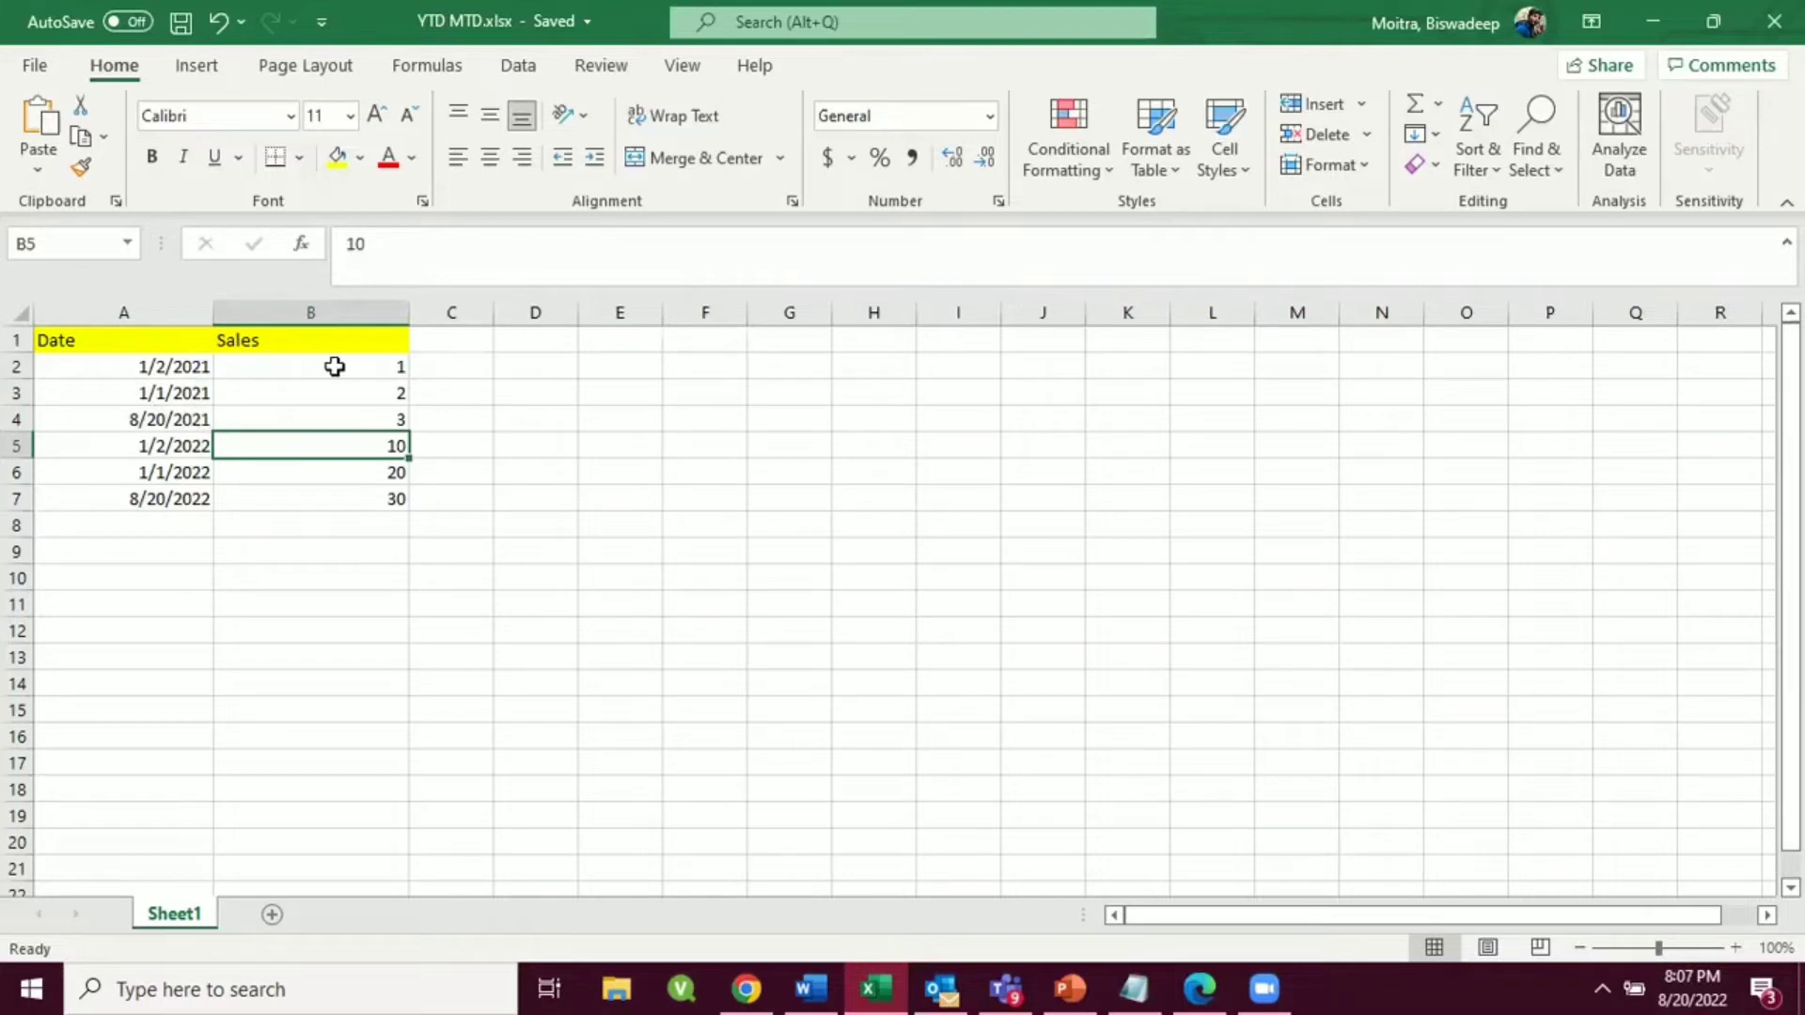
# - Examine the Date and Sales values of the 2021 and 2022 rows in the YTD MTD workbook
pyautogui.moveTo(335, 366); pyautogui.dragTo(338, 499)
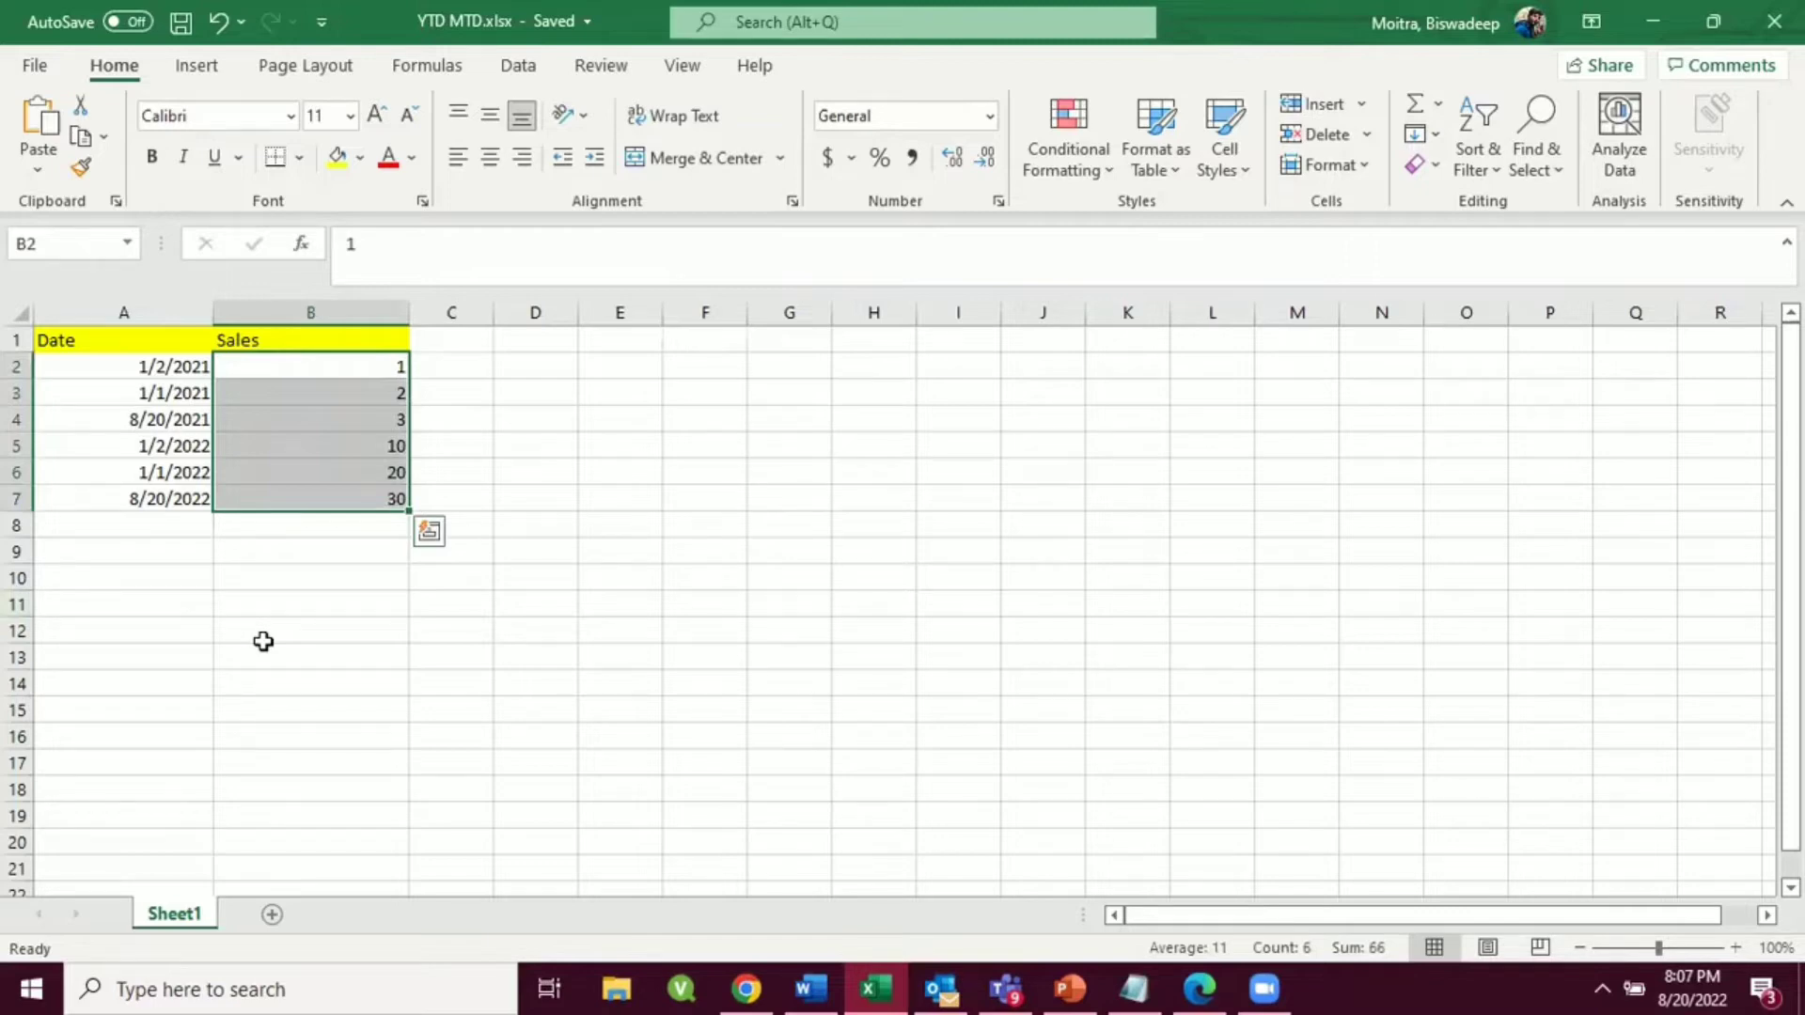
pyautogui.click(260, 639)
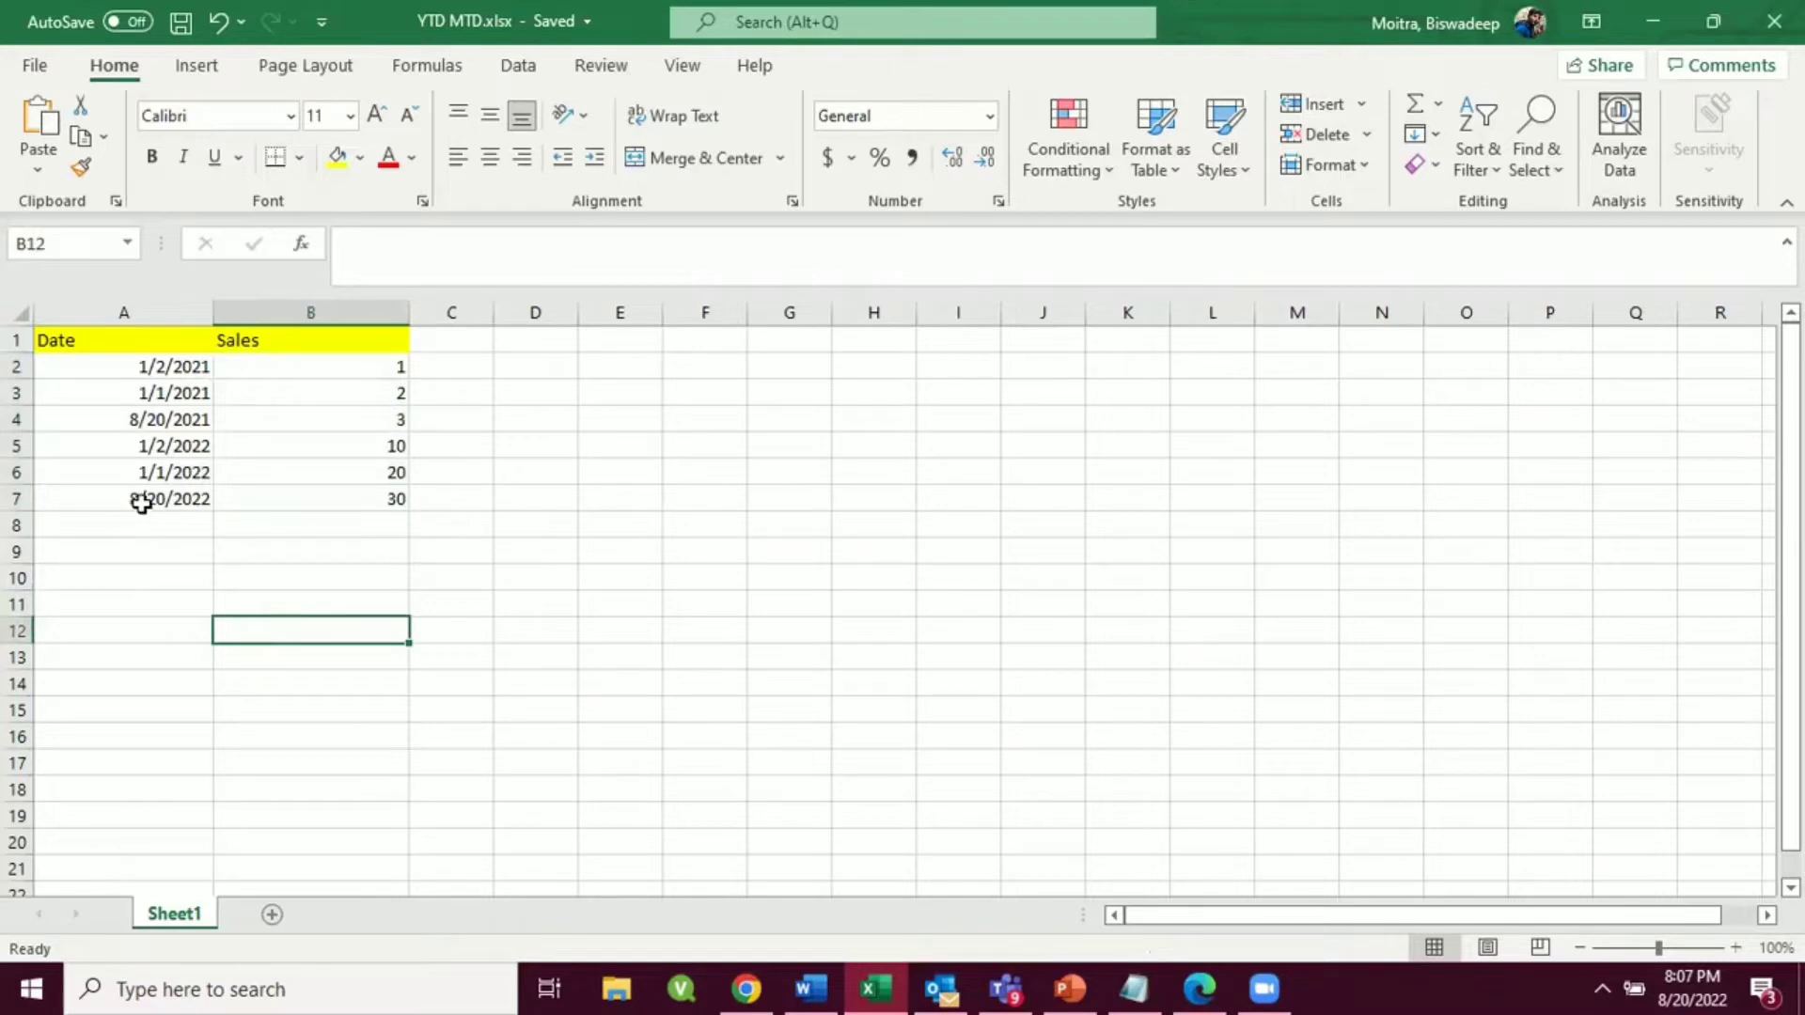
pyautogui.click(141, 504)
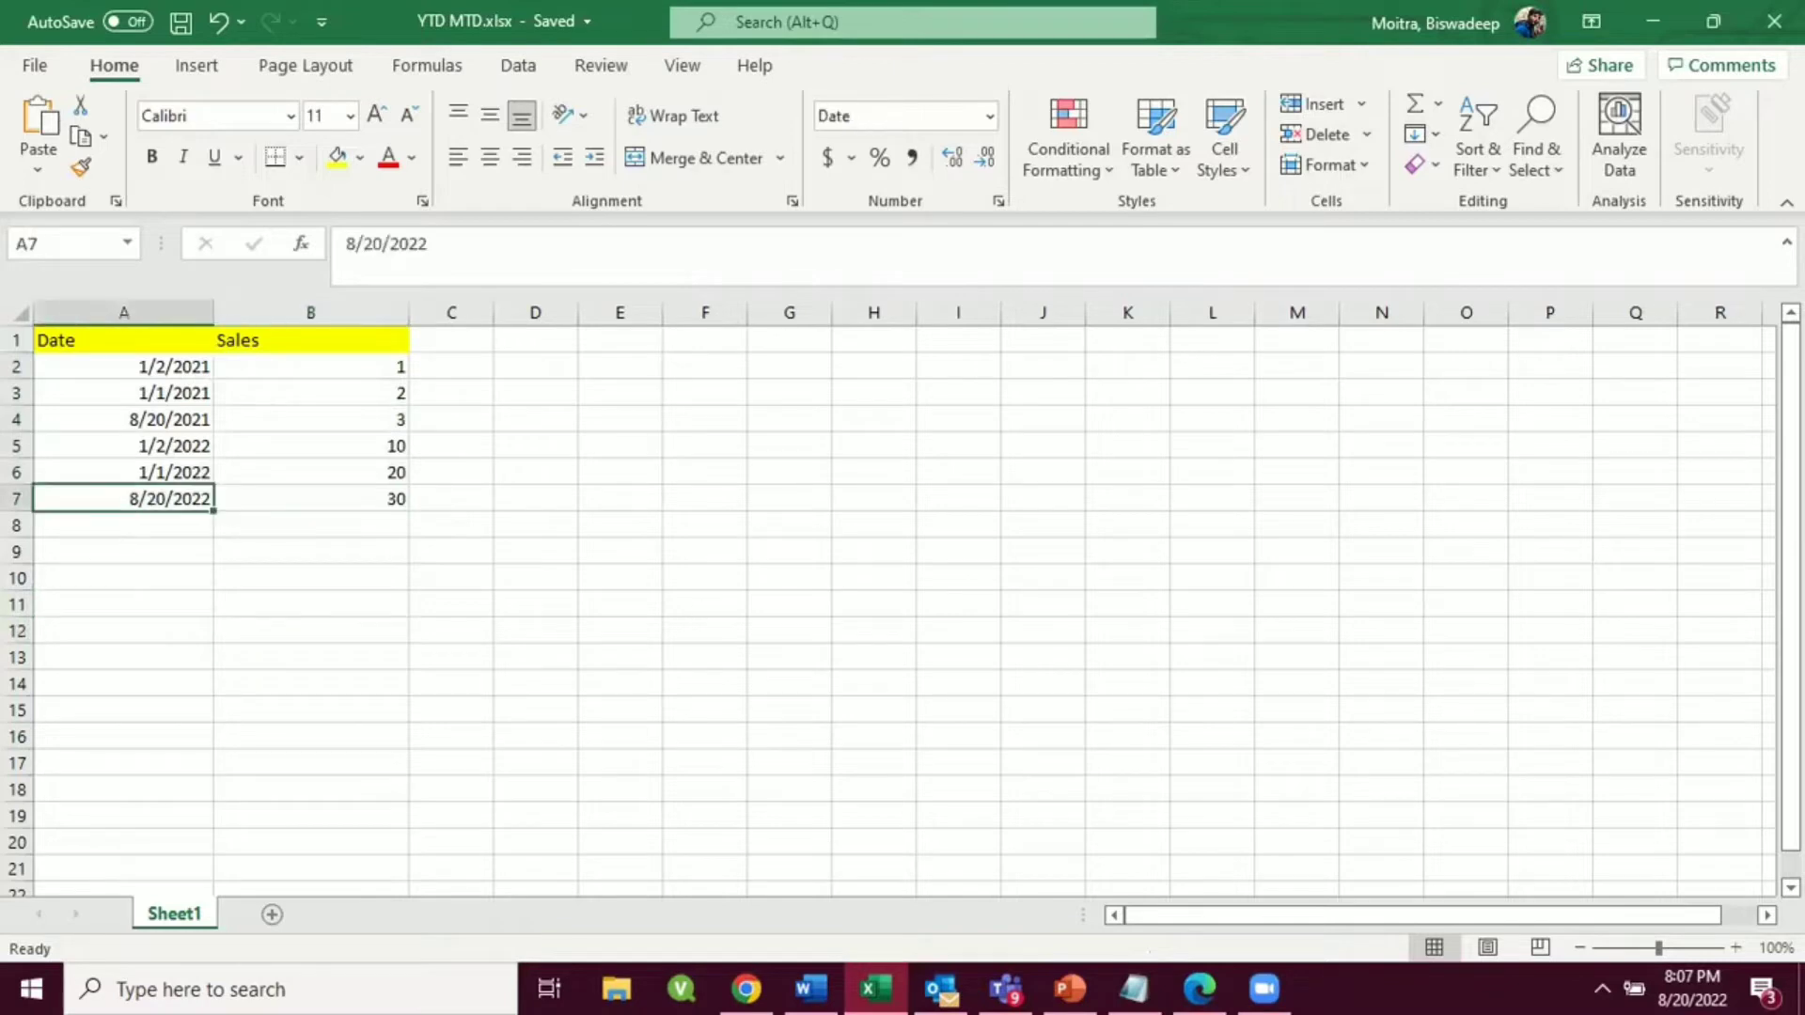
pyautogui.click(210, 551)
pyautogui.click(178, 475)
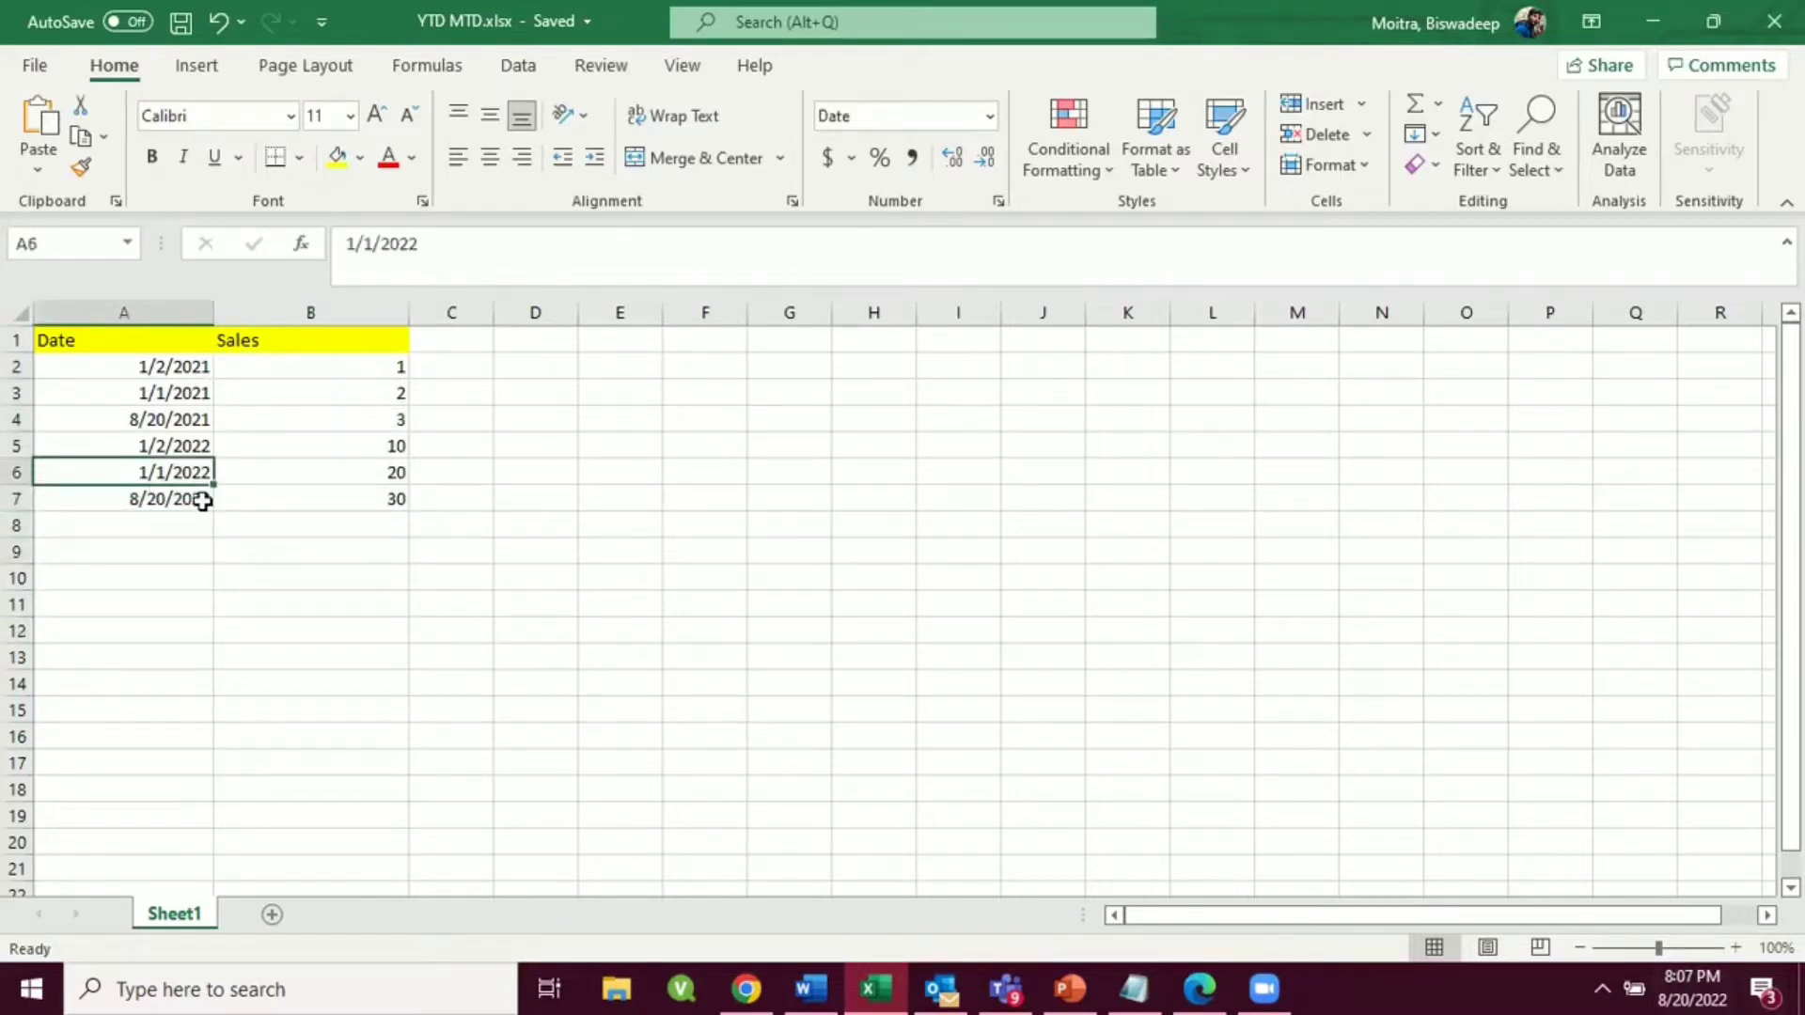
pyautogui.click(323, 554)
pyautogui.click(155, 449)
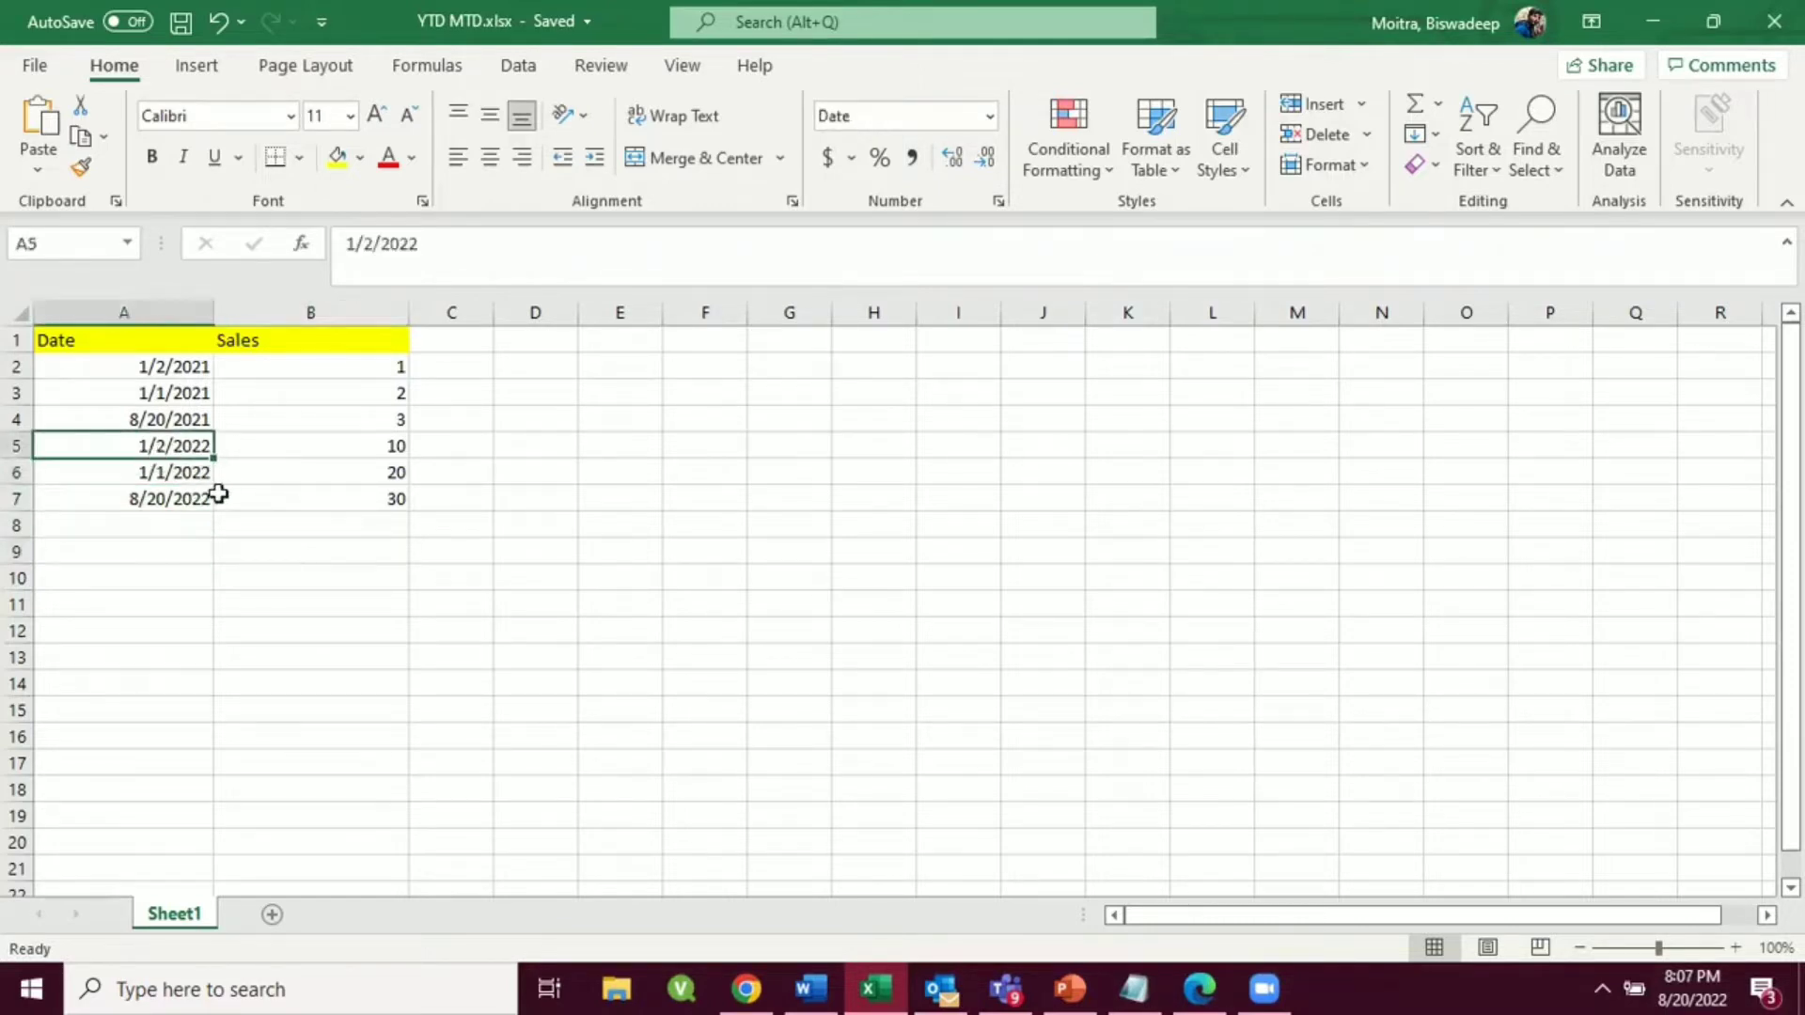
pyautogui.click(166, 365)
pyautogui.click(155, 447)
pyautogui.click(175, 364)
pyautogui.click(374, 500)
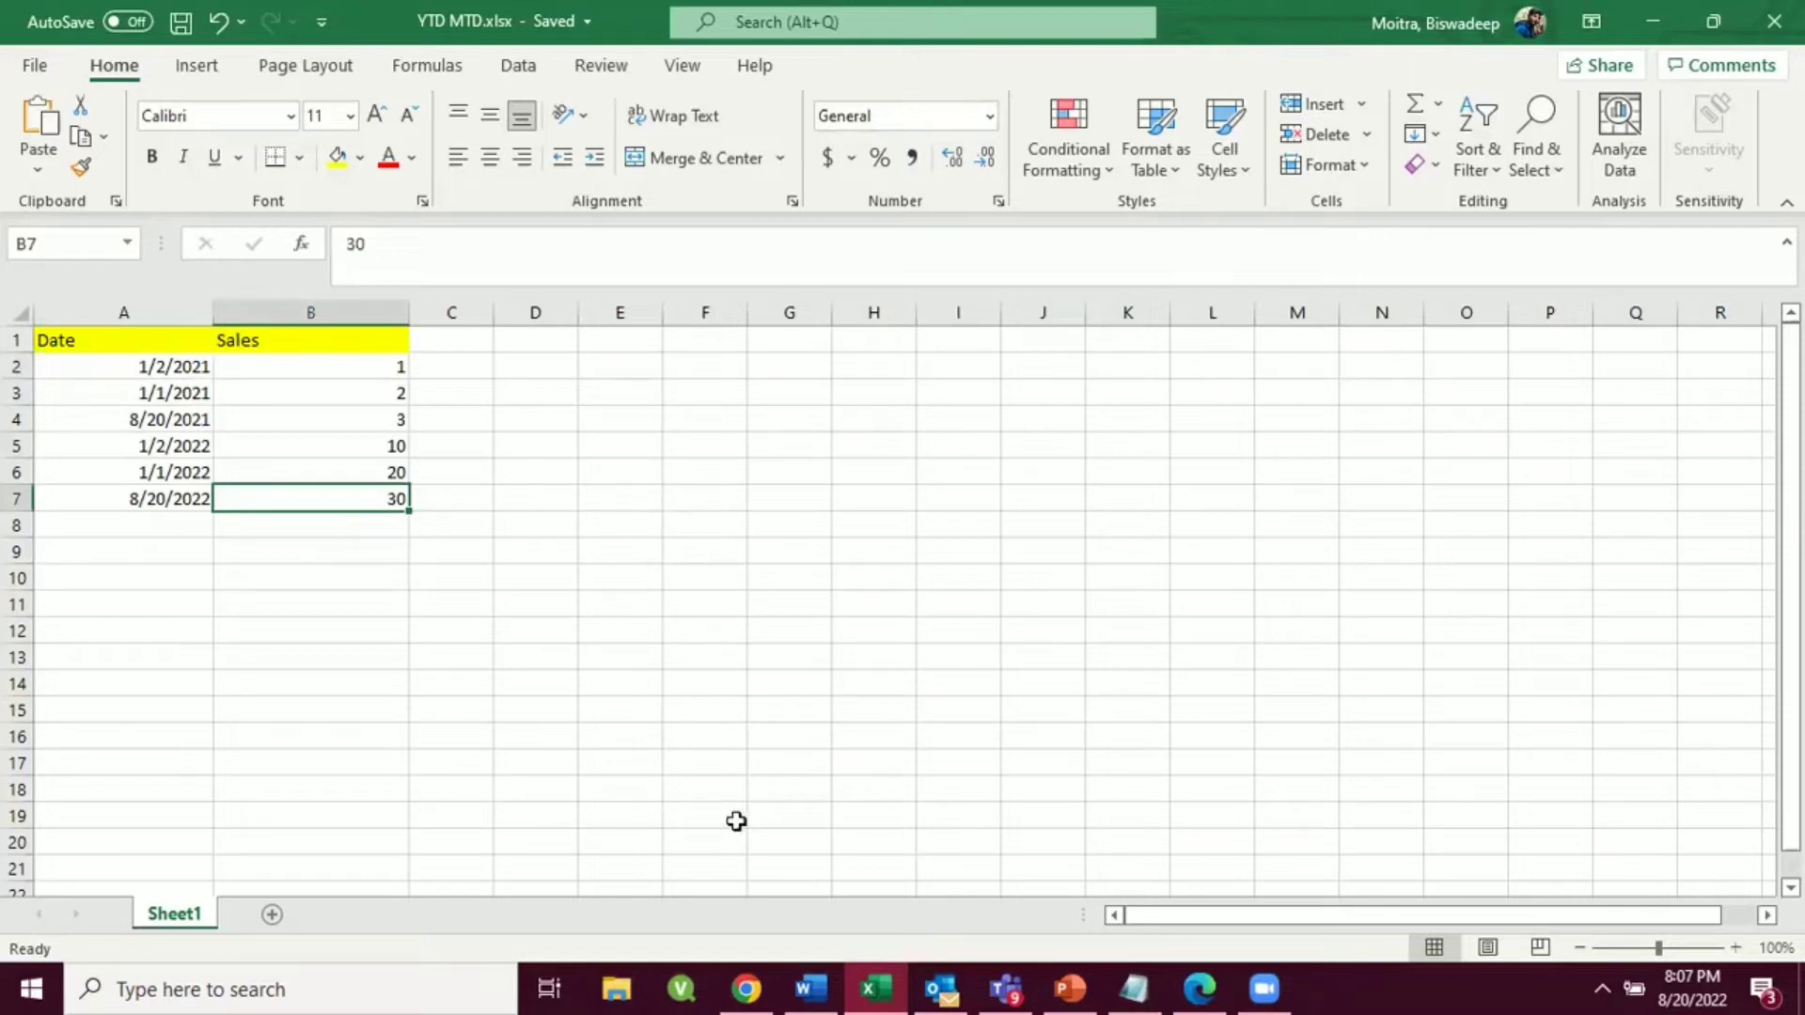
# - Switch to the Qlik Sense data load editor and examine the T1 load, the T_Max table and the vMax variable in the YTD MTD section
pyautogui.moveTo(755, 985)
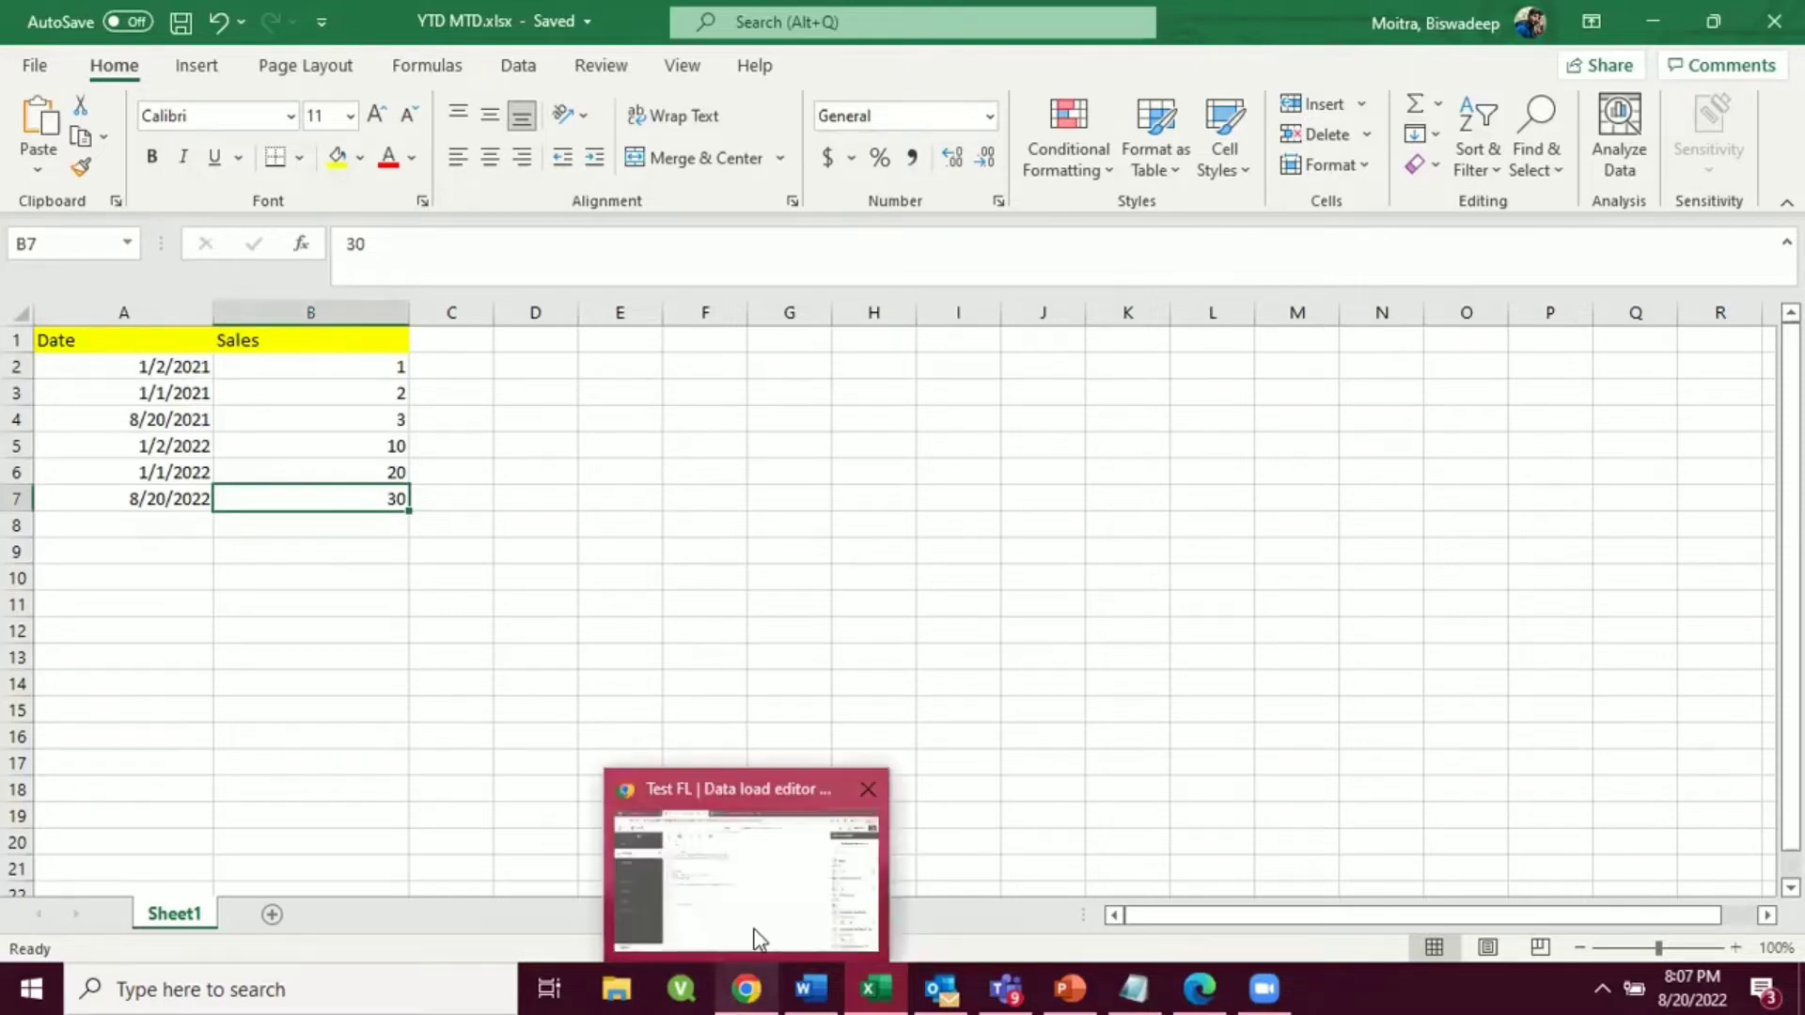
pyautogui.click(752, 931)
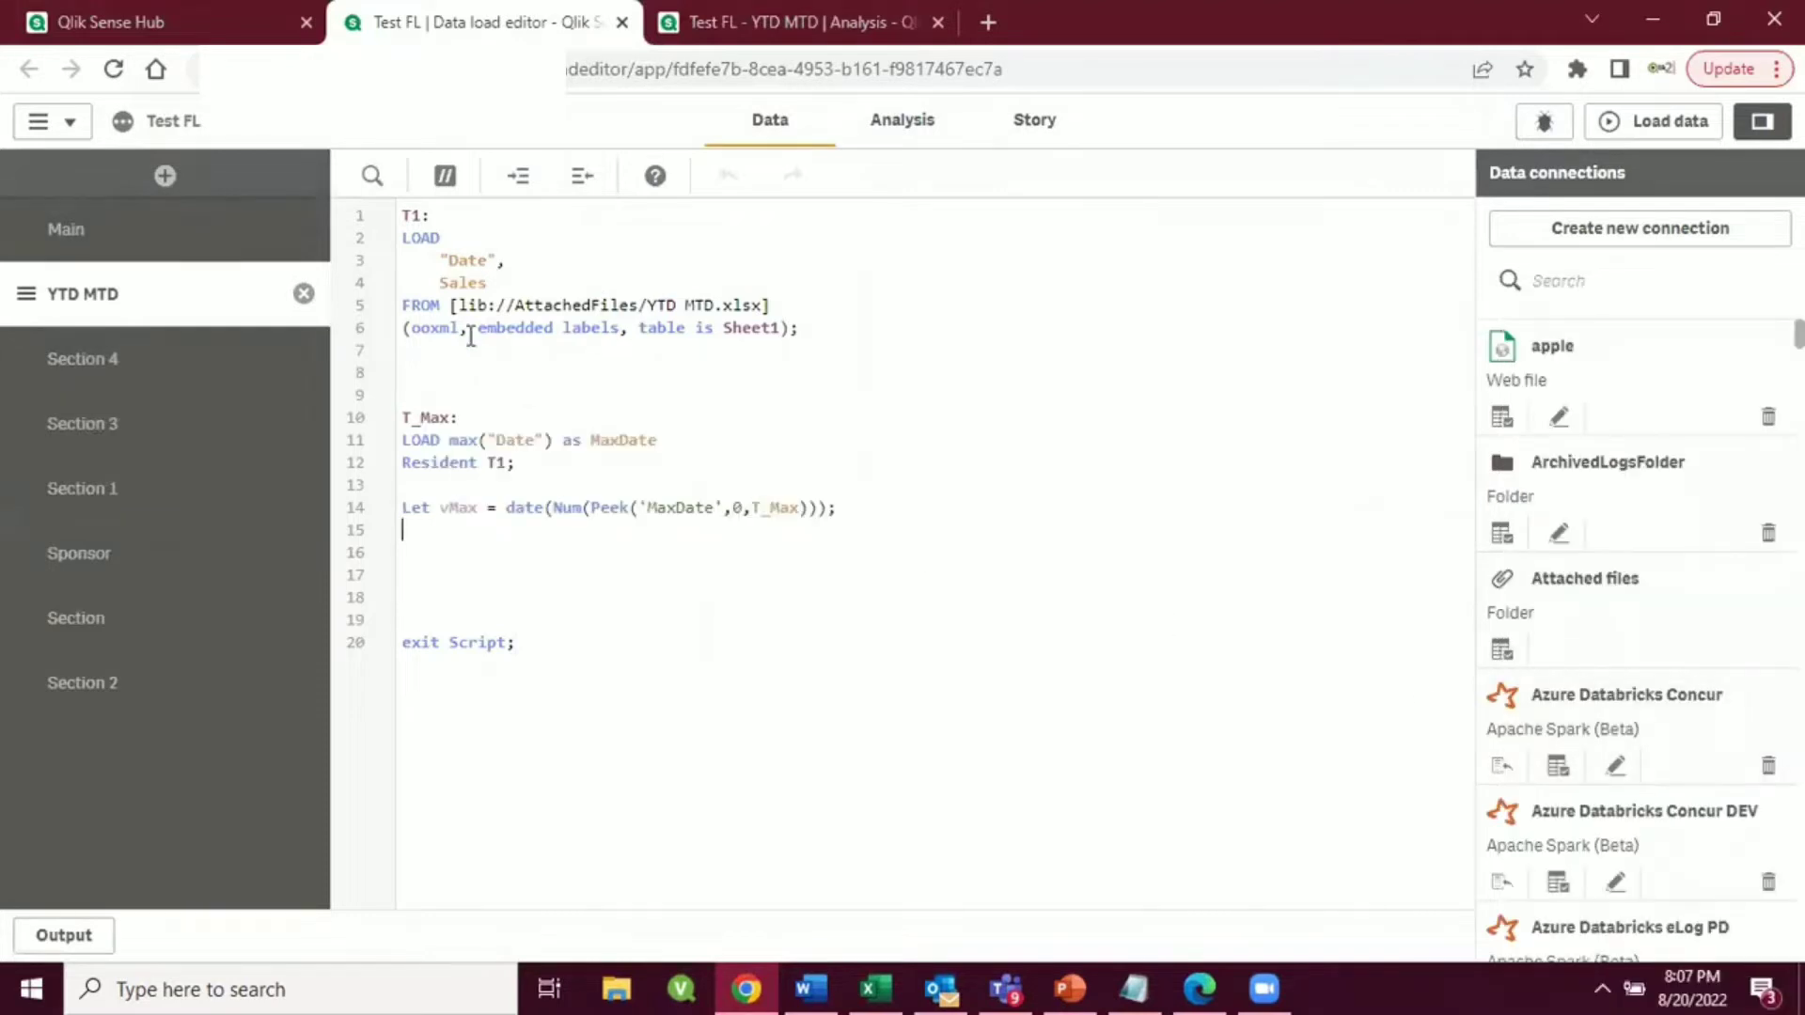
pyautogui.click(404, 418)
pyautogui.moveTo(404, 419); pyautogui.dragTo(386, 519)
pyautogui.click(834, 560)
pyautogui.click(611, 552)
pyautogui.click(566, 582)
pyautogui.moveTo(917, 522); pyautogui.dragTo(402, 404)
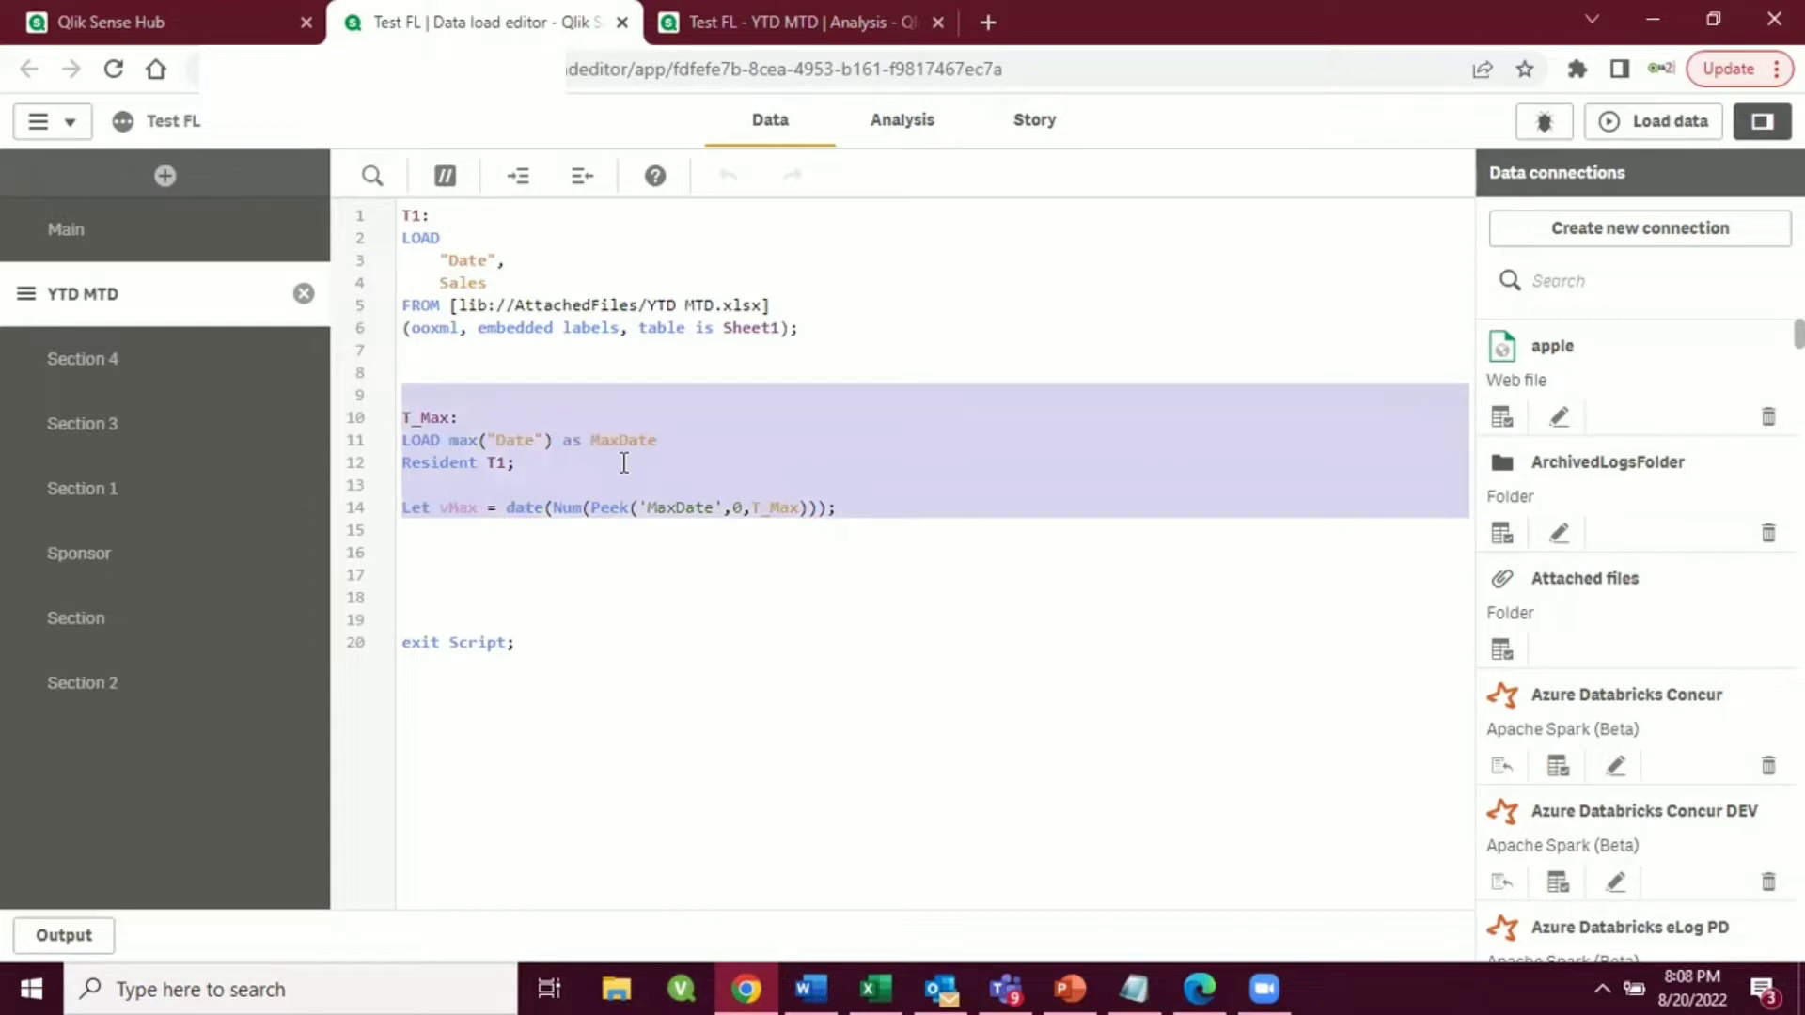
pyautogui.click(631, 554)
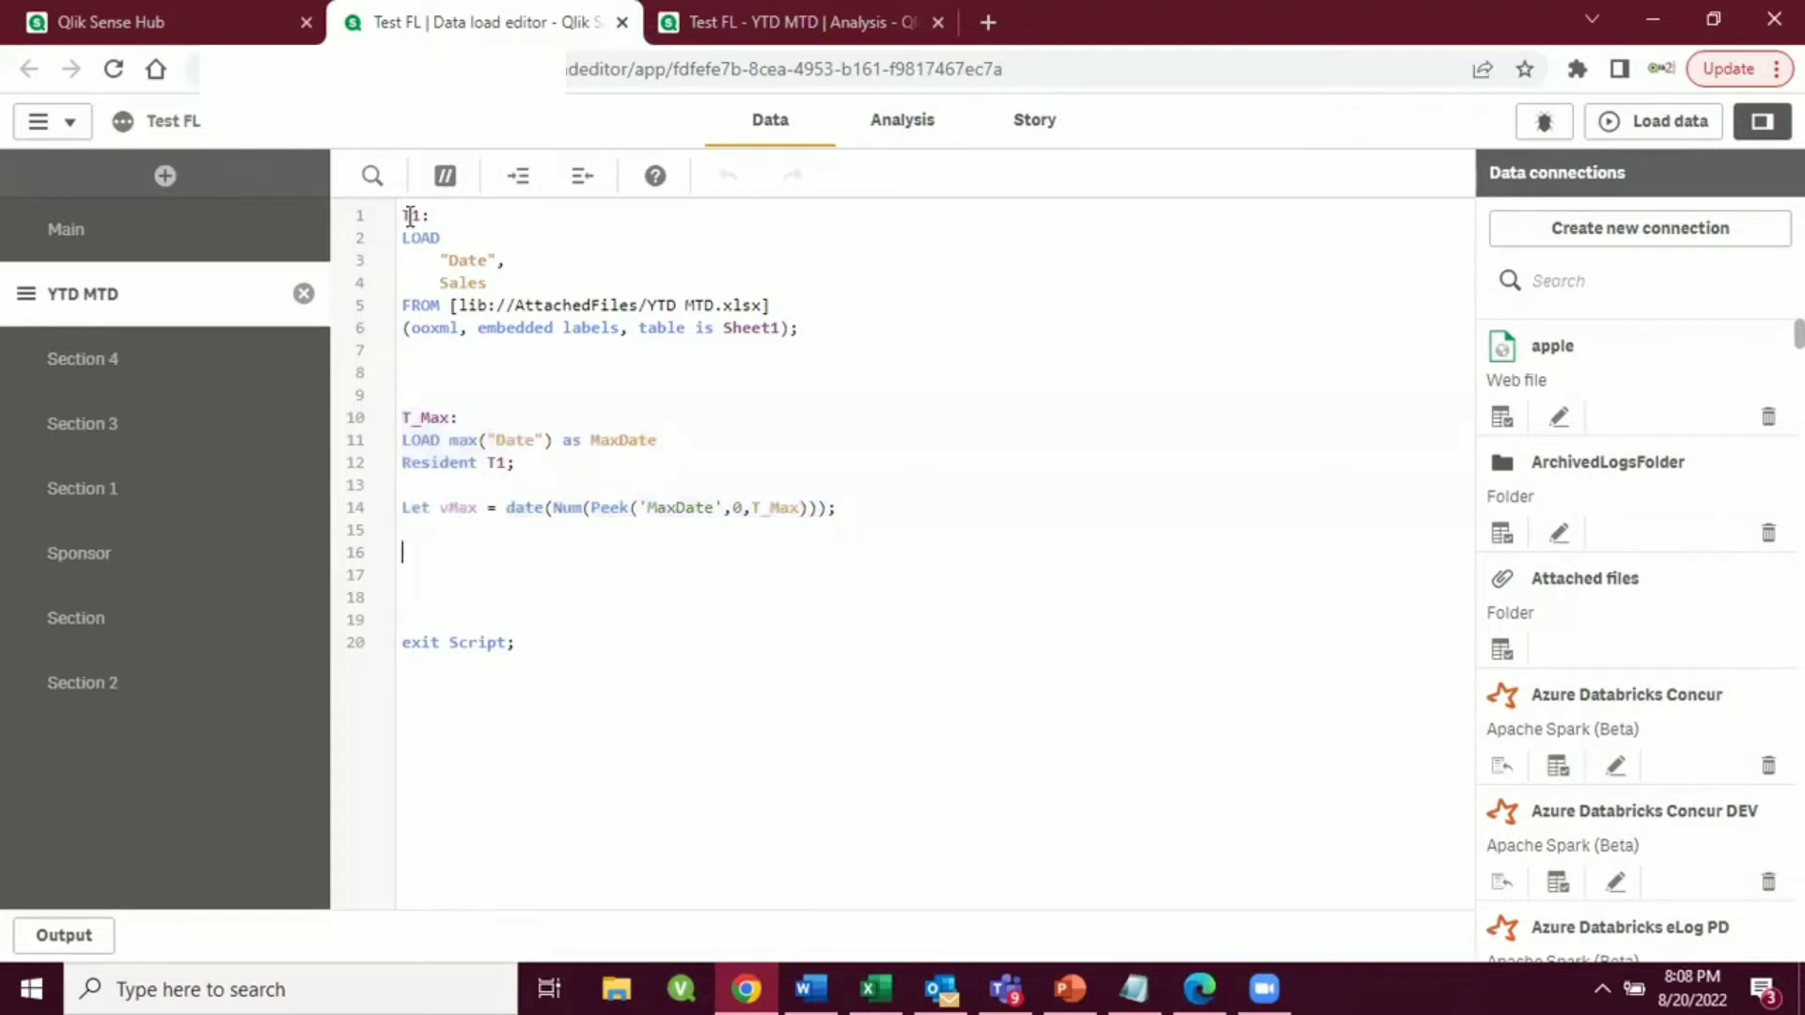
pyautogui.moveTo(411, 216); pyautogui.dragTo(801, 341)
pyautogui.click(839, 472)
# - Go to the YTD MTD analysis sheet and finish editing to view its date objects
pyautogui.click(748, 8)
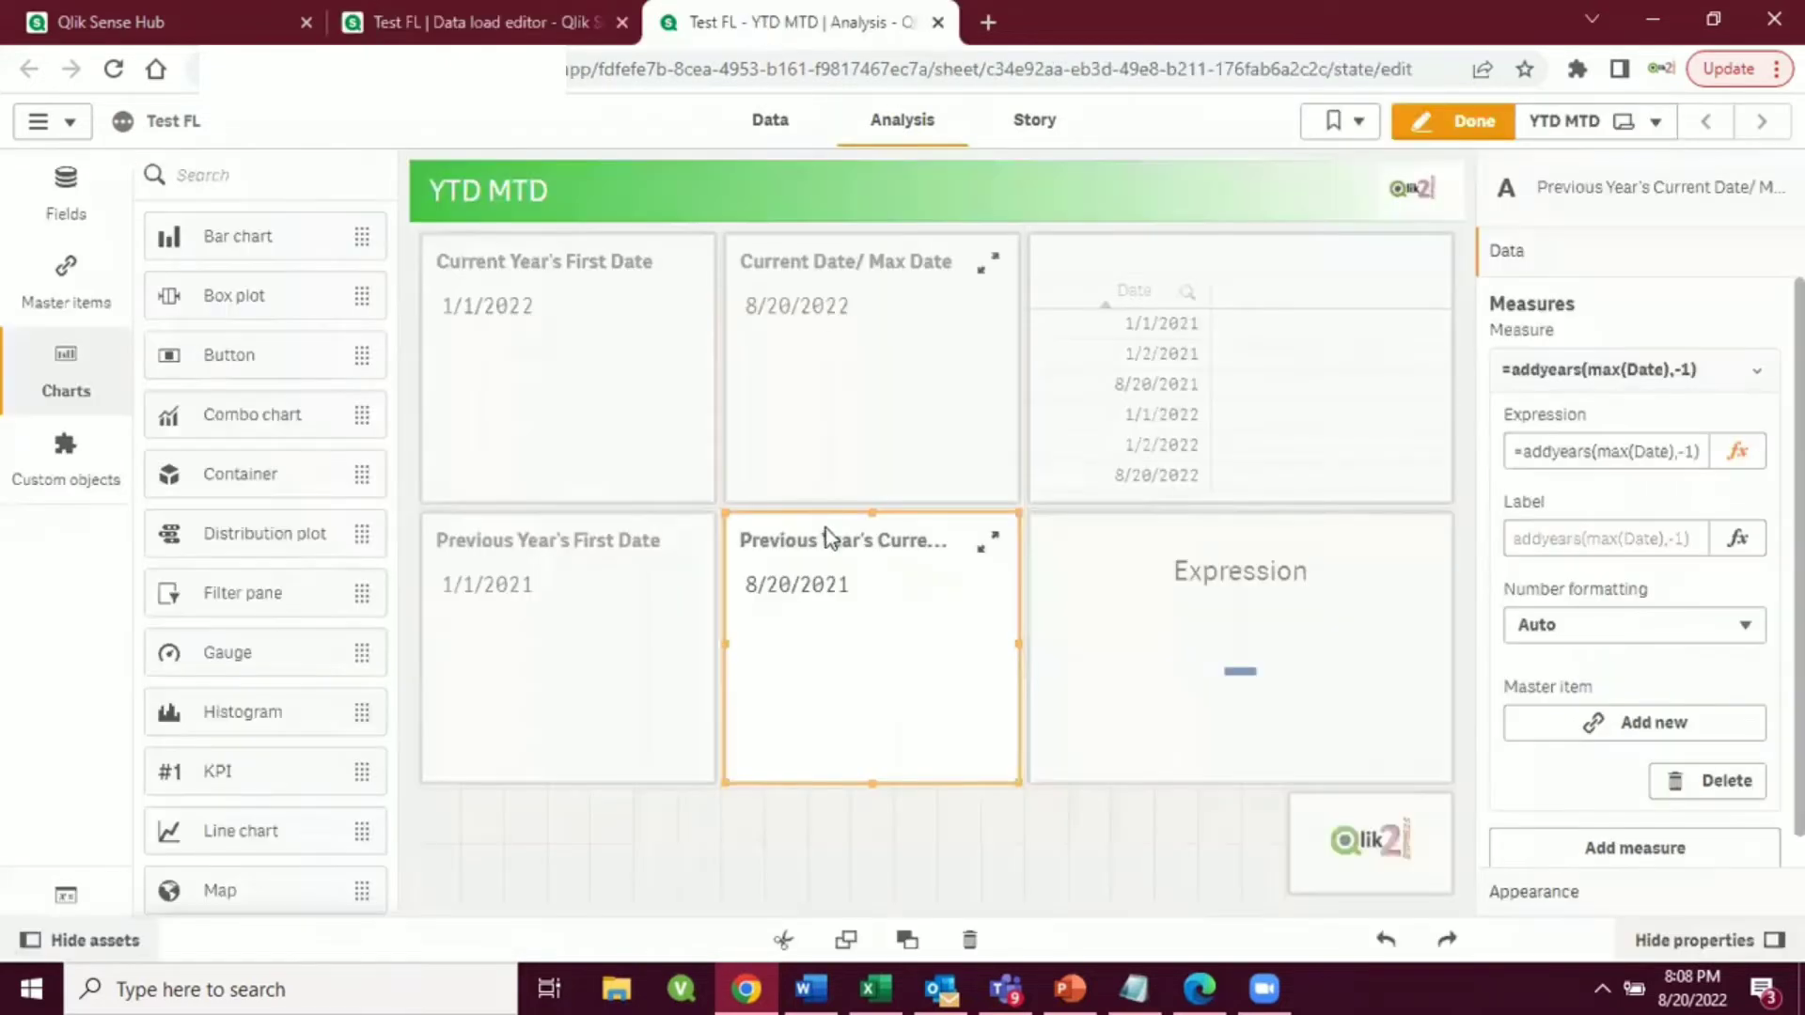
pyautogui.click(882, 612)
pyautogui.click(1419, 130)
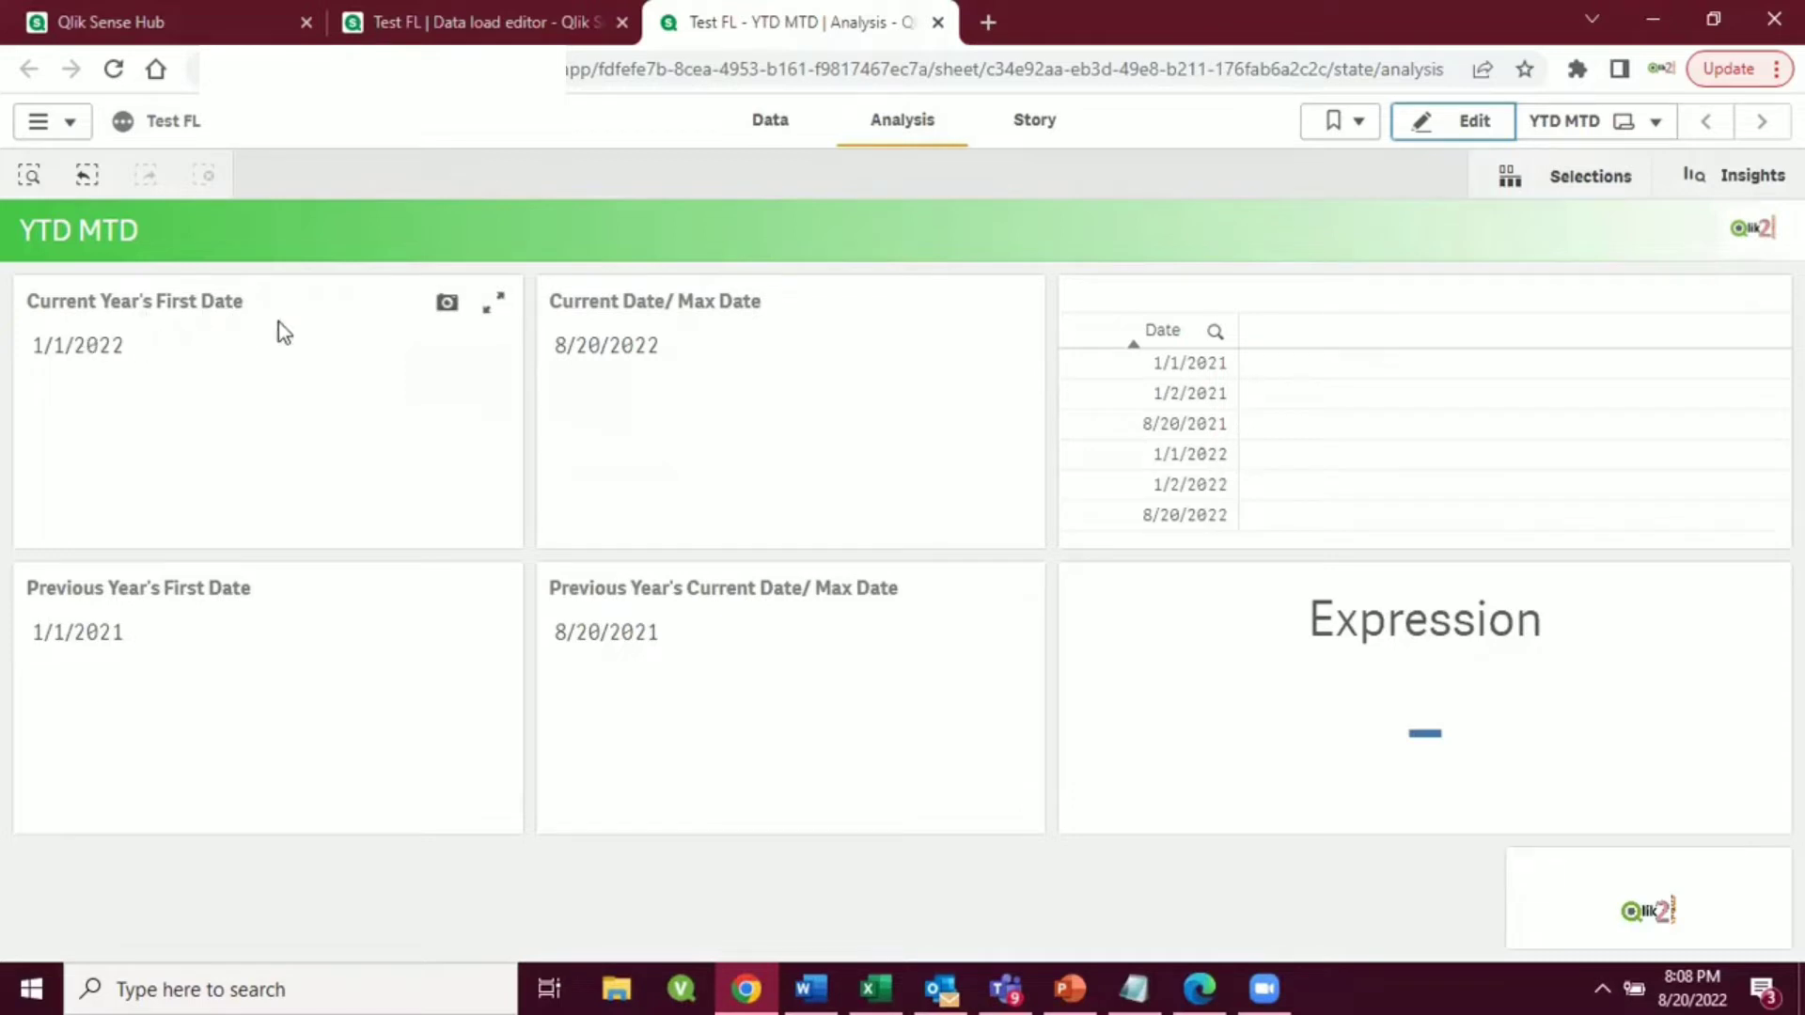
pyautogui.moveTo(1706, 982)
# - Put the sheet back in edit mode and open the Current Year's First Date measure expression to examine its max(Date) part
pyautogui.click(1466, 129)
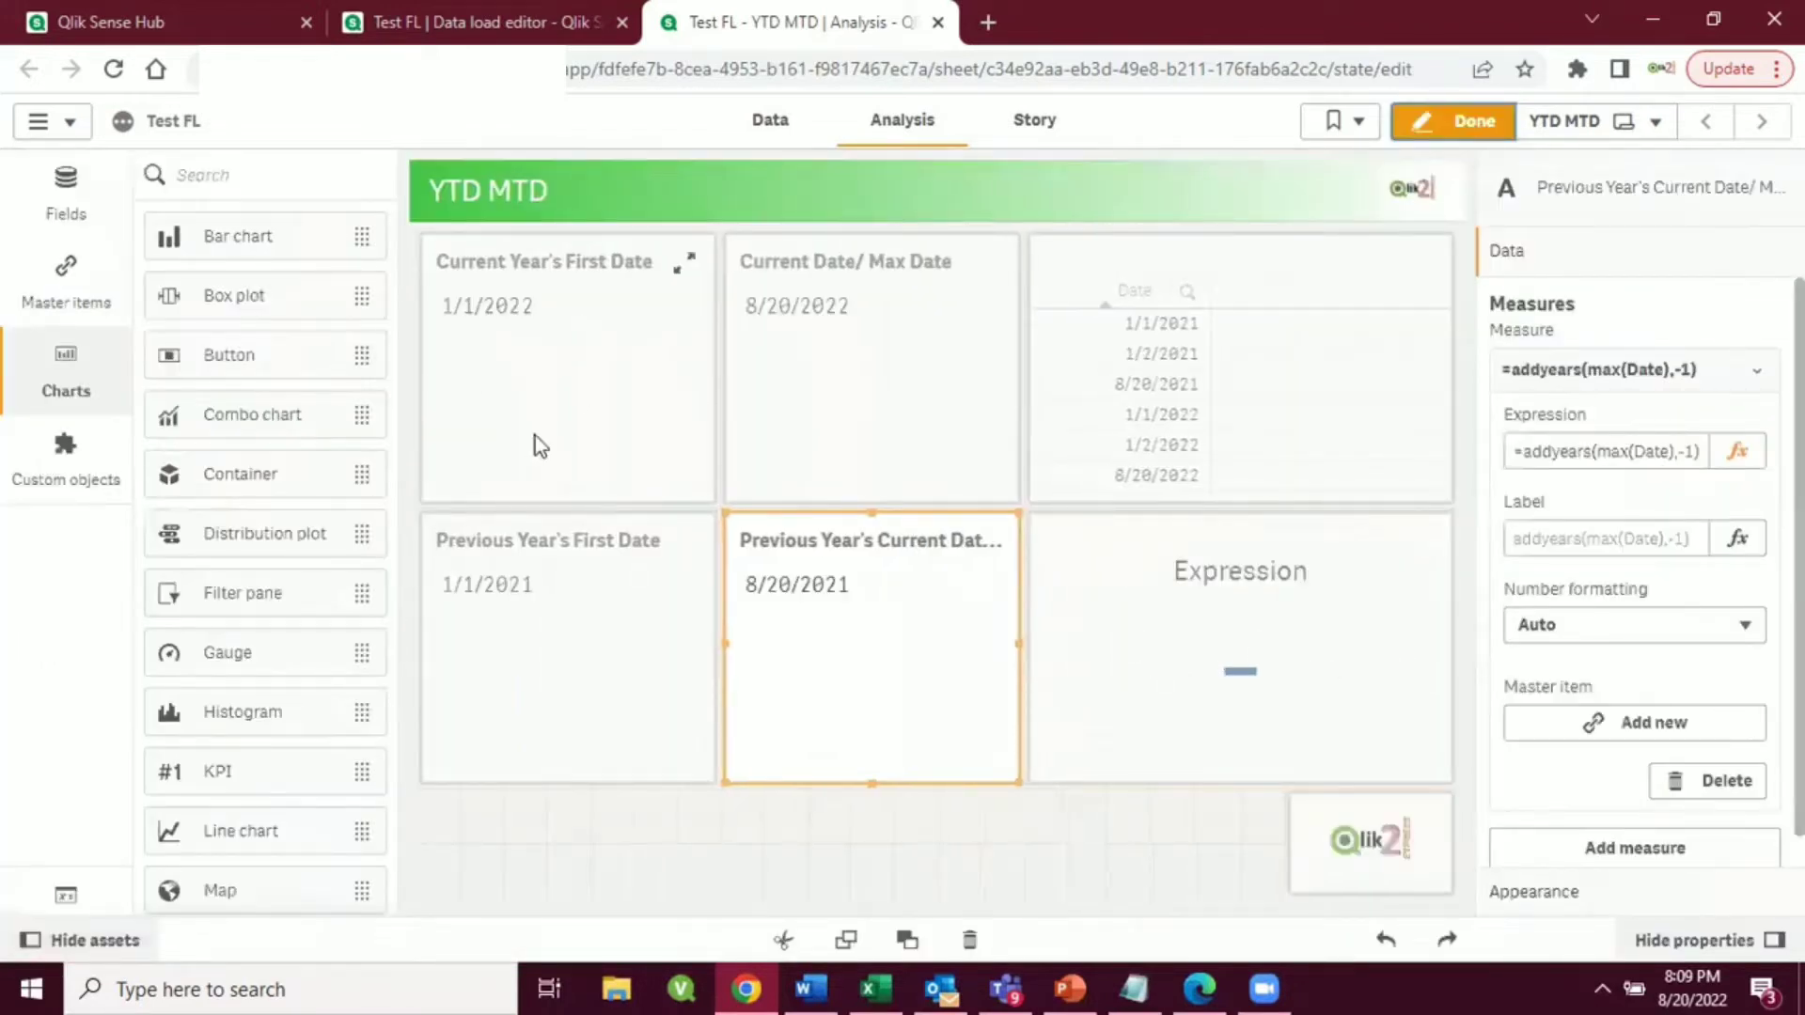
pyautogui.click(648, 484)
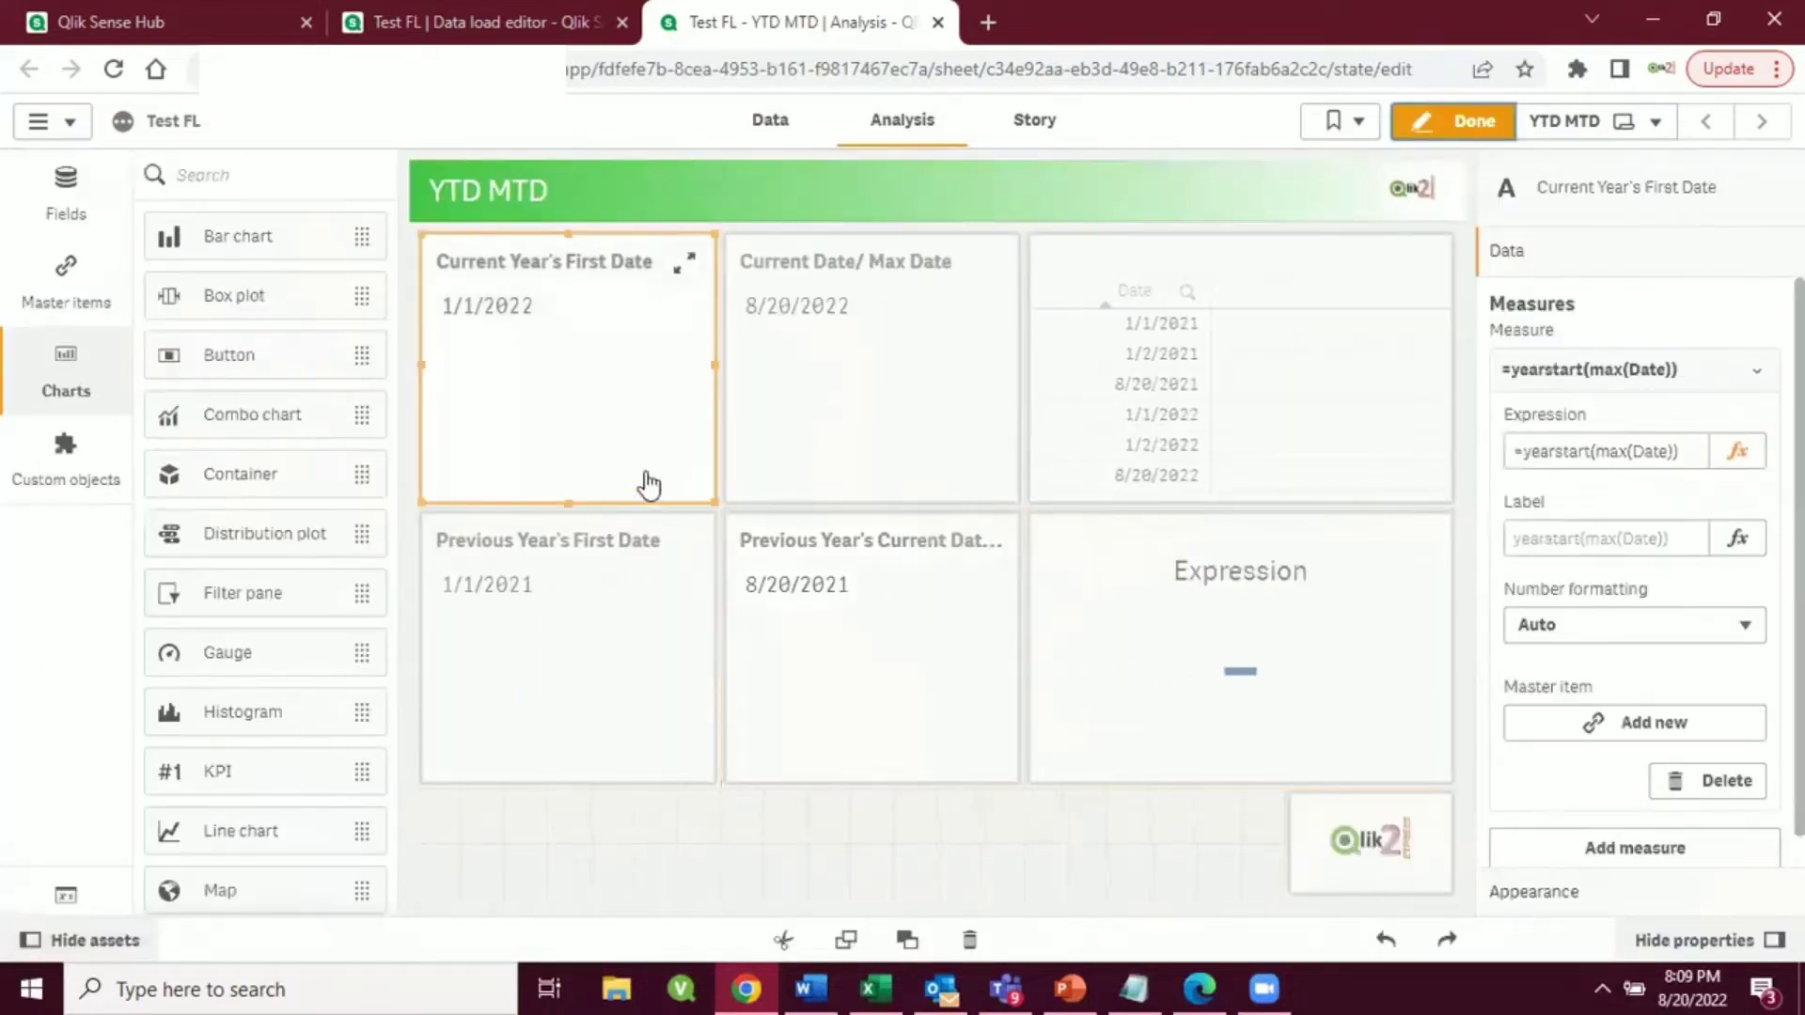
pyautogui.click(1730, 456)
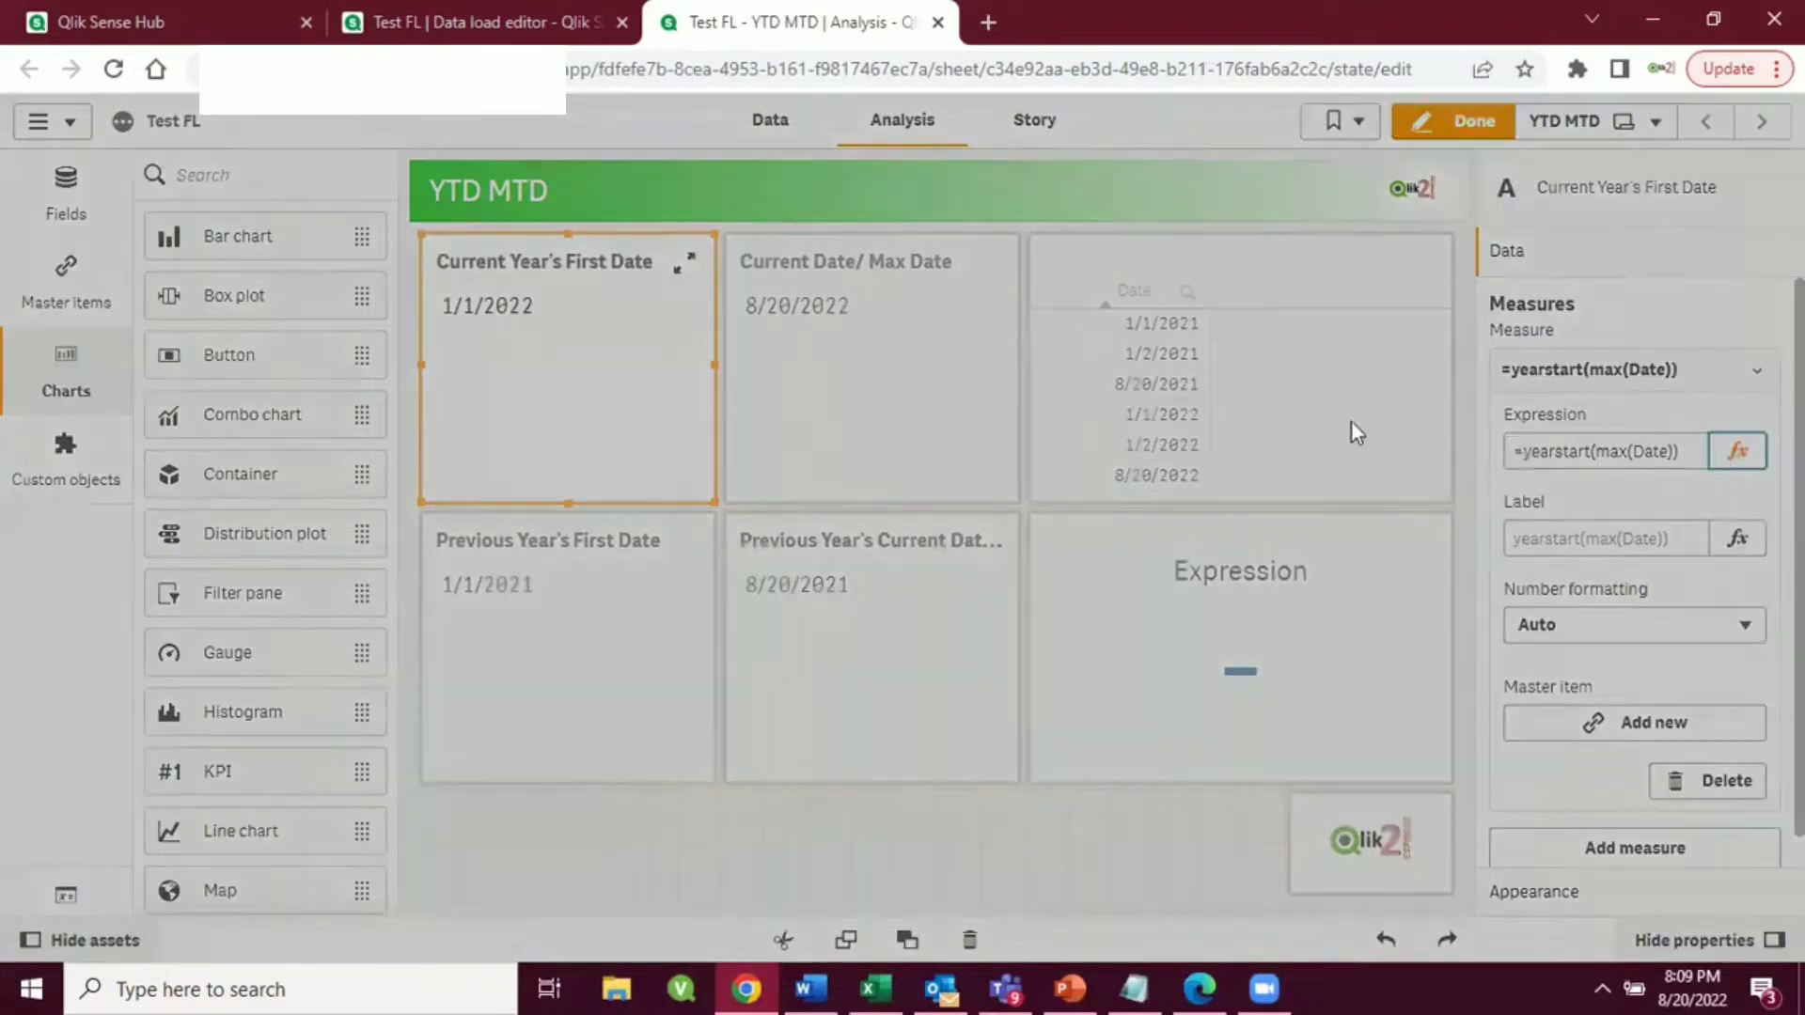
pyautogui.click(1640, 905)
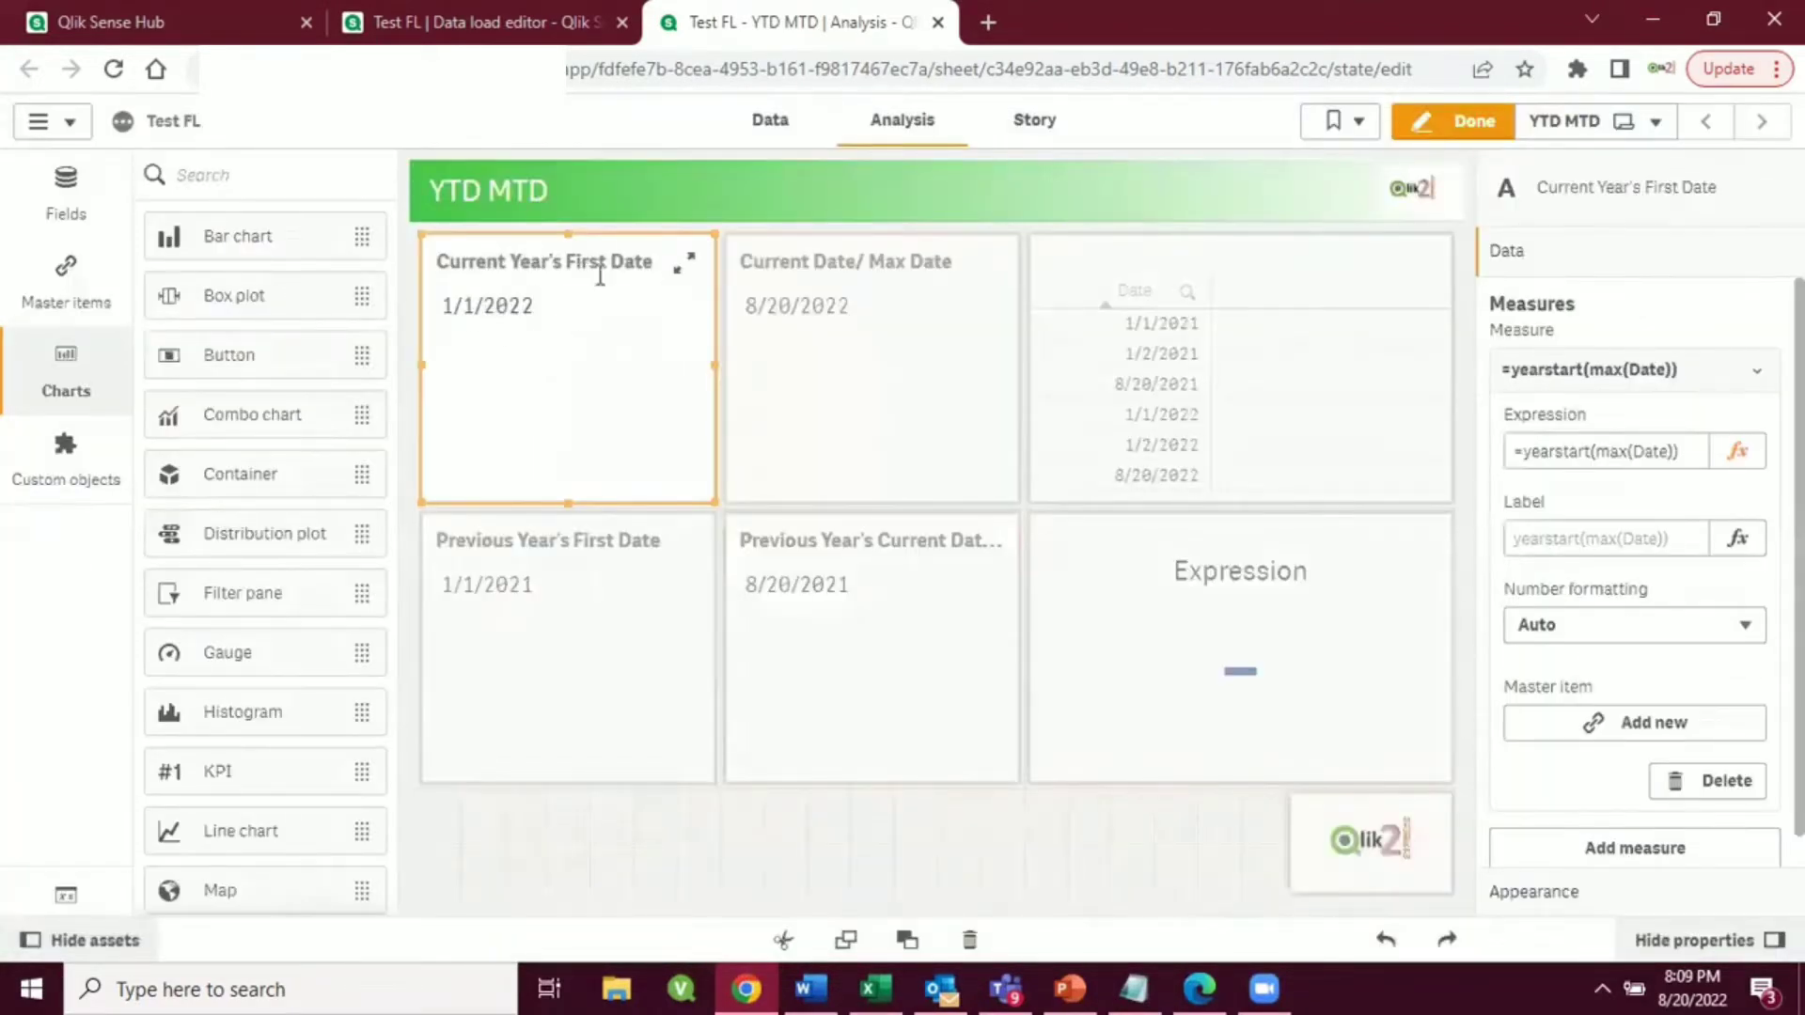
pyautogui.click(1735, 458)
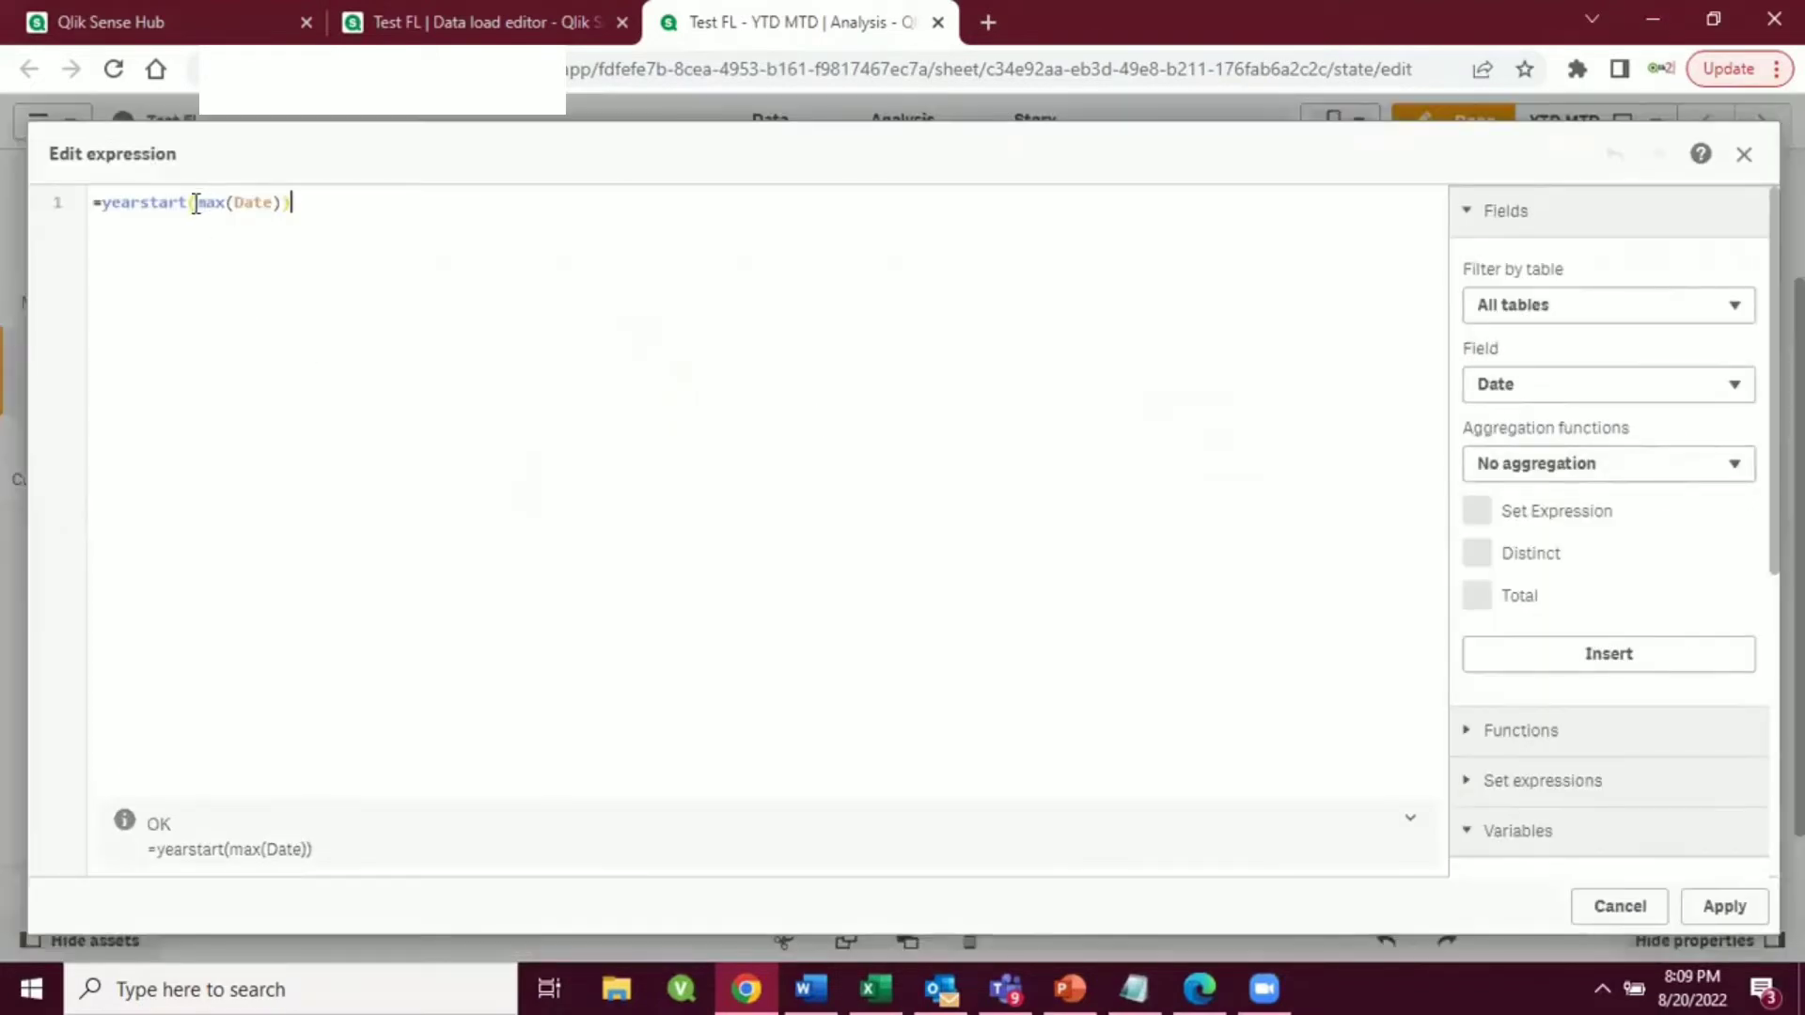
pyautogui.moveTo(196, 202); pyautogui.dragTo(280, 202)
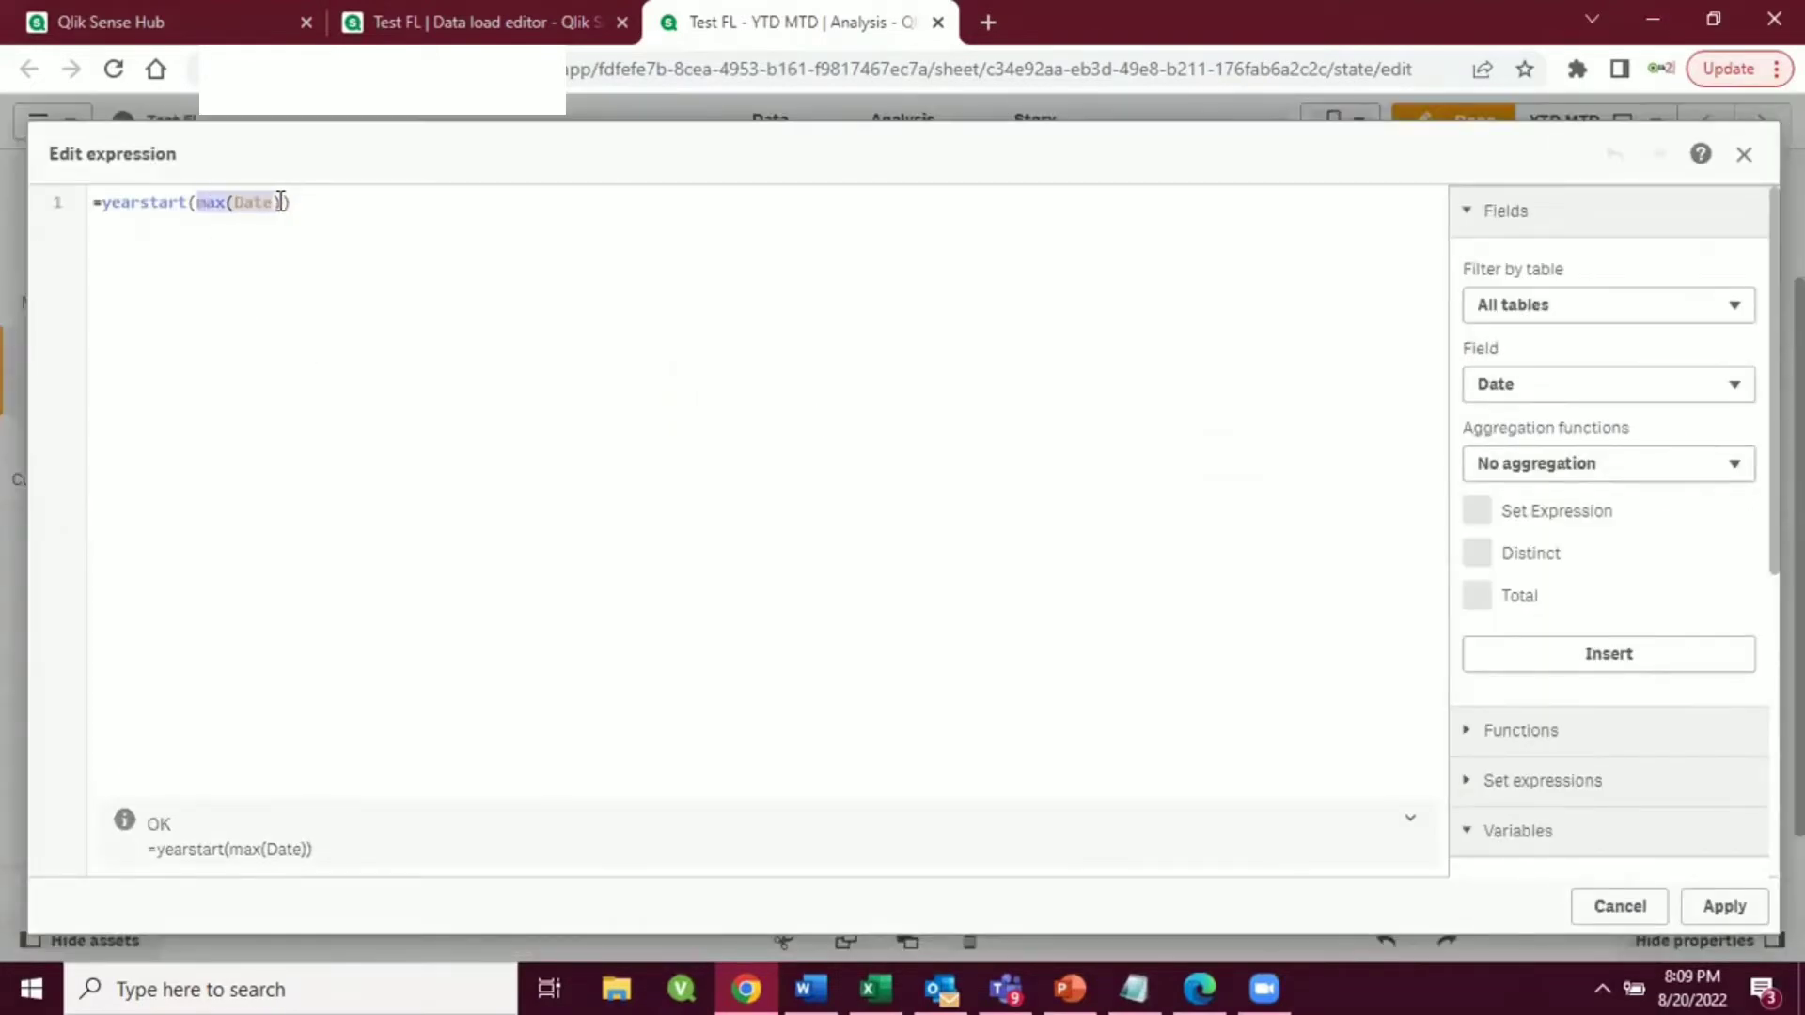
pyautogui.click(330, 342)
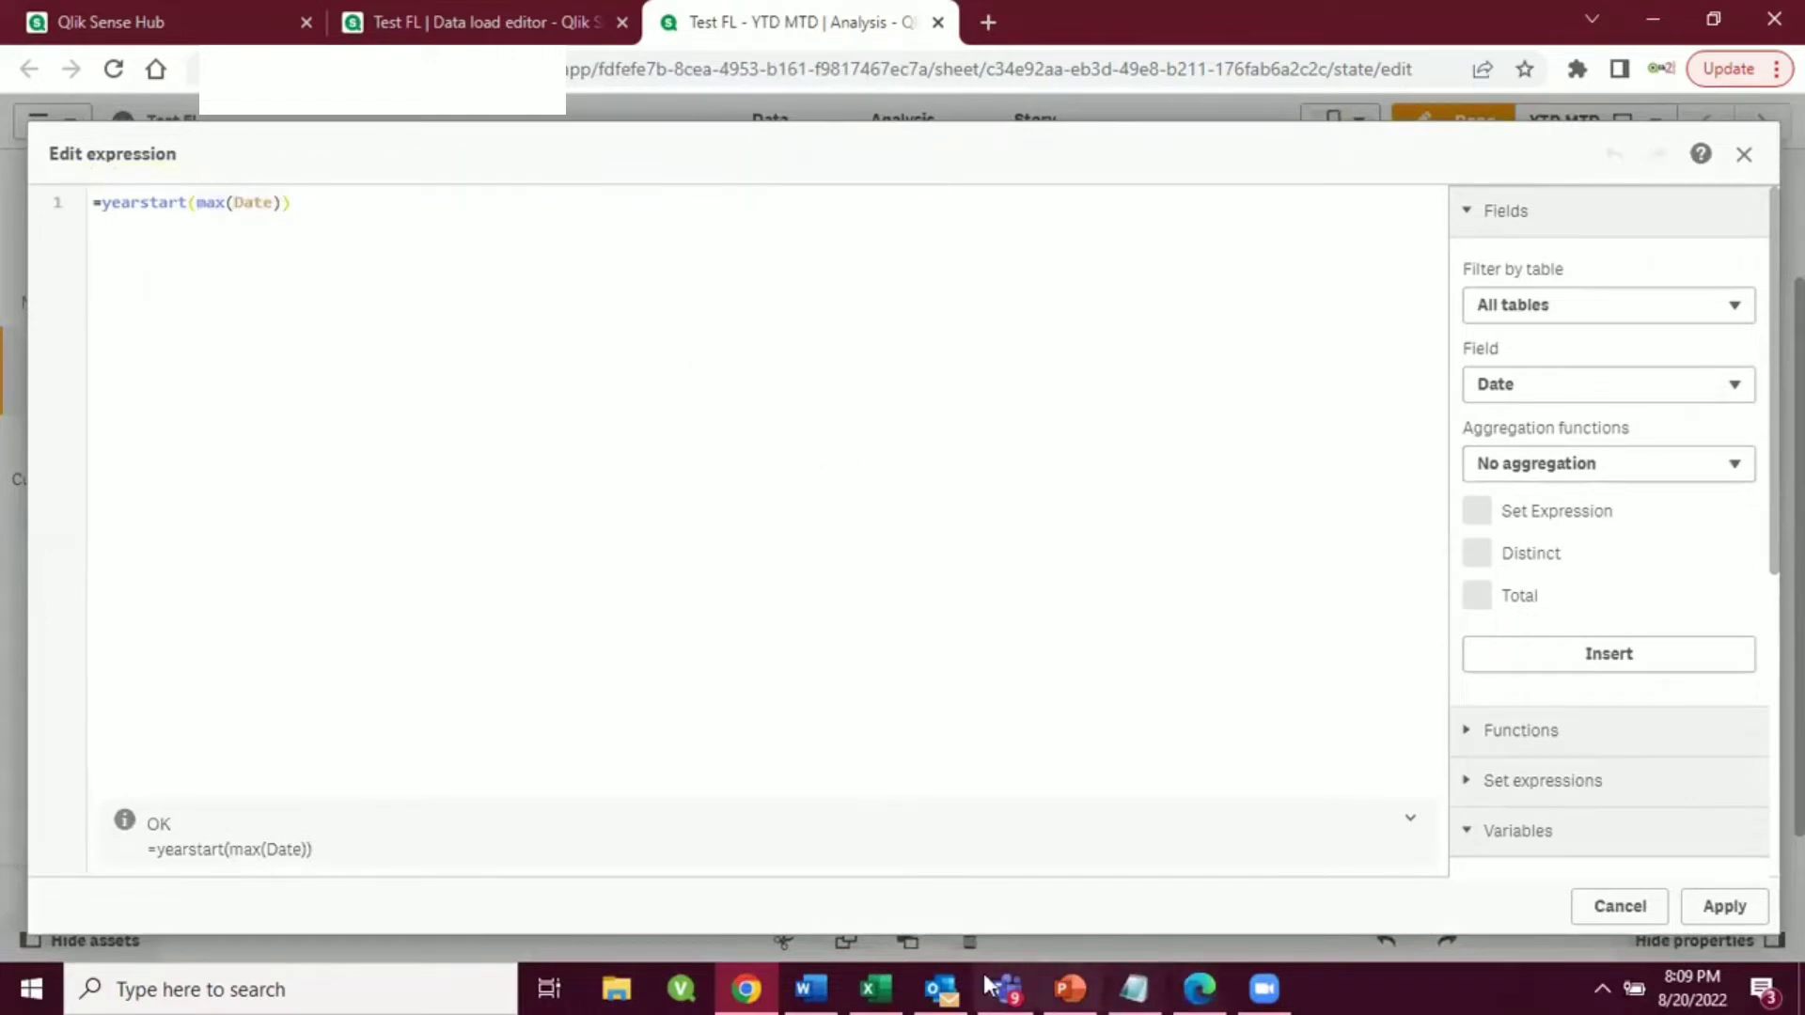
# - Switch to the YTD MTD workbook in Excel and check the Date column for its latest date
pyautogui.click(876, 987)
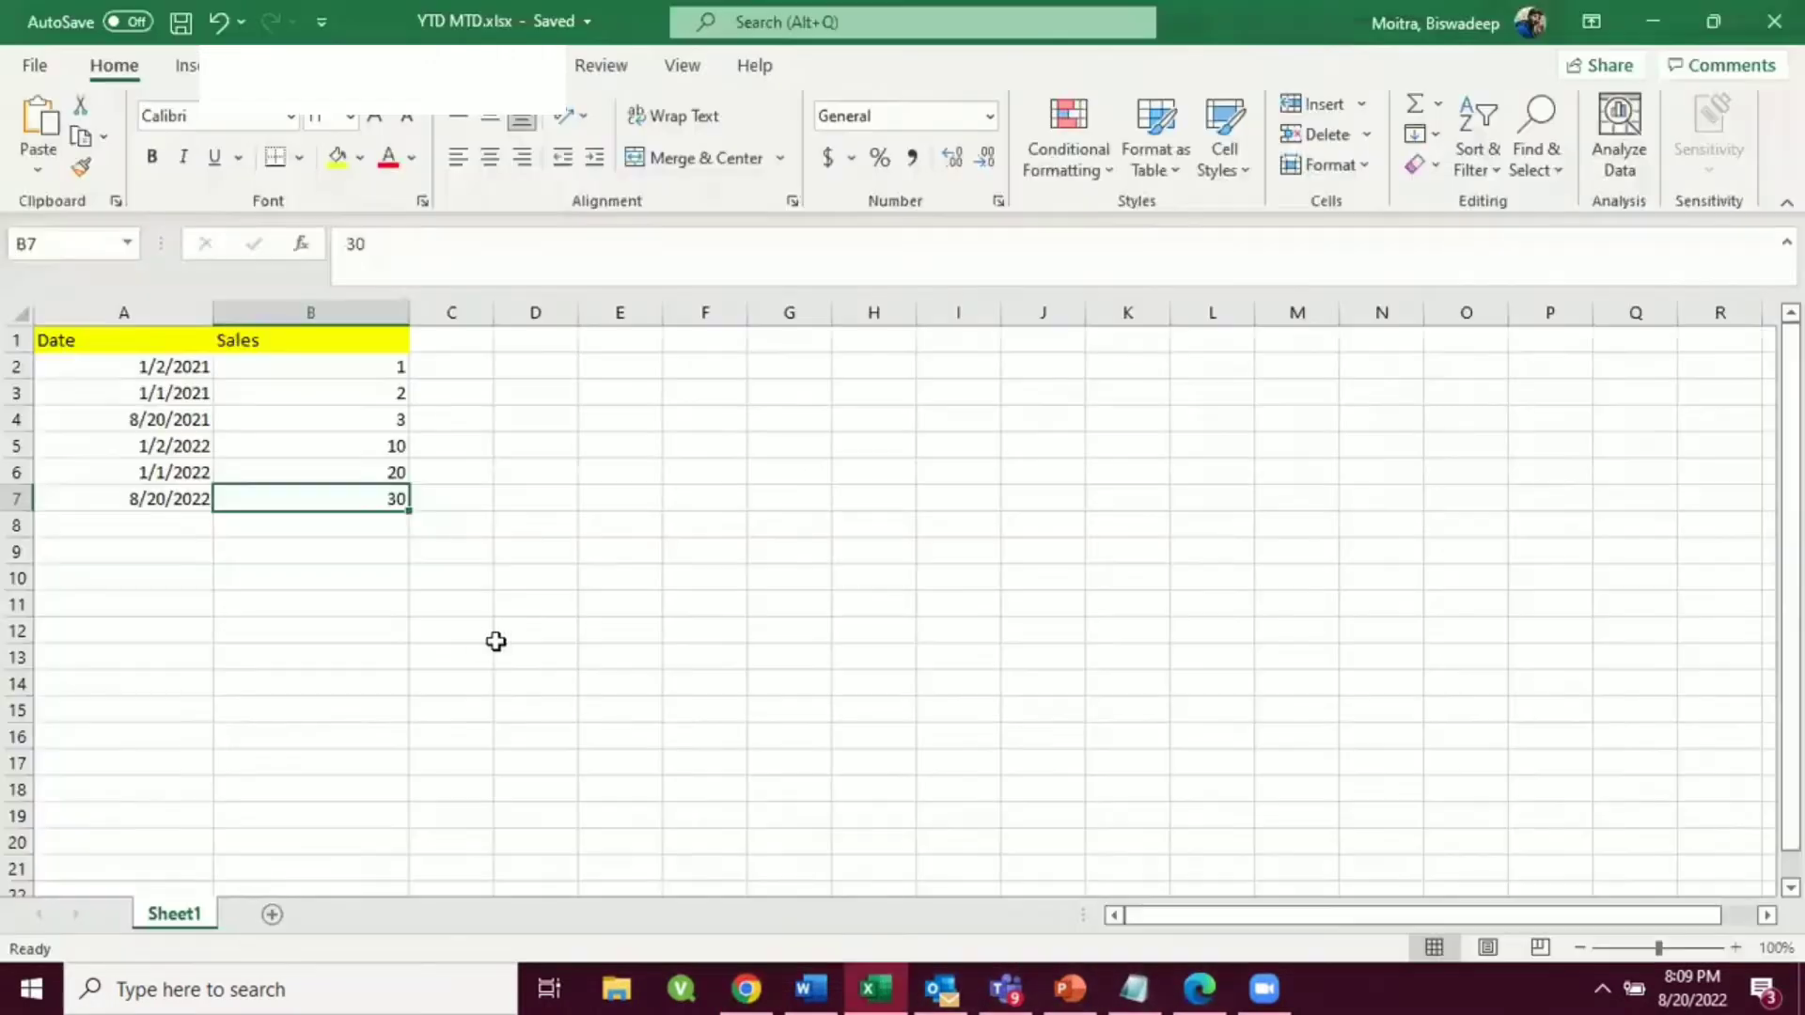
pyautogui.click(471, 636)
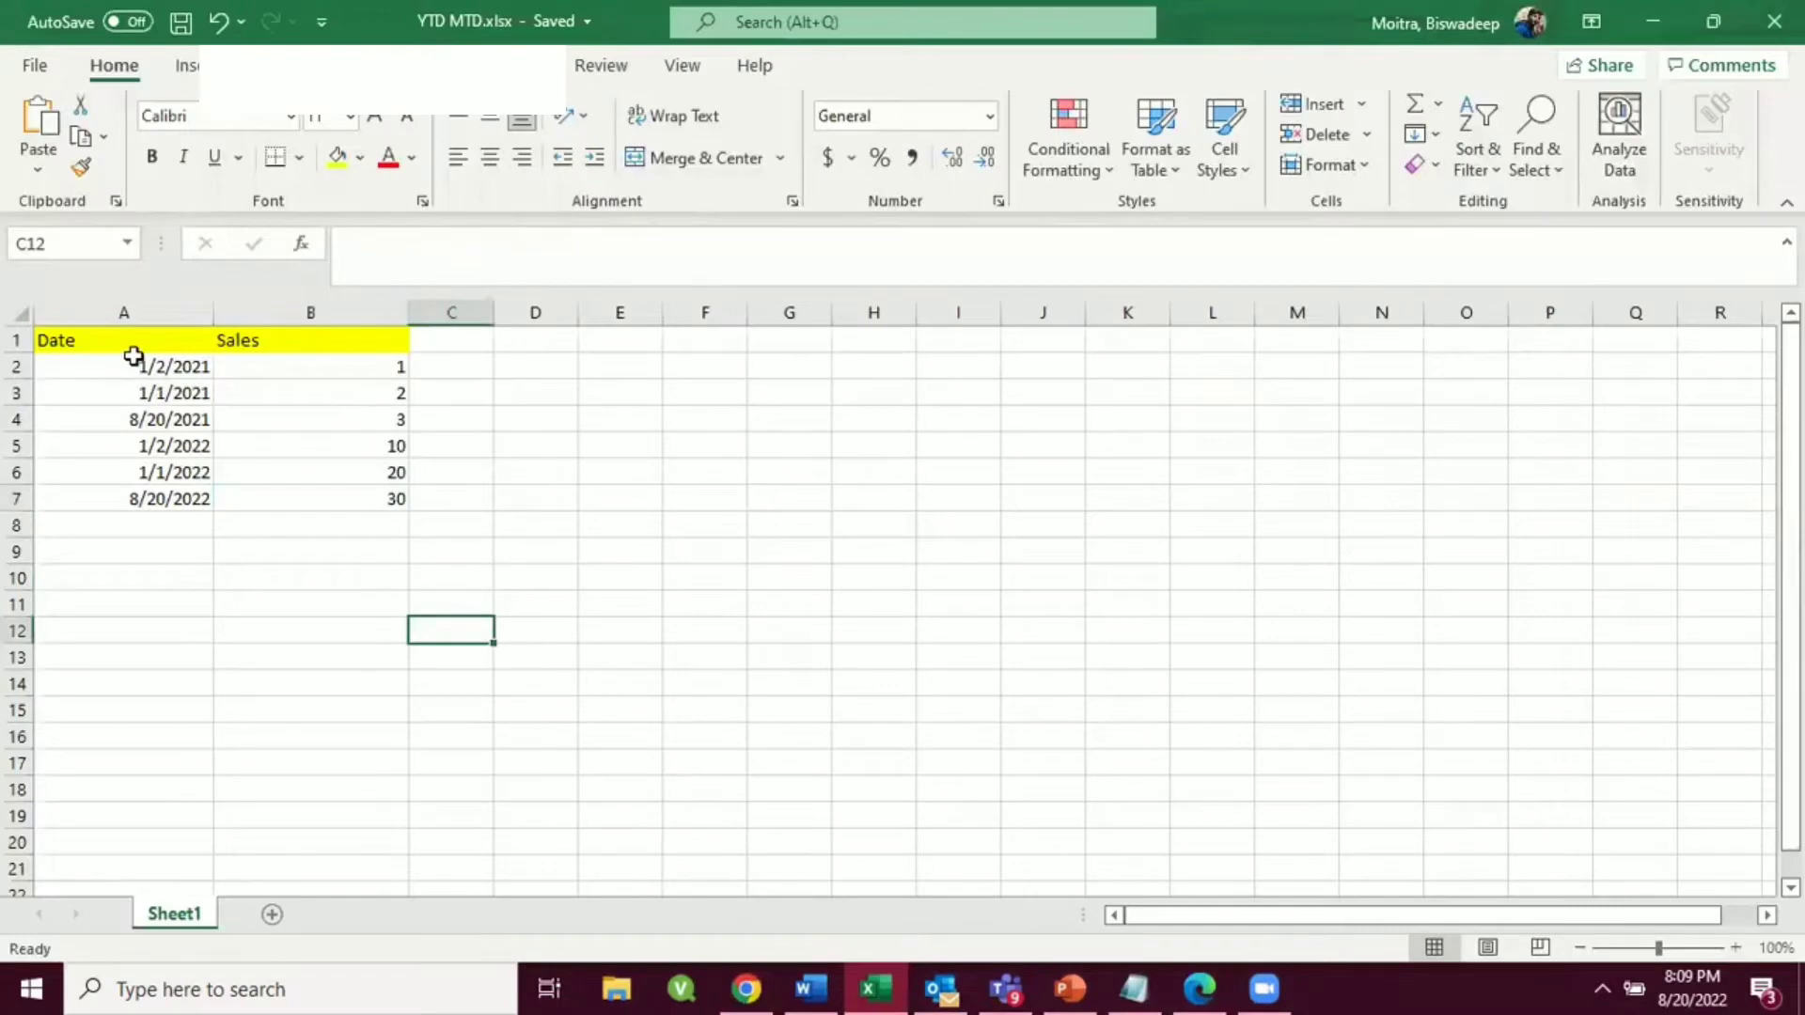
pyautogui.moveTo(145, 338); pyautogui.dragTo(141, 496)
pyautogui.click(151, 616)
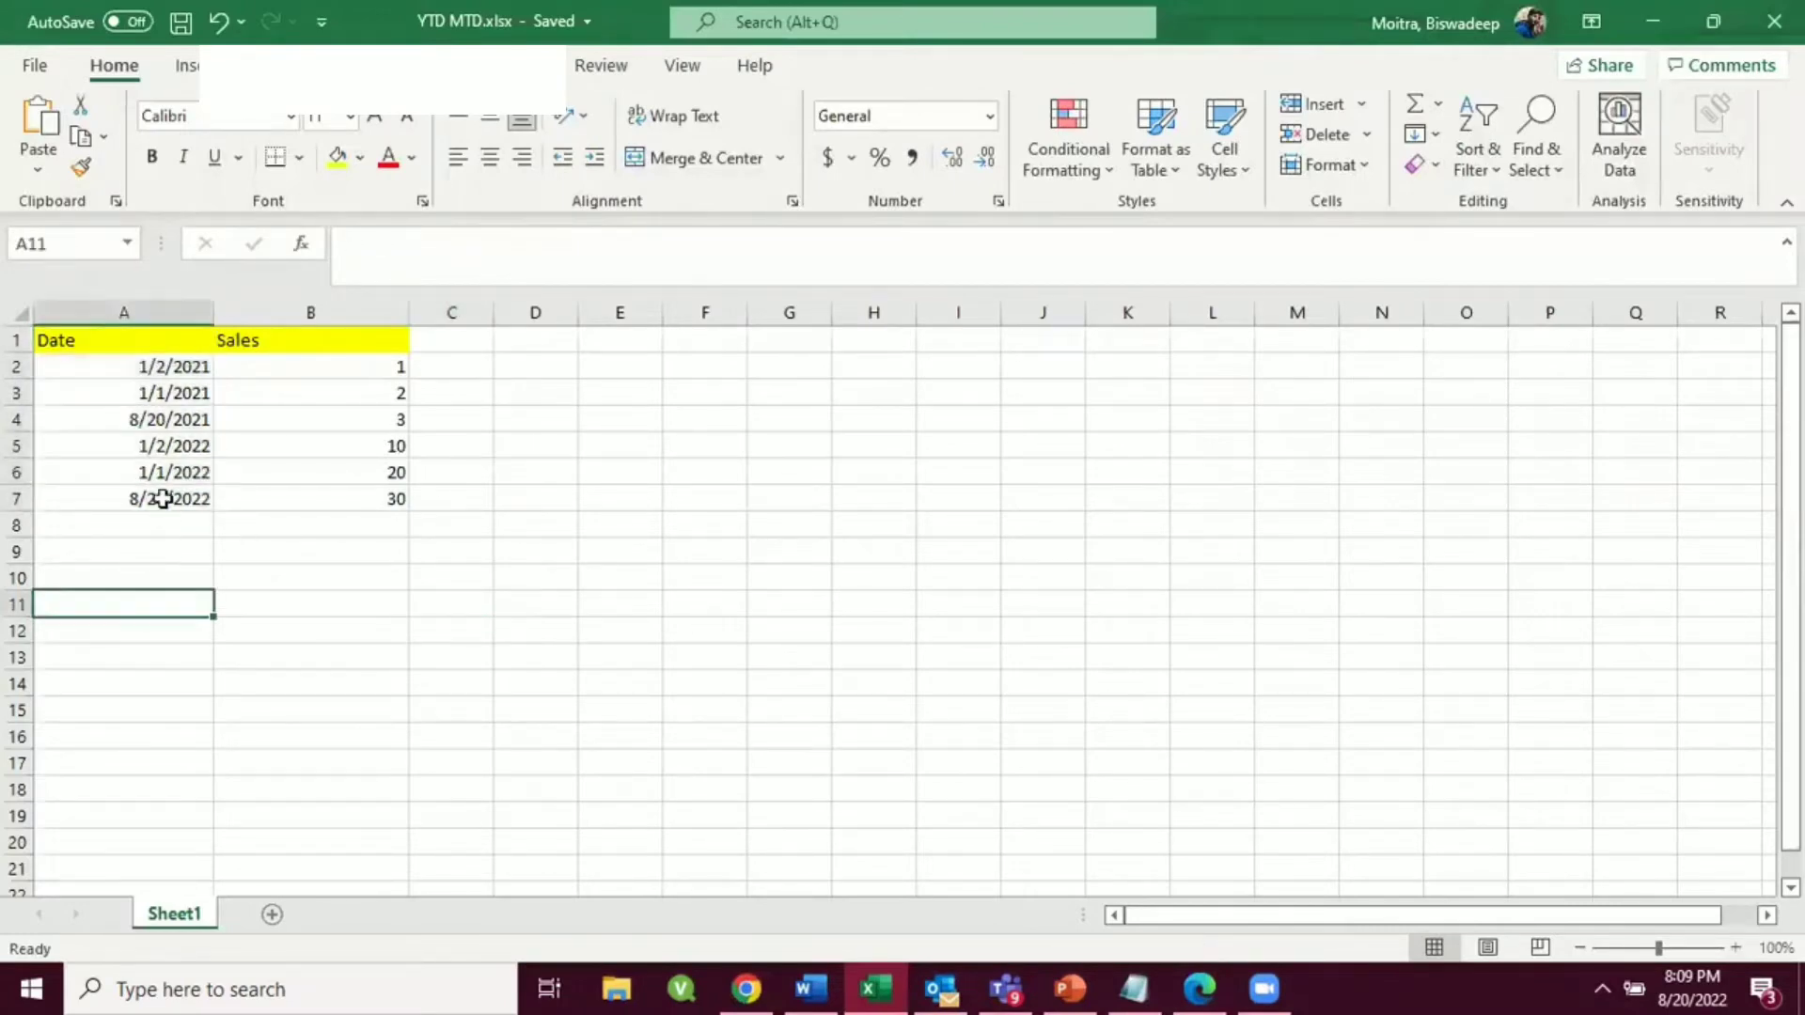
pyautogui.click(157, 491)
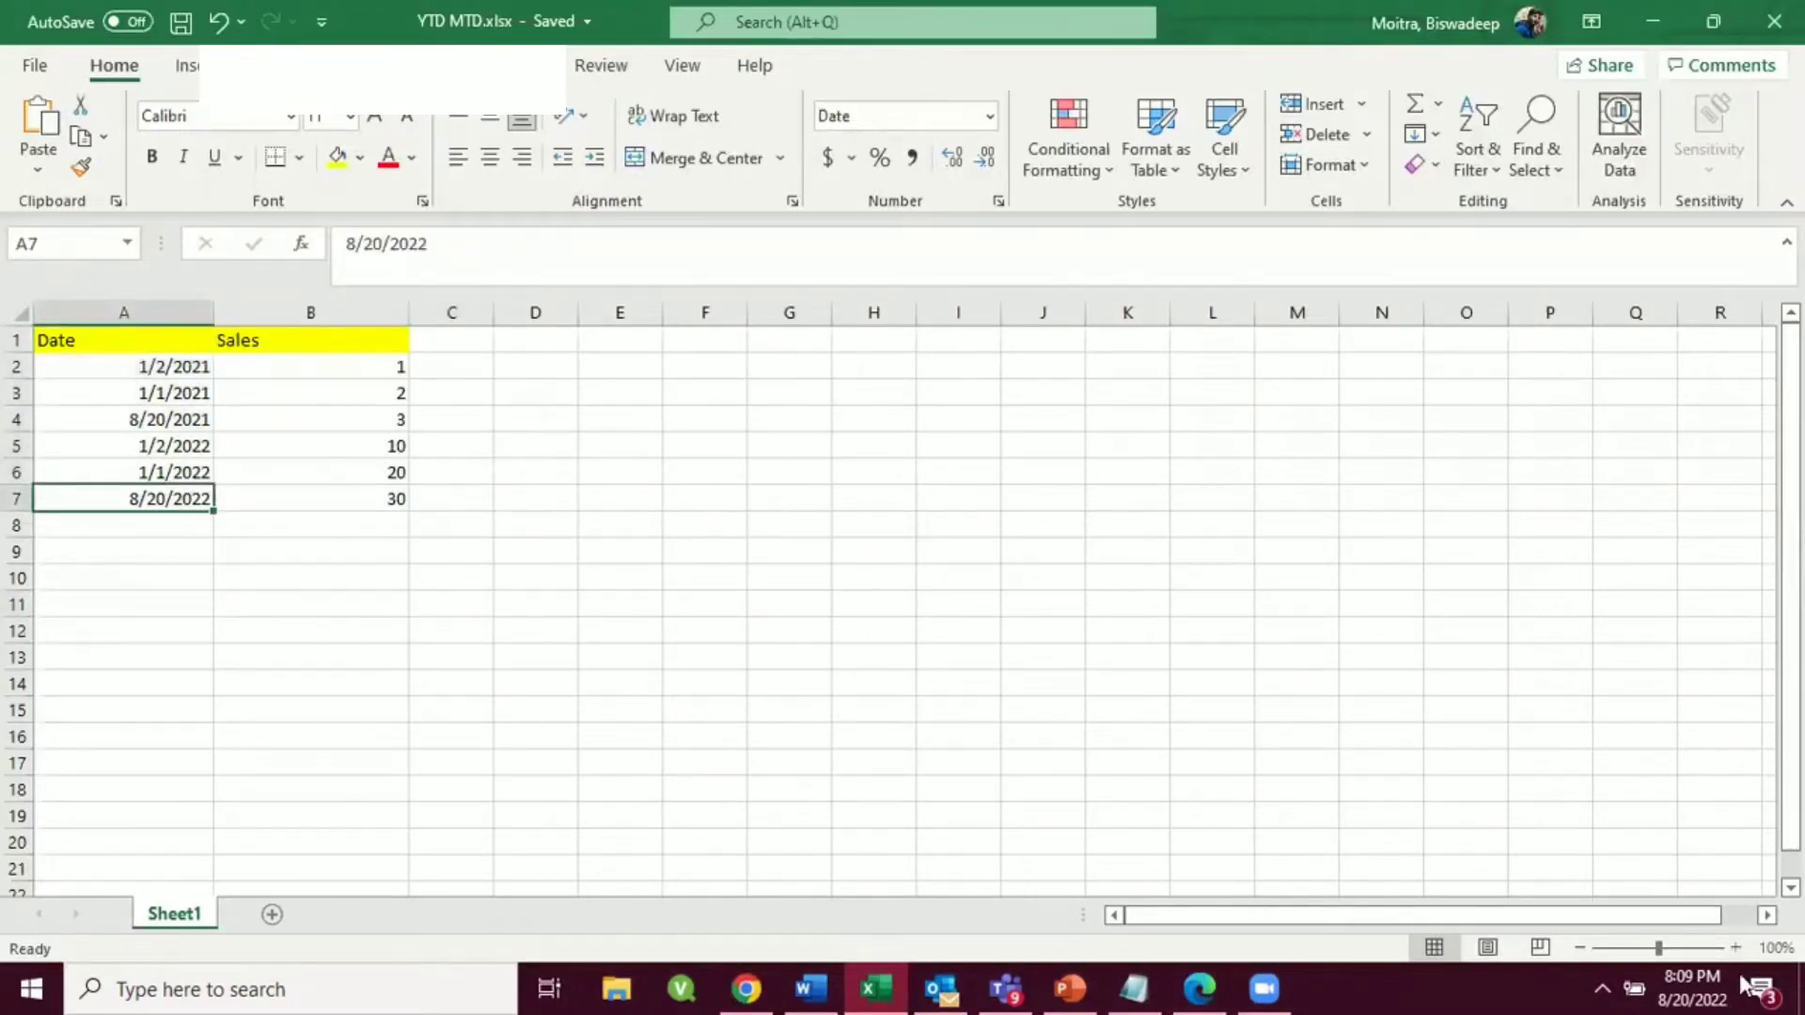
# - Return to the Qlik Sense expression editor, examine yearstart and max(Date) in the Current Year's First Date expression, and apply it
pyautogui.hotkey('alt', 'Tab')
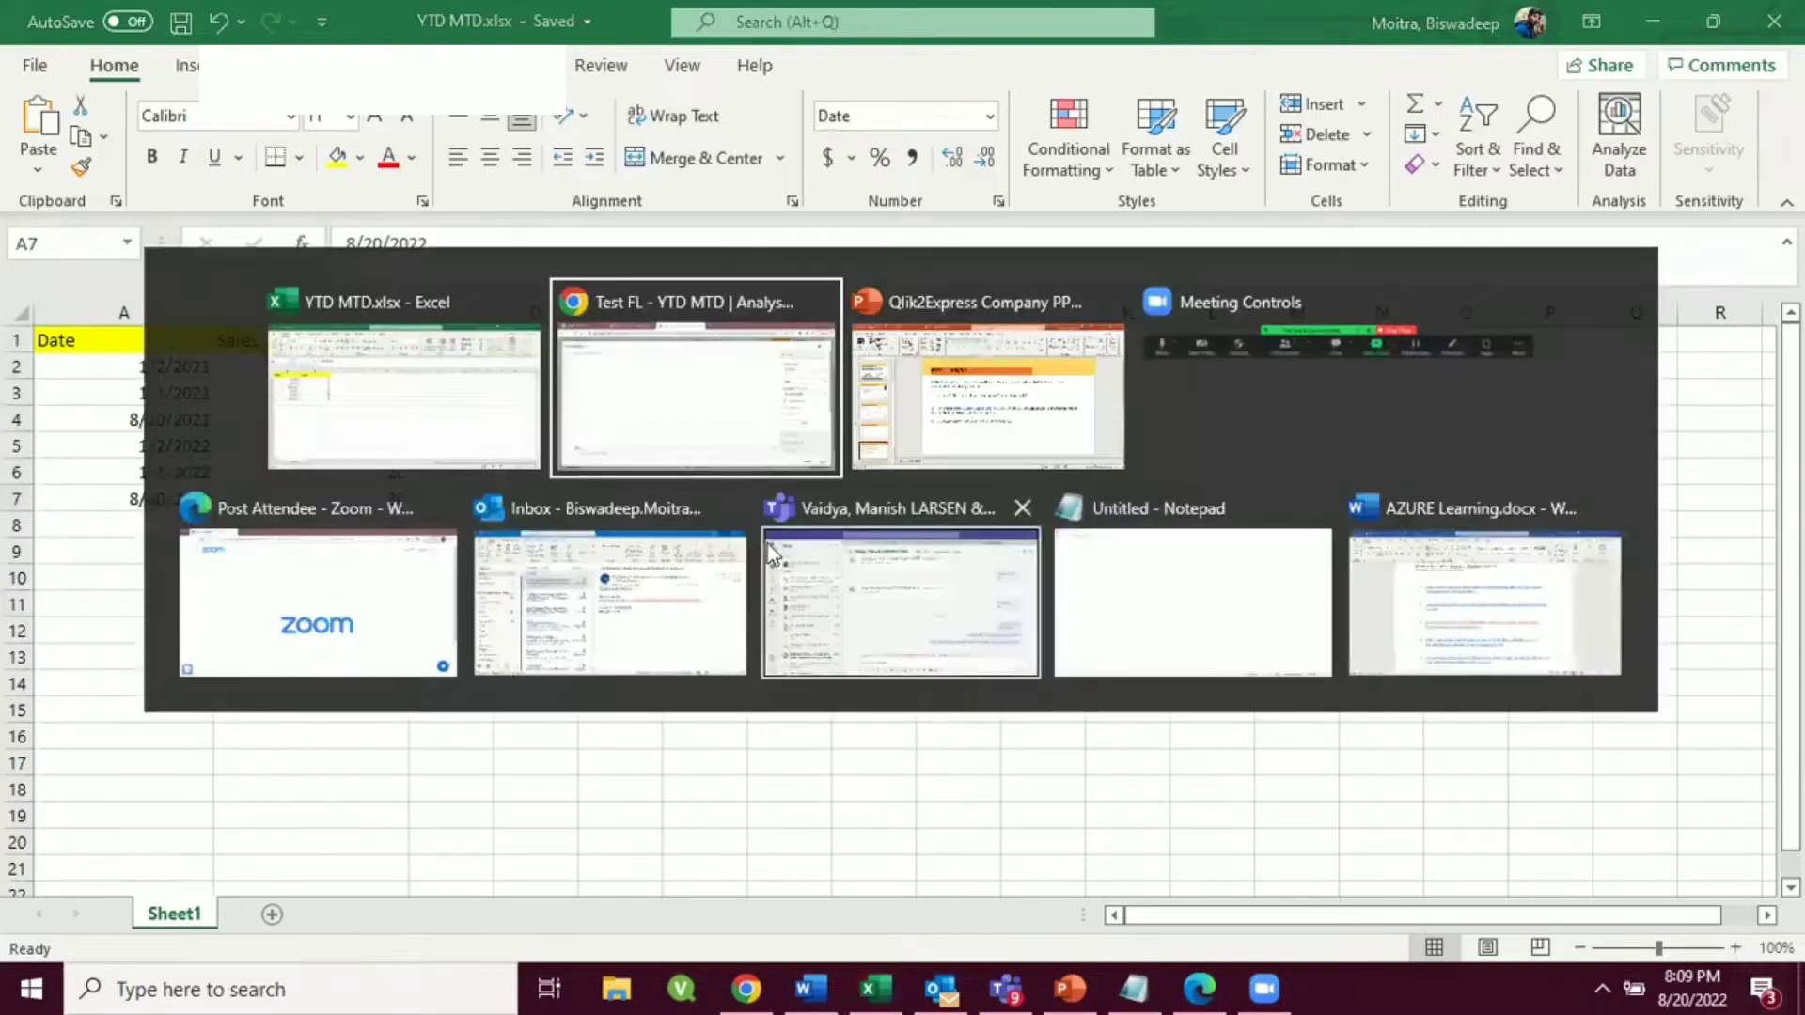
pyautogui.doubleClick(158, 201)
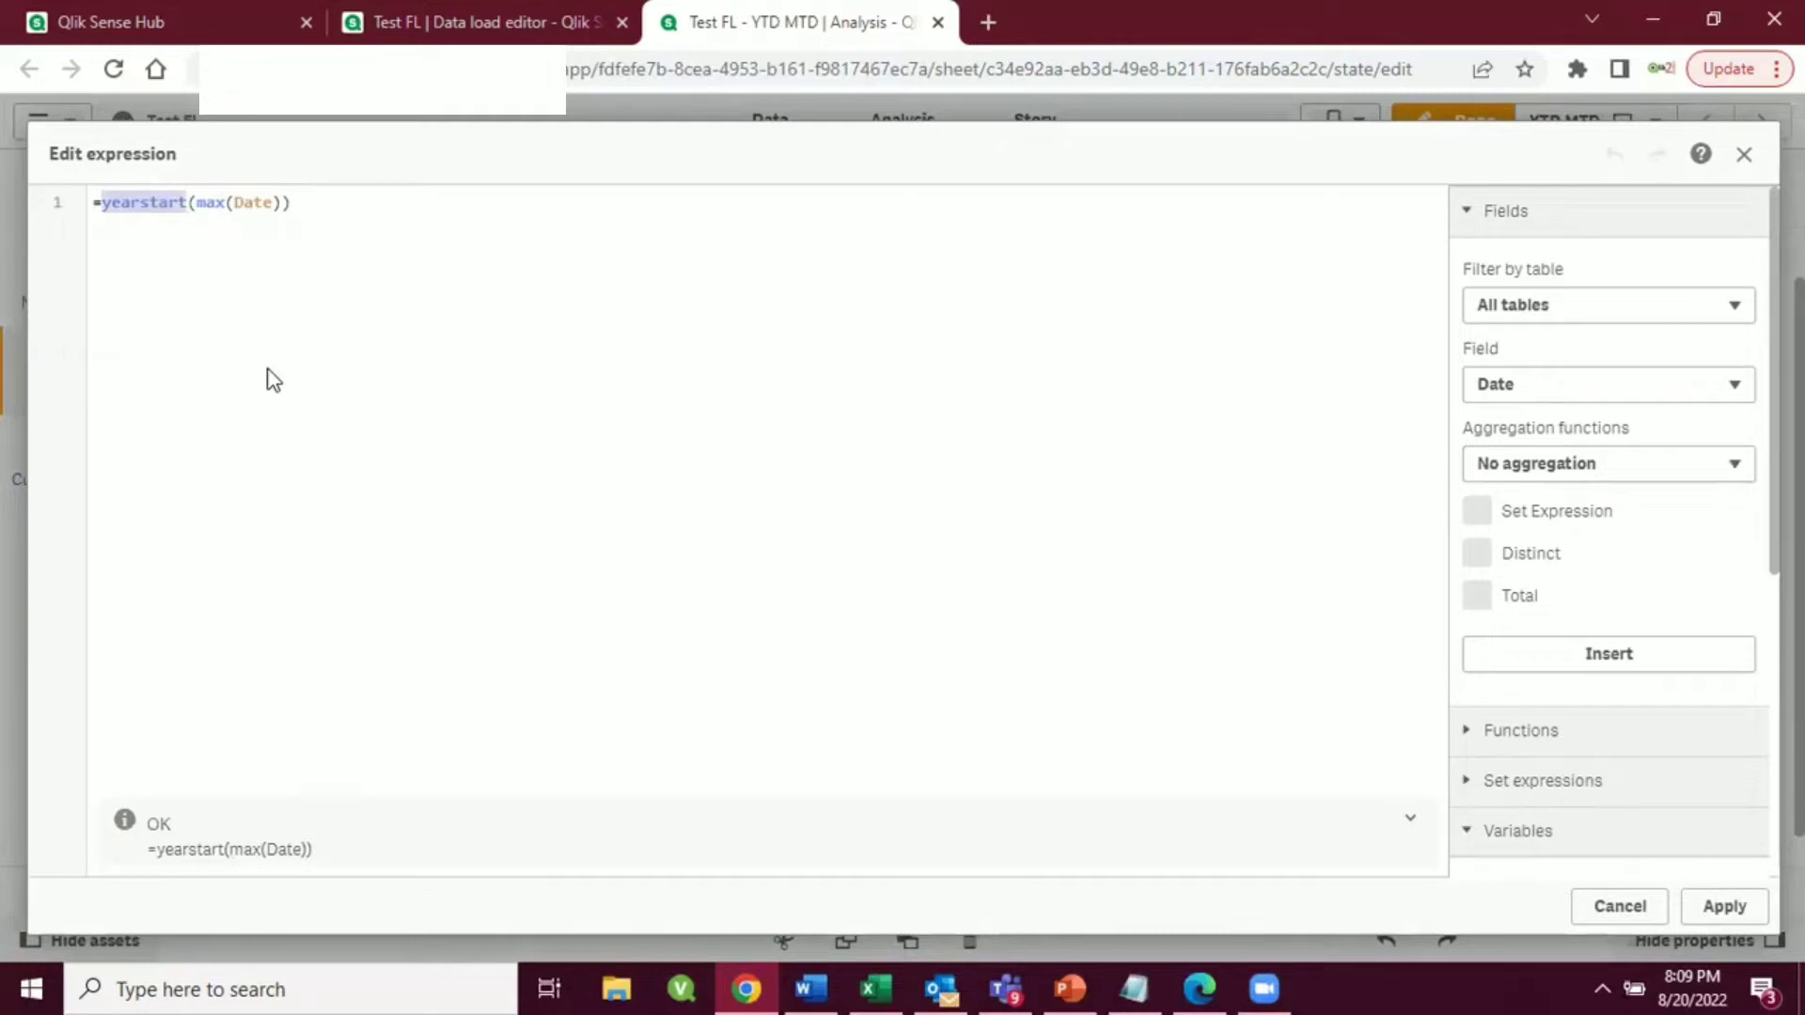
pyautogui.click(198, 203)
pyautogui.moveTo(199, 203); pyautogui.dragTo(272, 203)
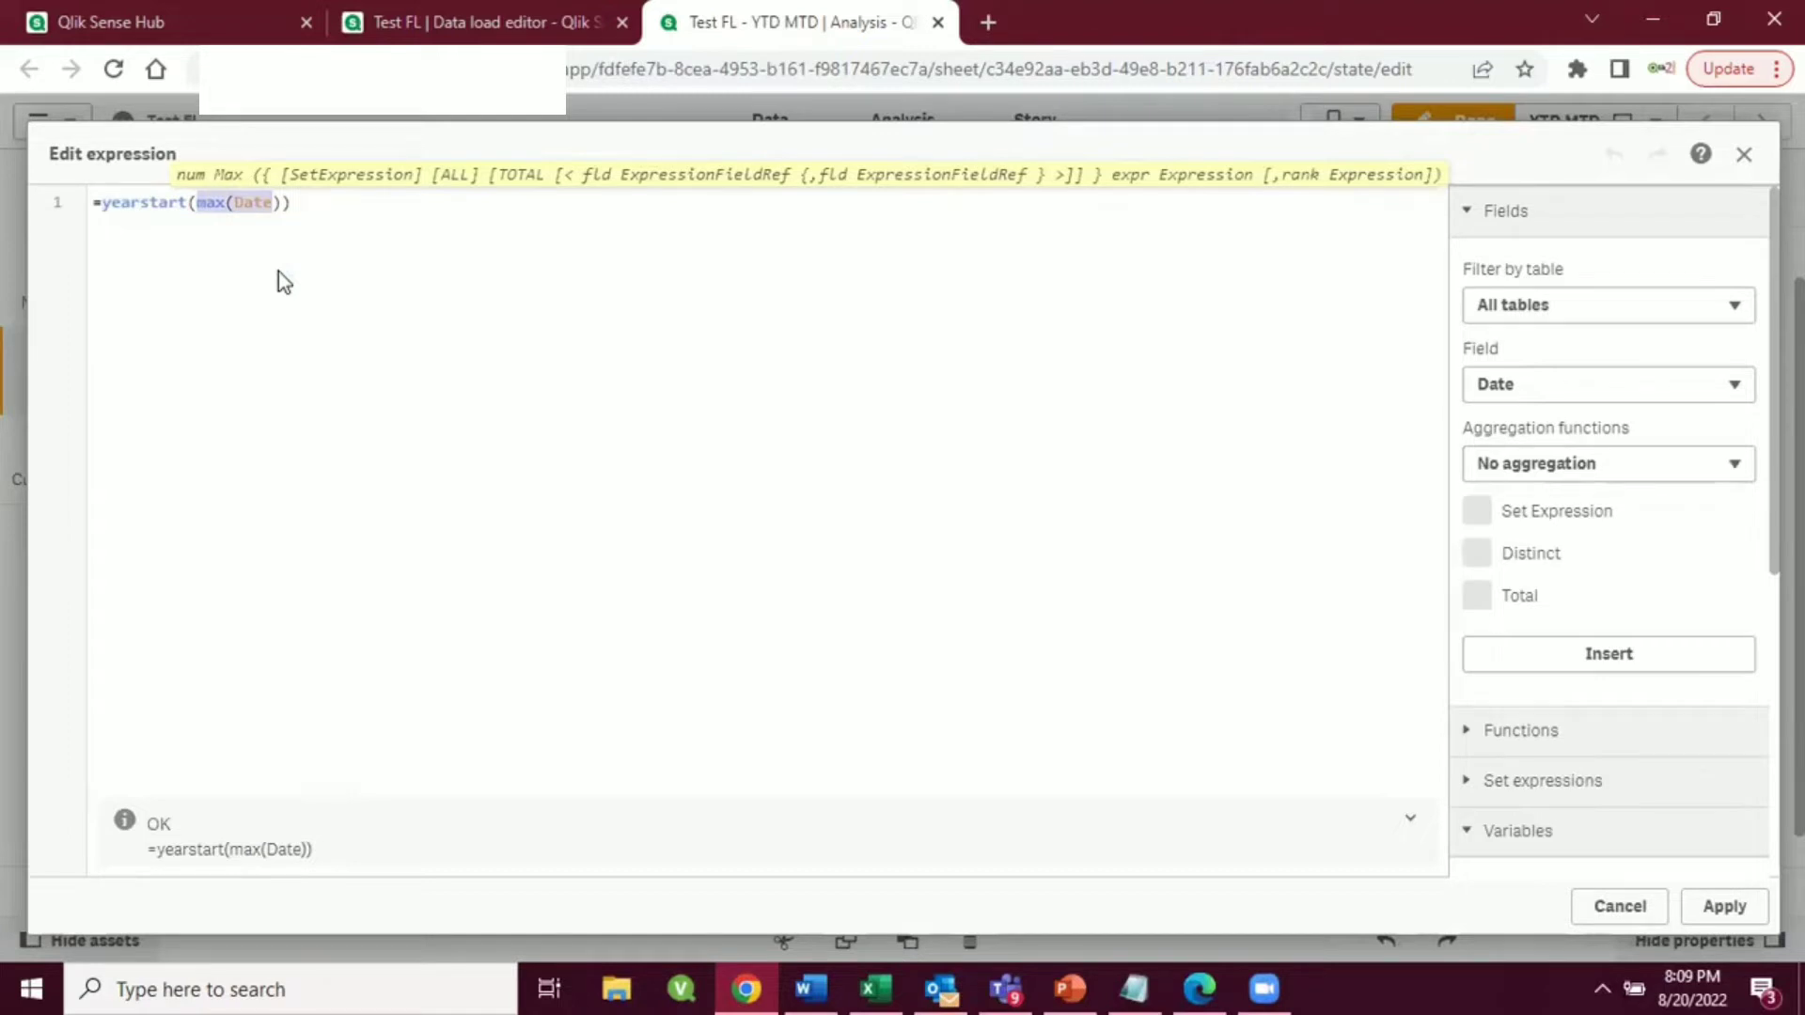
pyautogui.click(1724, 906)
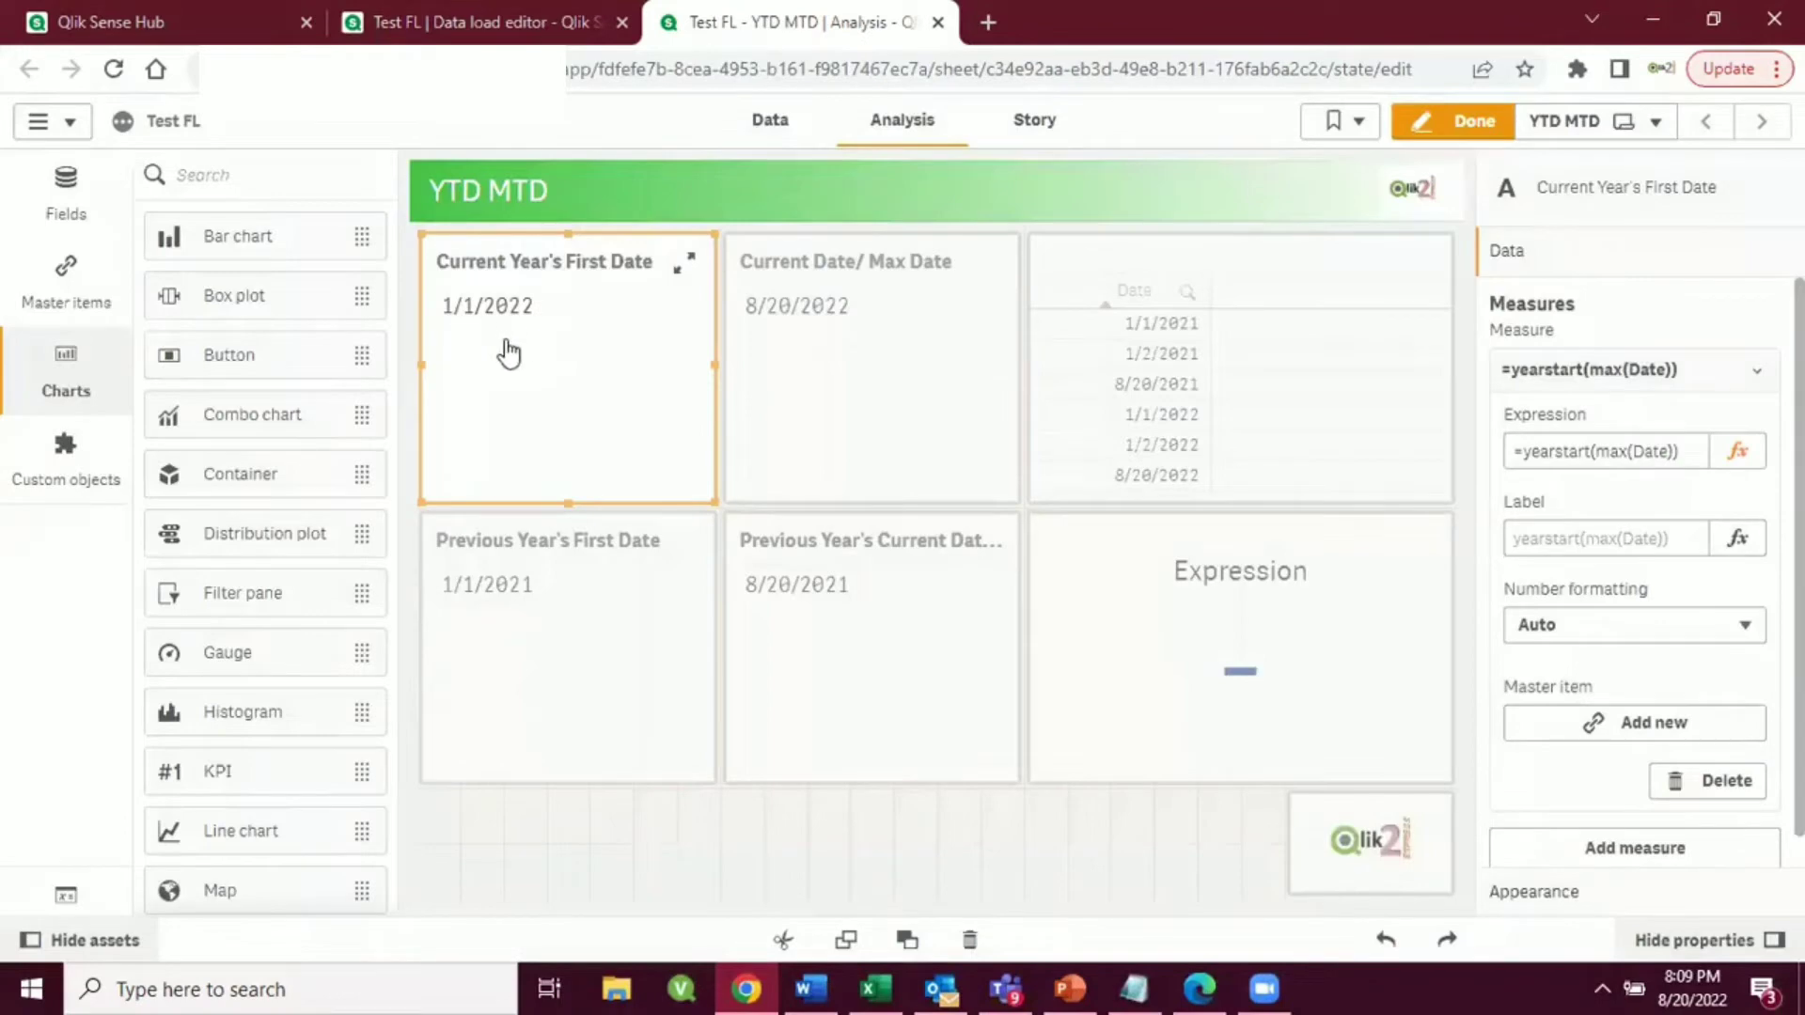
# - Open the Current Date/ Max Date measure expression, examine =max(Date), and apply it
pyautogui.click(889, 453)
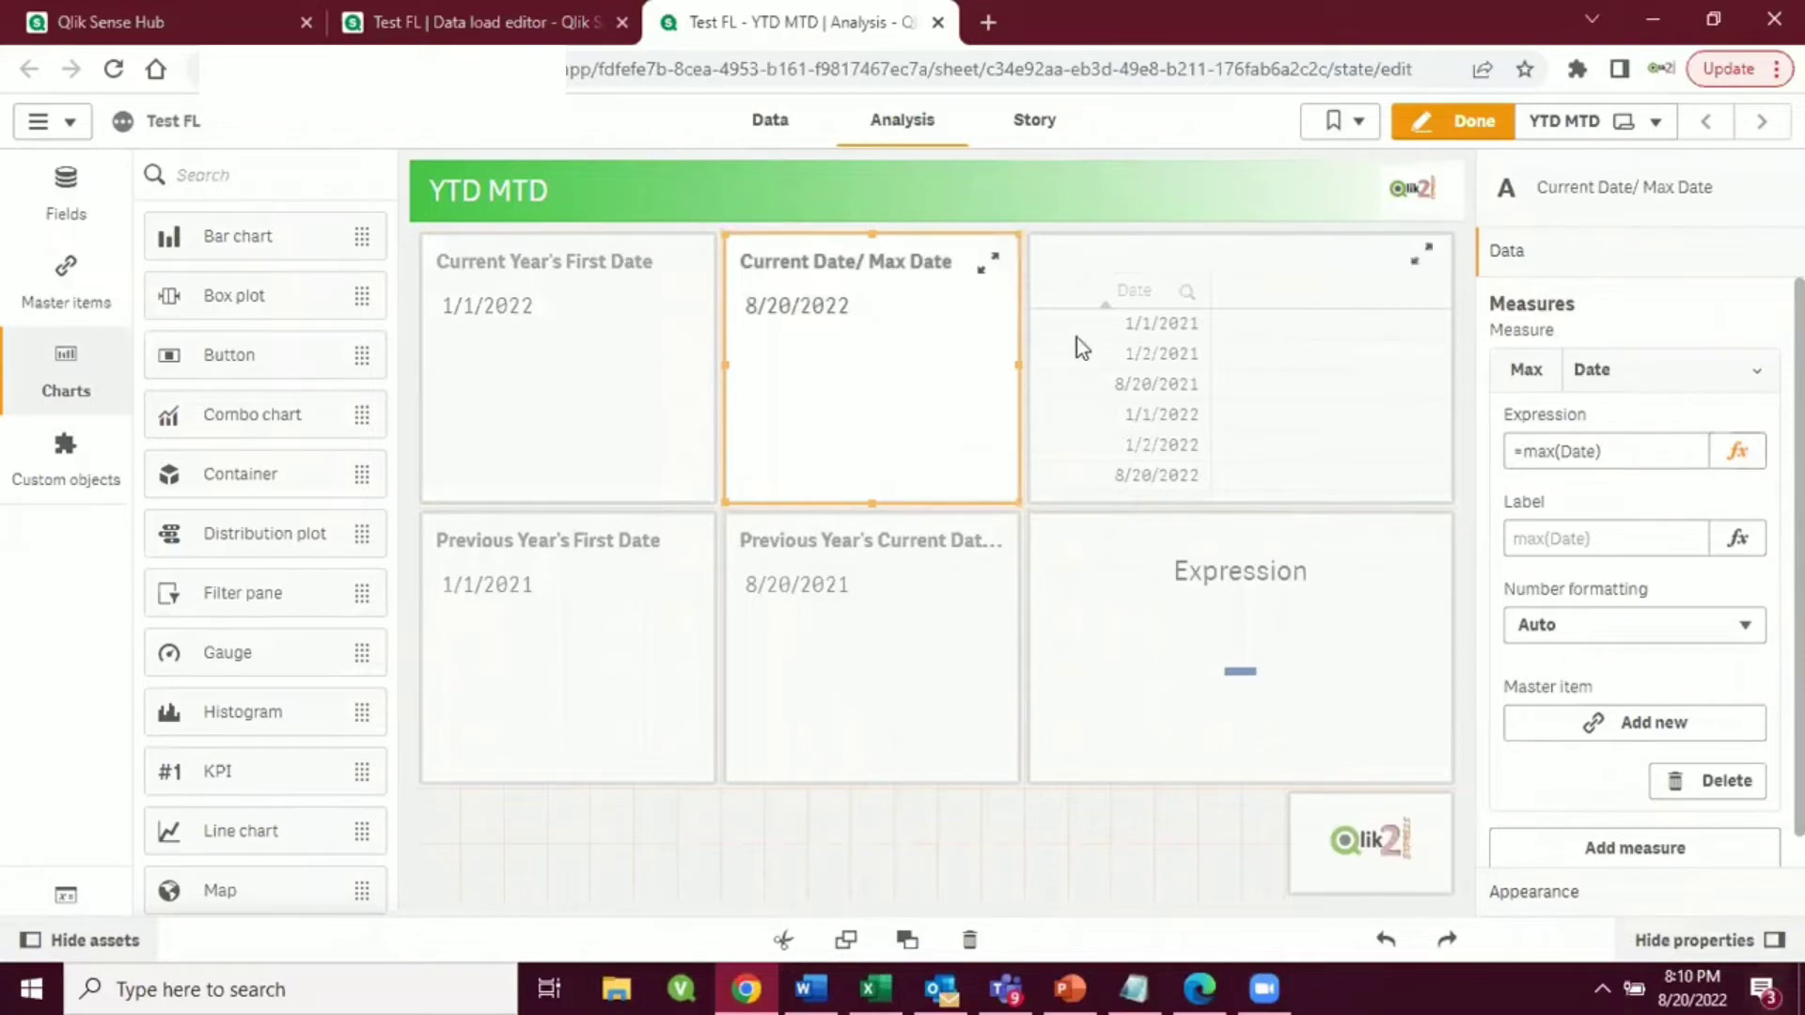
pyautogui.click(1734, 455)
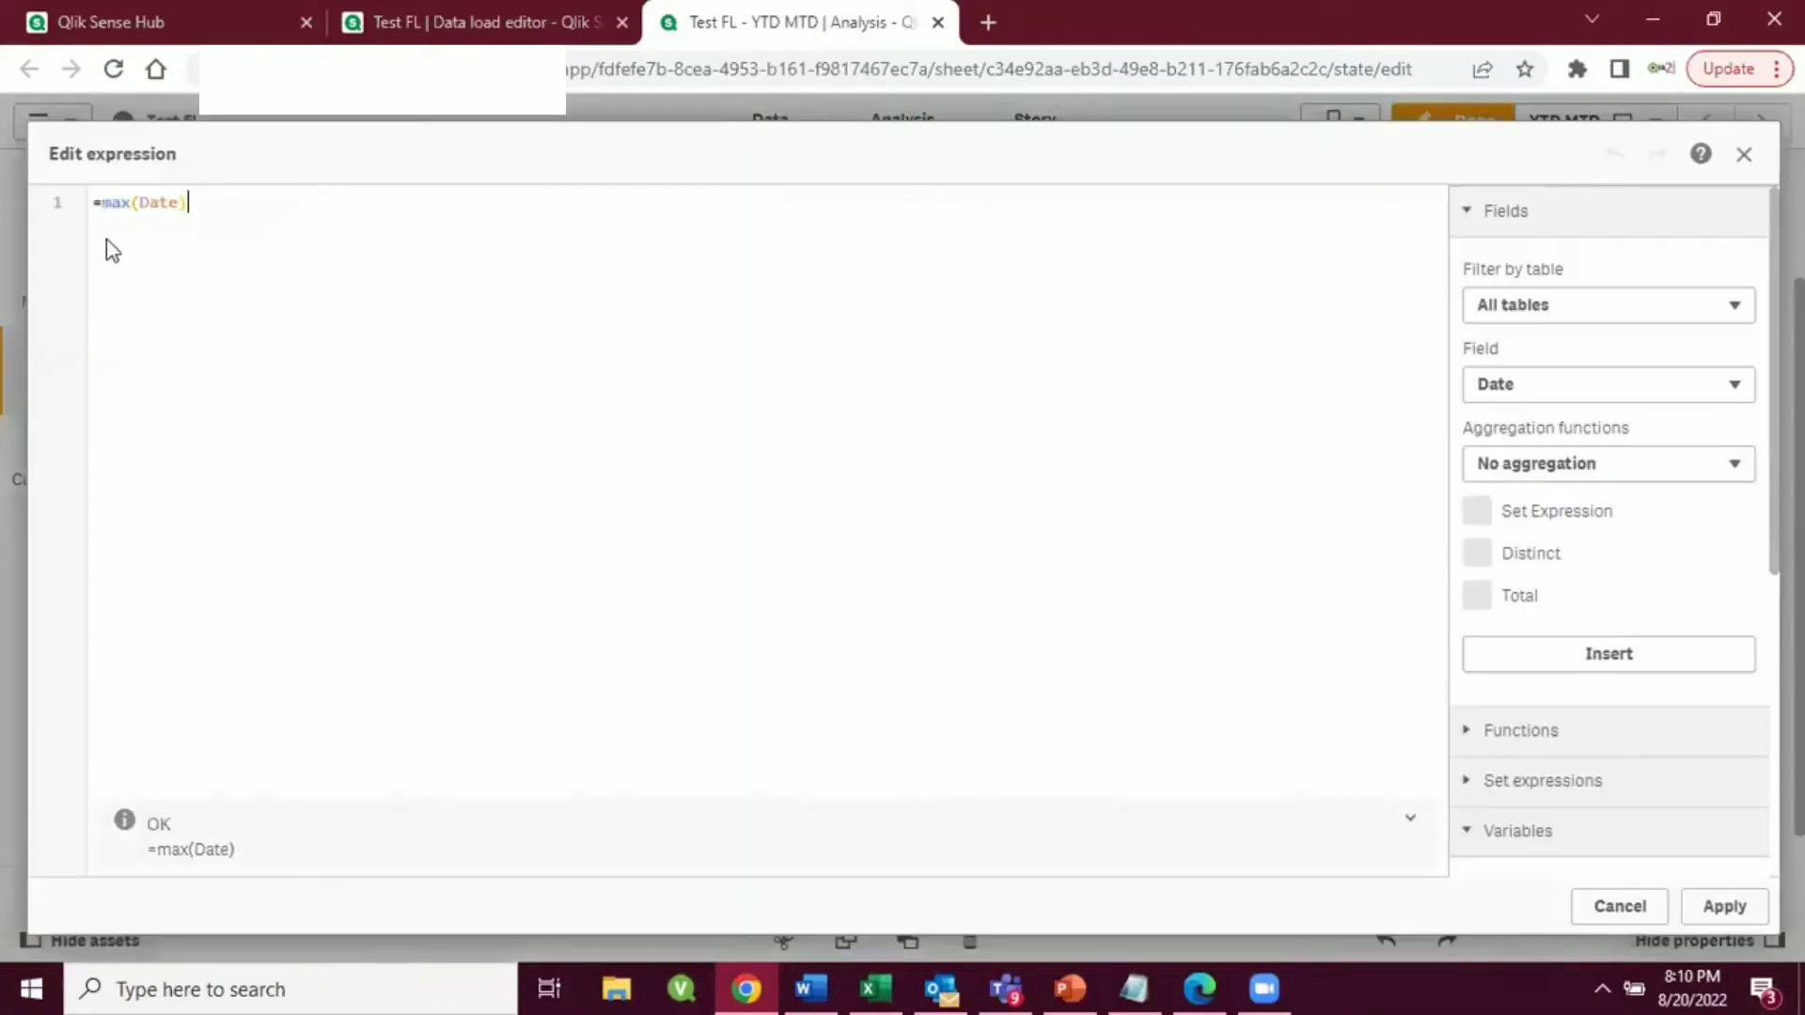
pyautogui.moveTo(219, 206); pyautogui.dragTo(120, 202)
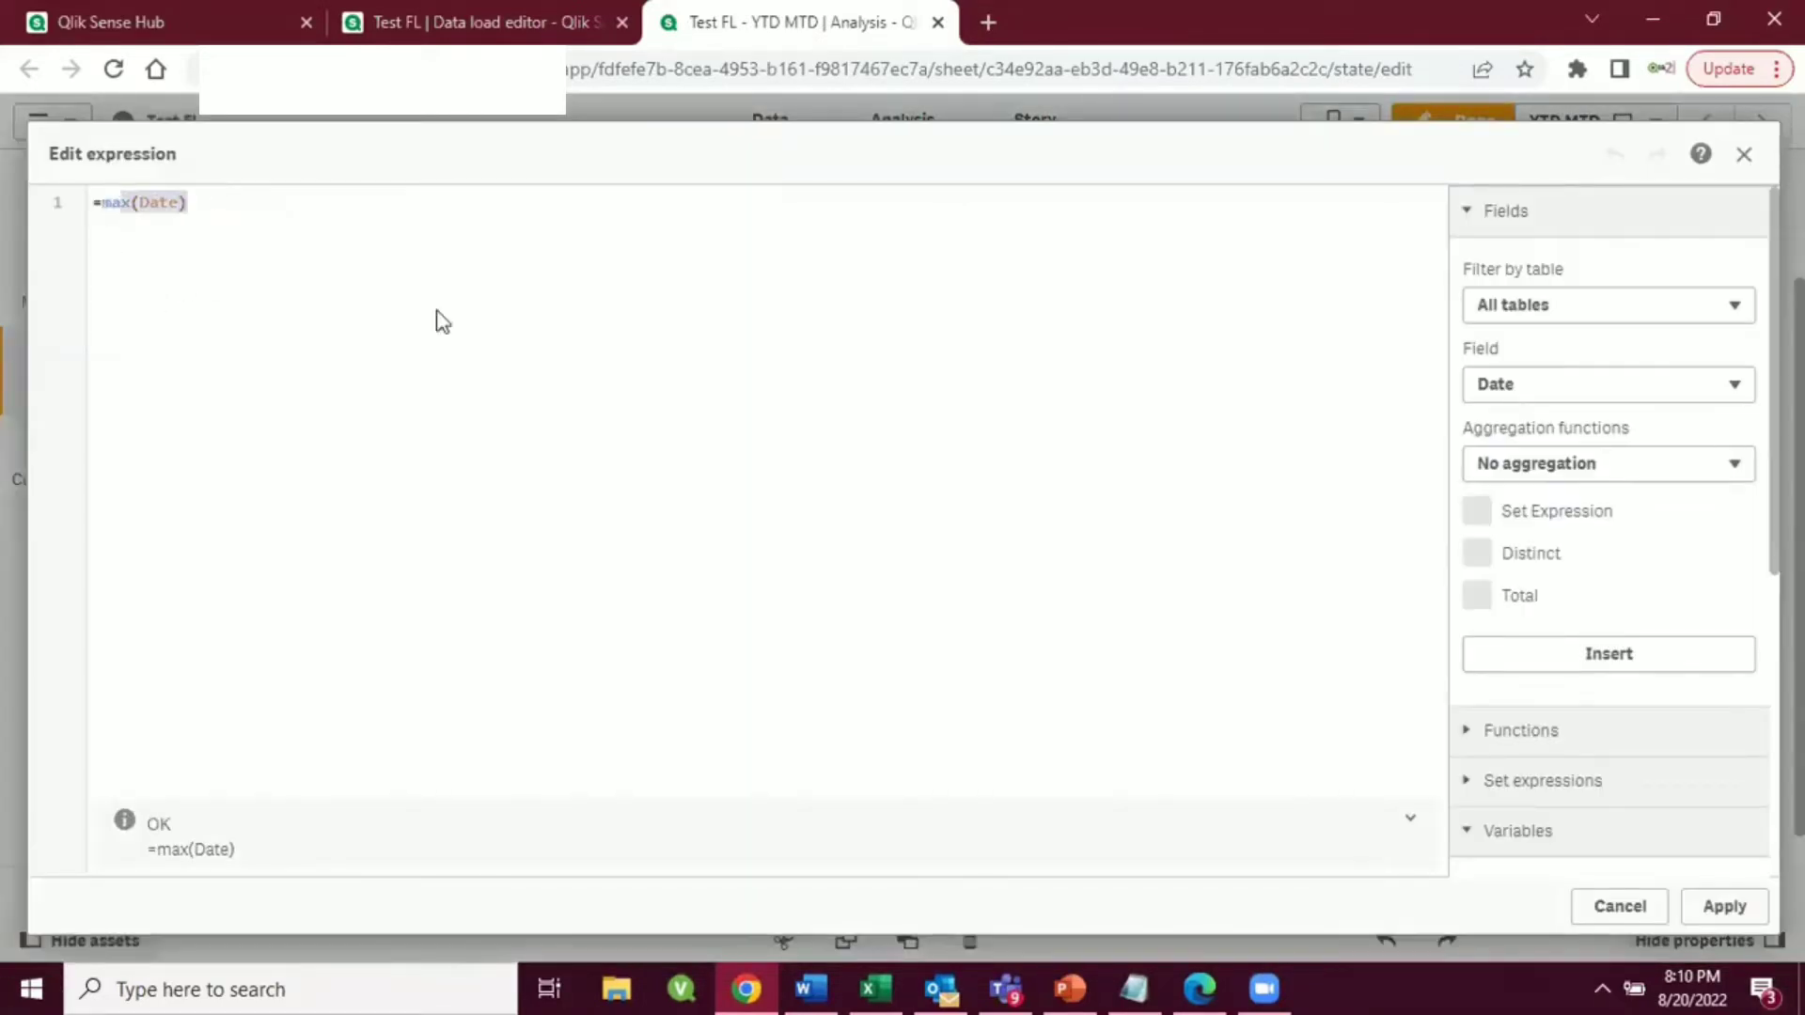
pyautogui.click(1721, 908)
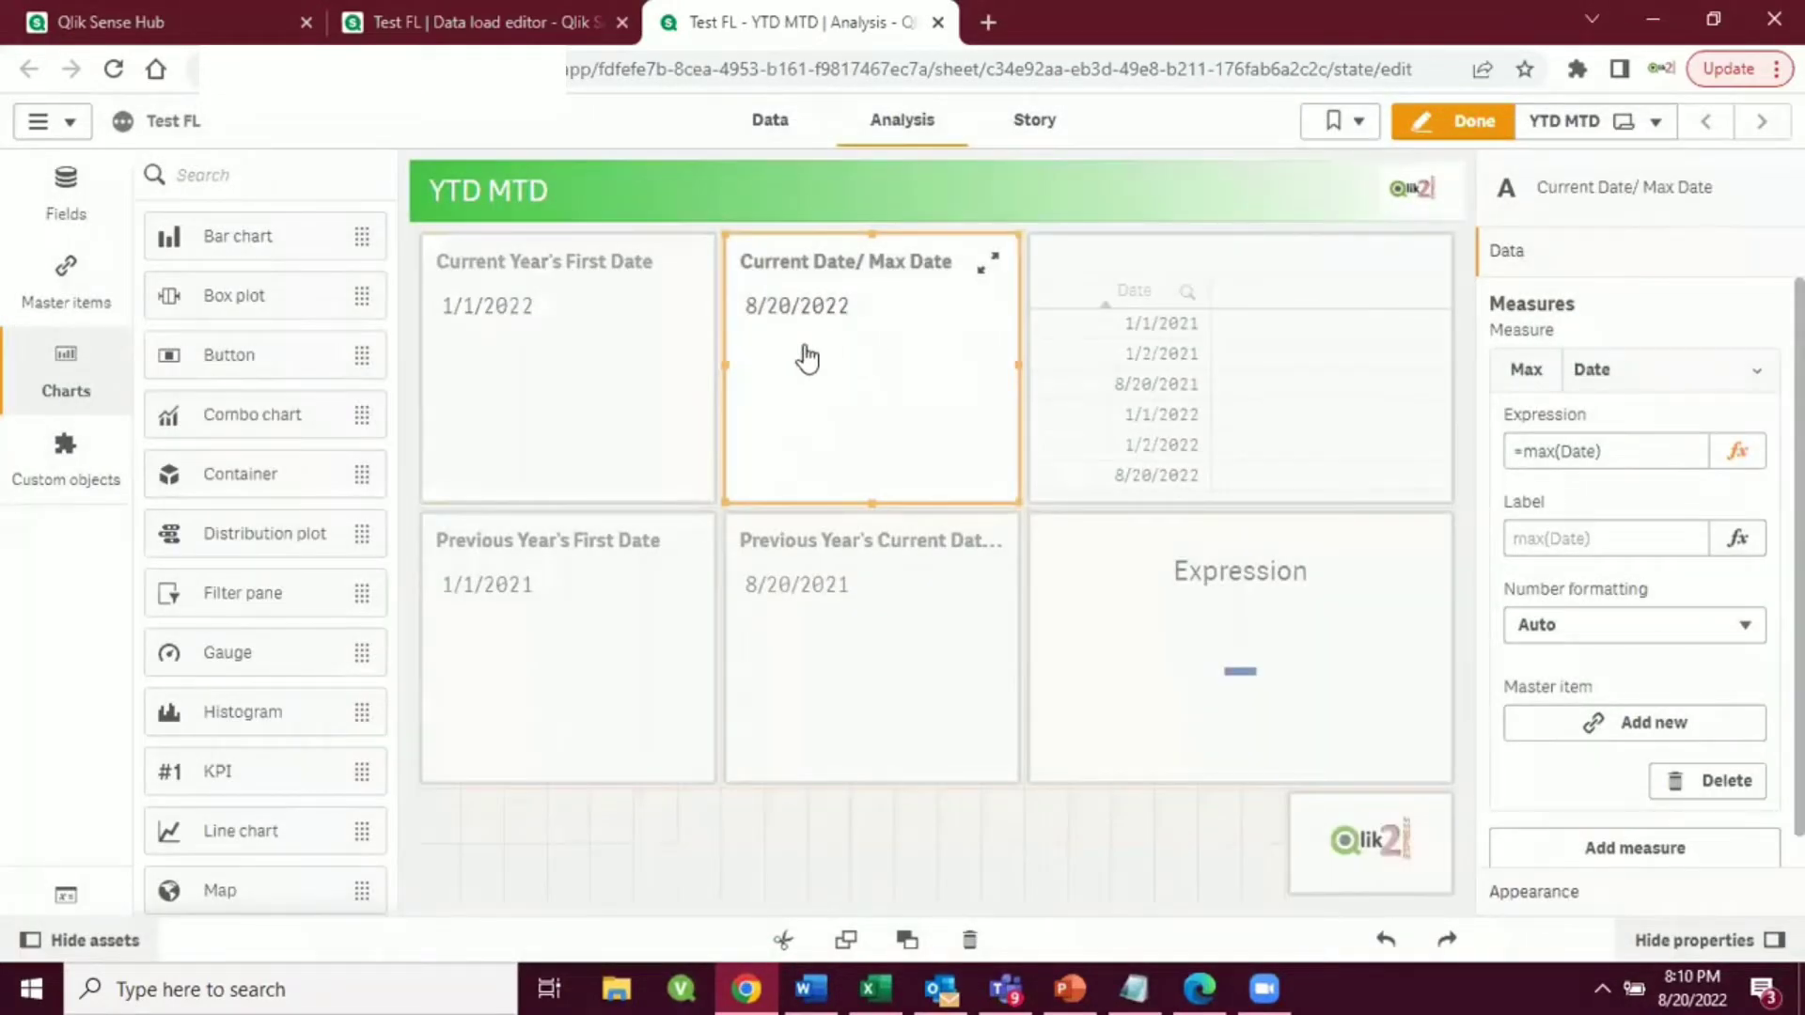
# - Open the Previous Year's First Date measure expression and examine its max(Date) part
pyautogui.click(561, 610)
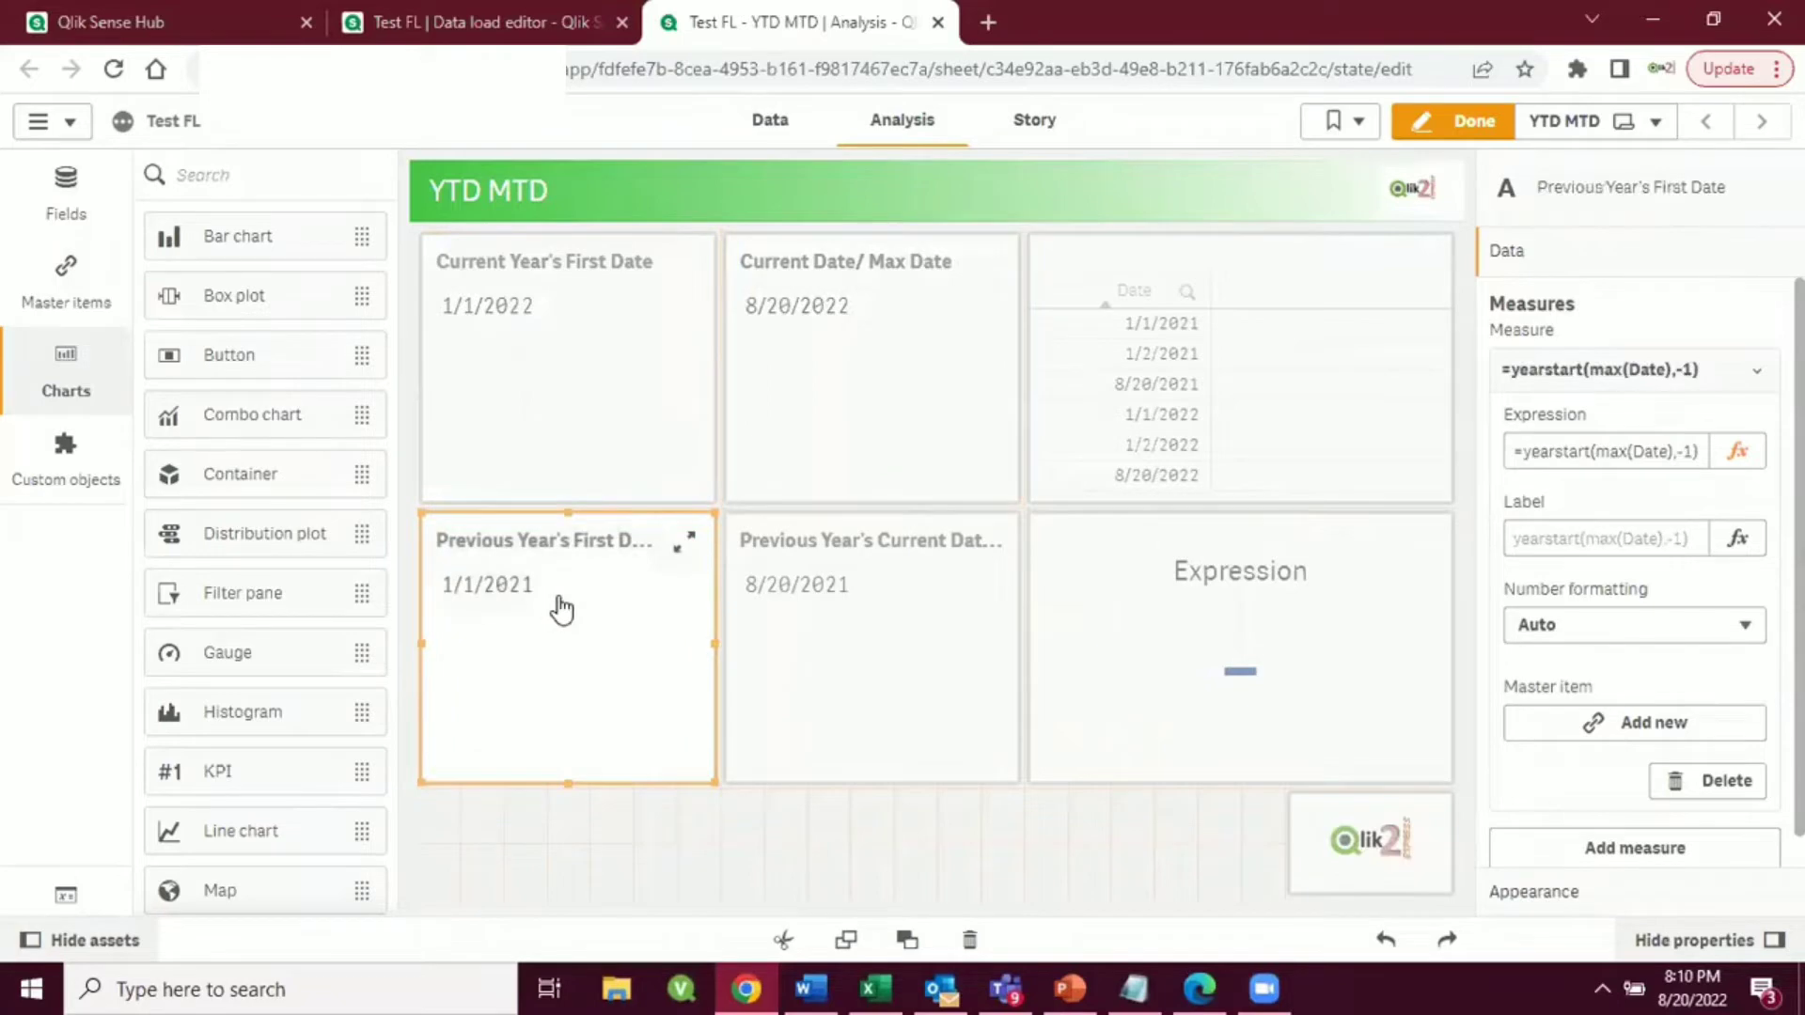
pyautogui.click(1737, 453)
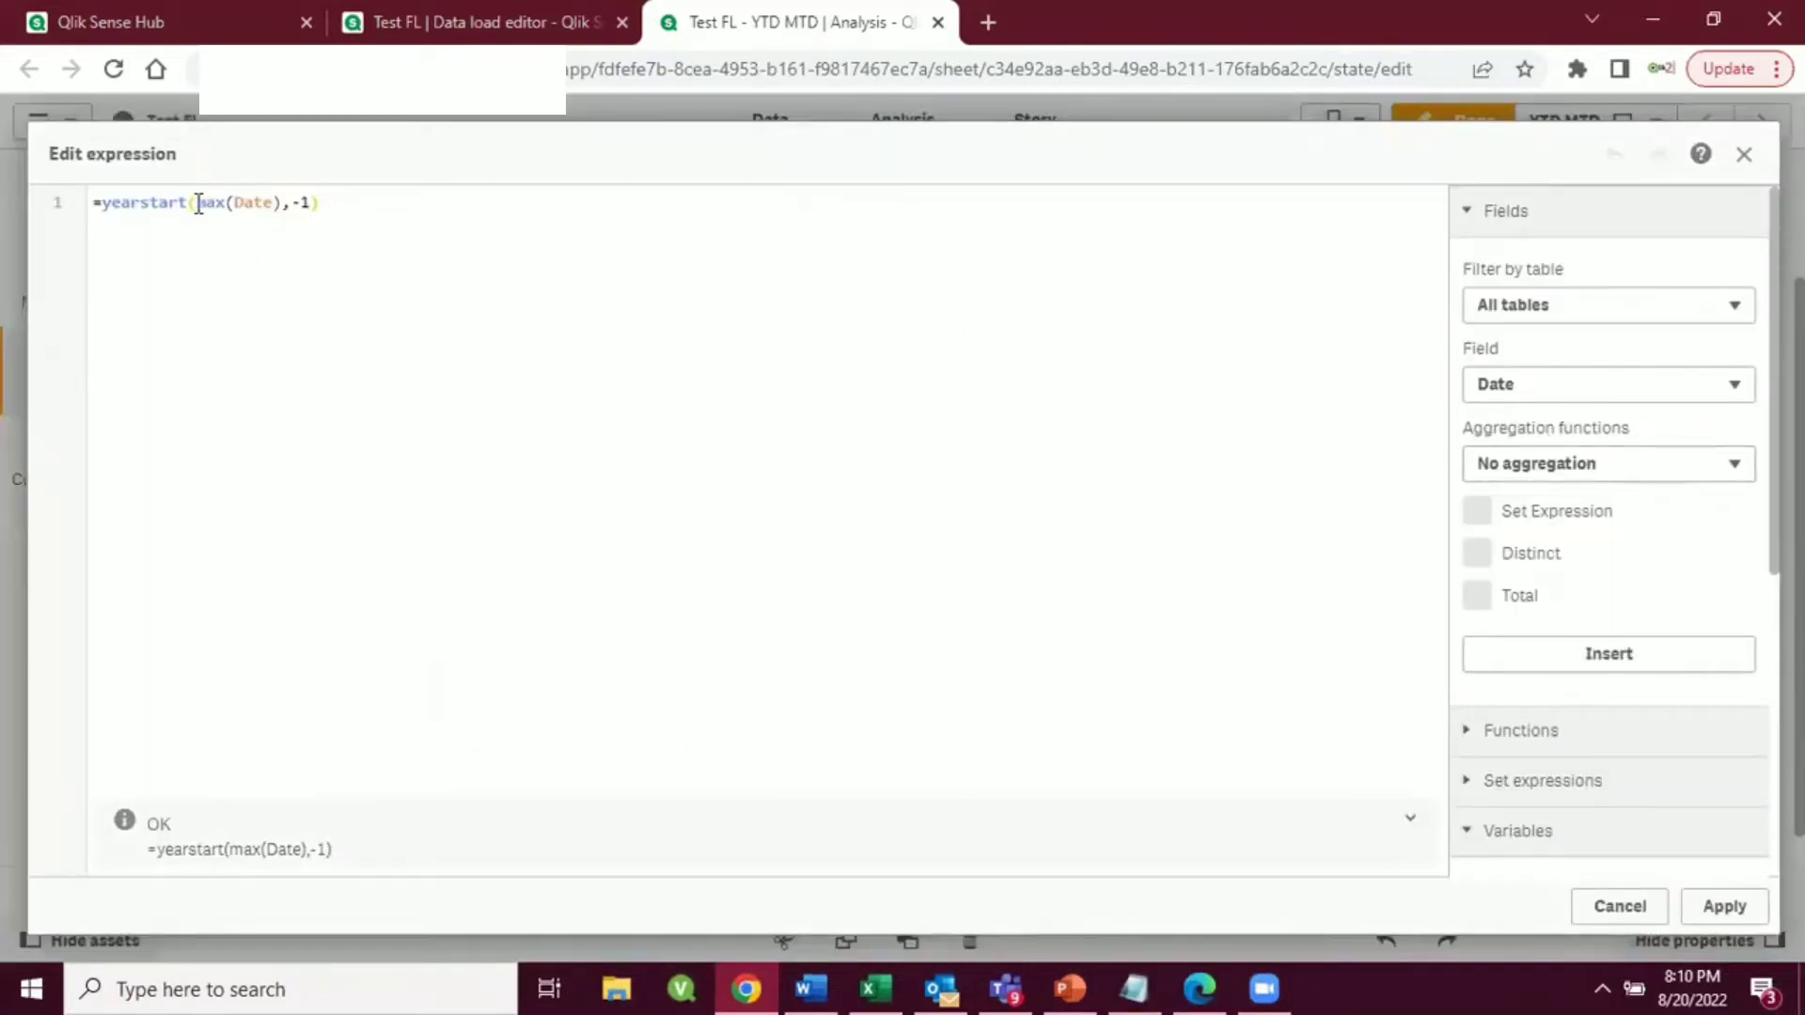
pyautogui.moveTo(198, 203); pyautogui.dragTo(273, 205)
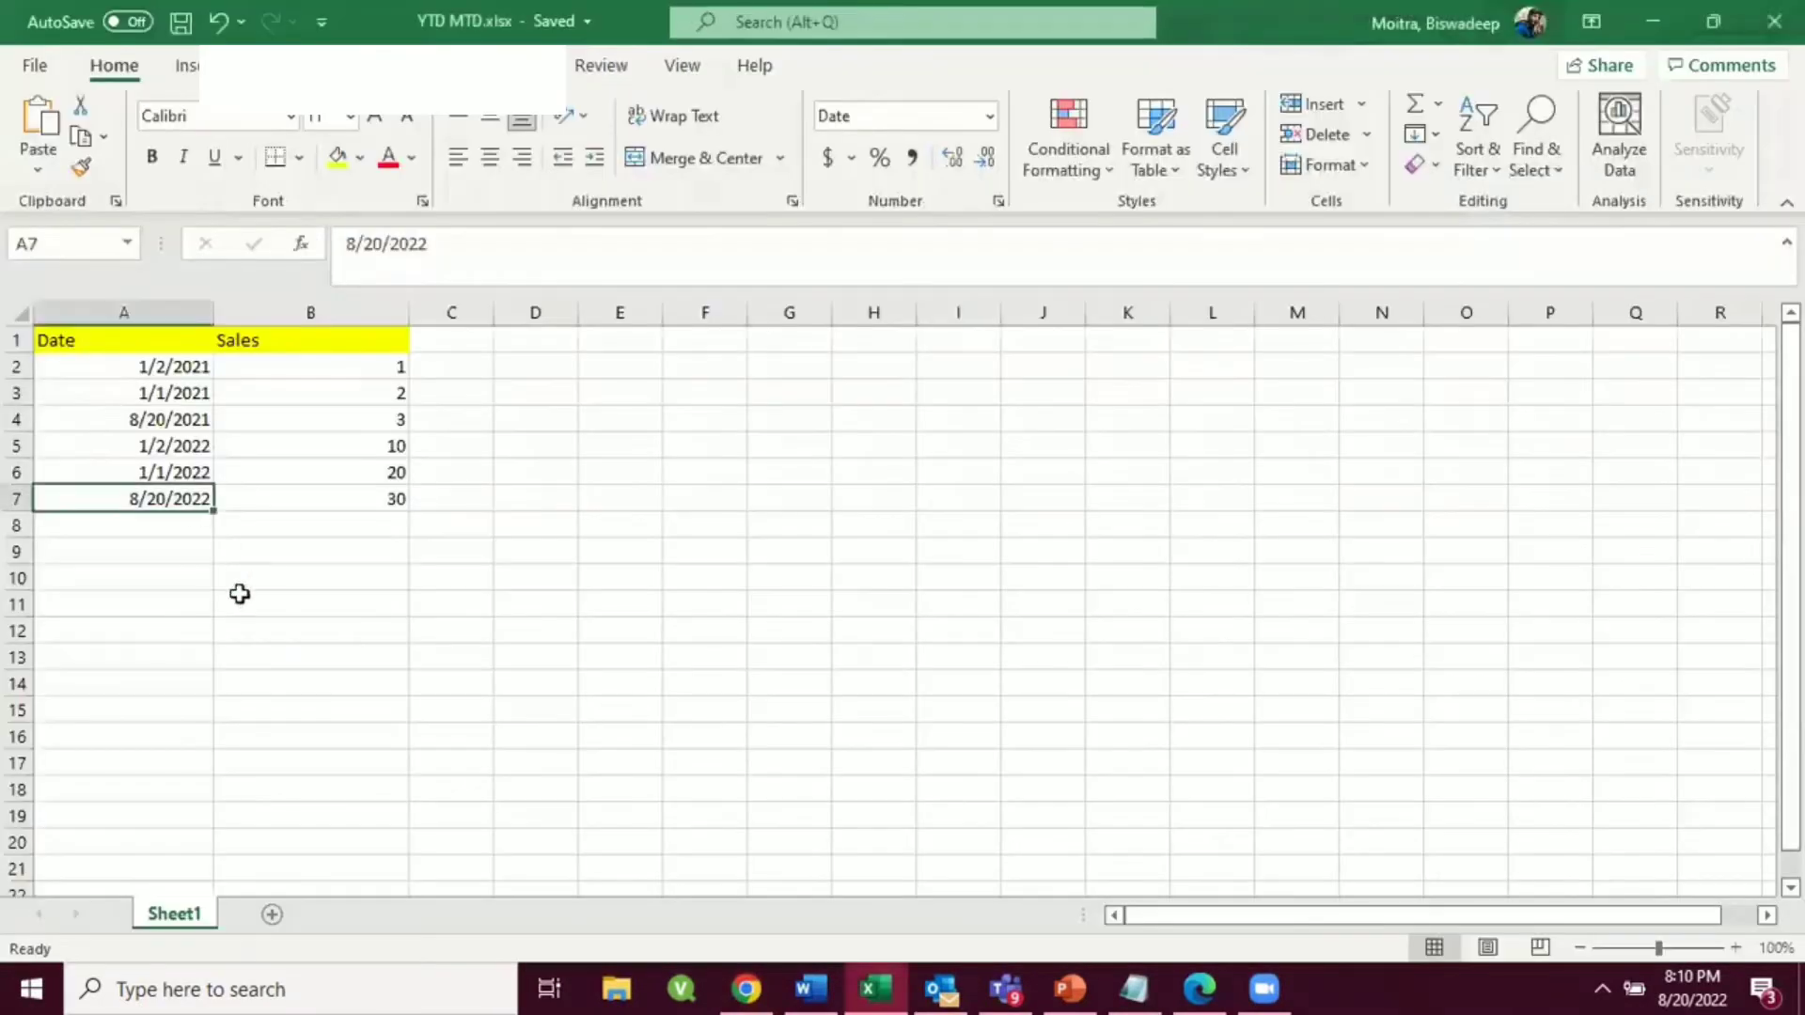
# - Check the latest date in the Date column of the YTD MTD workbook in Excel
pyautogui.click(242, 596)
pyautogui.moveTo(153, 344); pyautogui.dragTo(149, 516)
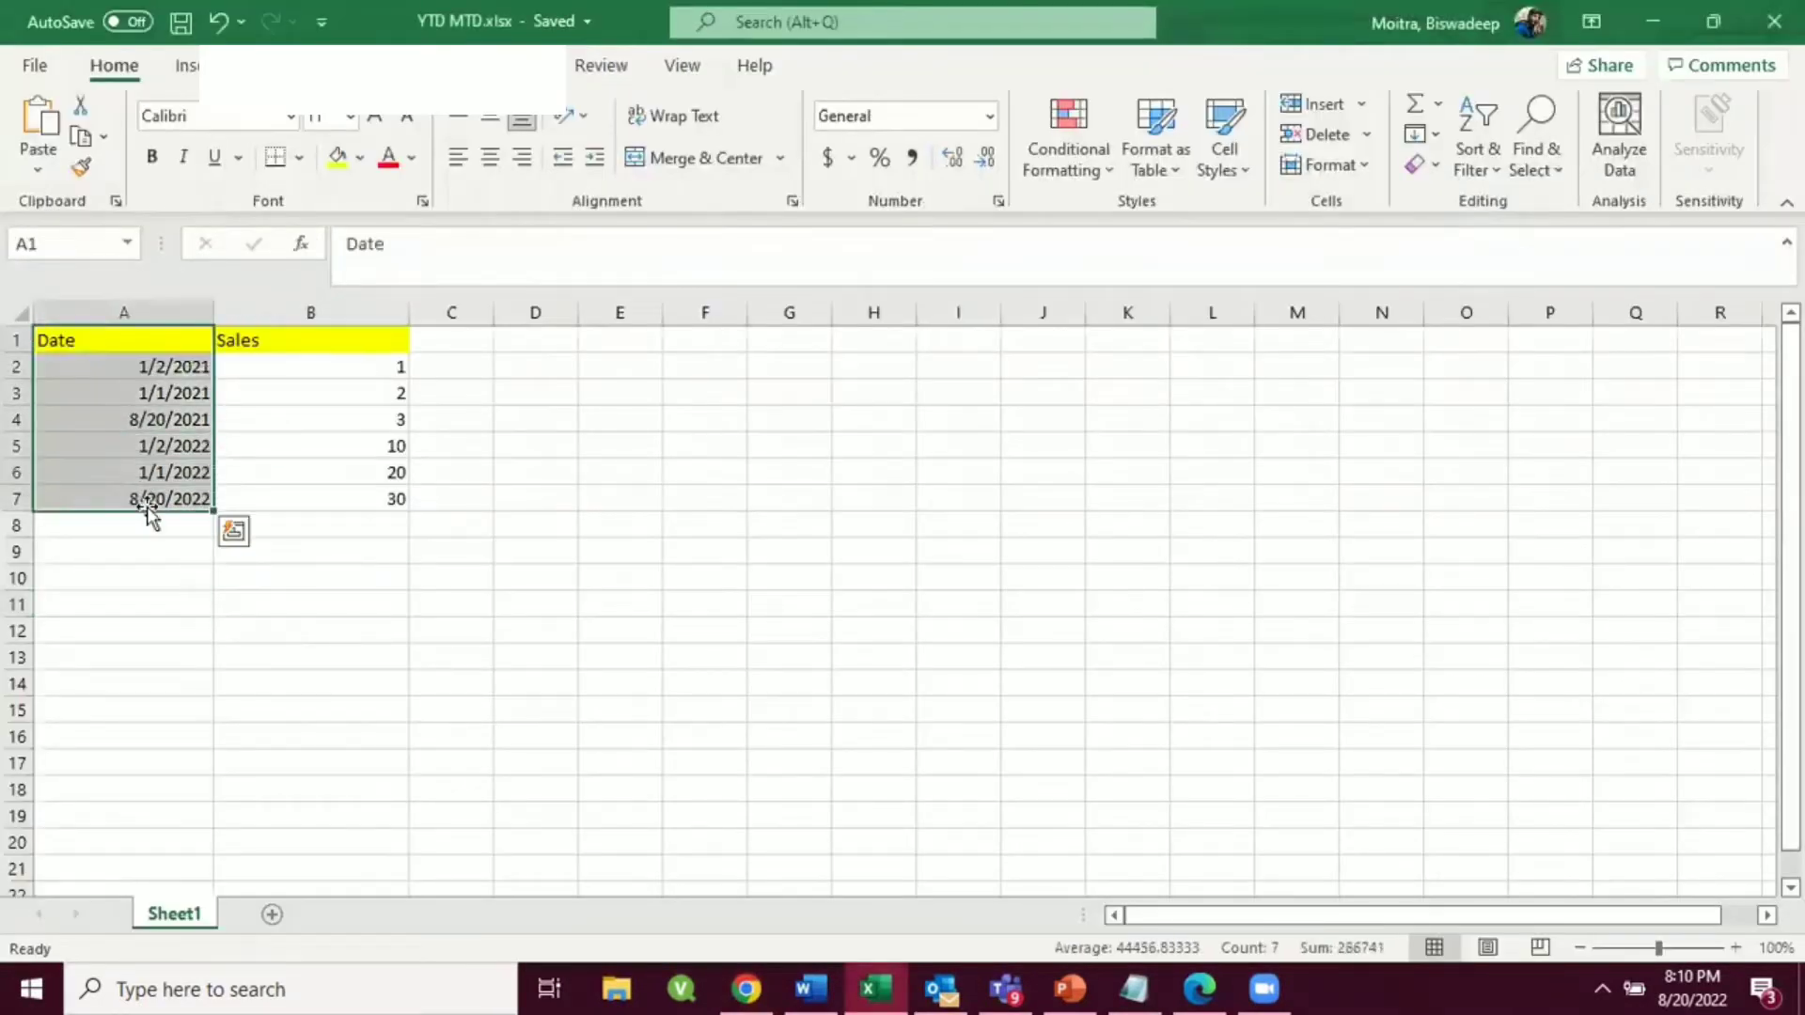
pyautogui.hotkey('ctrl', 'Down')
# - Return to the Qlik Sense expression editor and examine the yearstart function and the -1 argument in the Previous Year's First Date expression
pyautogui.hotkey('alt', 'Tab')
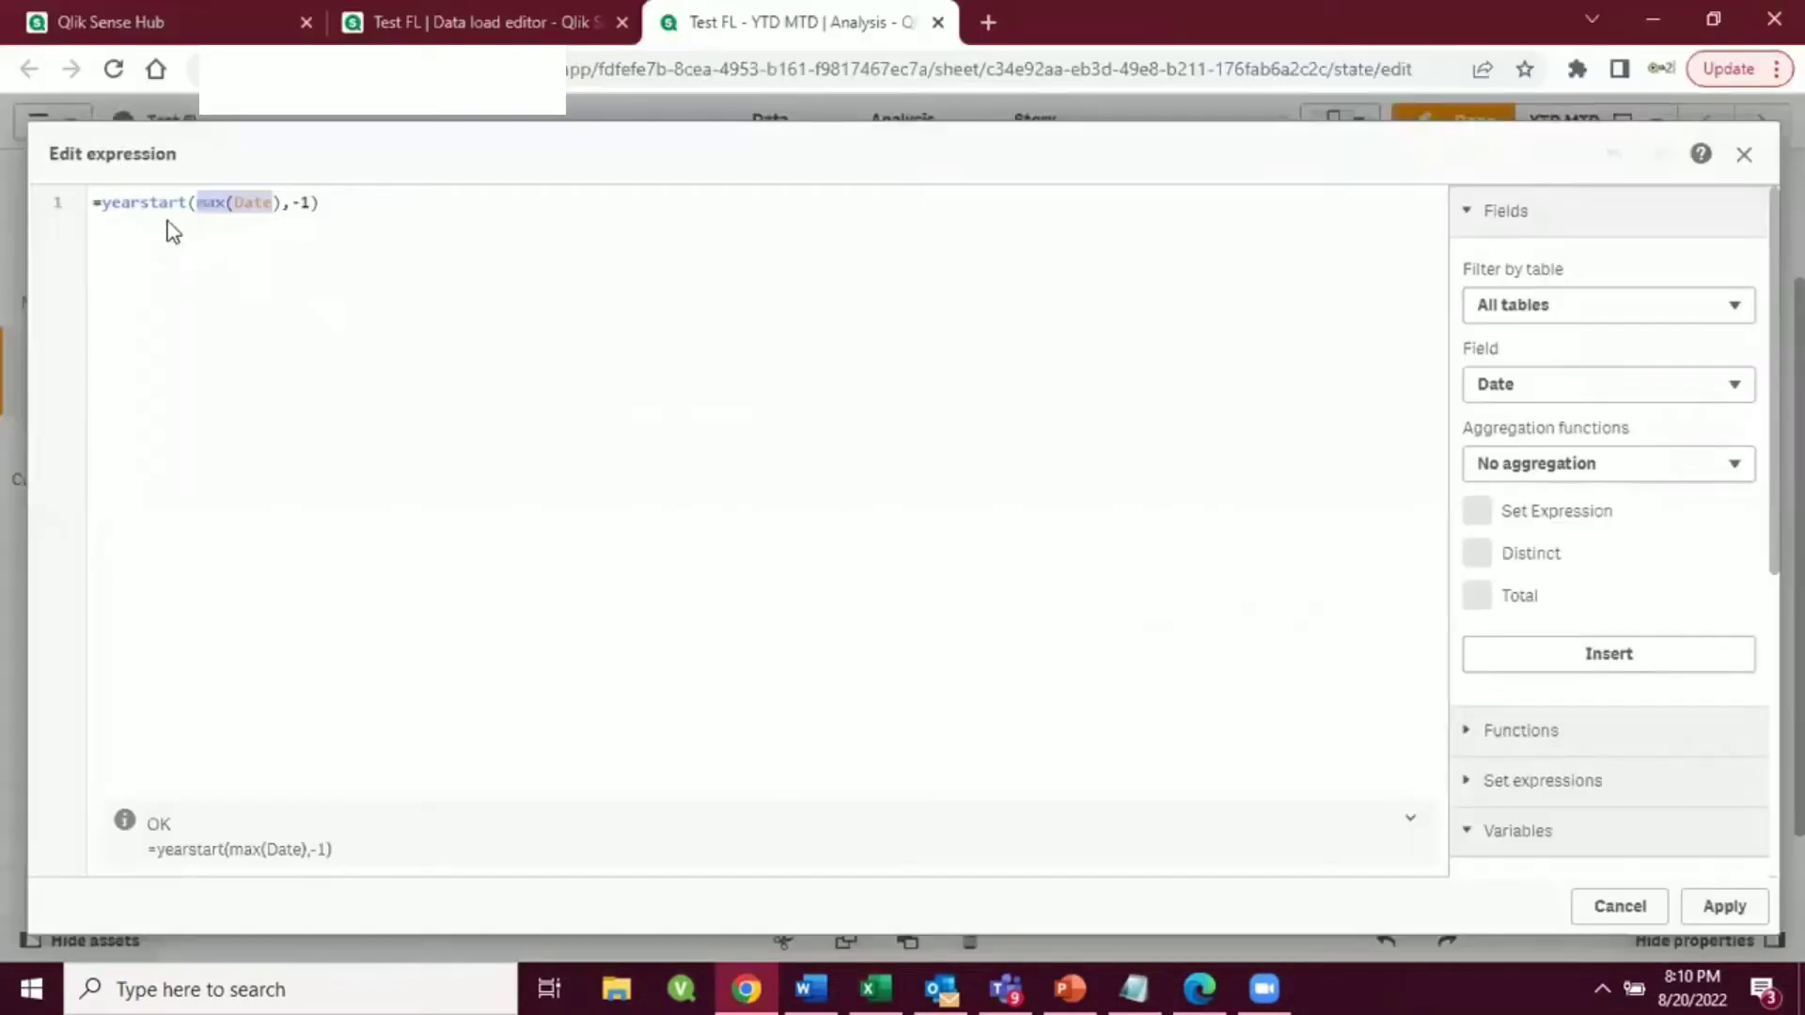
pyautogui.doubleClick(153, 203)
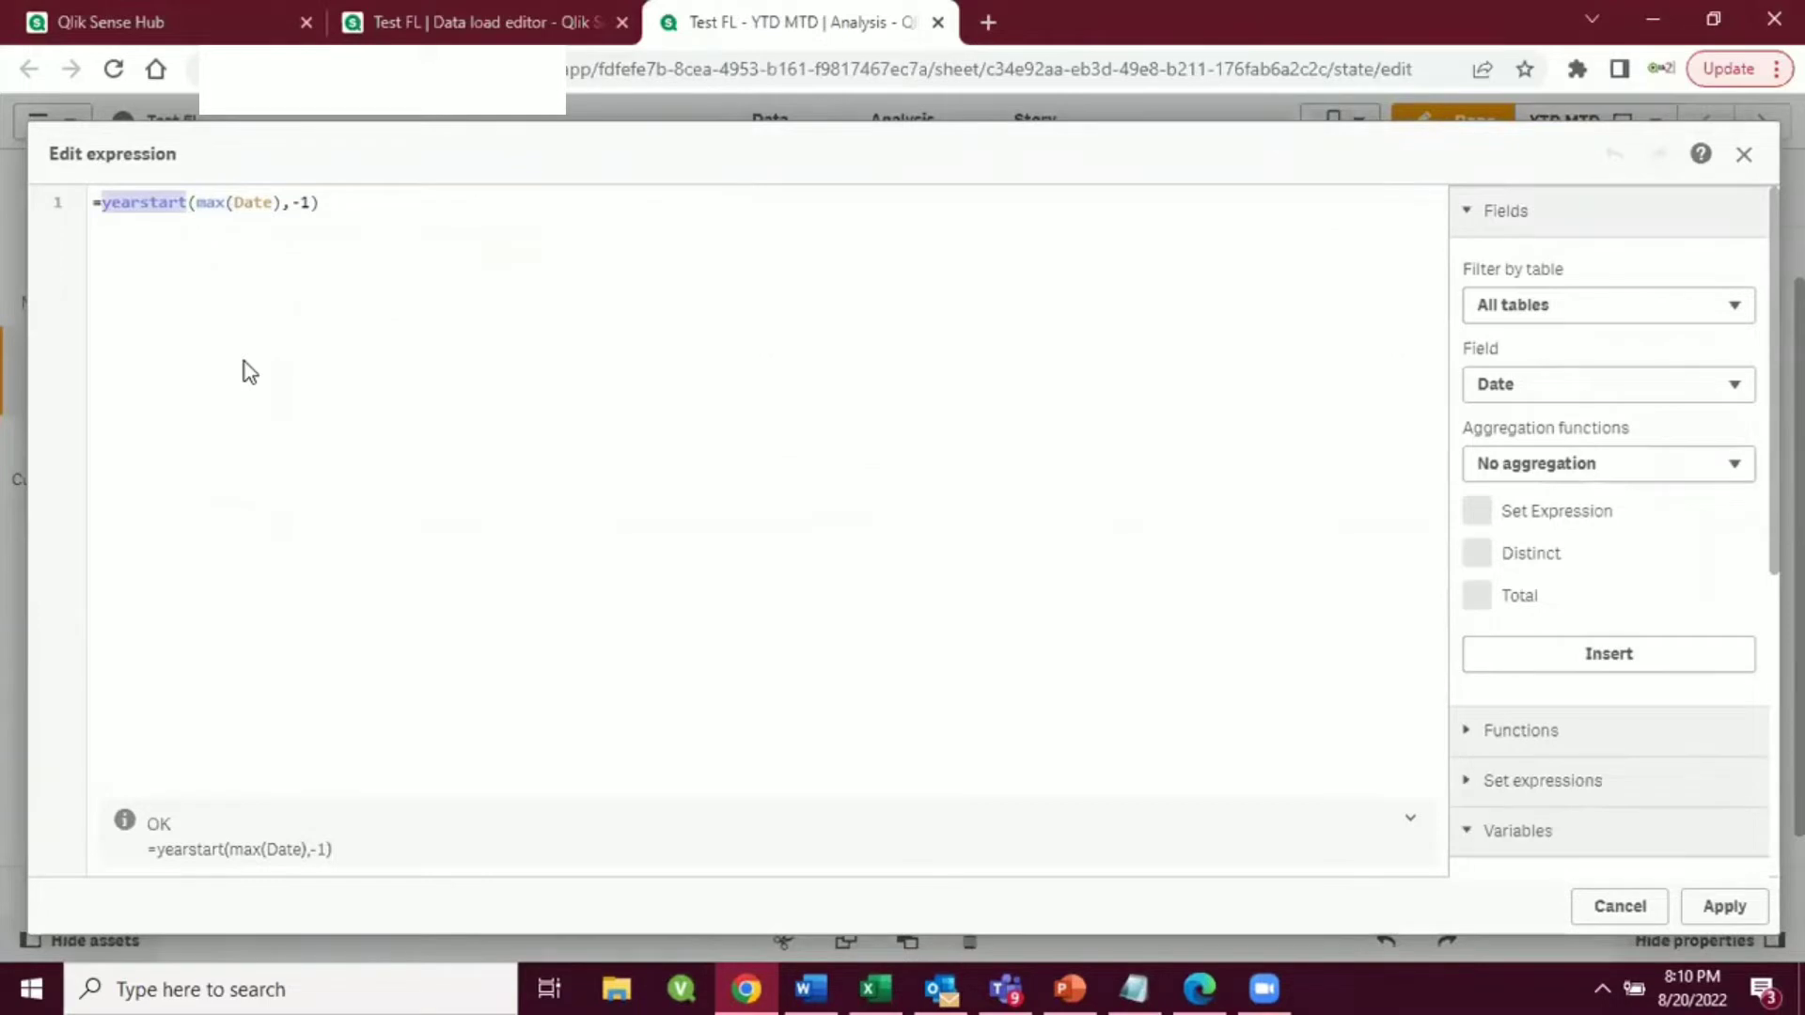
pyautogui.click(293, 196)
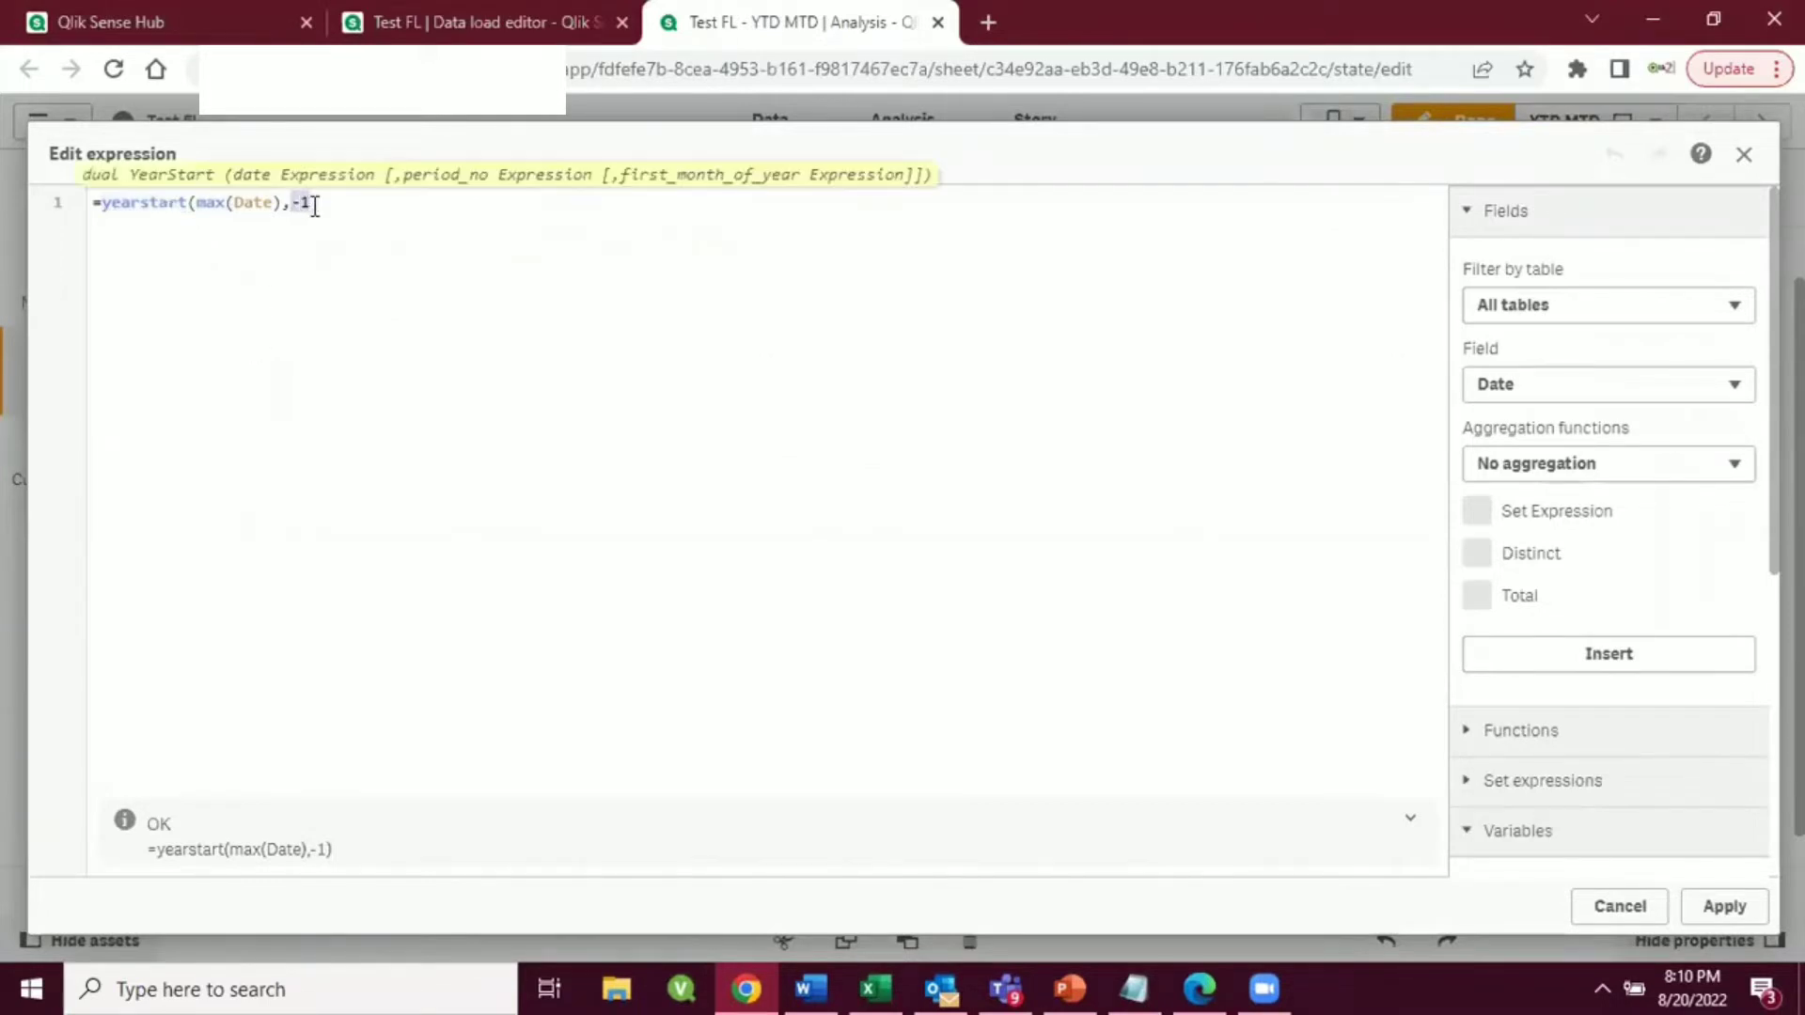
pyautogui.click(306, 263)
pyautogui.moveTo(290, 199); pyautogui.dragTo(306, 201)
pyautogui.click(357, 286)
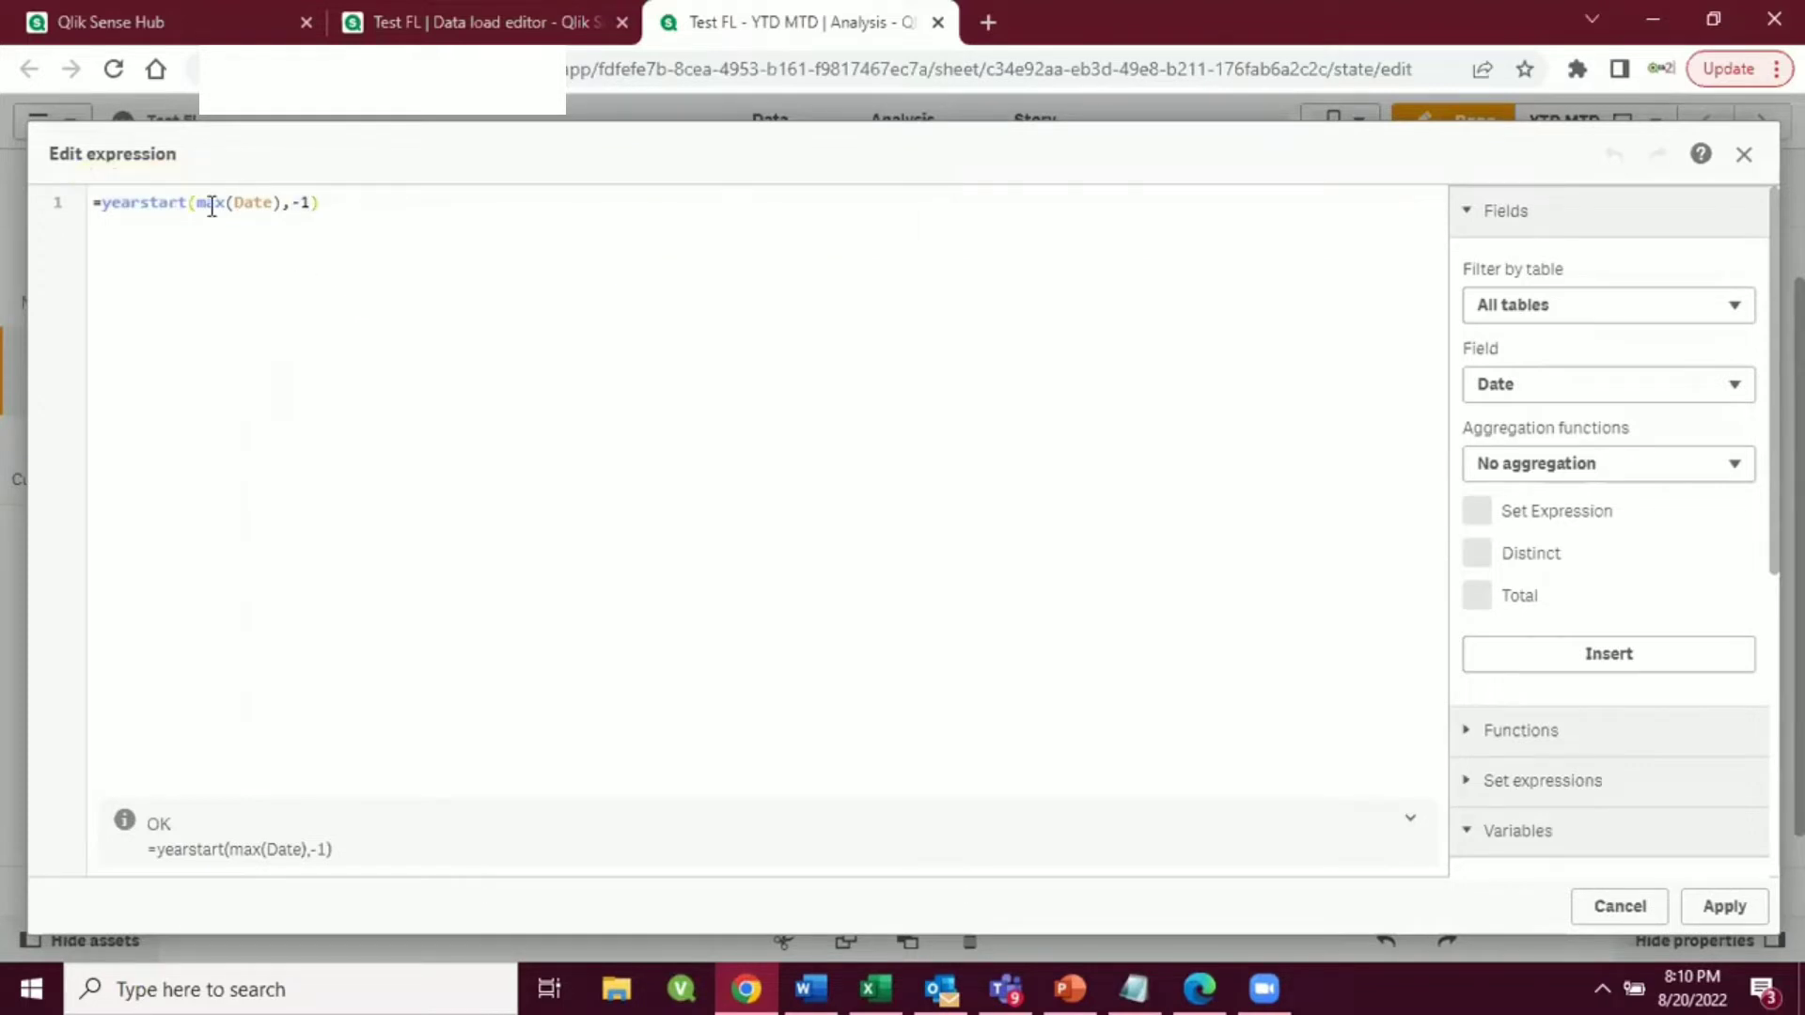
# - Examine max(Date) and the whole =yearstart(max(Date),-1) expression, and apply it
pyautogui.moveTo(200, 206); pyautogui.dragTo(280, 204)
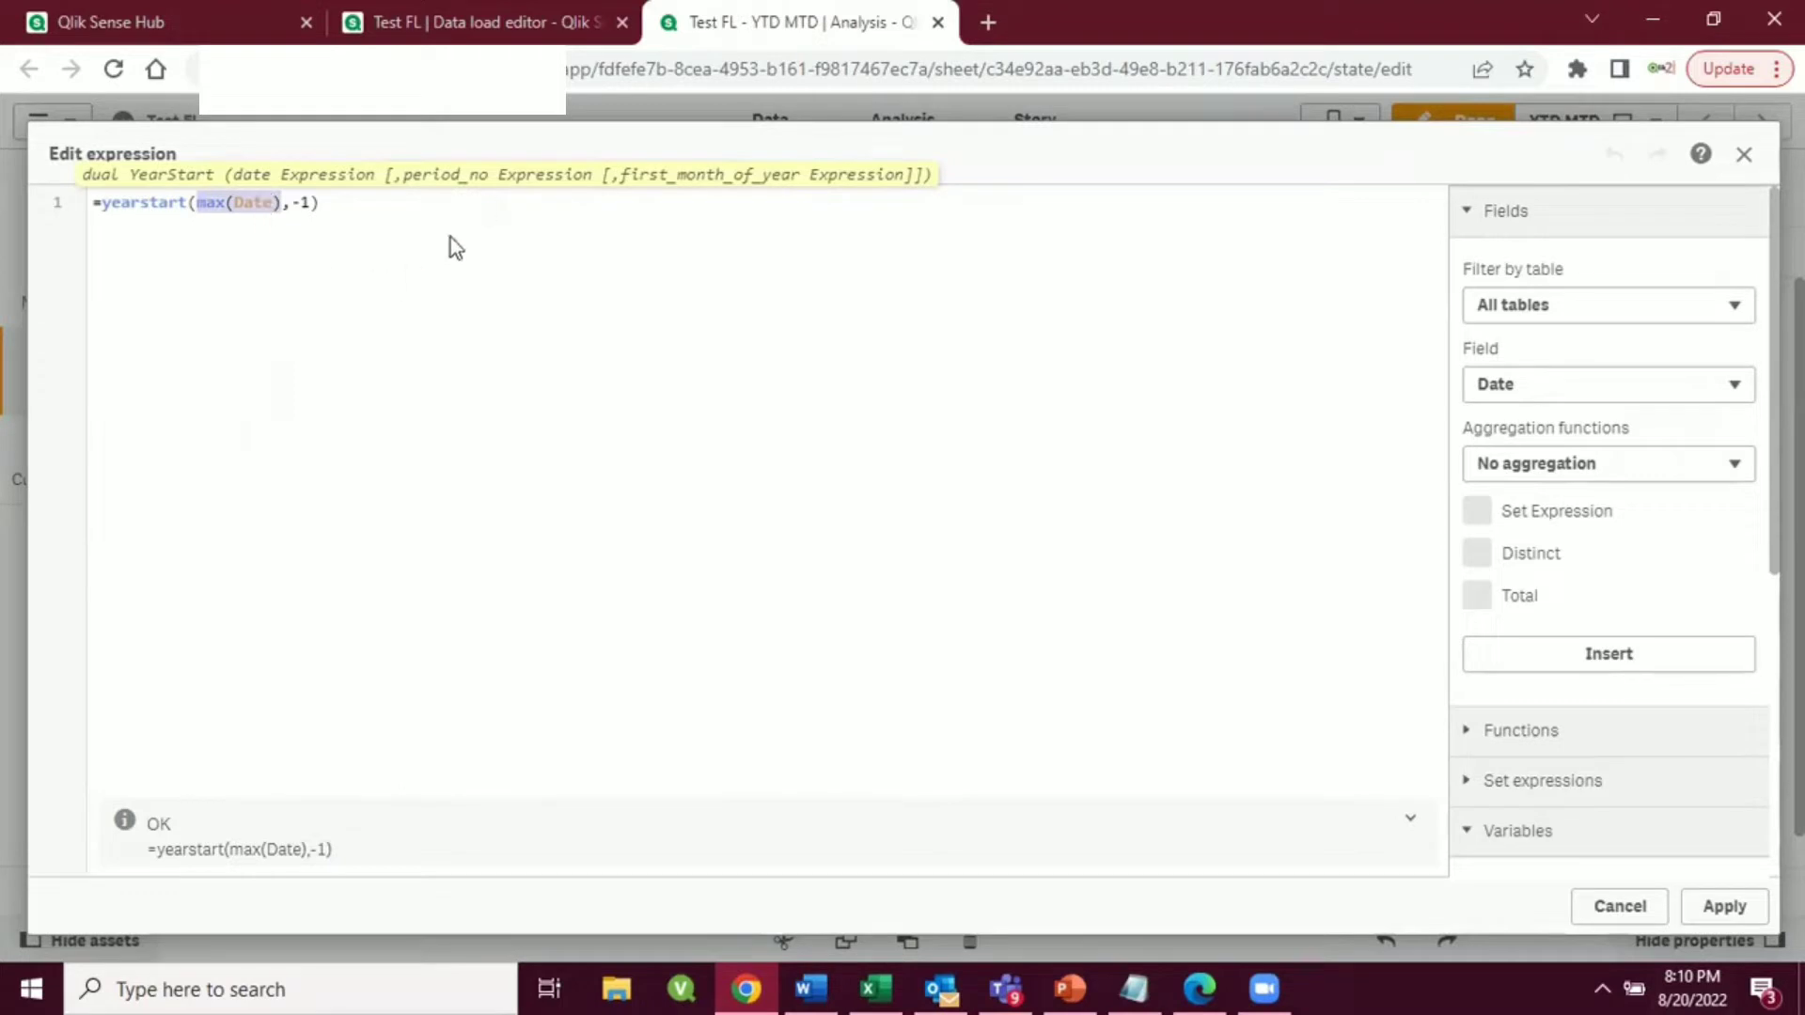
pyautogui.click(289, 260)
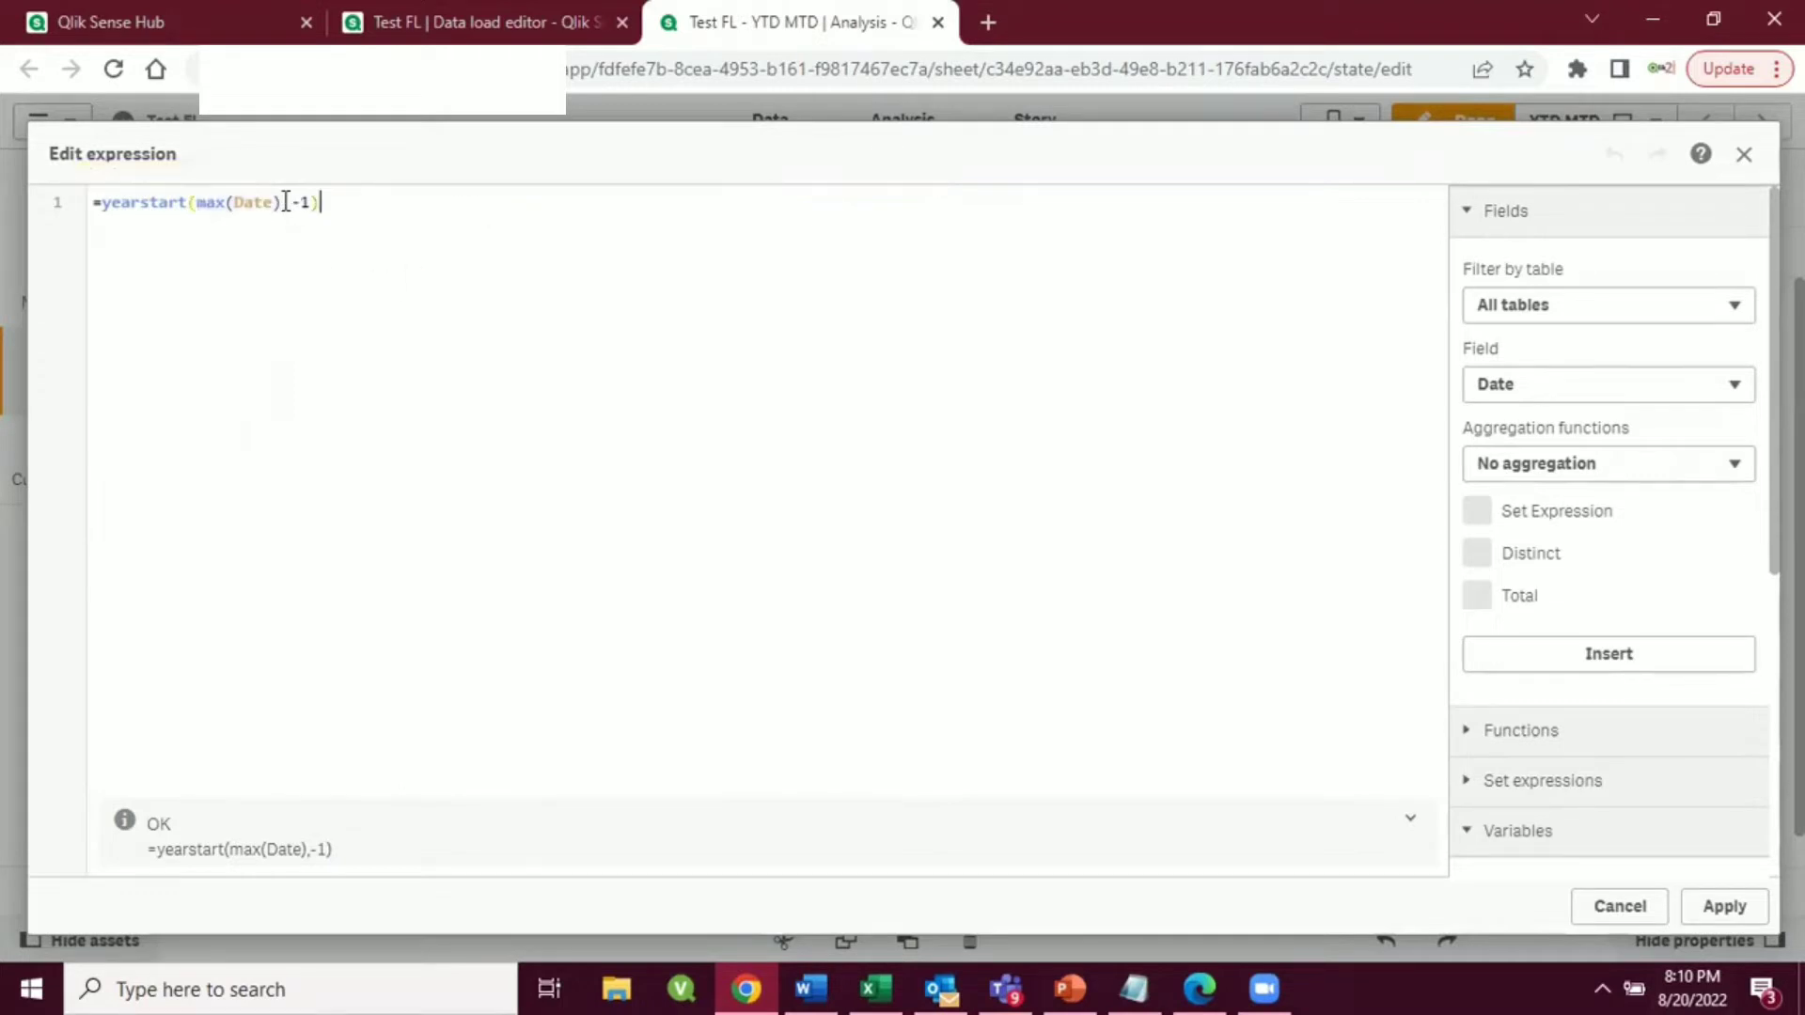
pyautogui.moveTo(282, 201); pyautogui.dragTo(192, 201)
pyautogui.click(255, 289)
pyautogui.hotkey('ctrl', 'a')
pyautogui.click(222, 254)
pyautogui.click(1729, 921)
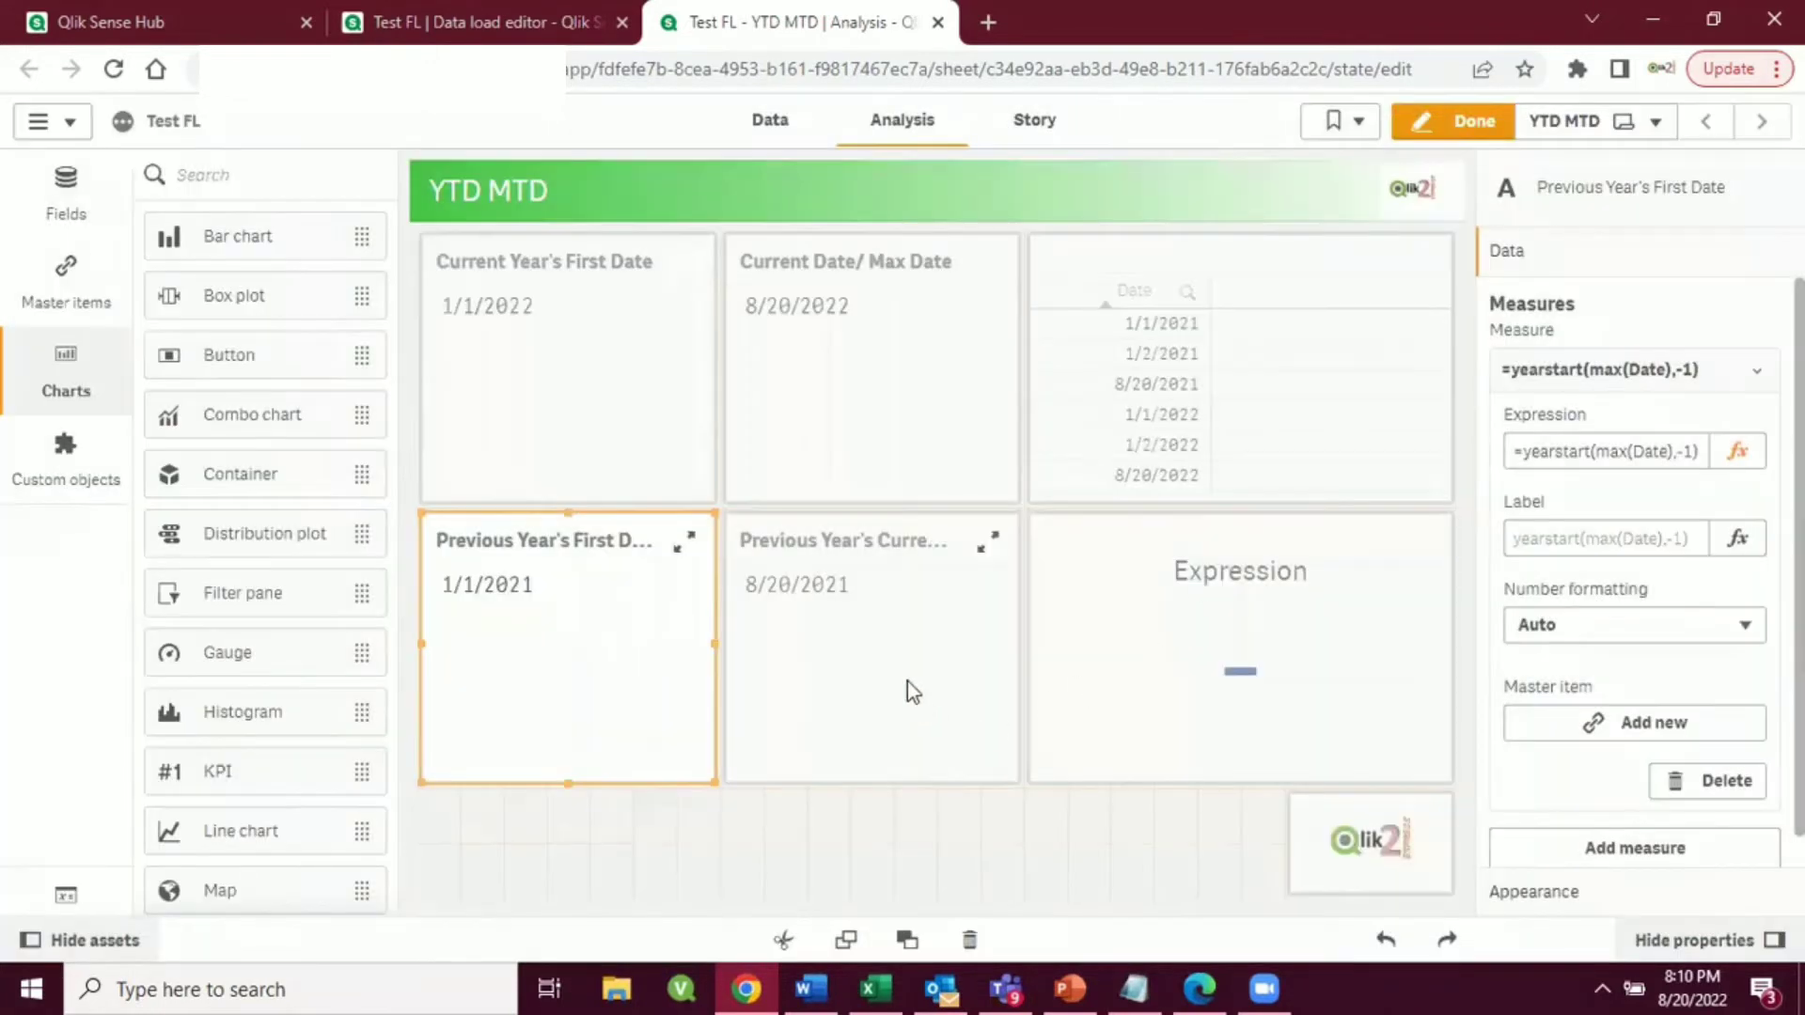
# - Open the Previous Year's Current Date measure expression, examine addyears, max(Date) and the -1 argument, and close it without applying
pyautogui.click(972, 625)
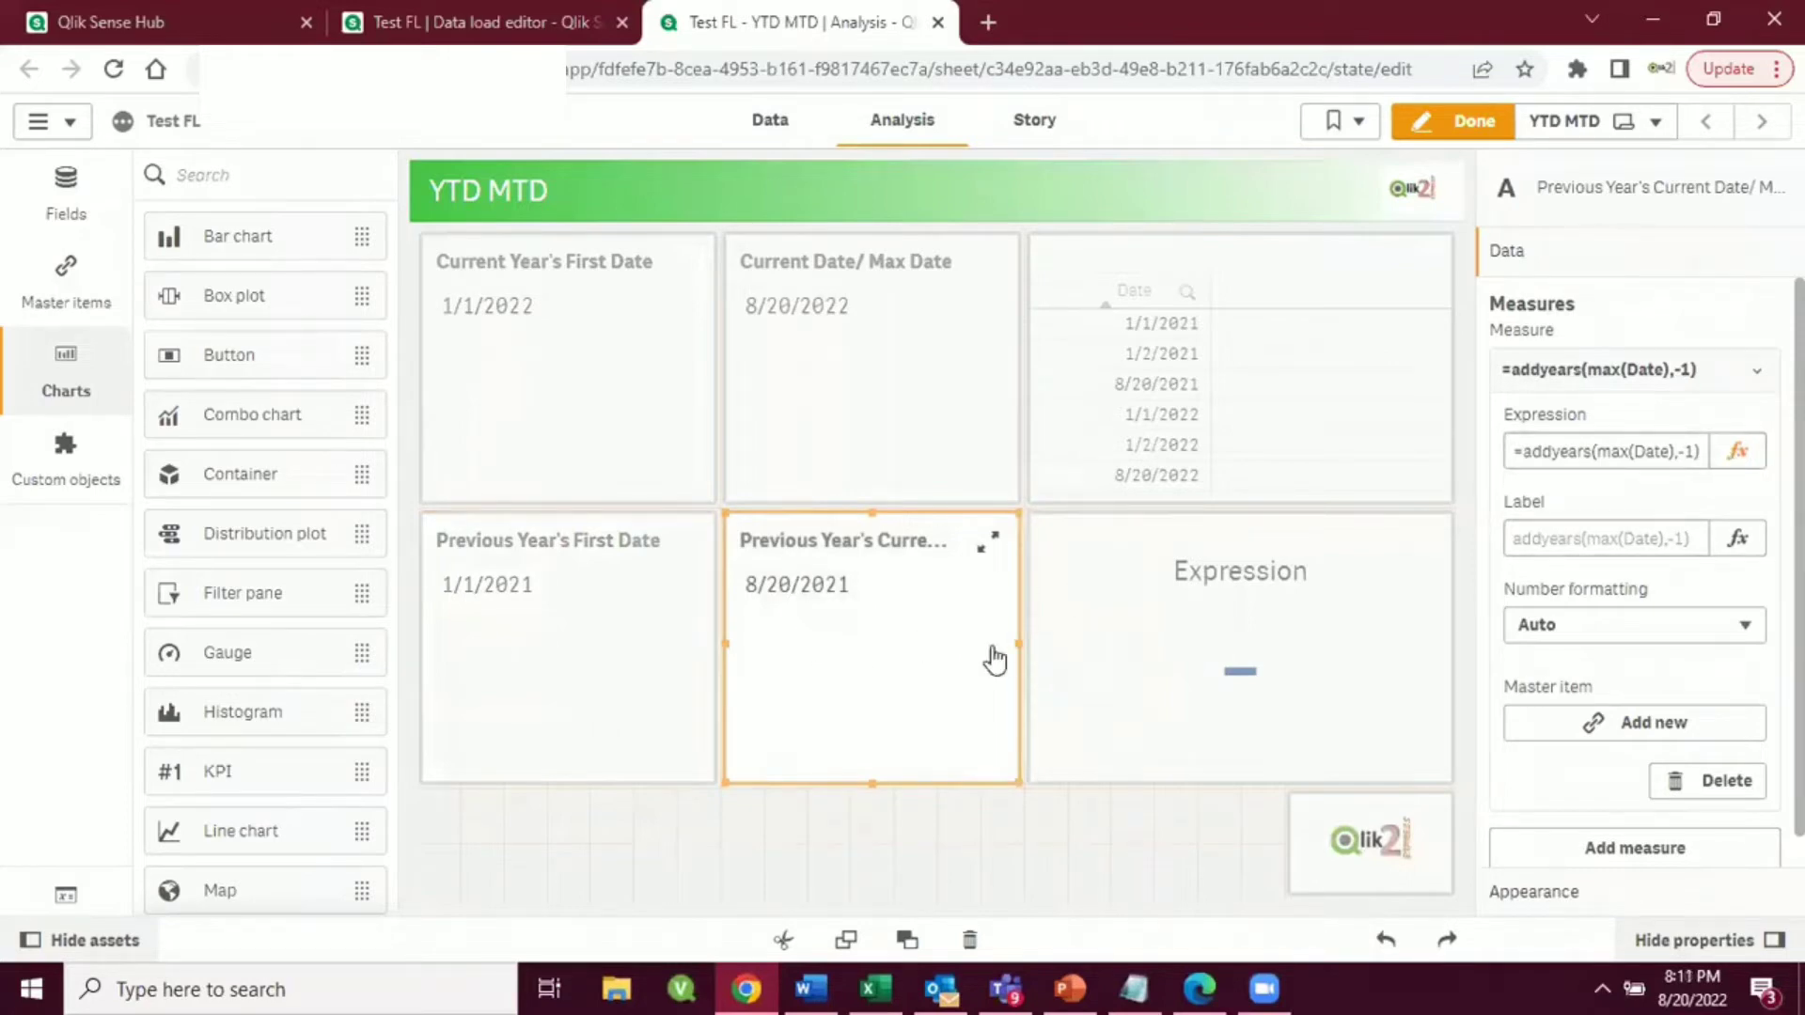
pyautogui.click(1736, 451)
pyautogui.doubleClick(113, 202)
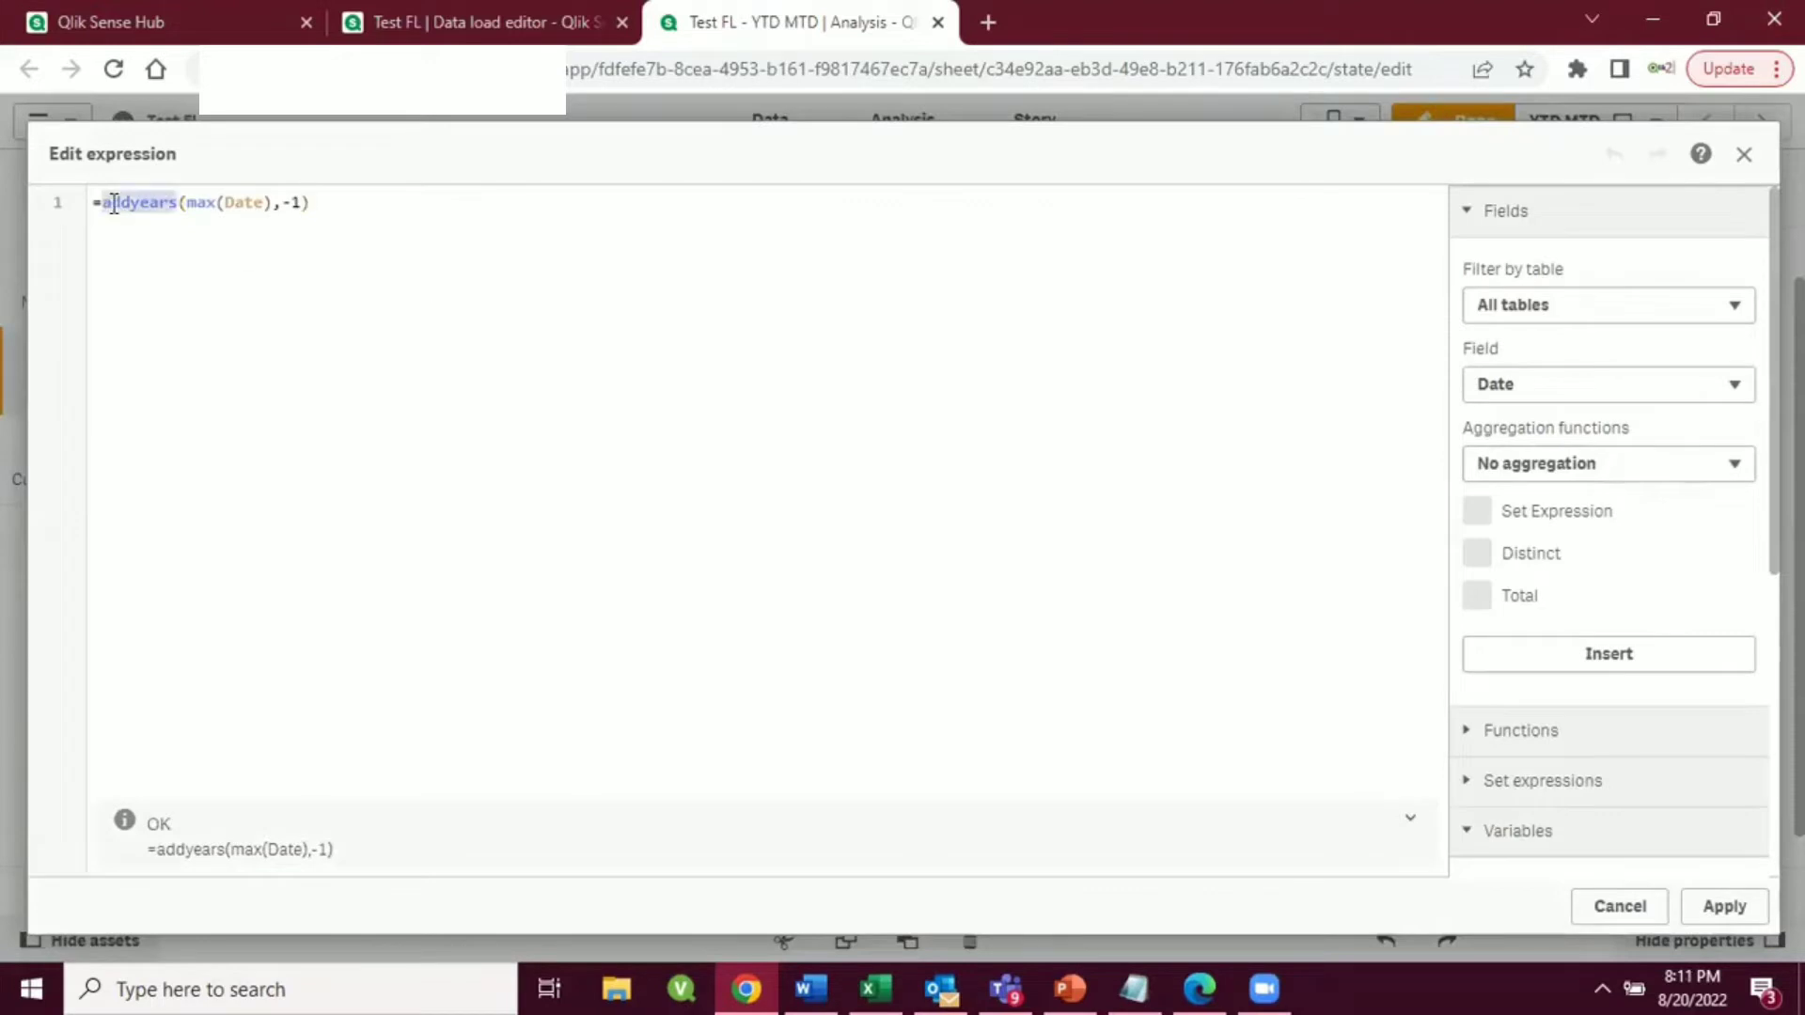
pyautogui.click(186, 202)
pyautogui.moveTo(186, 202); pyautogui.dragTo(267, 204)
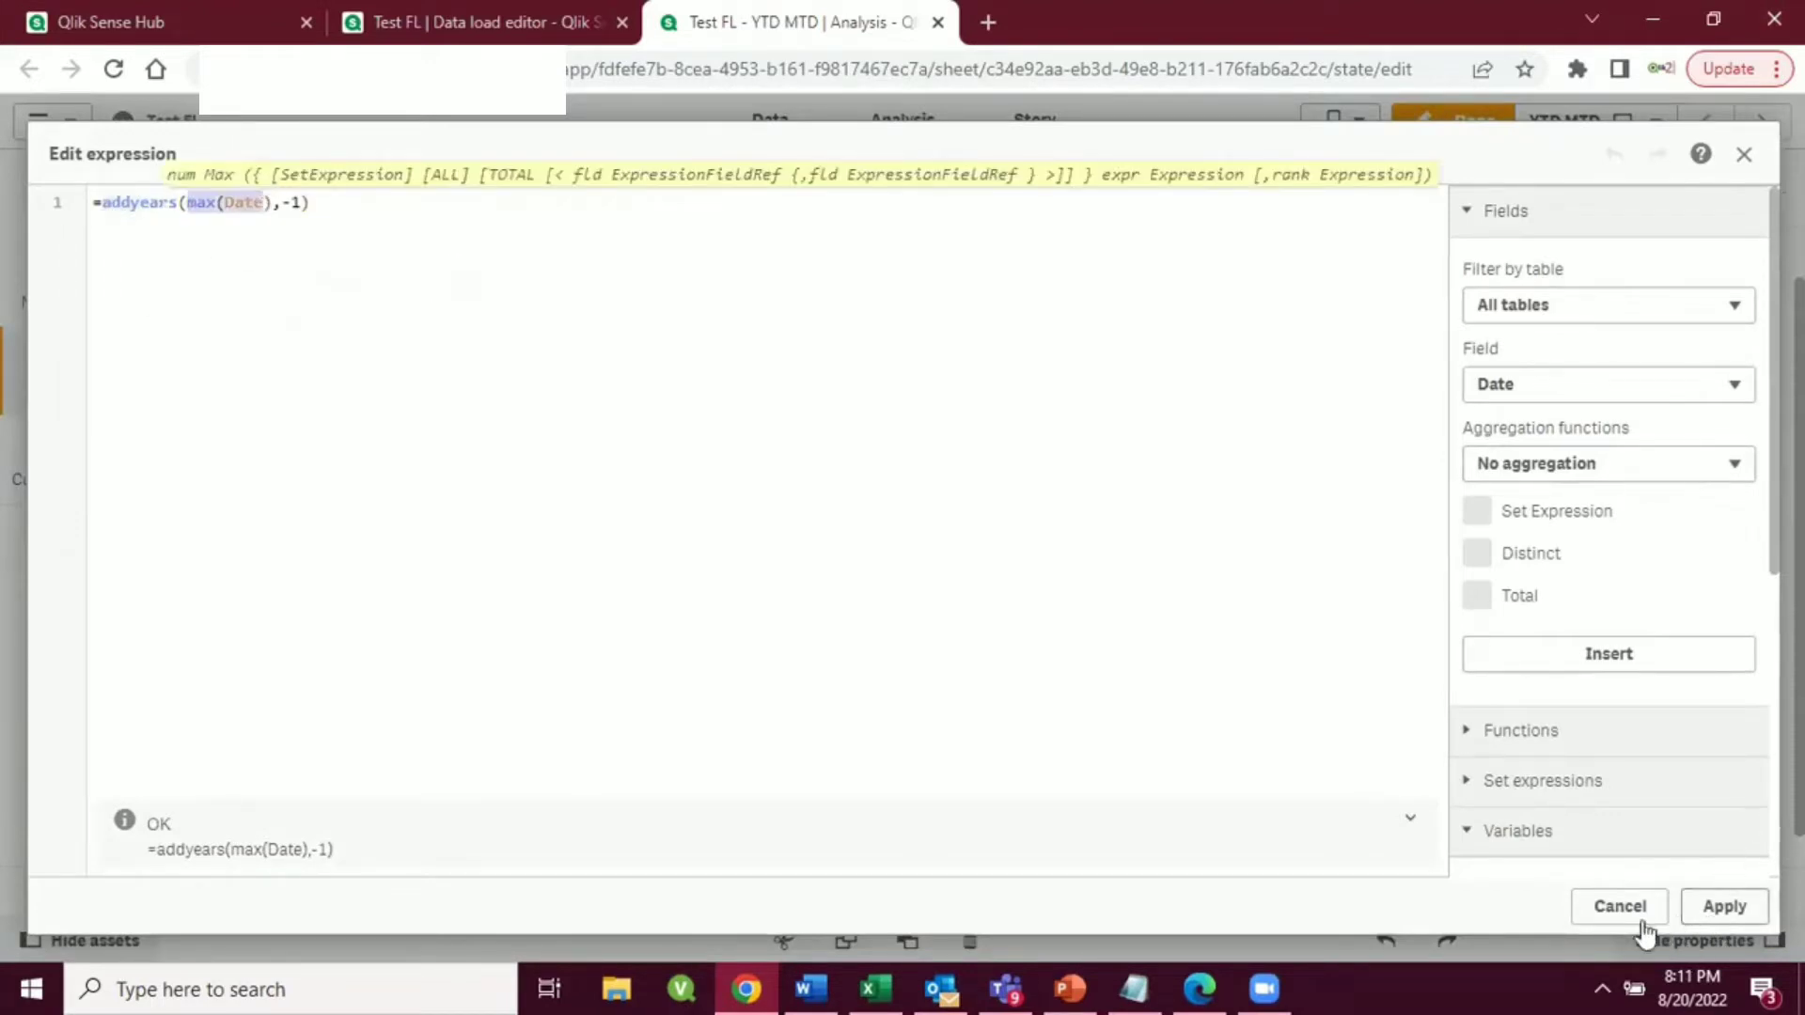
pyautogui.click(132, 202)
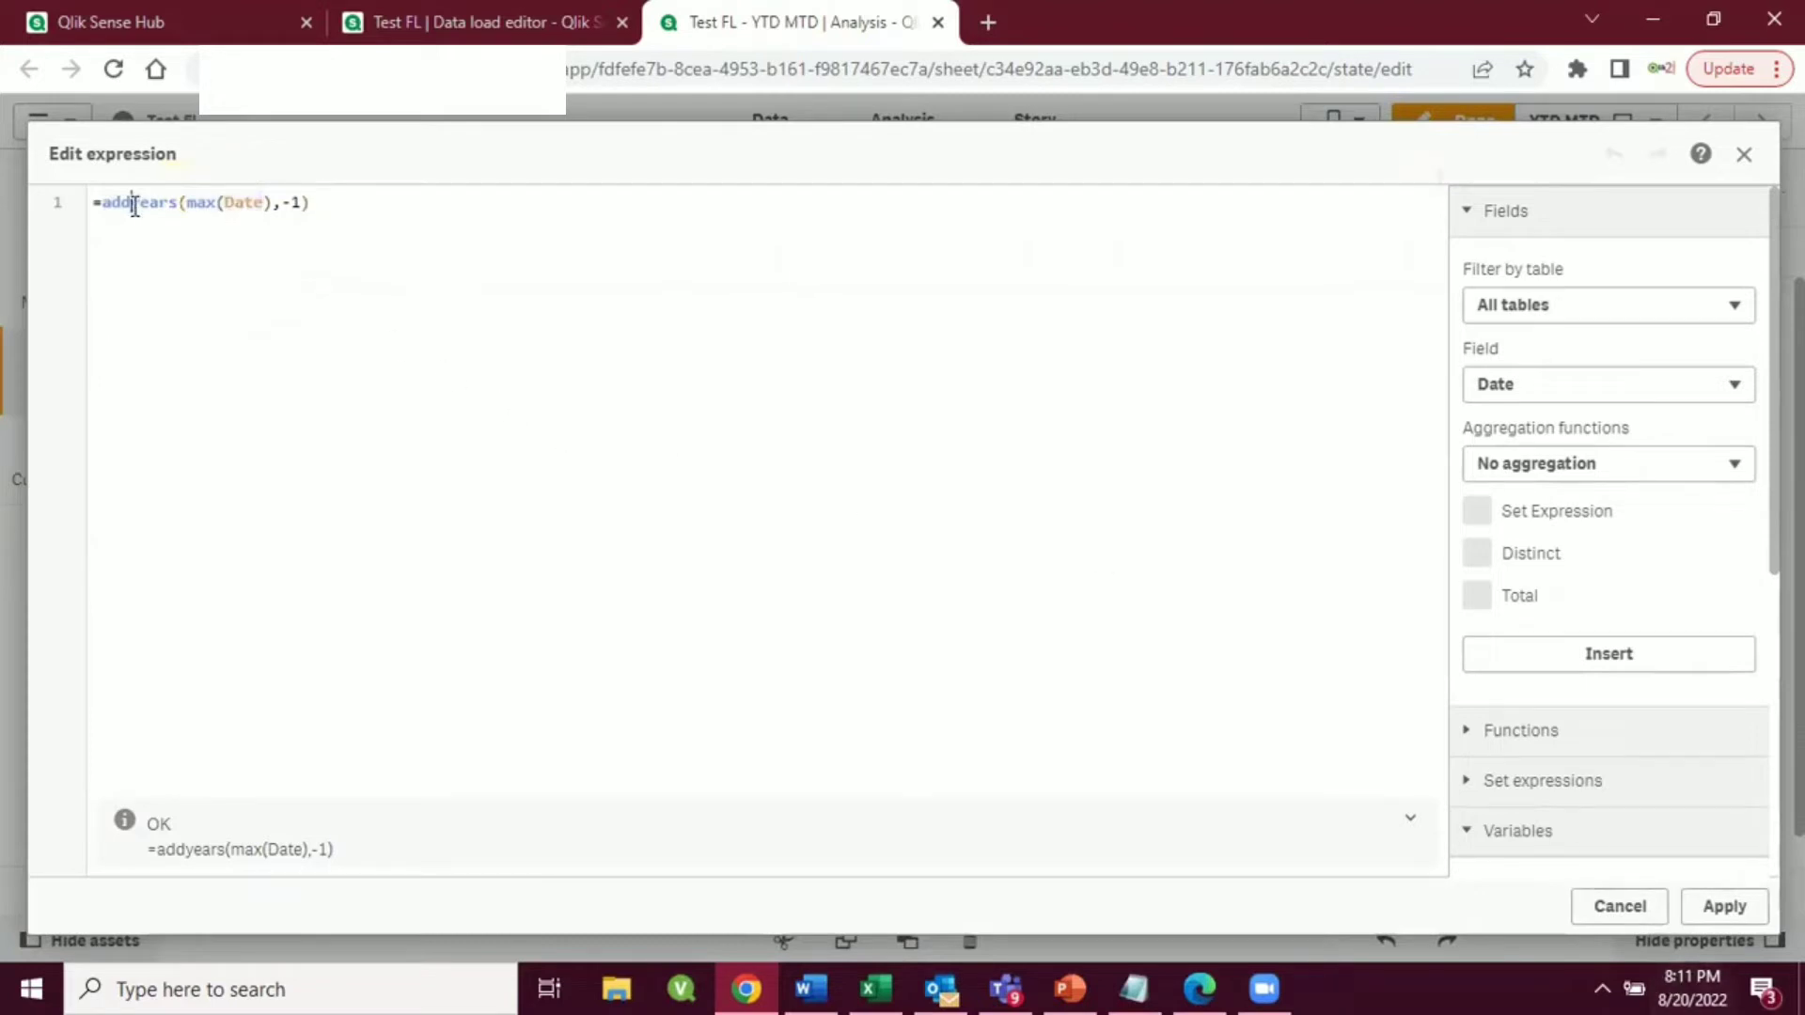
pyautogui.doubleClick(136, 202)
pyautogui.moveTo(185, 202); pyautogui.dragTo(282, 202)
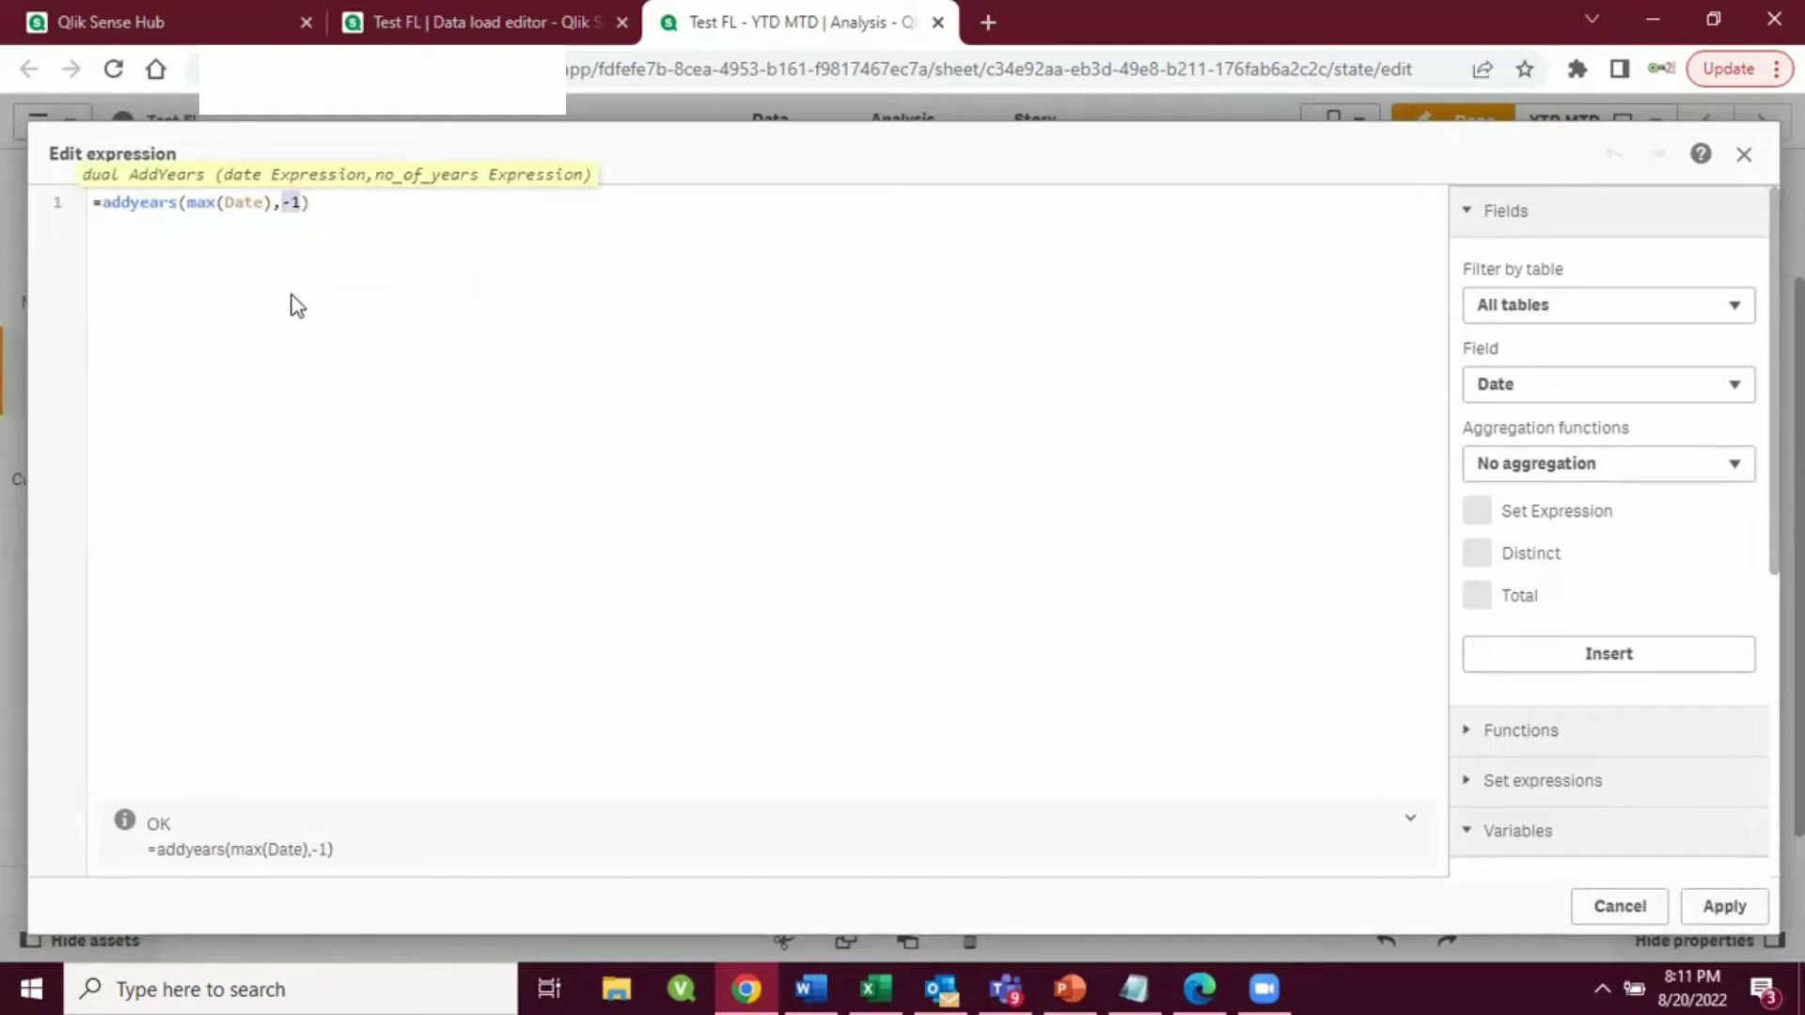
pyautogui.click(1609, 908)
# - Reopen the Previous Year's First Date measure expression, examine its yearstart function, and apply it
pyautogui.click(543, 689)
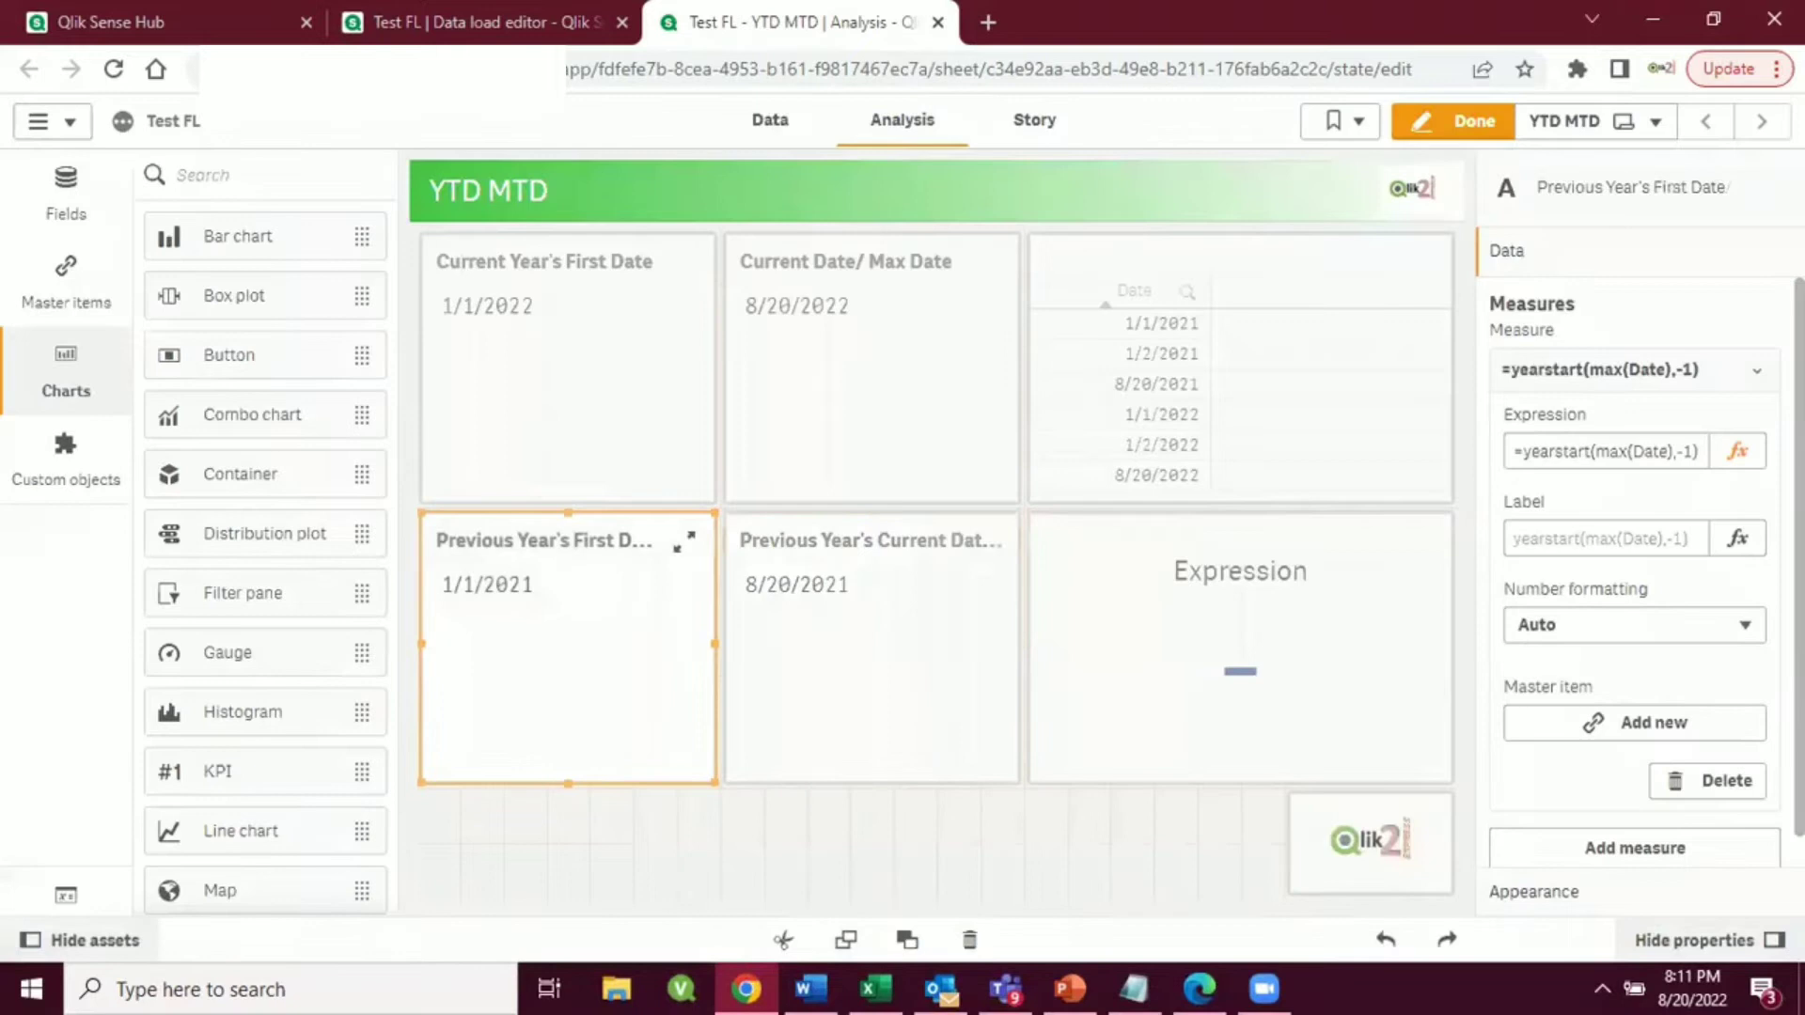
pyautogui.click(1737, 451)
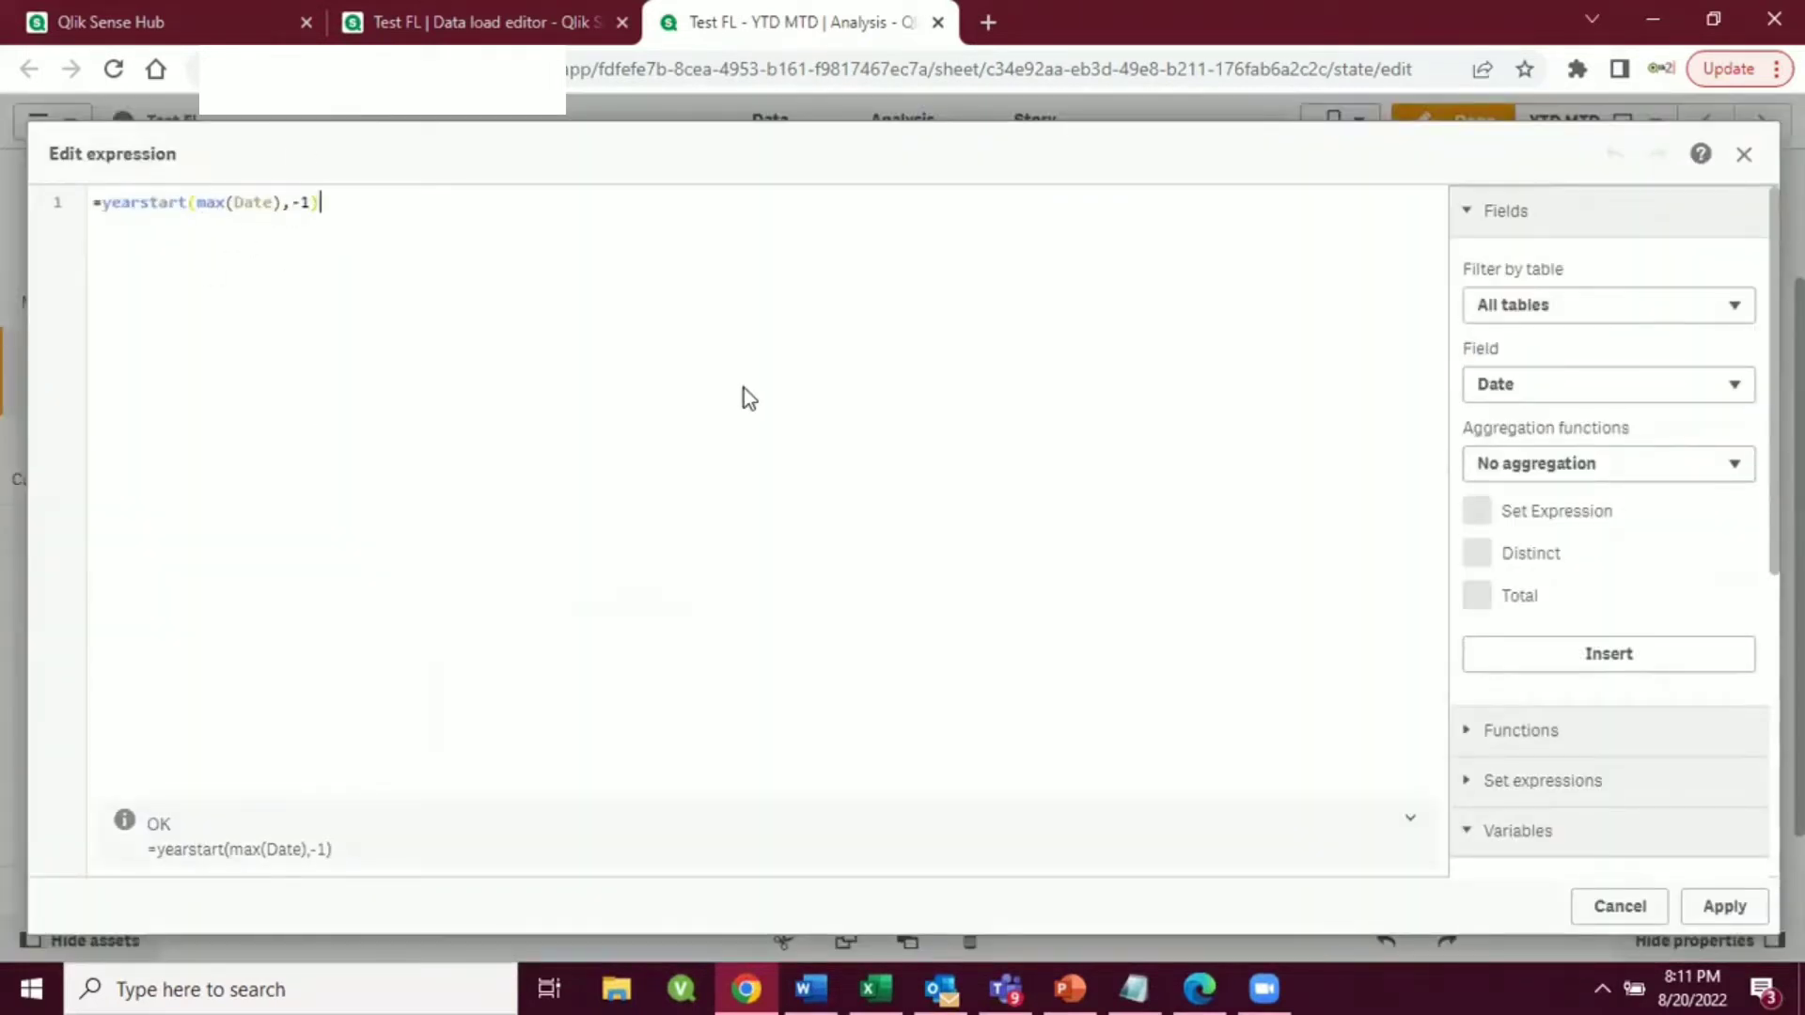
pyautogui.doubleClick(161, 202)
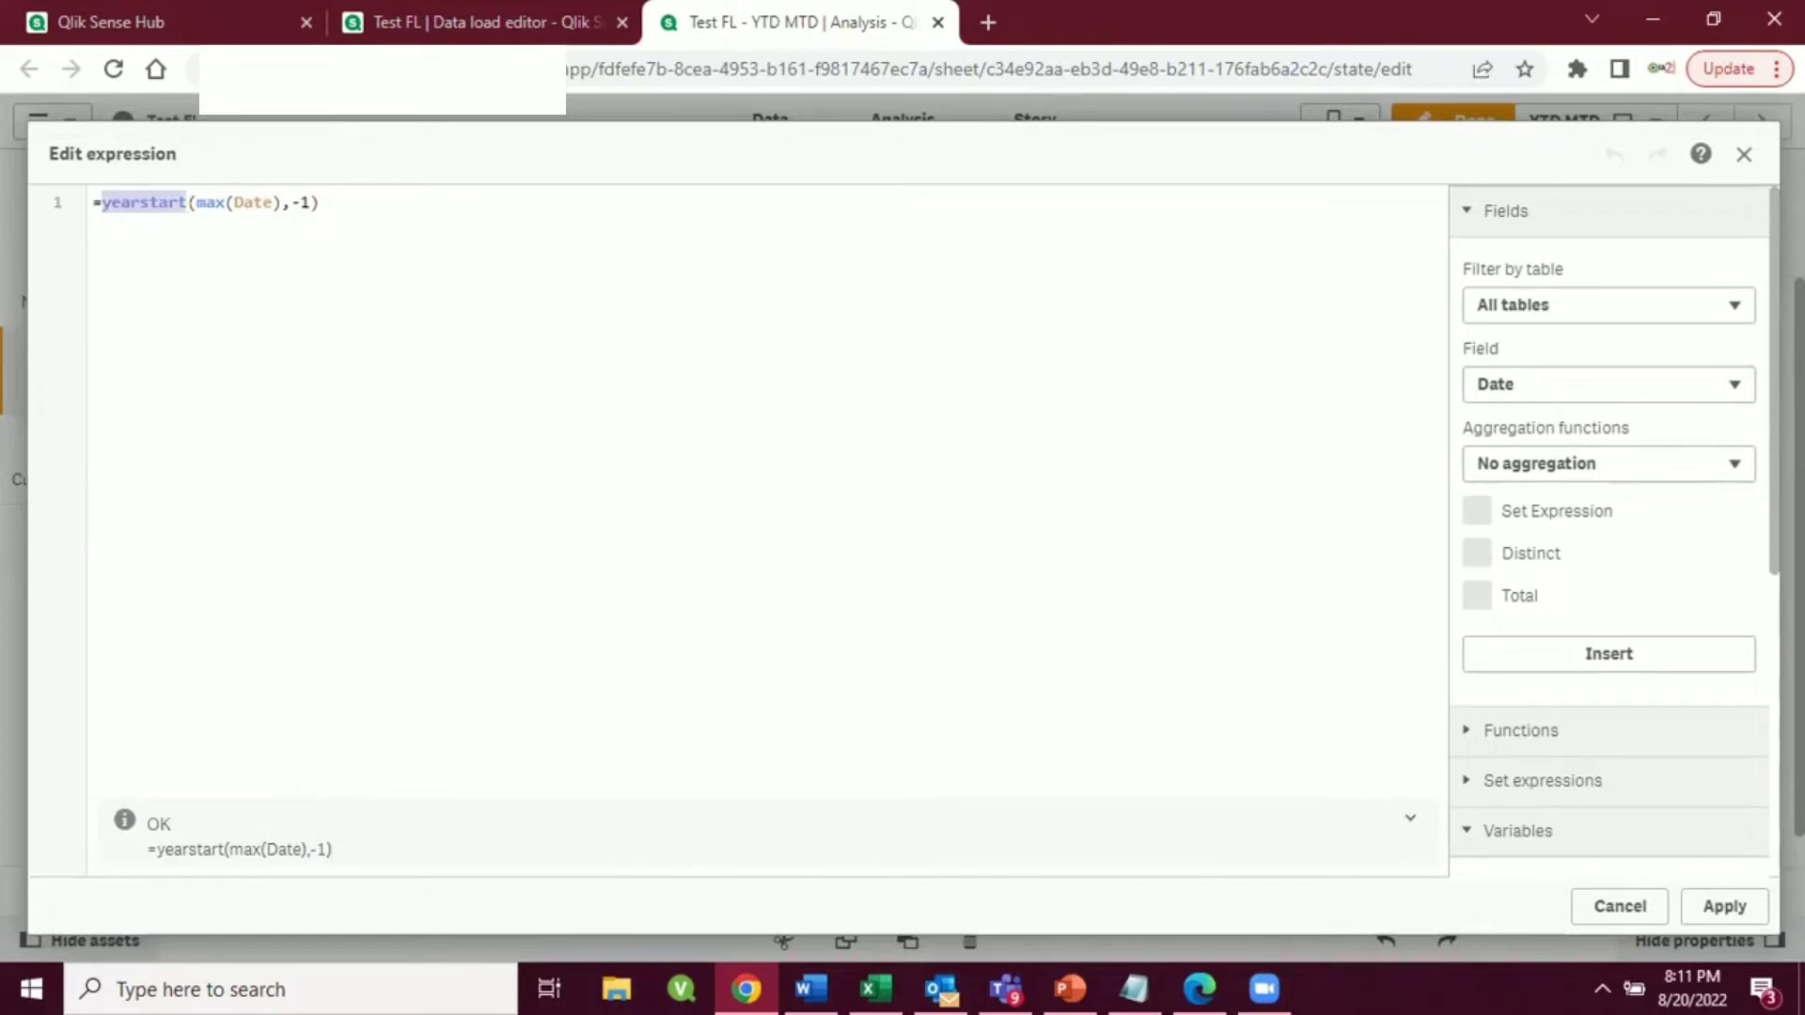
pyautogui.click(1712, 919)
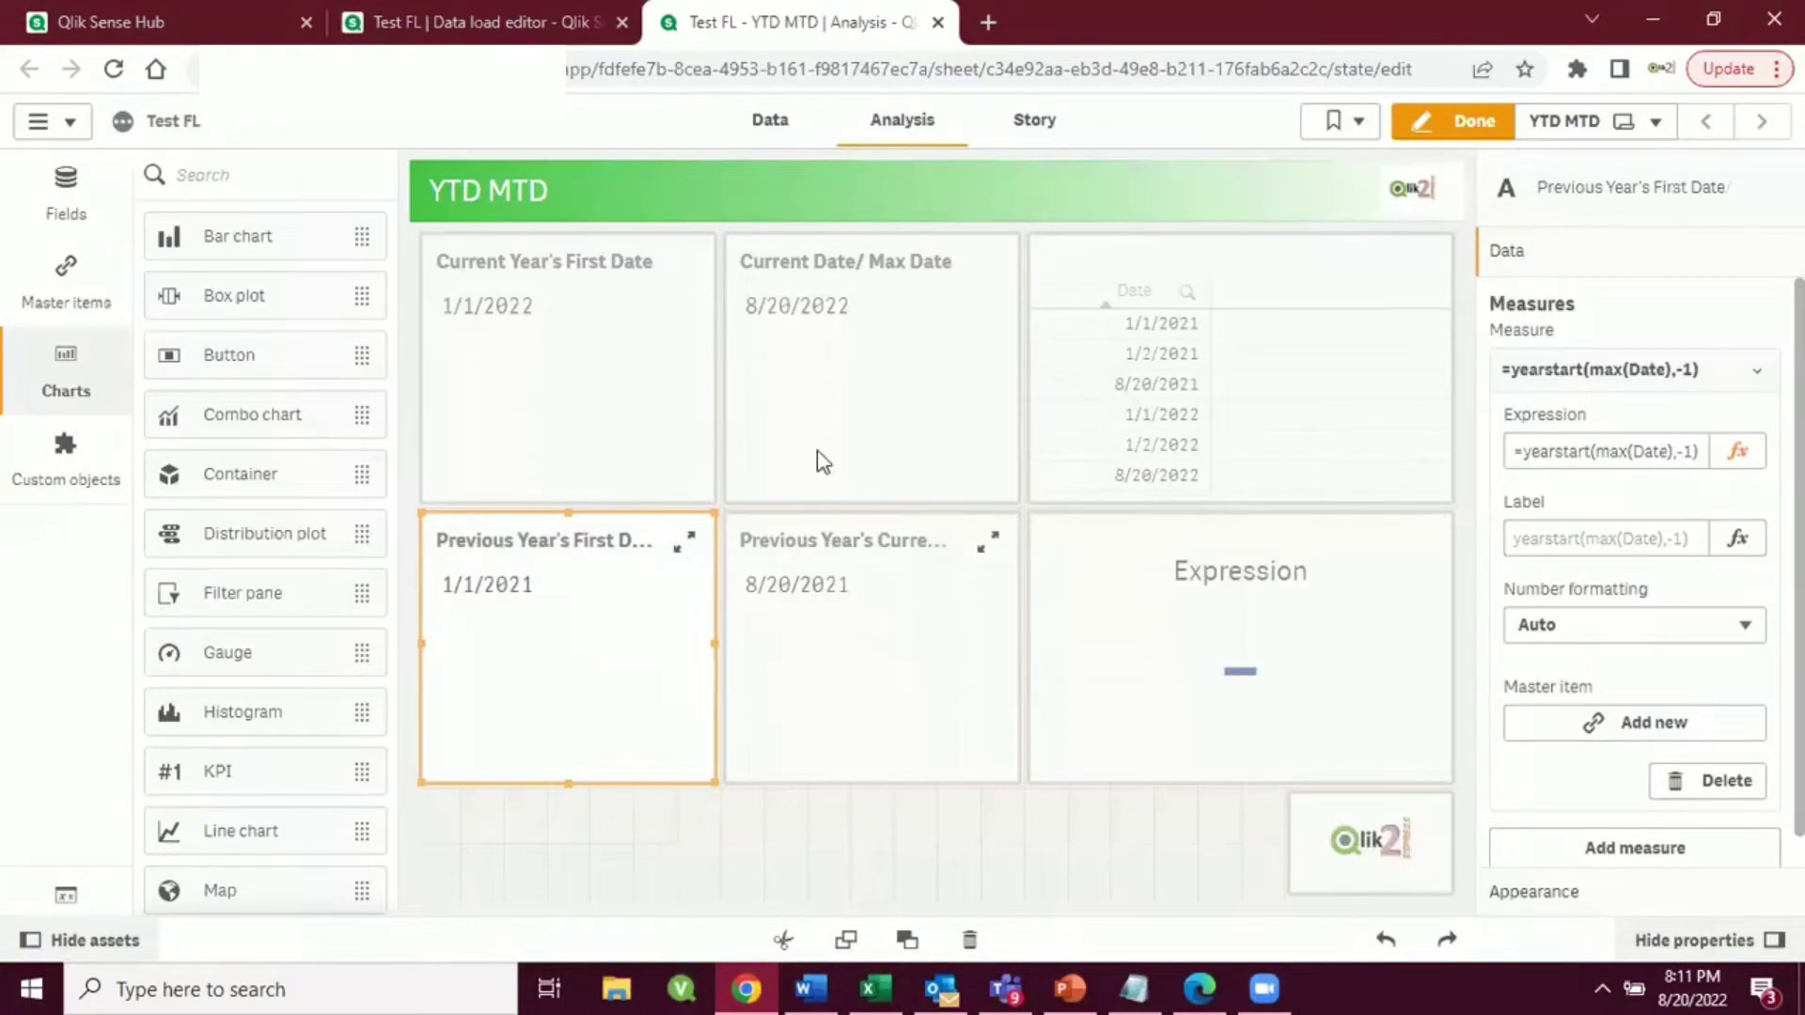
# - Select the two previous-year date boxes in turn, review the app's variable names and definitions, and close the variables list
pyautogui.click(878, 677)
pyautogui.click(628, 685)
pyautogui.click(56, 895)
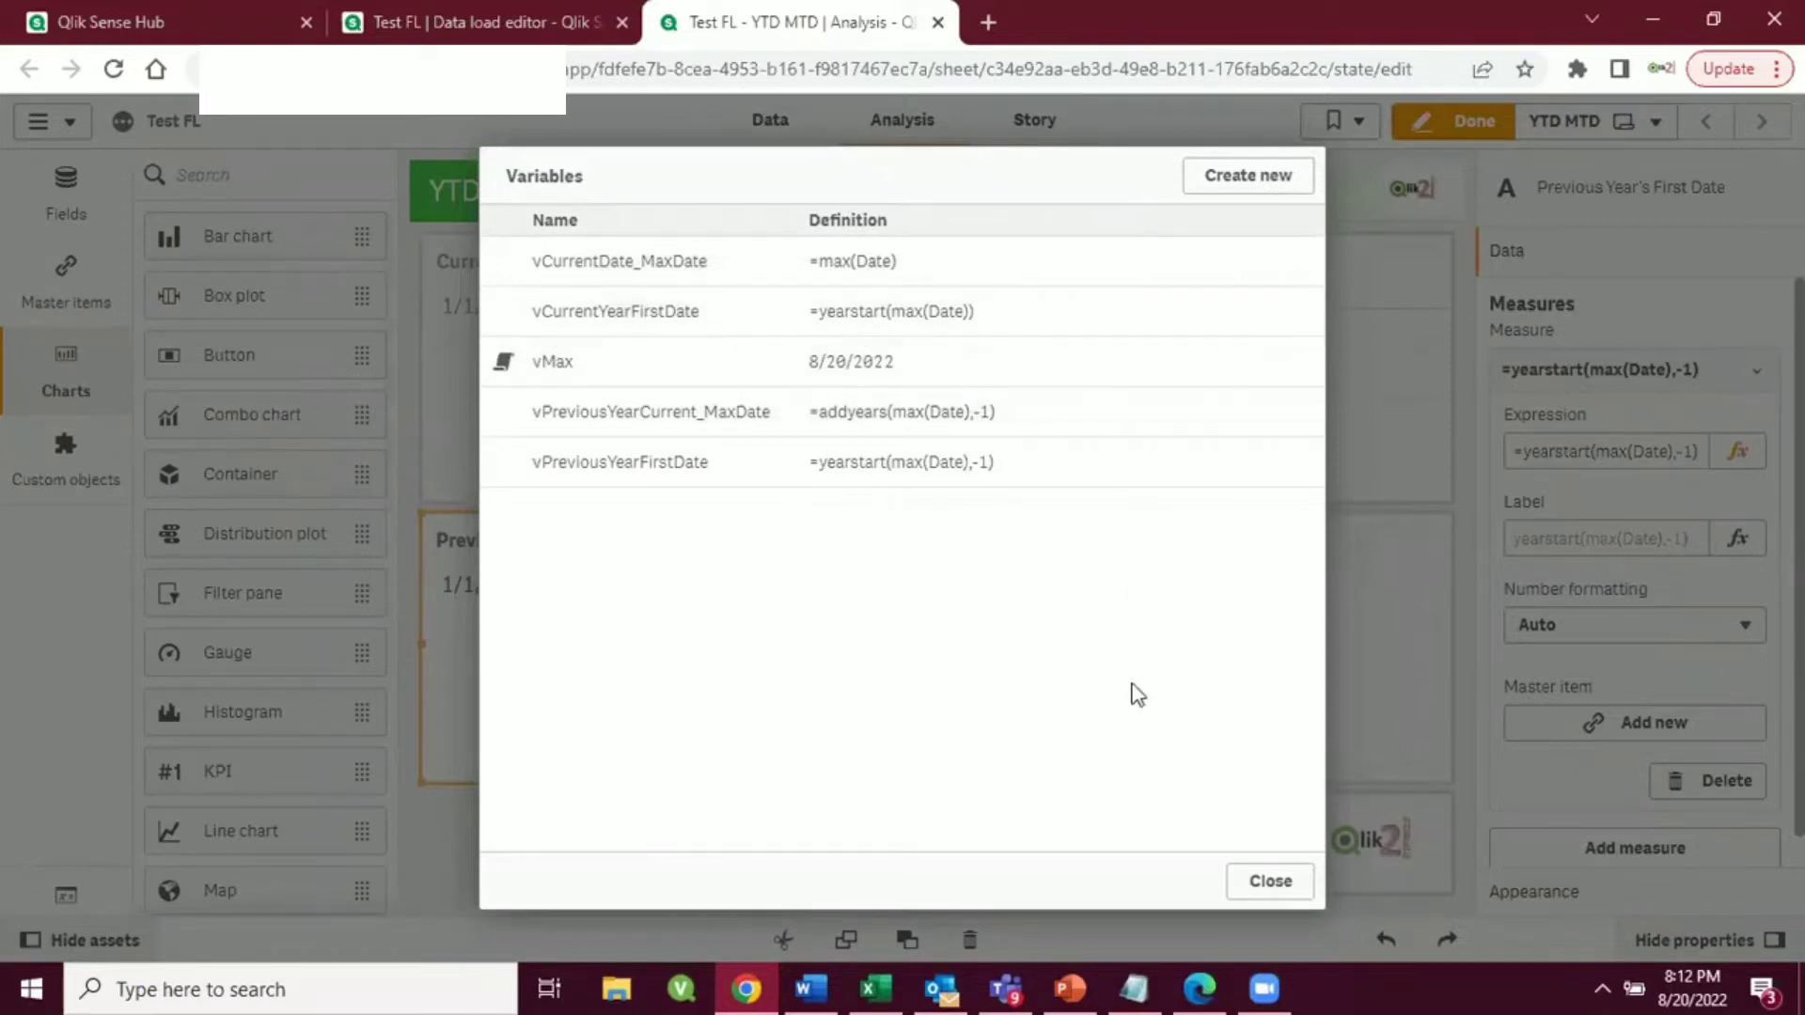
pyautogui.click(1288, 867)
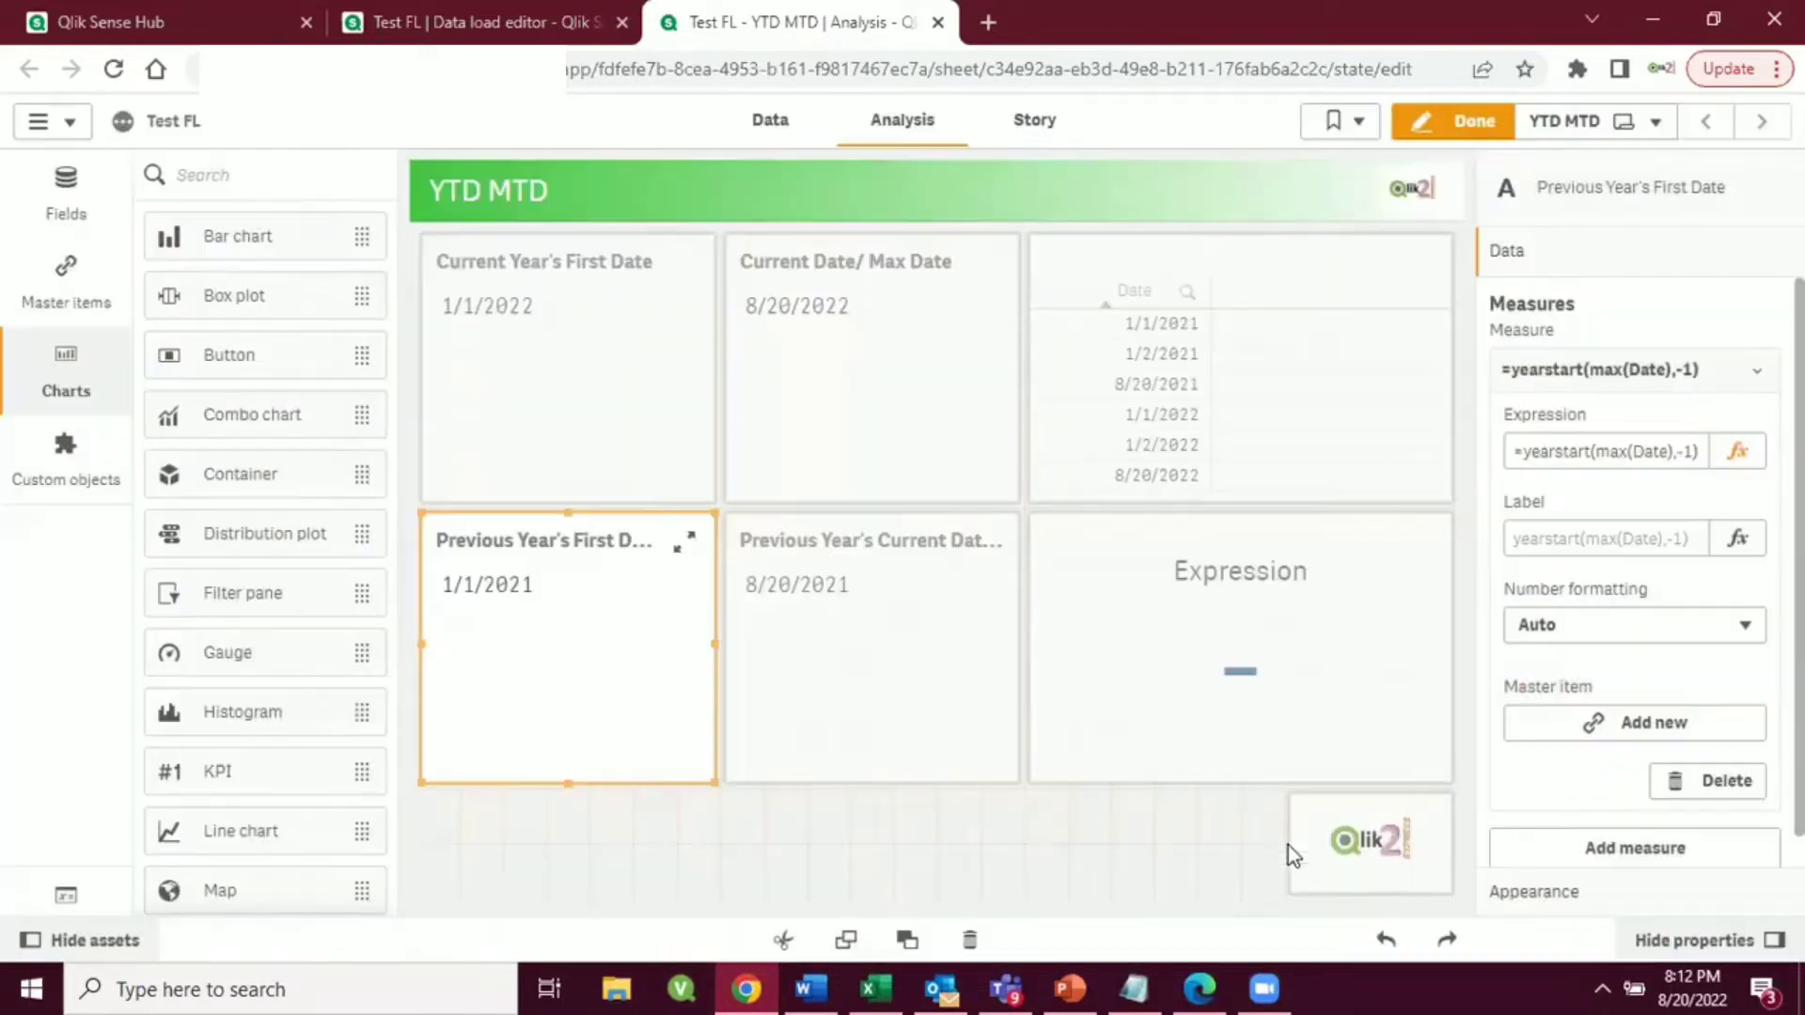
# - Select the Current Year's First Date box and compare the date measures on the sheet with the matching variable definitions
pyautogui.click(569, 470)
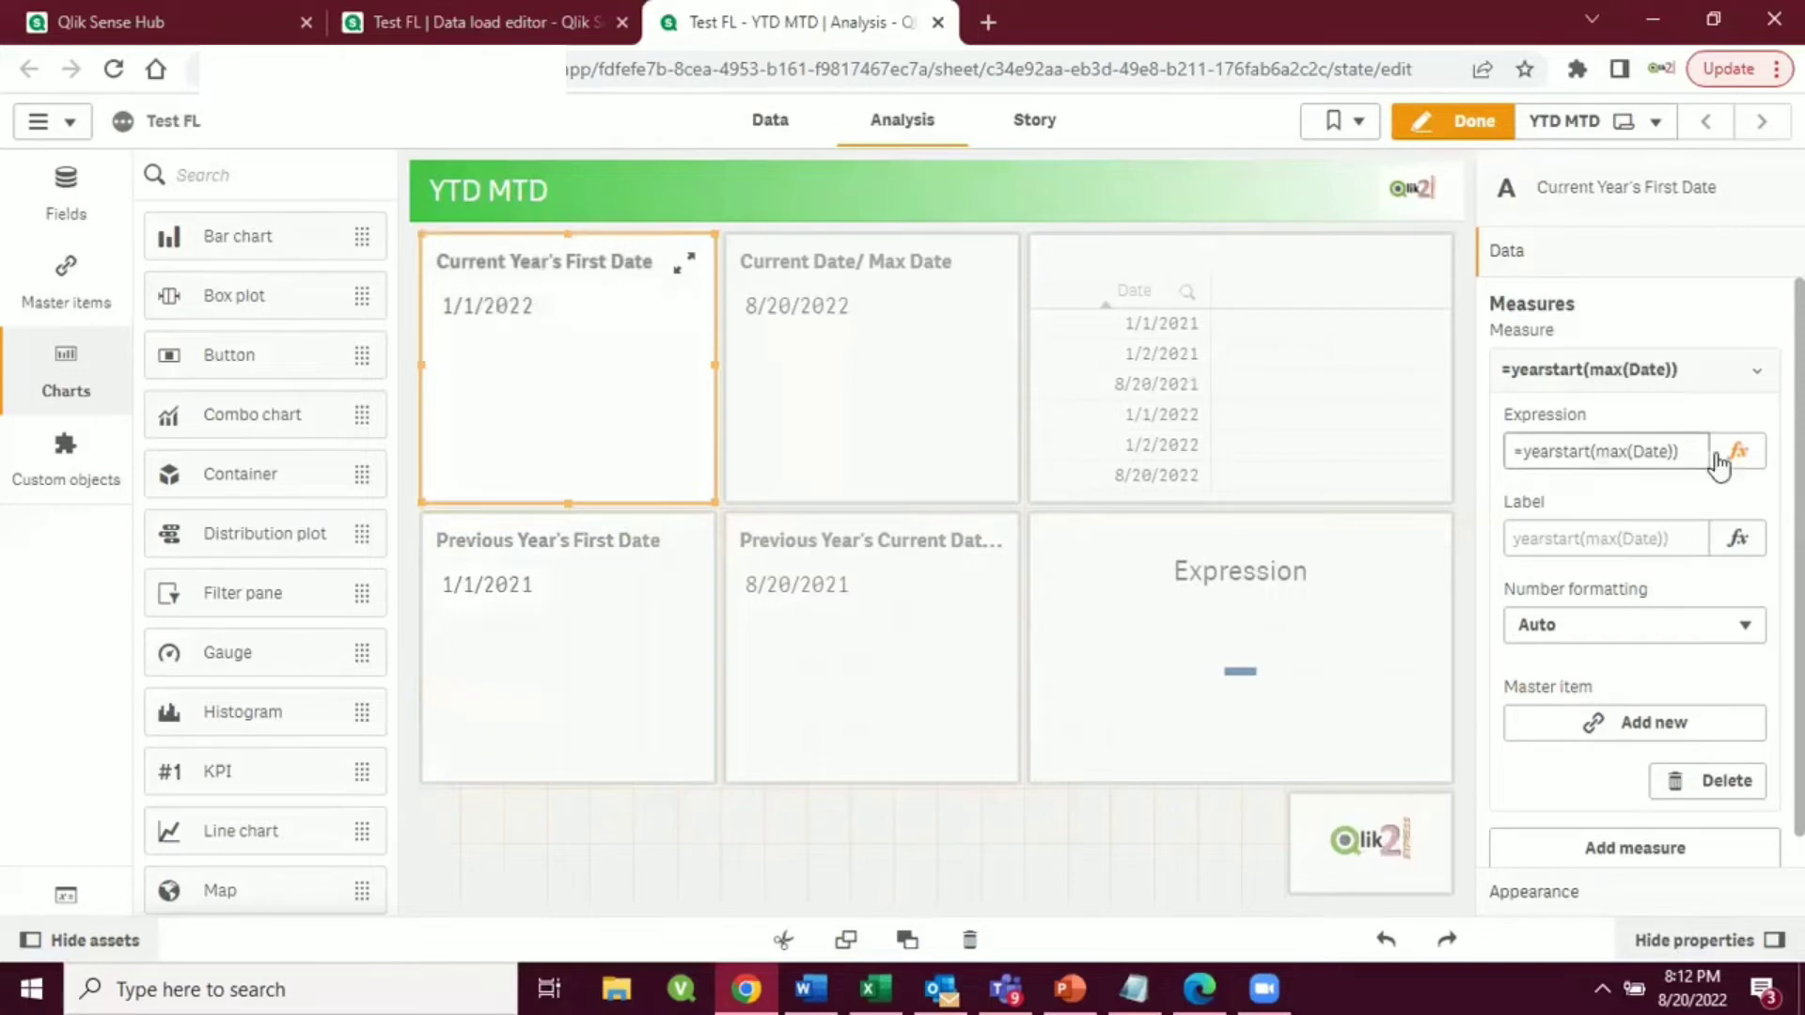
pyautogui.click(66, 895)
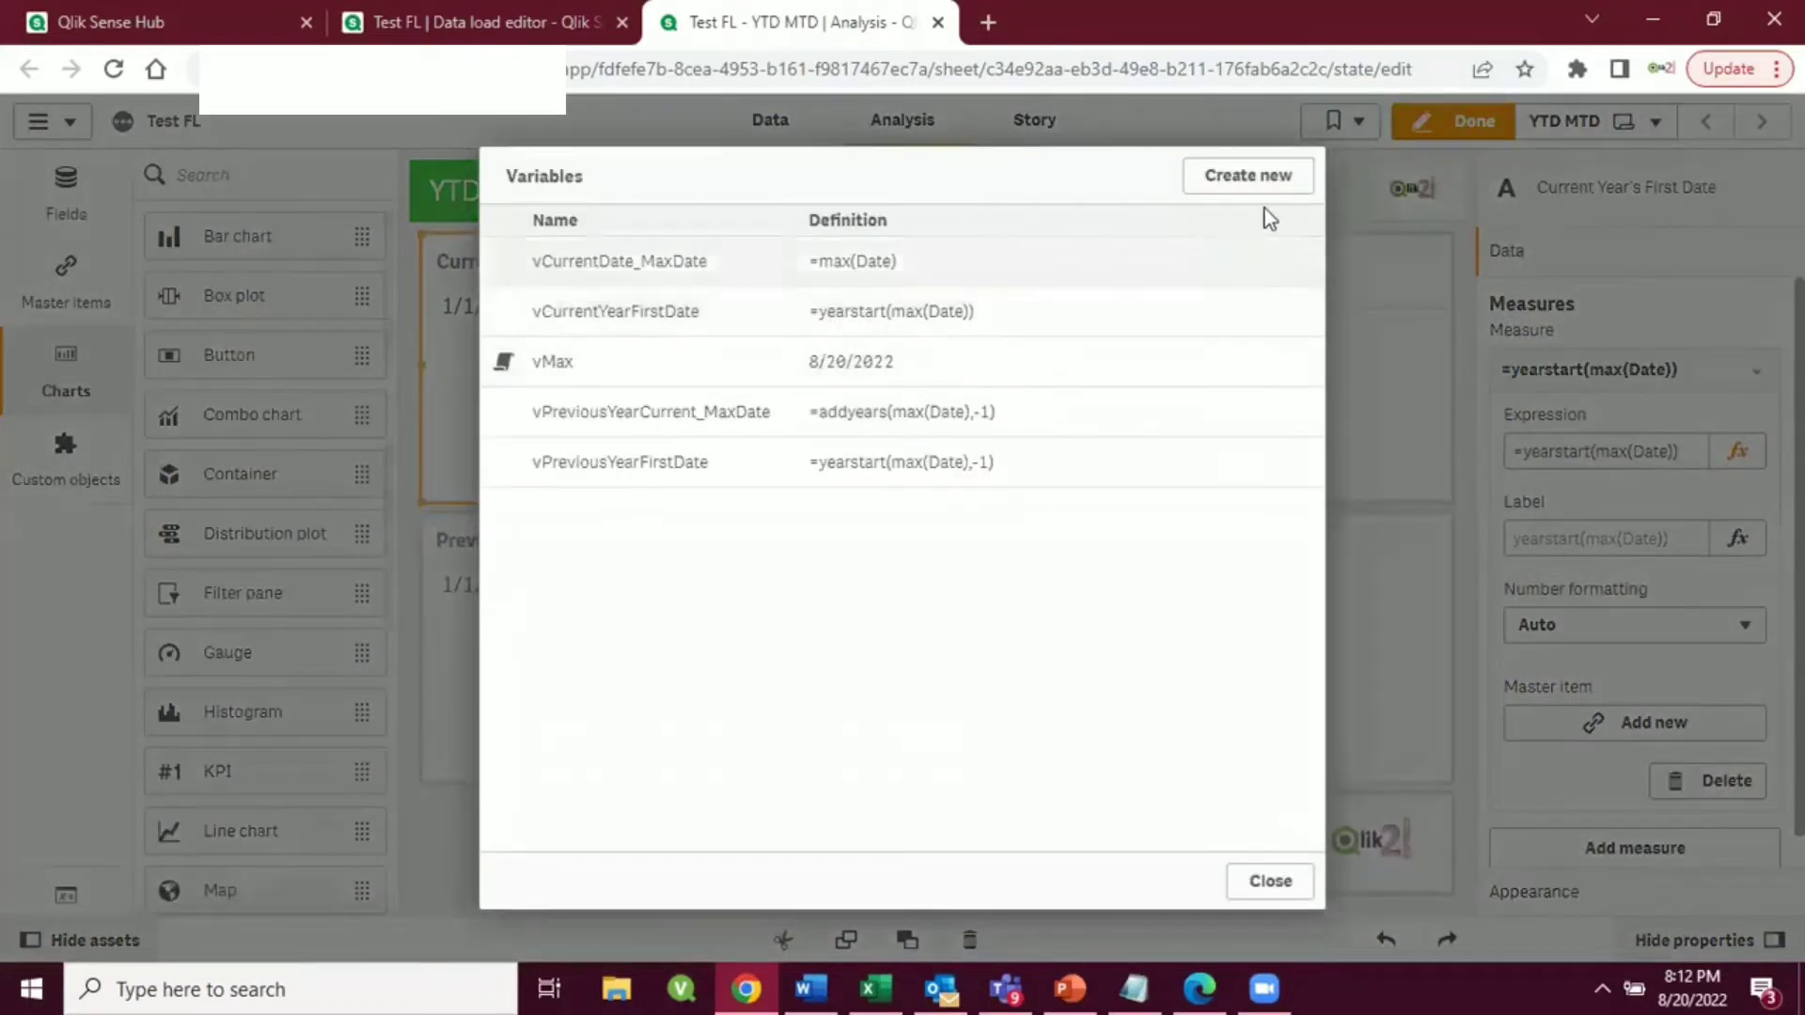
pyautogui.click(1270, 881)
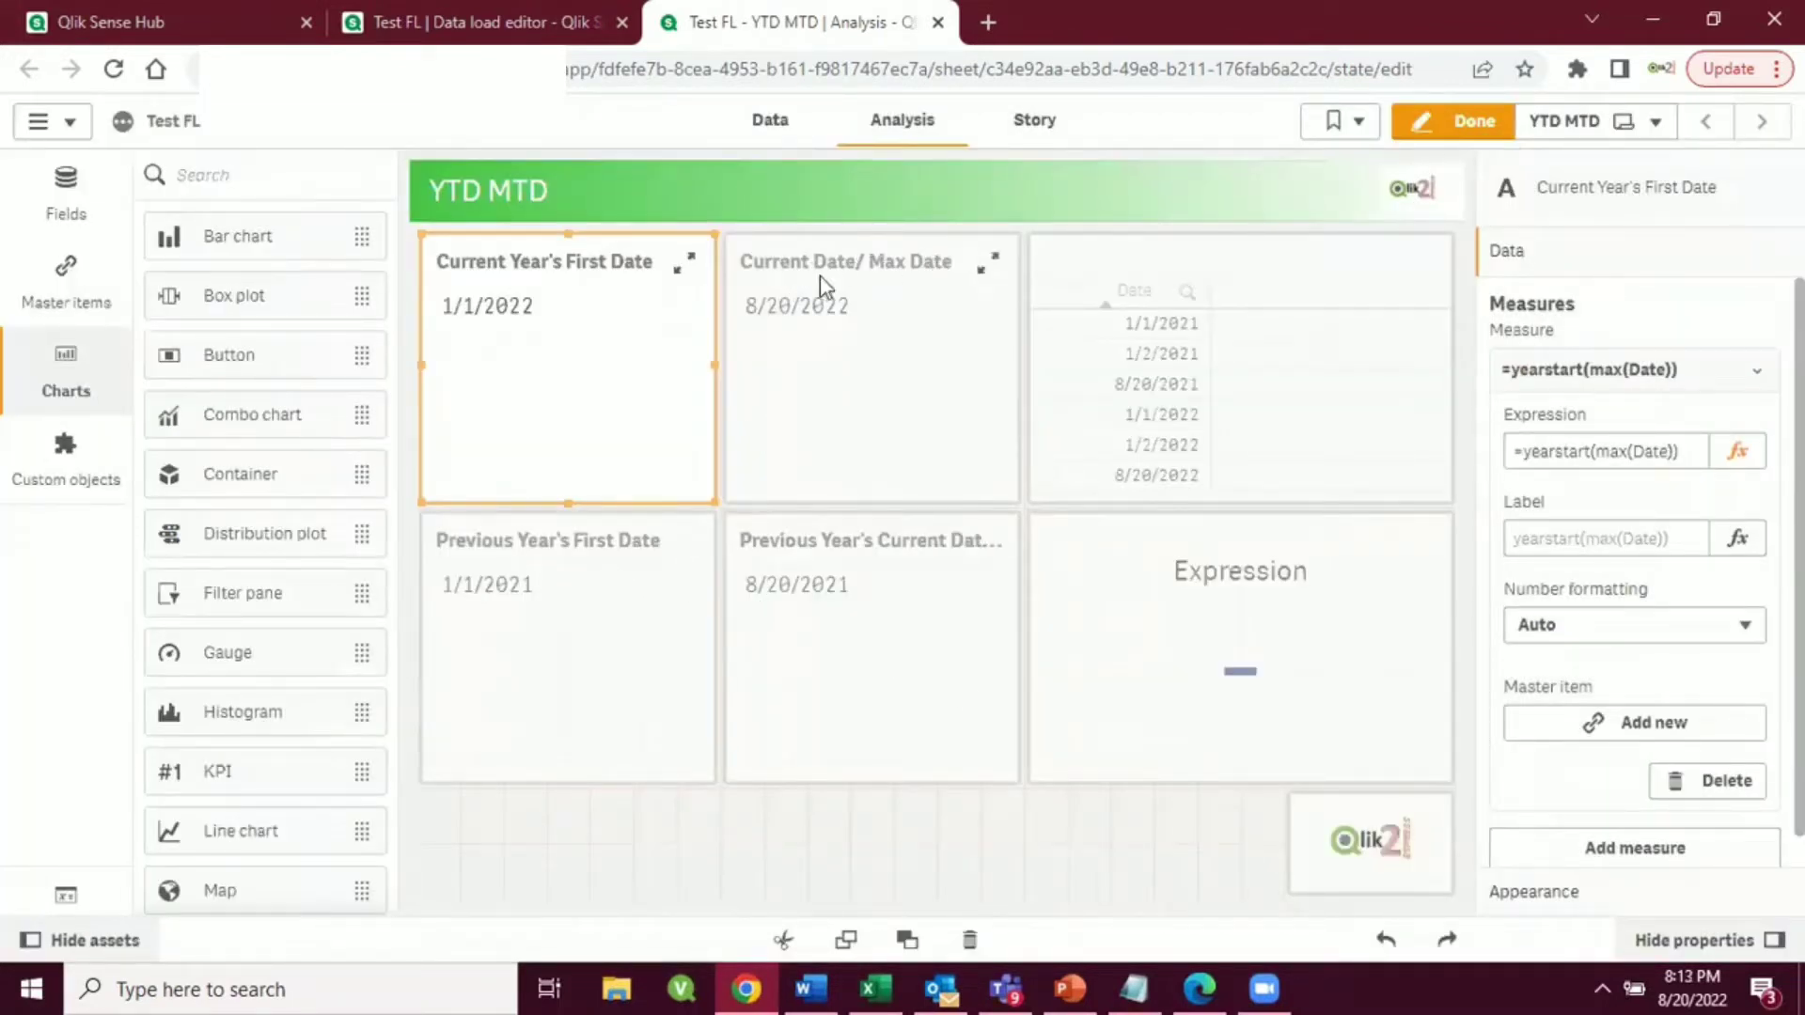
pyautogui.click(83, 896)
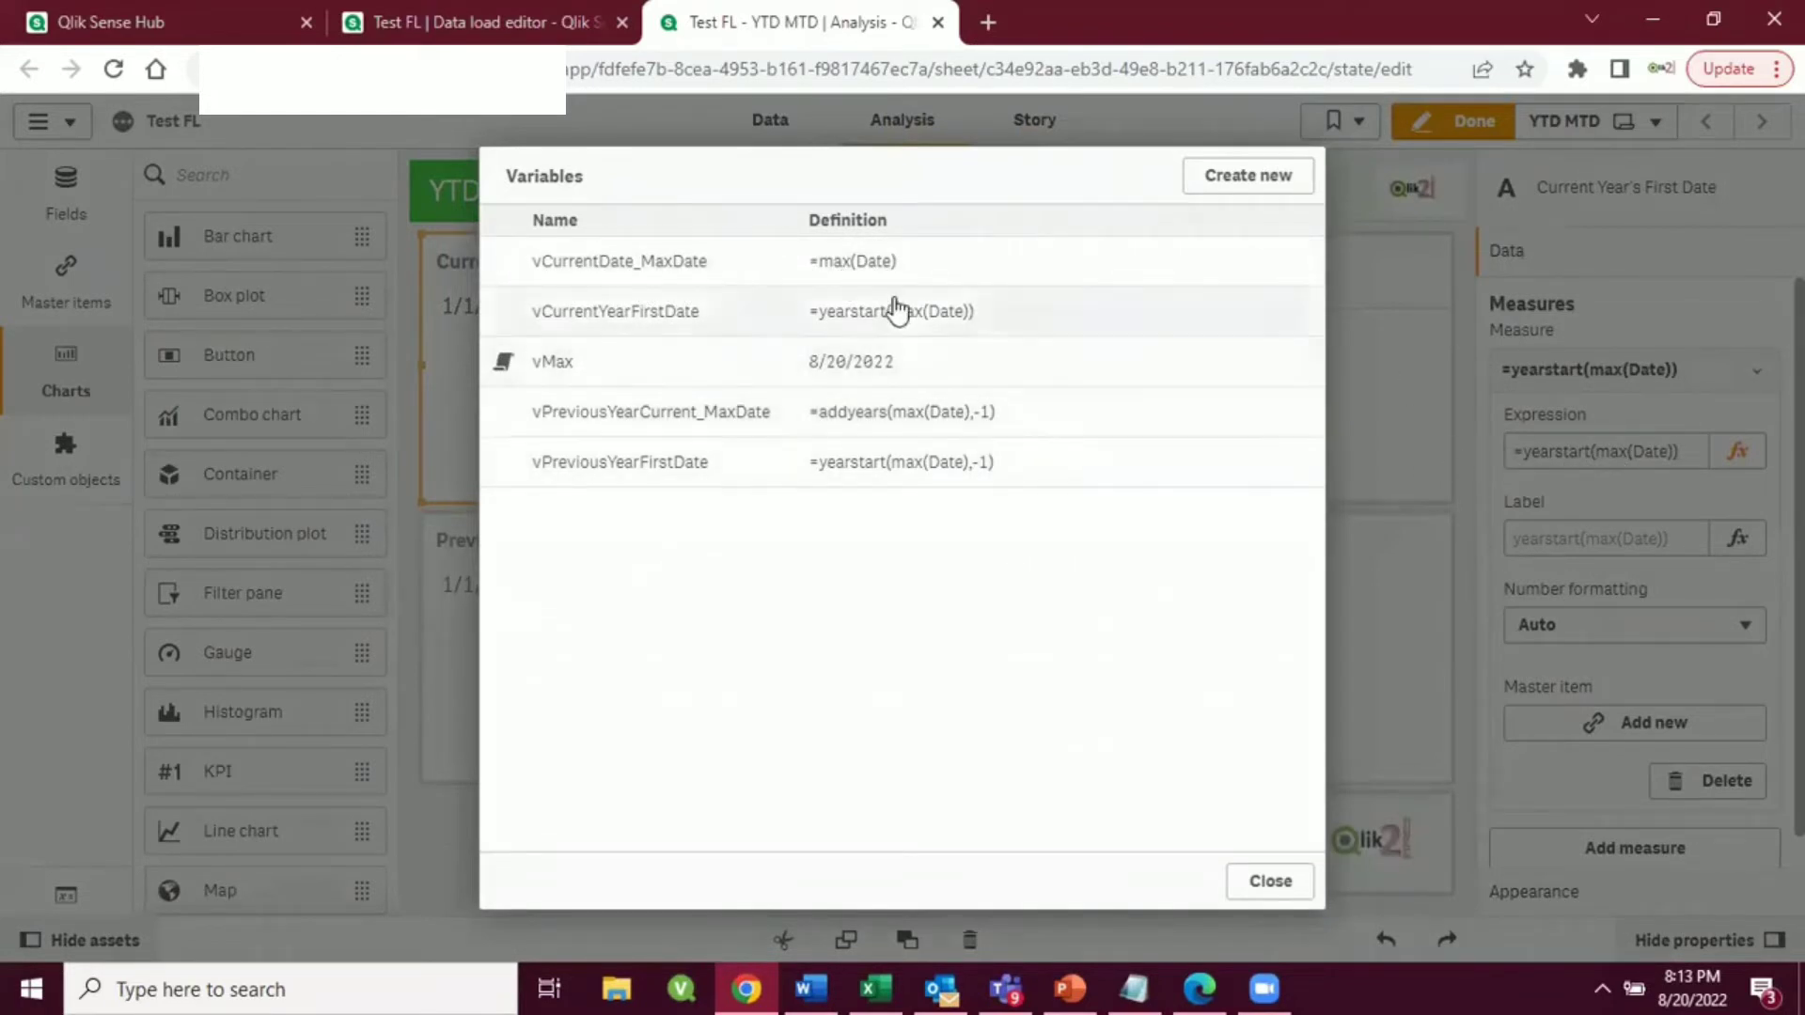
pyautogui.click(1324, 846)
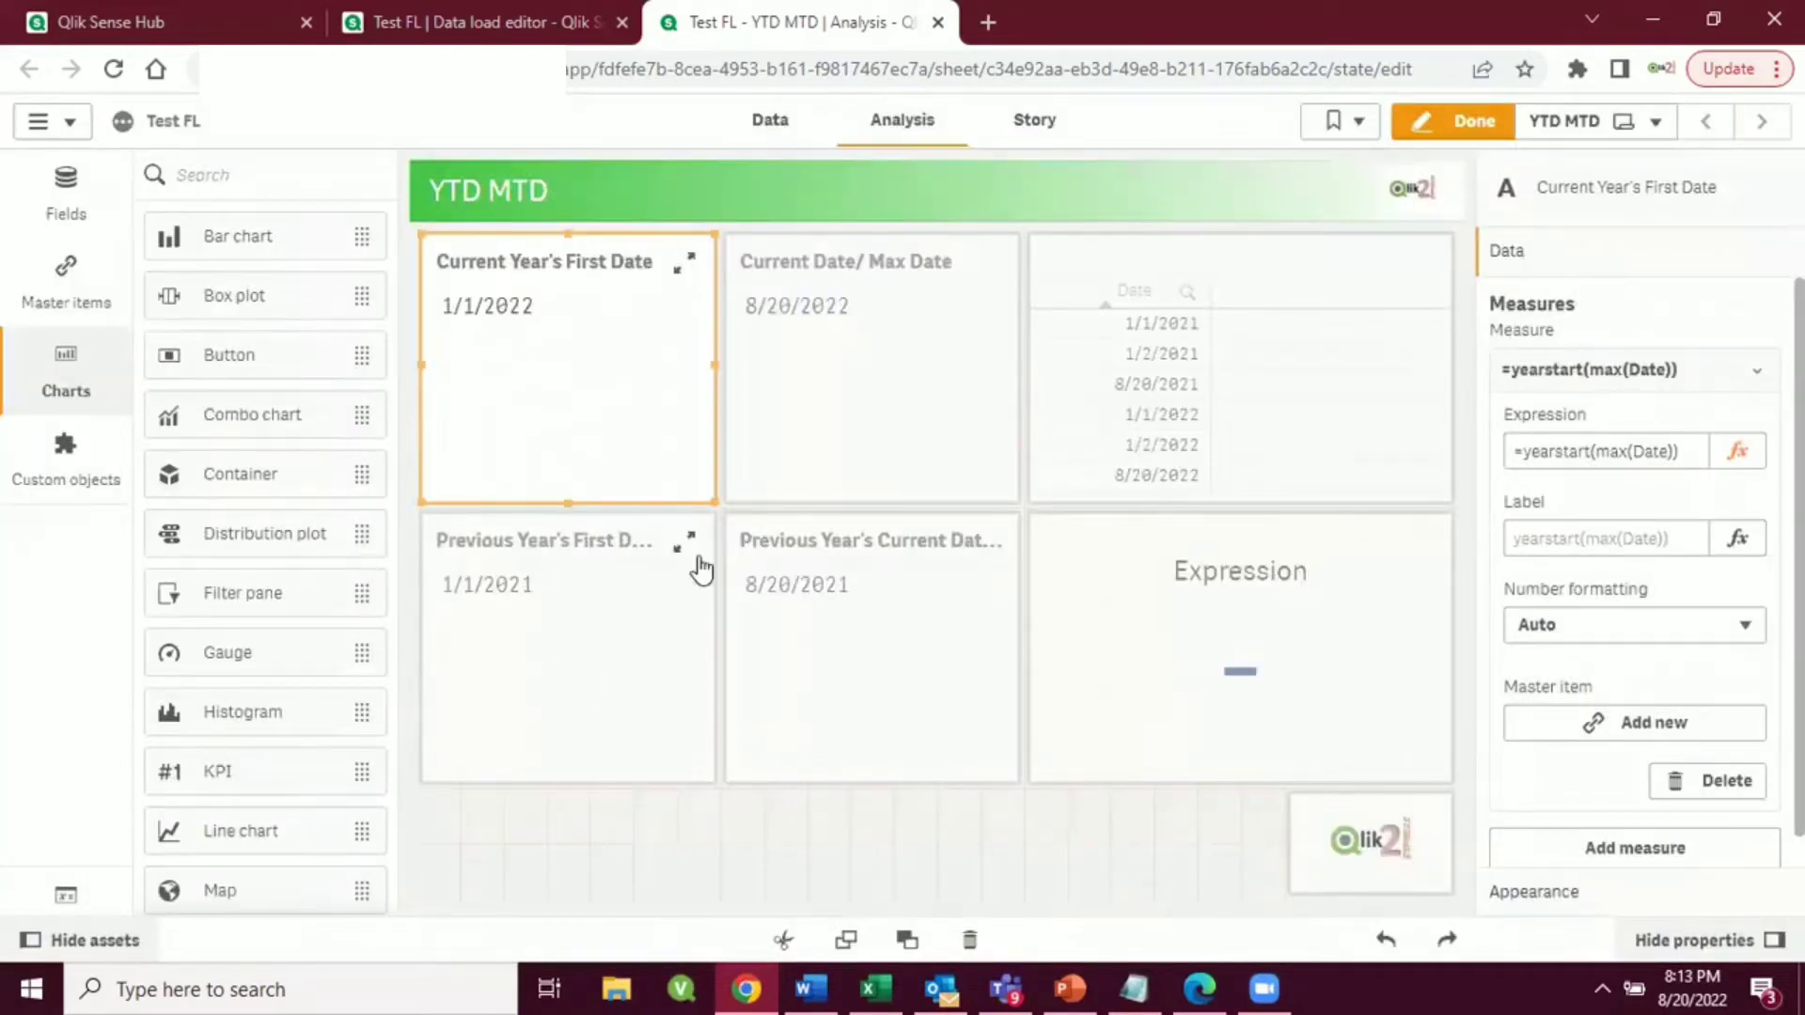
pyautogui.click(66, 891)
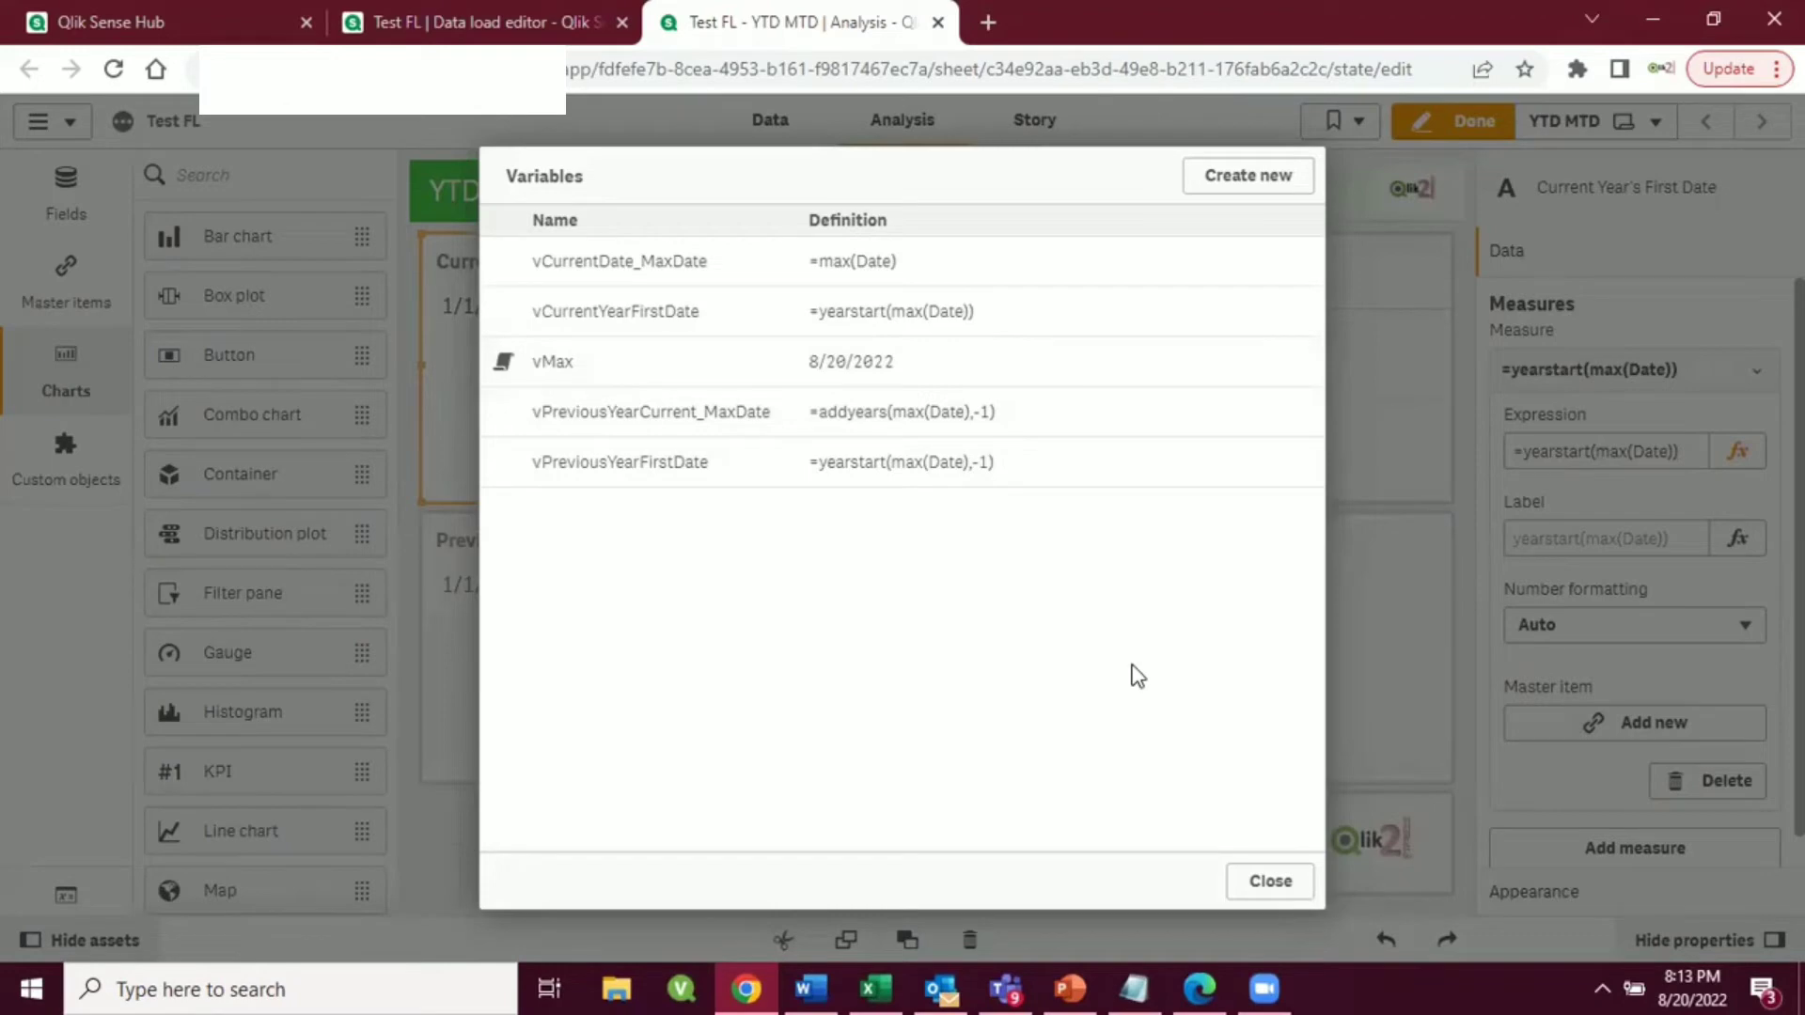
pyautogui.click(1283, 880)
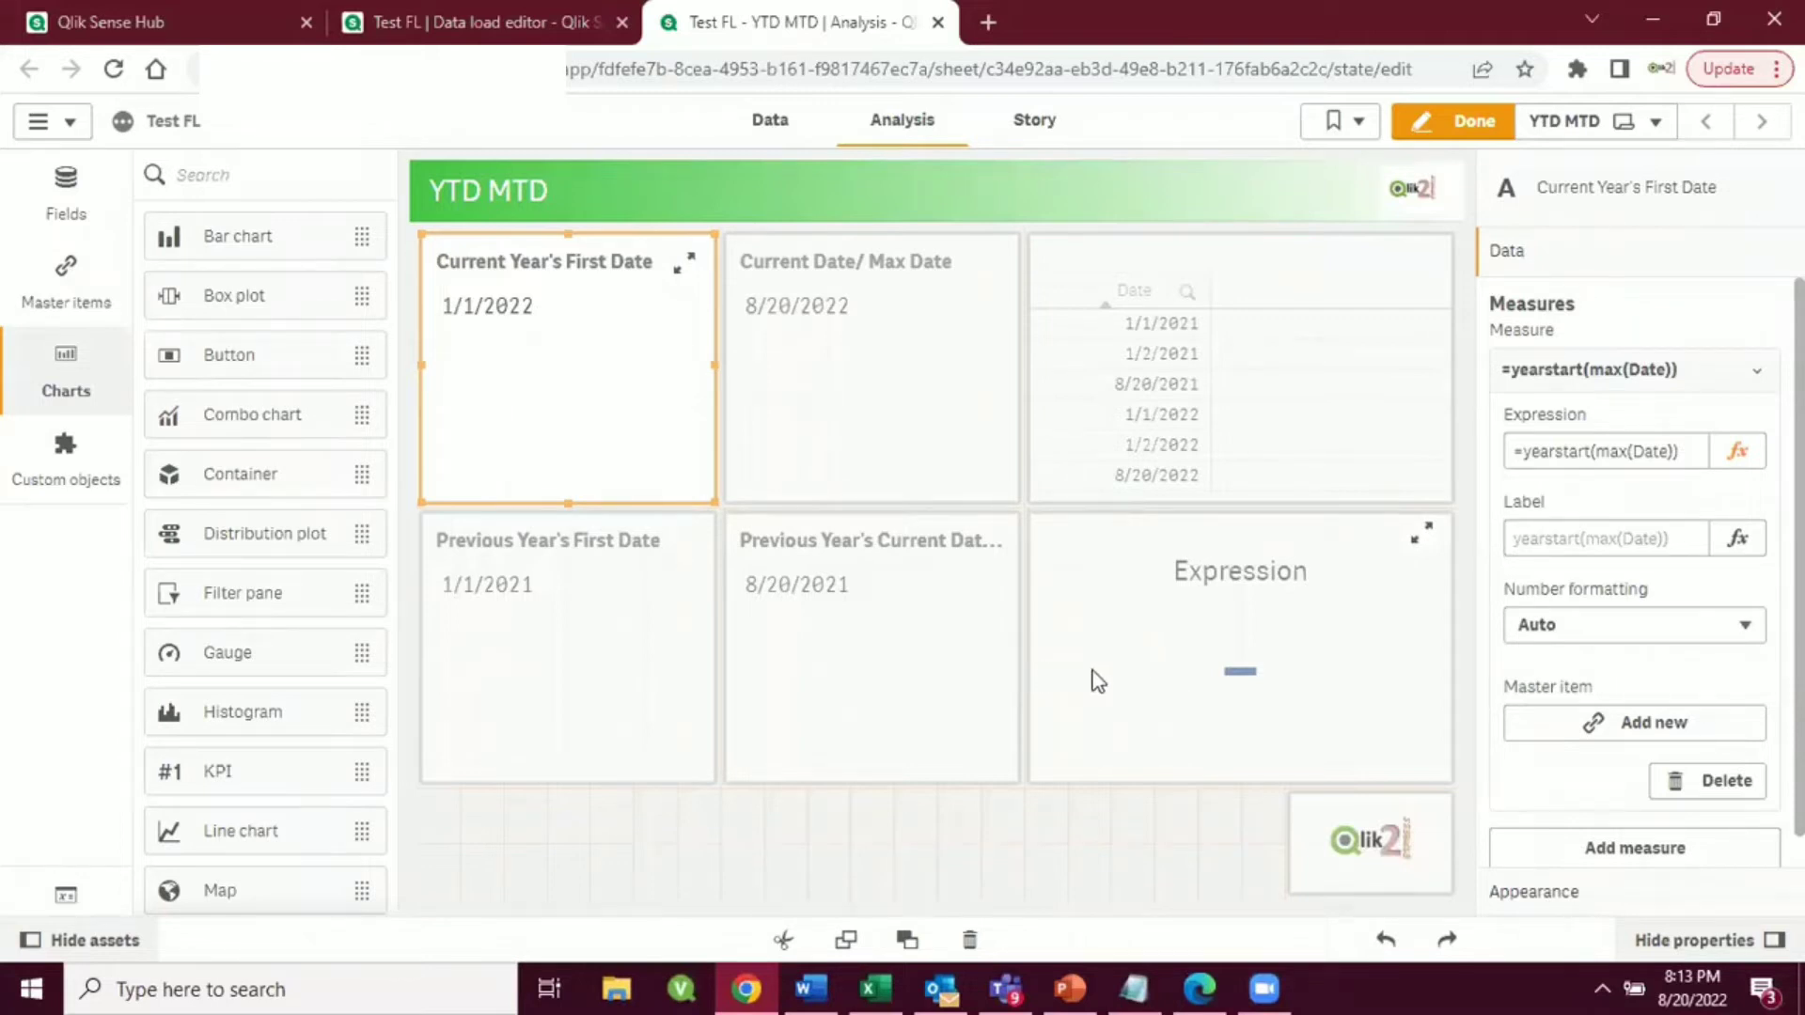
# - Open the expression editor for the empty KPI's measure and enter =sum(Sales)
pyautogui.click(1203, 664)
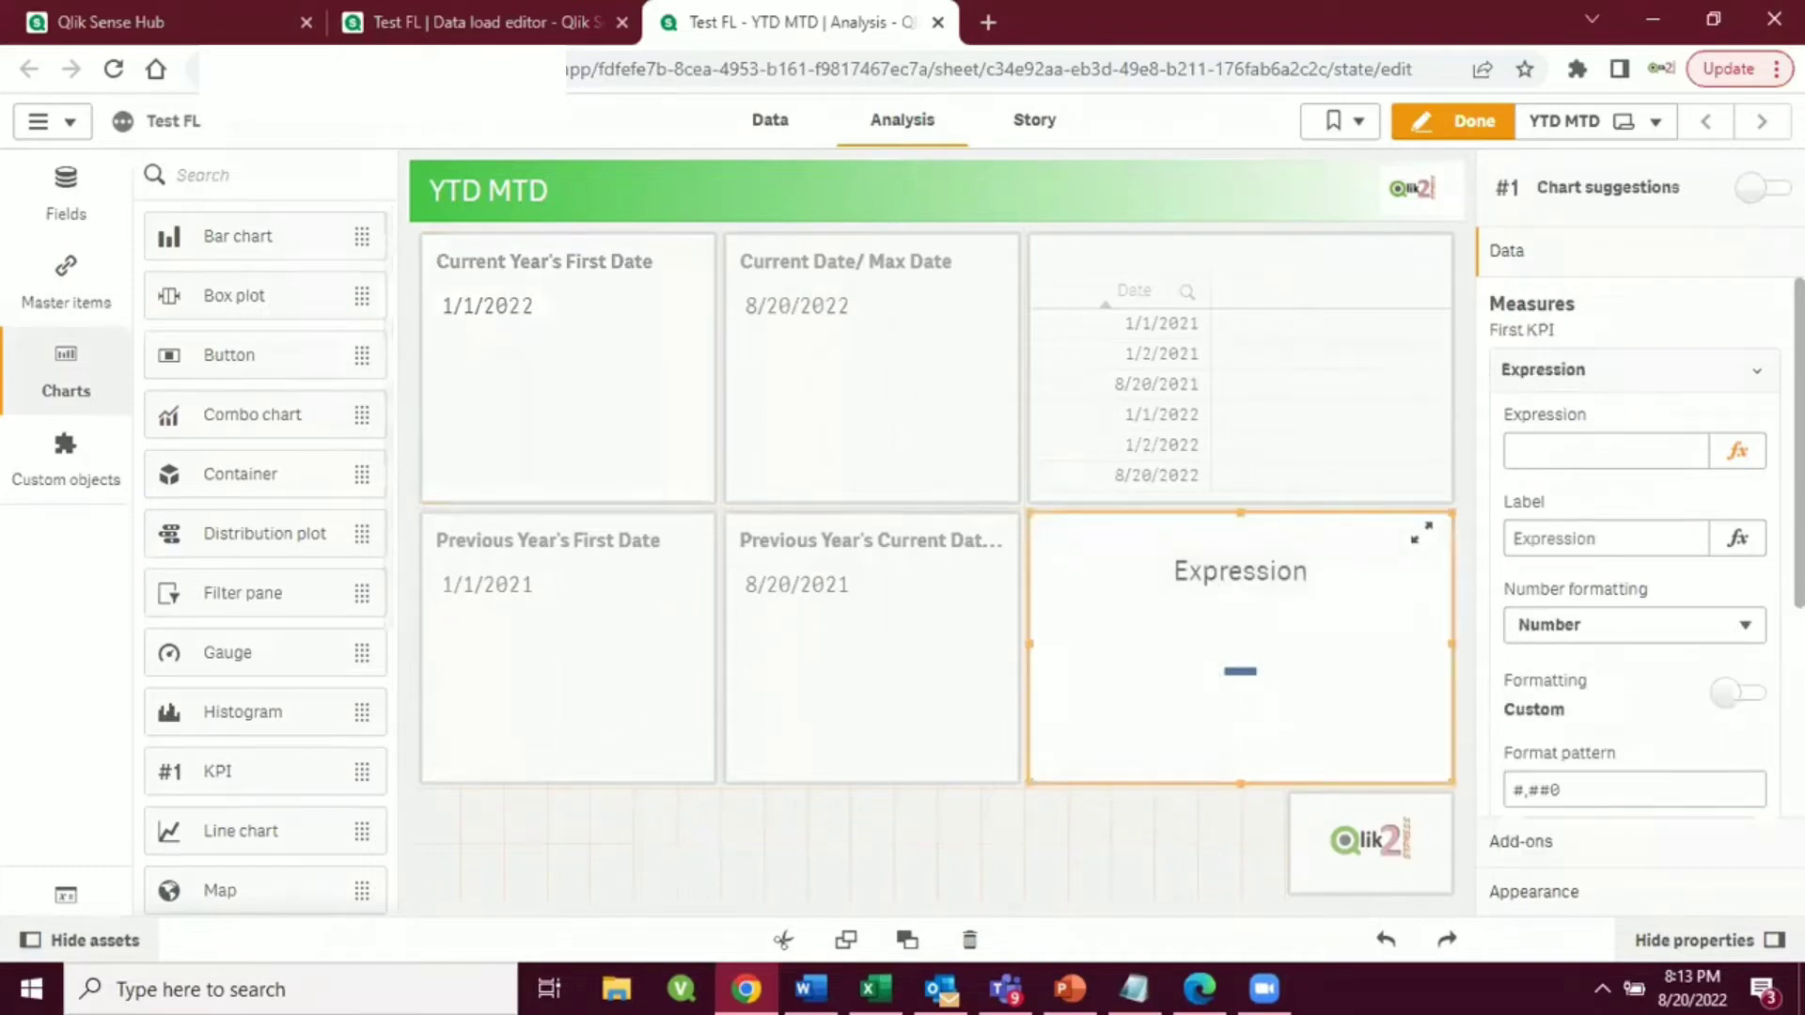
pyautogui.click(1738, 452)
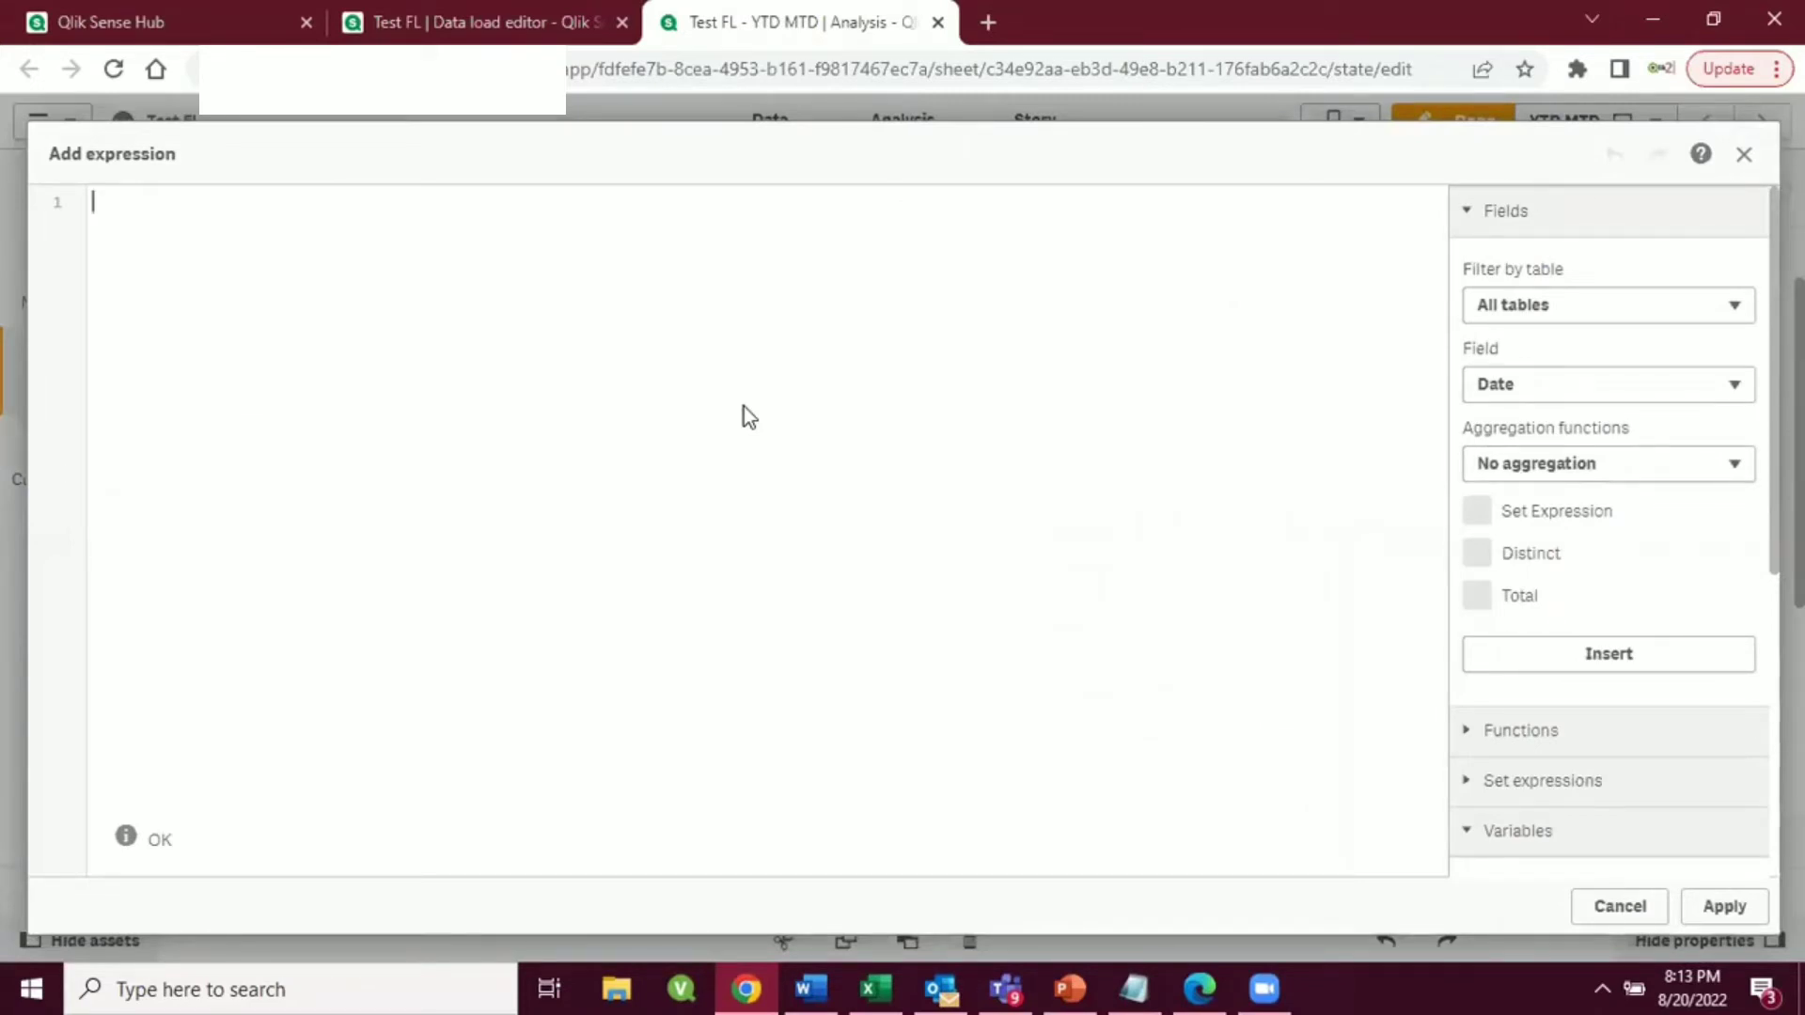
pyautogui.write('=su')
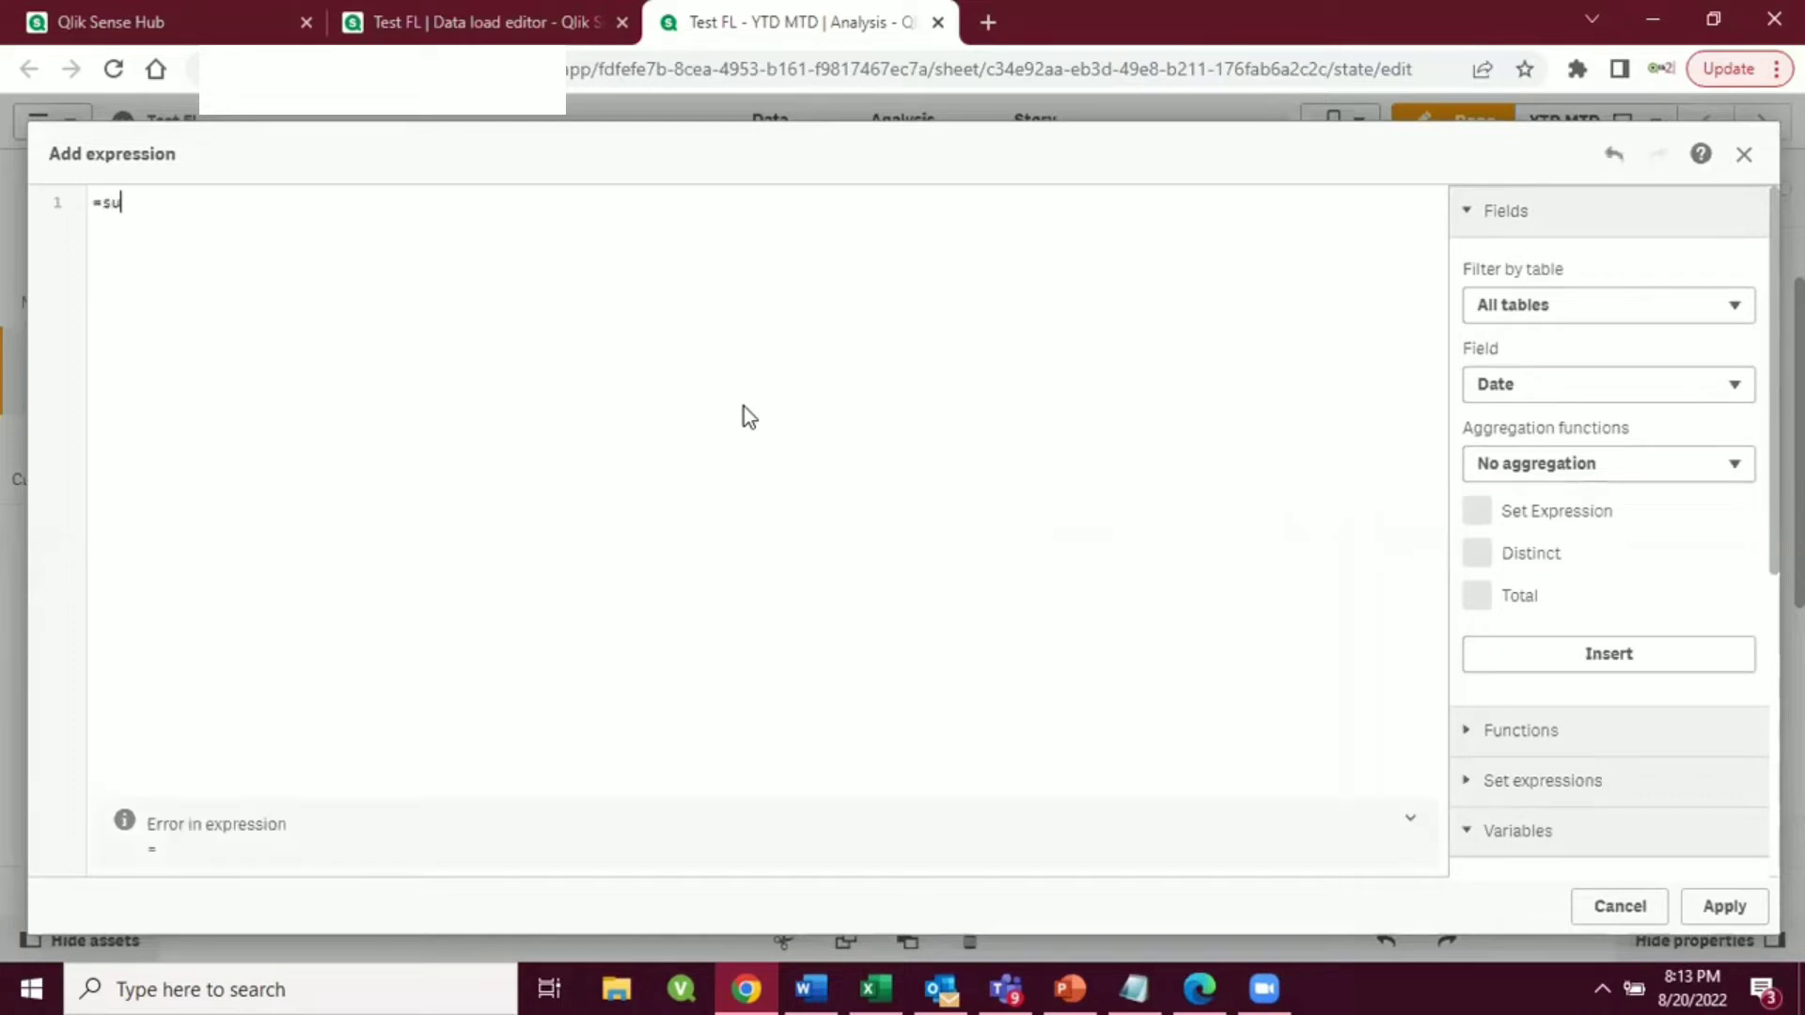
pyautogui.write('m(s')
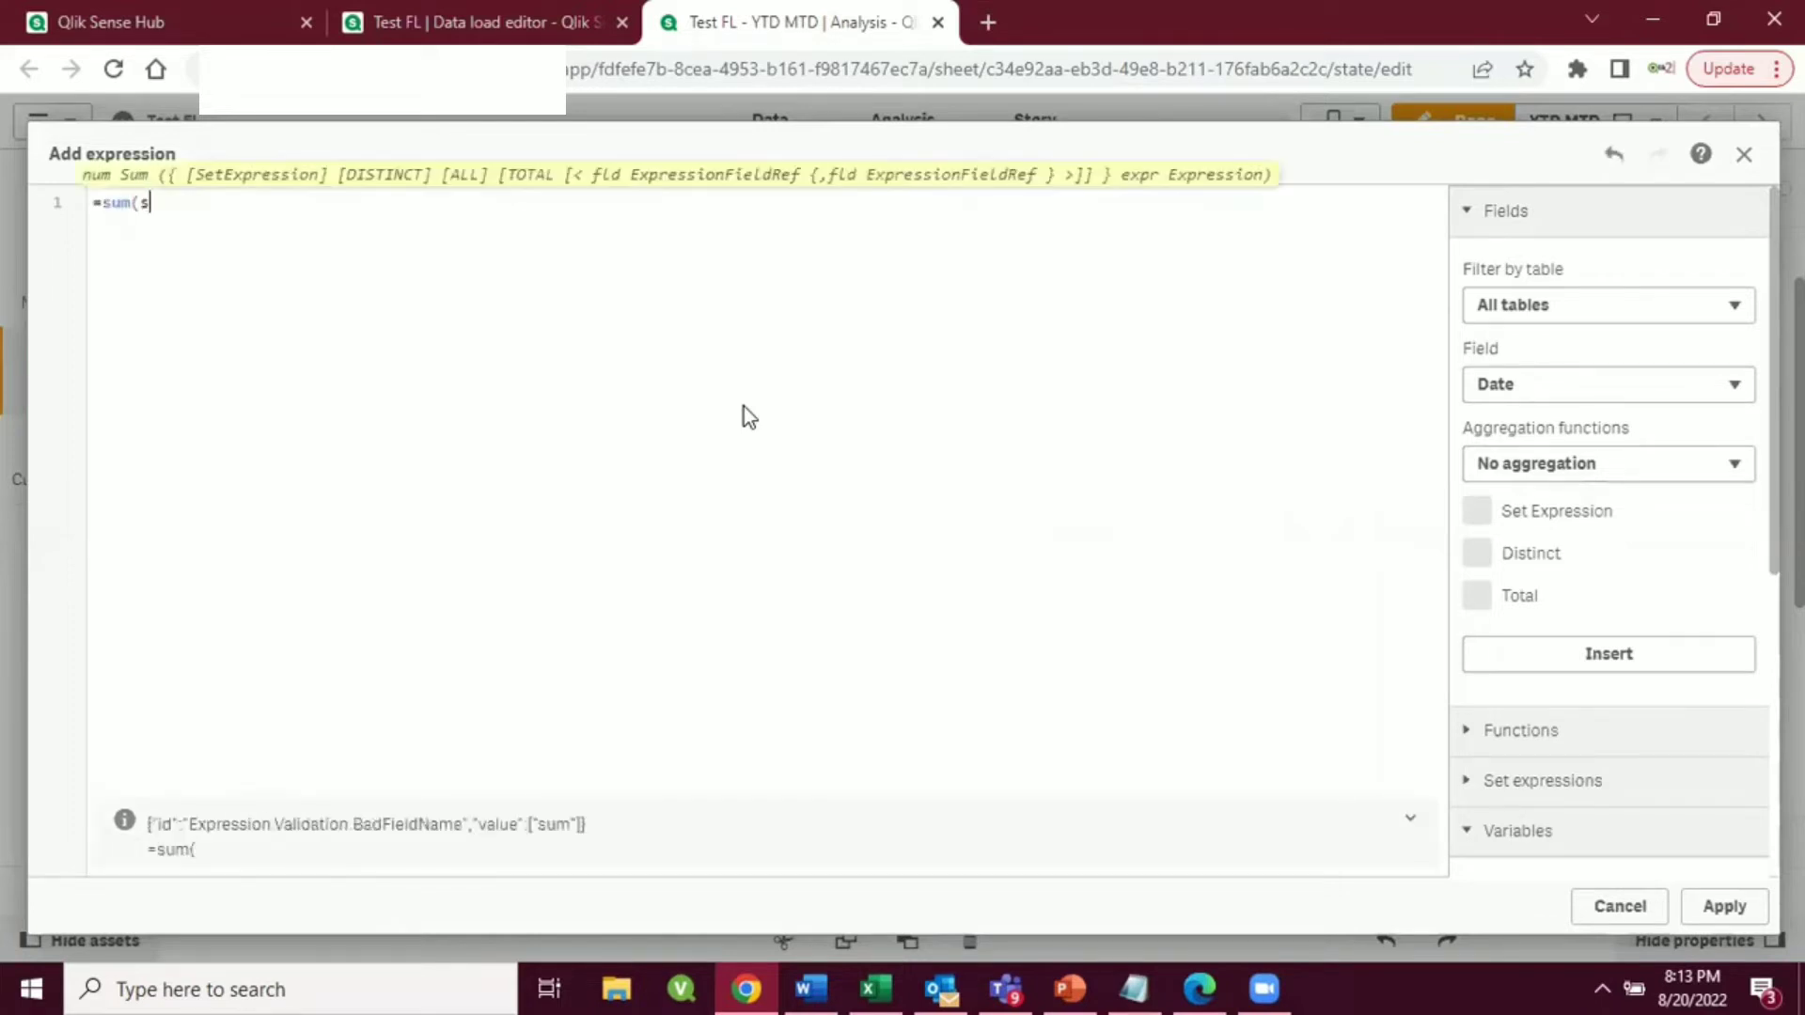
pyautogui.write('ales')
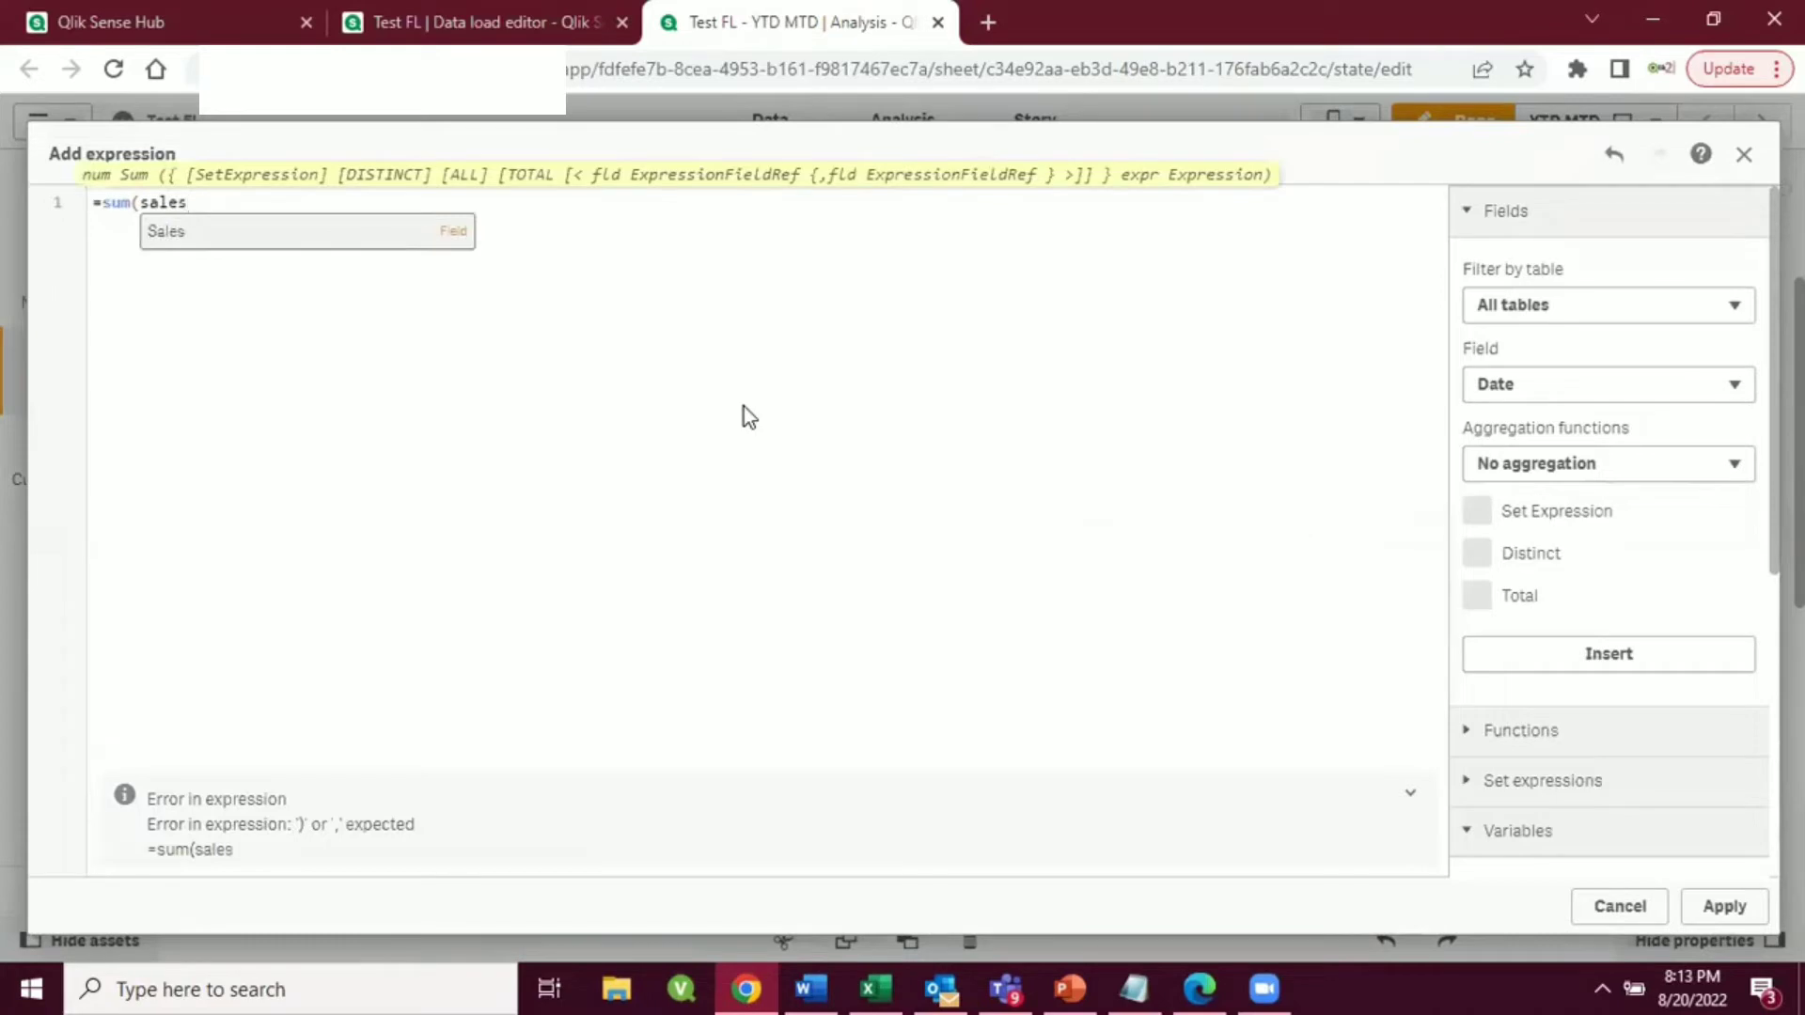
pyautogui.press('Return')
pyautogui.write(')')
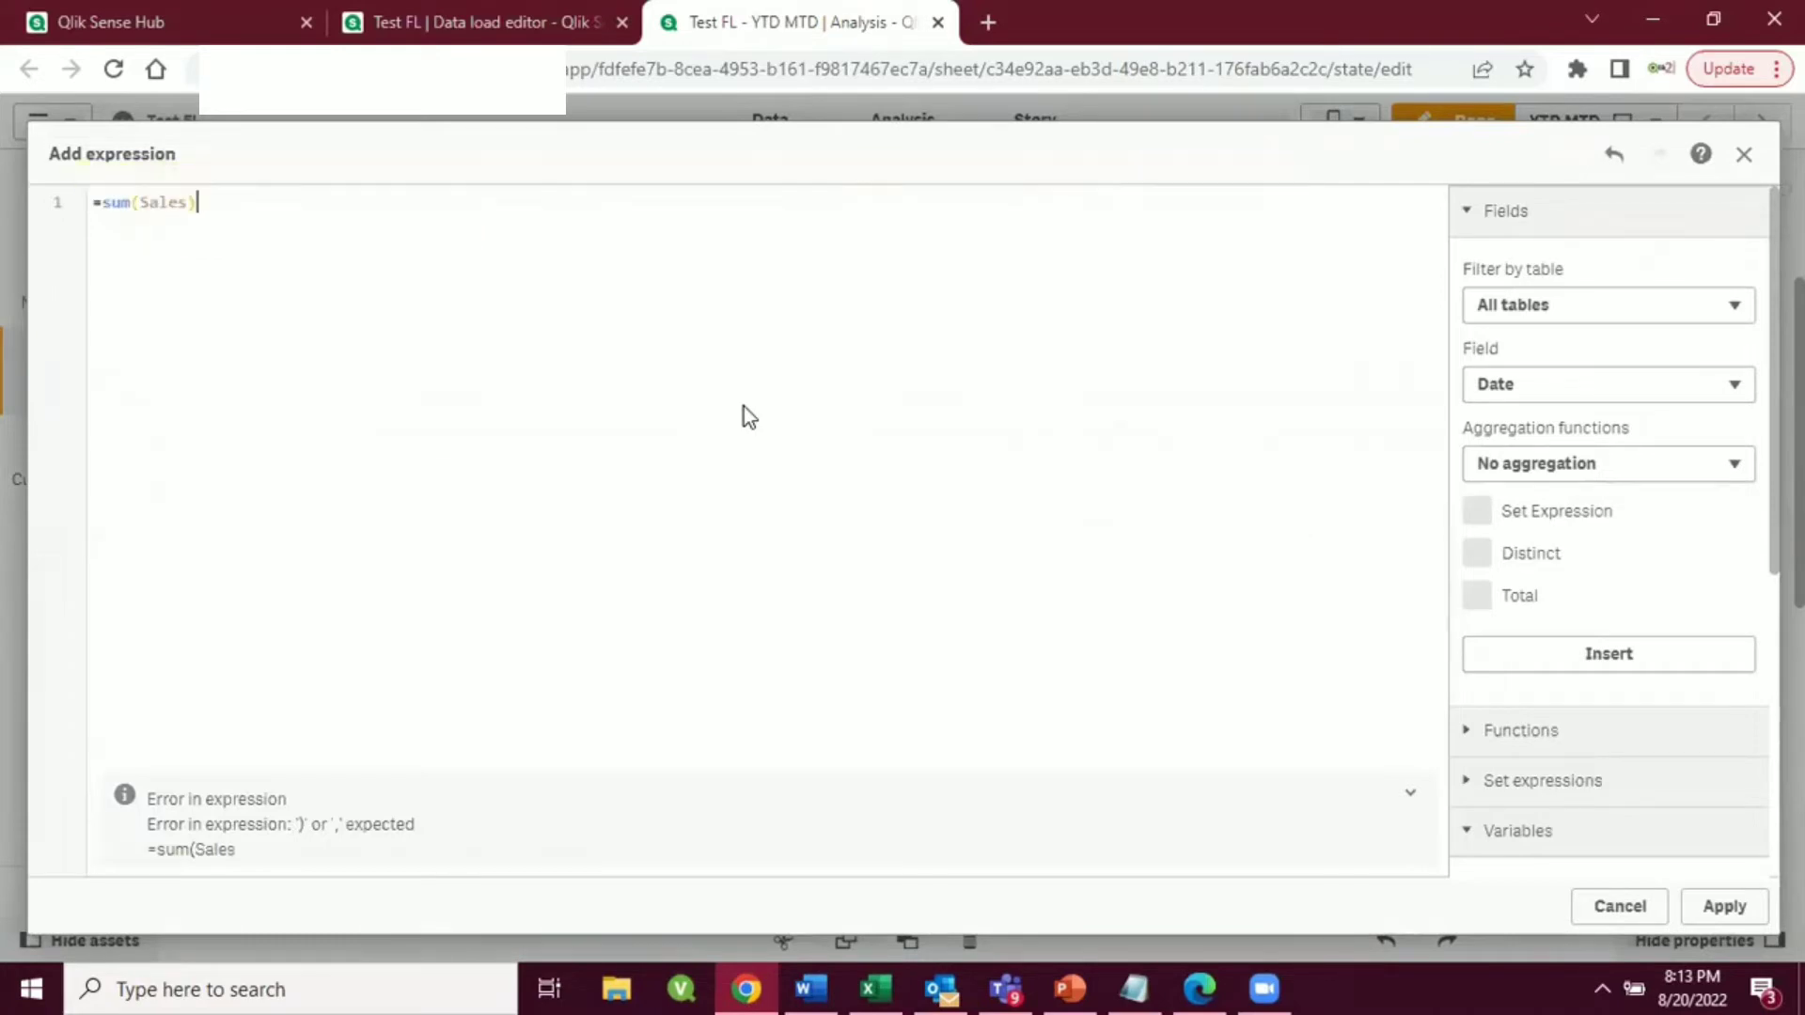
# - Switch to the YTD MTD.xlsx workbook in Excel and check the sum of the Sales values in B2:B7
pyautogui.click(875, 987)
pyautogui.moveTo(399, 578); pyautogui.dragTo(395, 554)
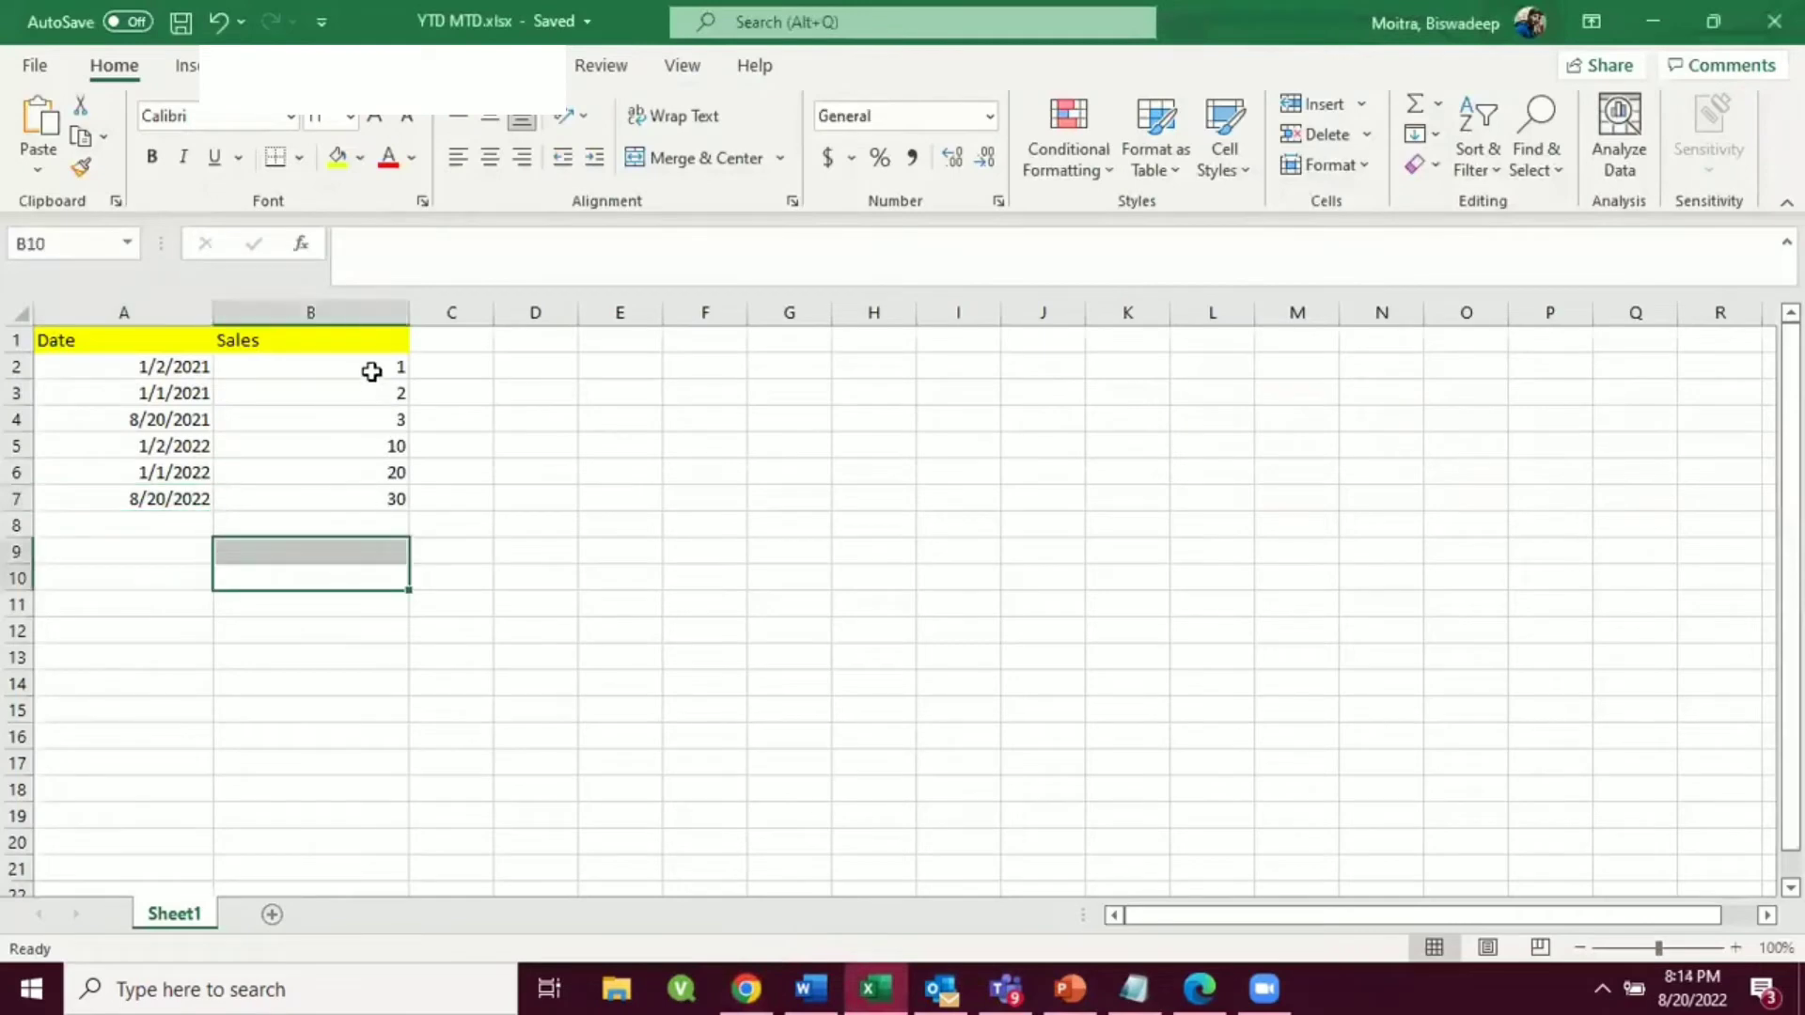
pyautogui.moveTo(374, 368); pyautogui.dragTo(358, 492)
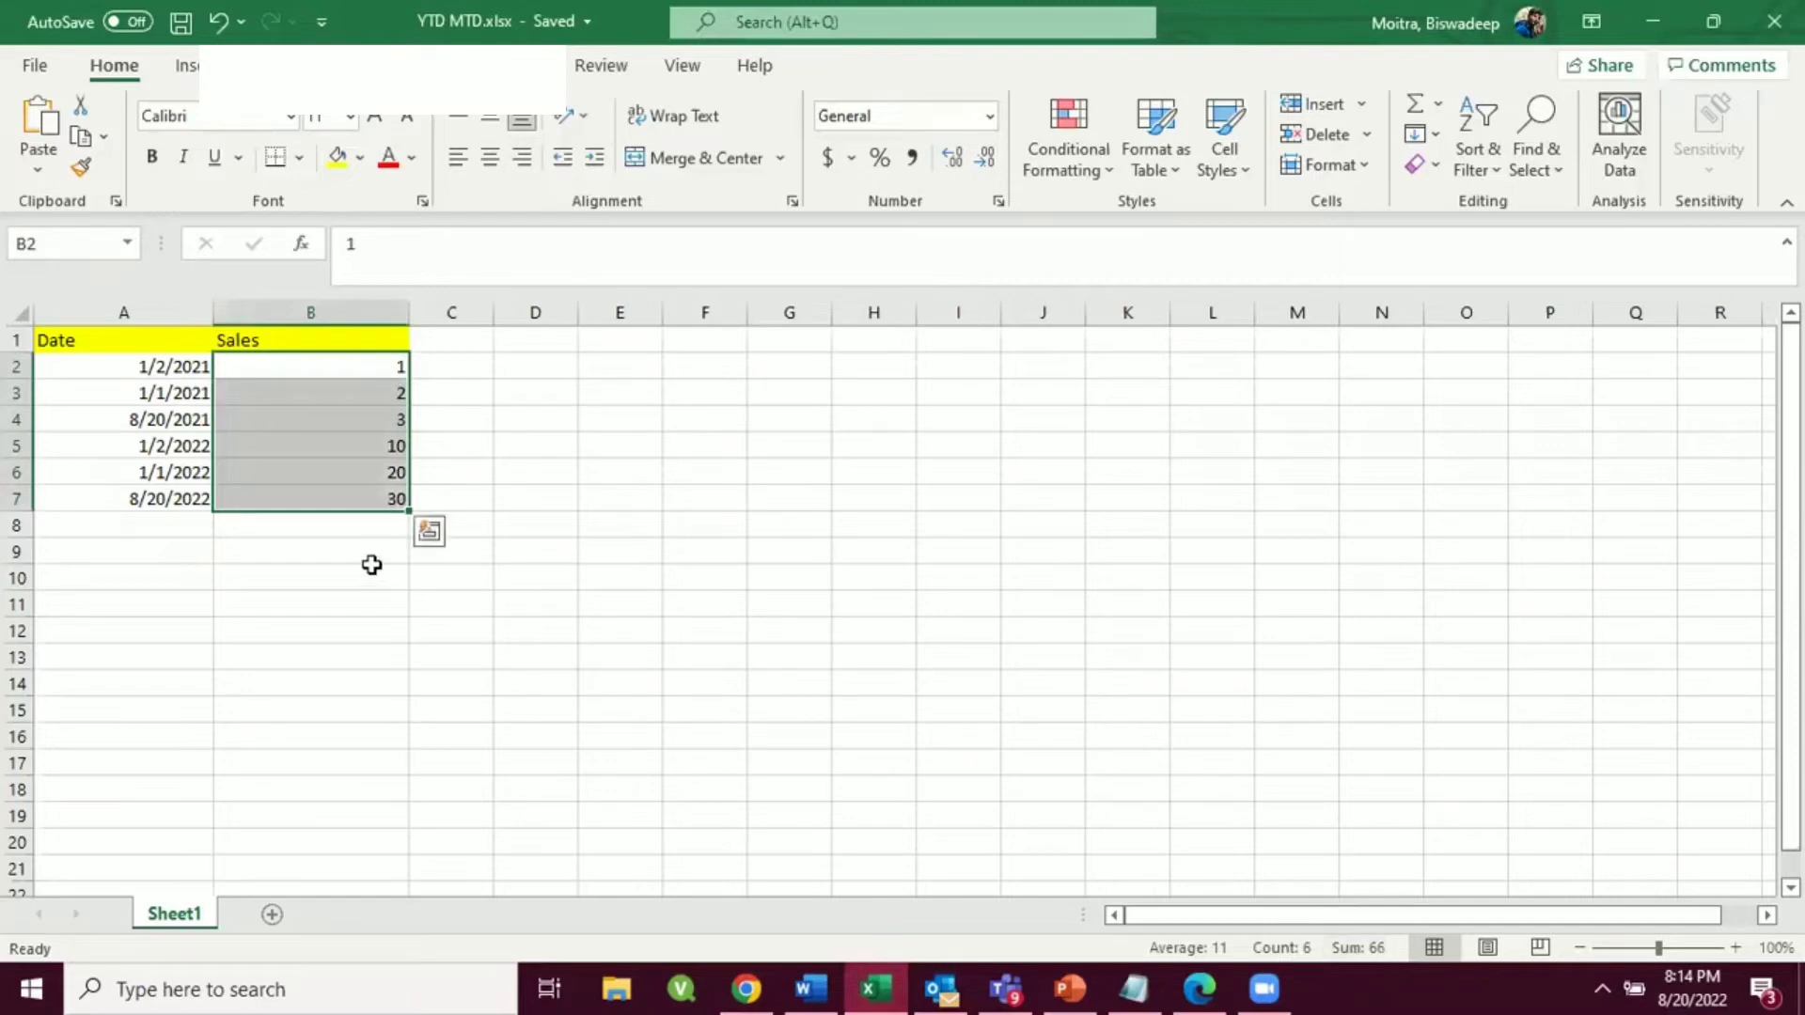
pyautogui.click(391, 596)
pyautogui.moveTo(355, 369); pyautogui.dragTo(372, 496)
# - Switch back to Qlik Sense and apply the =sum(Sales) expression to the KPI
pyautogui.hotkey('alt', 'Tab')
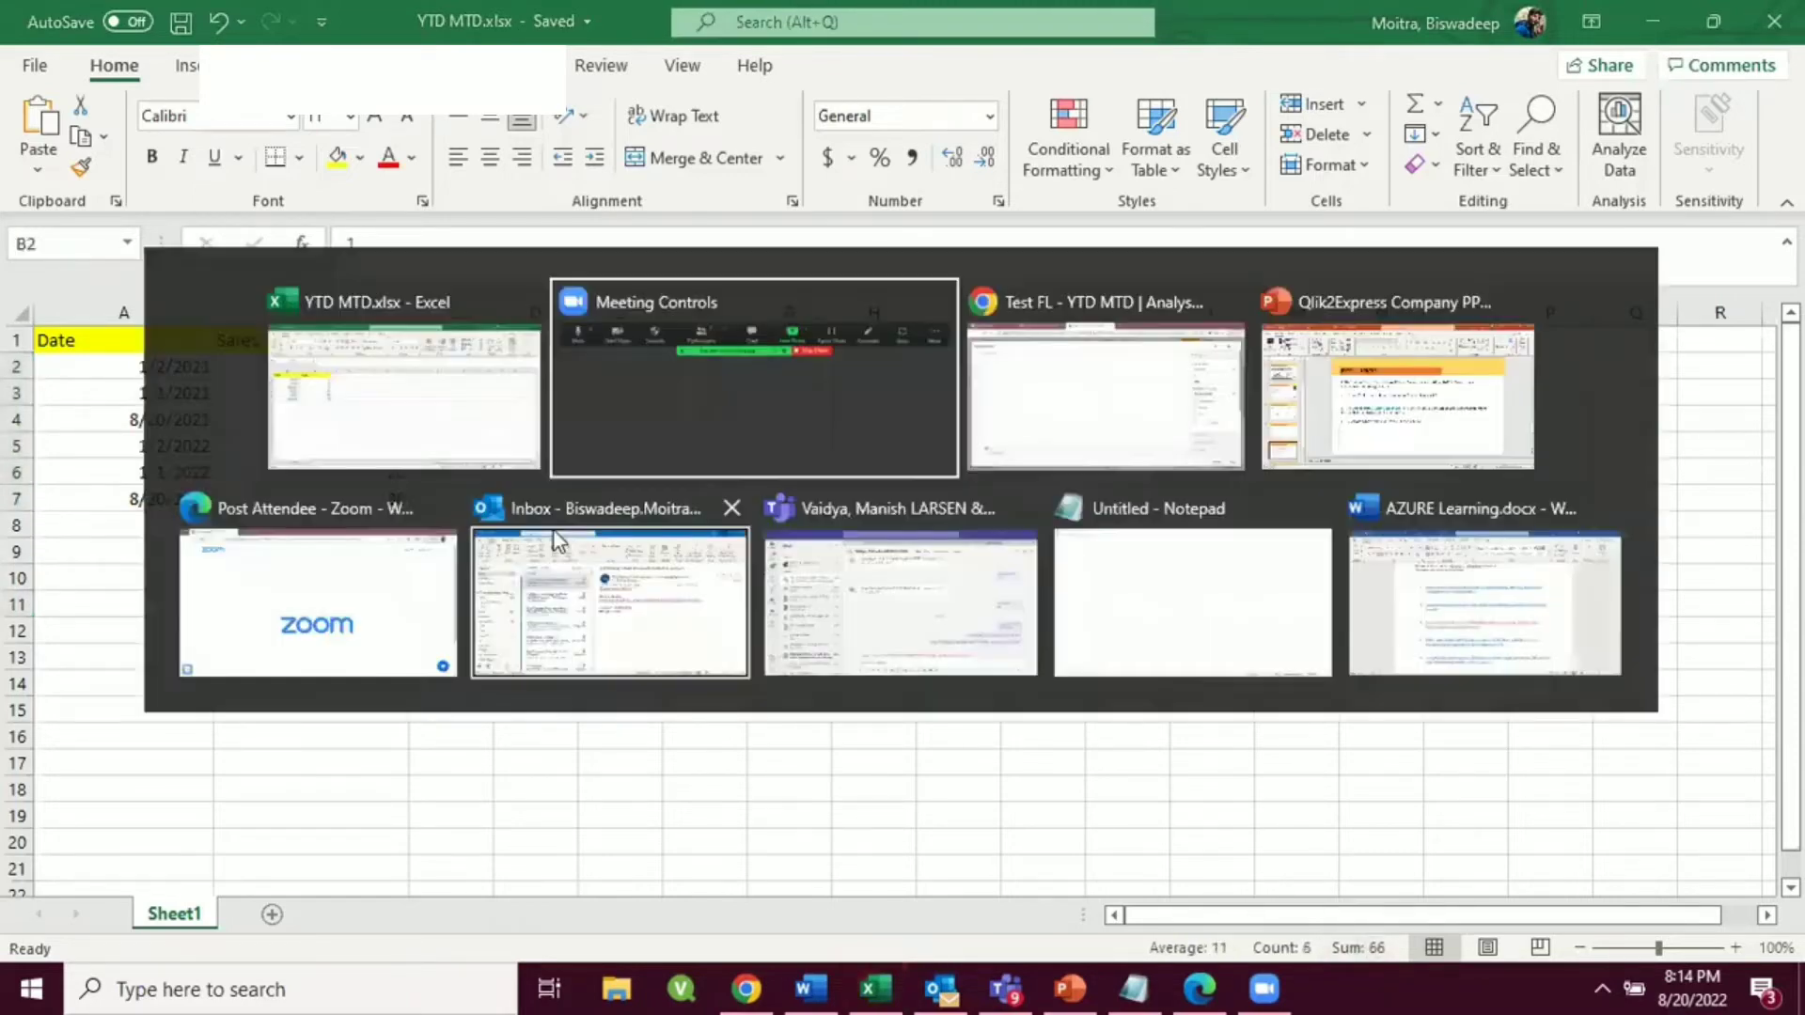
pyautogui.hotkey('alt', 'Tab')
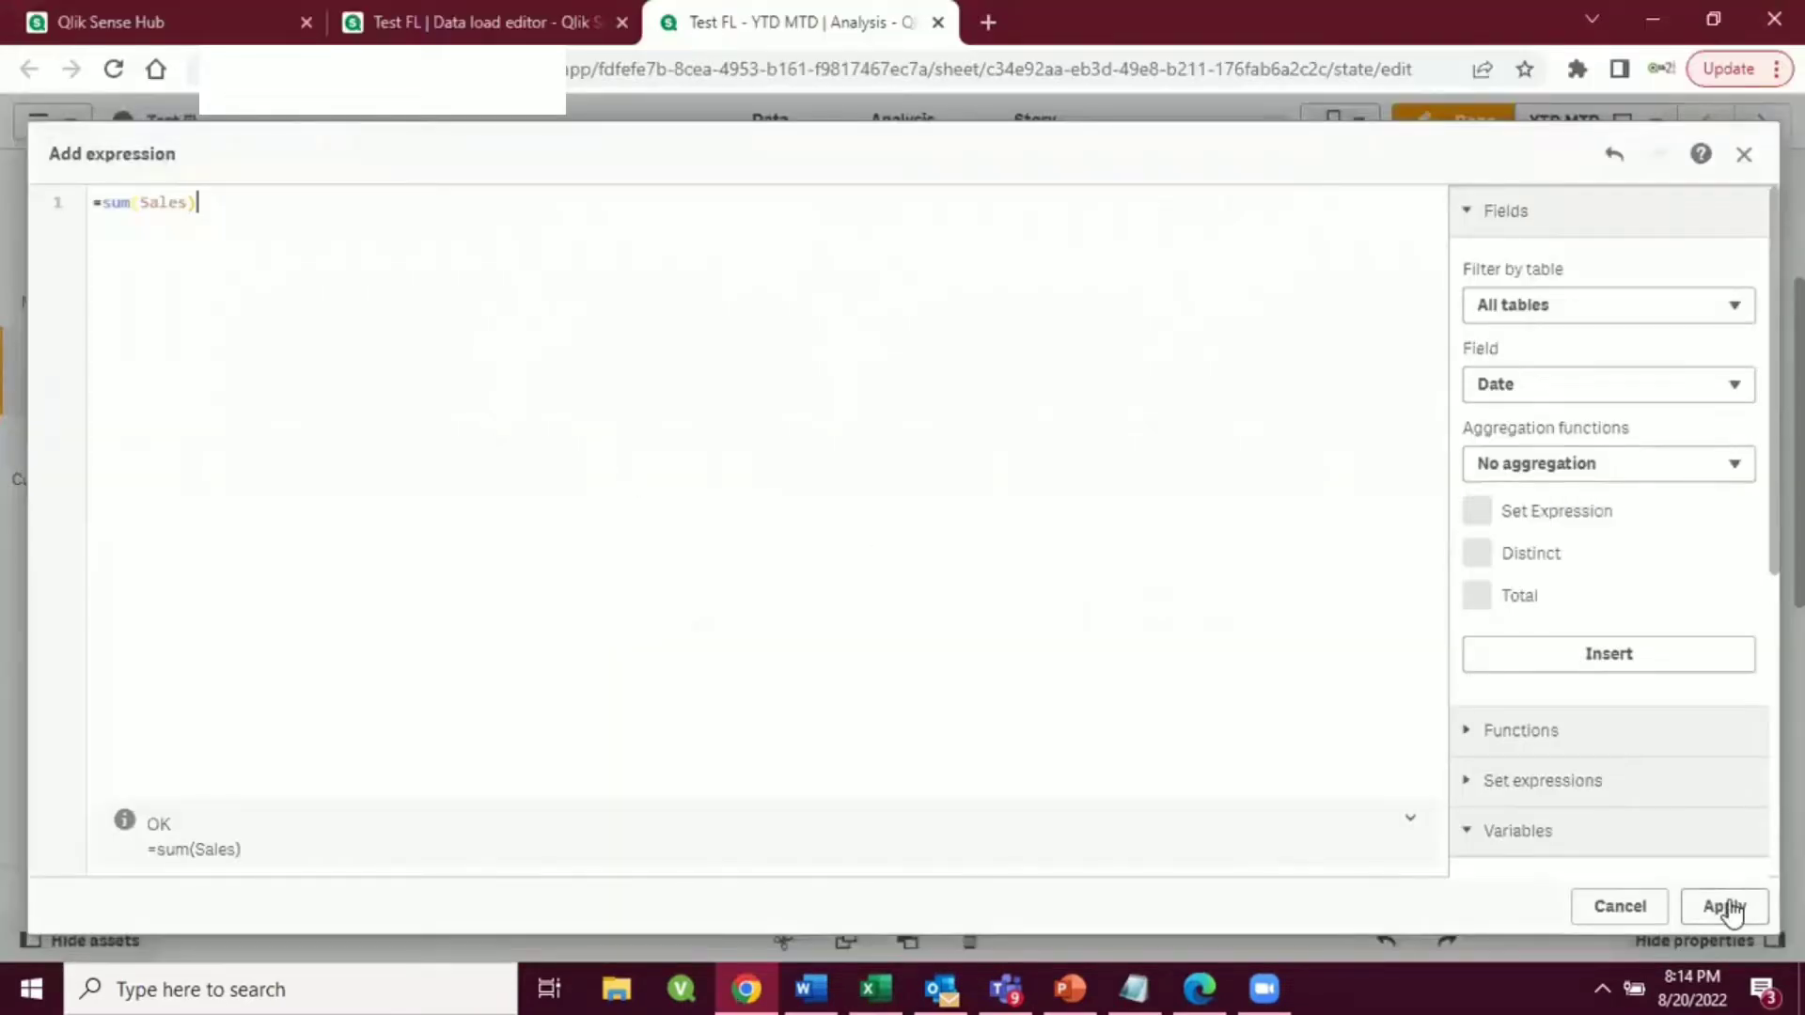
pyautogui.click(1725, 907)
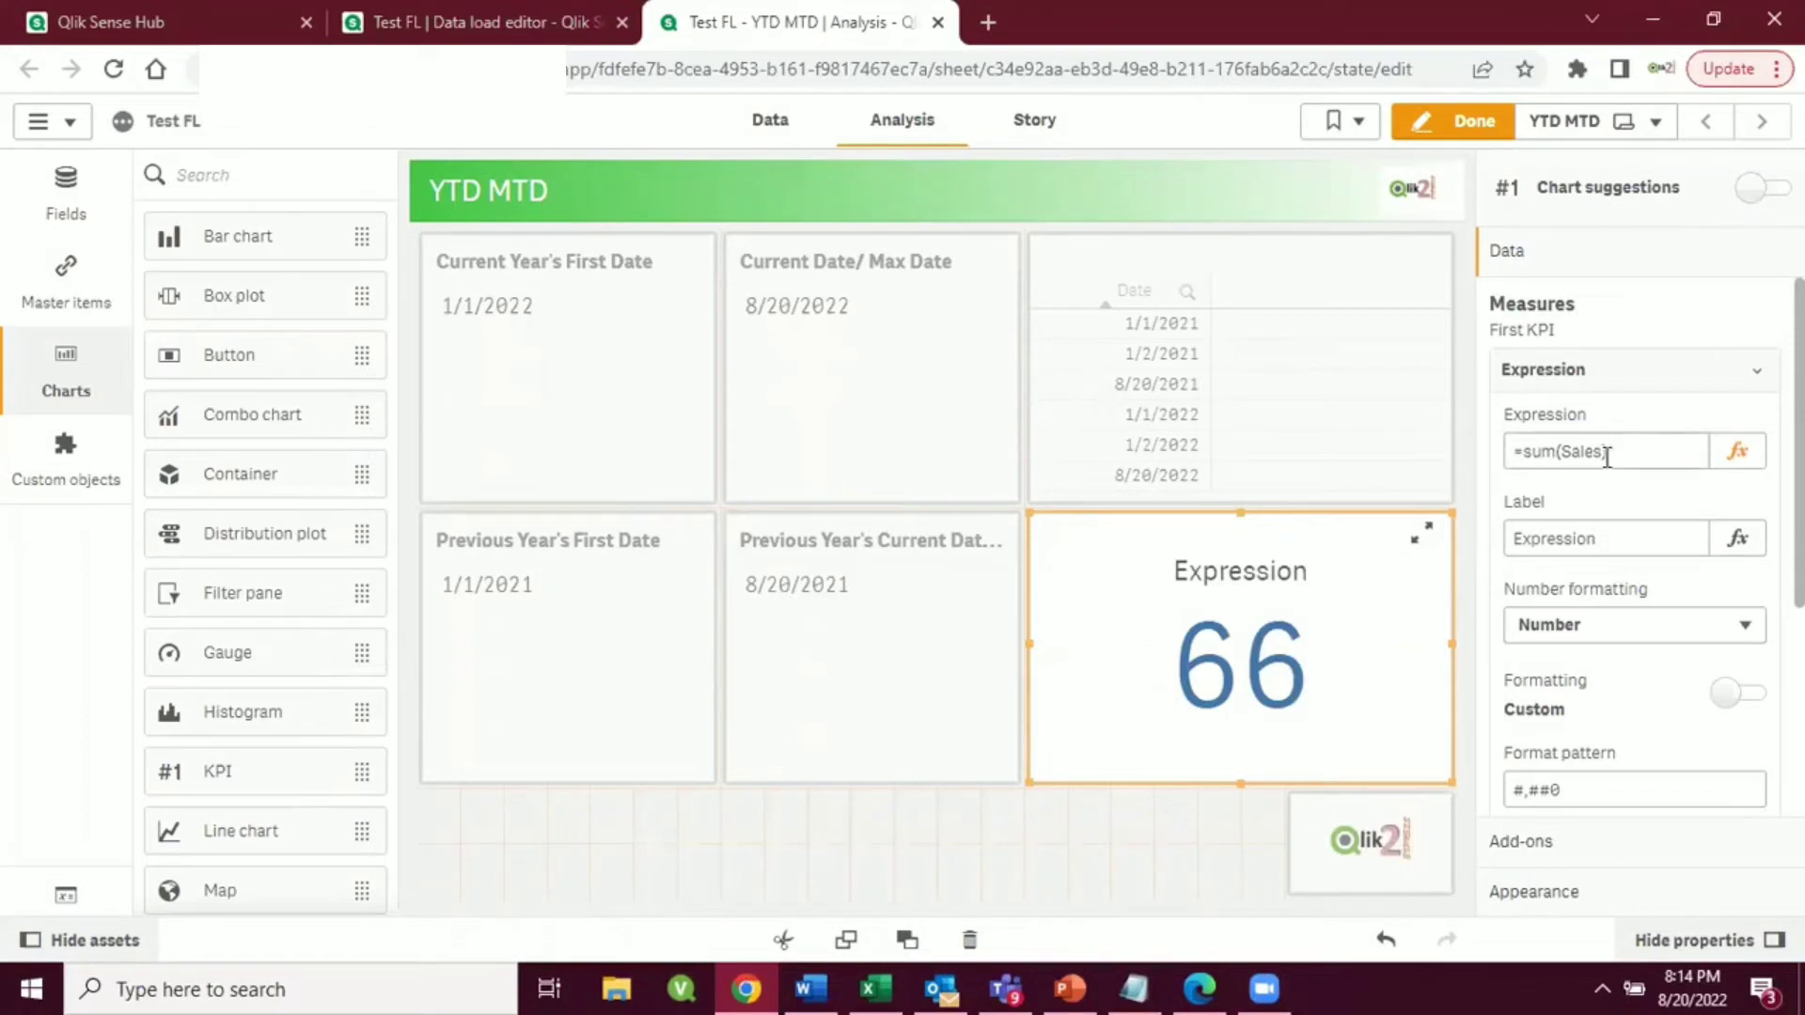
# - Reopen the KPI's expression, then switch to PowerPoint and review the 01 Jan start of the year-to-date range on the YTD and MTD slide
pyautogui.click(1741, 455)
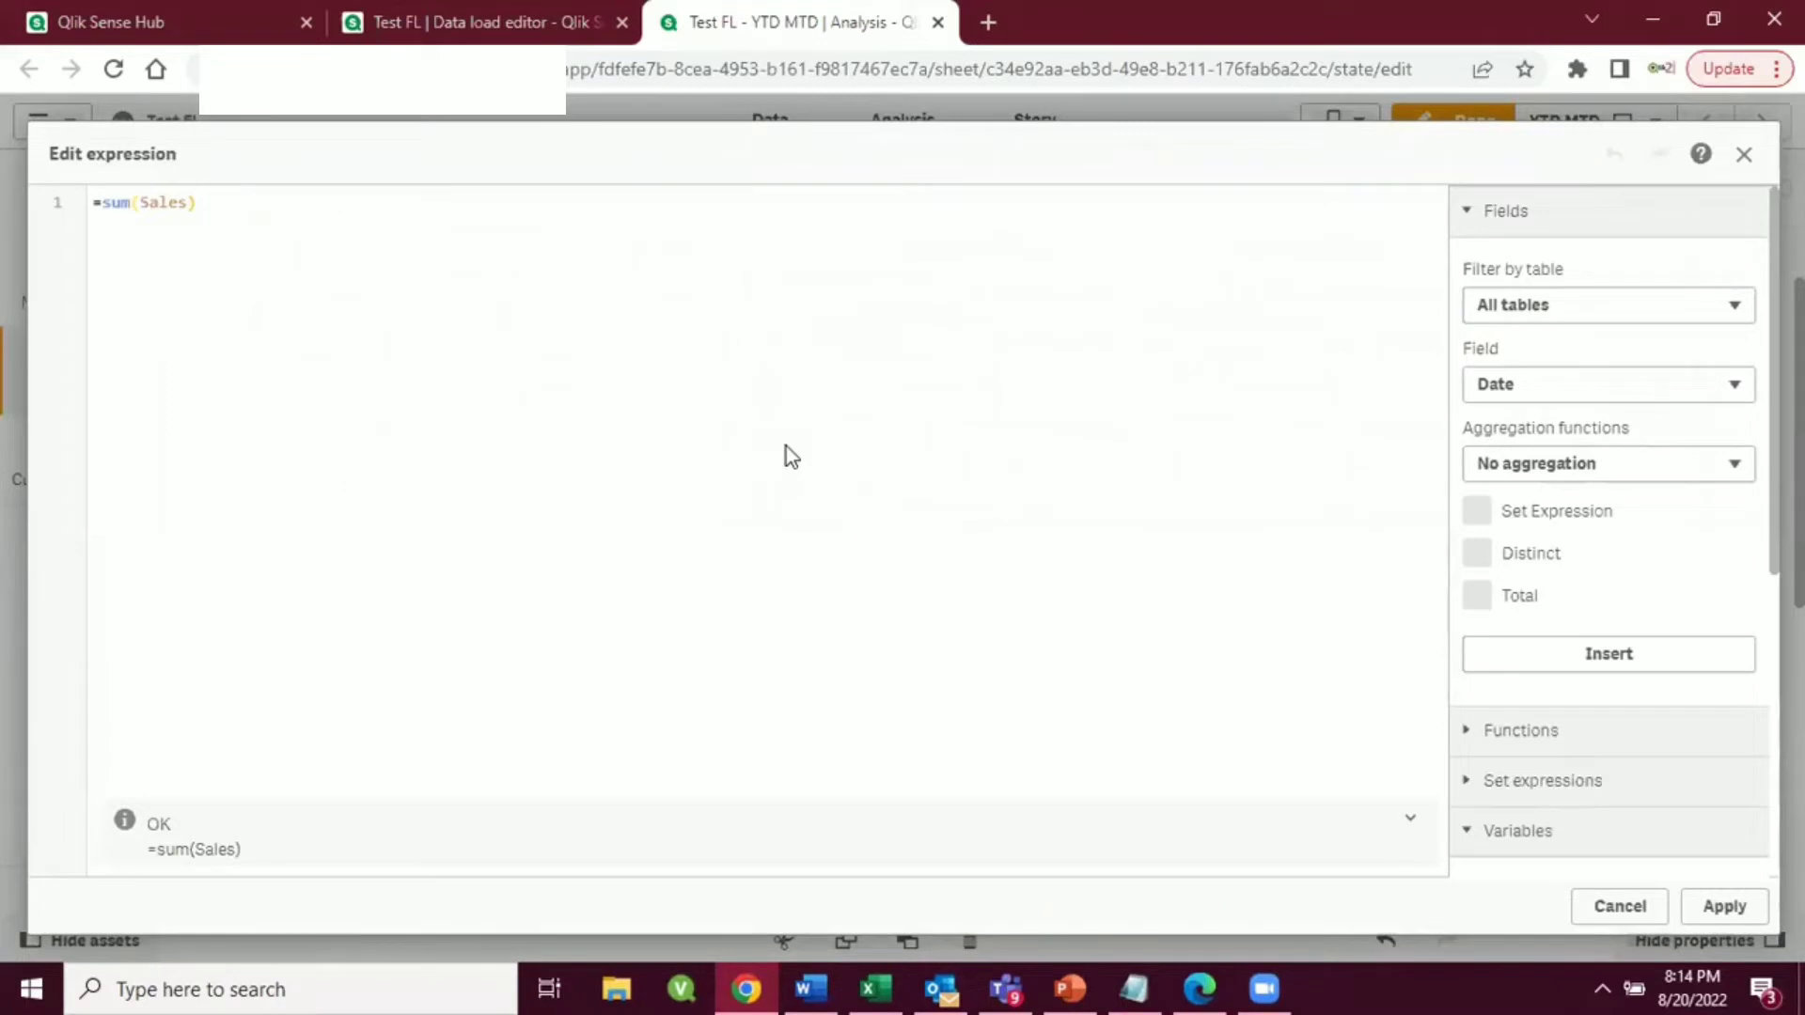
pyautogui.click(1071, 985)
pyautogui.click(72, 720)
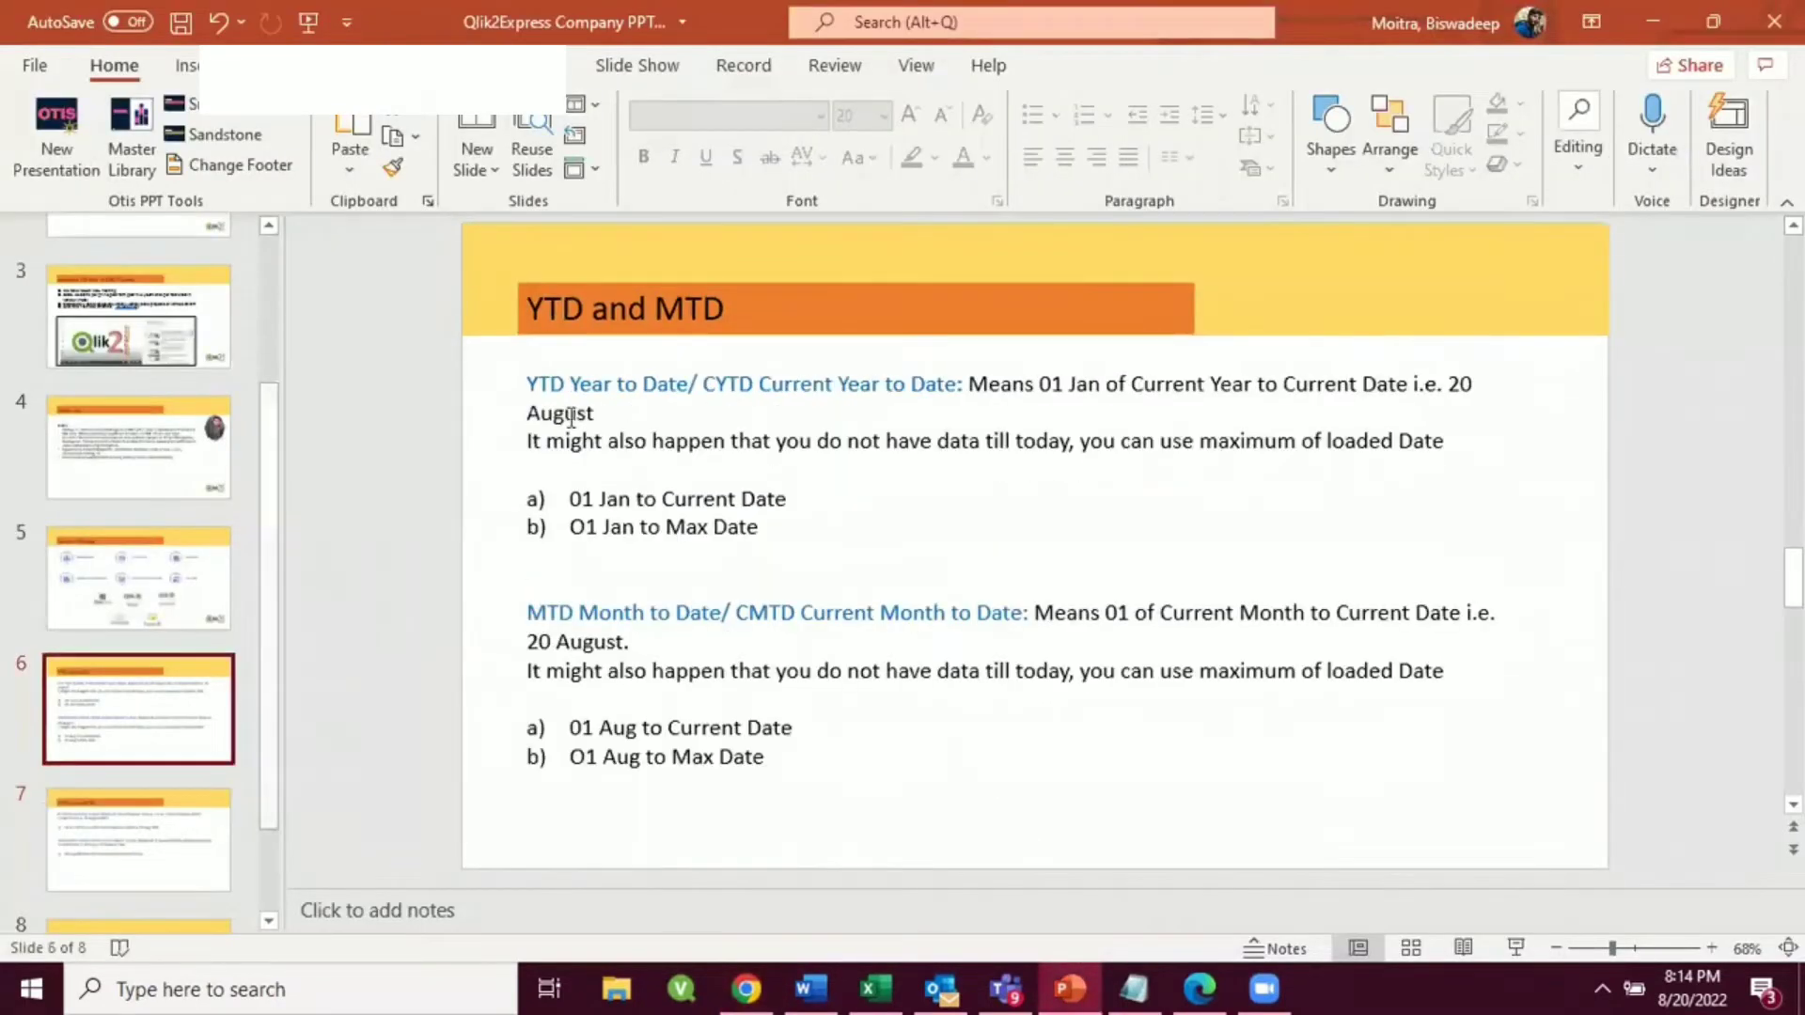
pyautogui.moveTo(569, 499); pyautogui.dragTo(622, 499)
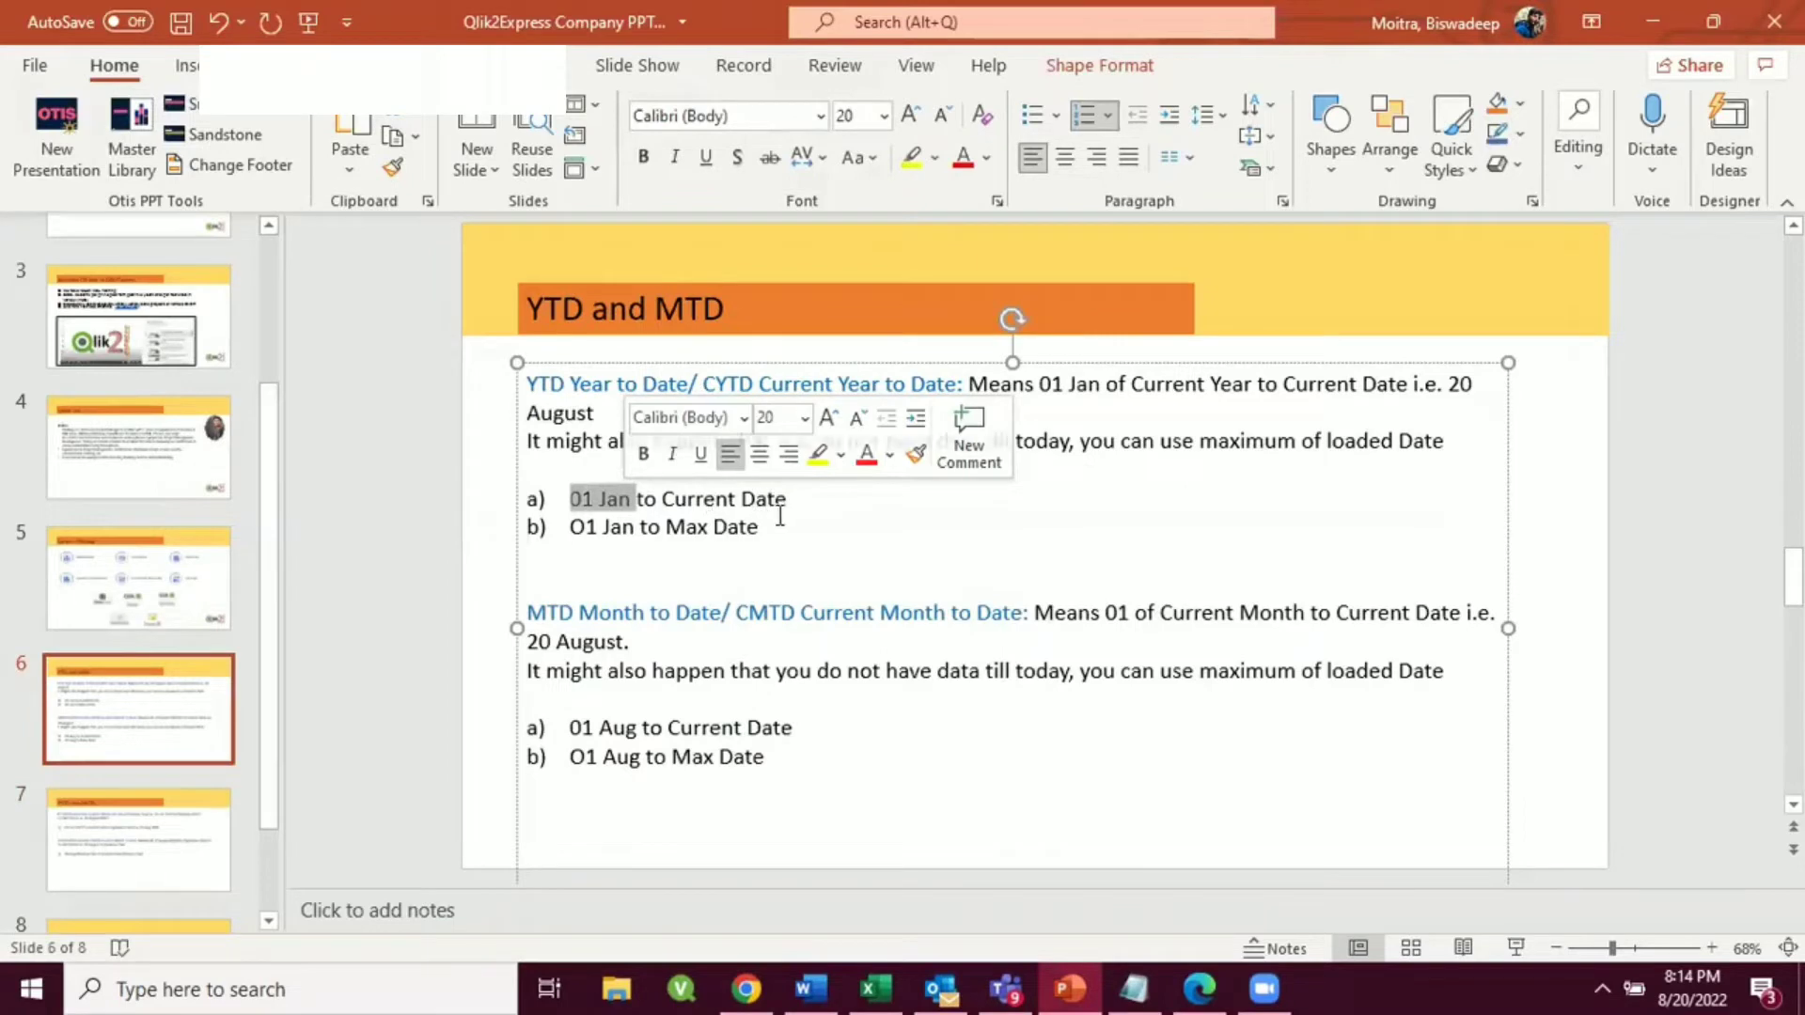
# - Switch back to Qlik Sense and insert the set modifier {<Date={""}>} before Sales inside the sum expression
pyautogui.hotkey('alt', 'Tab')
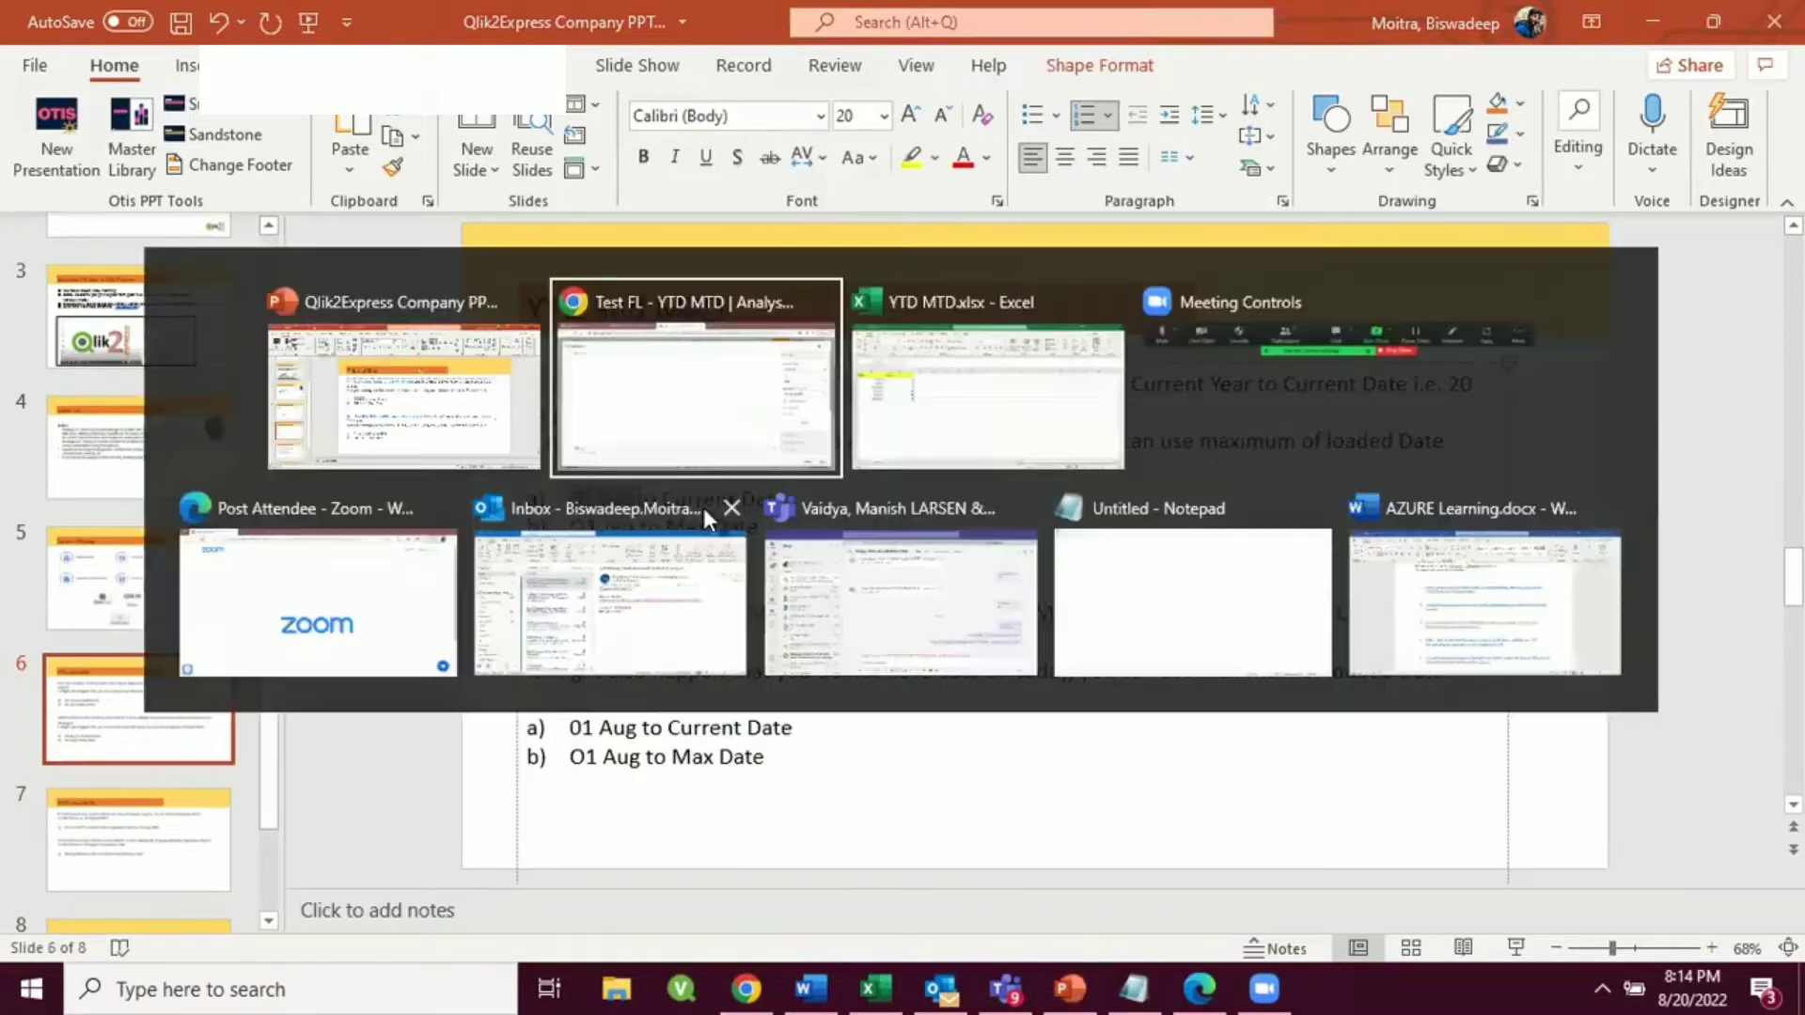
pyautogui.click(132, 202)
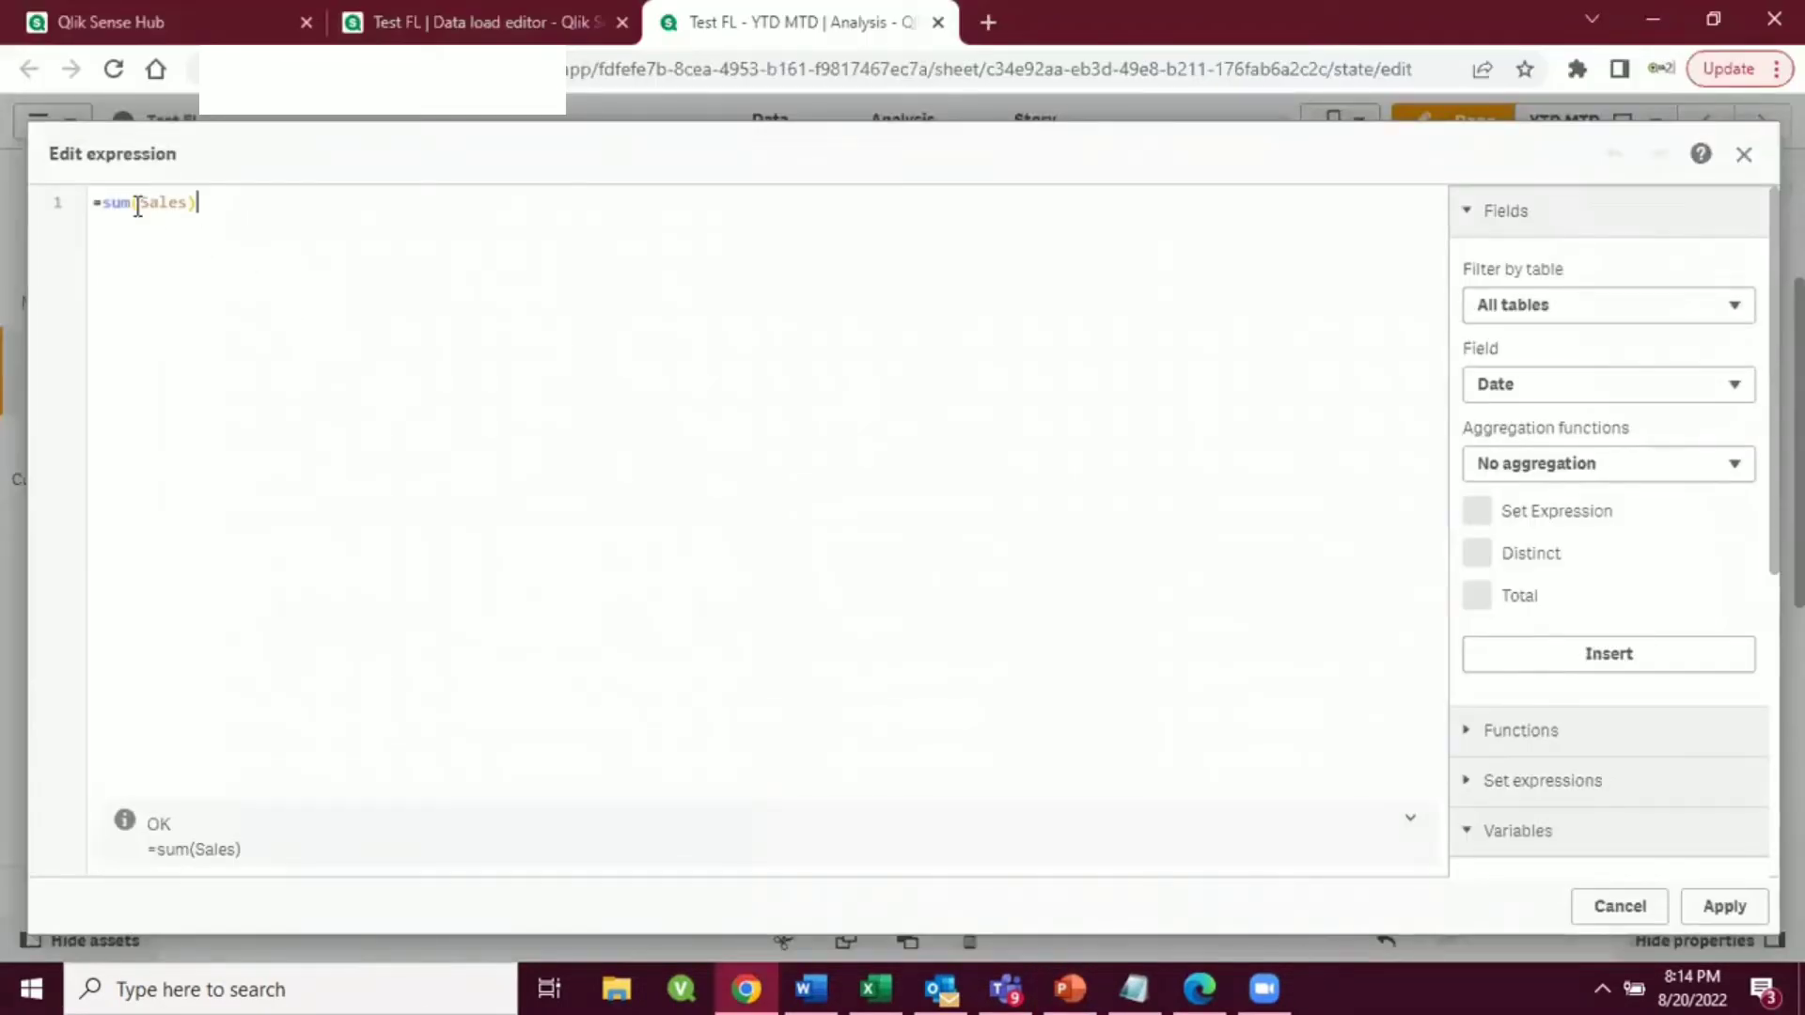
pyautogui.press('Right')
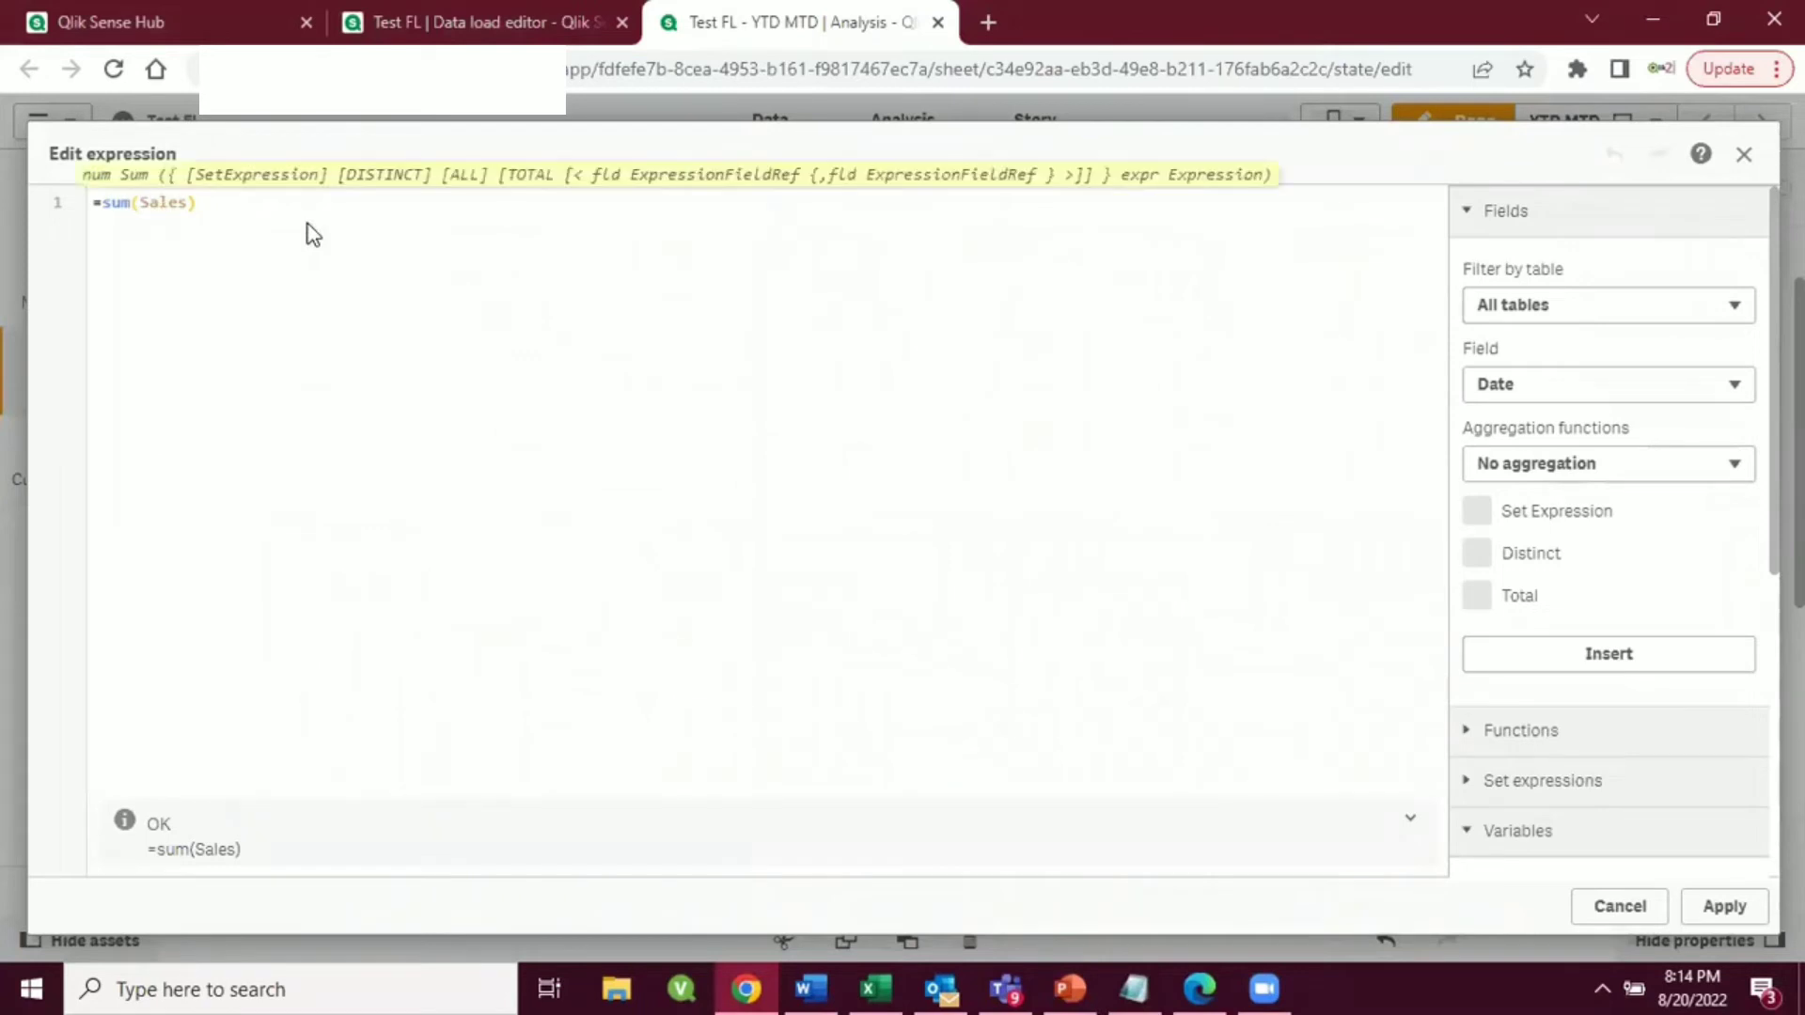
pyautogui.write('{')
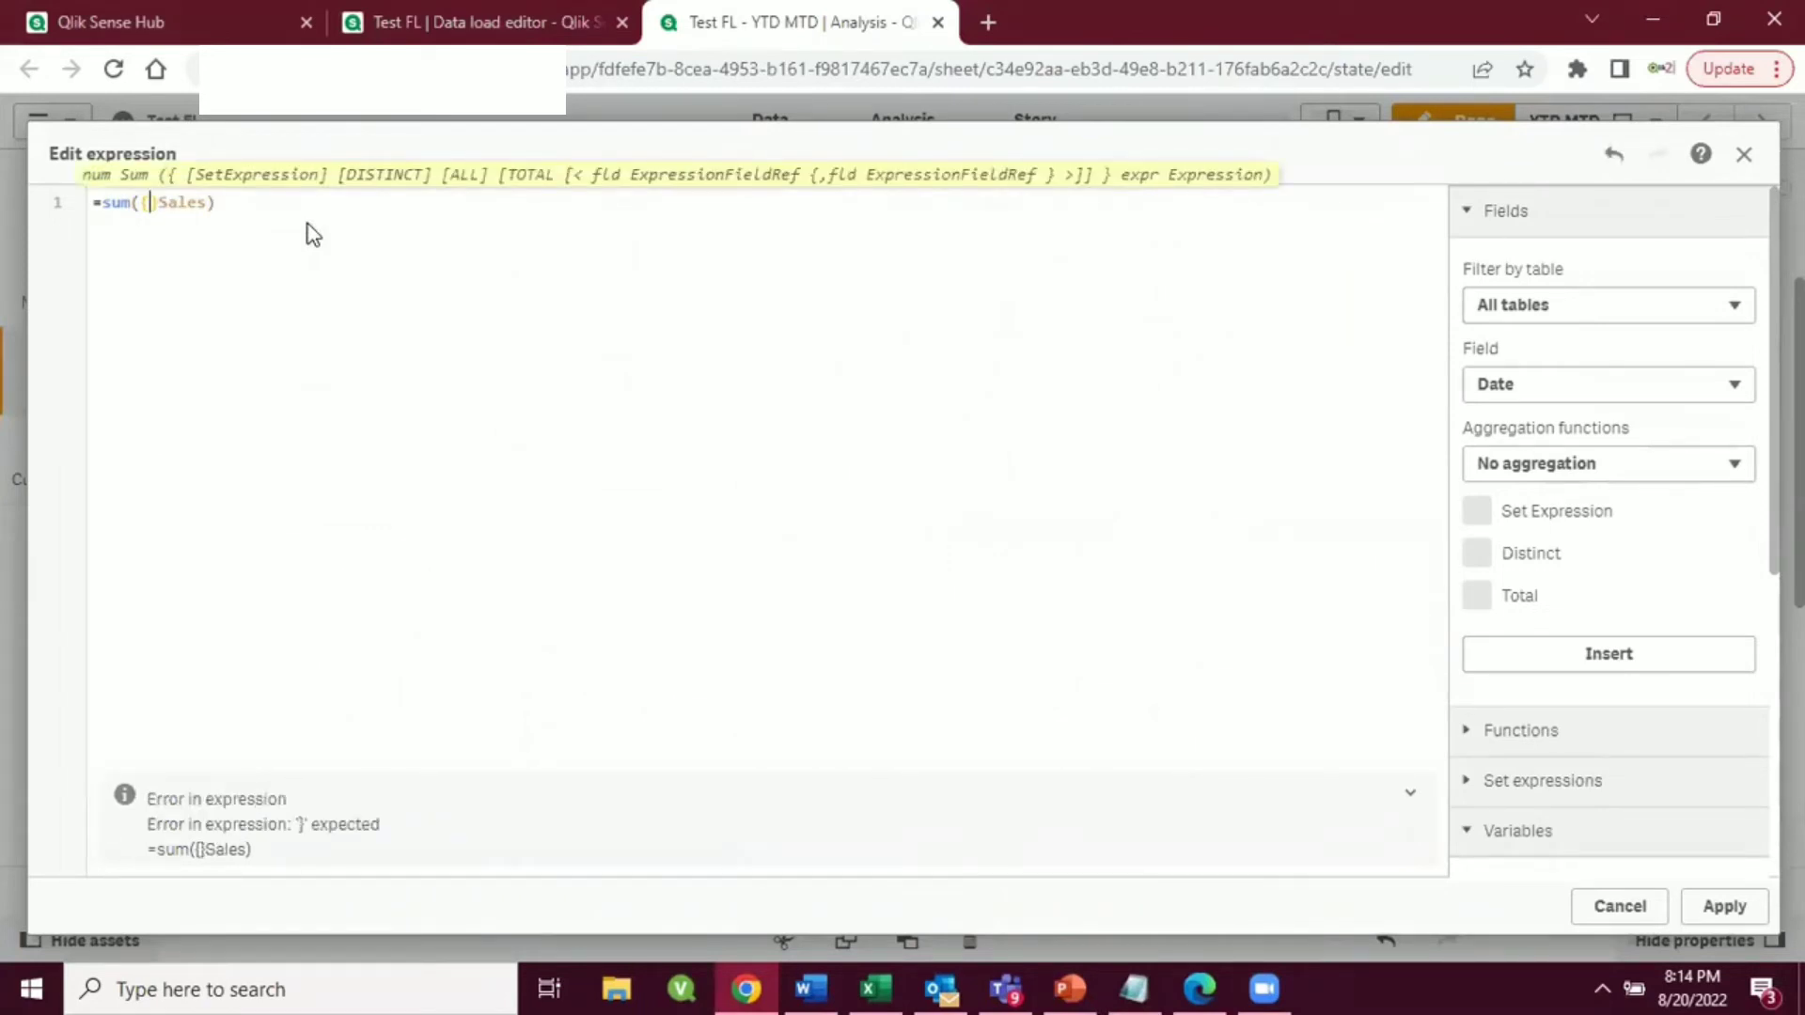
pyautogui.write('<')
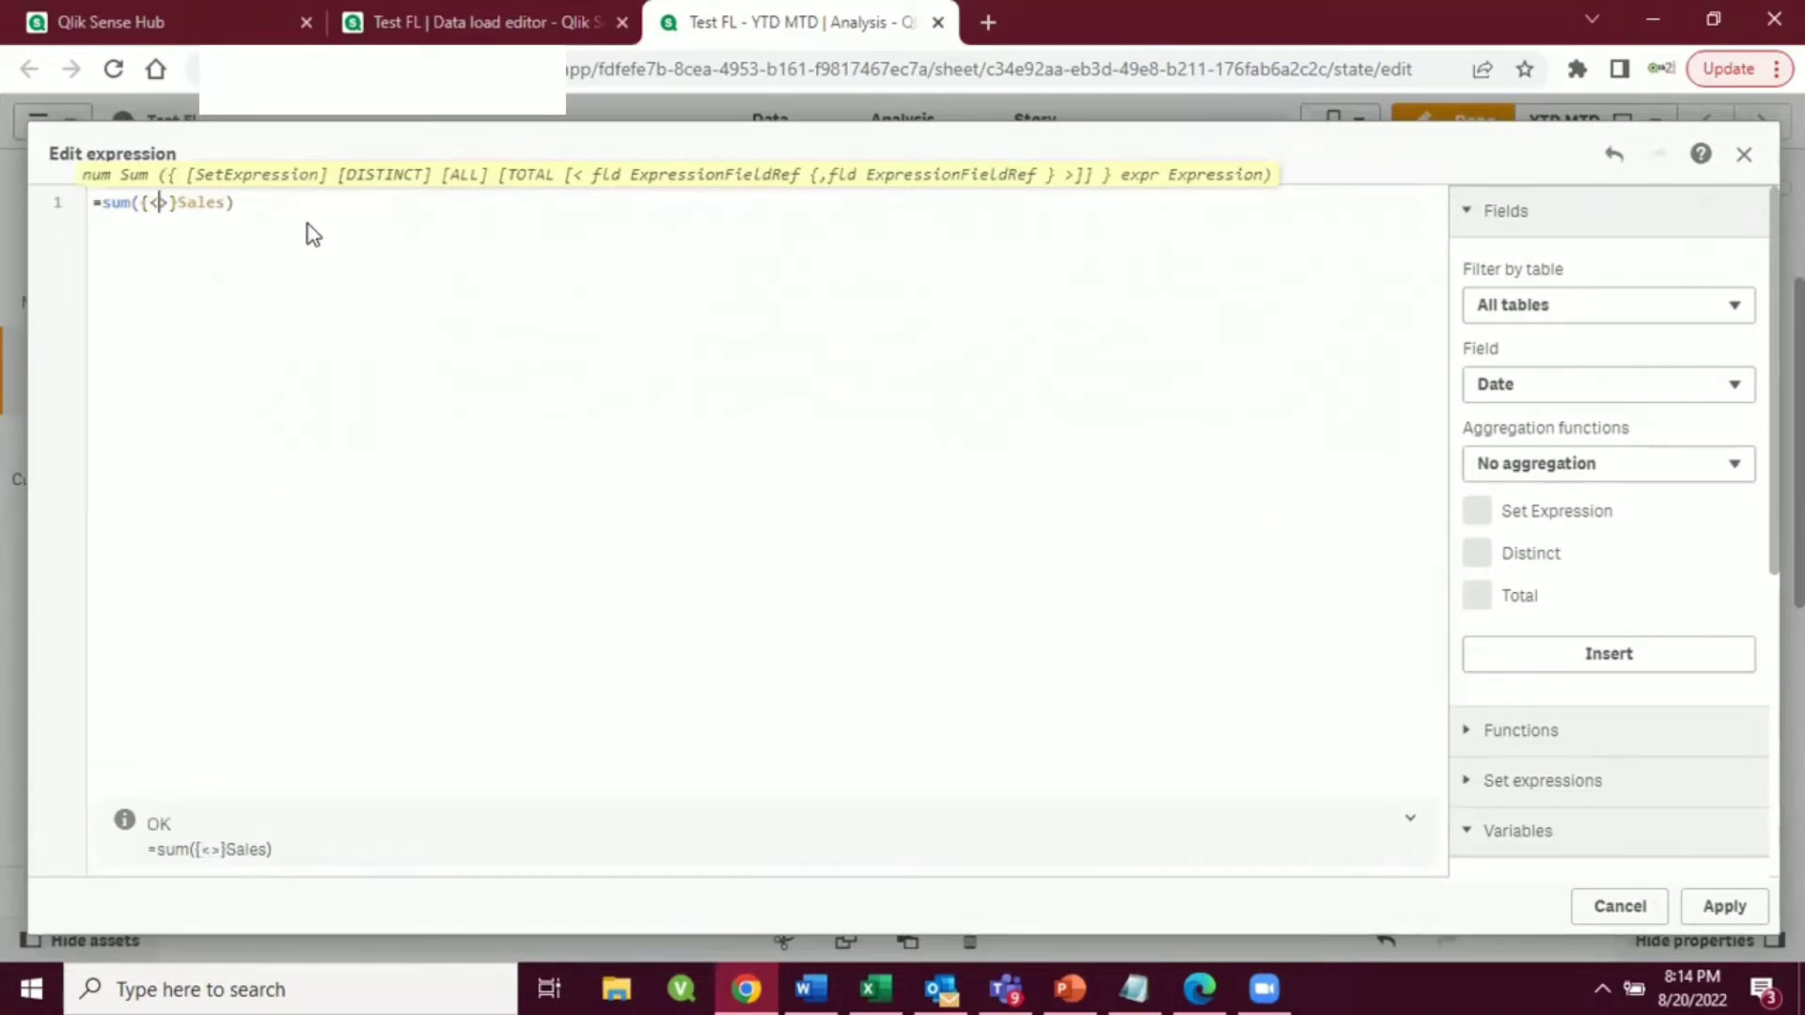
pyautogui.write('Dat')
pyautogui.click(310, 233)
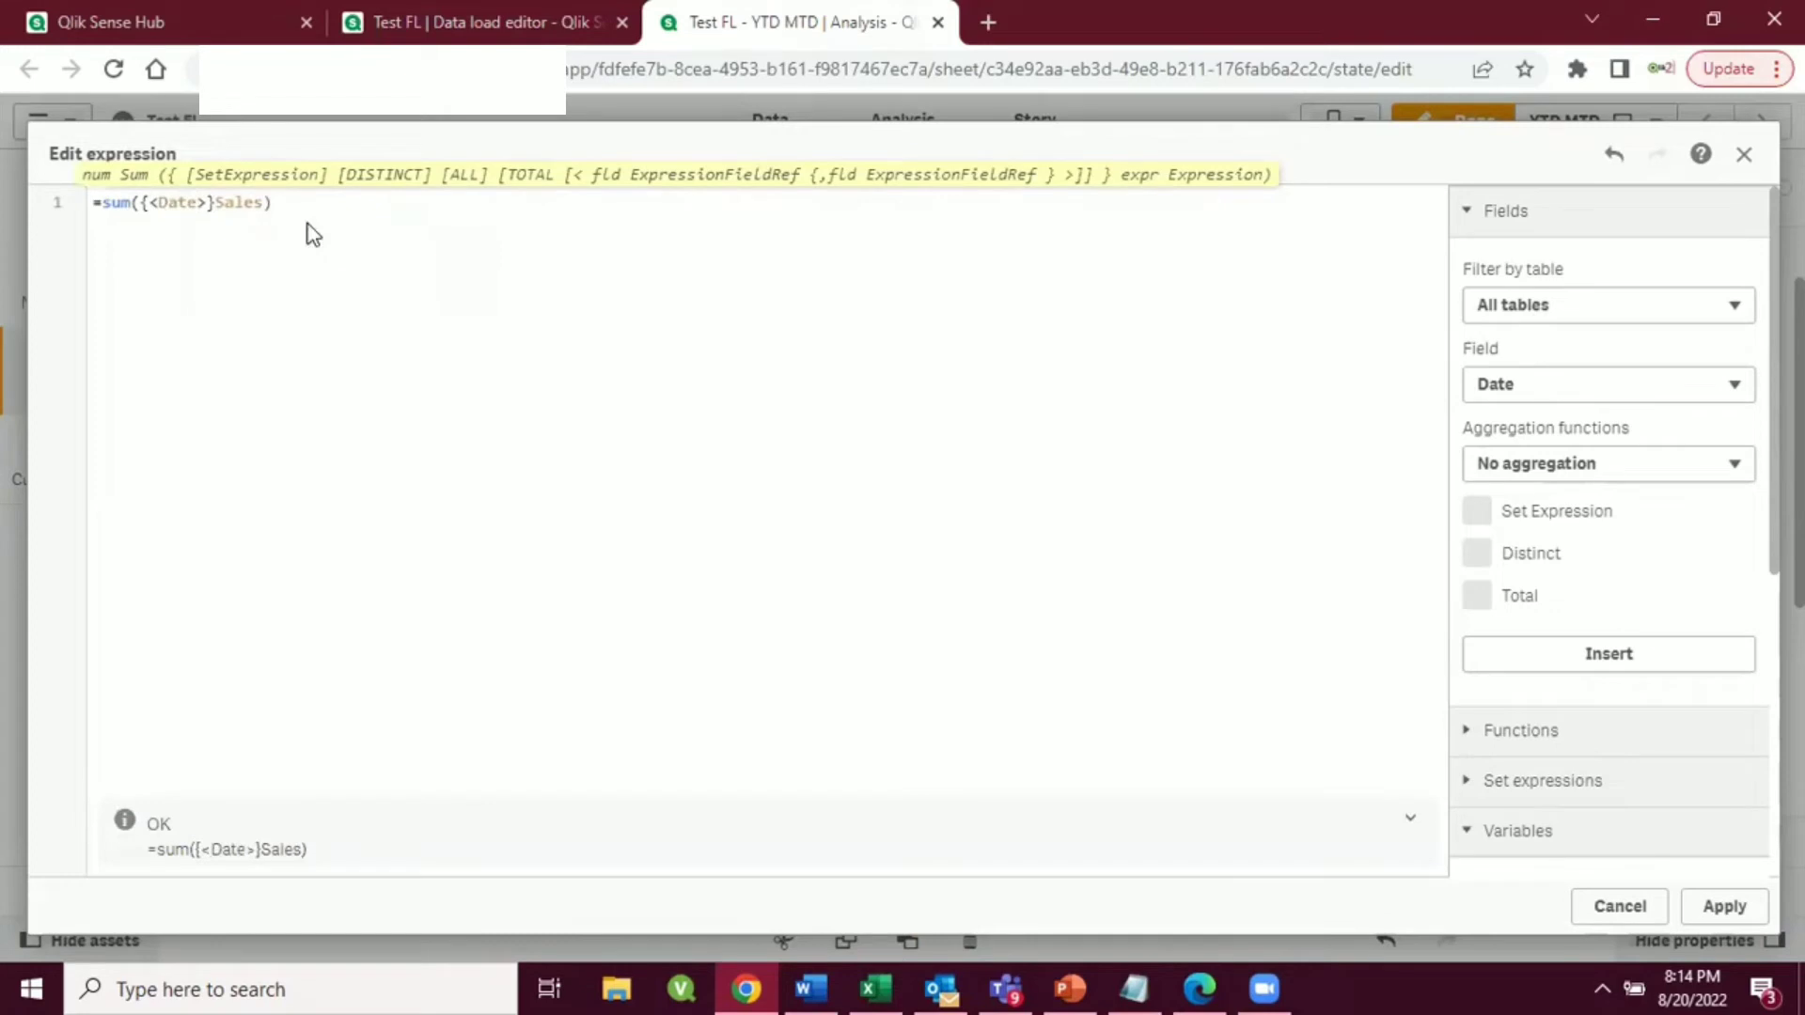
pyautogui.write('={}')
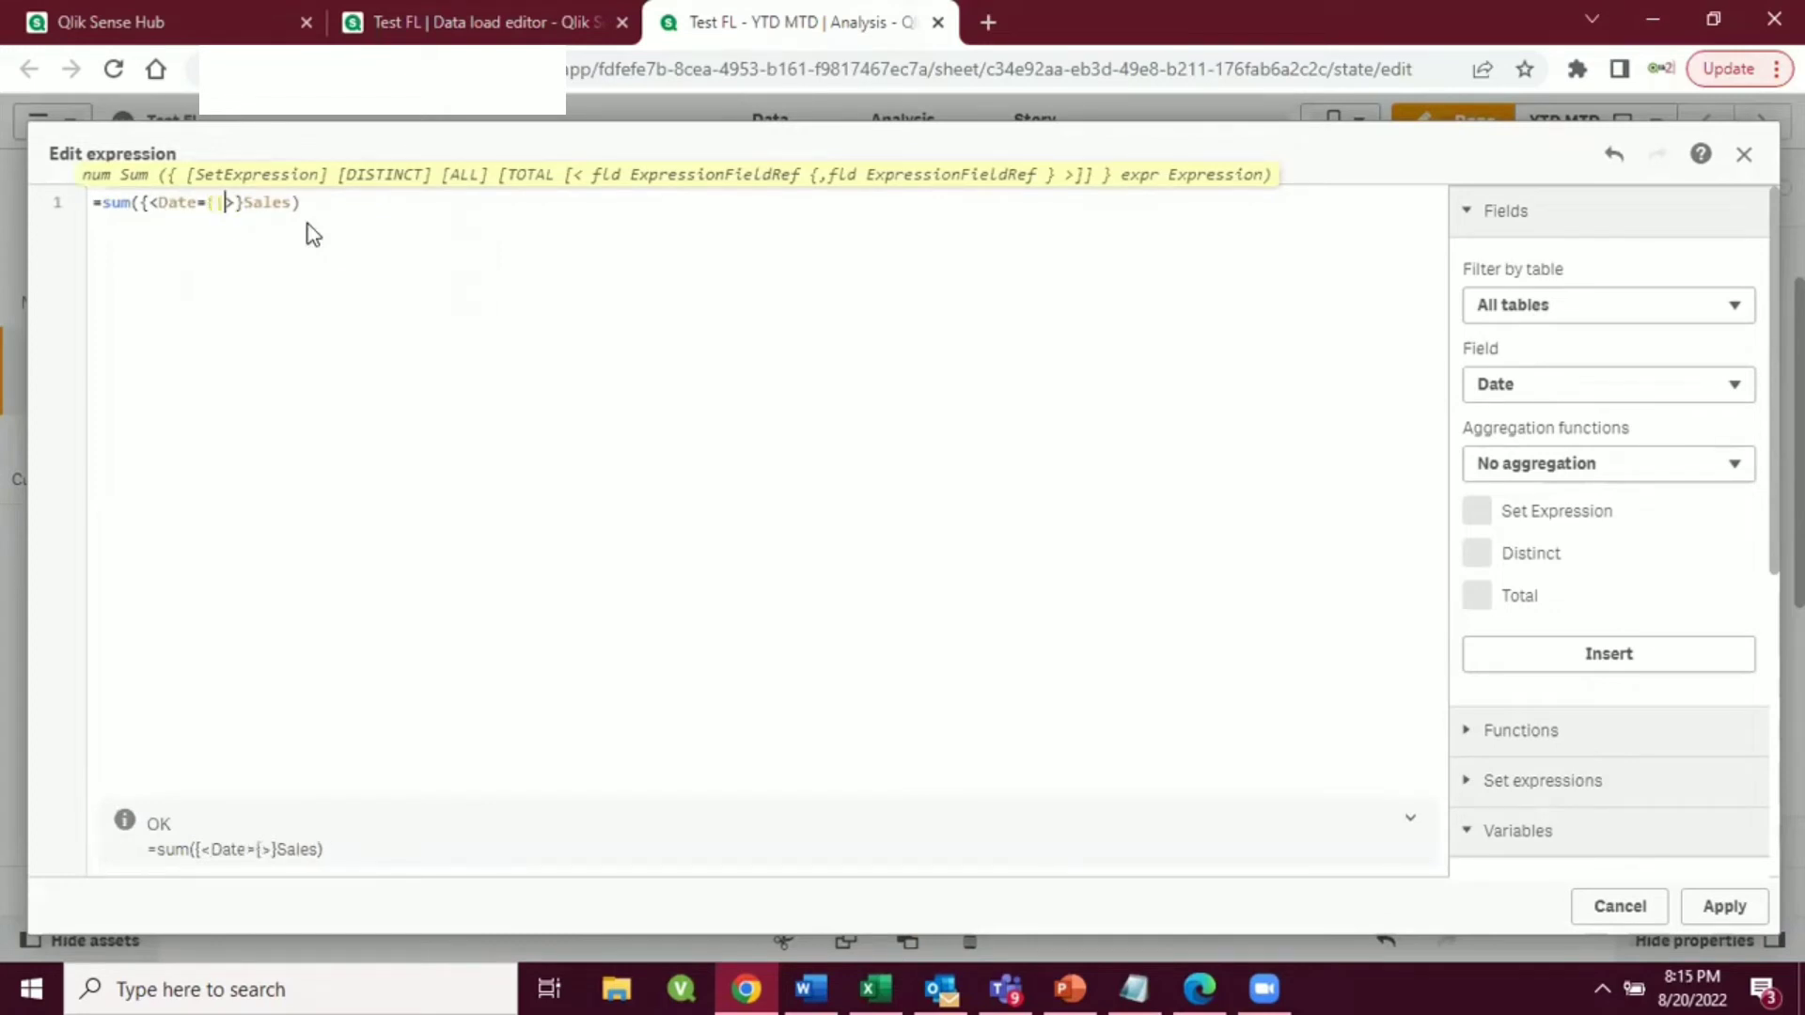
pyautogui.press('Left')
pyautogui.write('""')
pyautogui.press('Left')
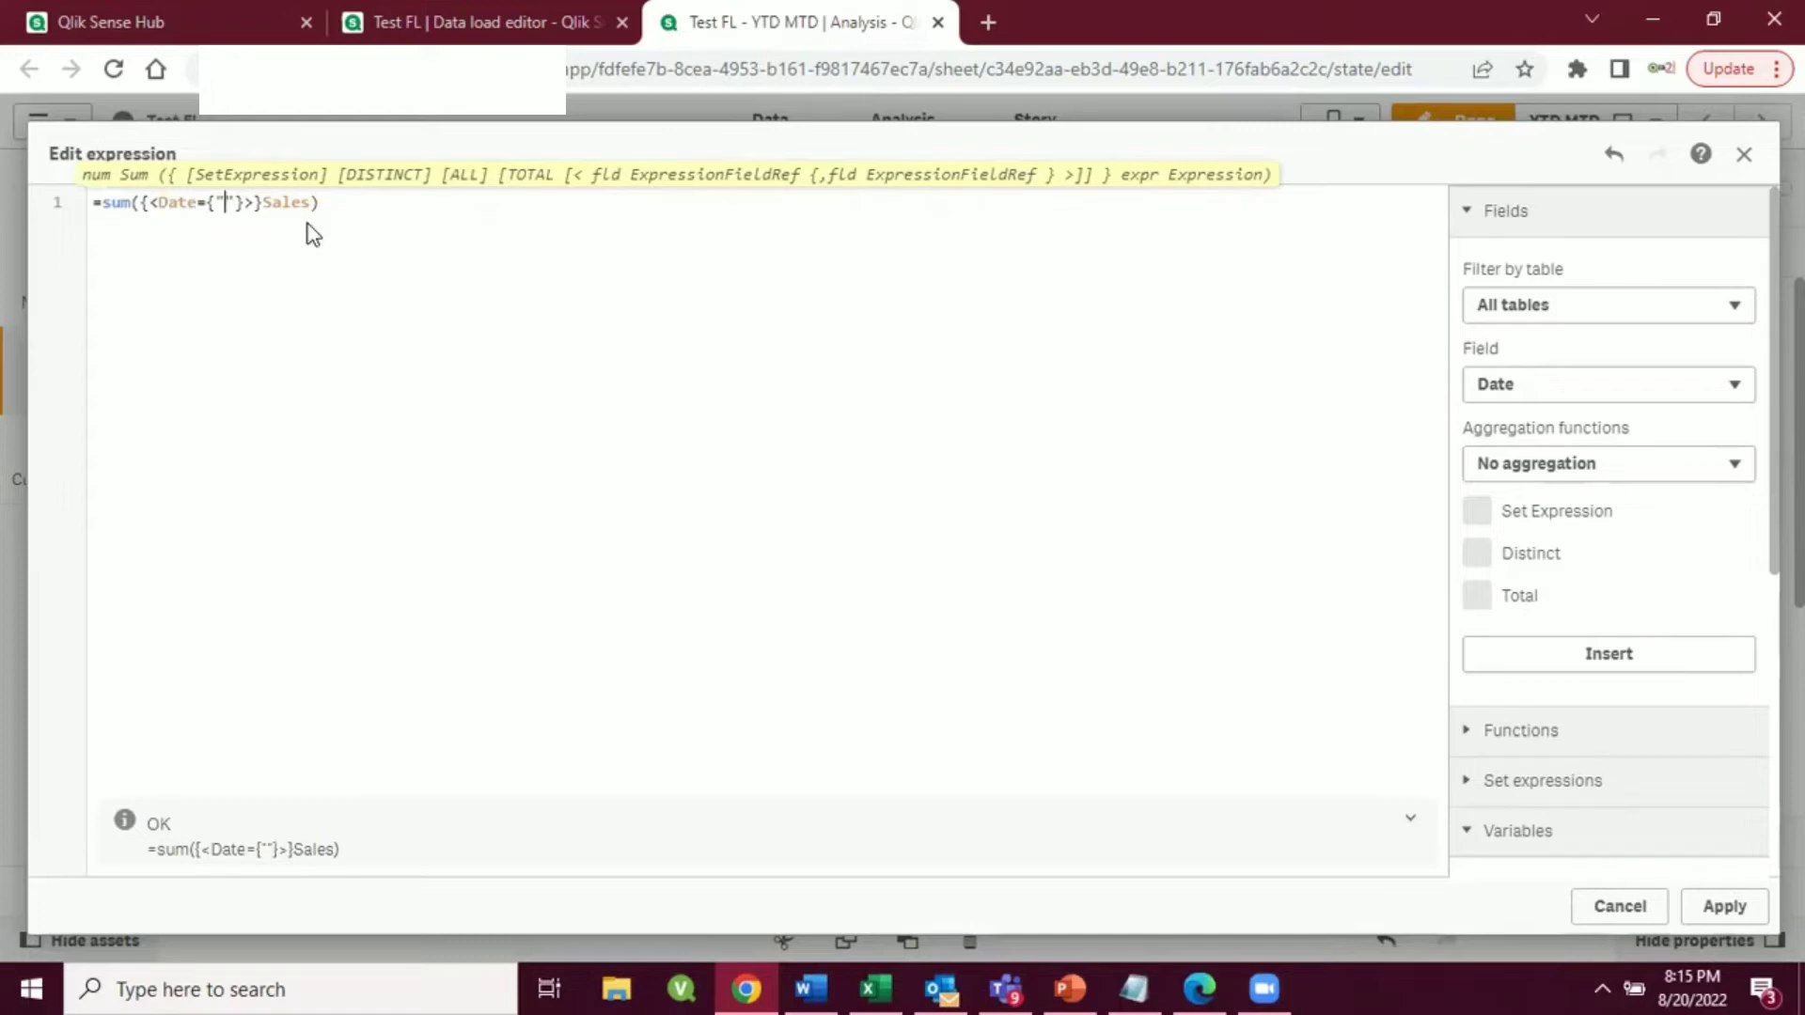
# - Recheck the 01 Jan start date on the PowerPoint slide, then add >=() between the Date modifier's quotes in the Qlik Sense expression
pyautogui.hotkey('alt', 'Tab')
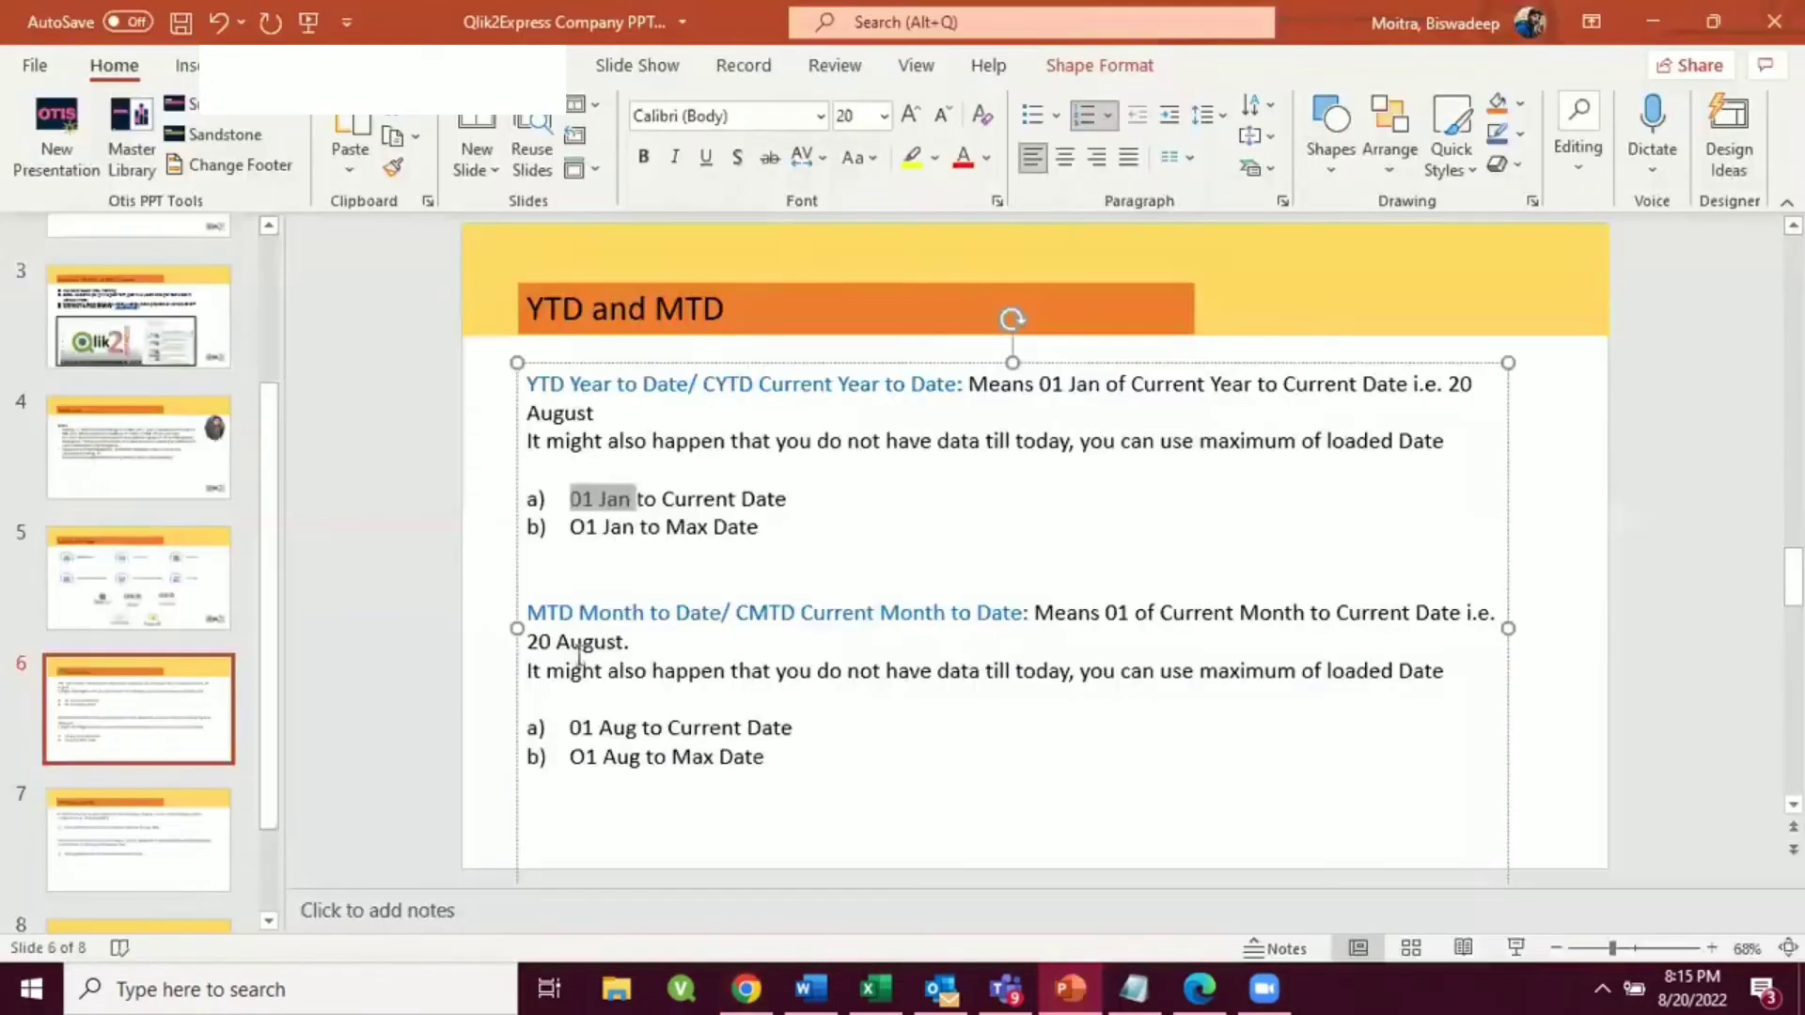
pyautogui.click(594, 498)
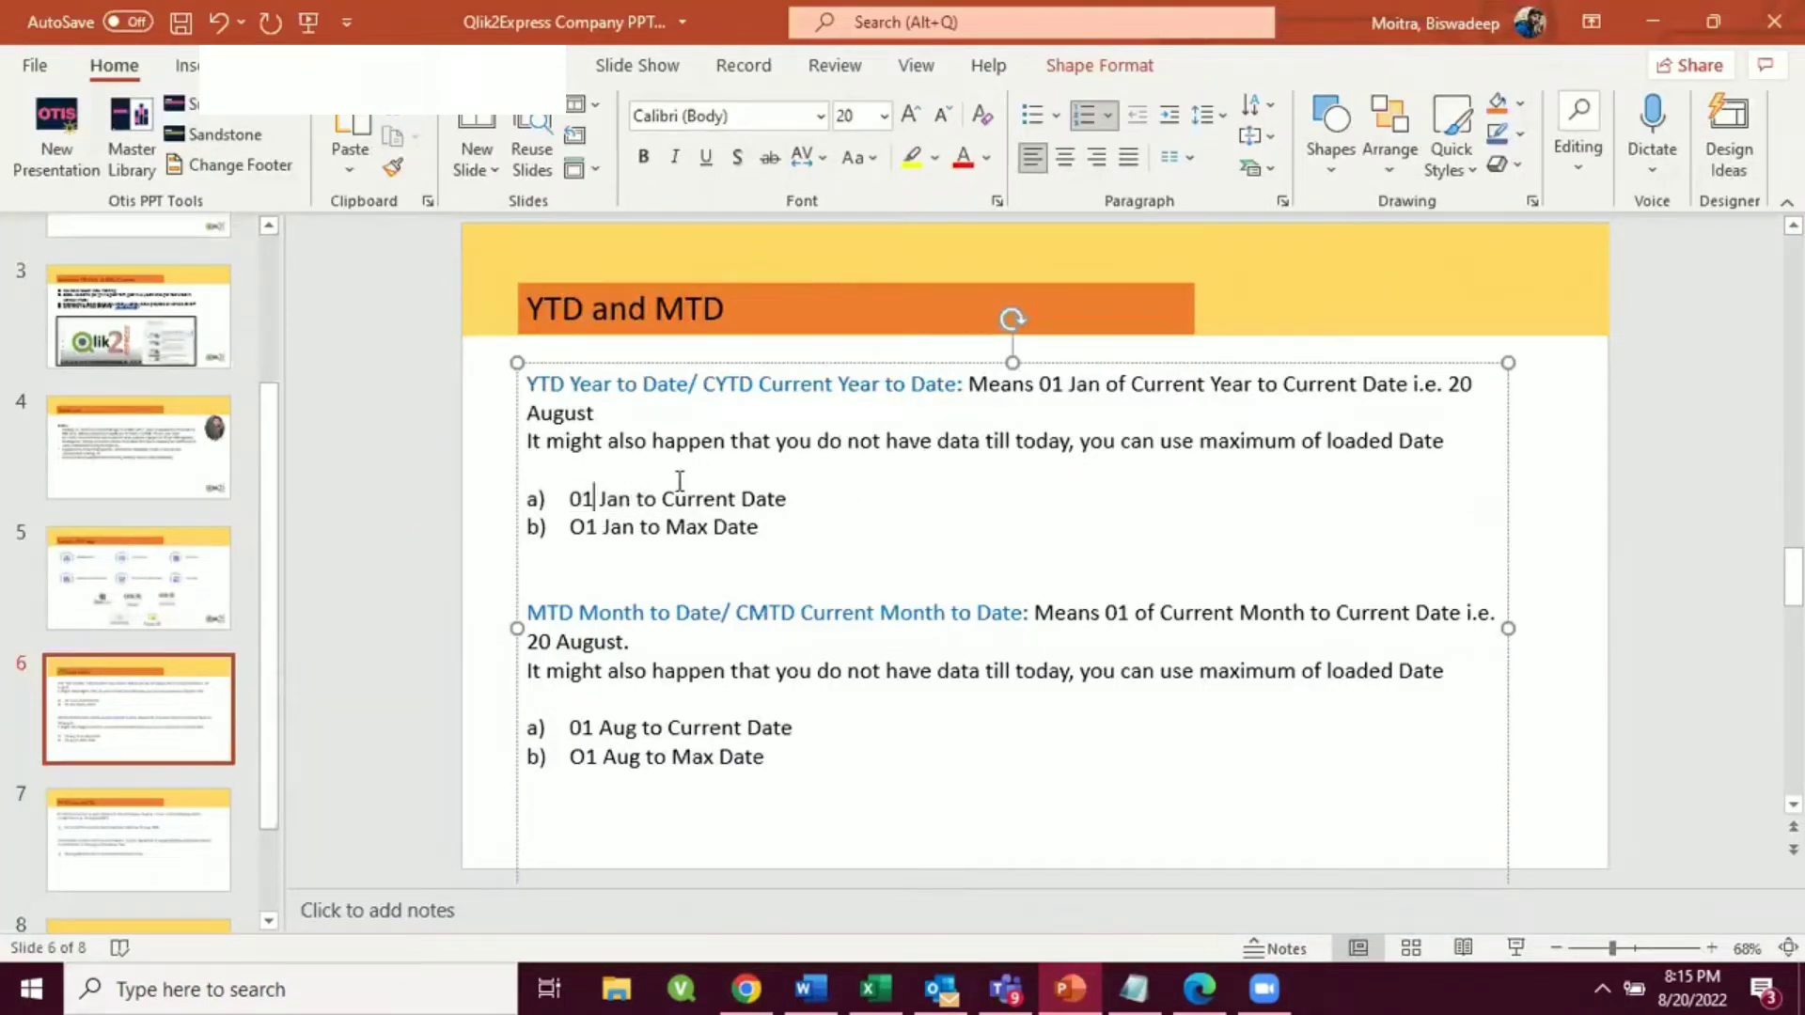
pyautogui.hotkey('alt', 'Tab')
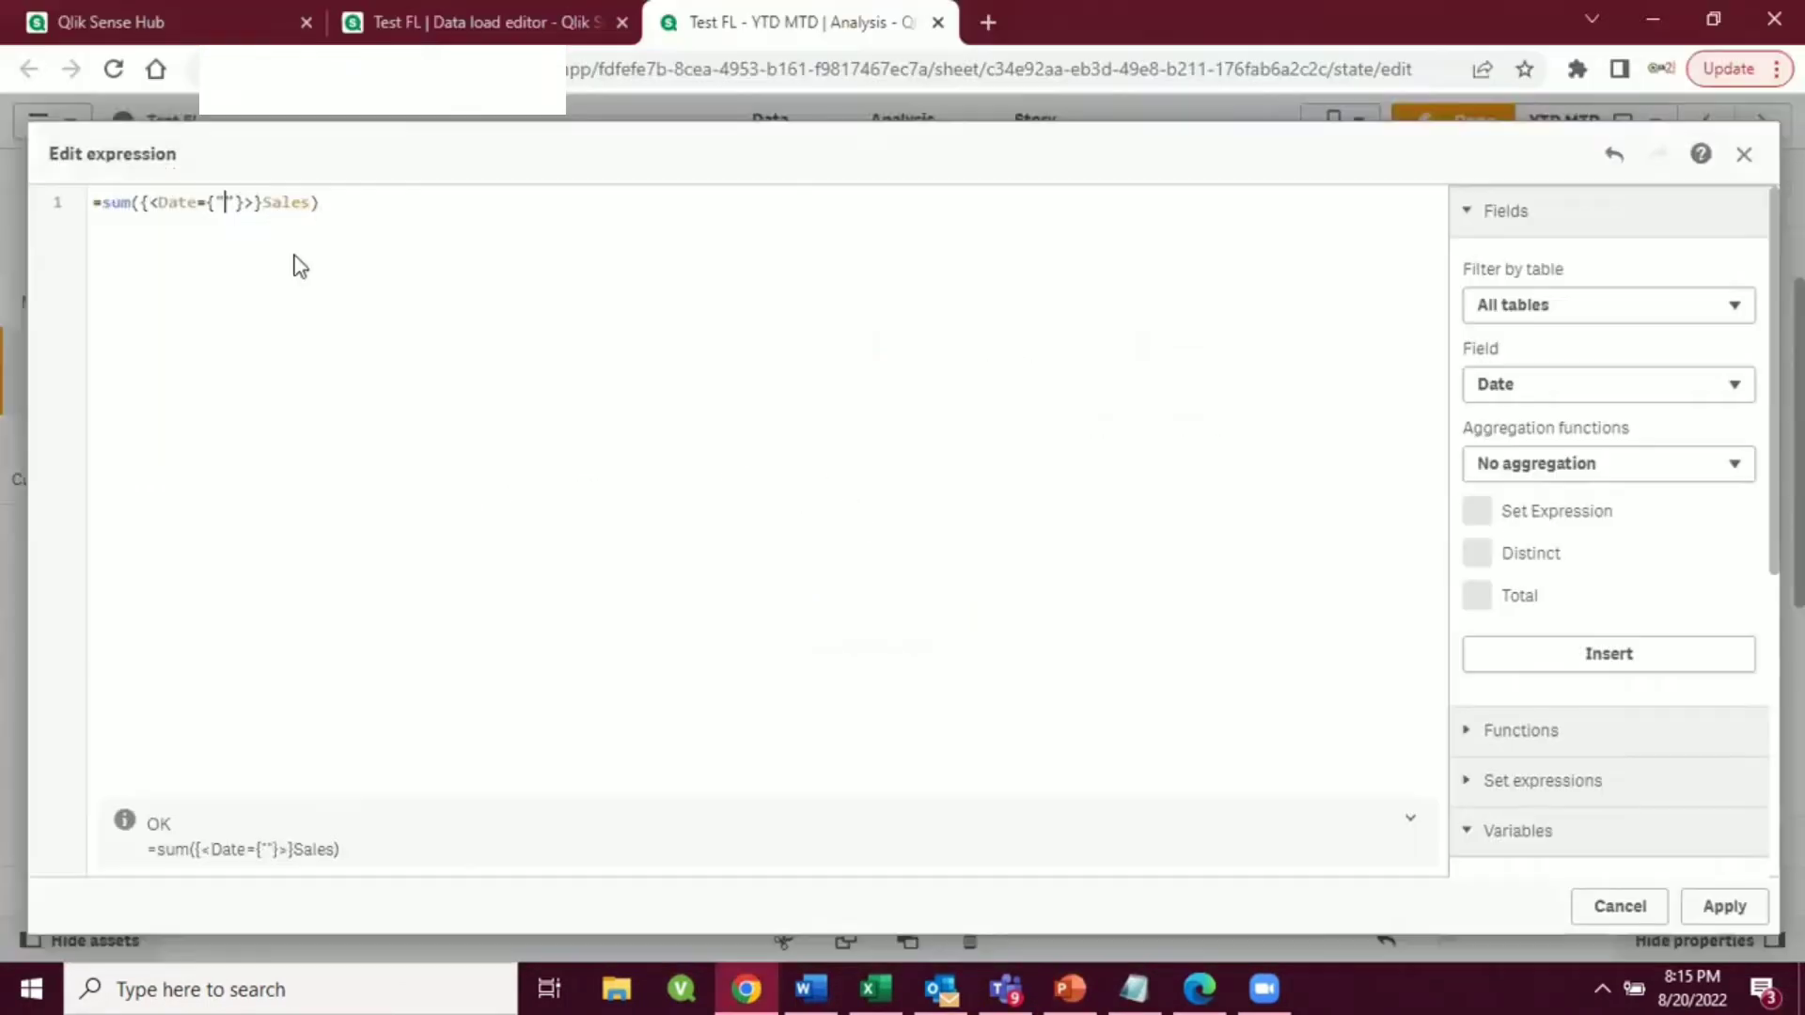
pyautogui.write('>=')
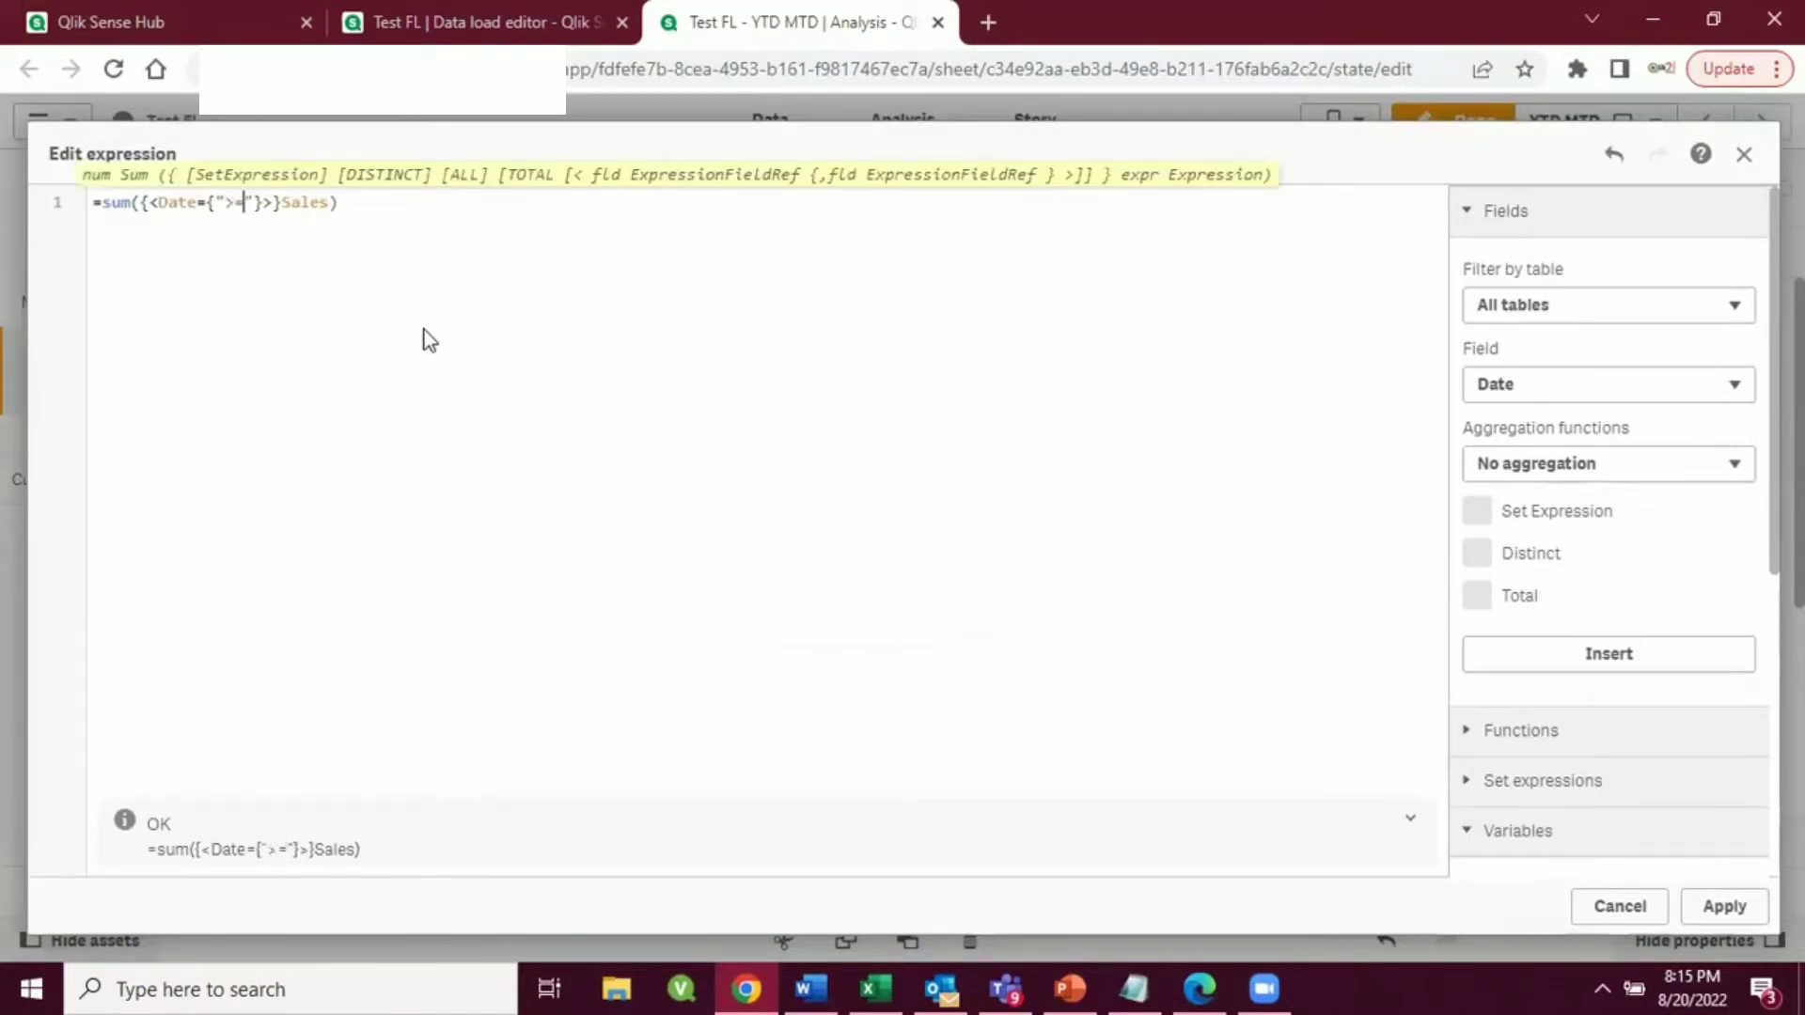
pyautogui.write('()')
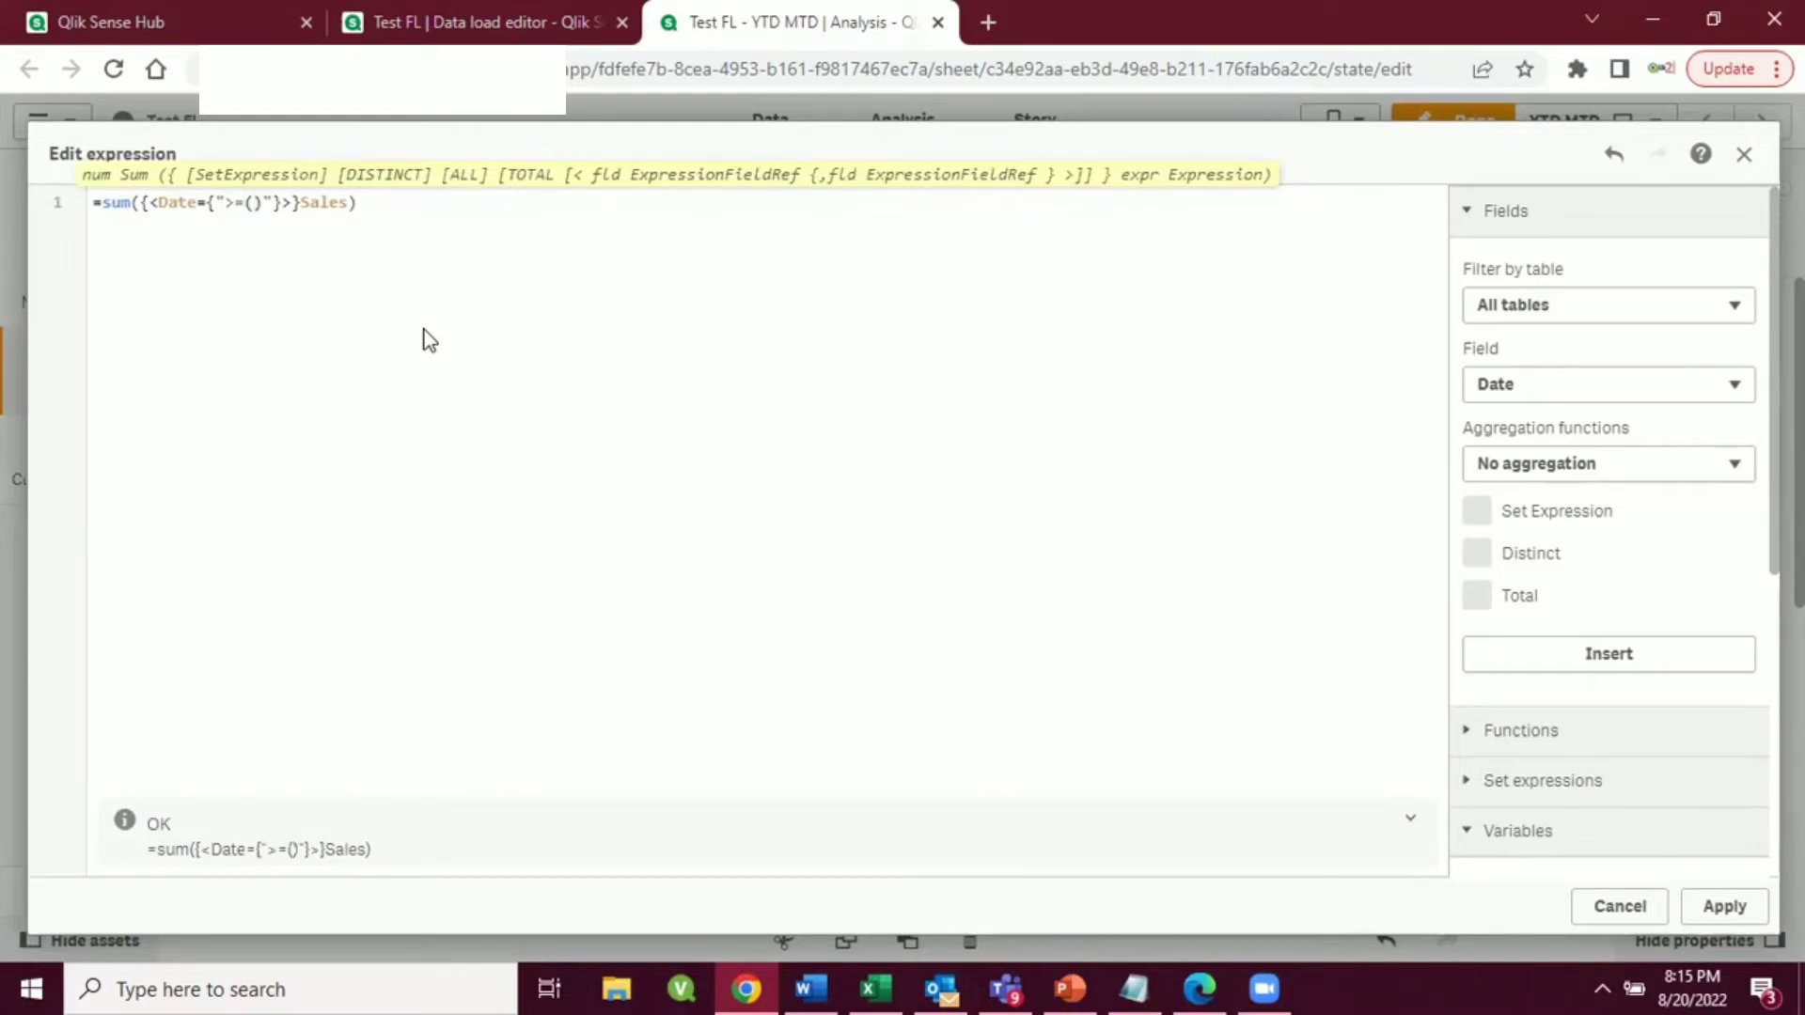
pyautogui.press('Right')
pyautogui.press('Right')
# - Choose the variable vPreviousYearFirstDate in the expression editor and apply the KPI expression
pyautogui.scroll(-3, 1583, 834)
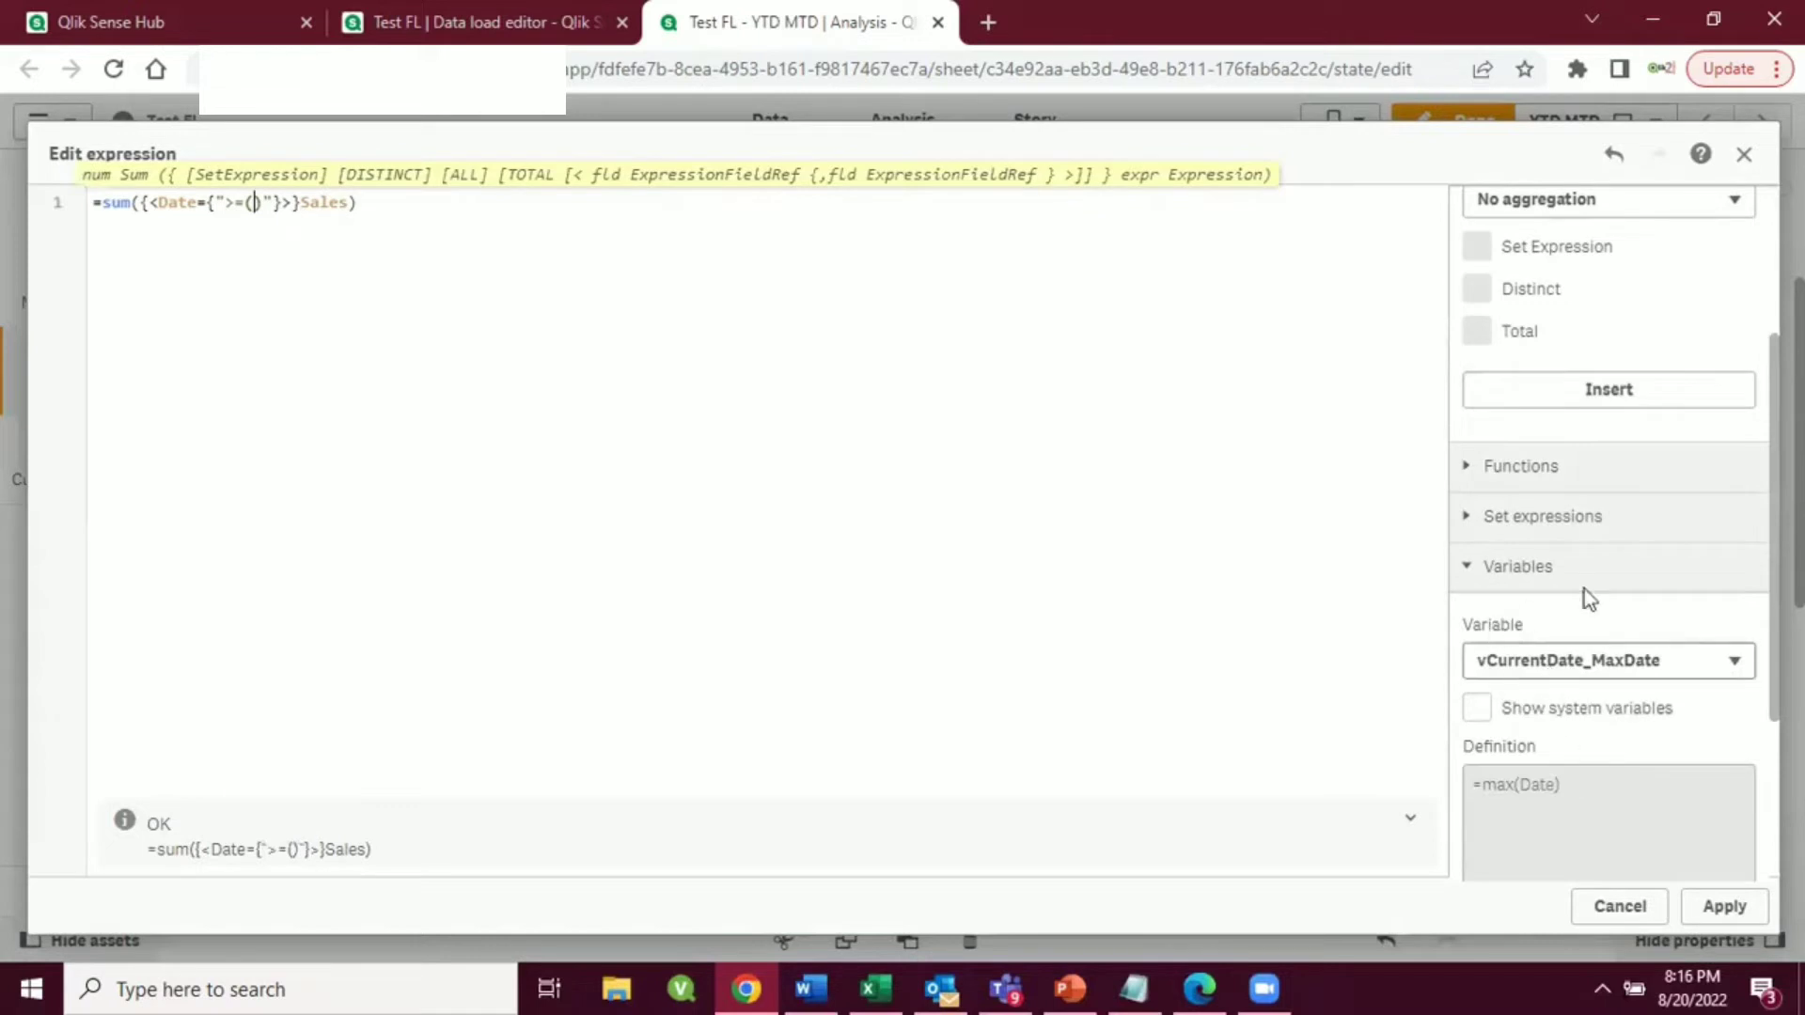
pyautogui.click(1576, 663)
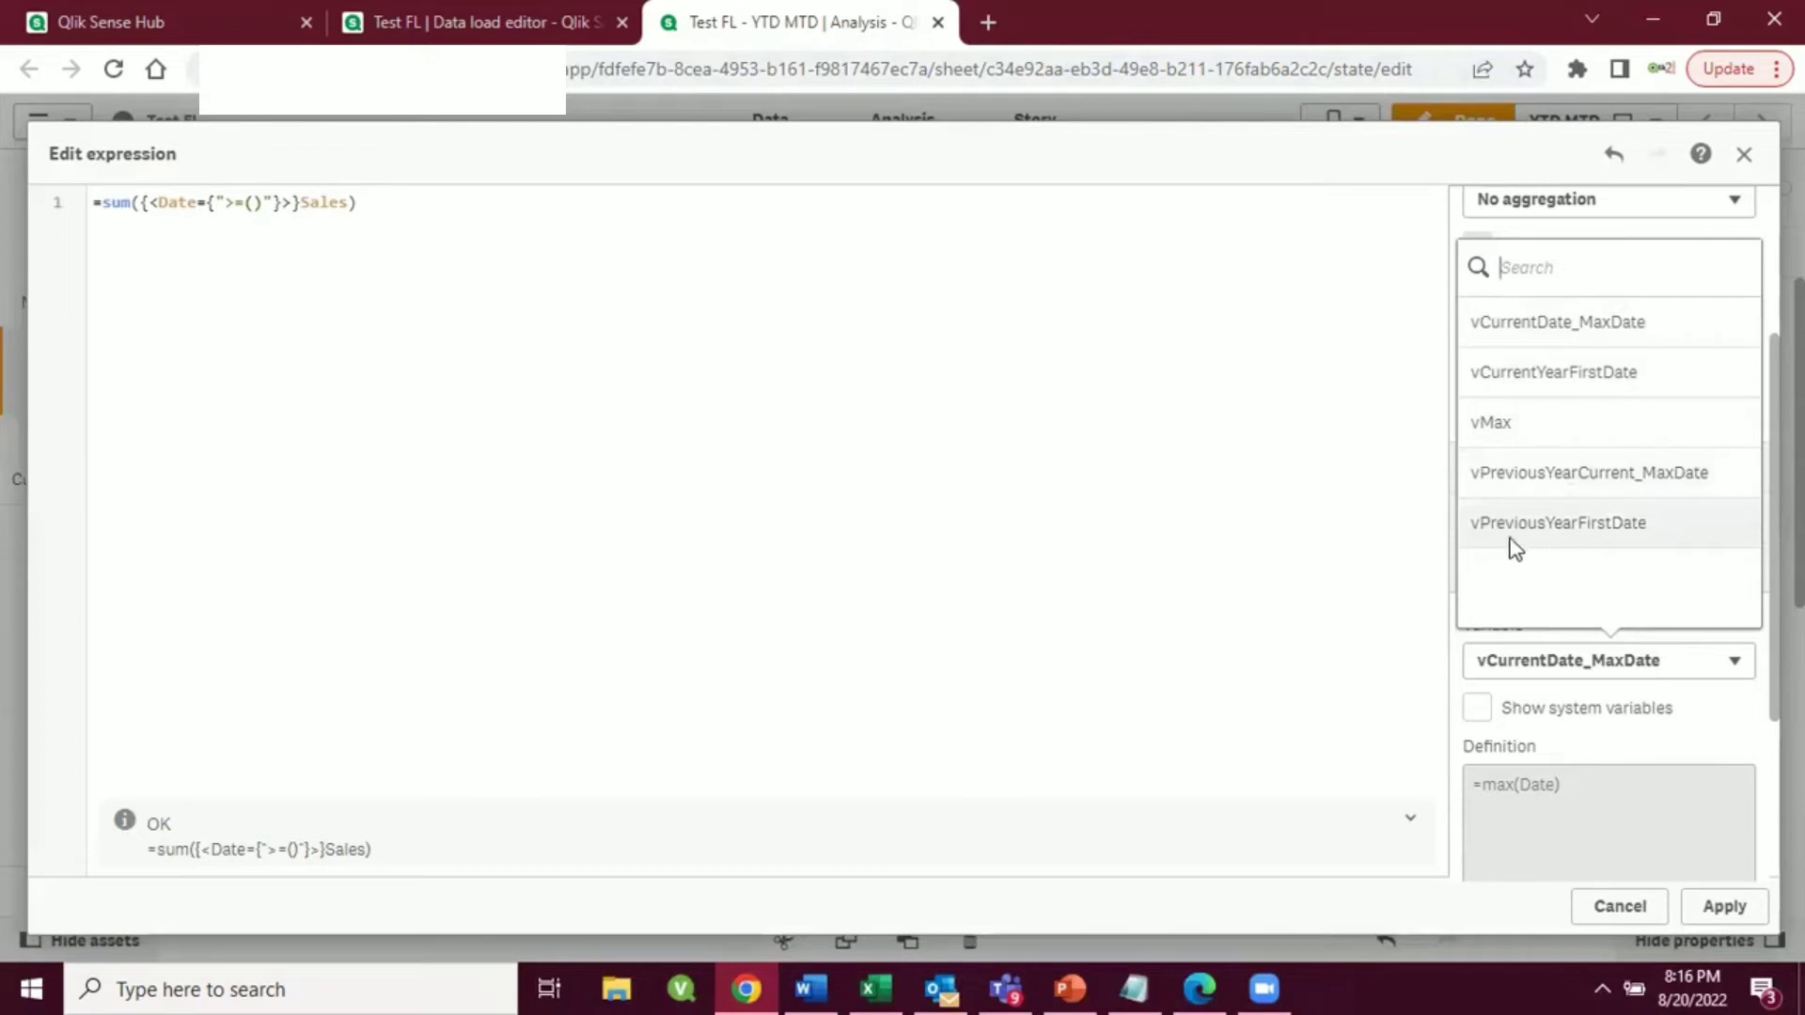
pyautogui.click(1564, 525)
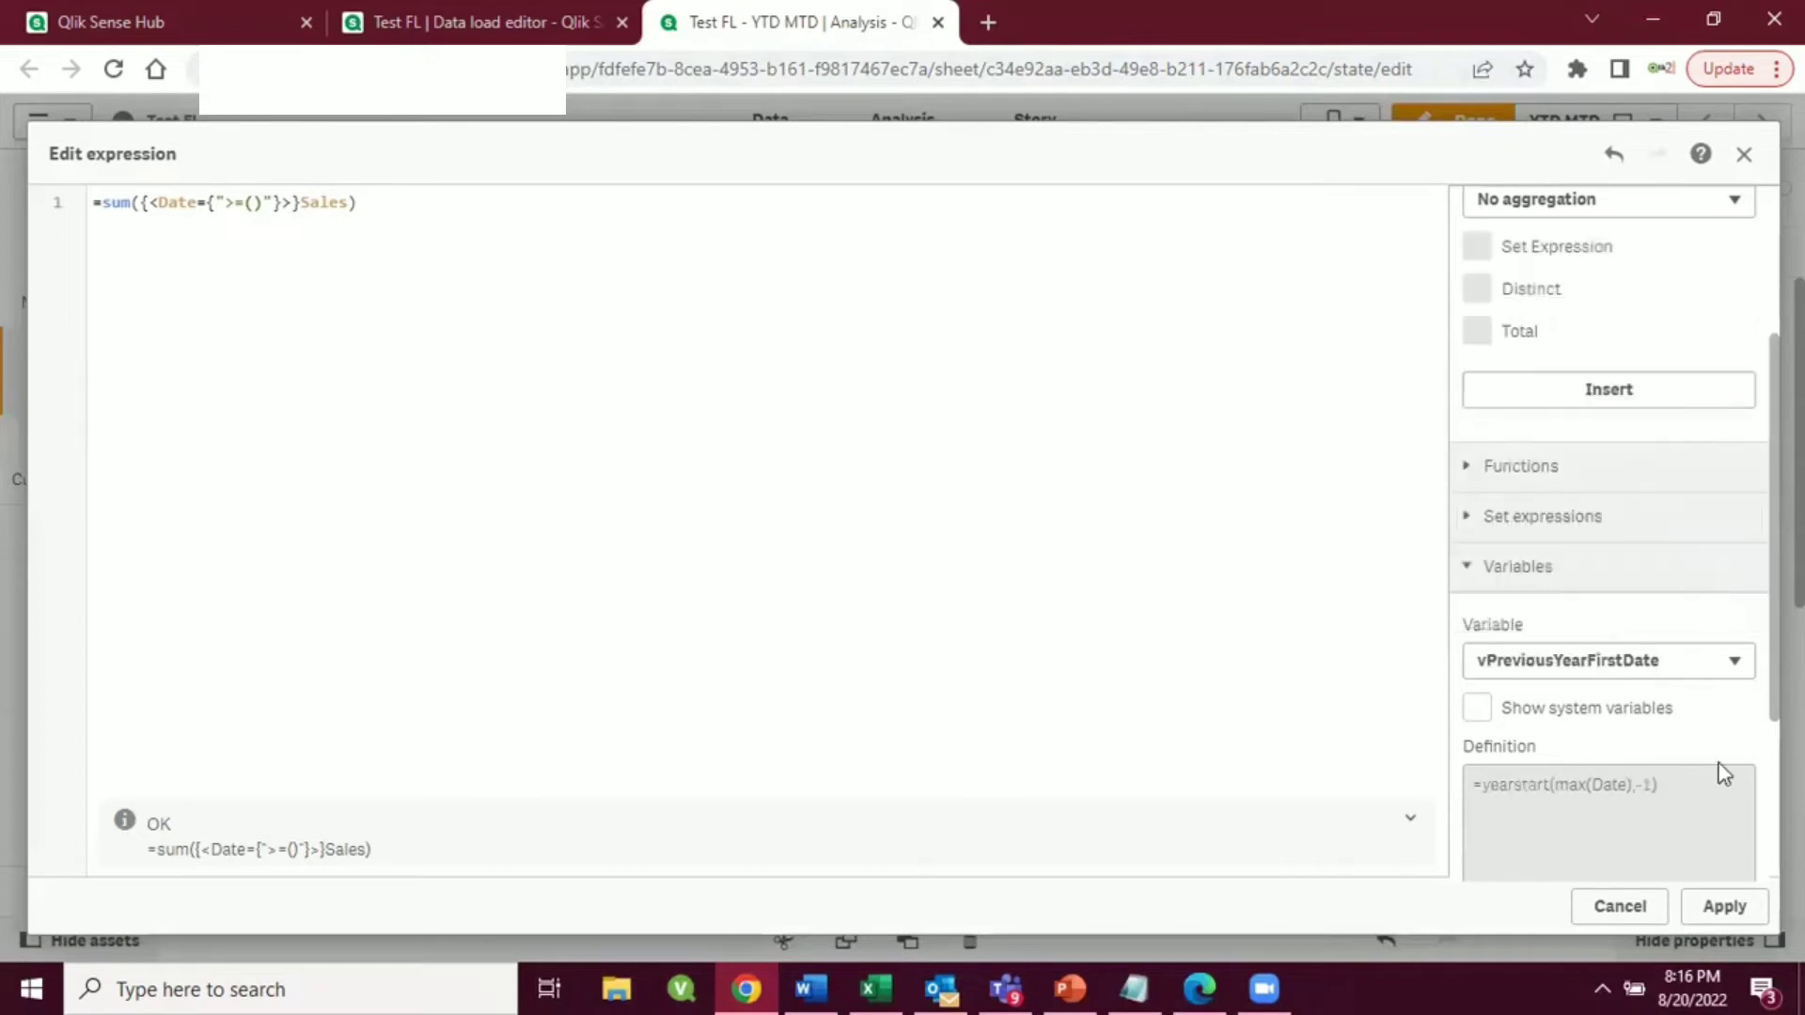
pyautogui.click(1725, 907)
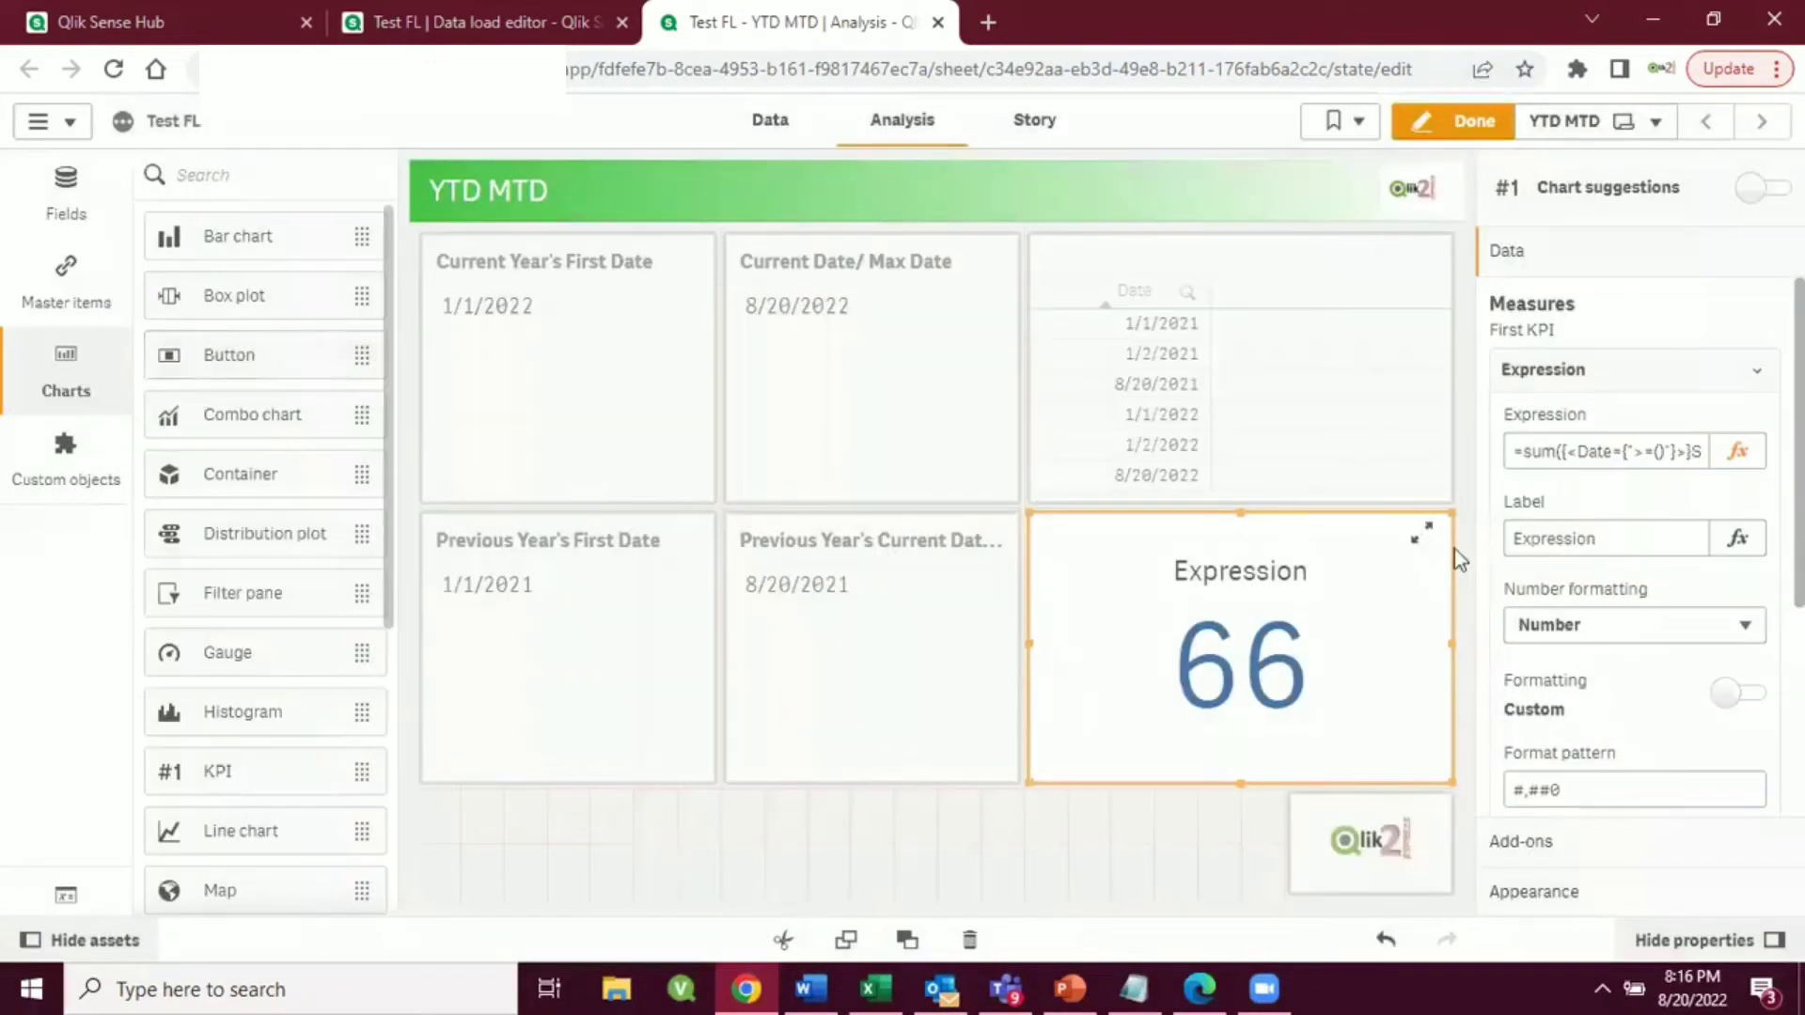
# - Reopen the KPI expression and complete its lower date limit as >=$(vCurrentYearFirstDate) using the variable vCurrentYearFirstDate
pyautogui.click(1737, 452)
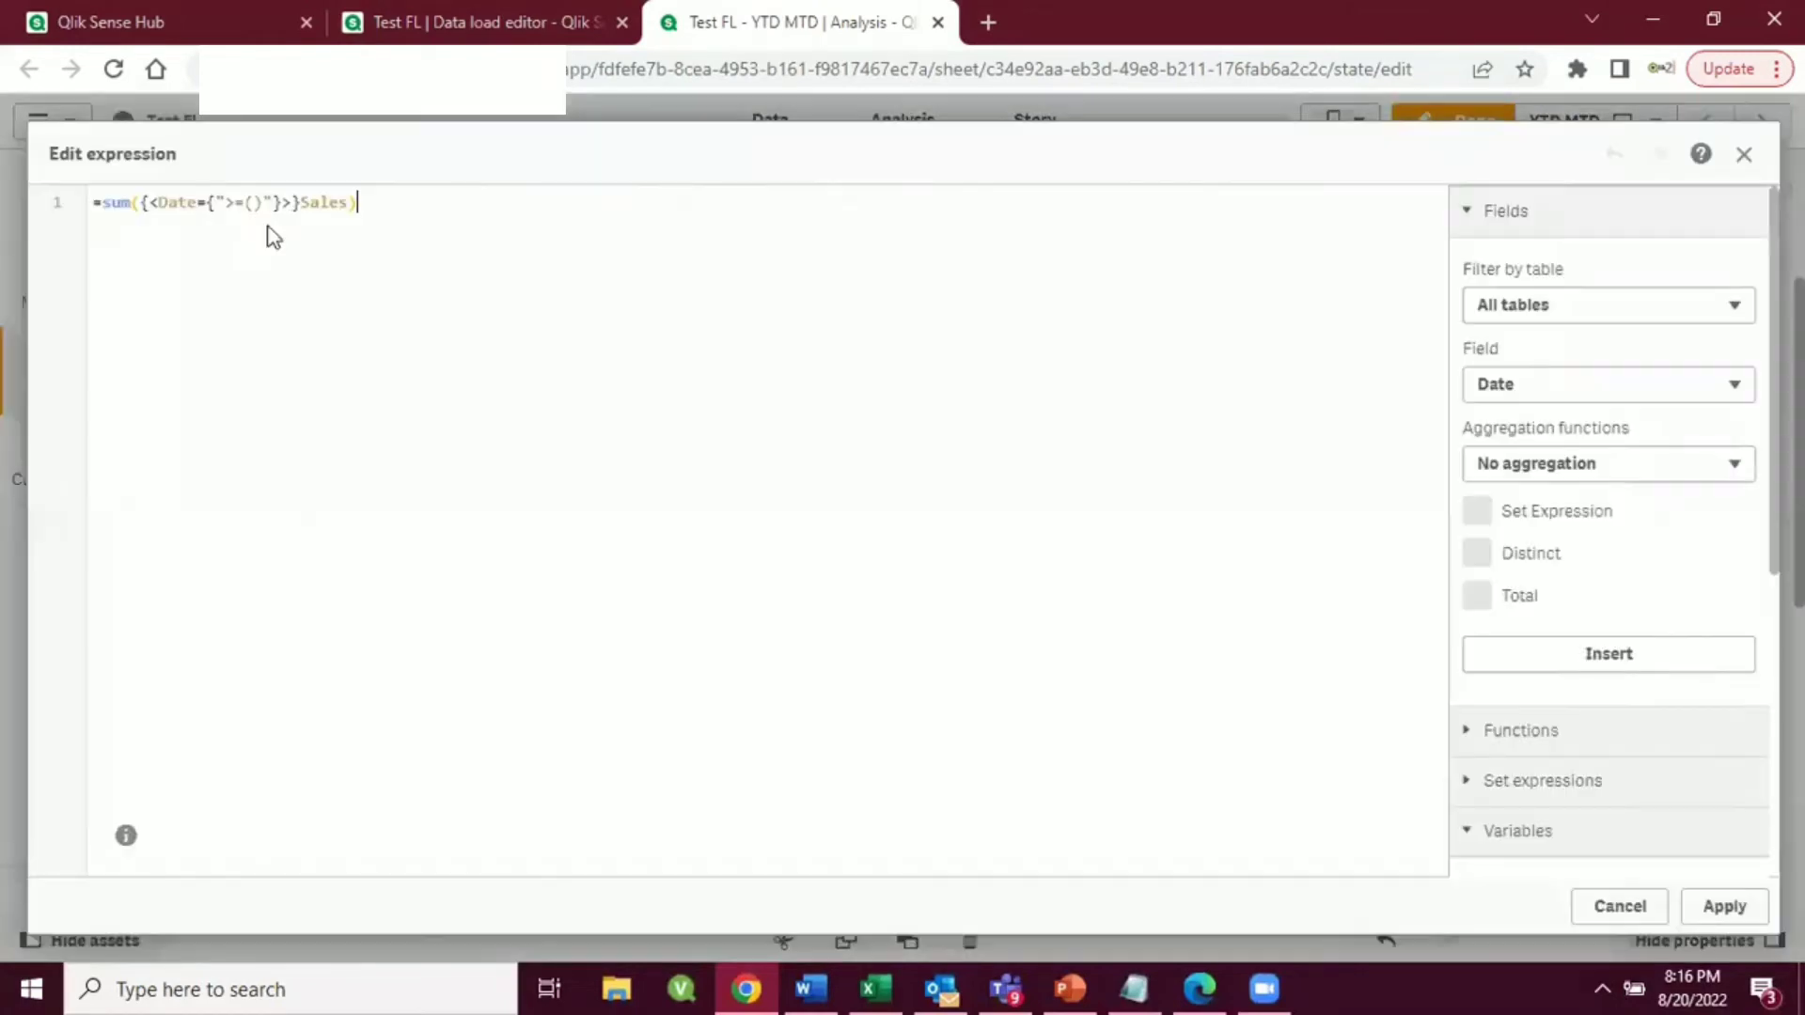
pyautogui.click(253, 202)
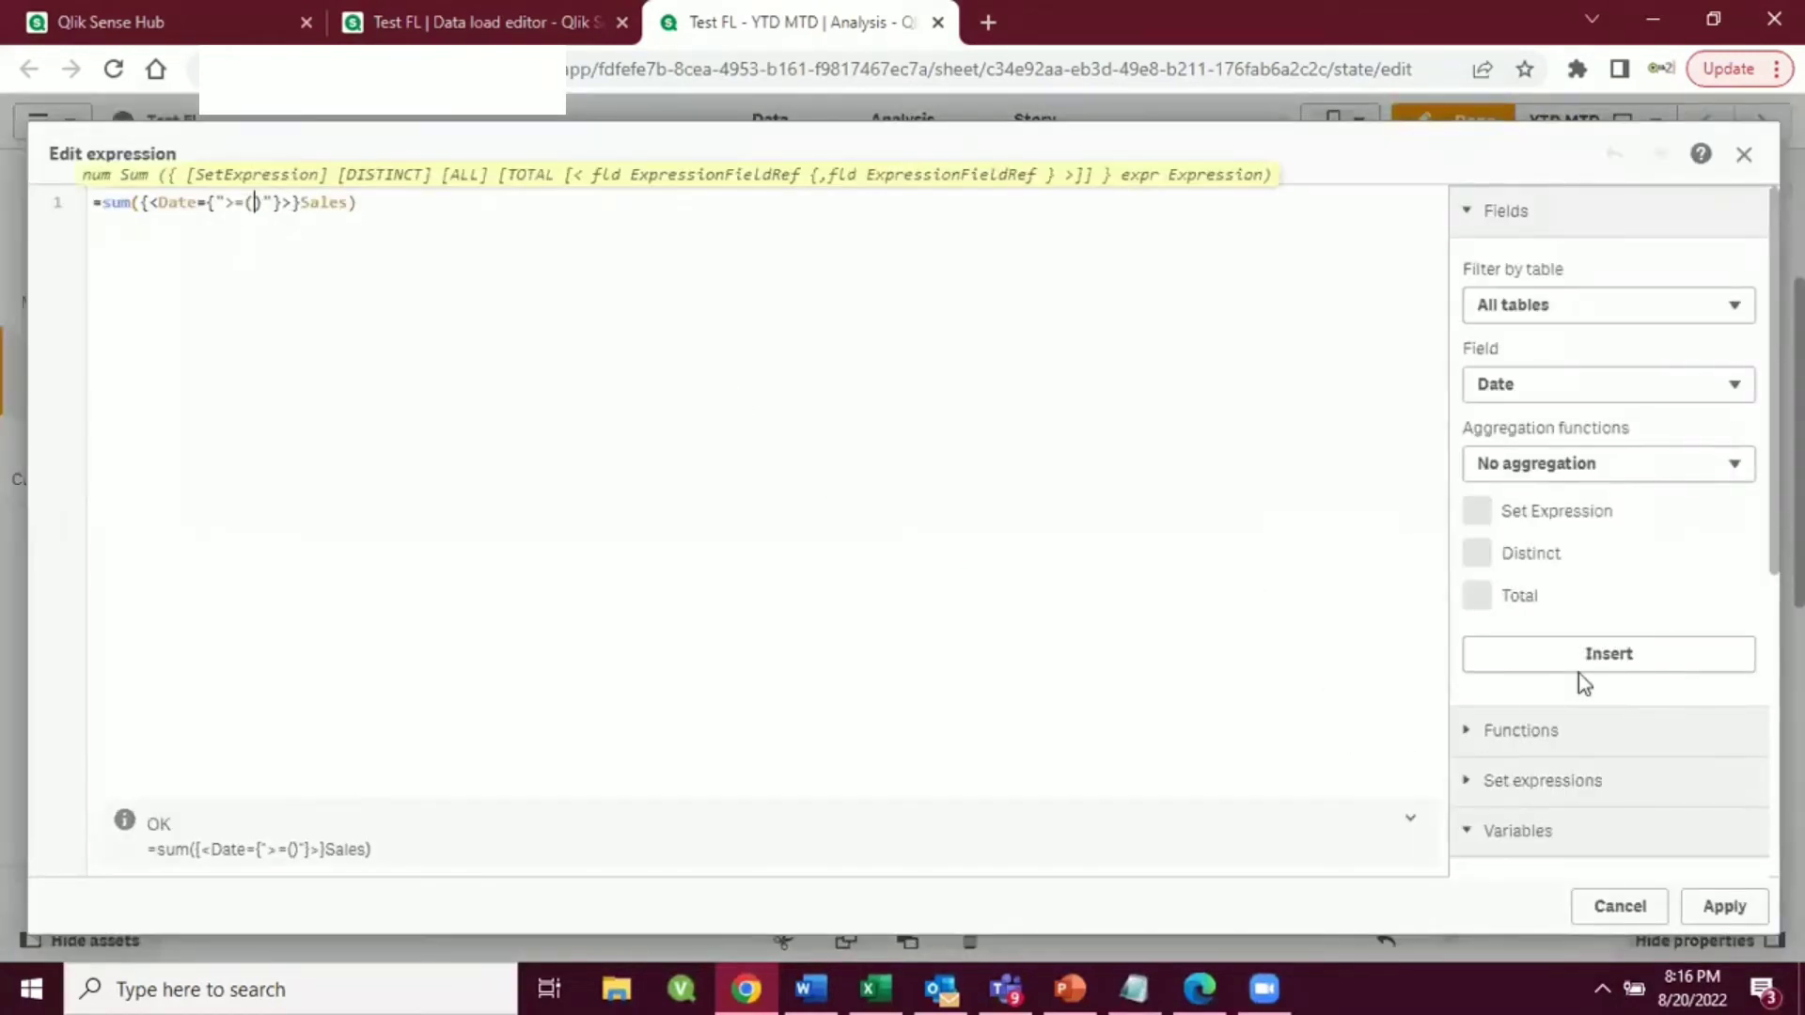
pyautogui.scroll(-5, 1579, 674)
pyautogui.scroll(-1, 1595, 700)
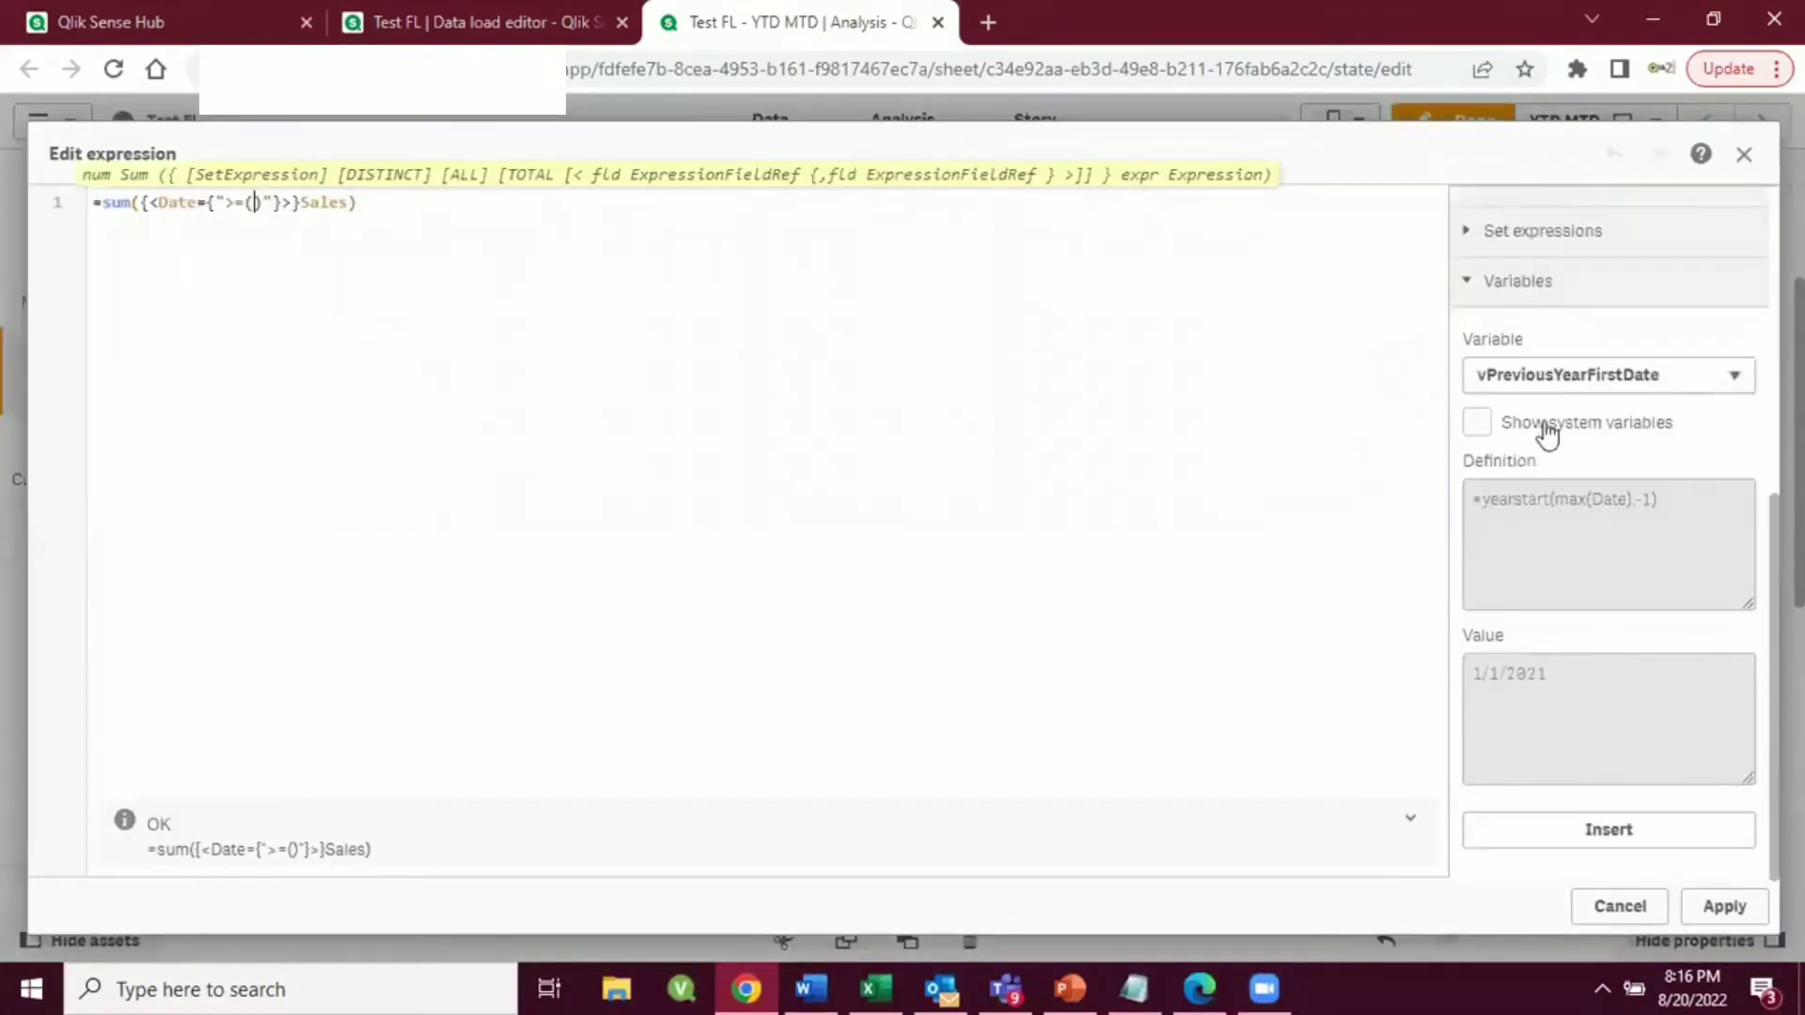
pyautogui.click(1611, 381)
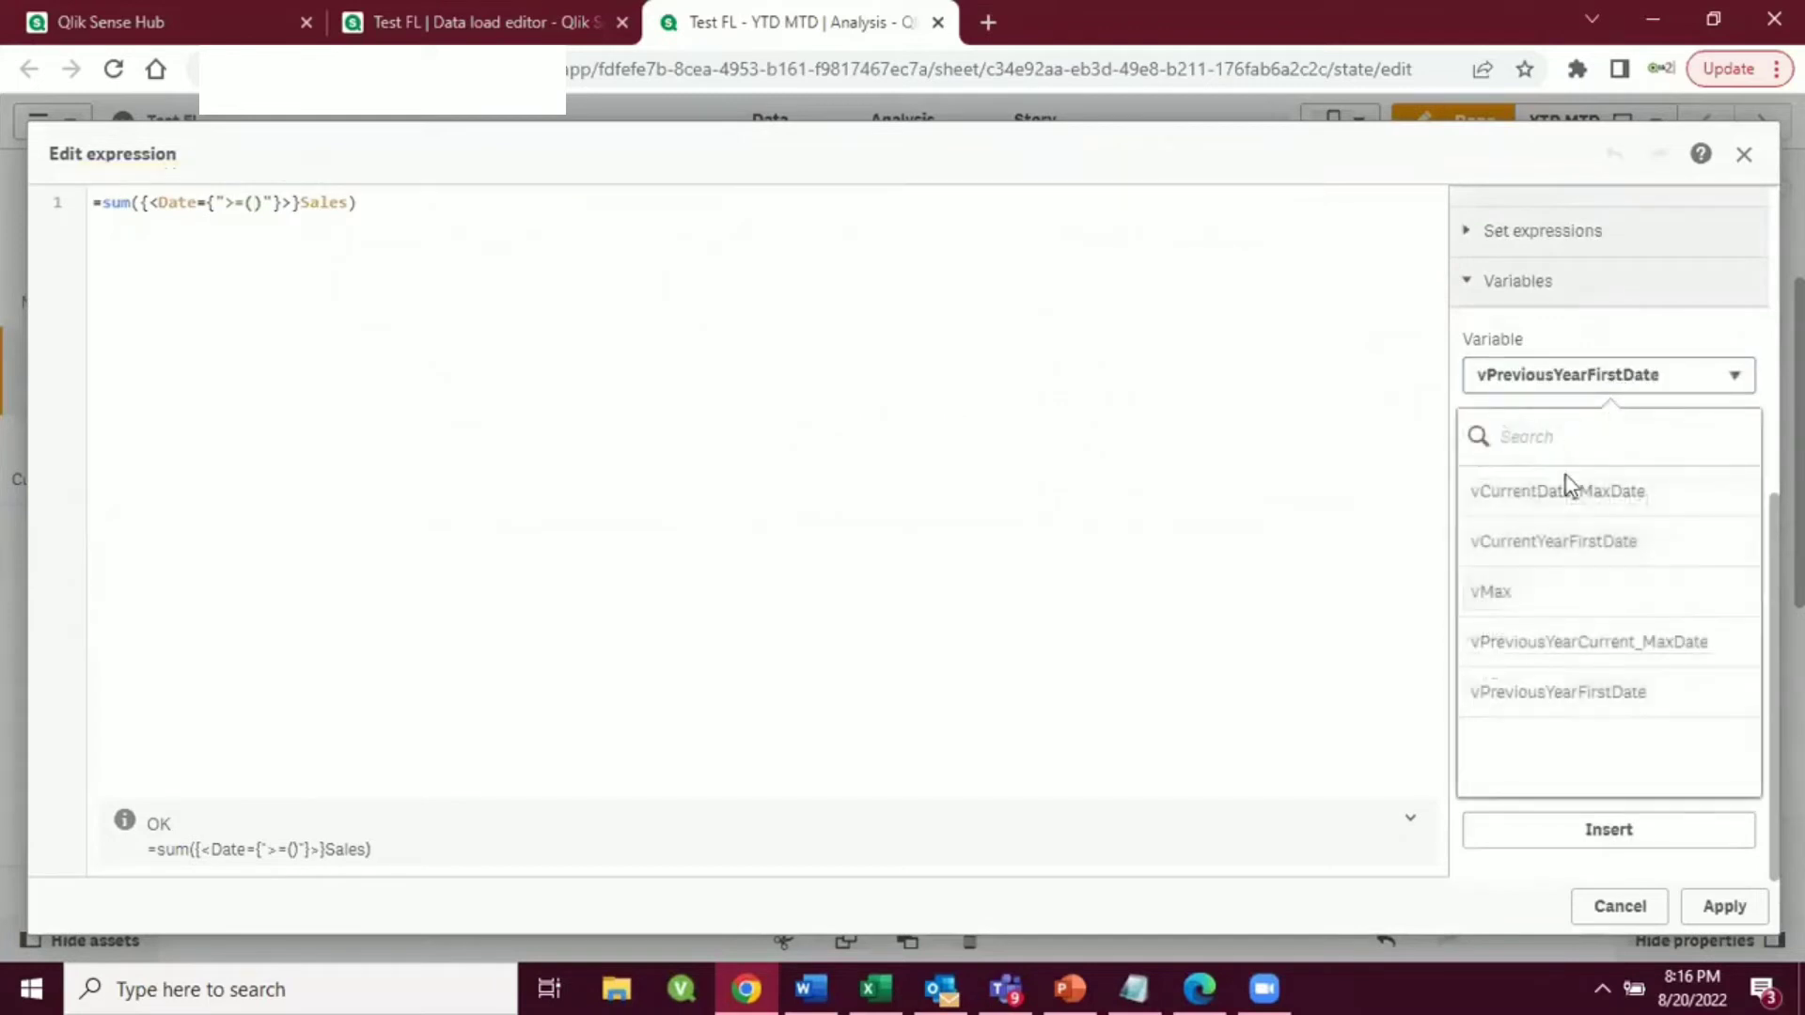
pyautogui.click(1543, 549)
pyautogui.click(1611, 843)
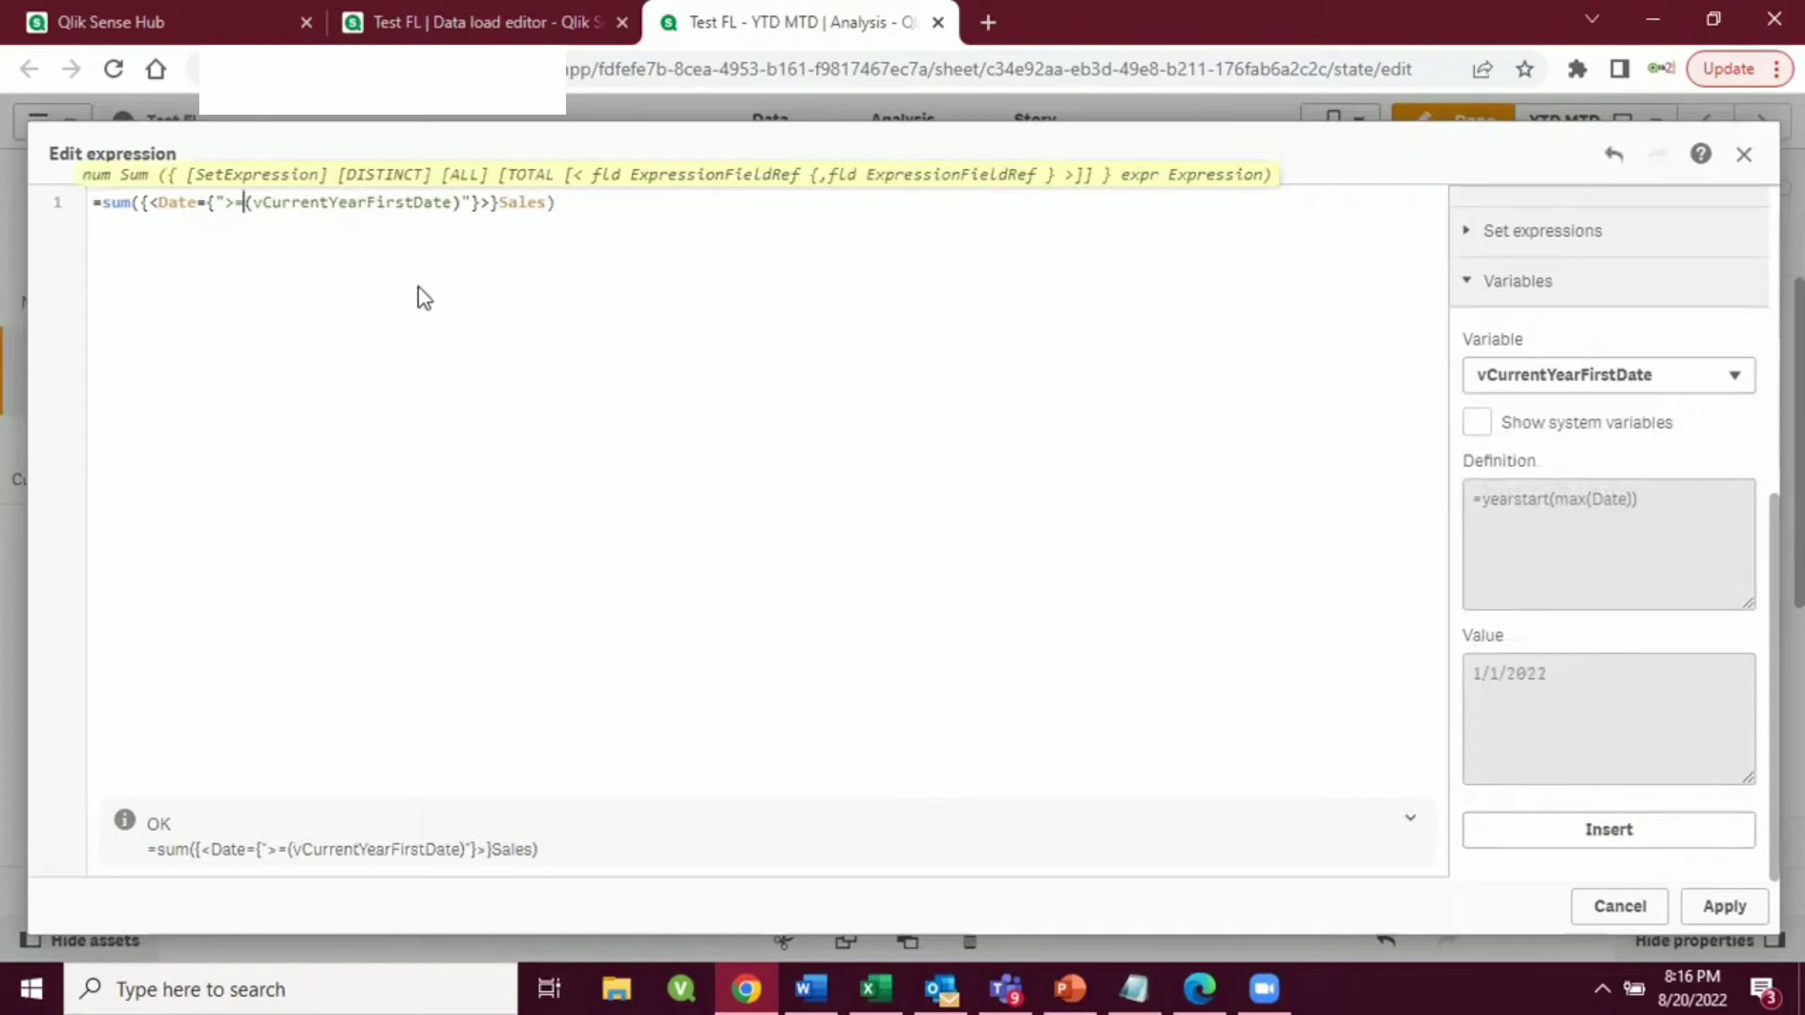
pyautogui.write('$')
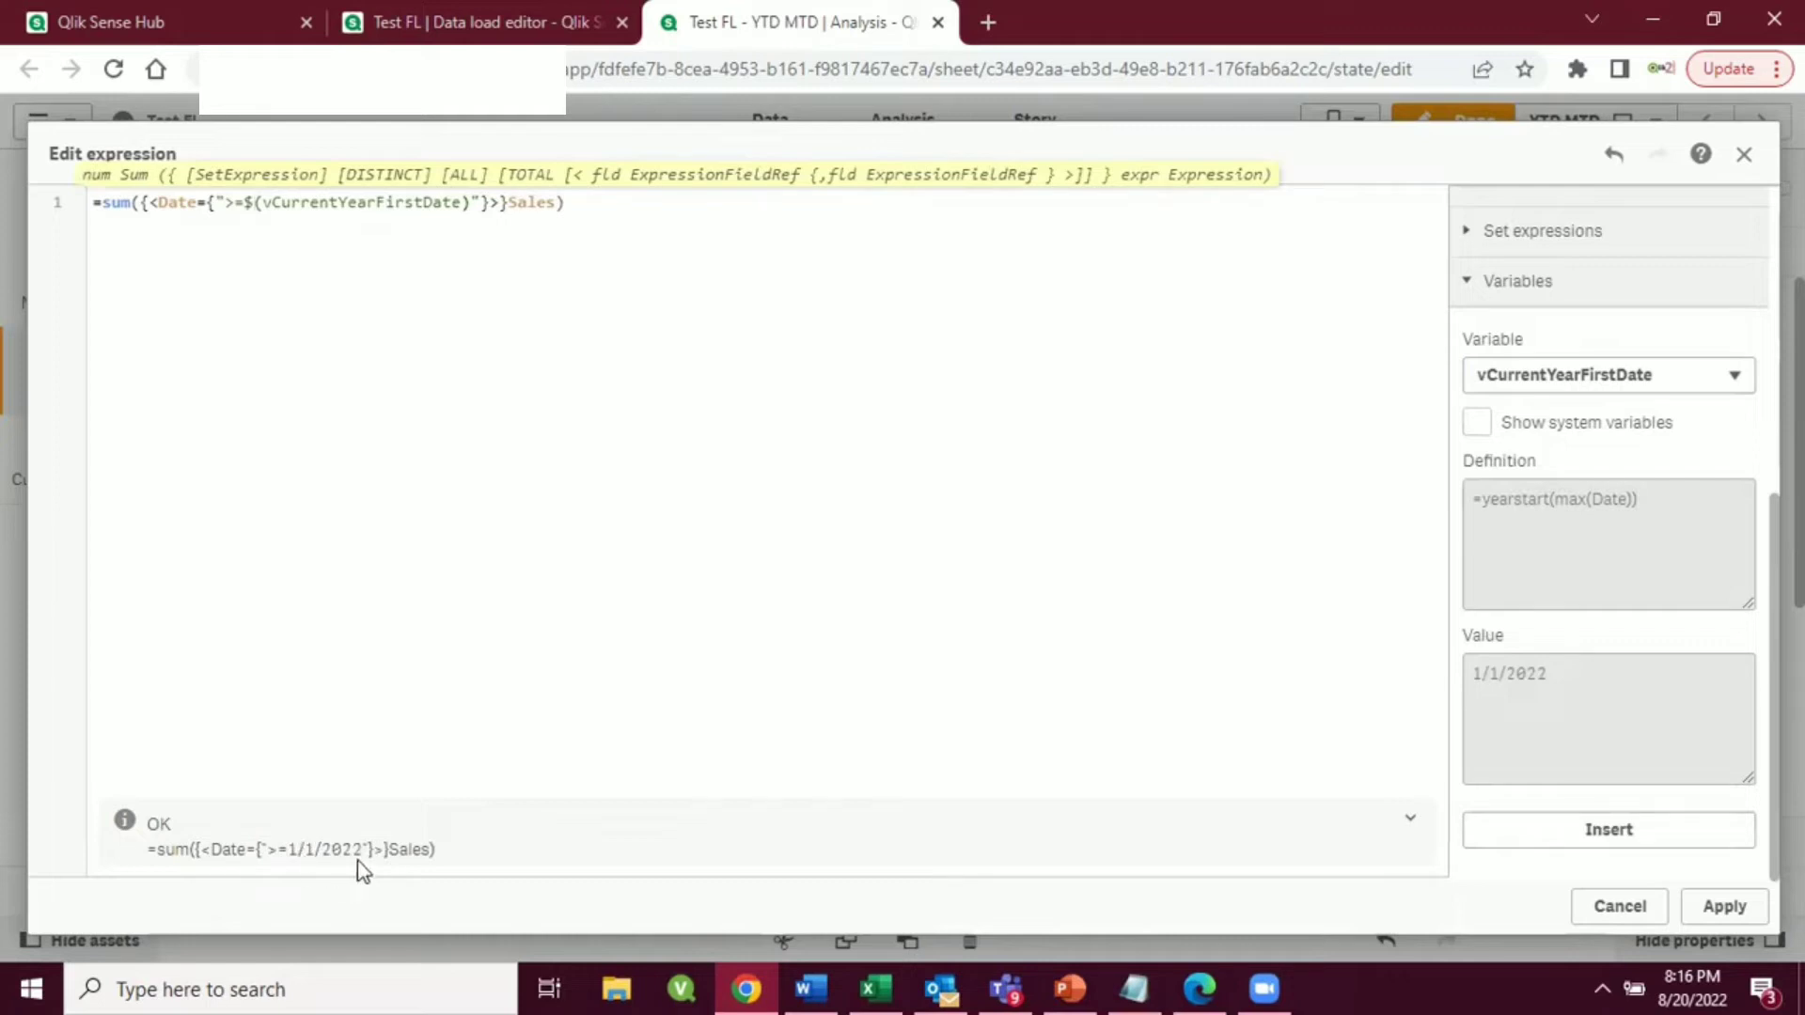
# - Add the upper date limit <=$(vCurrentDate_MaxDate) after the first limit in the Date modifier, inserting the variable vCurrentDate_MaxDate
pyautogui.click(469, 203)
pyautogui.write('<=')
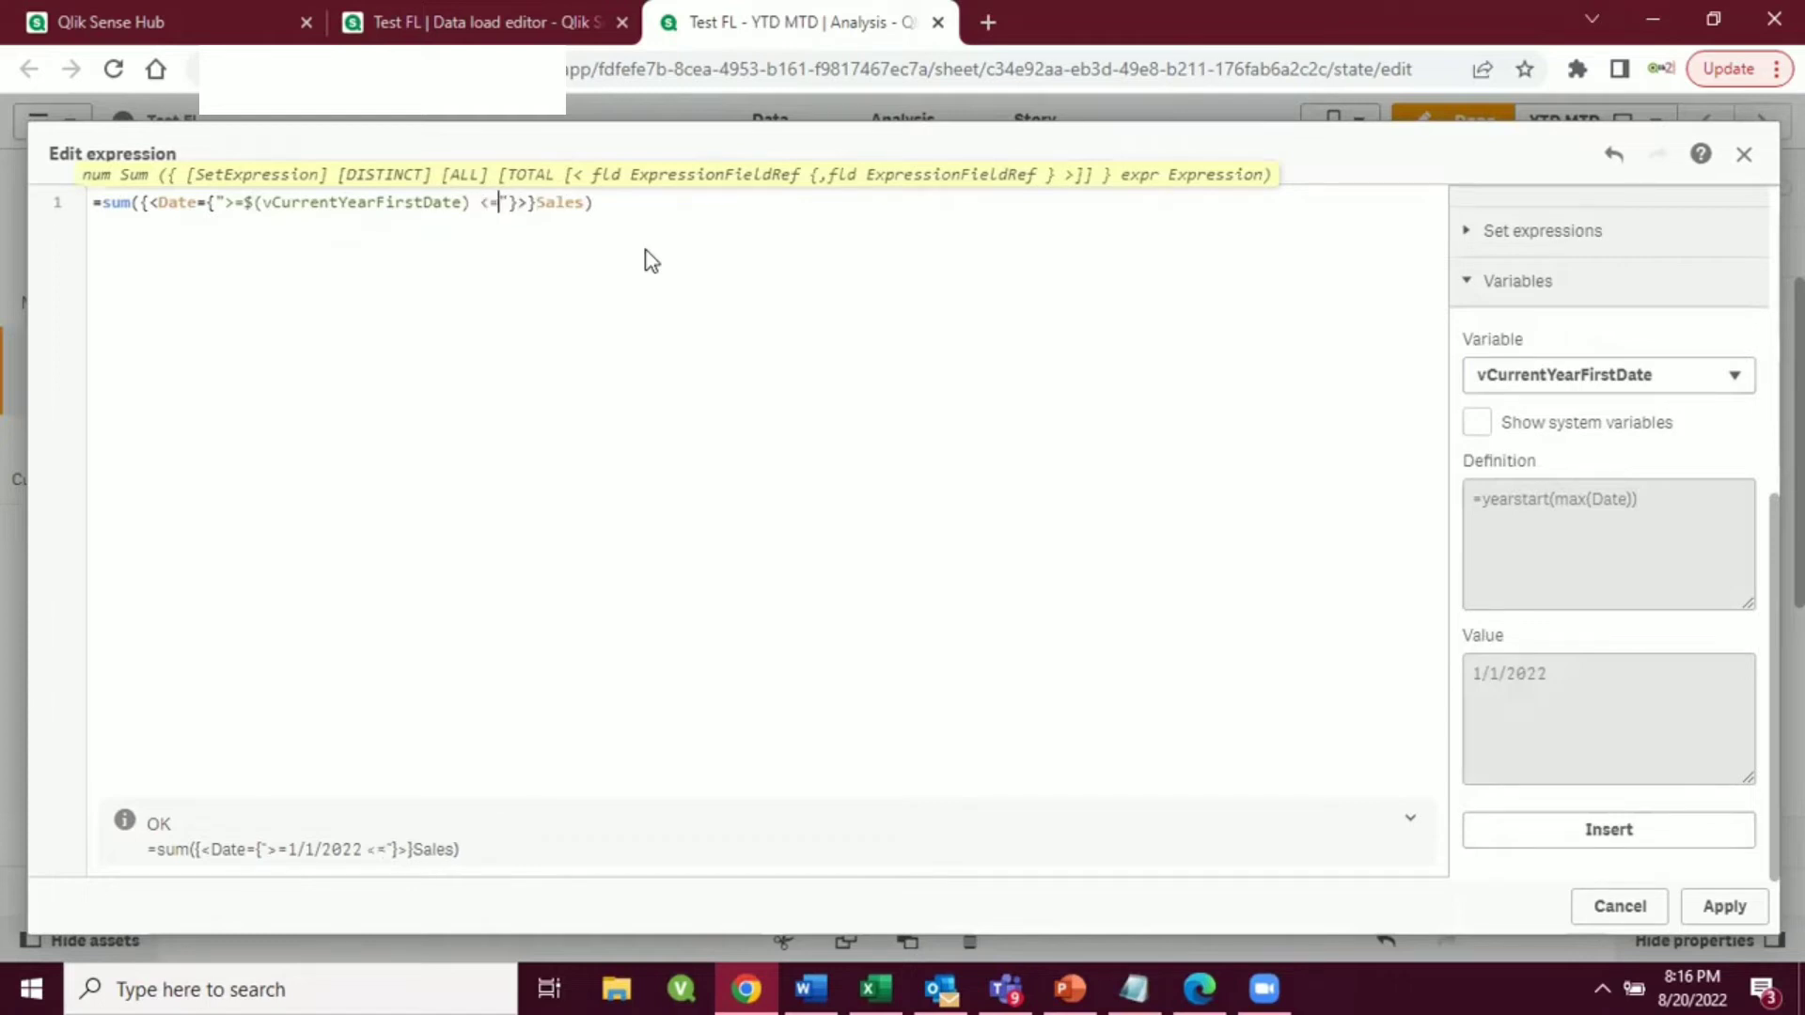
pyautogui.write('$()')
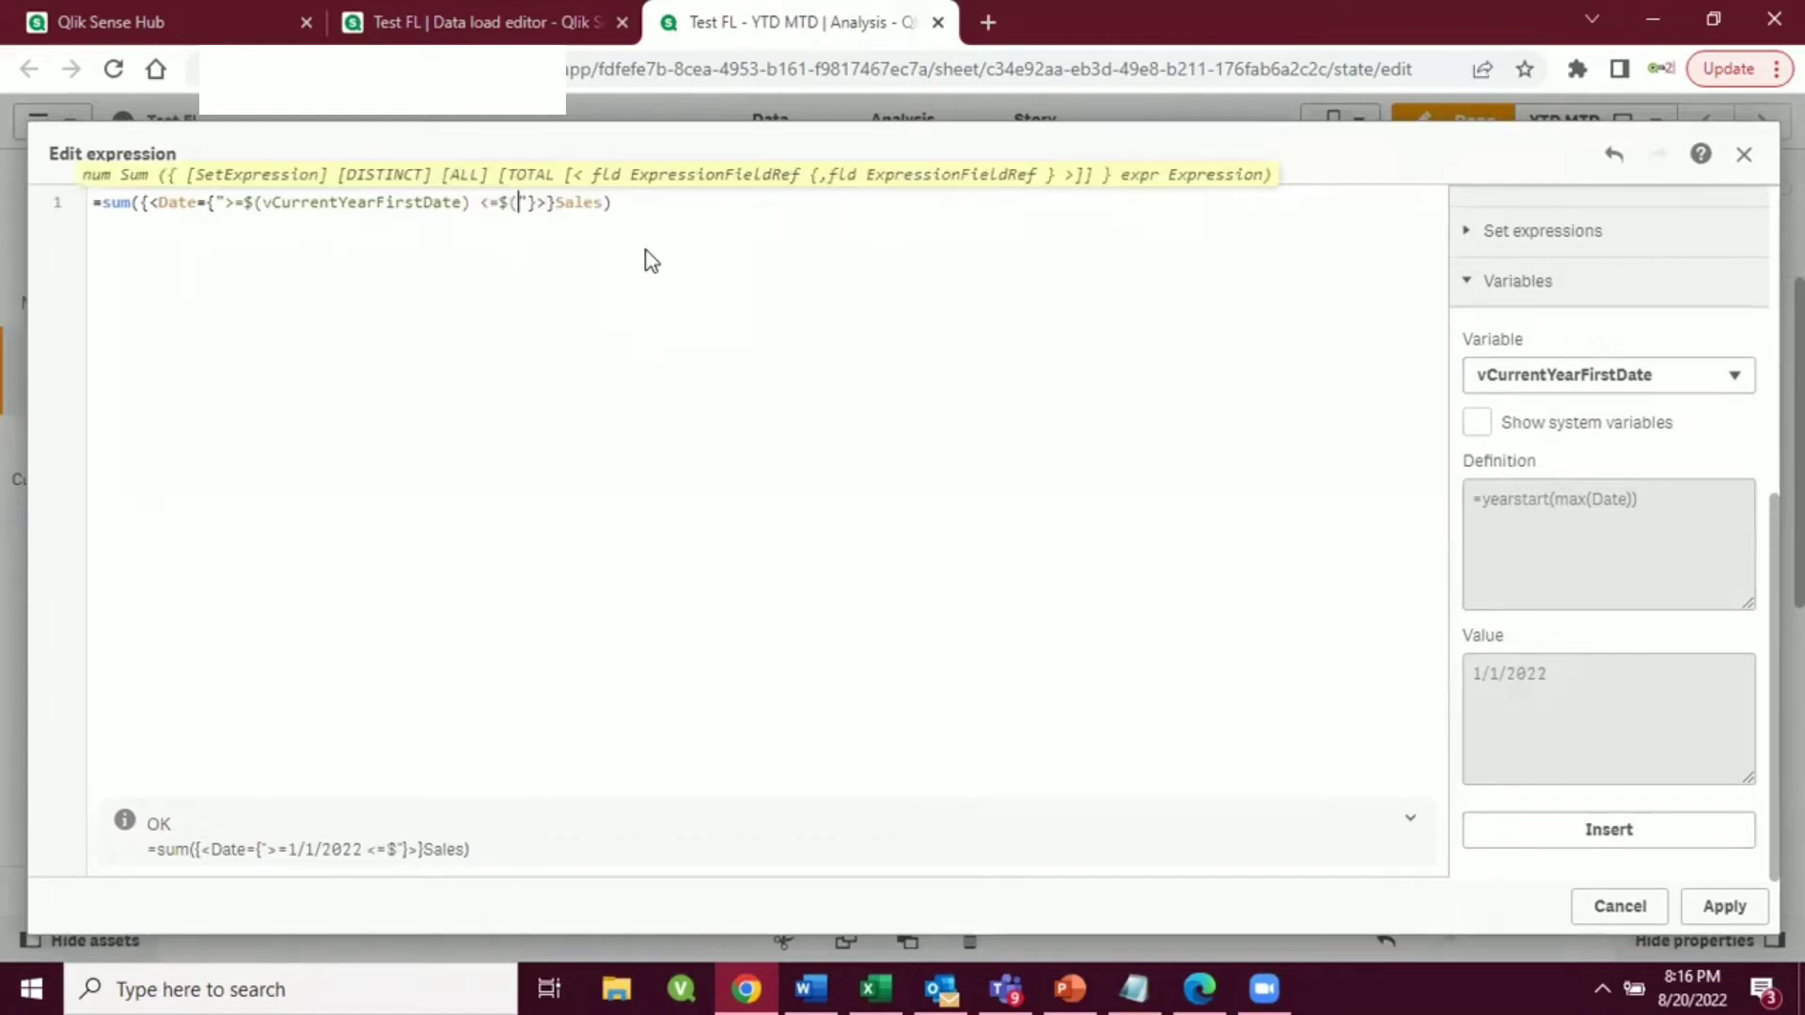
pyautogui.press('Left')
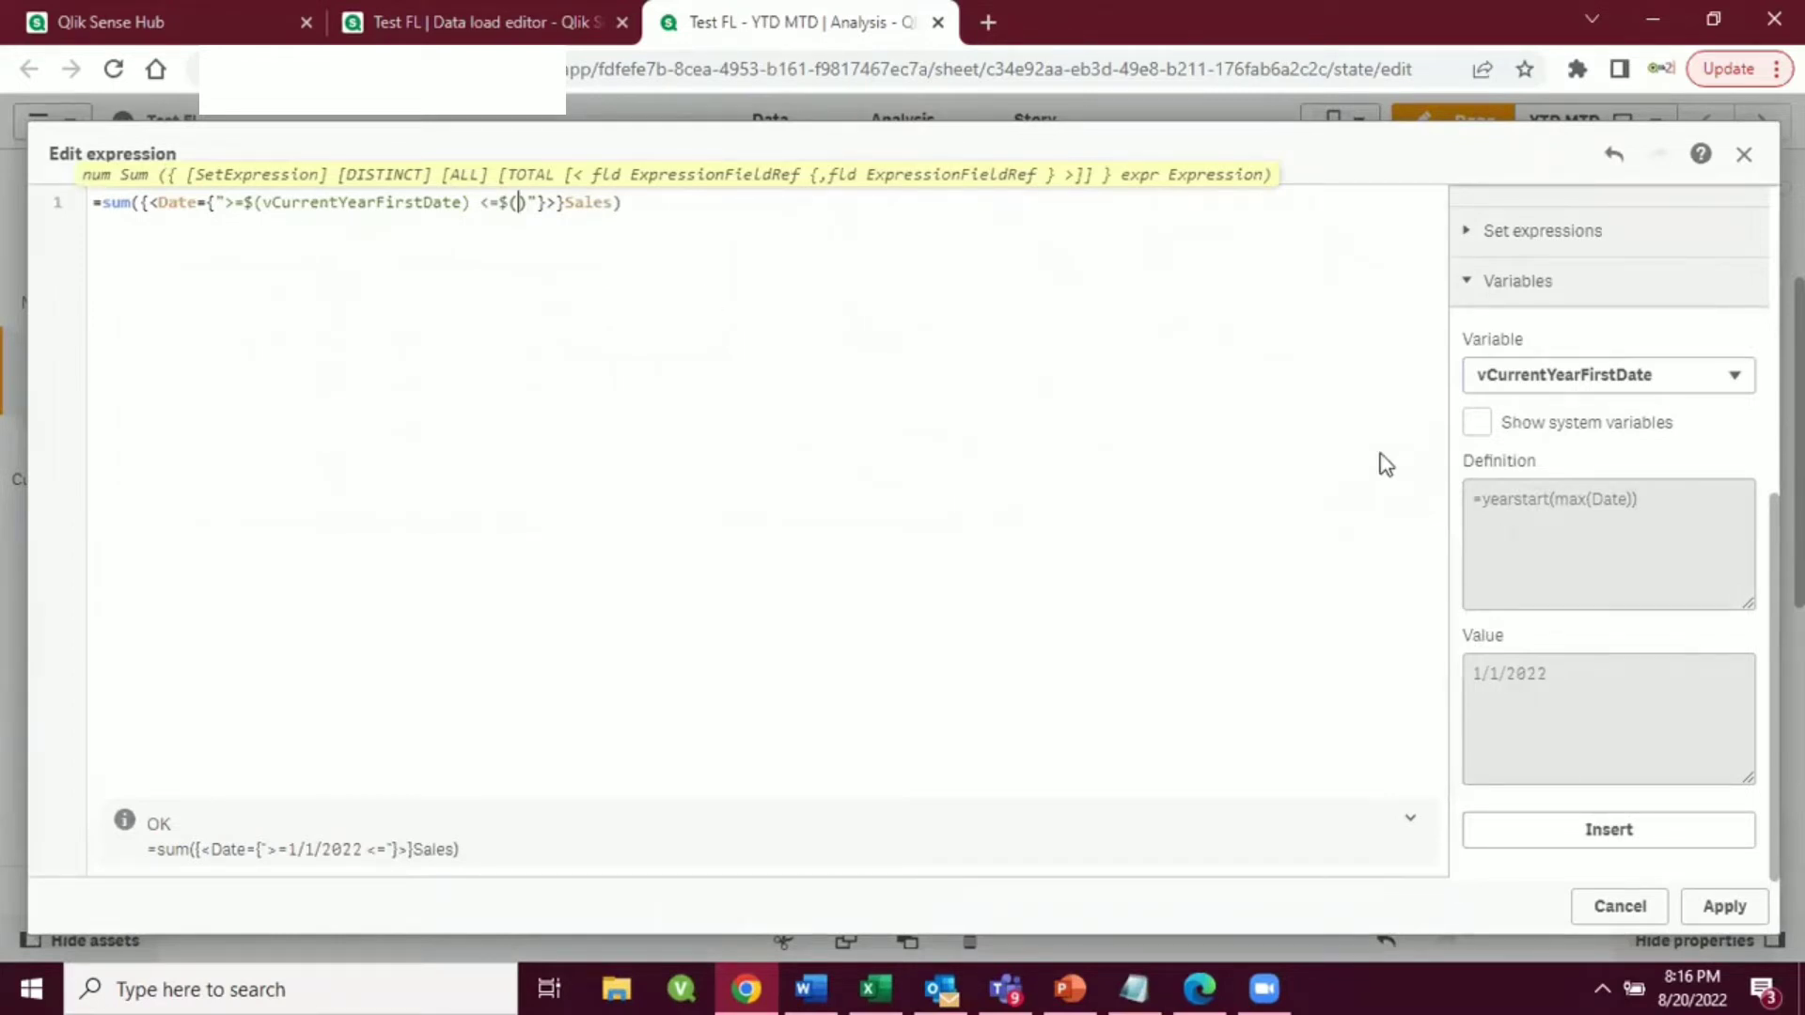
pyautogui.click(1569, 390)
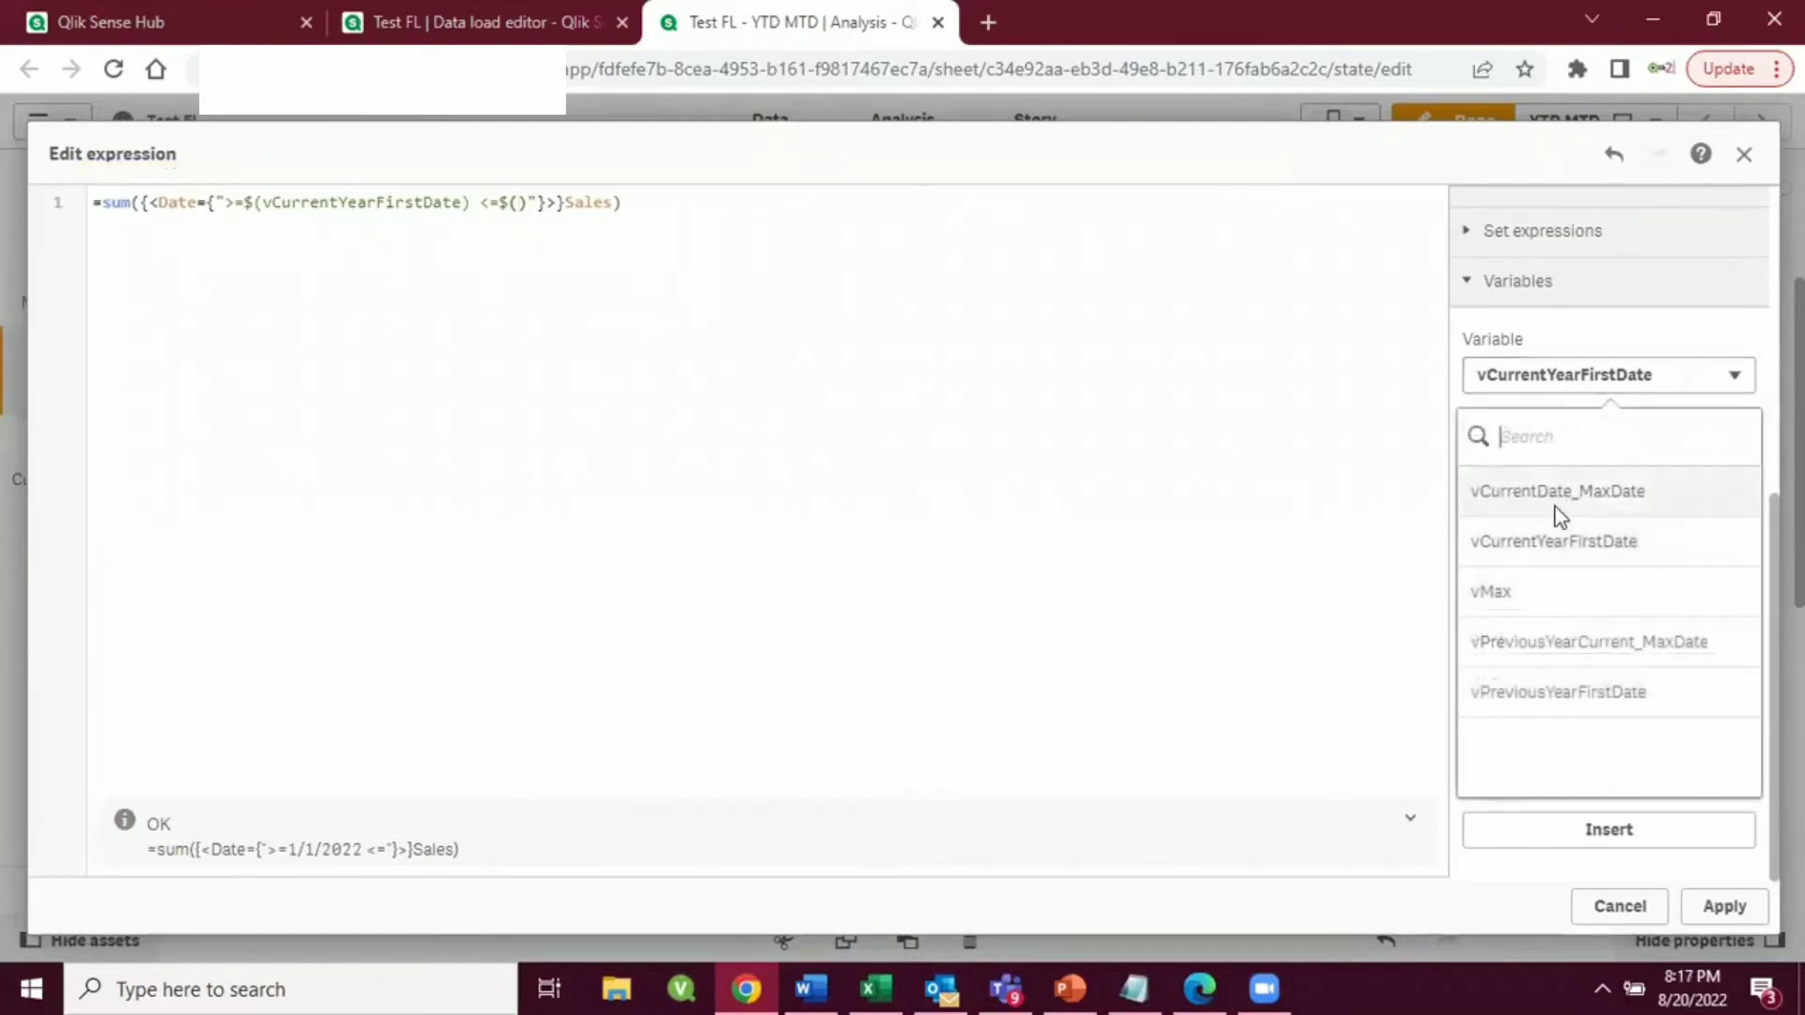
pyautogui.click(1577, 504)
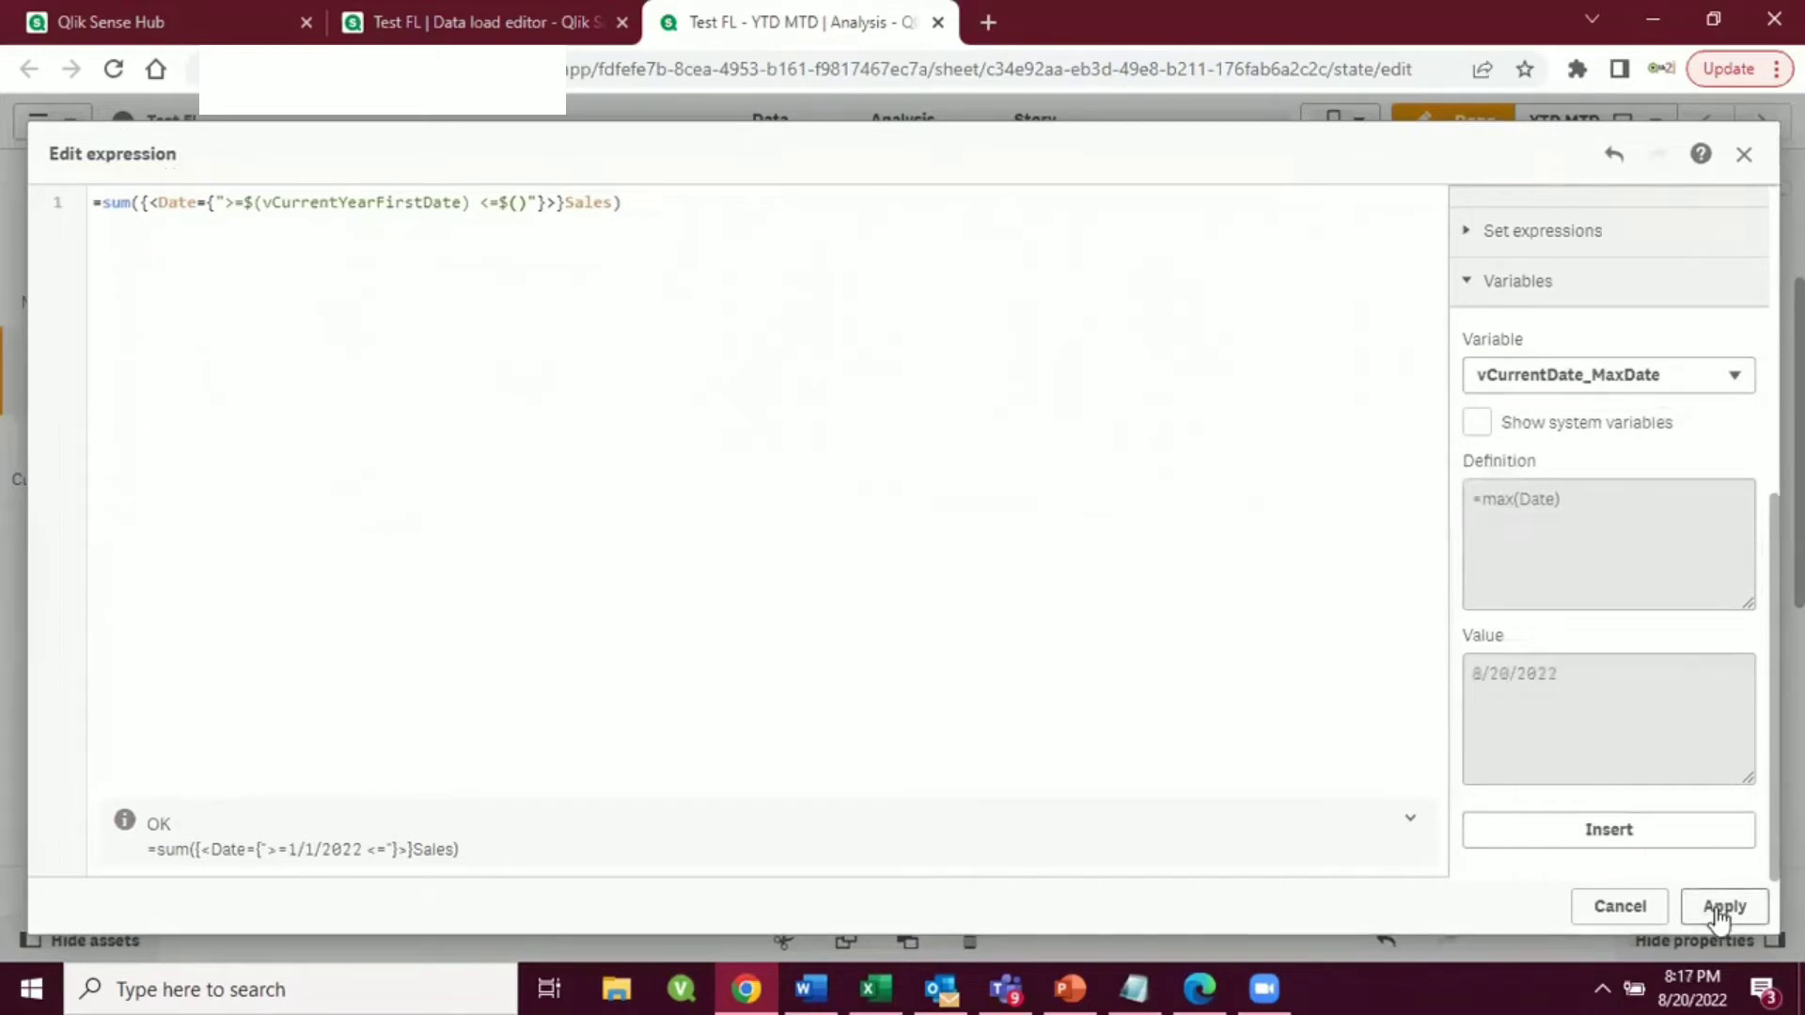
pyautogui.click(1643, 837)
pyautogui.click(626, 354)
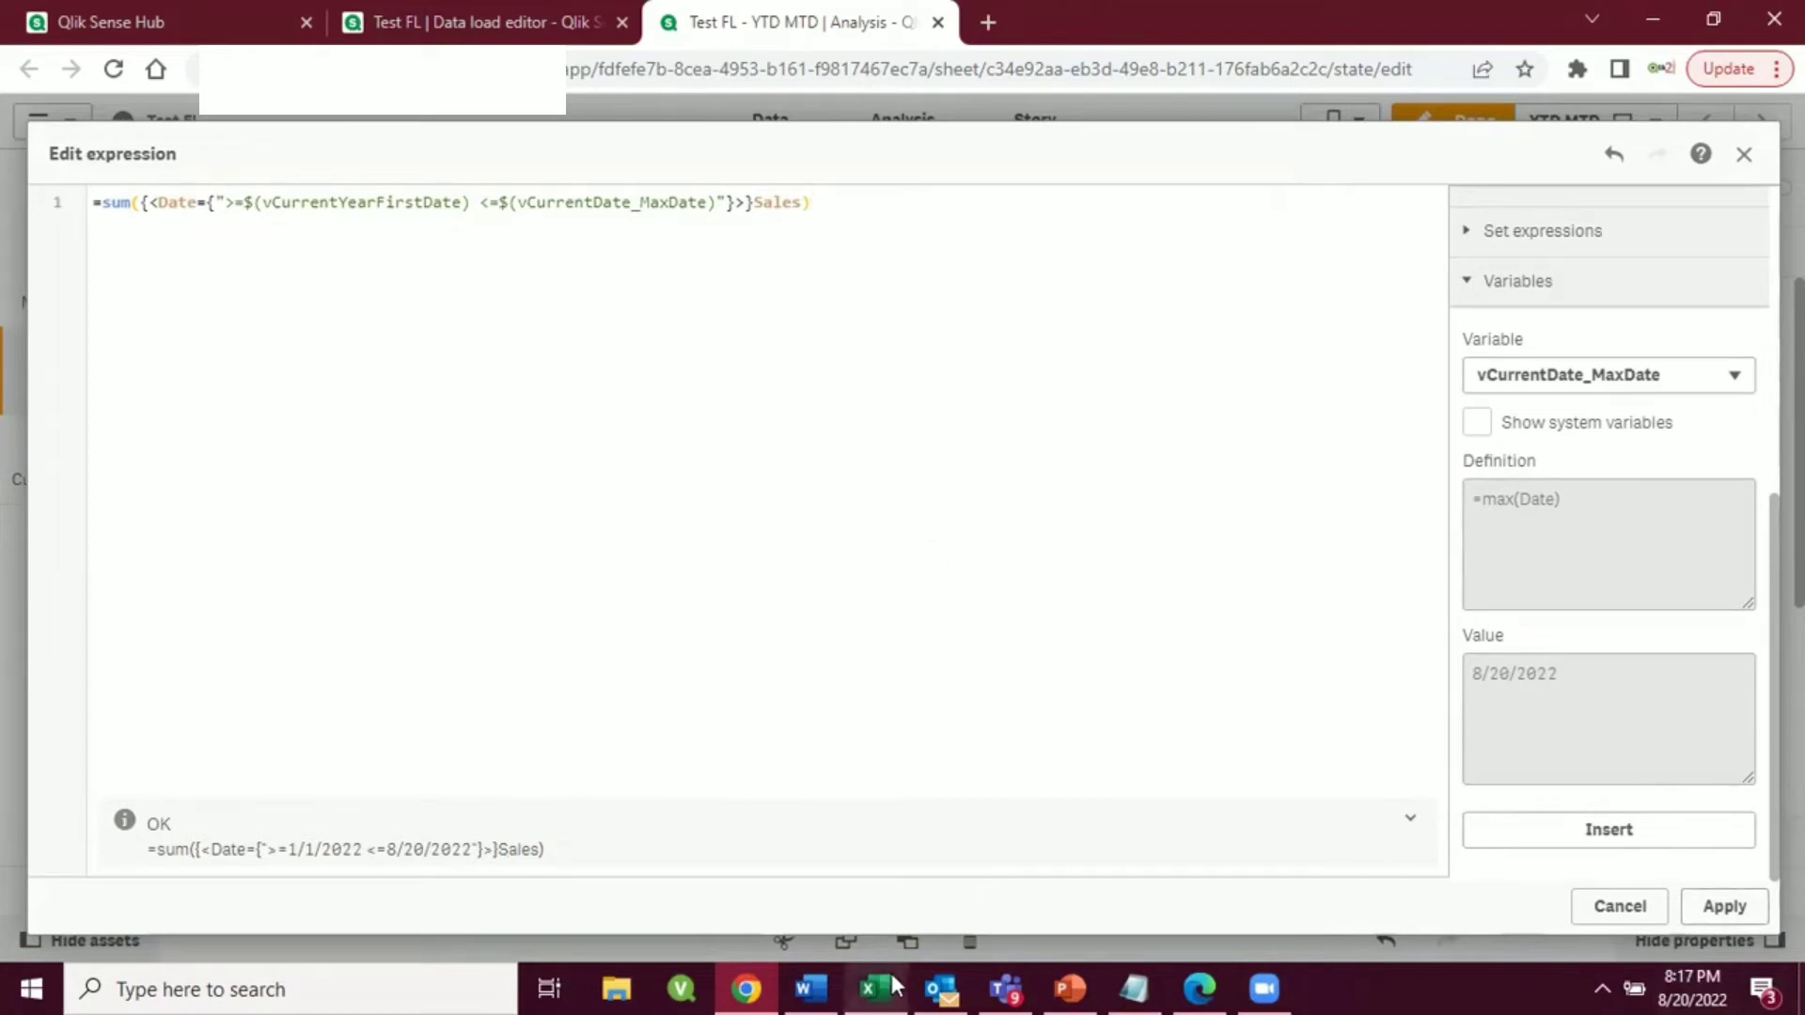
# - Switch to the YTD MTD.xlsx workbook in Excel and colour the 2022 dates in A5:A7 red
pyautogui.click(771, 879)
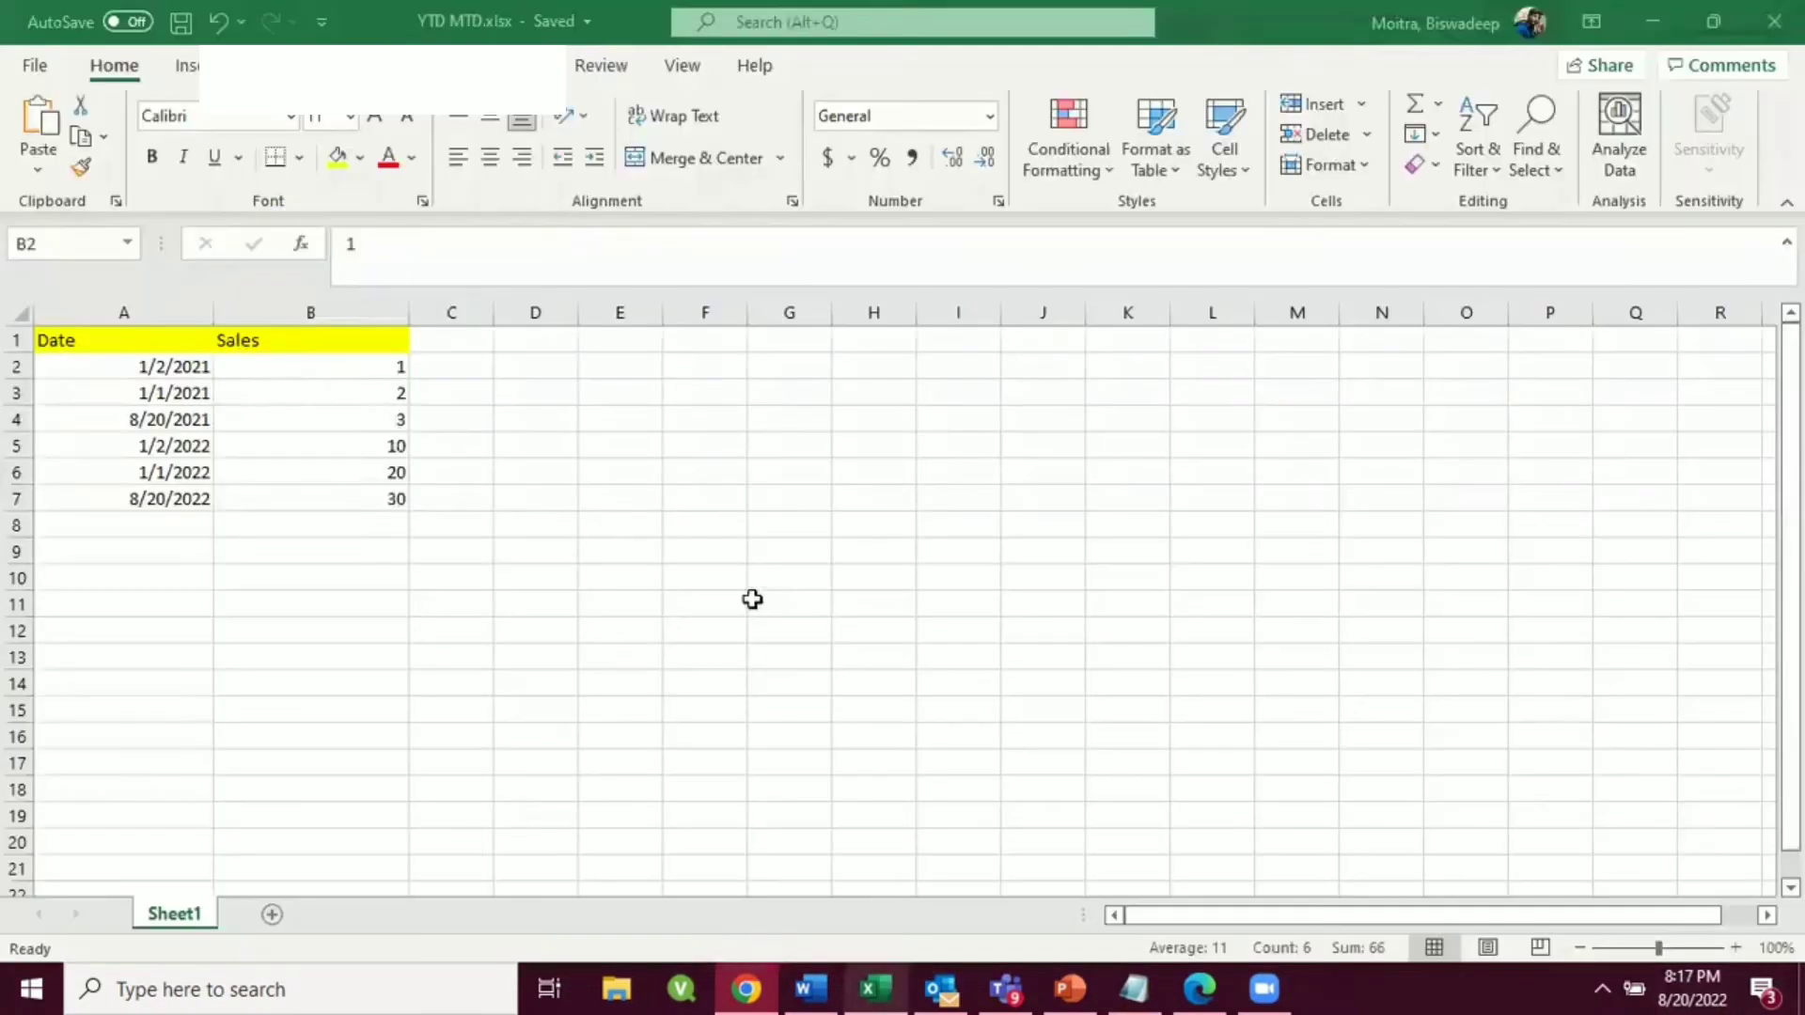
pyautogui.click(725, 528)
pyautogui.click(944, 498)
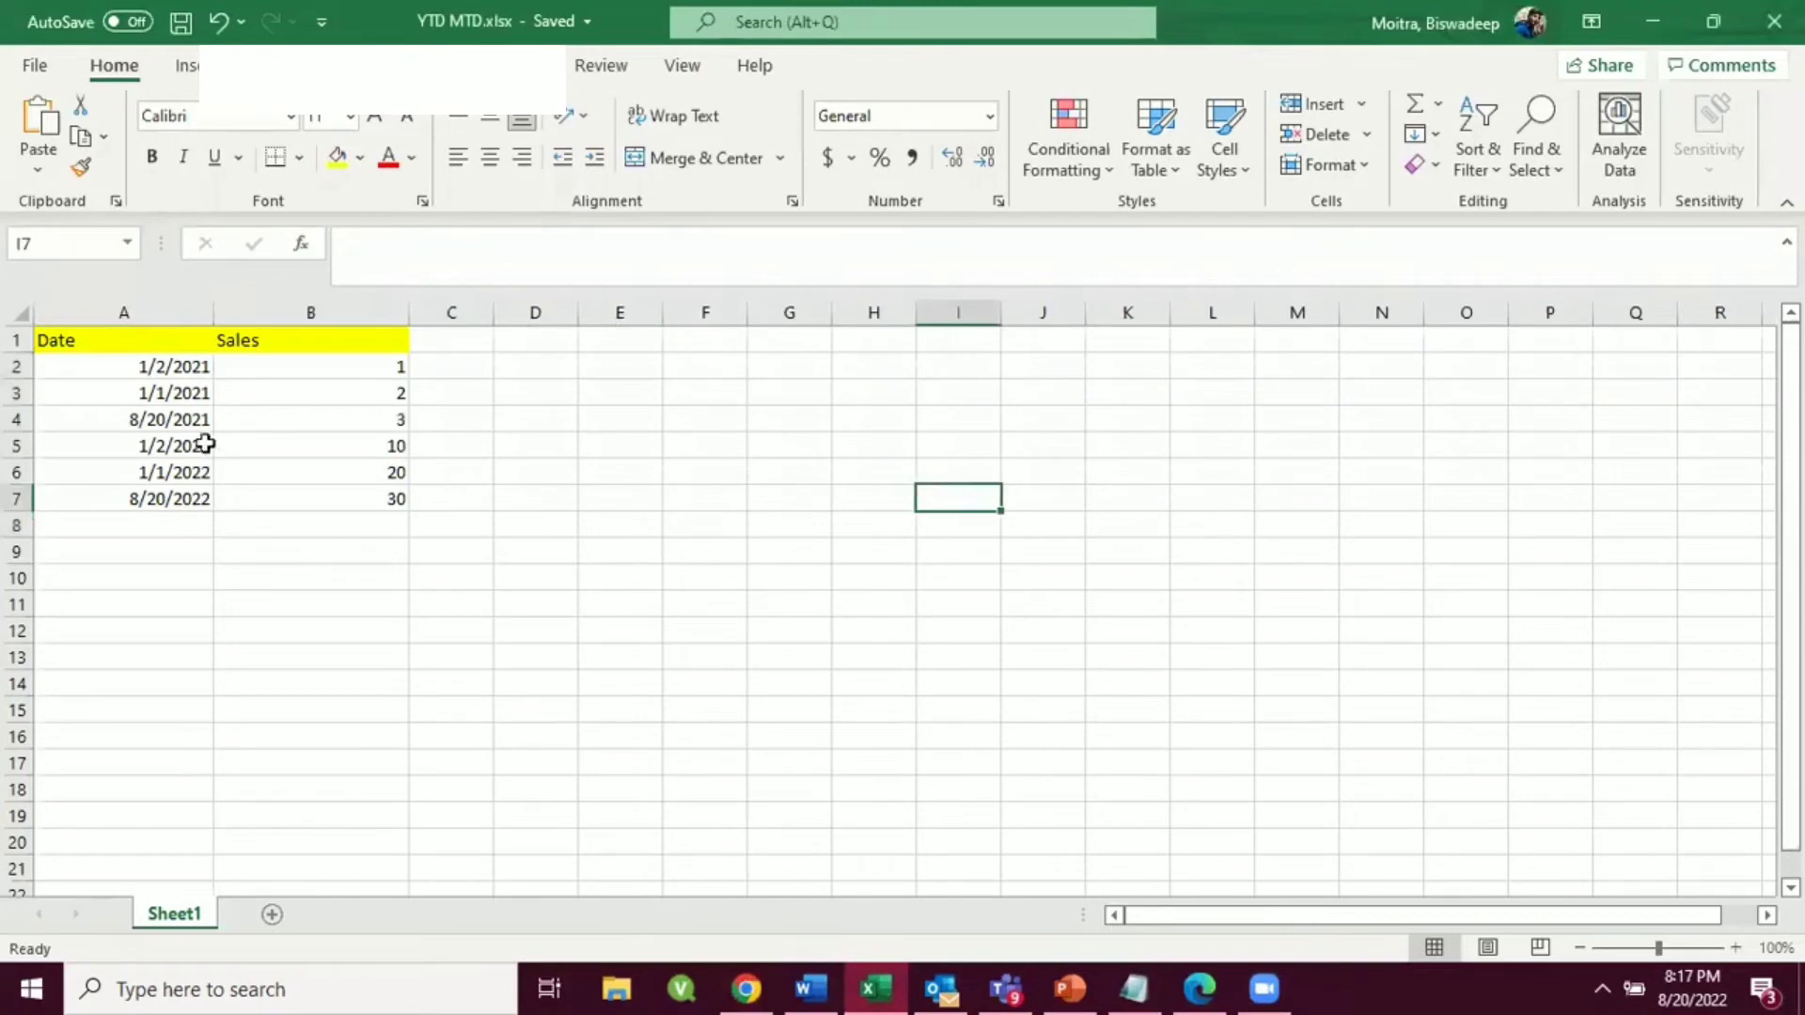
pyautogui.moveTo(184, 445); pyautogui.dragTo(170, 498)
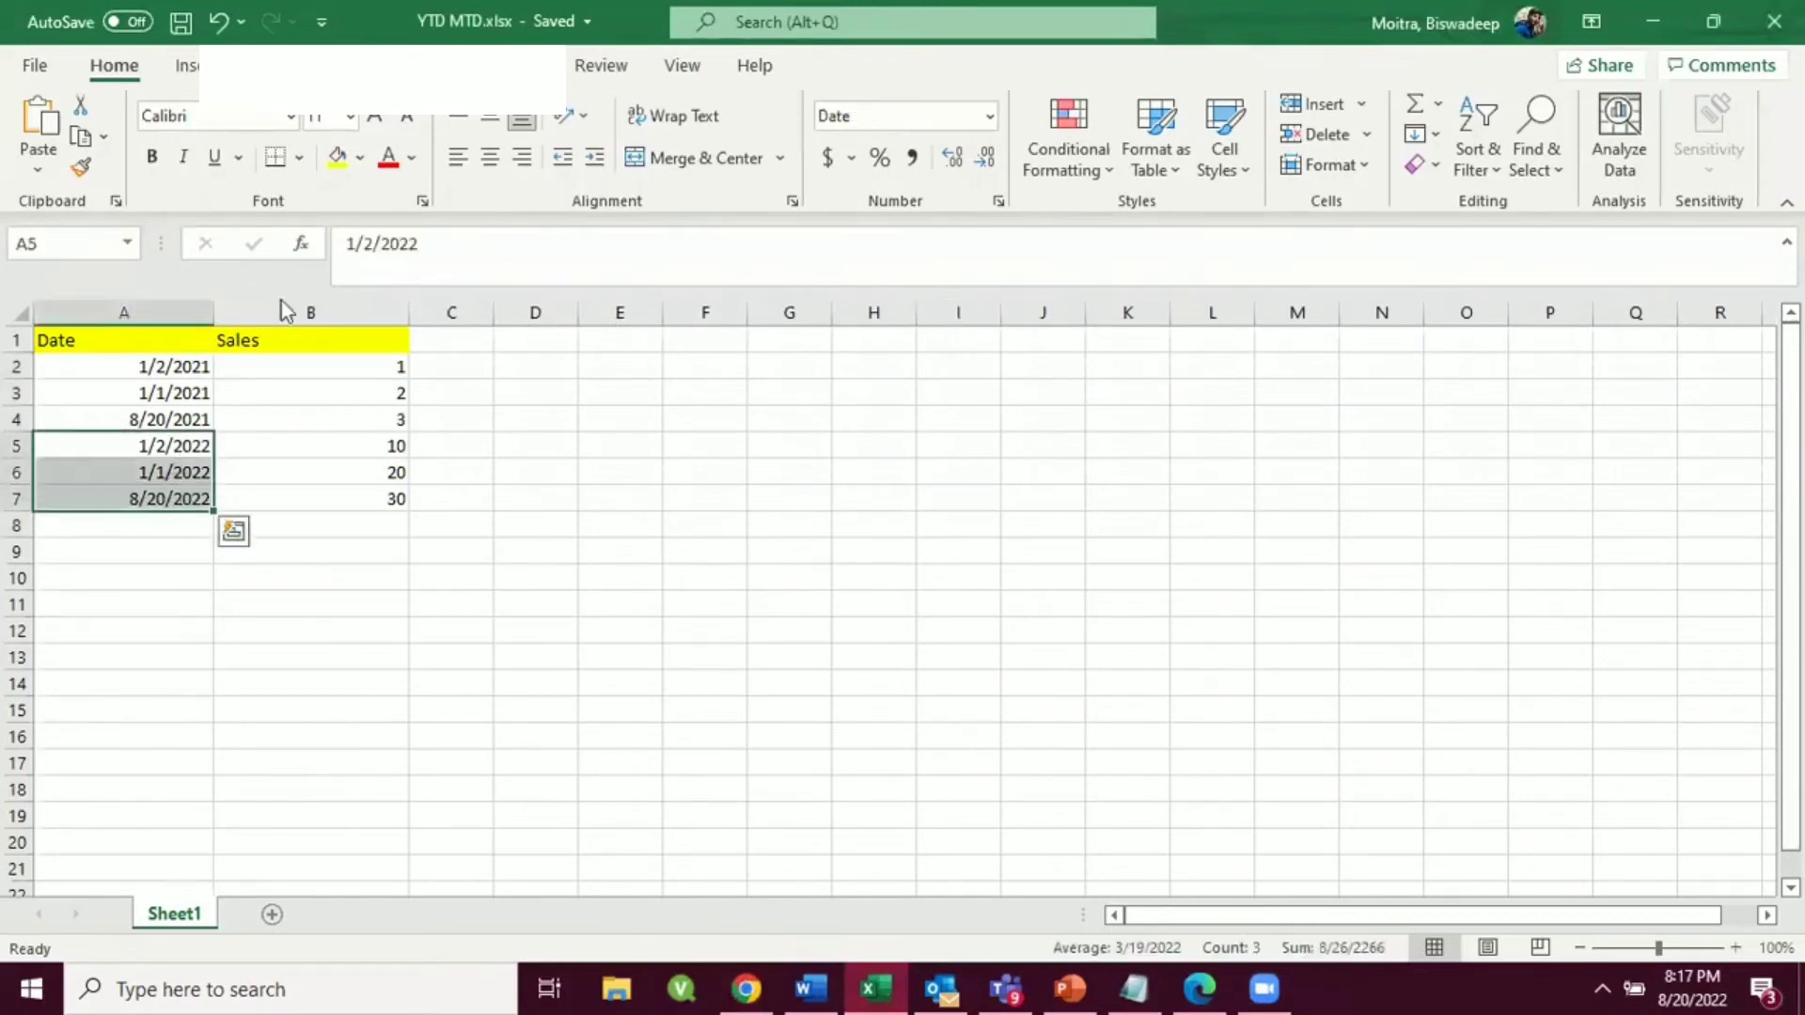
pyautogui.click(389, 163)
pyautogui.click(297, 607)
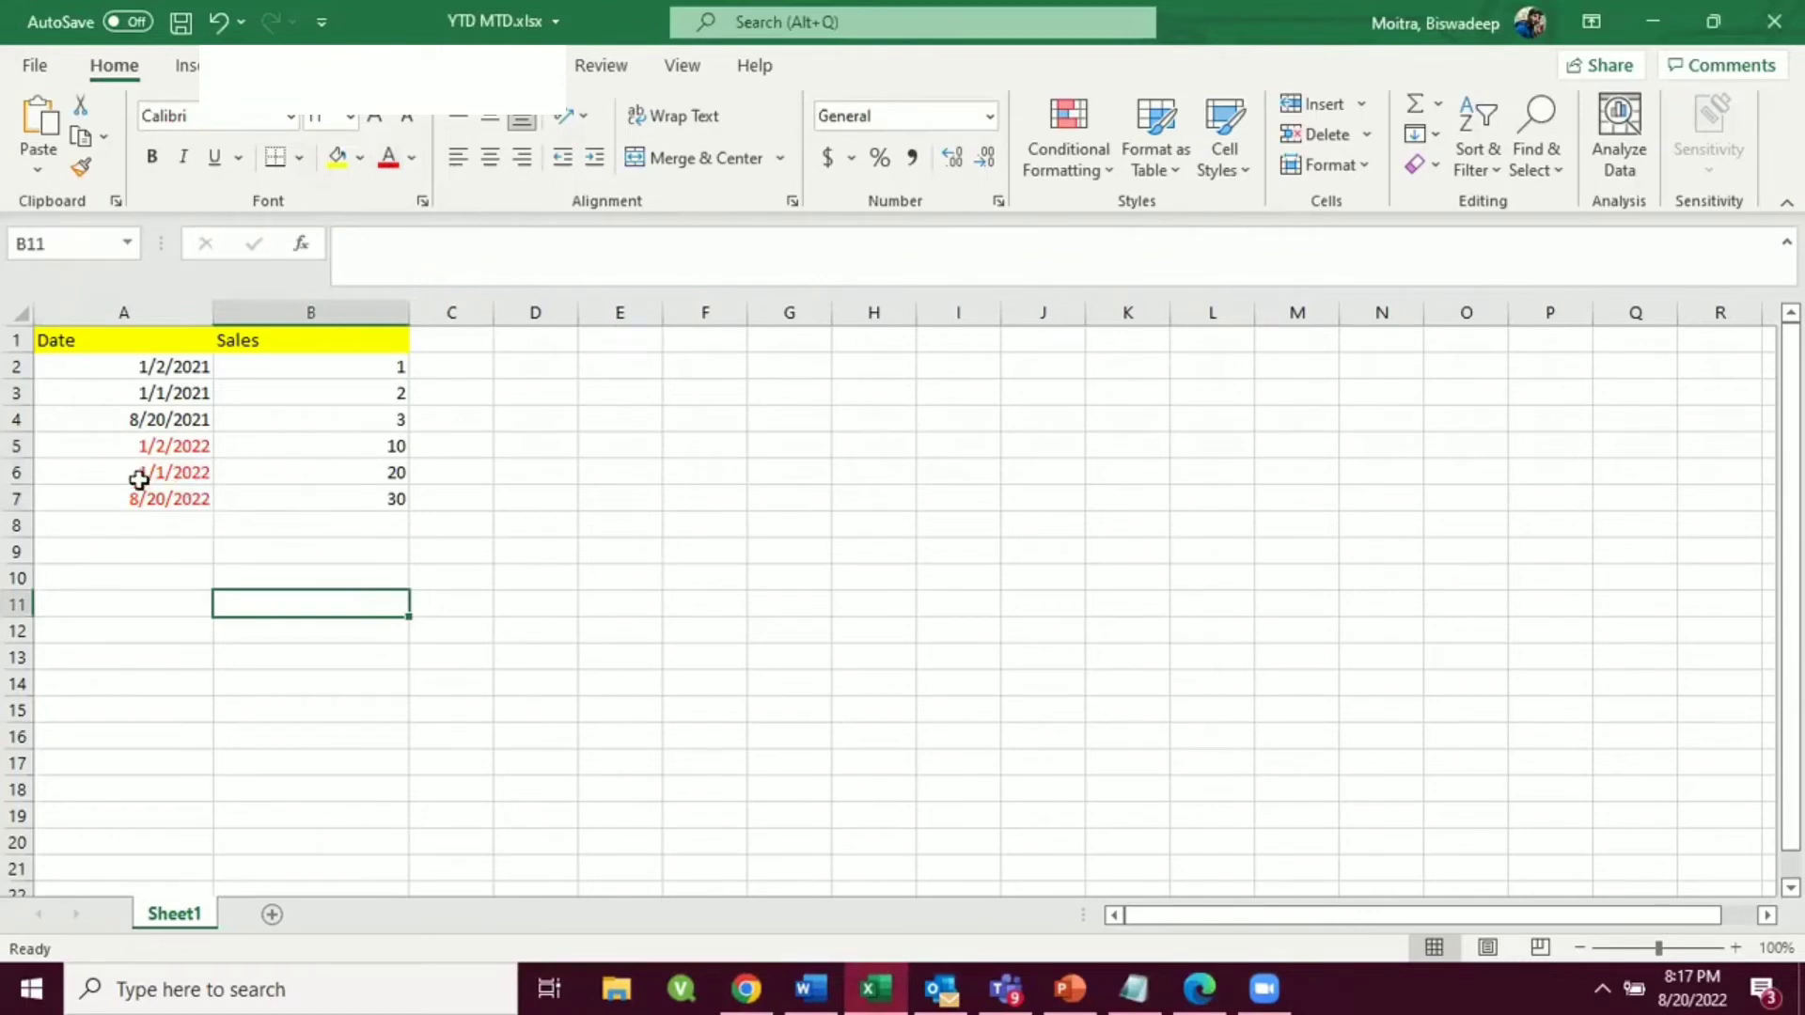
# - Review the 2022 dates in the Date column and check the sum of their sales in B5:B7
pyautogui.click(186, 480)
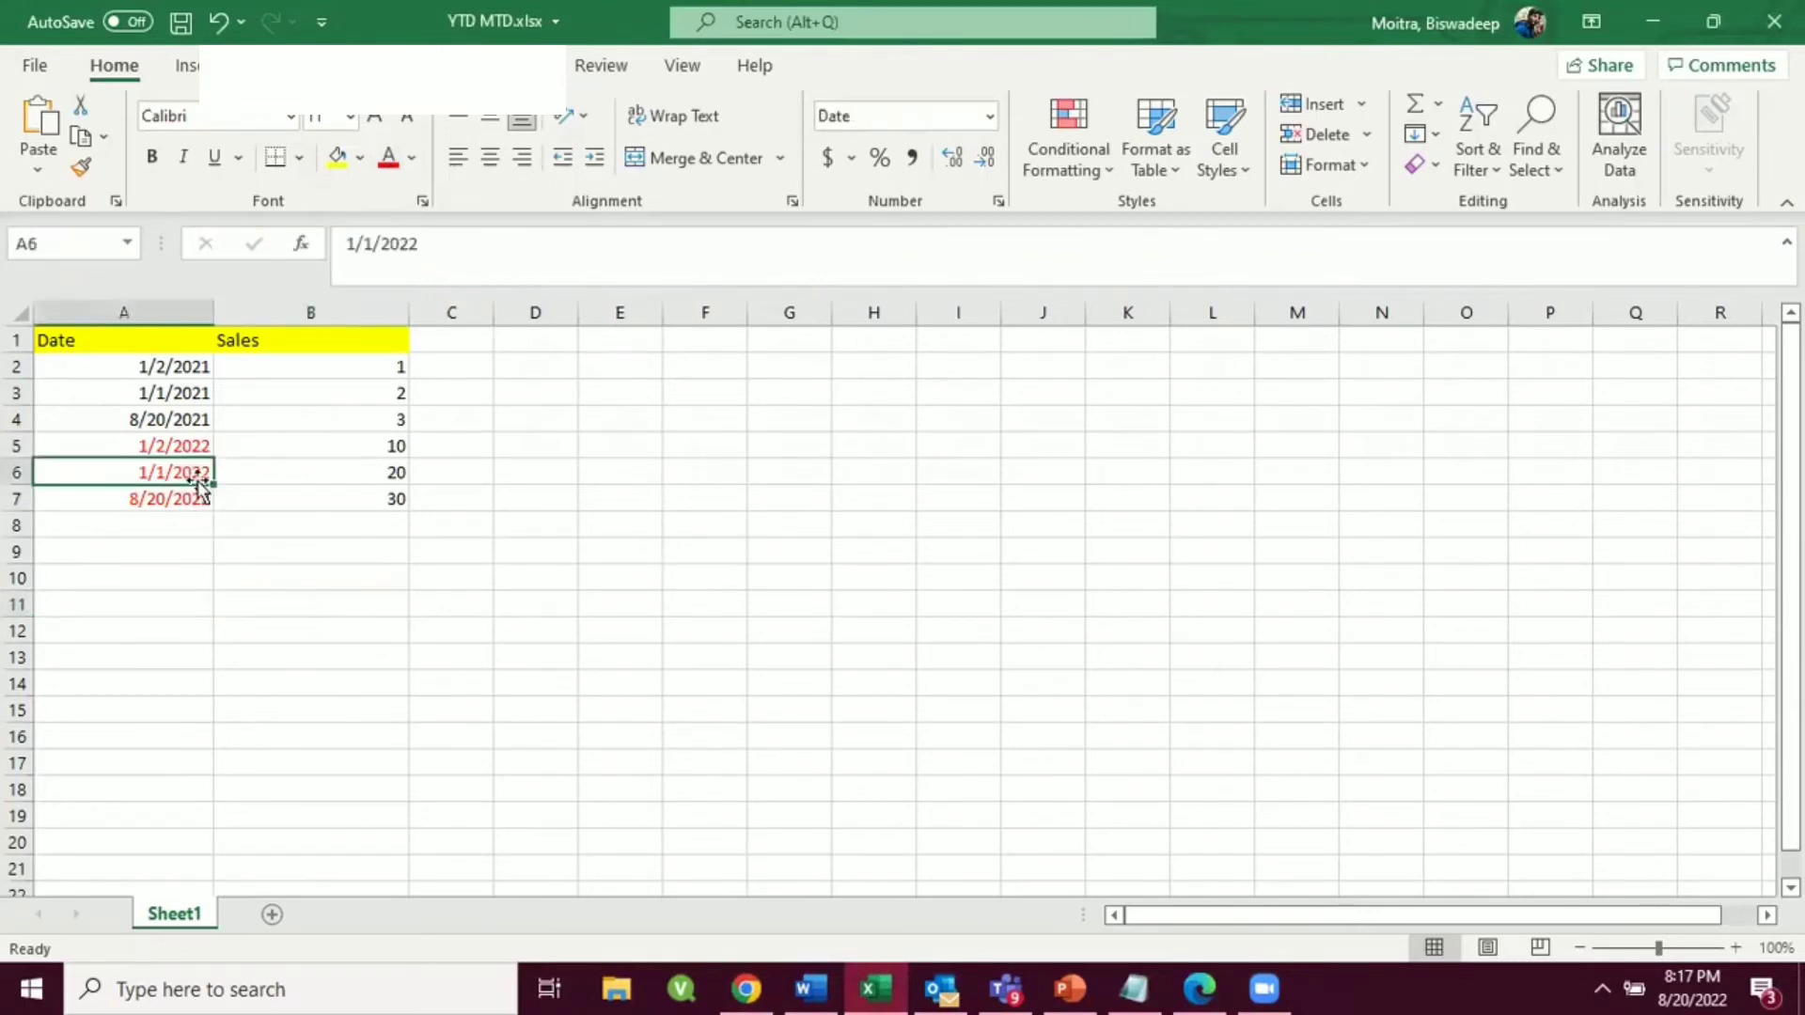
pyautogui.click(164, 498)
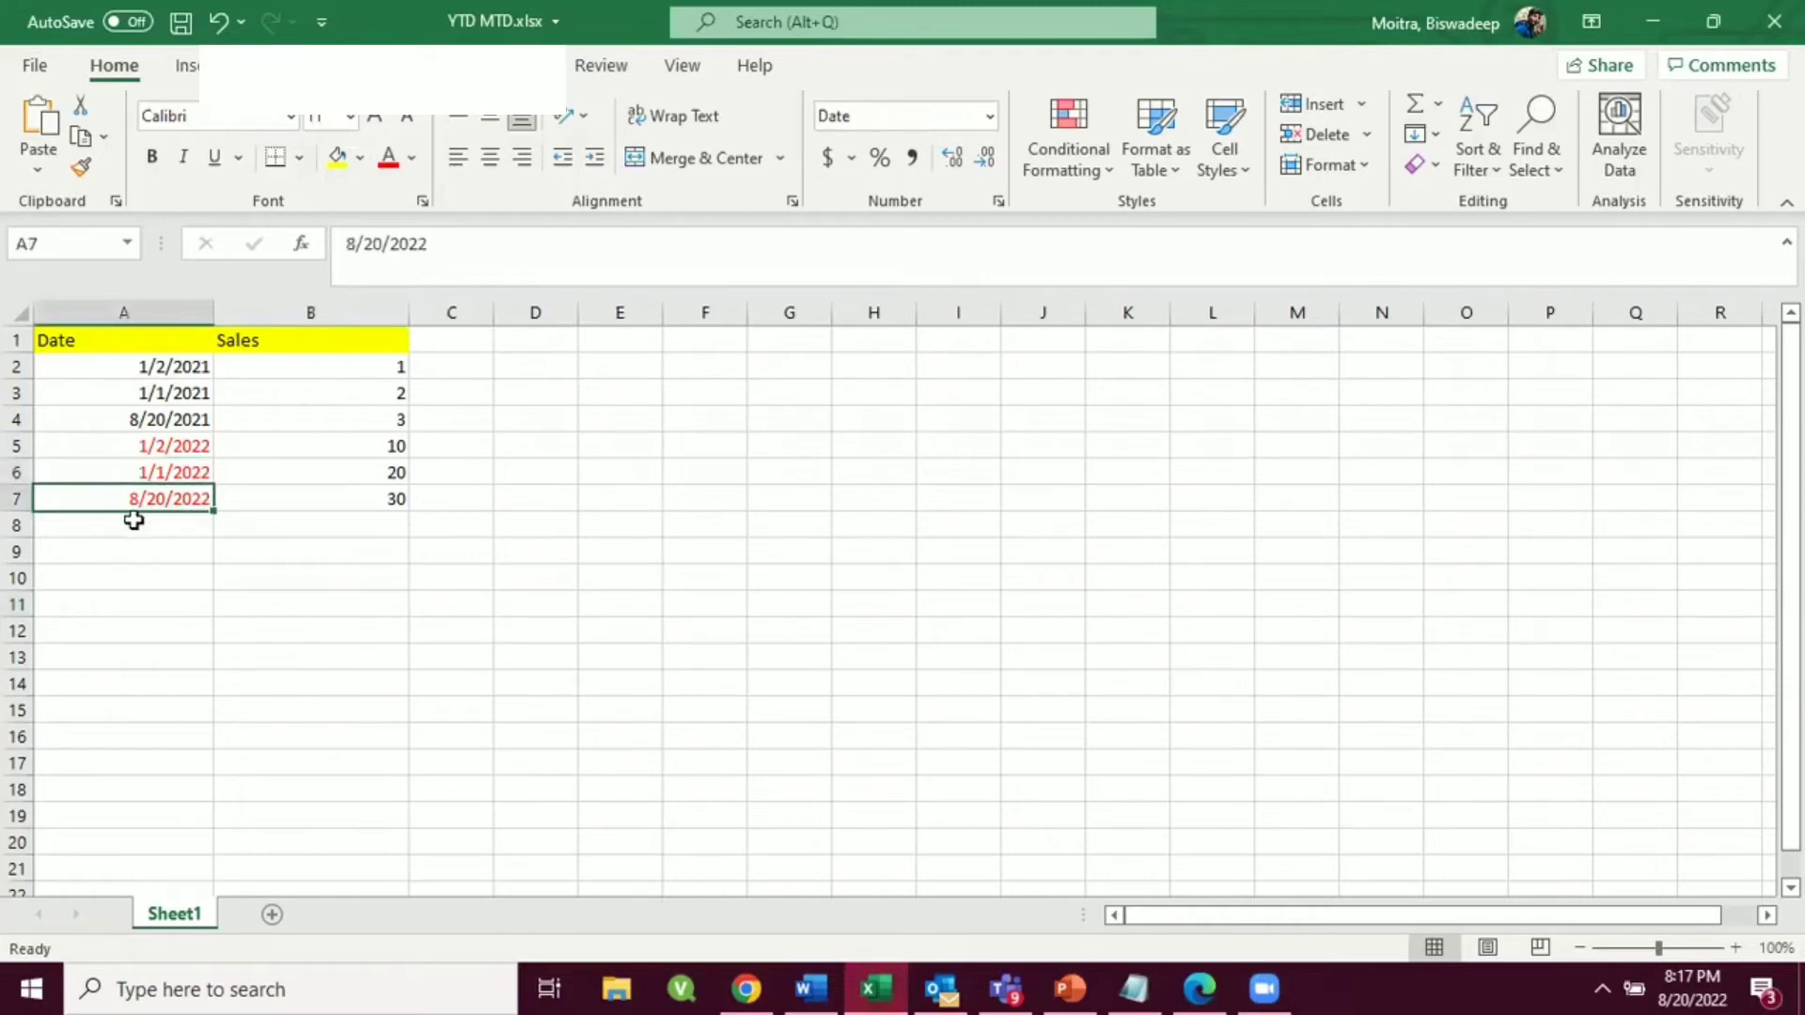
pyautogui.click(164, 467)
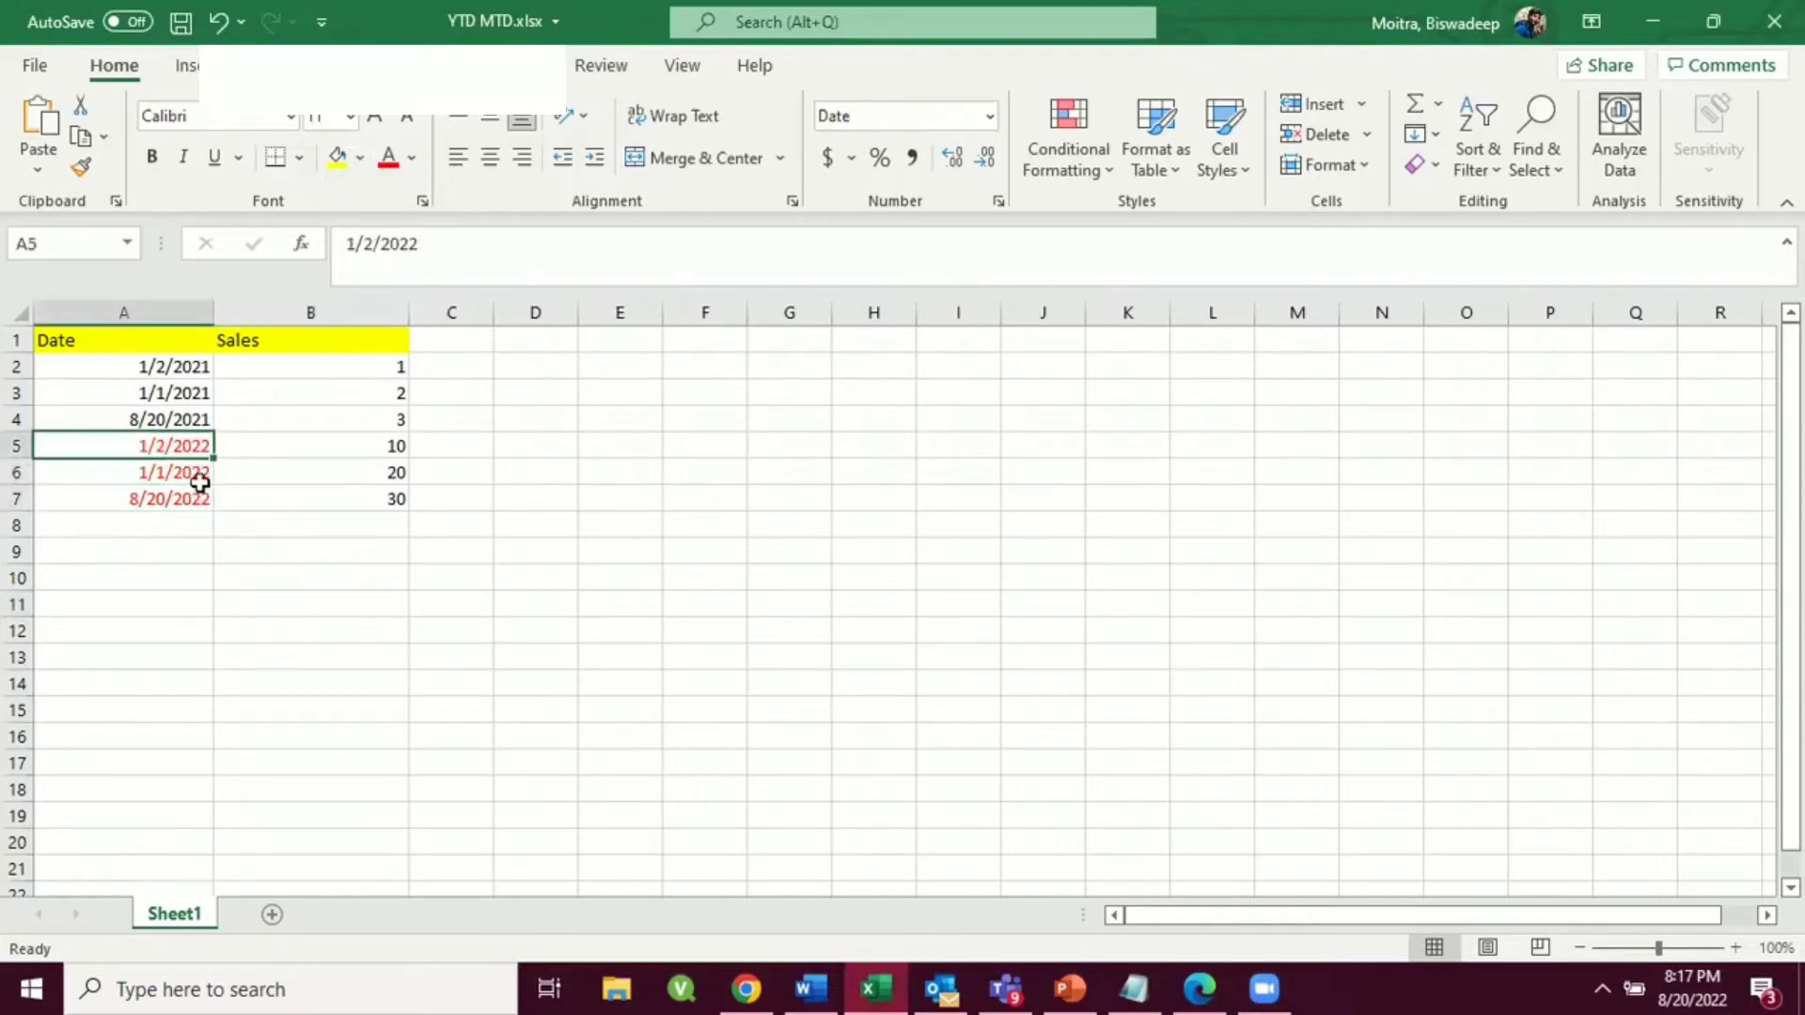
pyautogui.click(237, 572)
pyautogui.moveTo(356, 444); pyautogui.dragTo(372, 501)
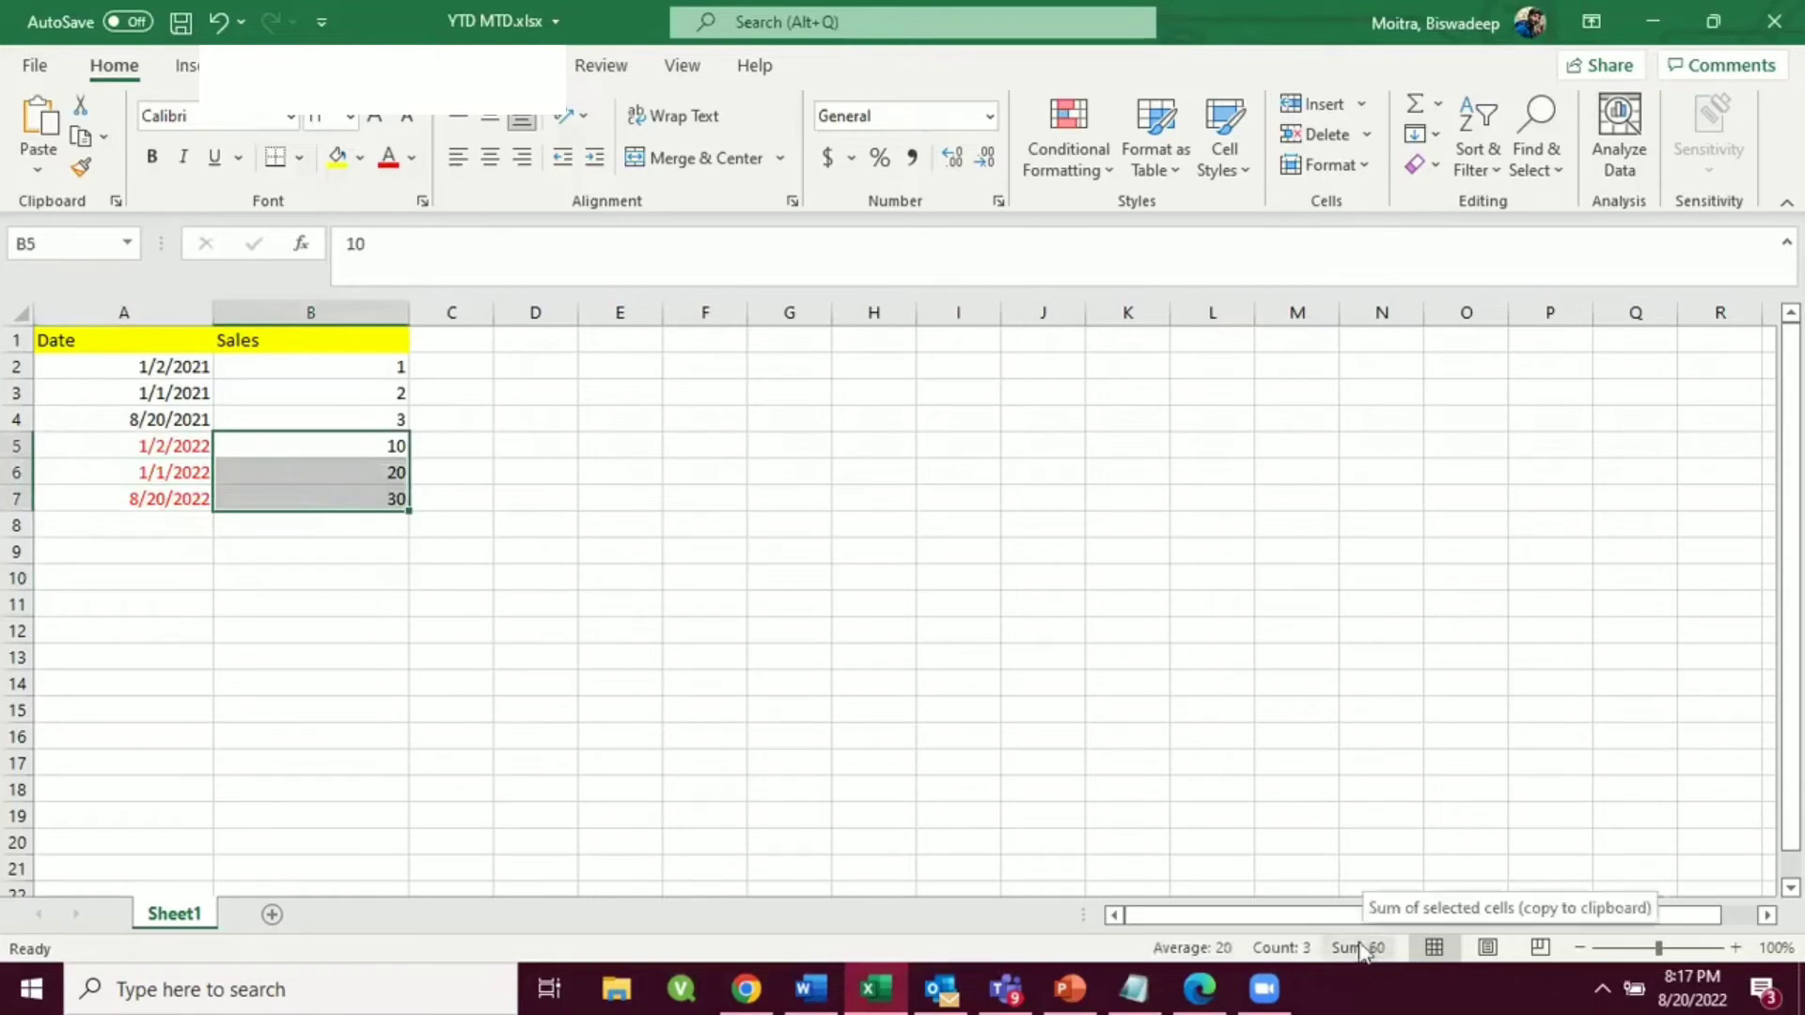
# - Switch back to Qlik Sense, apply the year-to-date KPI expression and leave the sheet's edit mode
pyautogui.hotkey('alt', 'Tab')
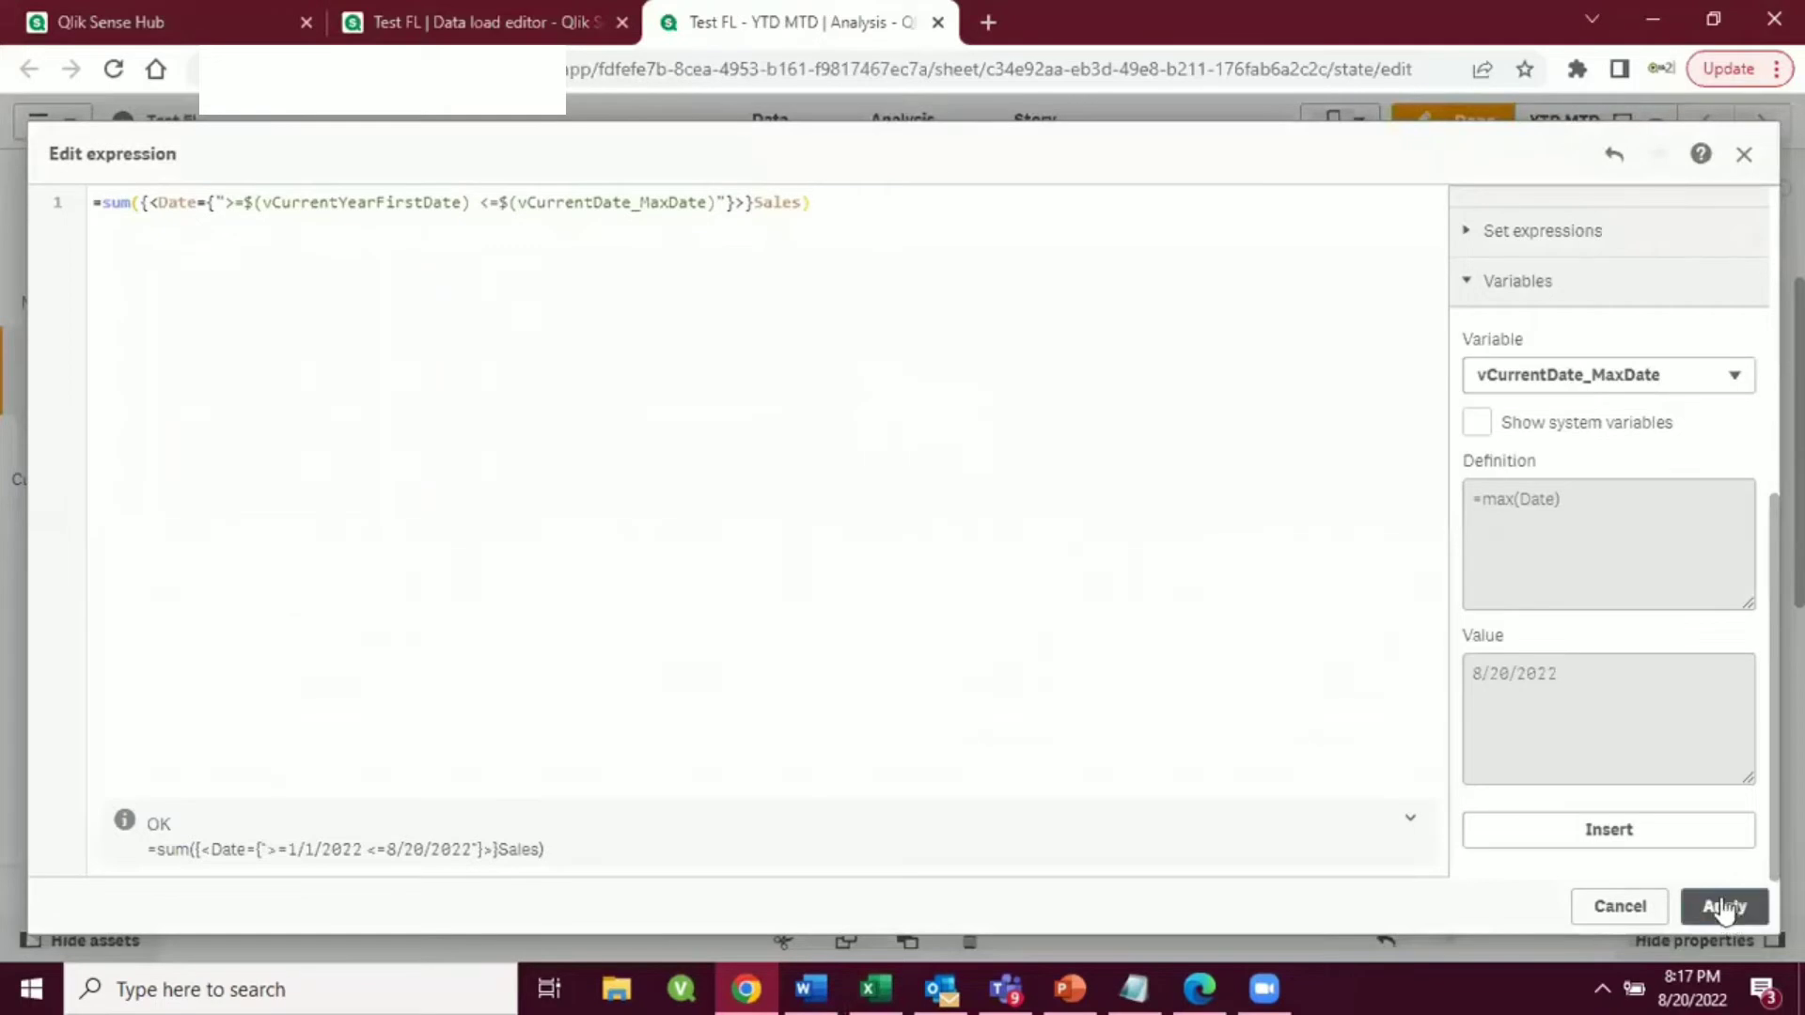
pyautogui.click(1720, 903)
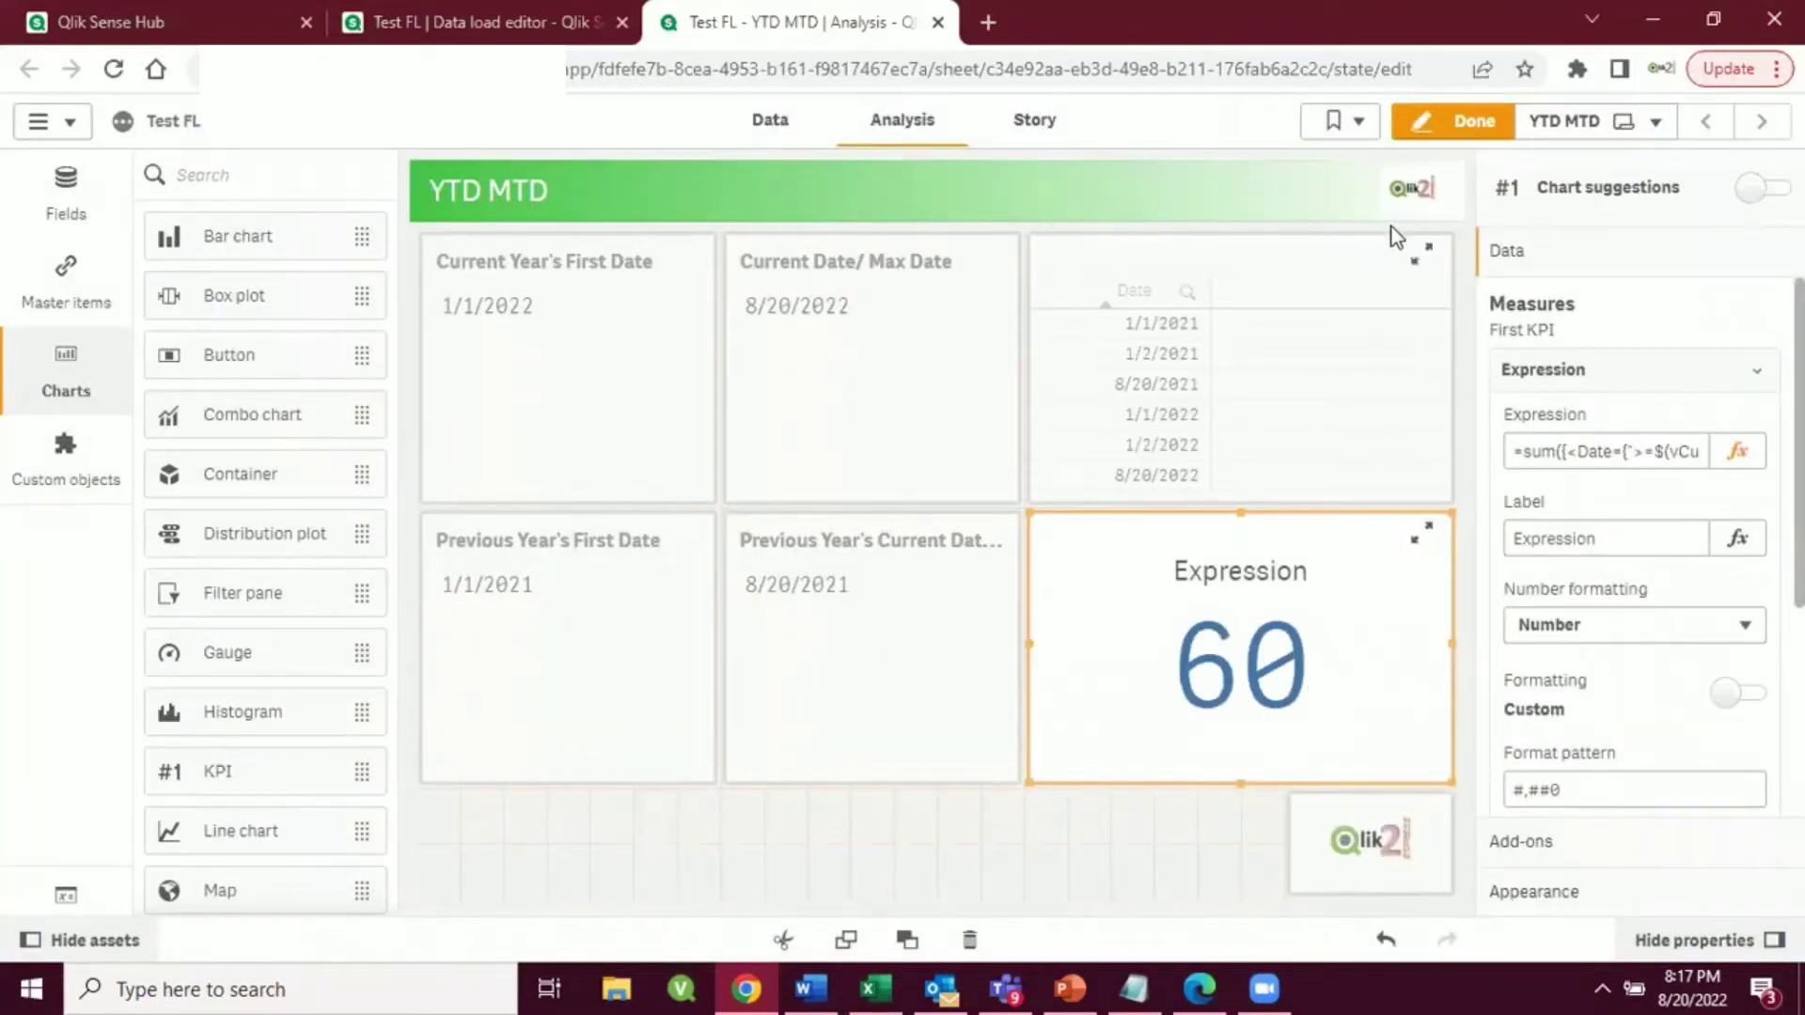
pyautogui.click(1426, 141)
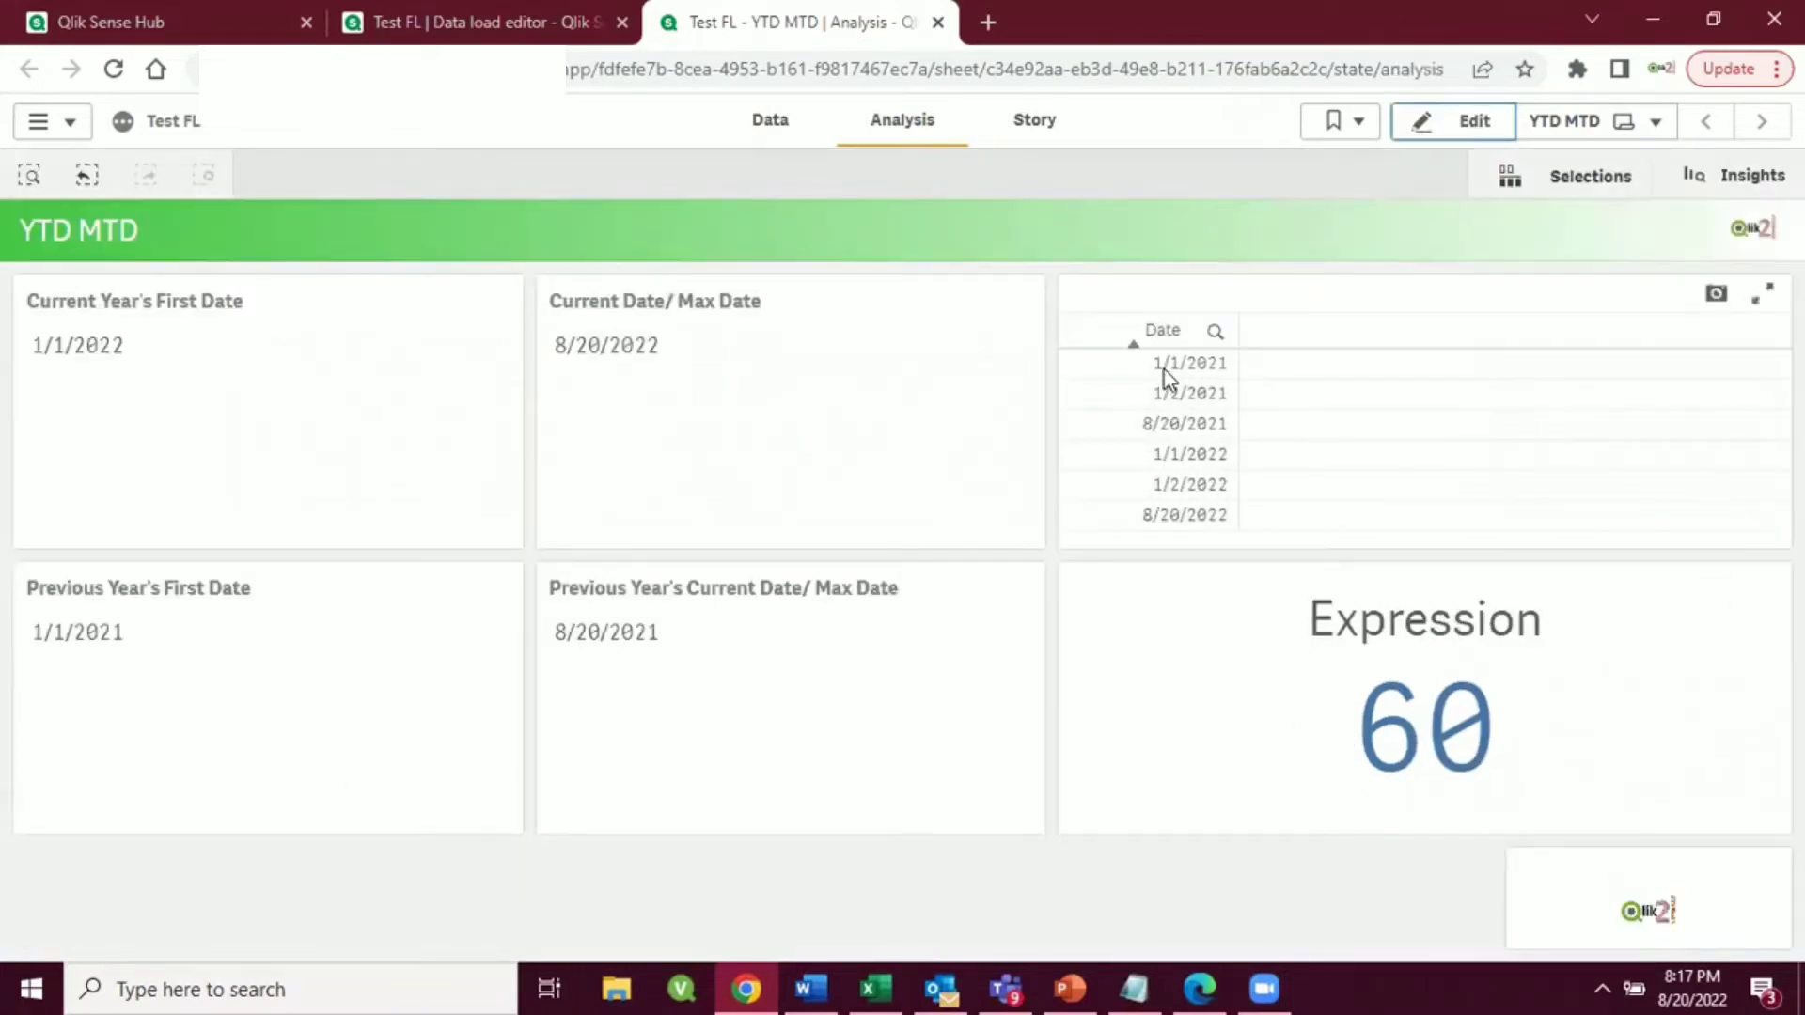
# - Test the KPI by filtering Date from 1/1/2021 through 1/1/2022, then clear the Date selection
pyautogui.moveTo(1164, 370); pyautogui.dragTo(1171, 442)
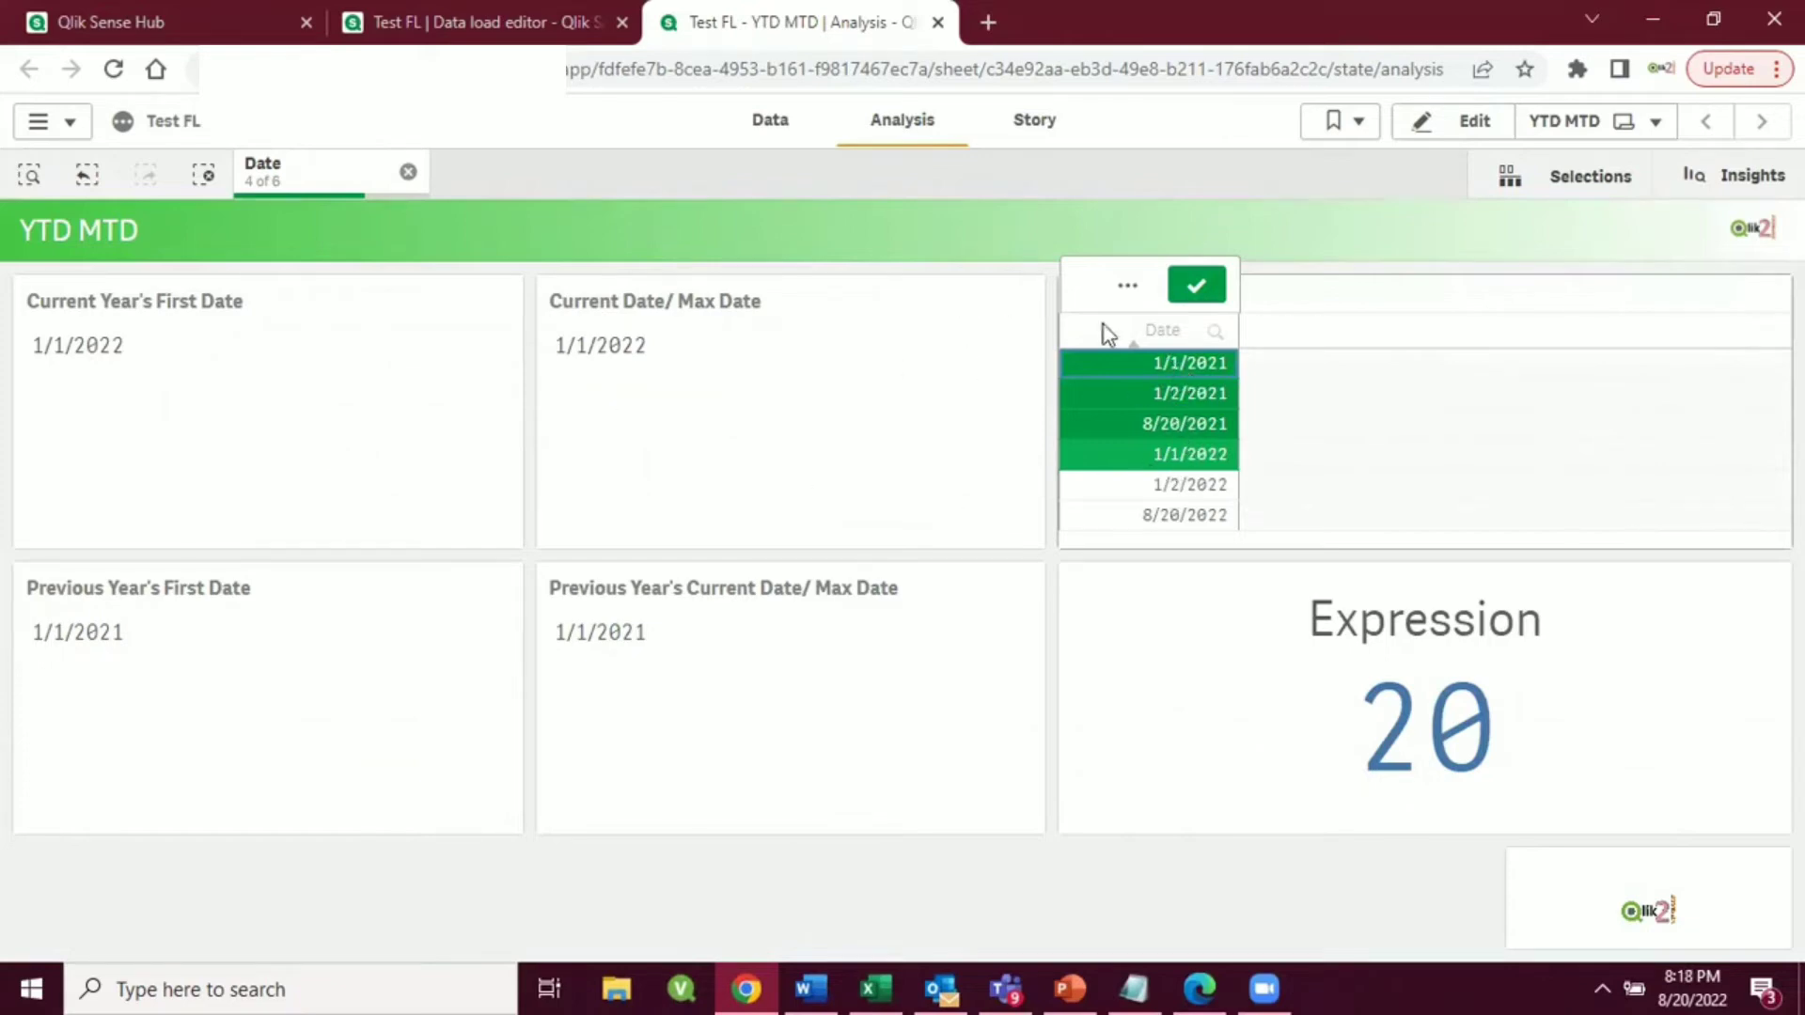
pyautogui.click(1206, 290)
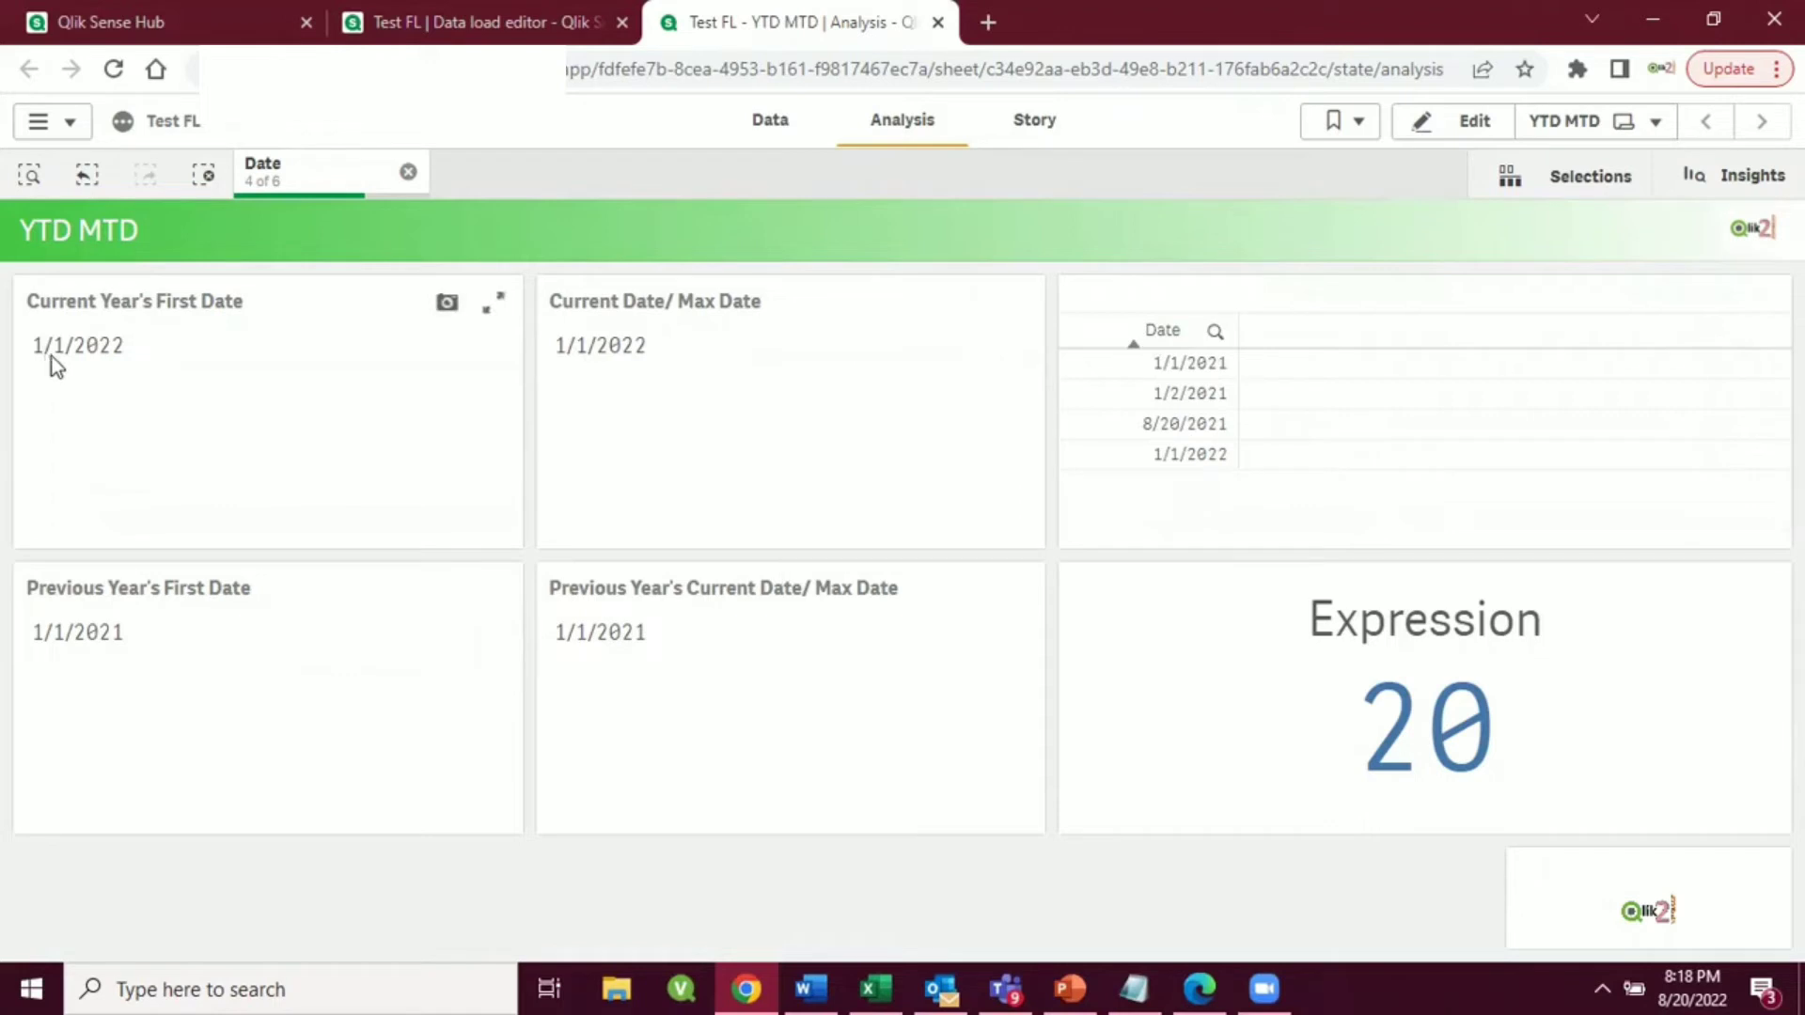
pyautogui.click(408, 172)
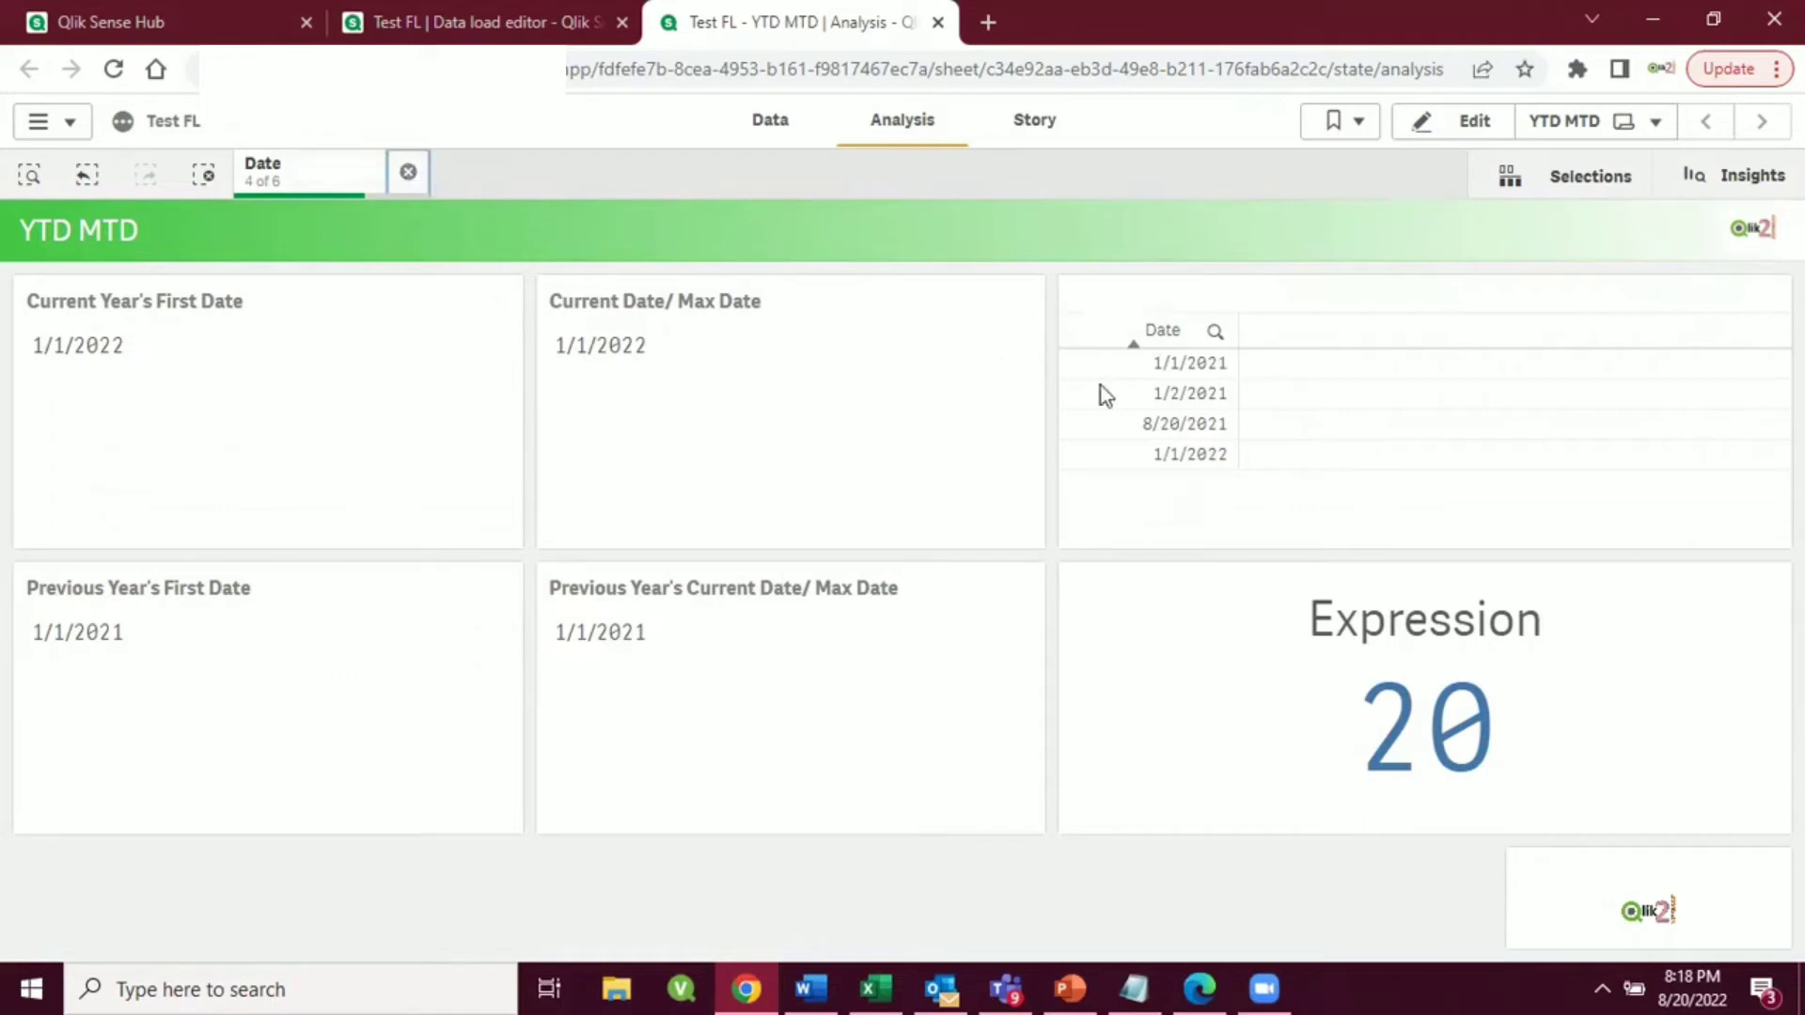
# - Test the KPI with only the dates 1/1/2021 and 8/20/2021 selected, then clear the Date selection
pyautogui.click(1216, 367)
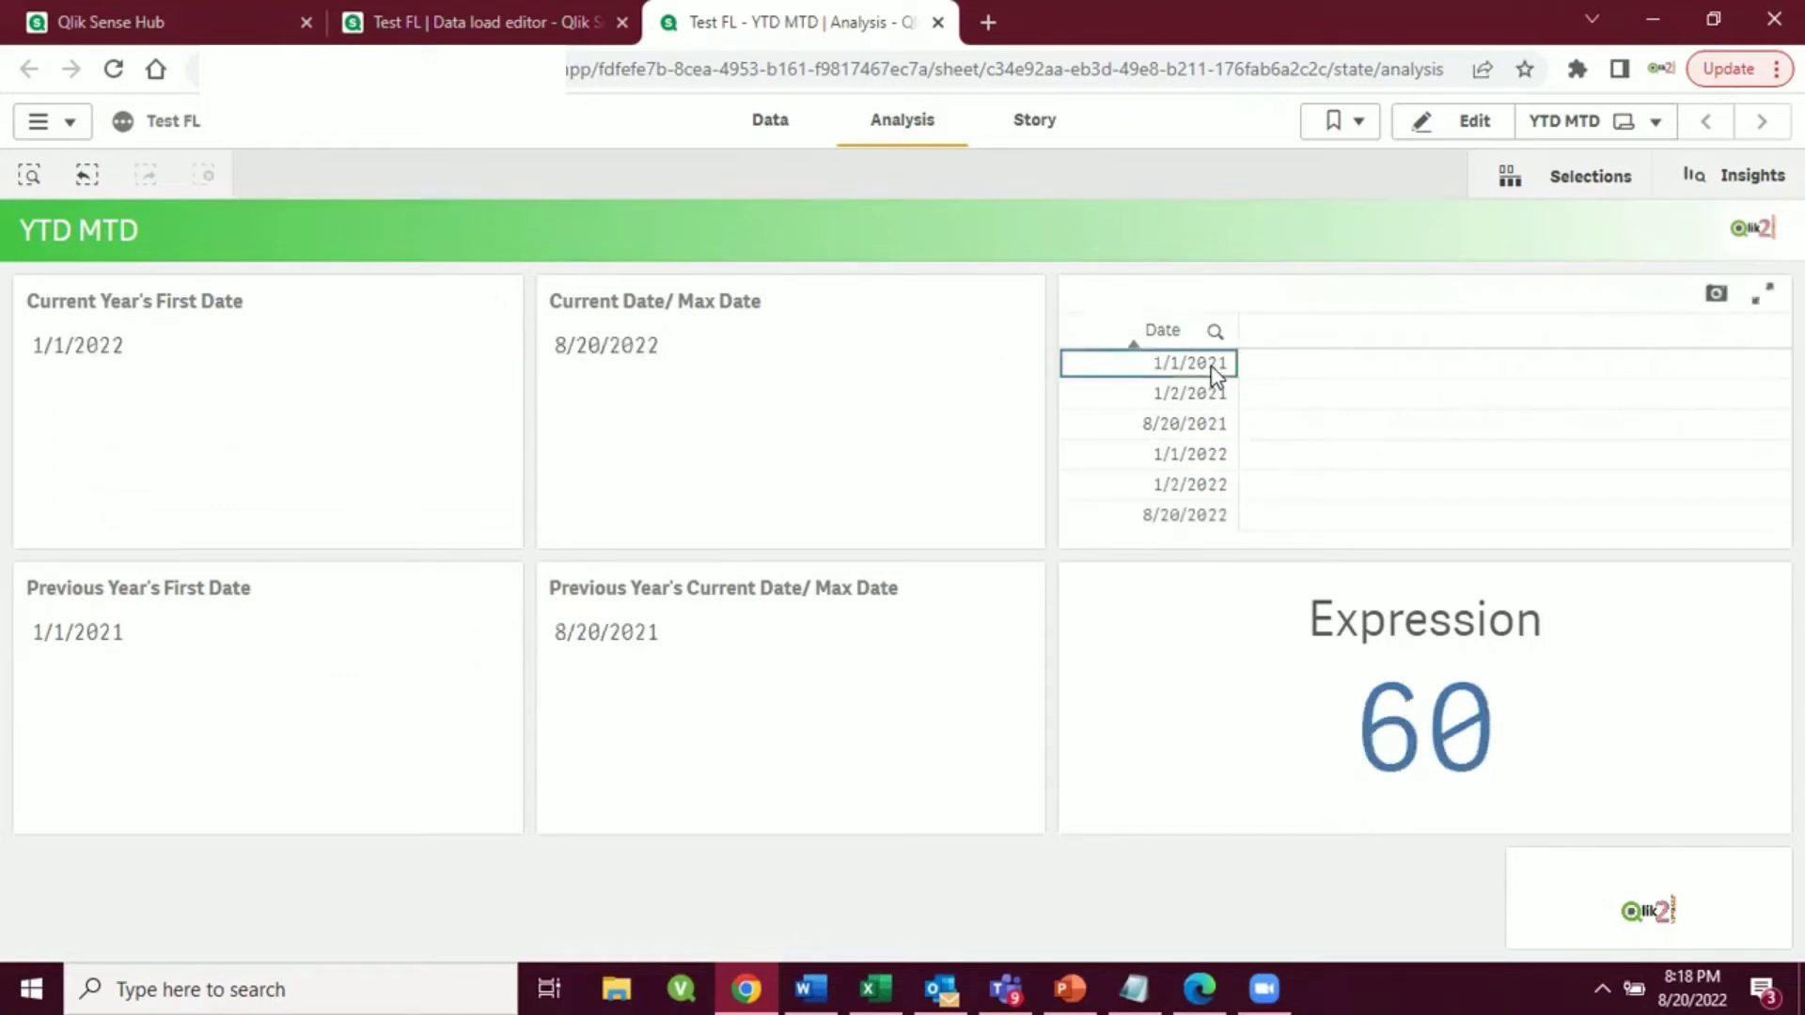
pyautogui.click(1209, 423)
pyautogui.click(1197, 285)
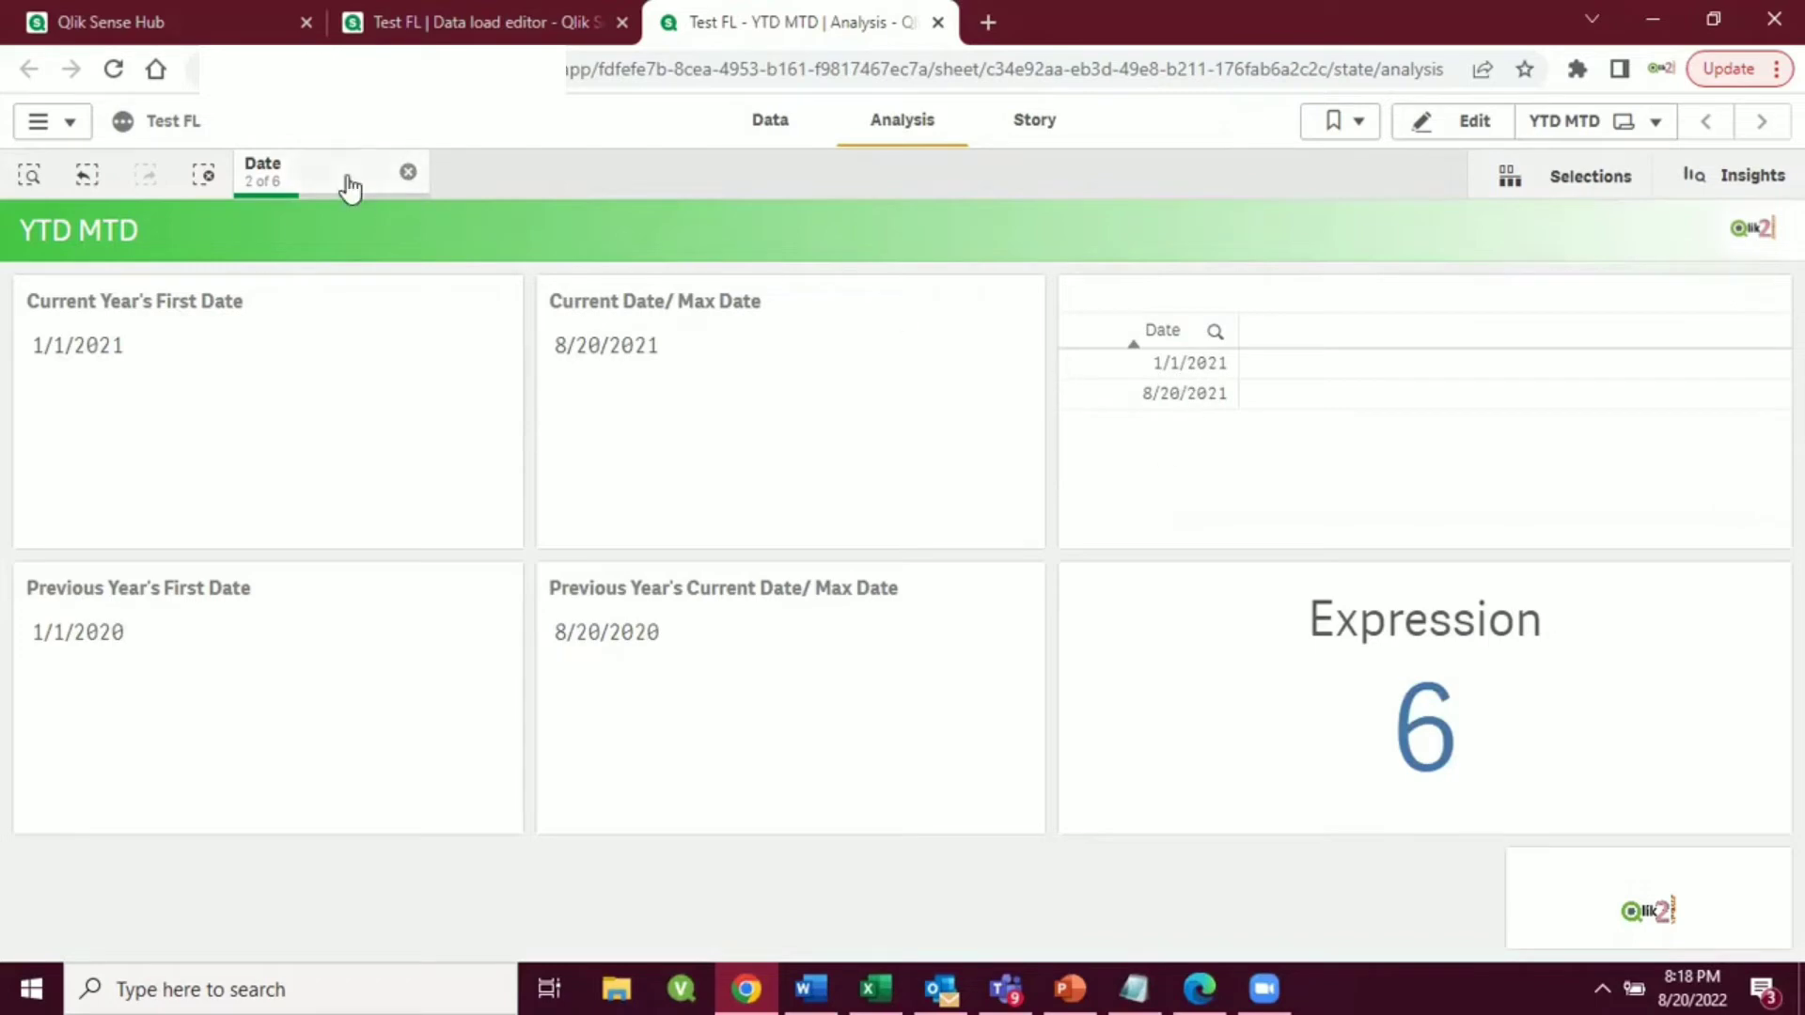
pyautogui.click(408, 173)
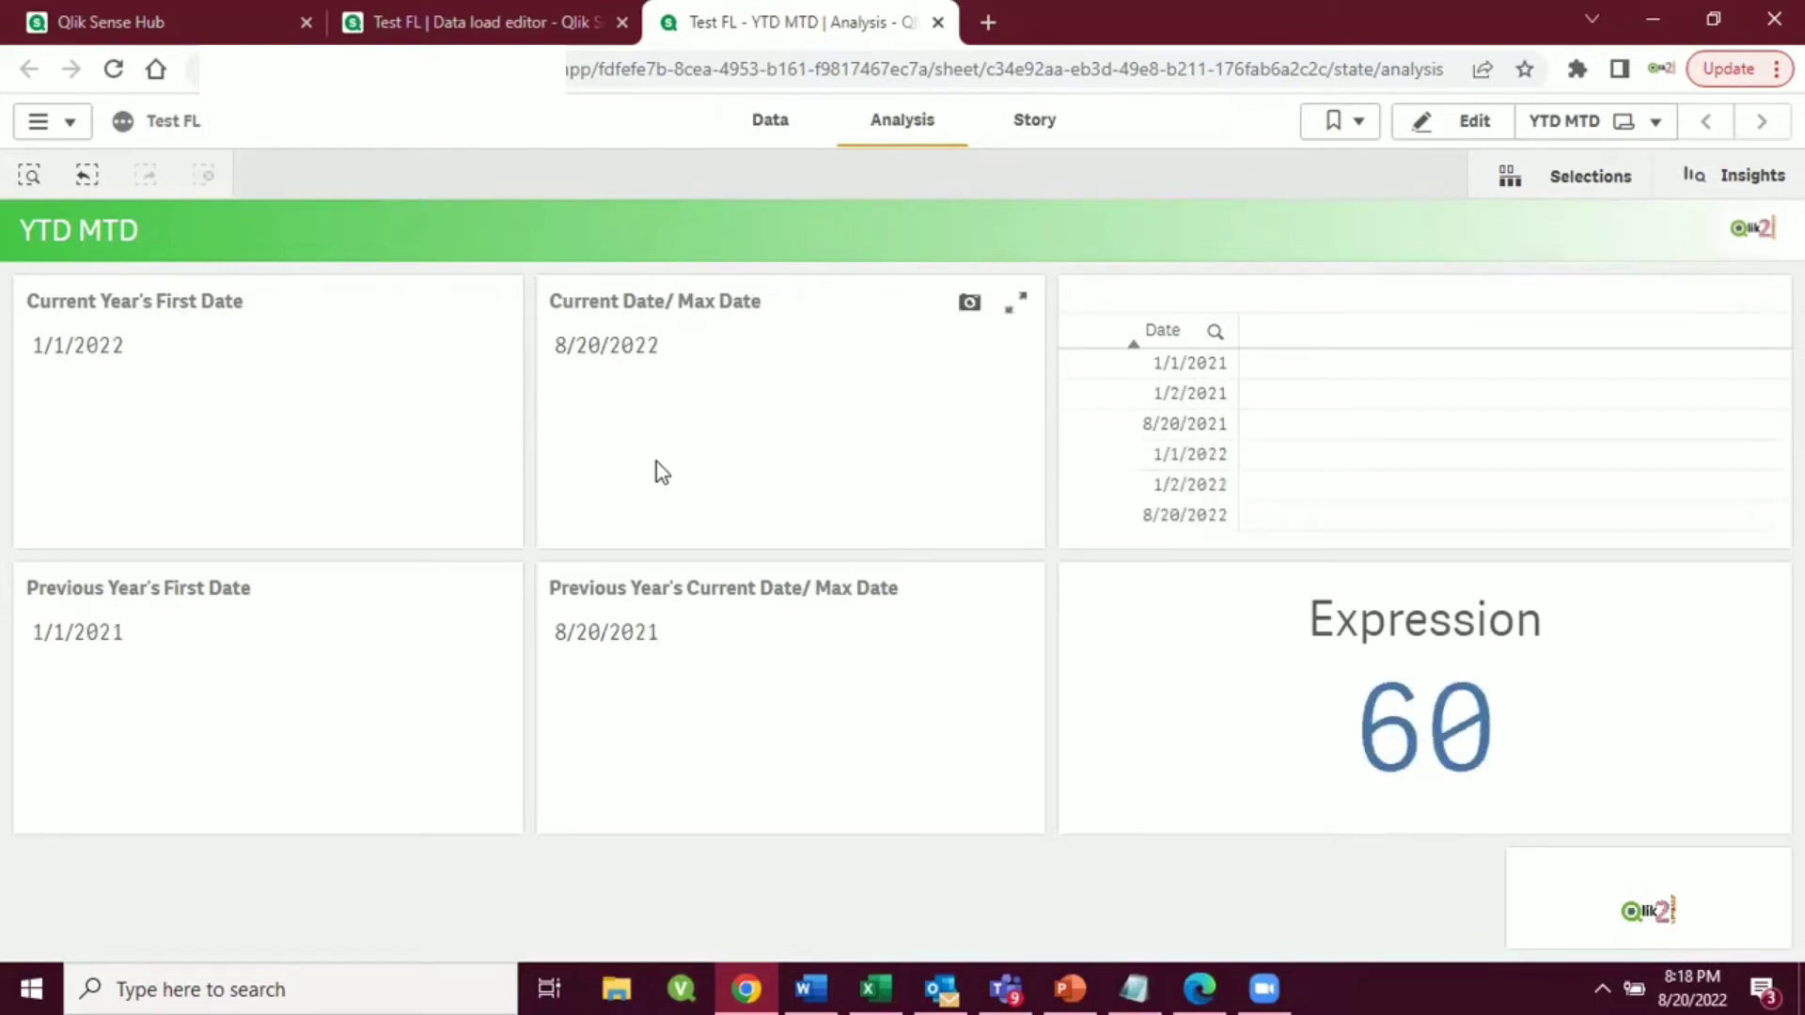
# - Edit the sheet and change the Current Date/ Max Date object's measure to =max({1}Date) so it ignores selections
pyautogui.click(1452, 130)
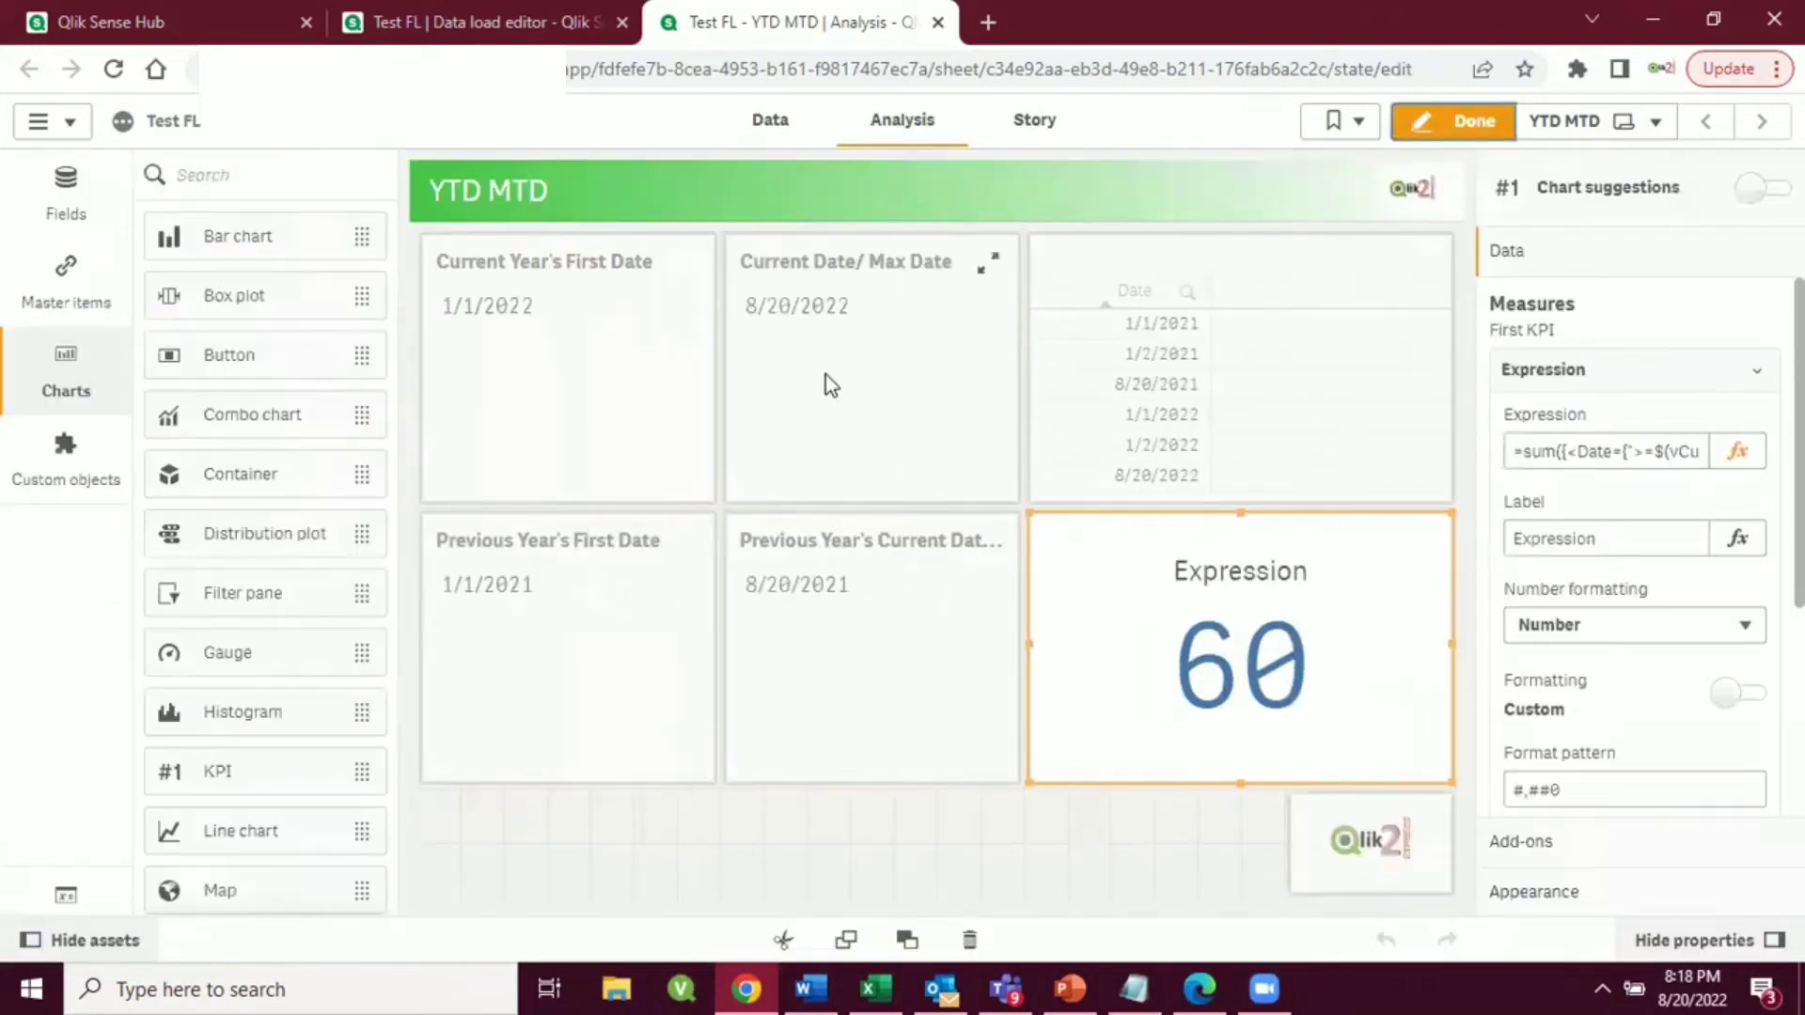
pyautogui.click(907, 390)
pyautogui.click(1733, 455)
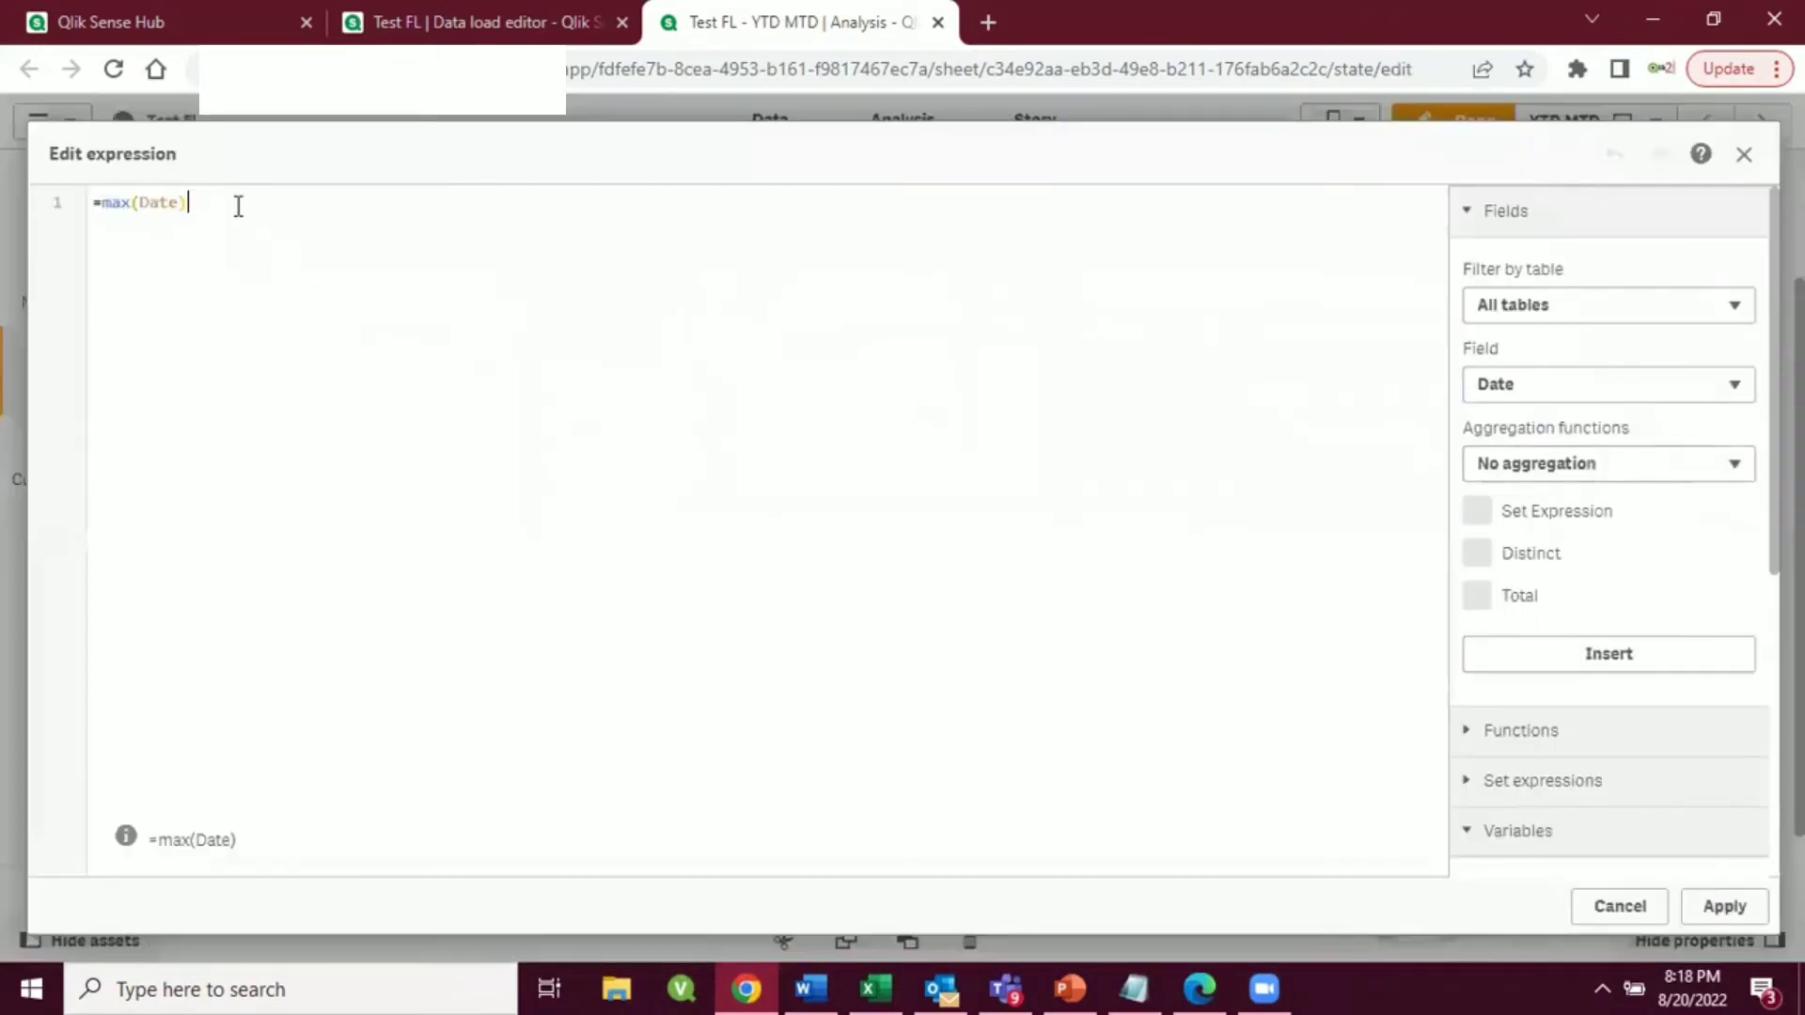
pyautogui.click(140, 203)
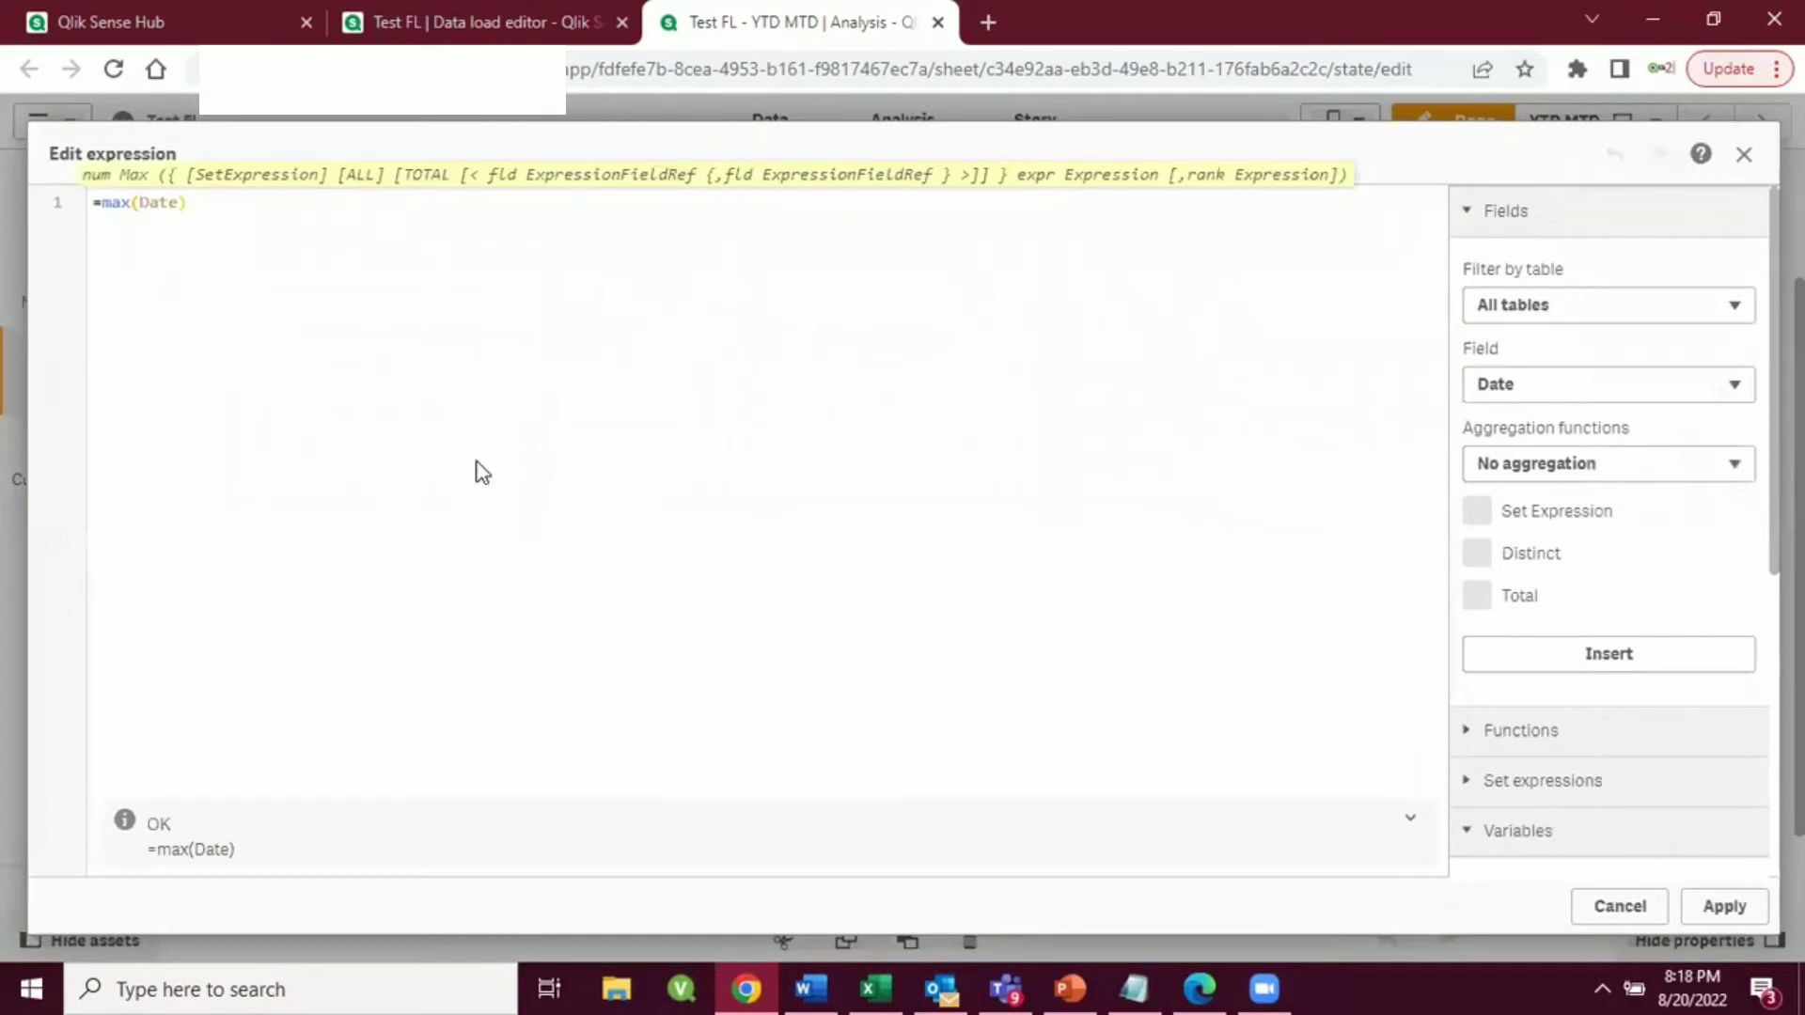
pyautogui.write('{')
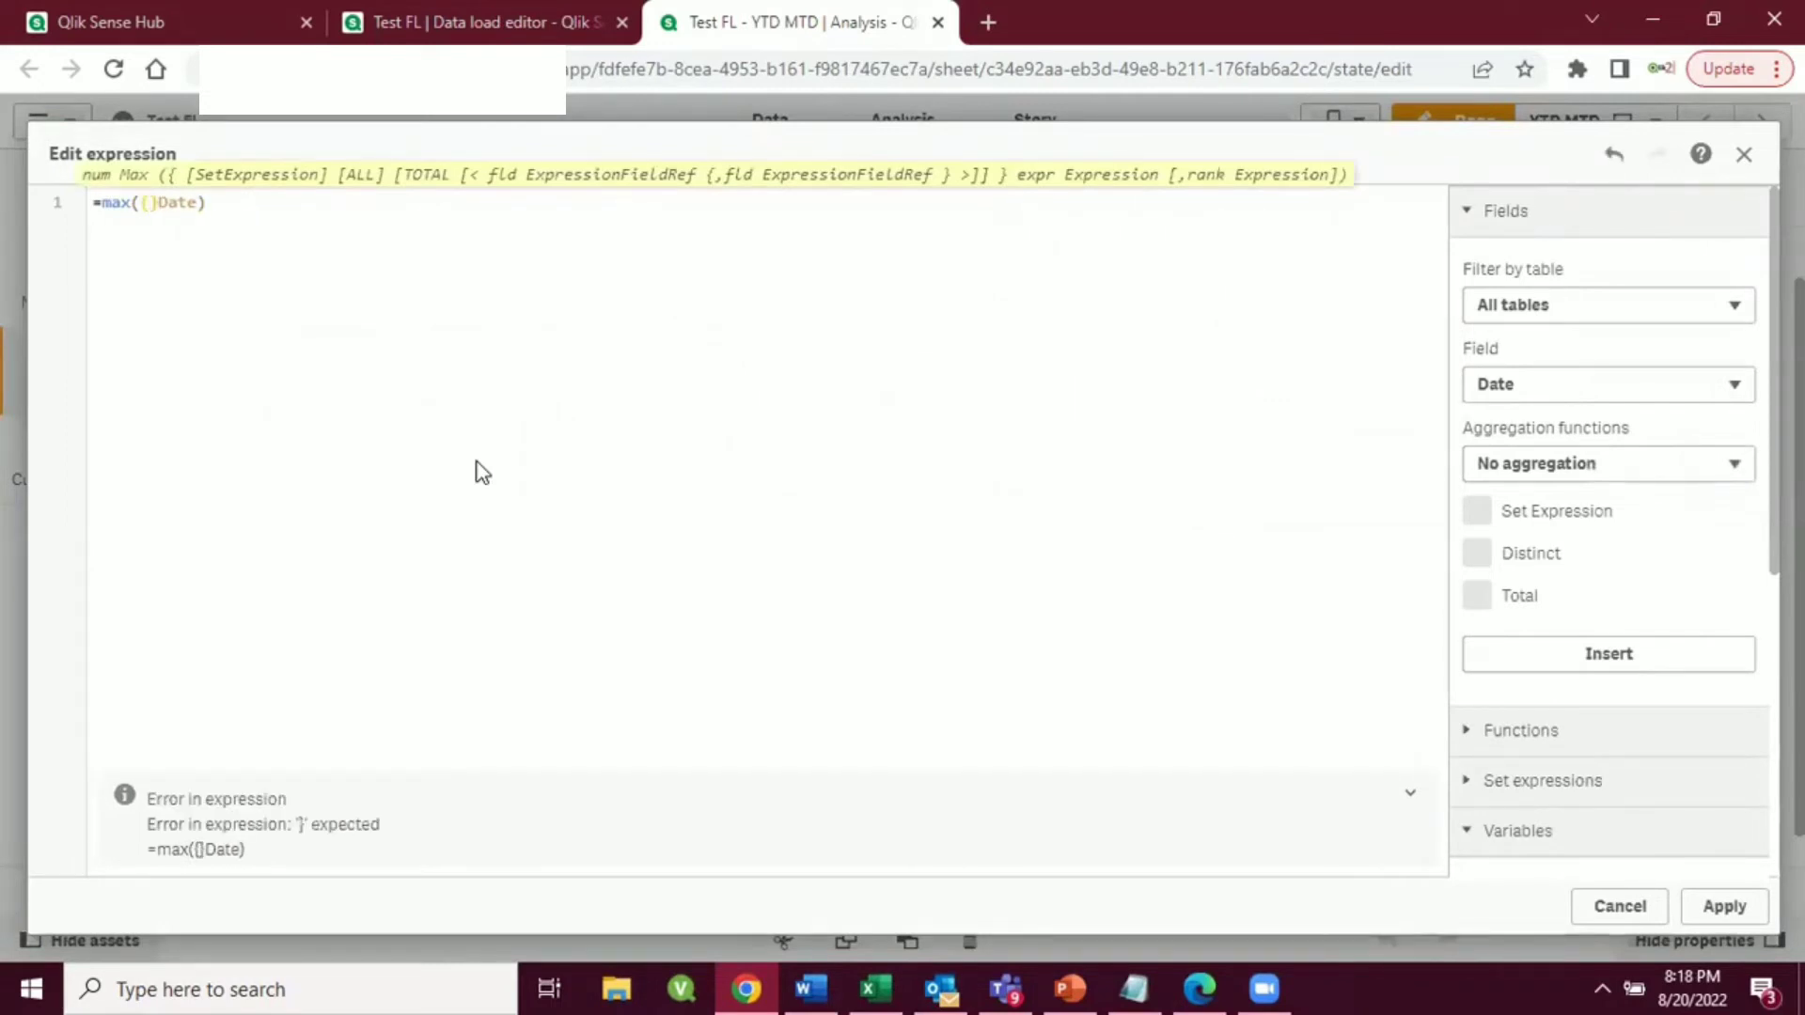
pyautogui.write('1')
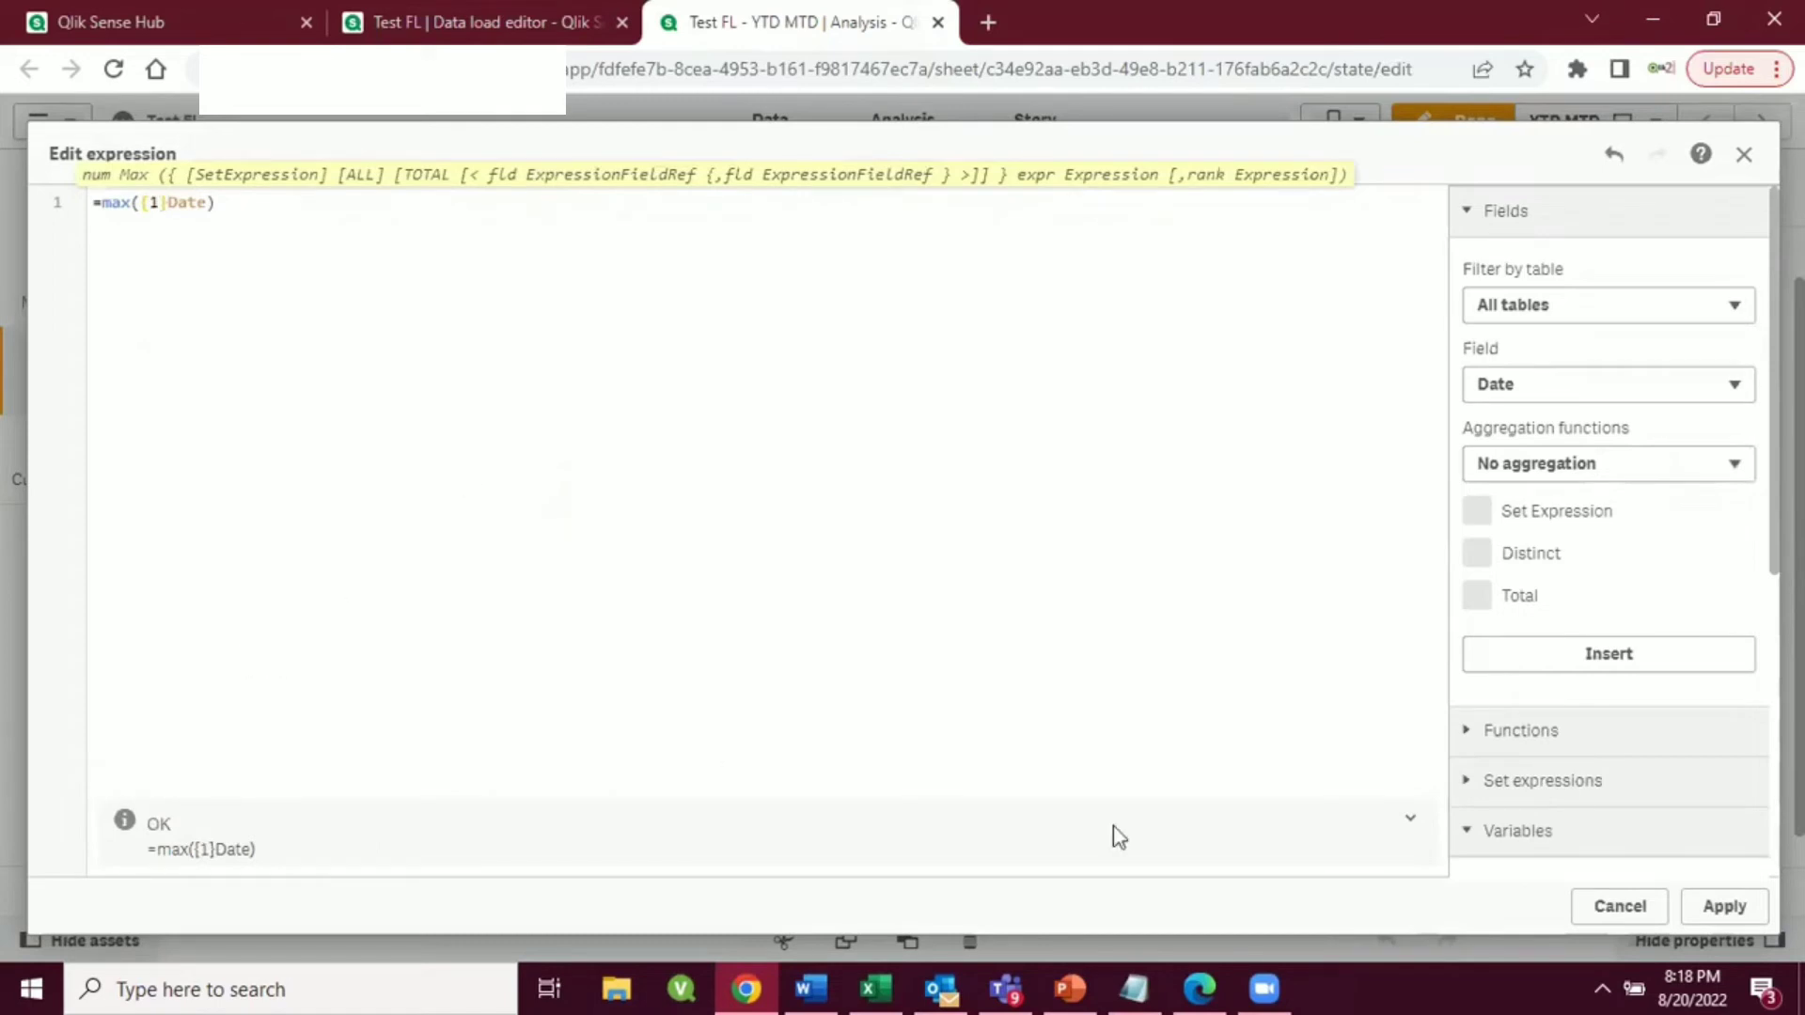
pyautogui.click(1723, 906)
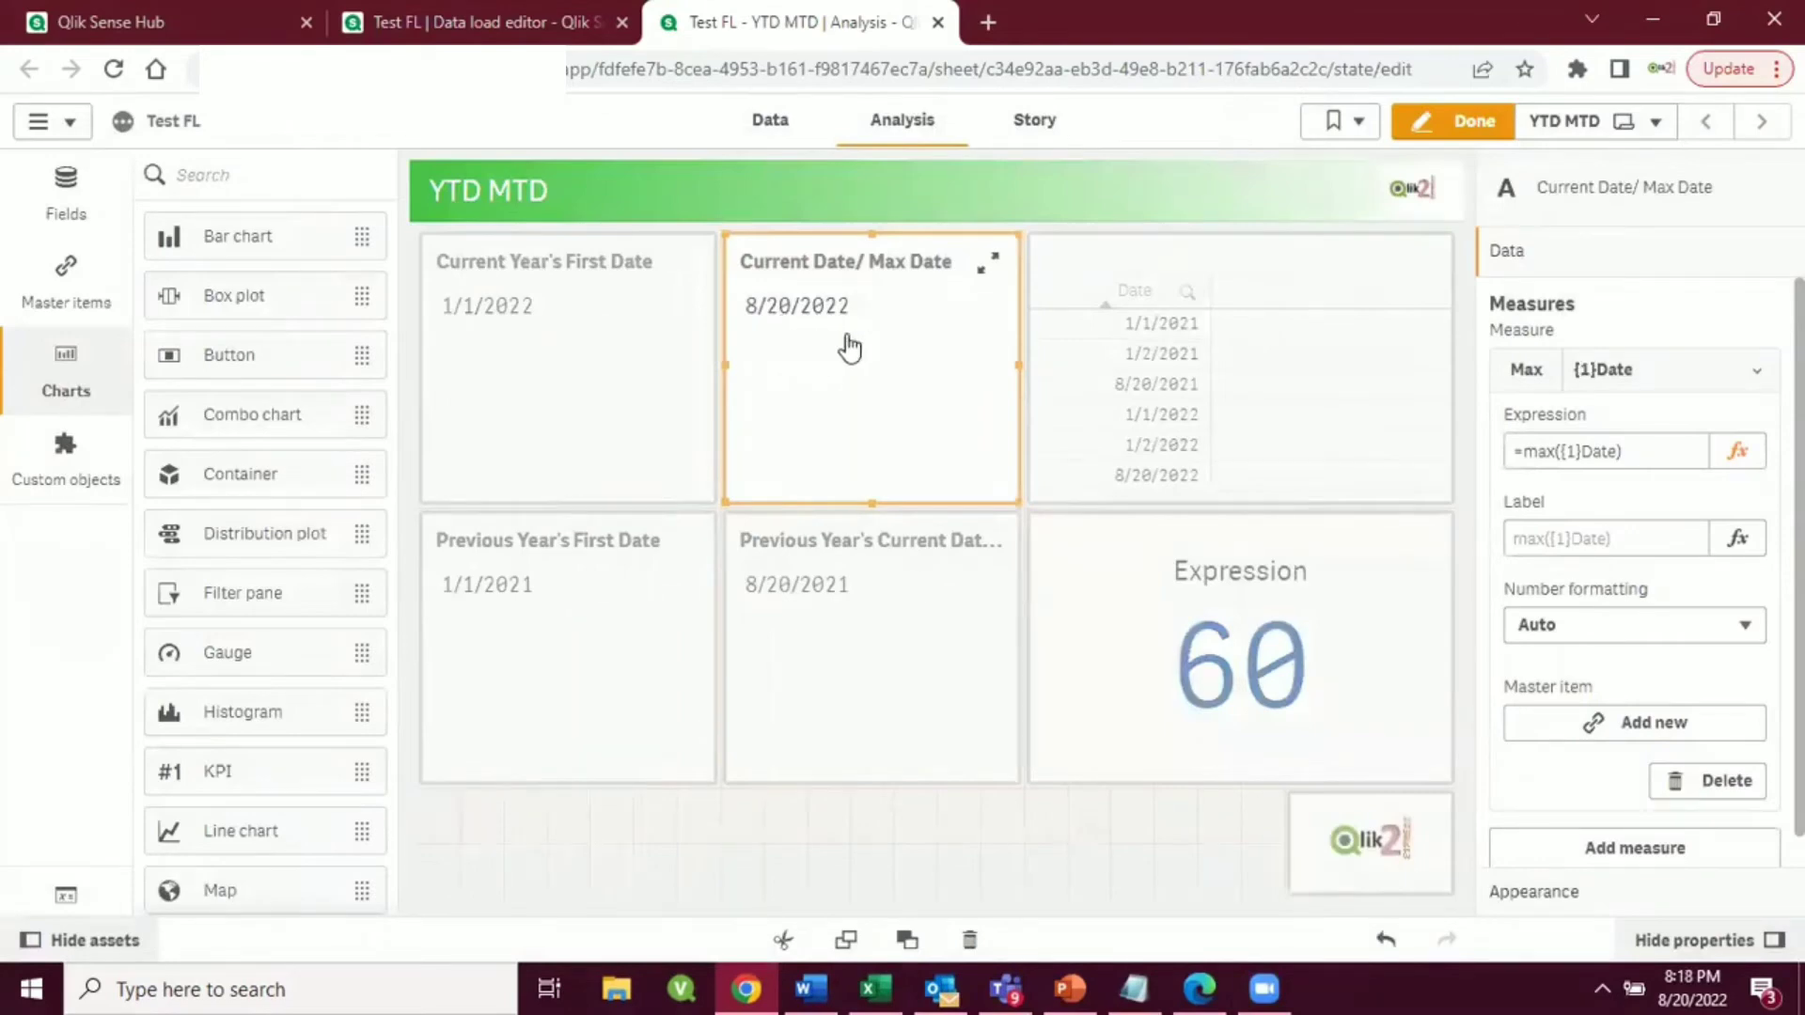
# - Change the Current Date/ Max Date object's measure to =max(Date) by removing the {1} set identifier
pyautogui.click(1737, 451)
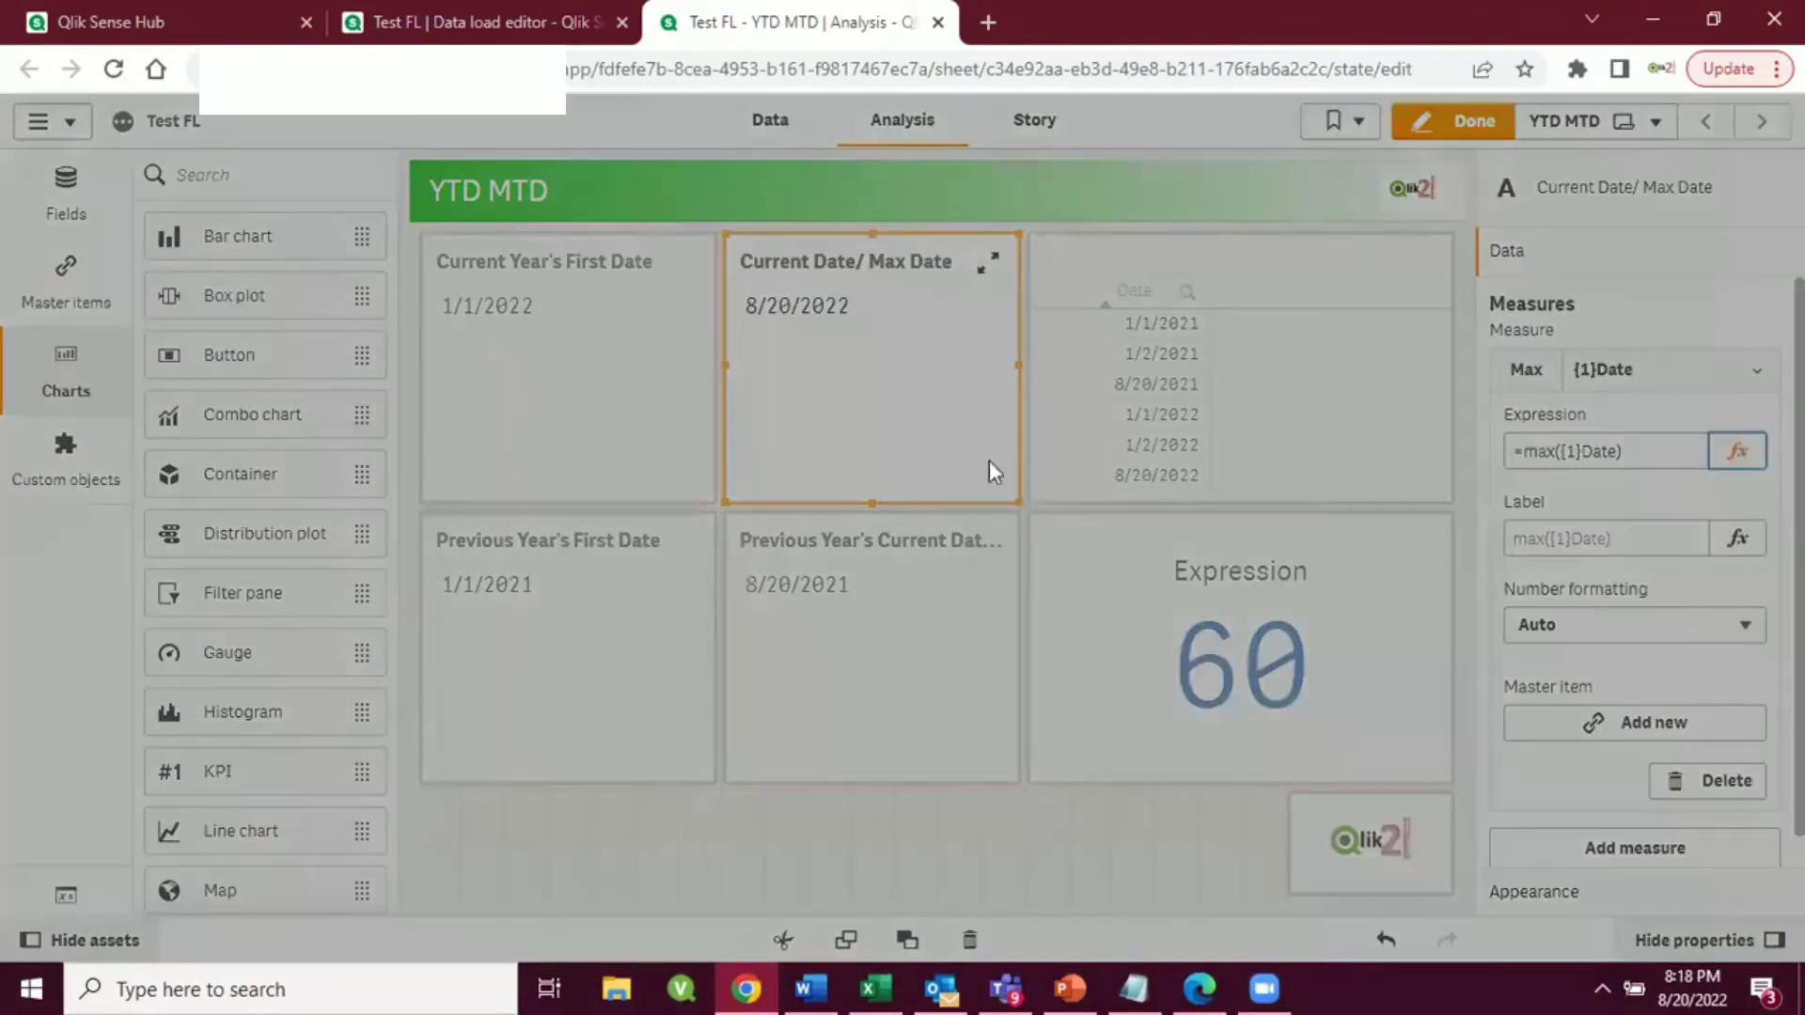
pyautogui.moveTo(165, 202); pyautogui.dragTo(141, 202)
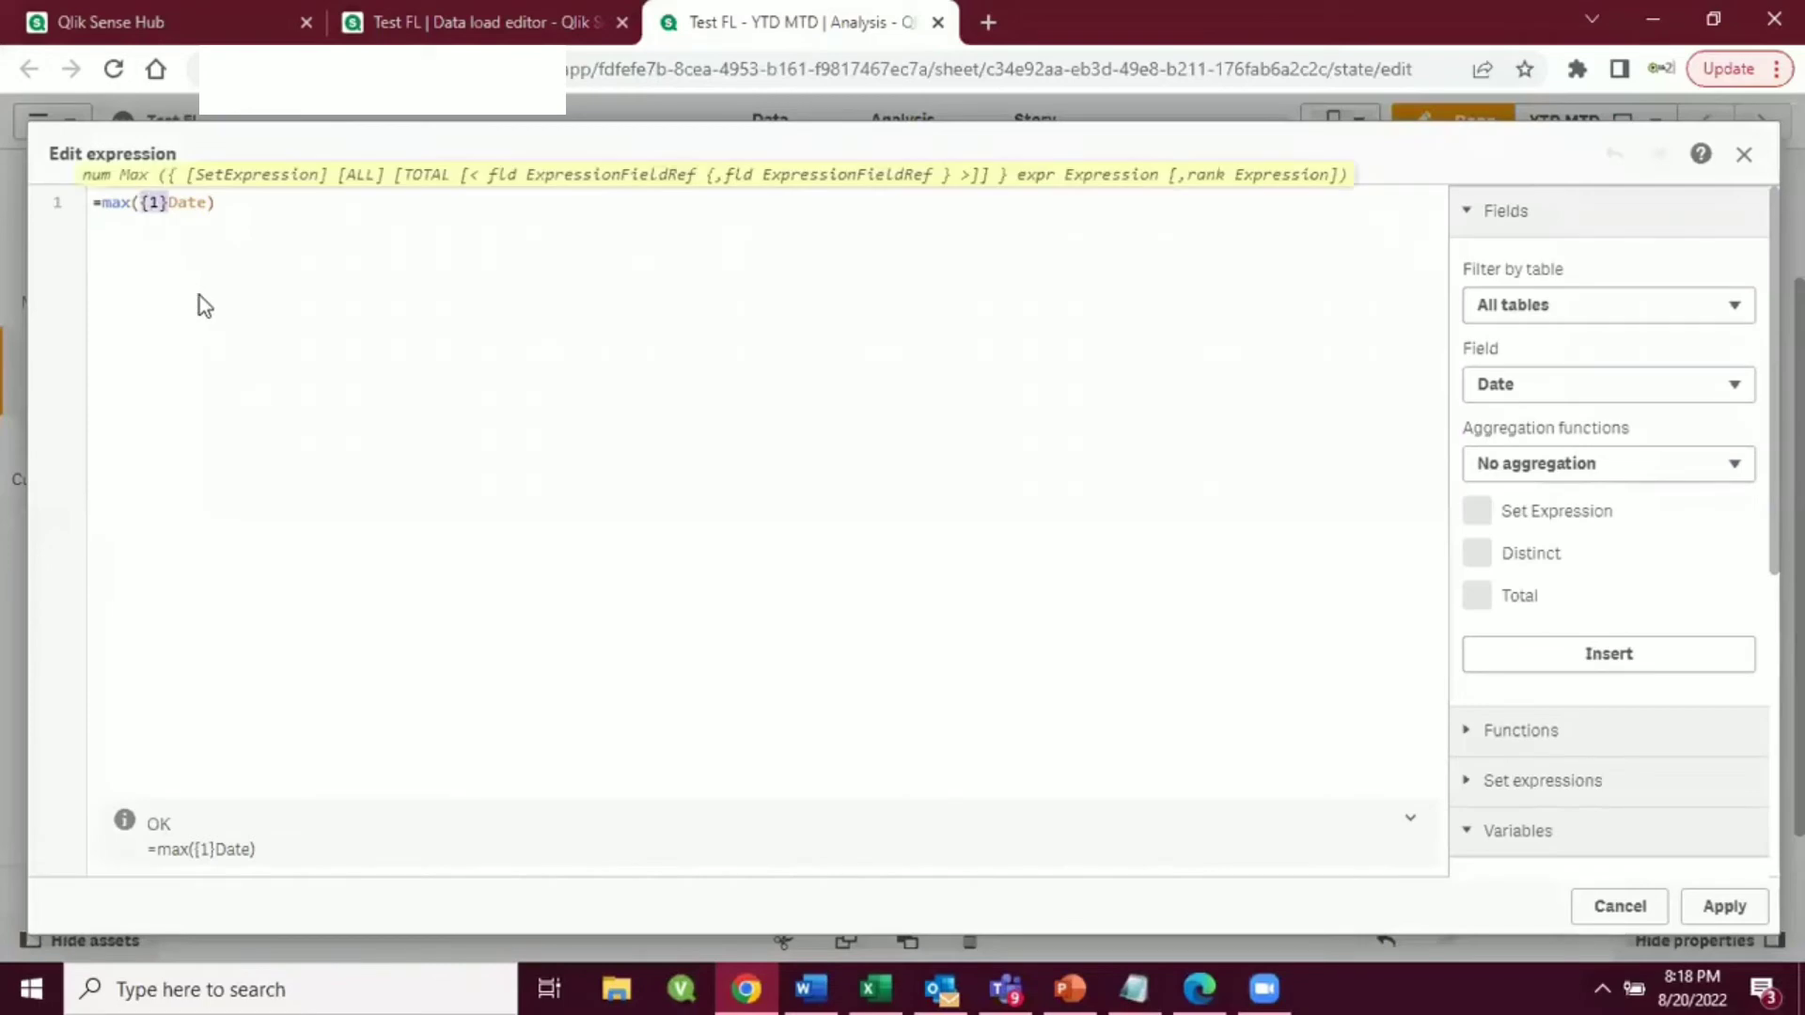
pyautogui.press('BackSpace')
pyautogui.click(1723, 905)
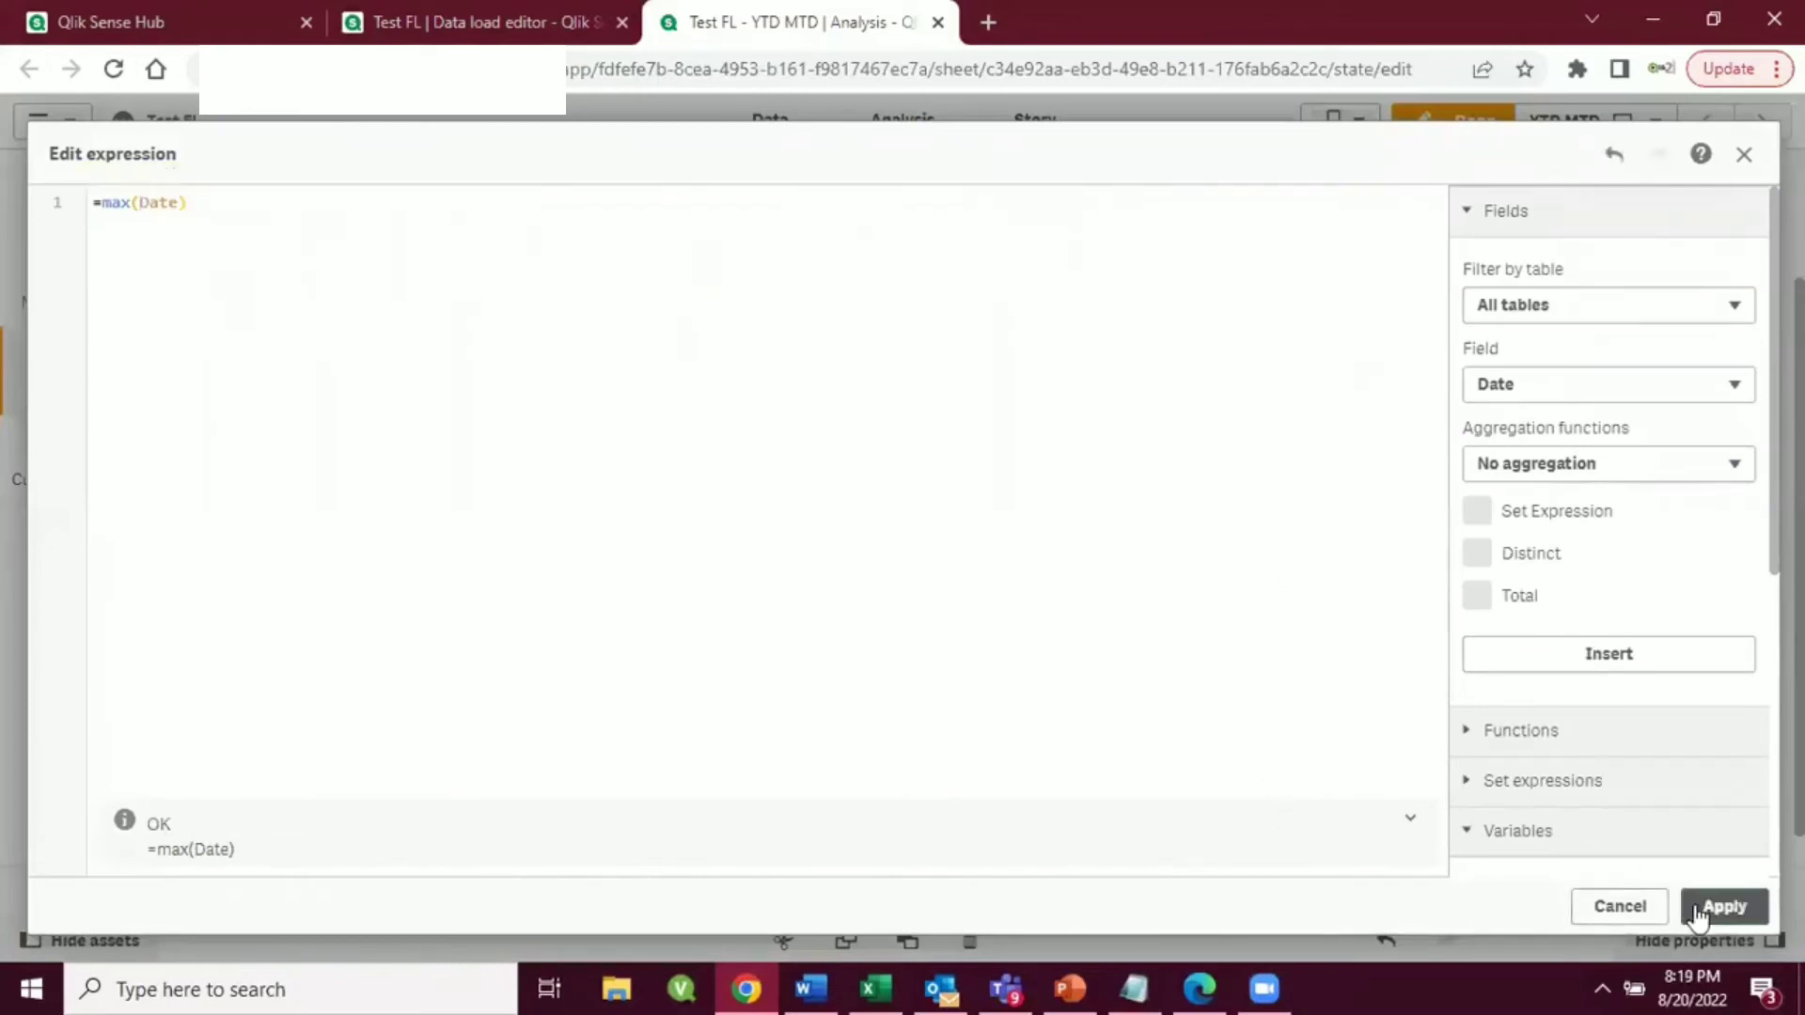
# - Try the expression =yearstart(max({1}Date)) for the Current Year's First Date object, then discard the edit
pyautogui.click(532, 439)
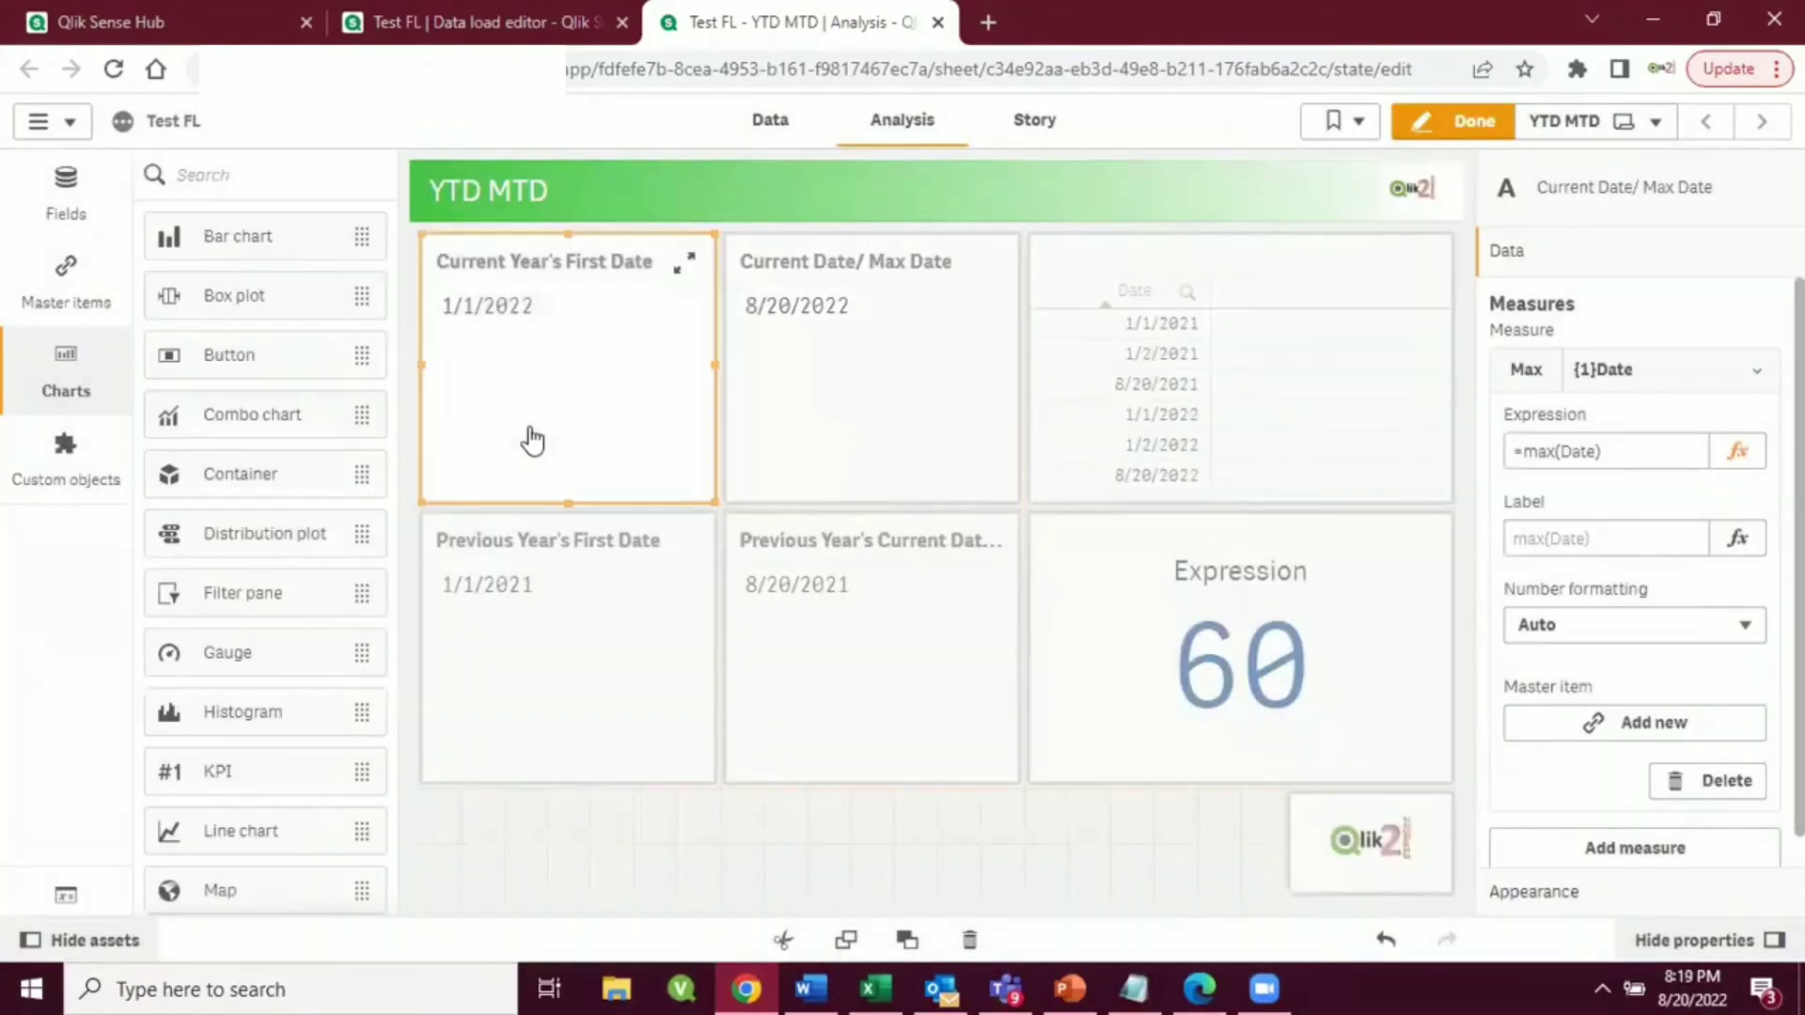
pyautogui.click(1735, 453)
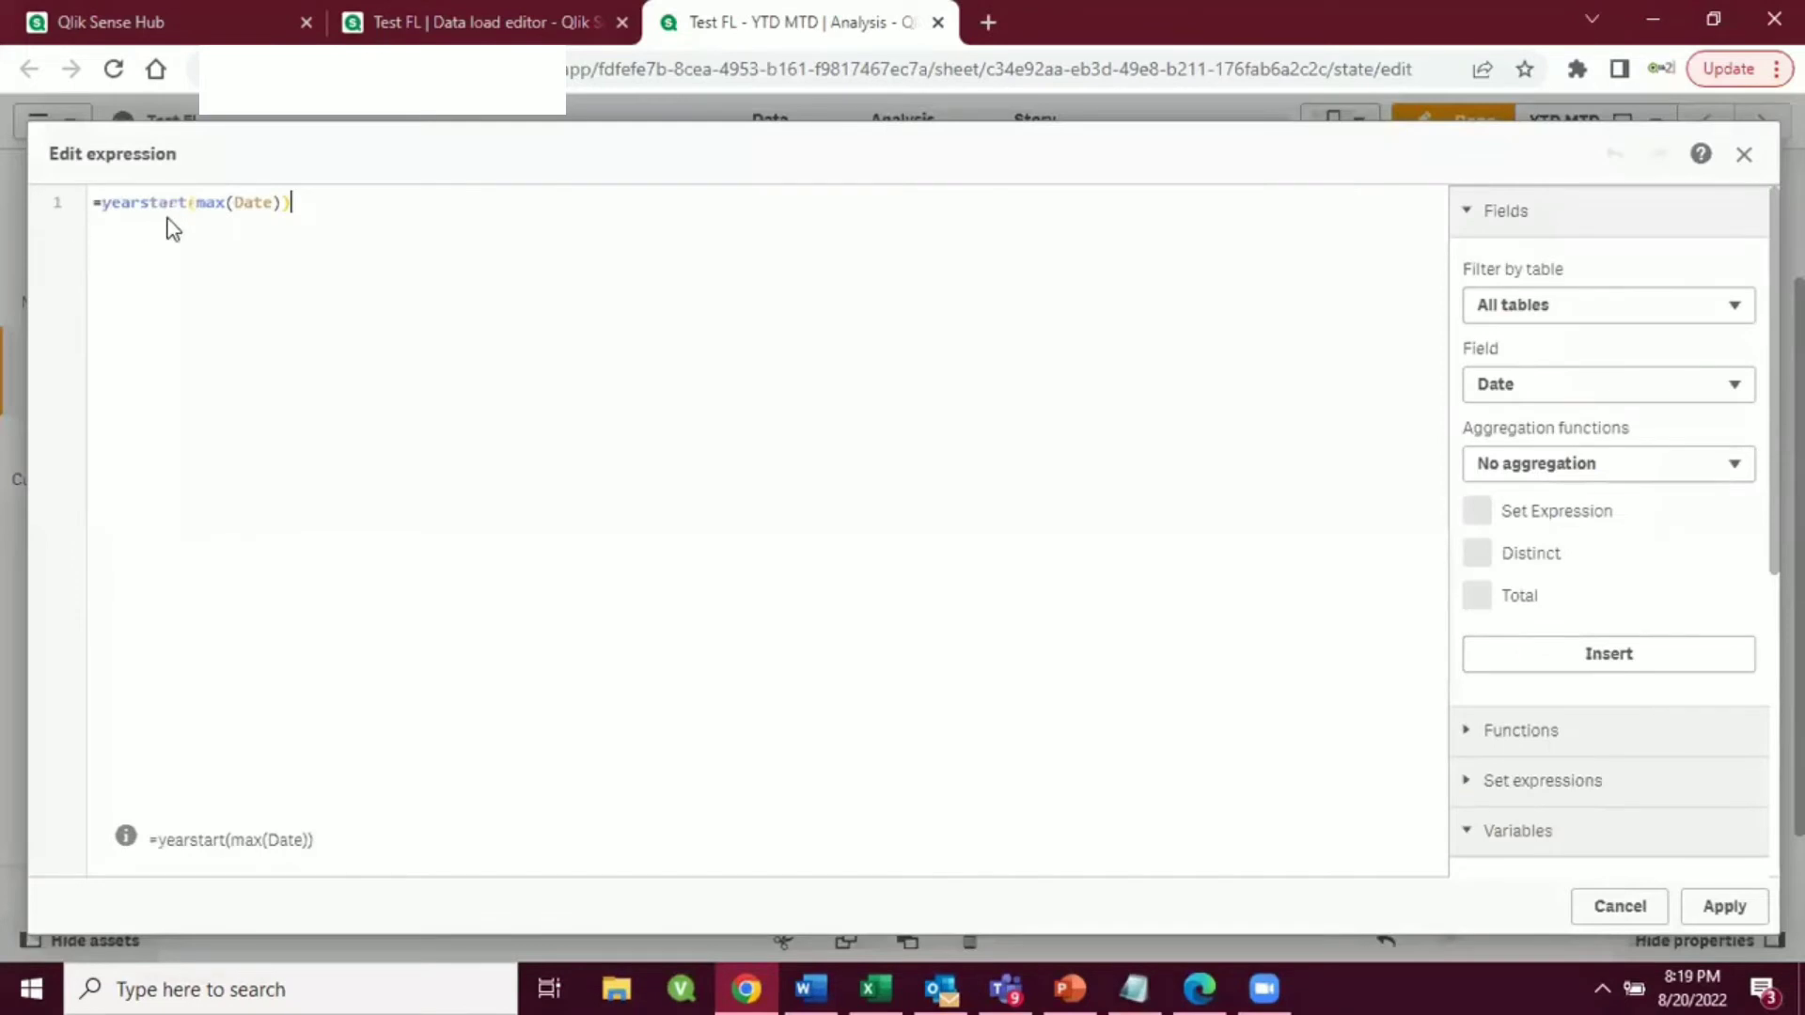
pyautogui.click(235, 201)
pyautogui.write('{}')
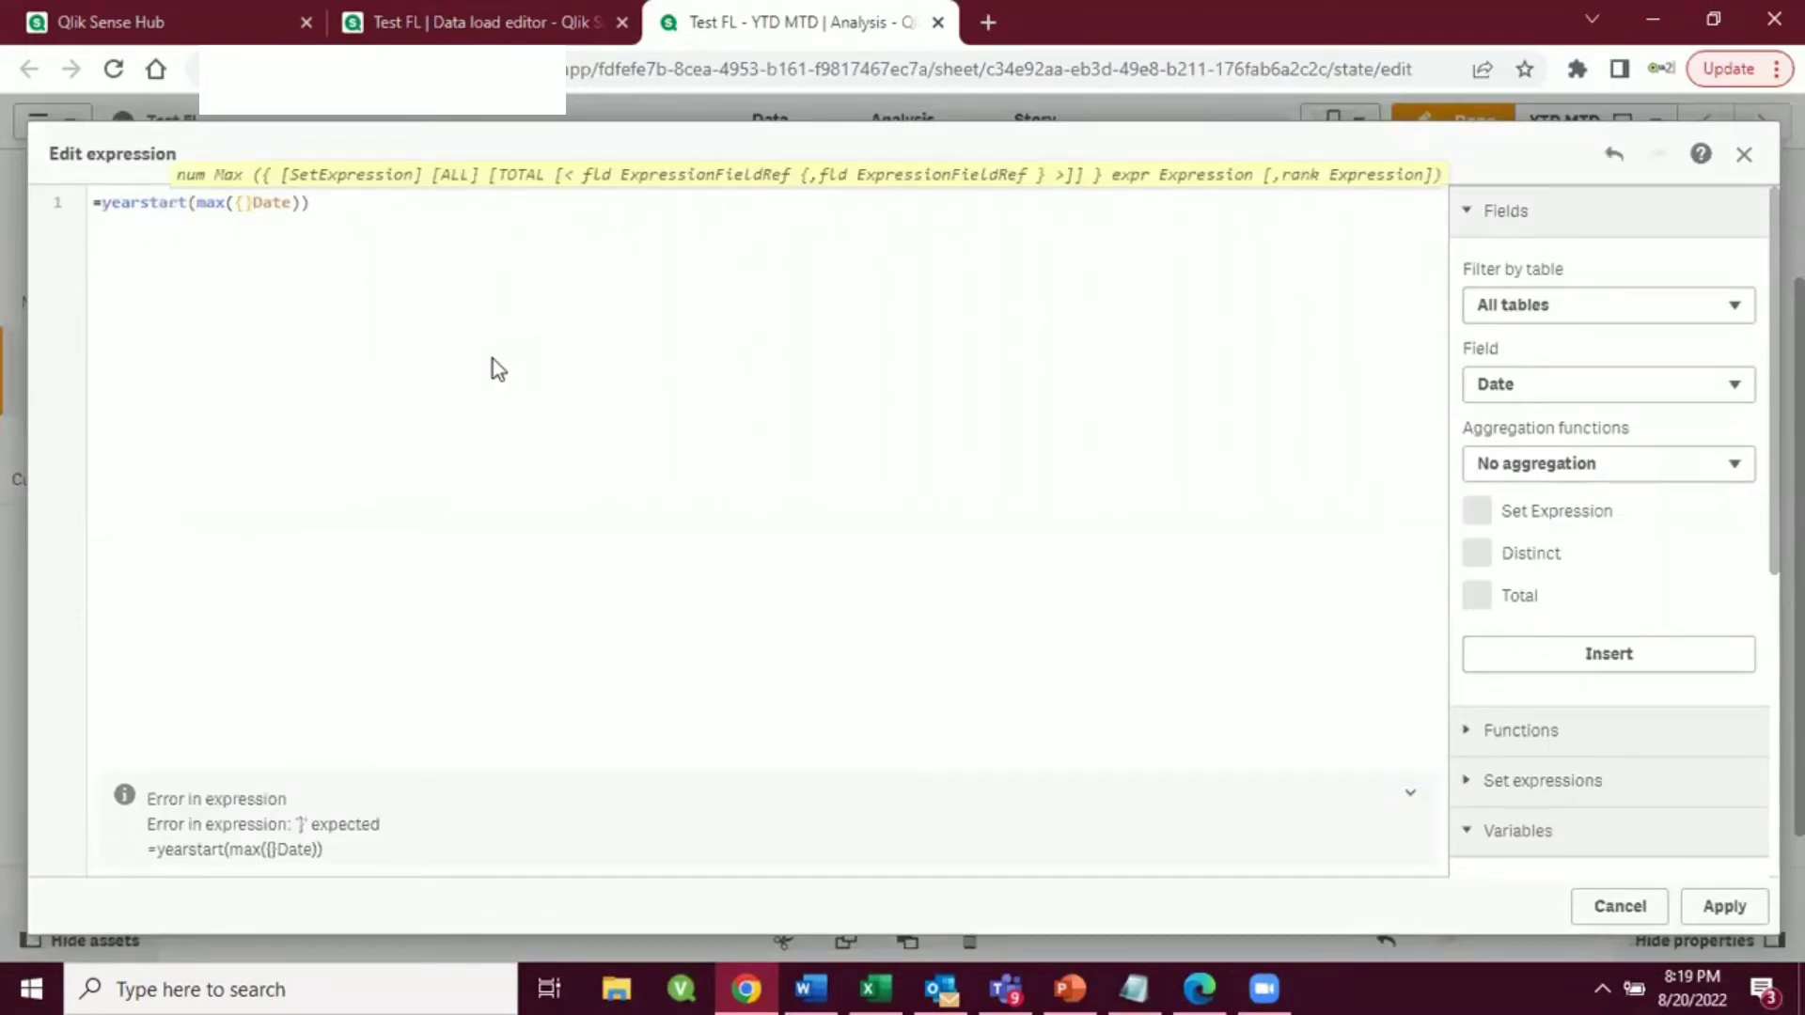
pyautogui.write('1')
pyautogui.click(323, 387)
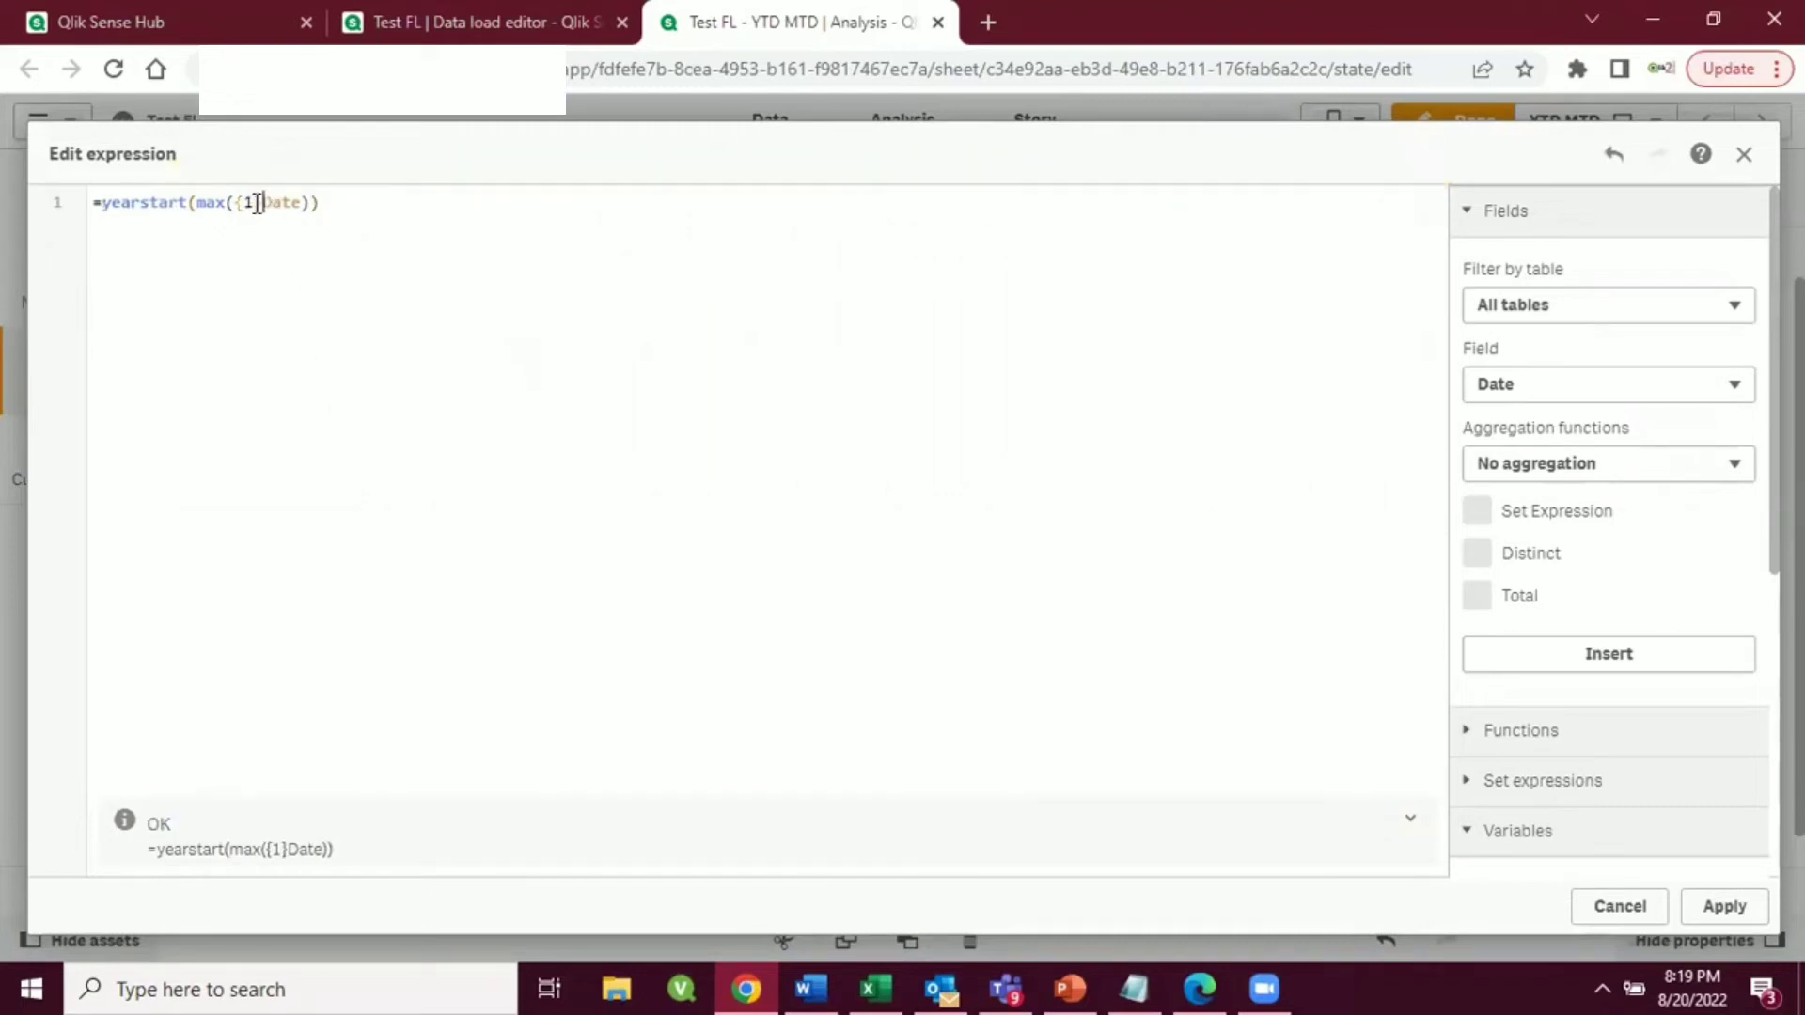
pyautogui.click(257, 203)
pyautogui.click(1633, 910)
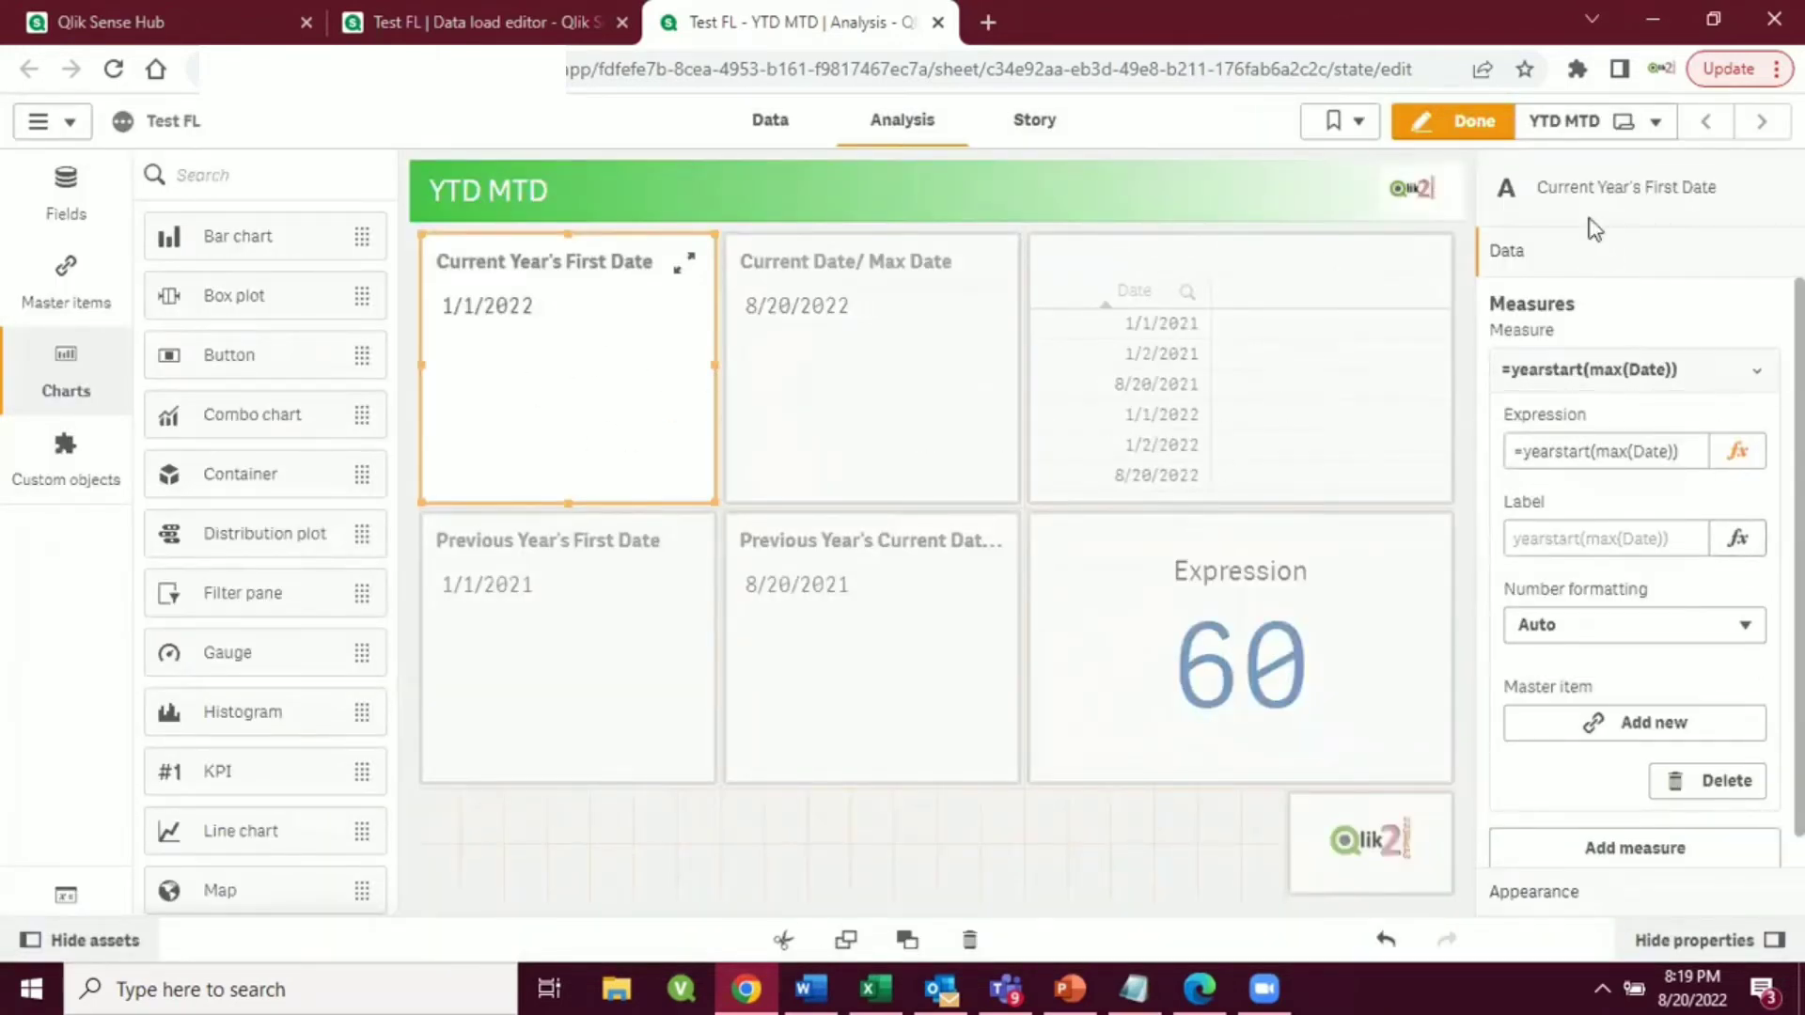
# - Leave and re-enter the sheet's edit mode, then examine the KPI's year-to-date sales expression
pyautogui.click(1456, 132)
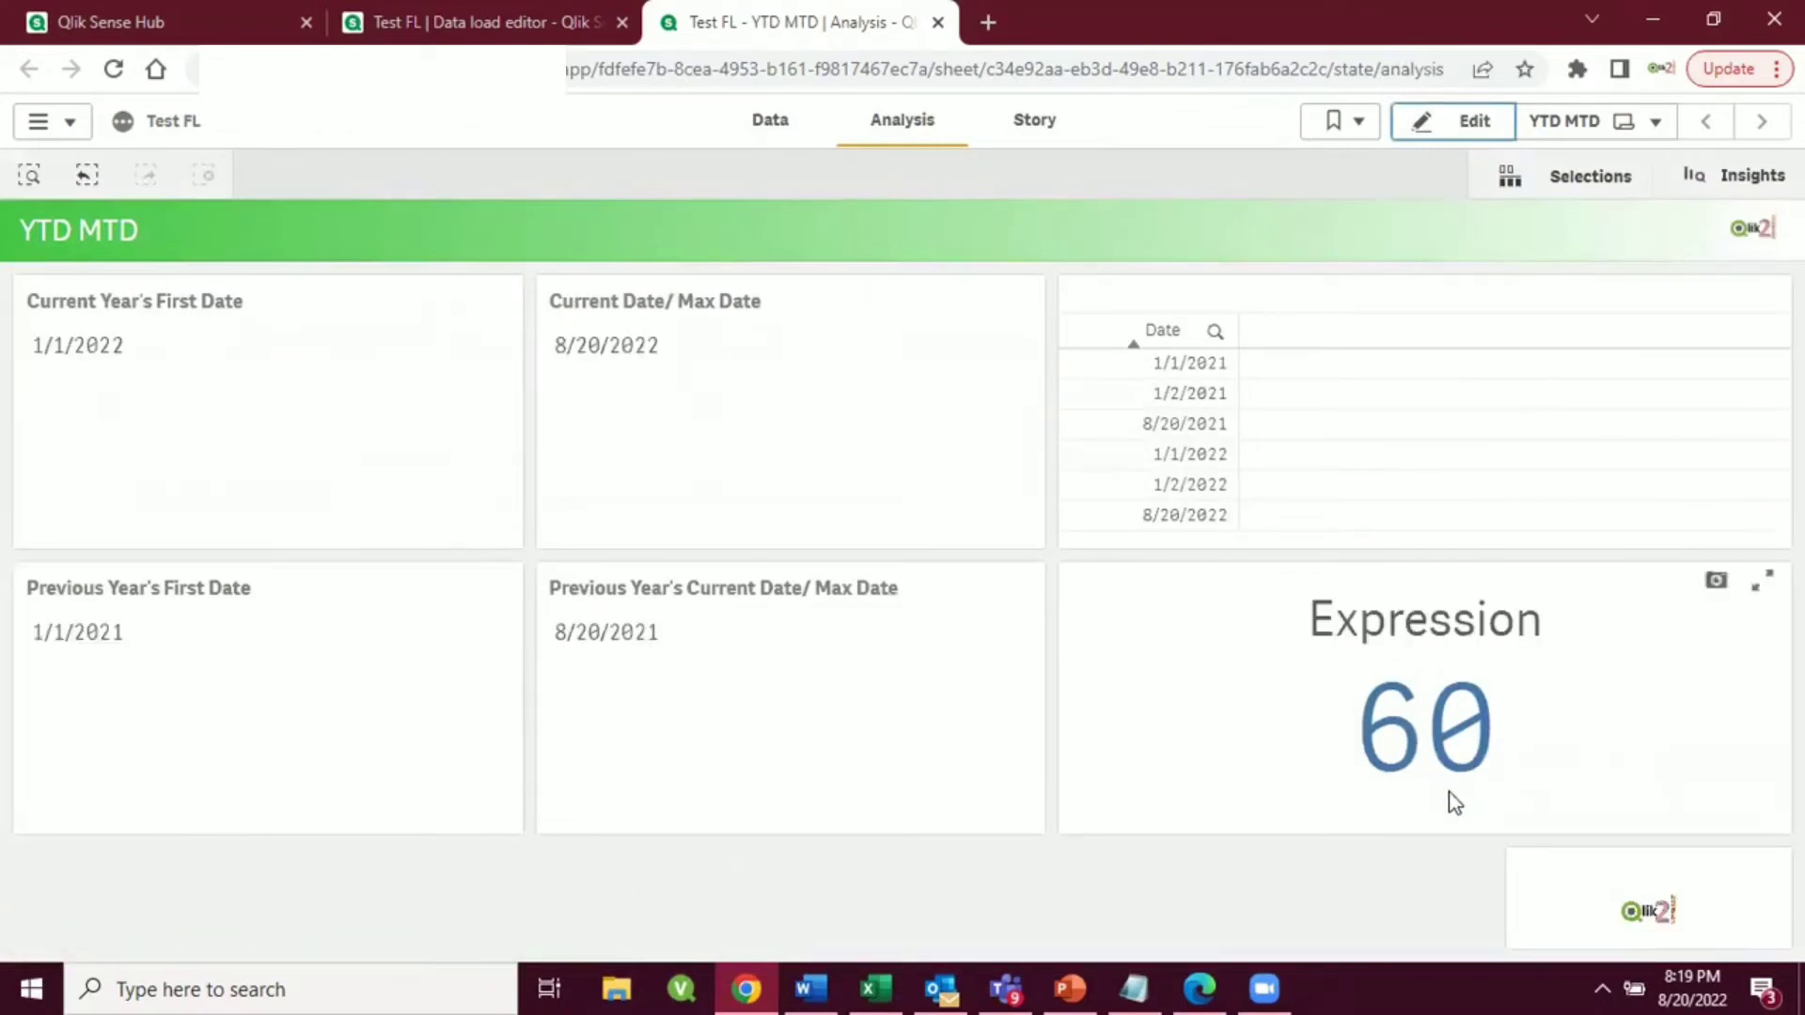
pyautogui.click(1472, 131)
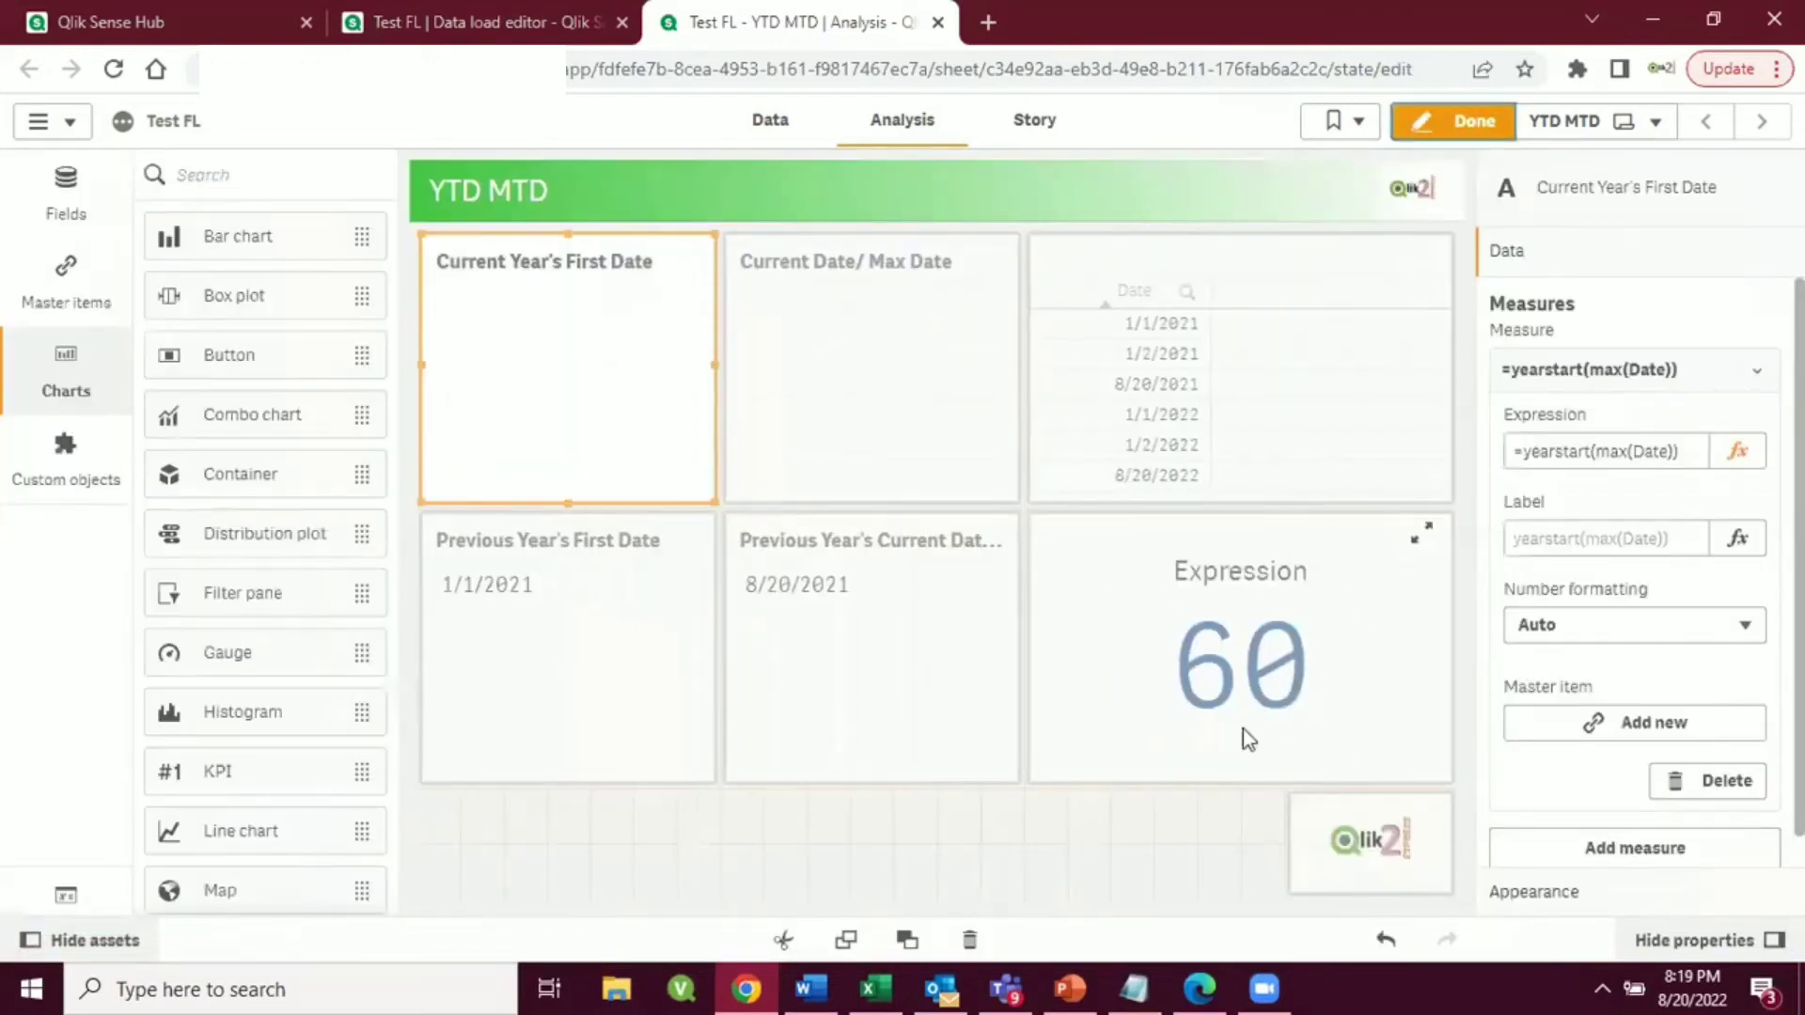
pyautogui.click(1243, 729)
pyautogui.click(1736, 451)
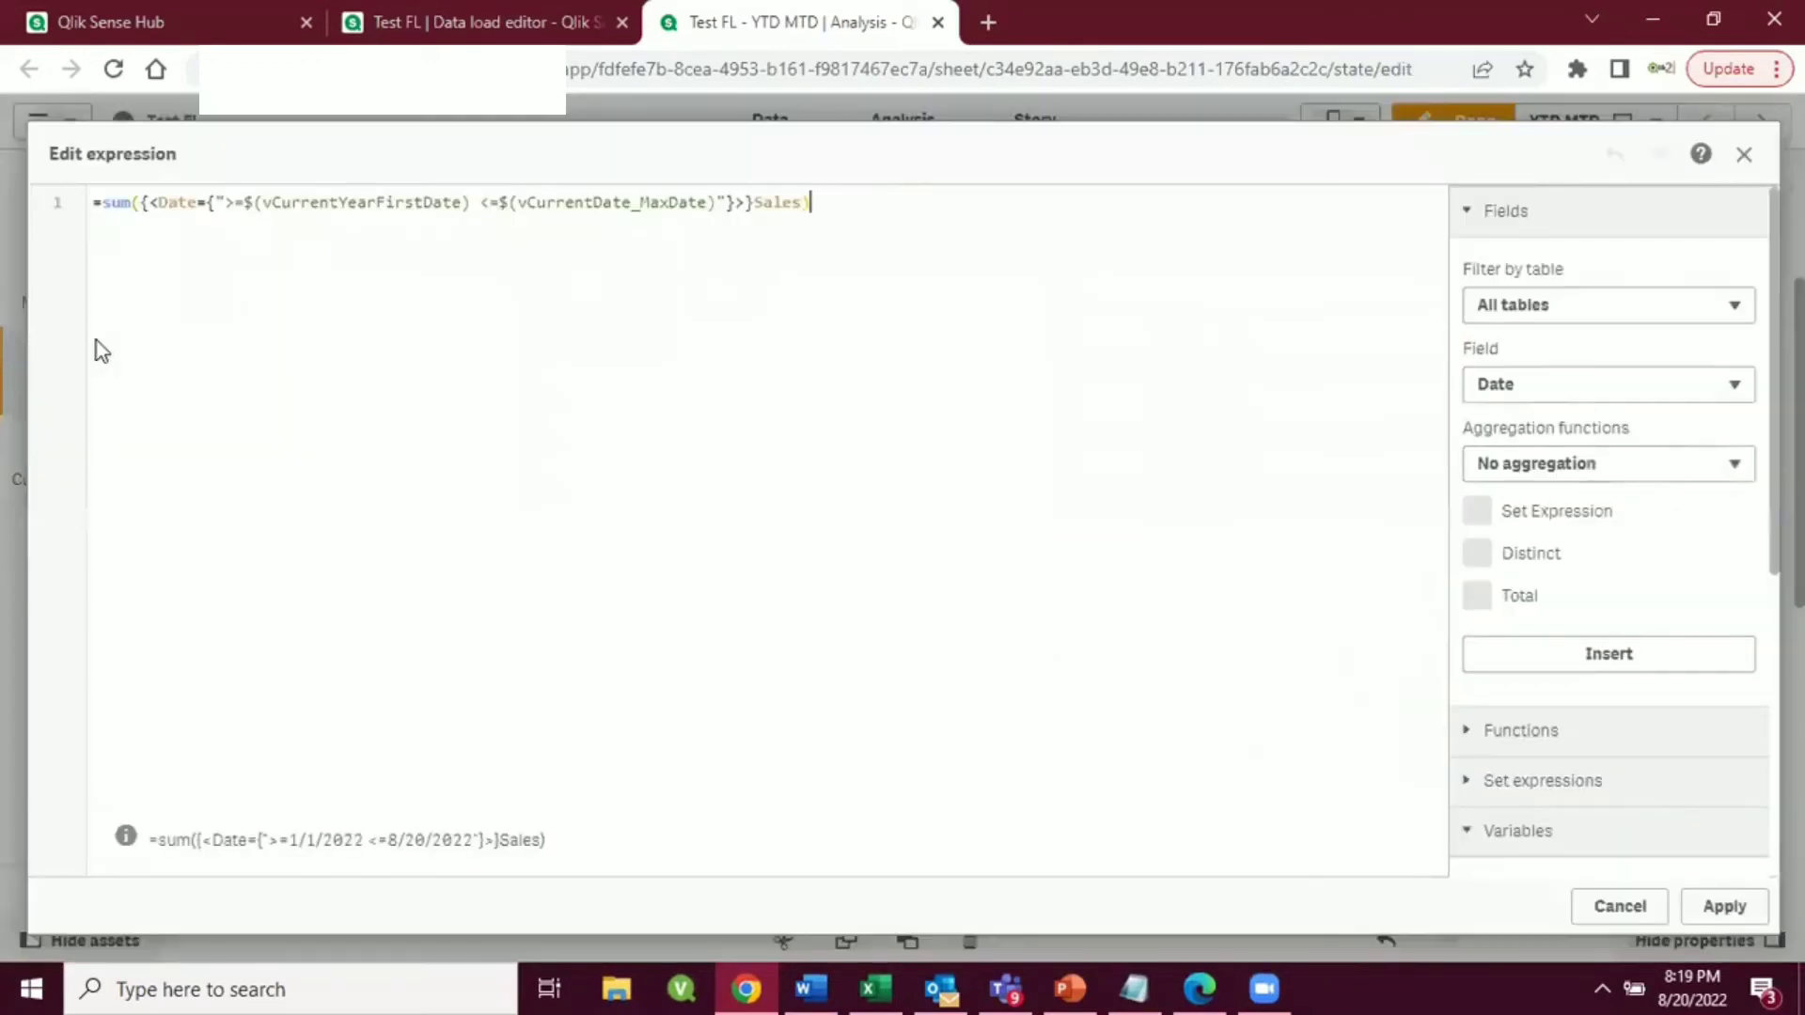
pyautogui.moveTo(108, 201)
pyautogui.mouseDown()
pyautogui.moveTo(822, 188)
pyautogui.moveTo(90, 208)
pyautogui.mouseUp()
pyautogui.click(817, 318)
pyautogui.click(410, 410)
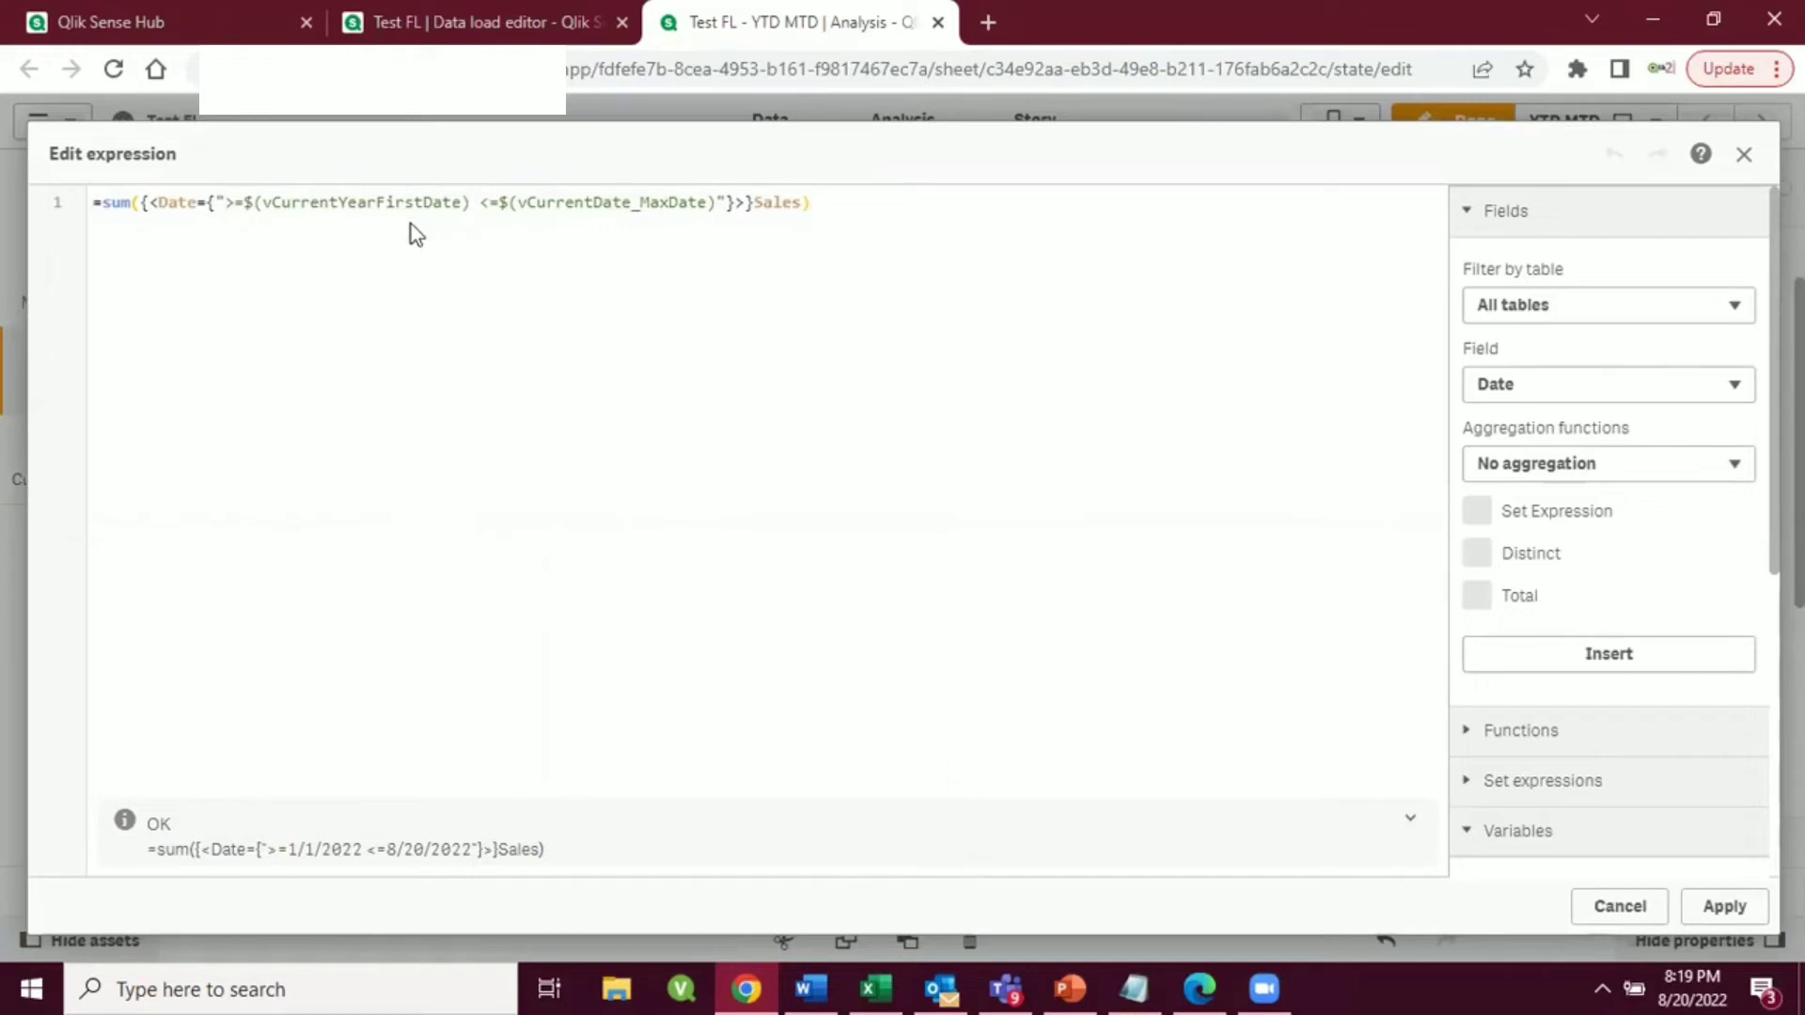
# - Try removing vCurrentYearFirstDate from the KPI expression and browse the available variables, then discard the edit
pyautogui.doubleClick(394, 203)
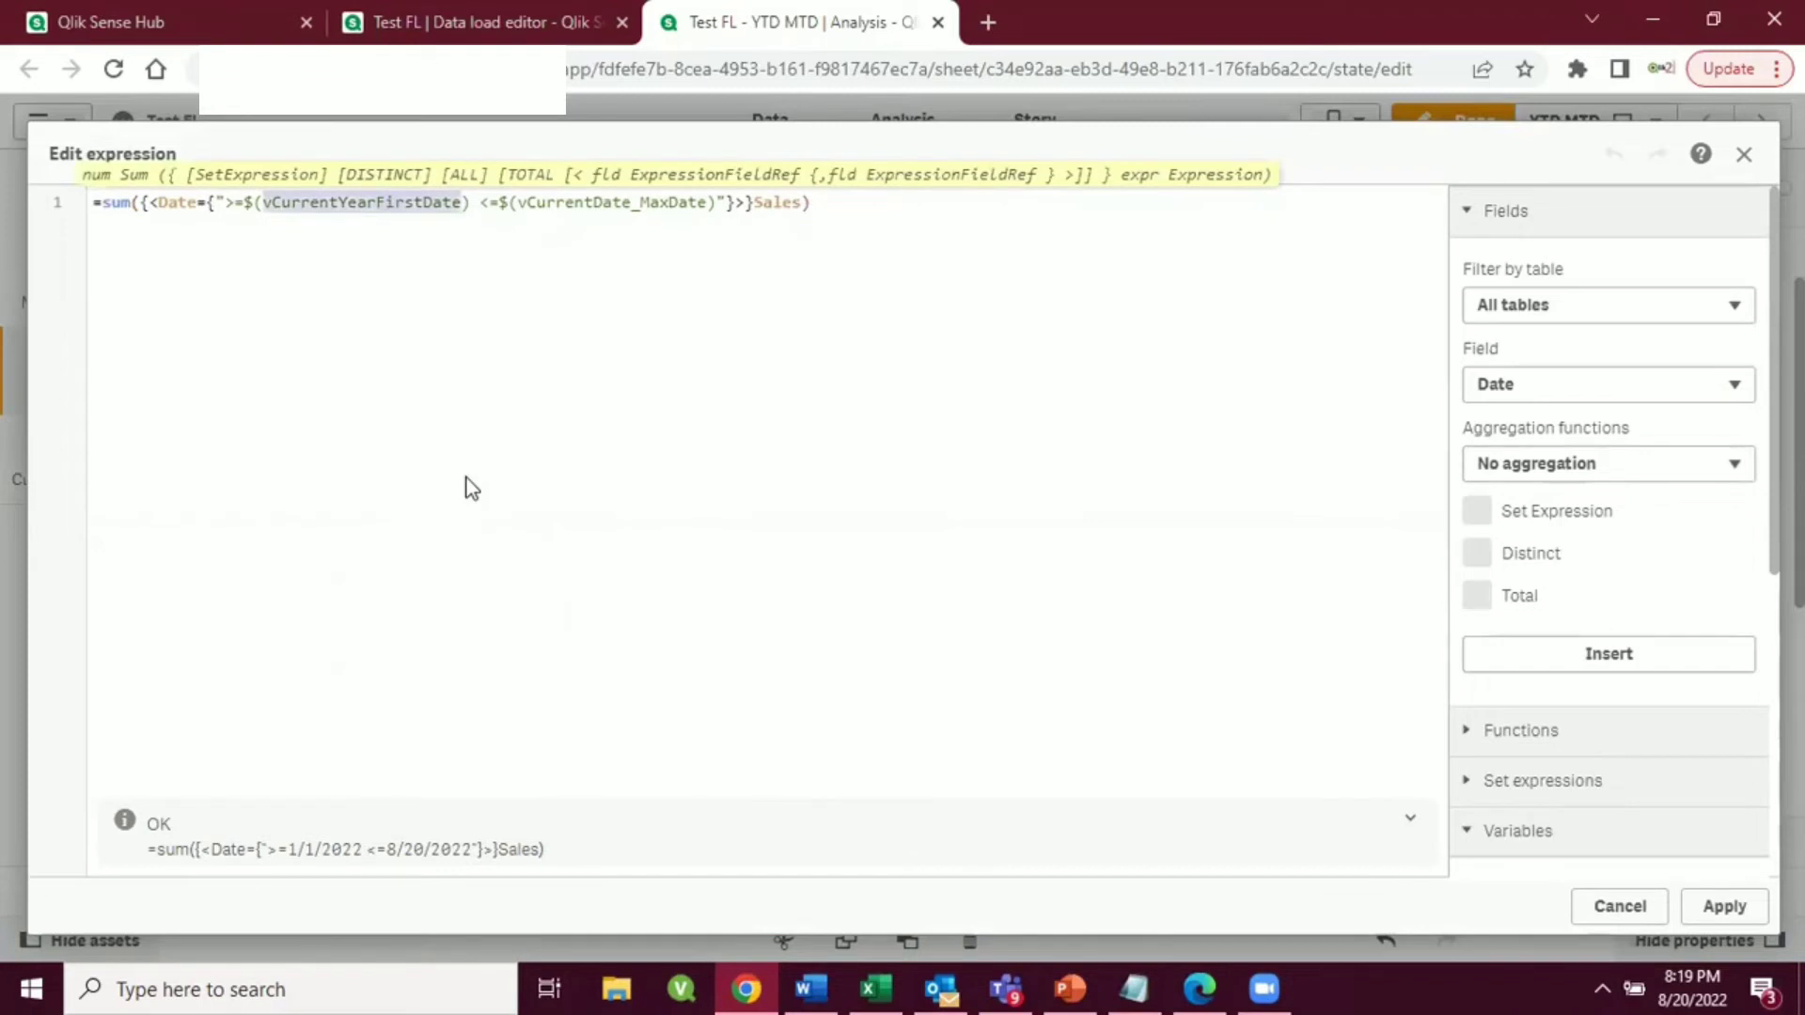
pyautogui.press('Delete')
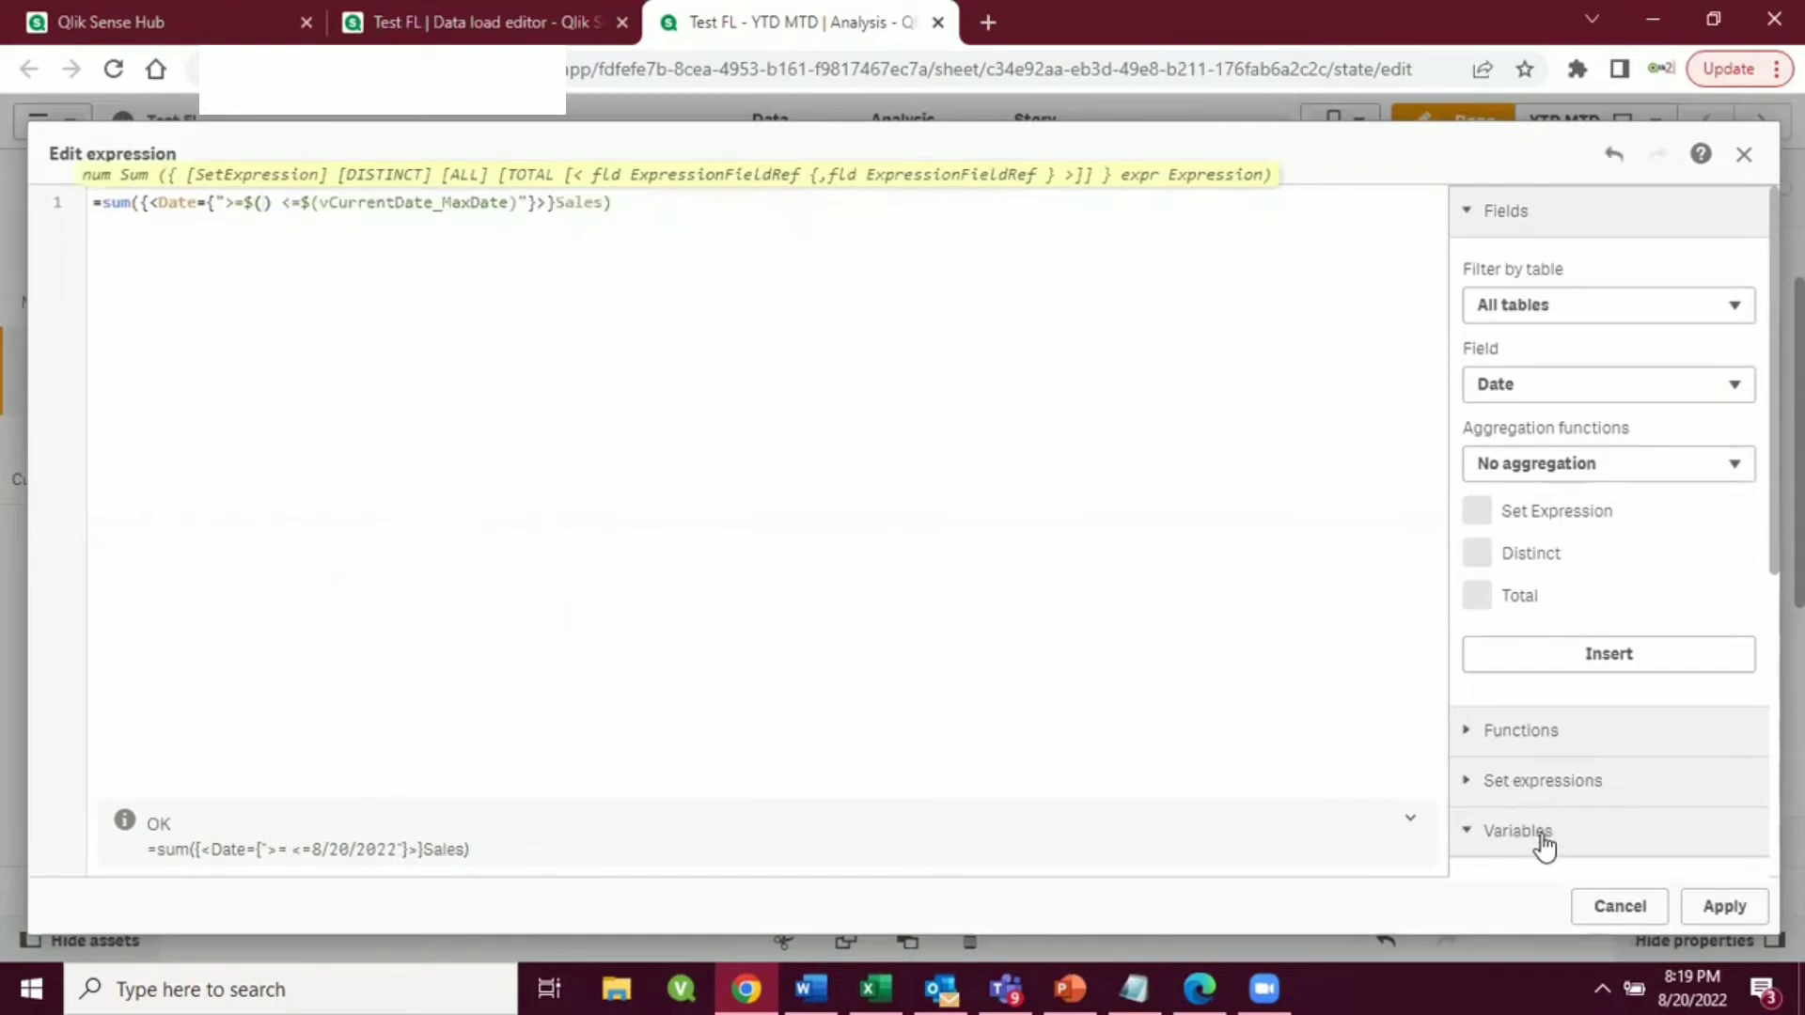
pyautogui.scroll(-3, 1588, 771)
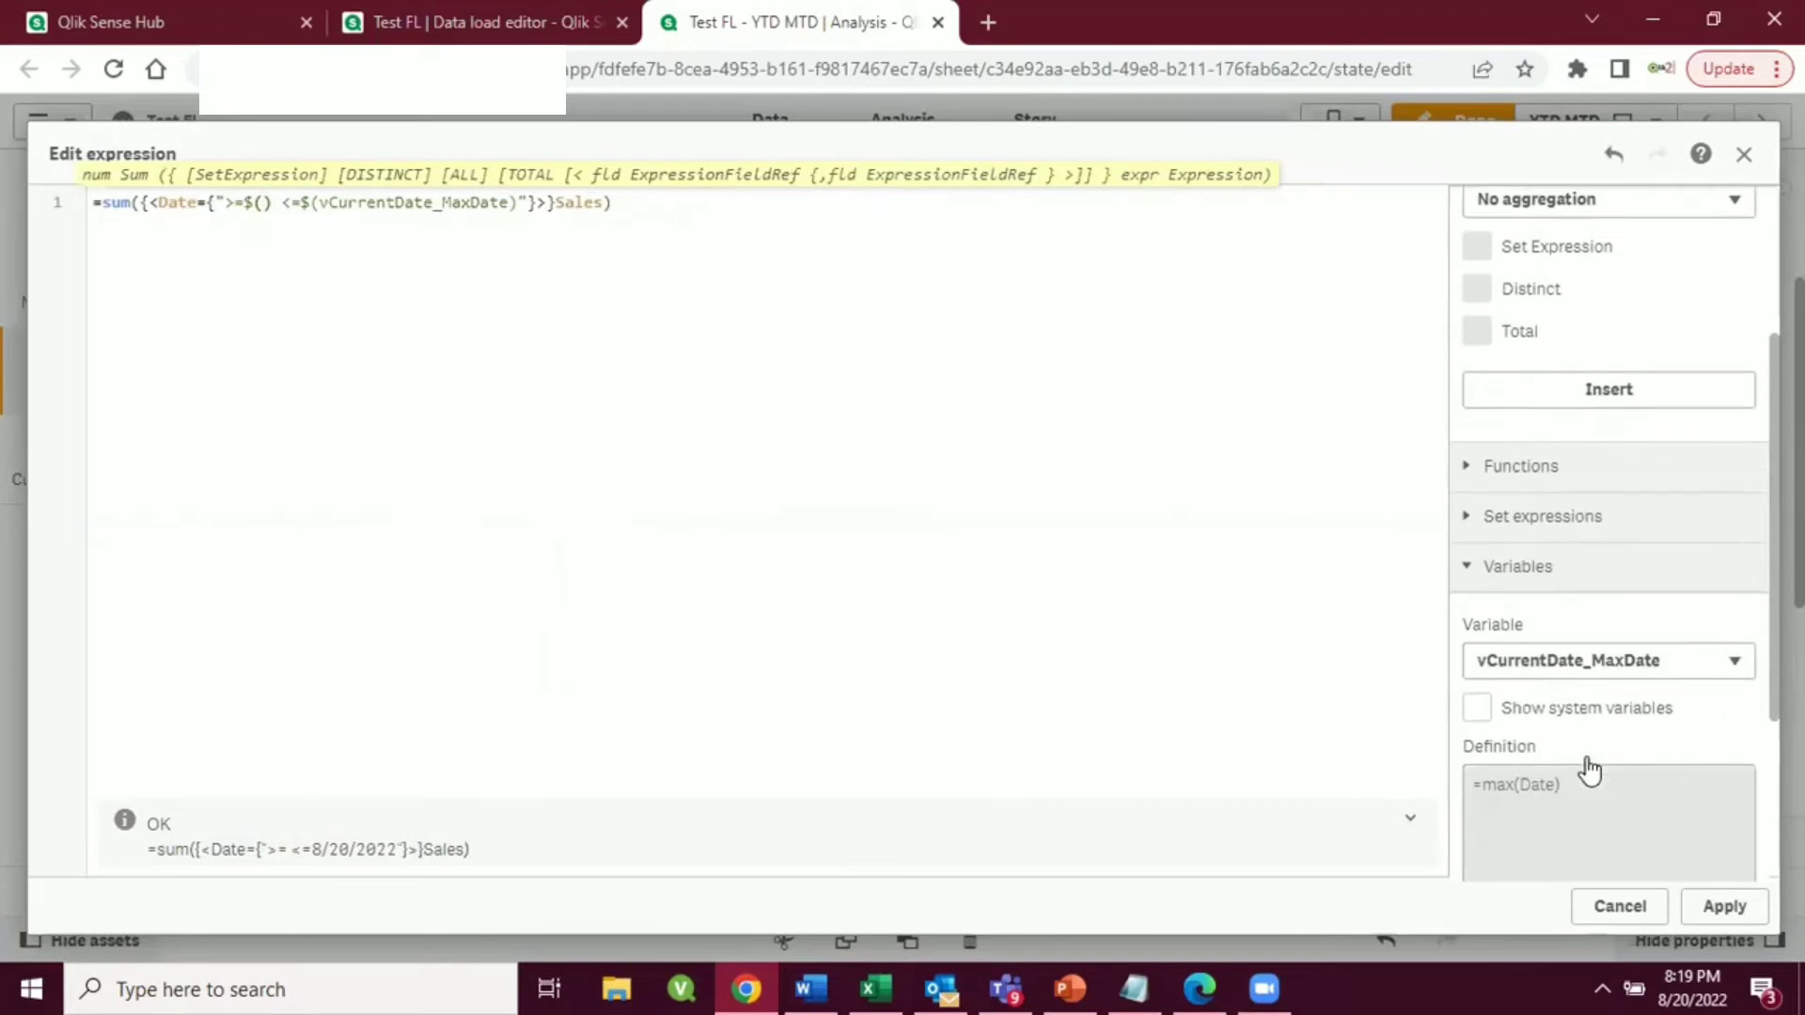
pyautogui.click(1569, 665)
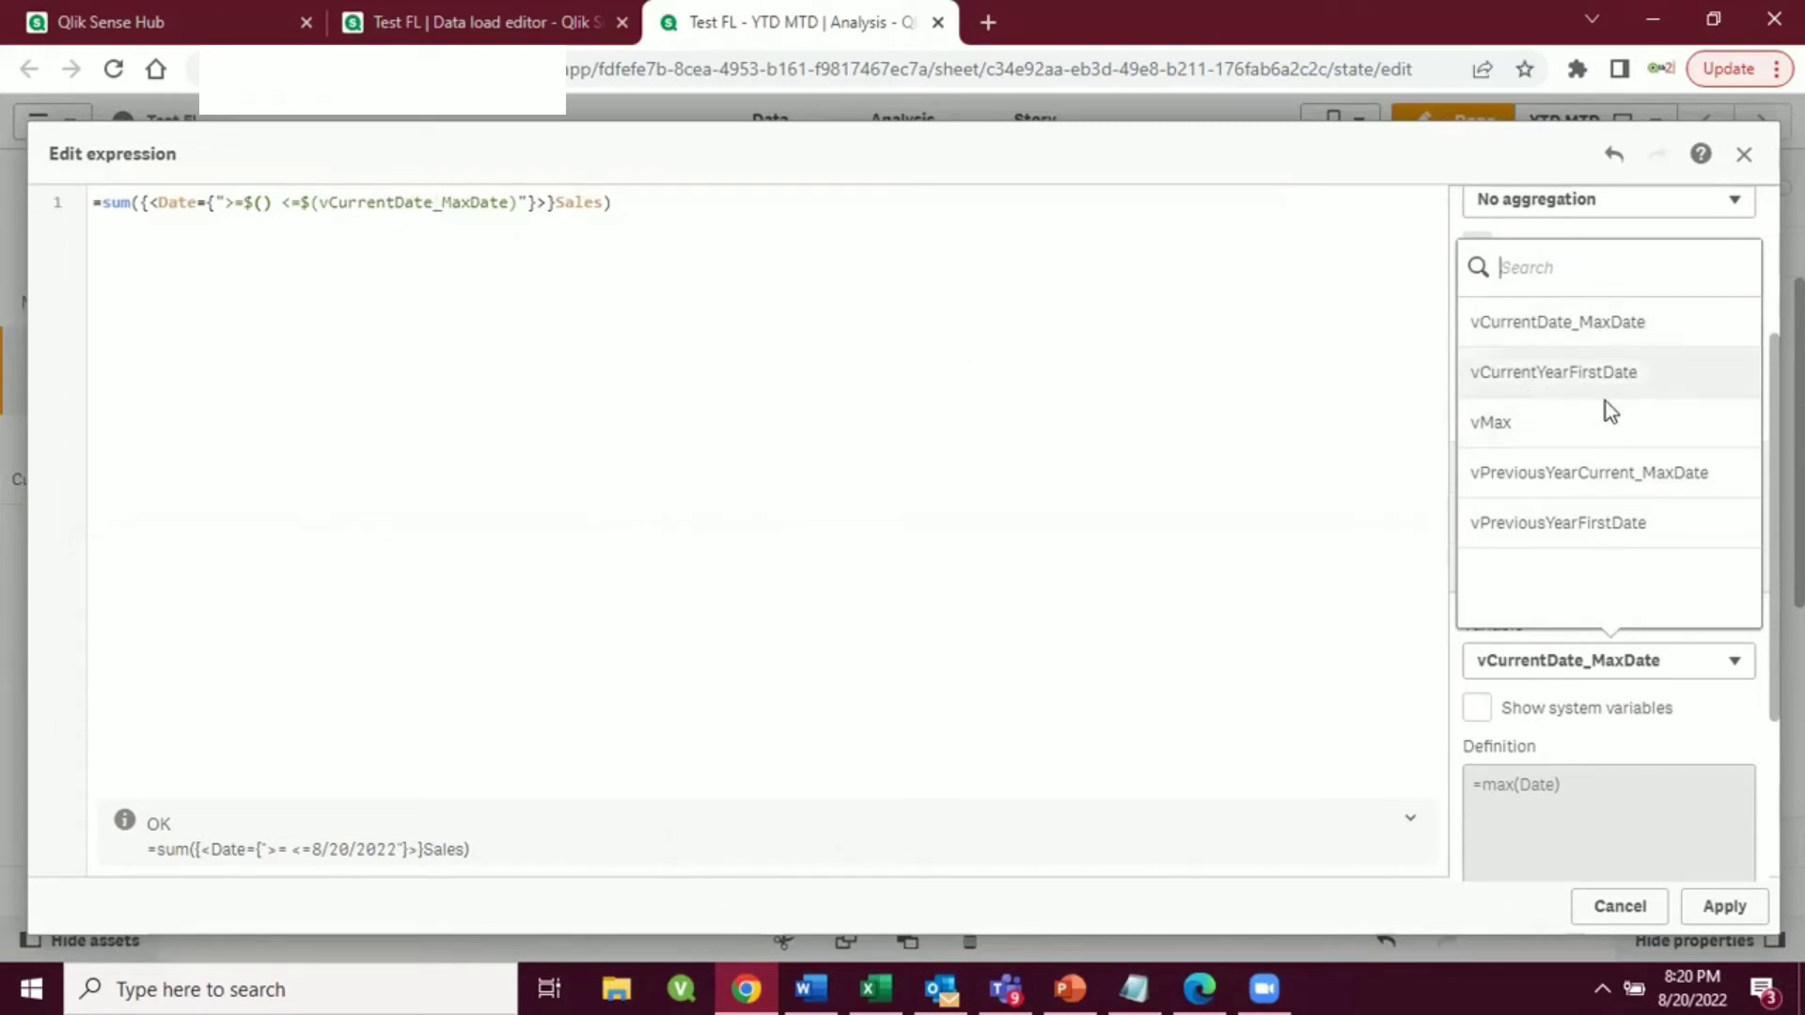
pyautogui.click(1620, 906)
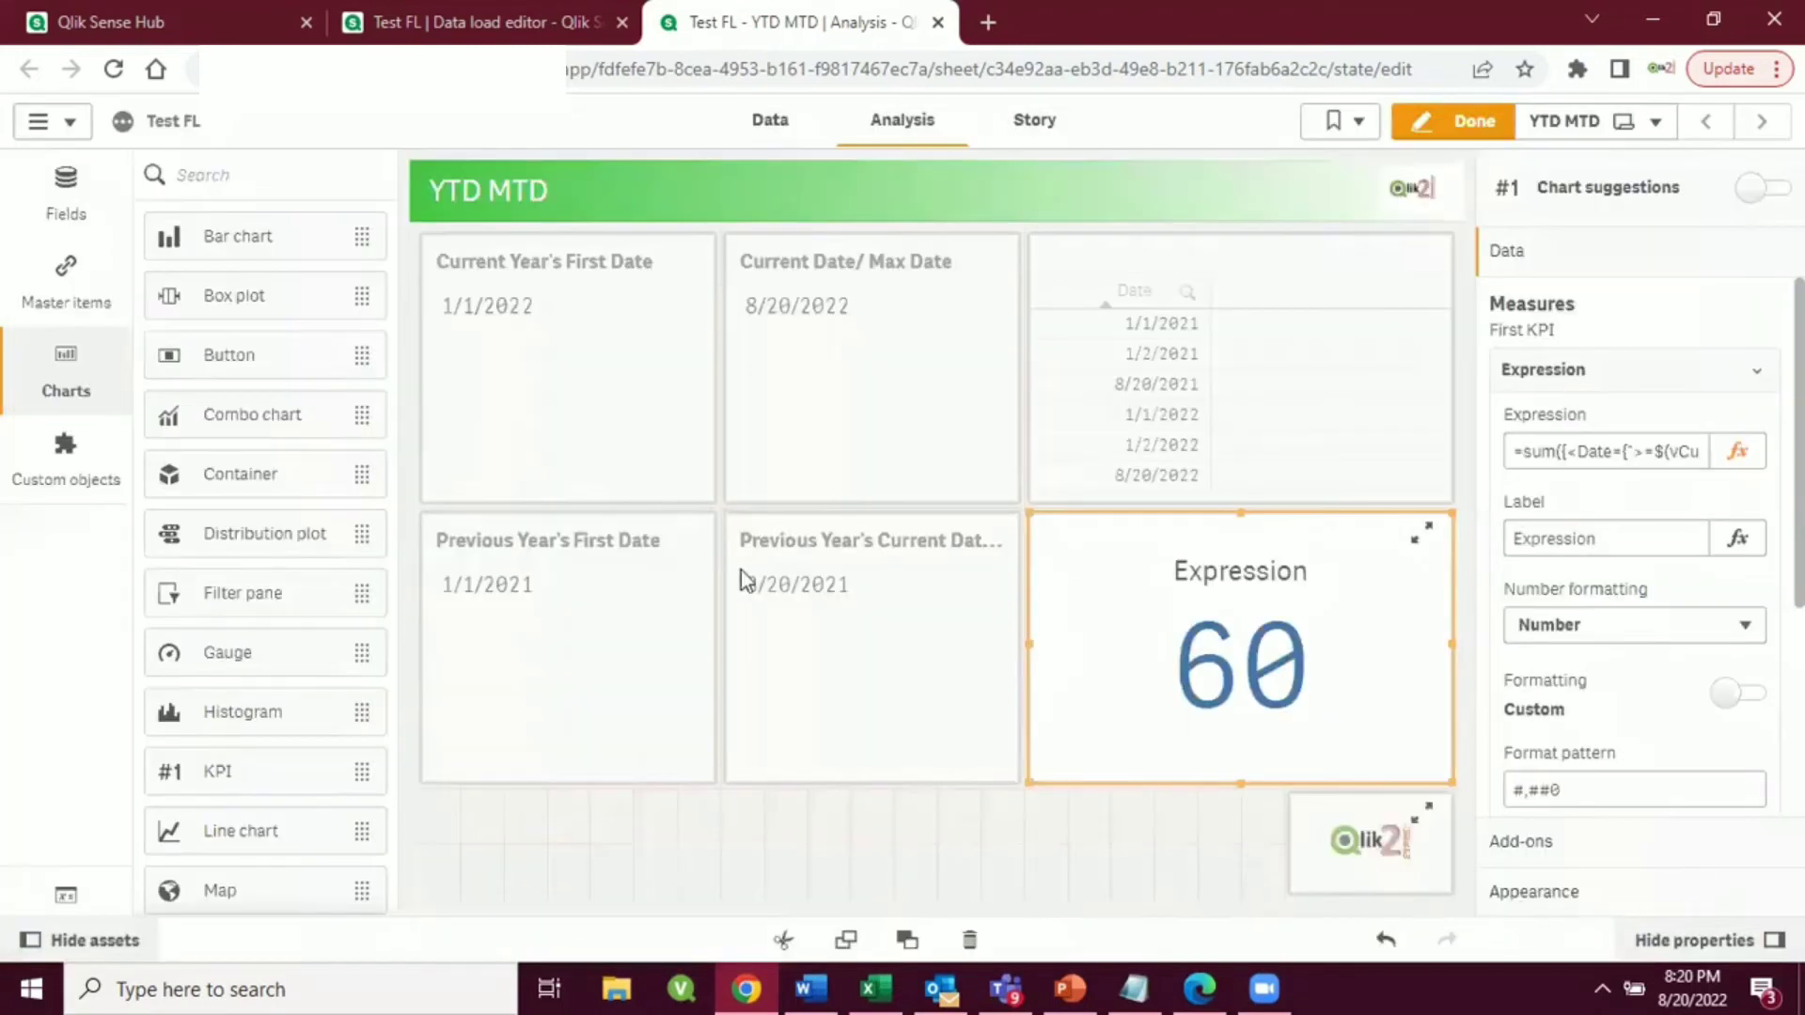
# - Review the app's variable definitions and the measures of the Current Year's First Date and Current Date/ Max Date objects
pyautogui.click(906, 410)
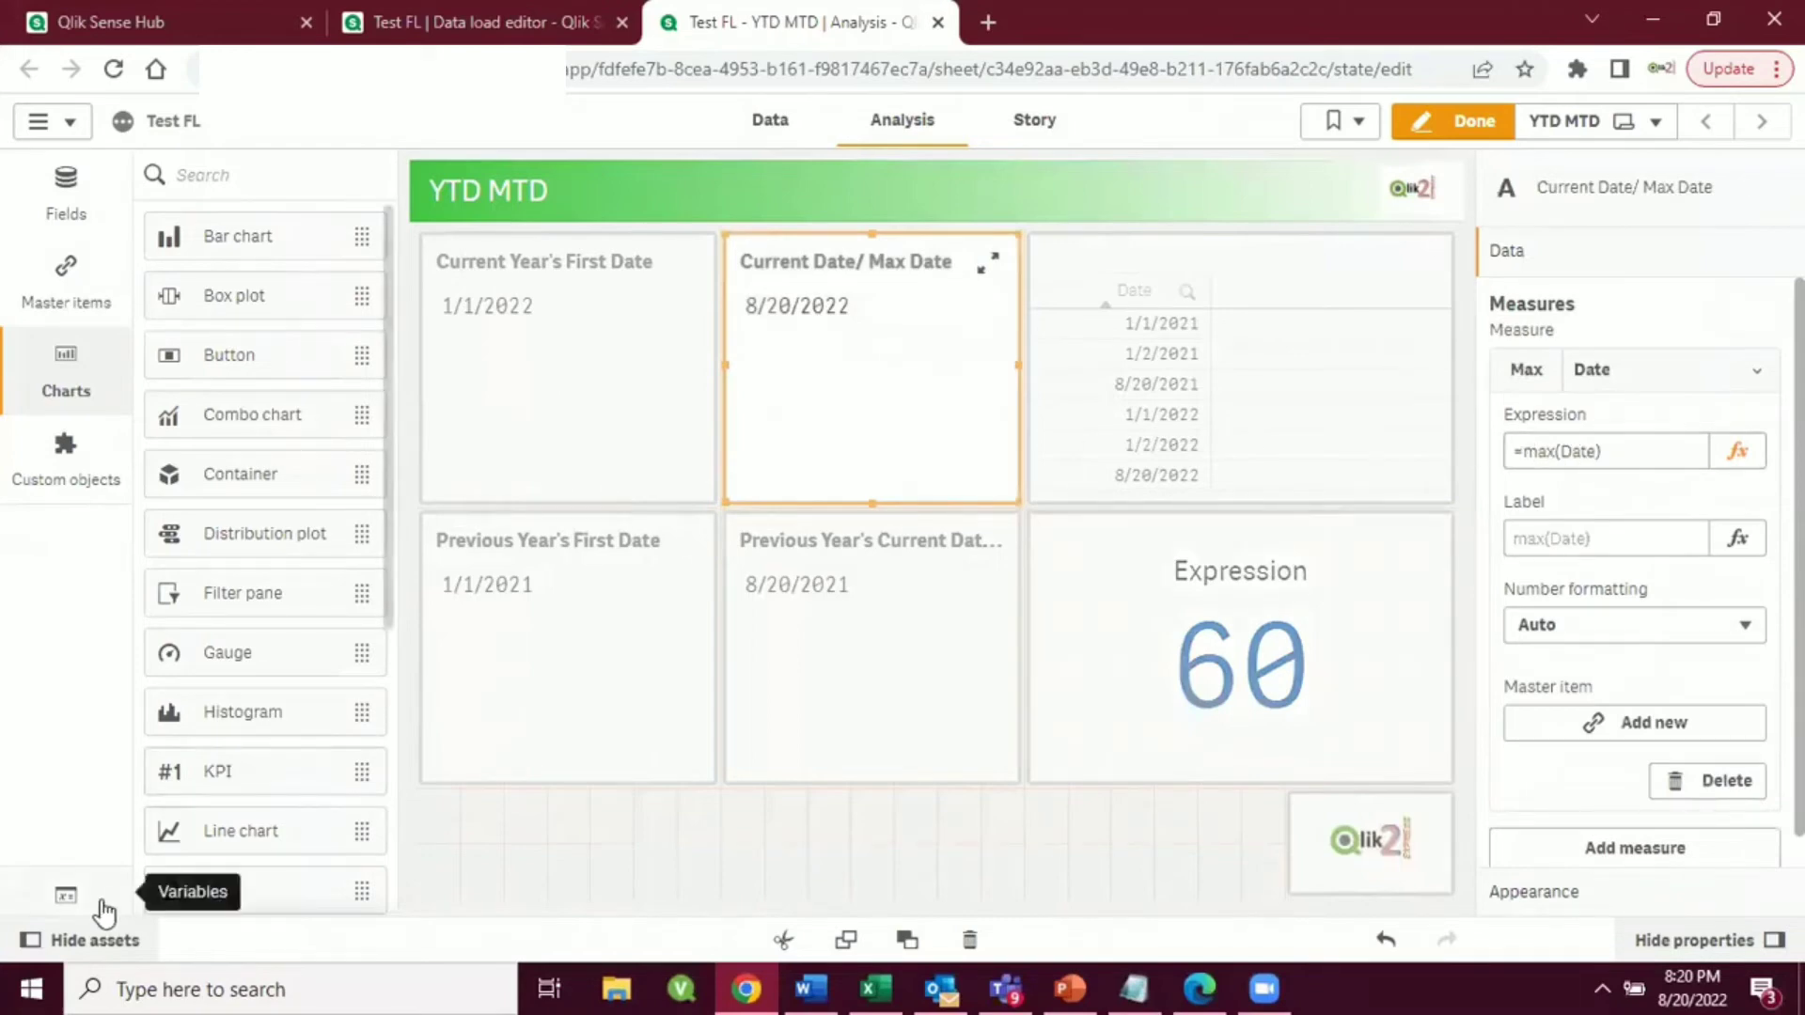
pyautogui.click(70, 900)
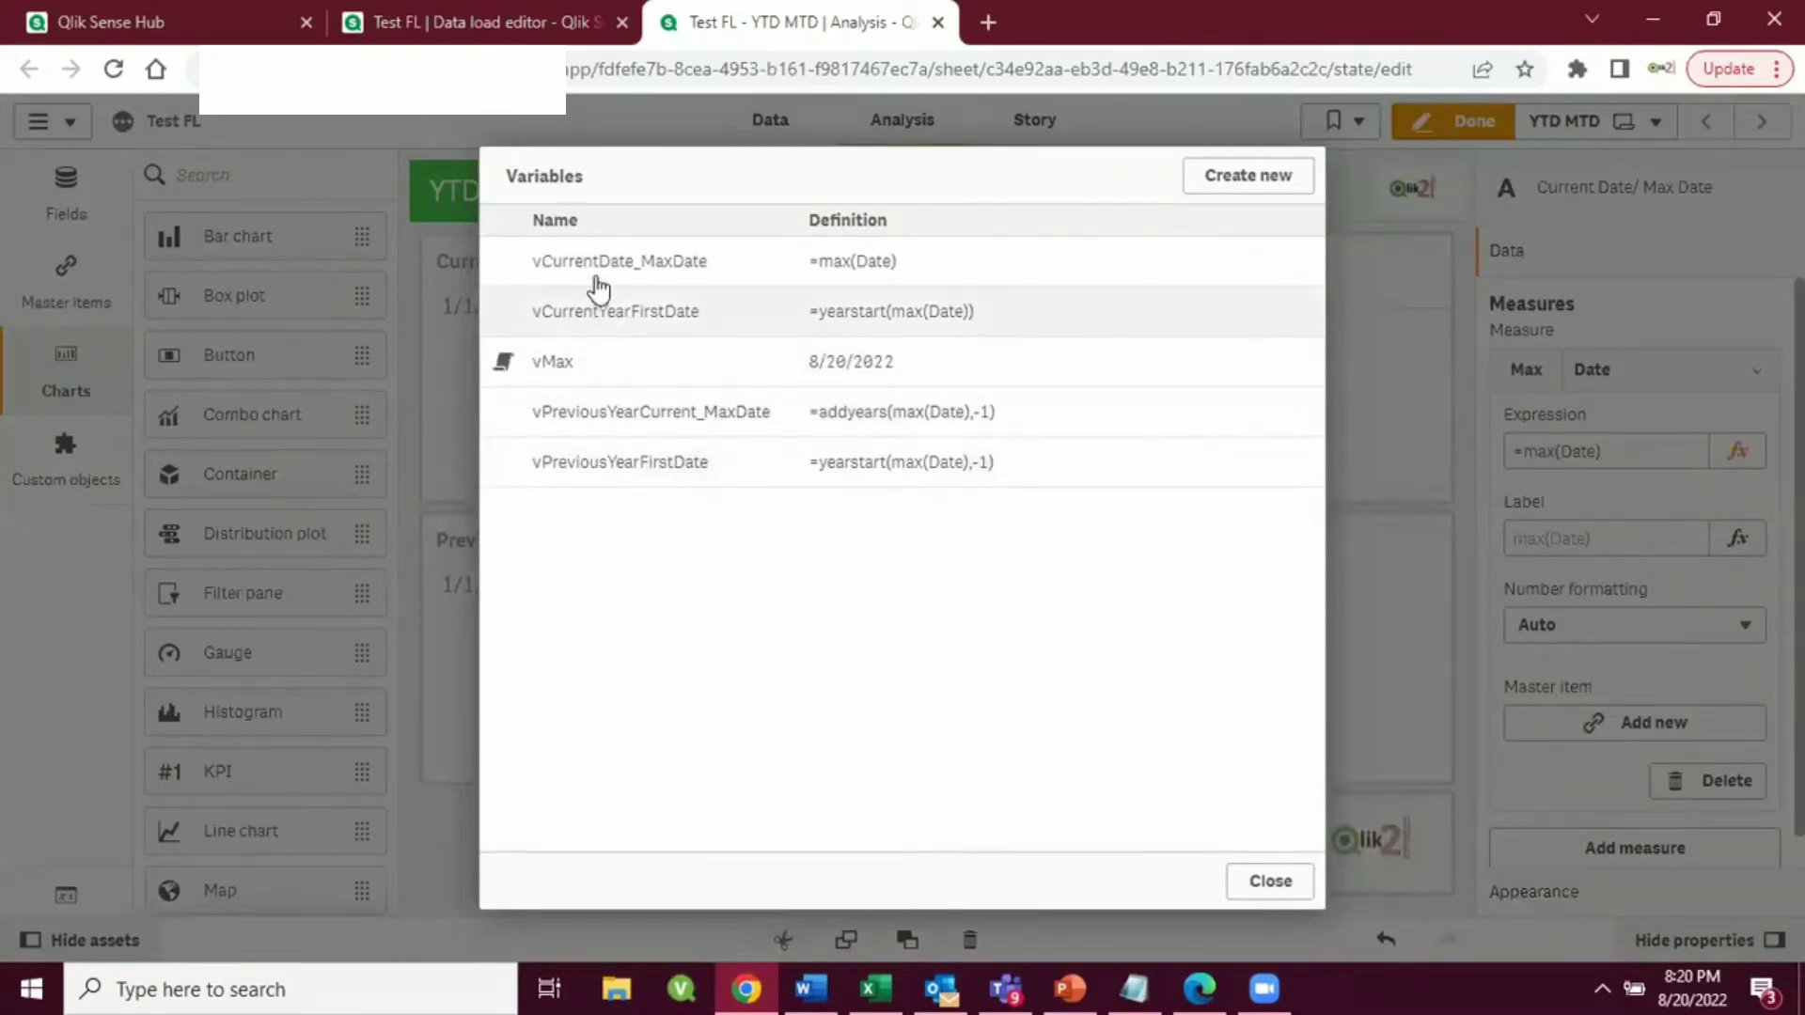
pyautogui.click(1264, 884)
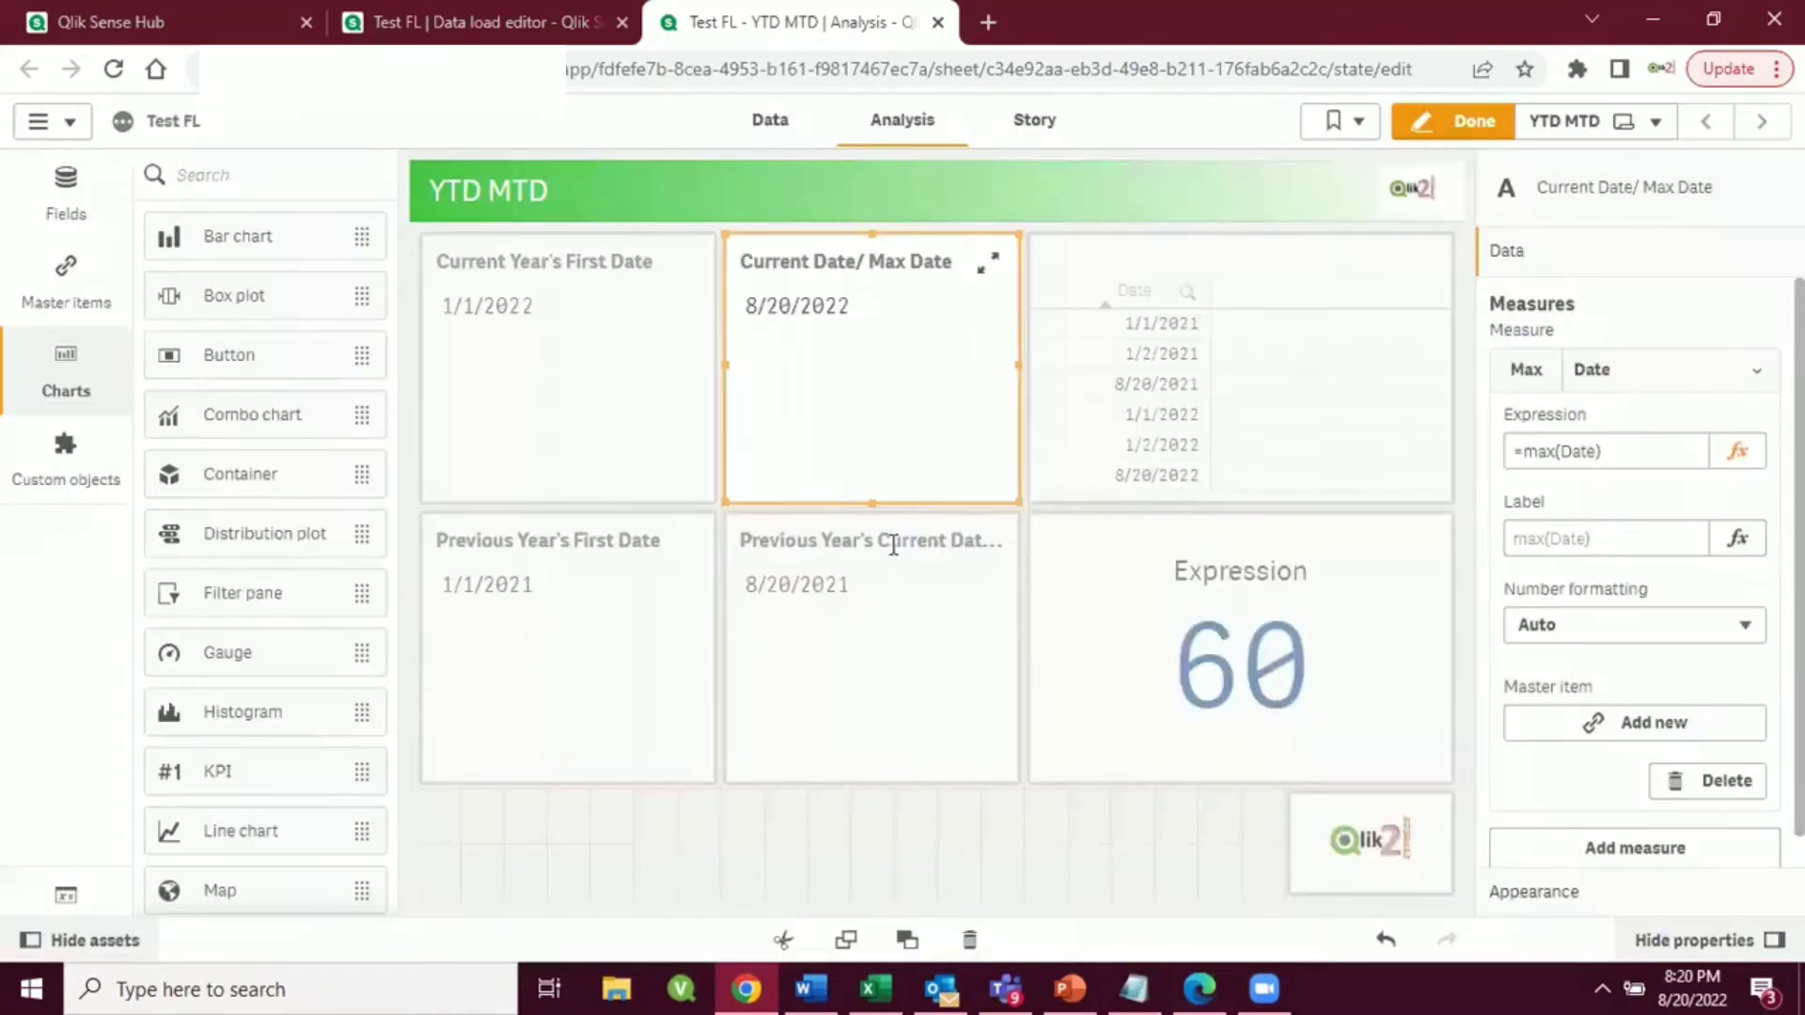
pyautogui.click(663, 441)
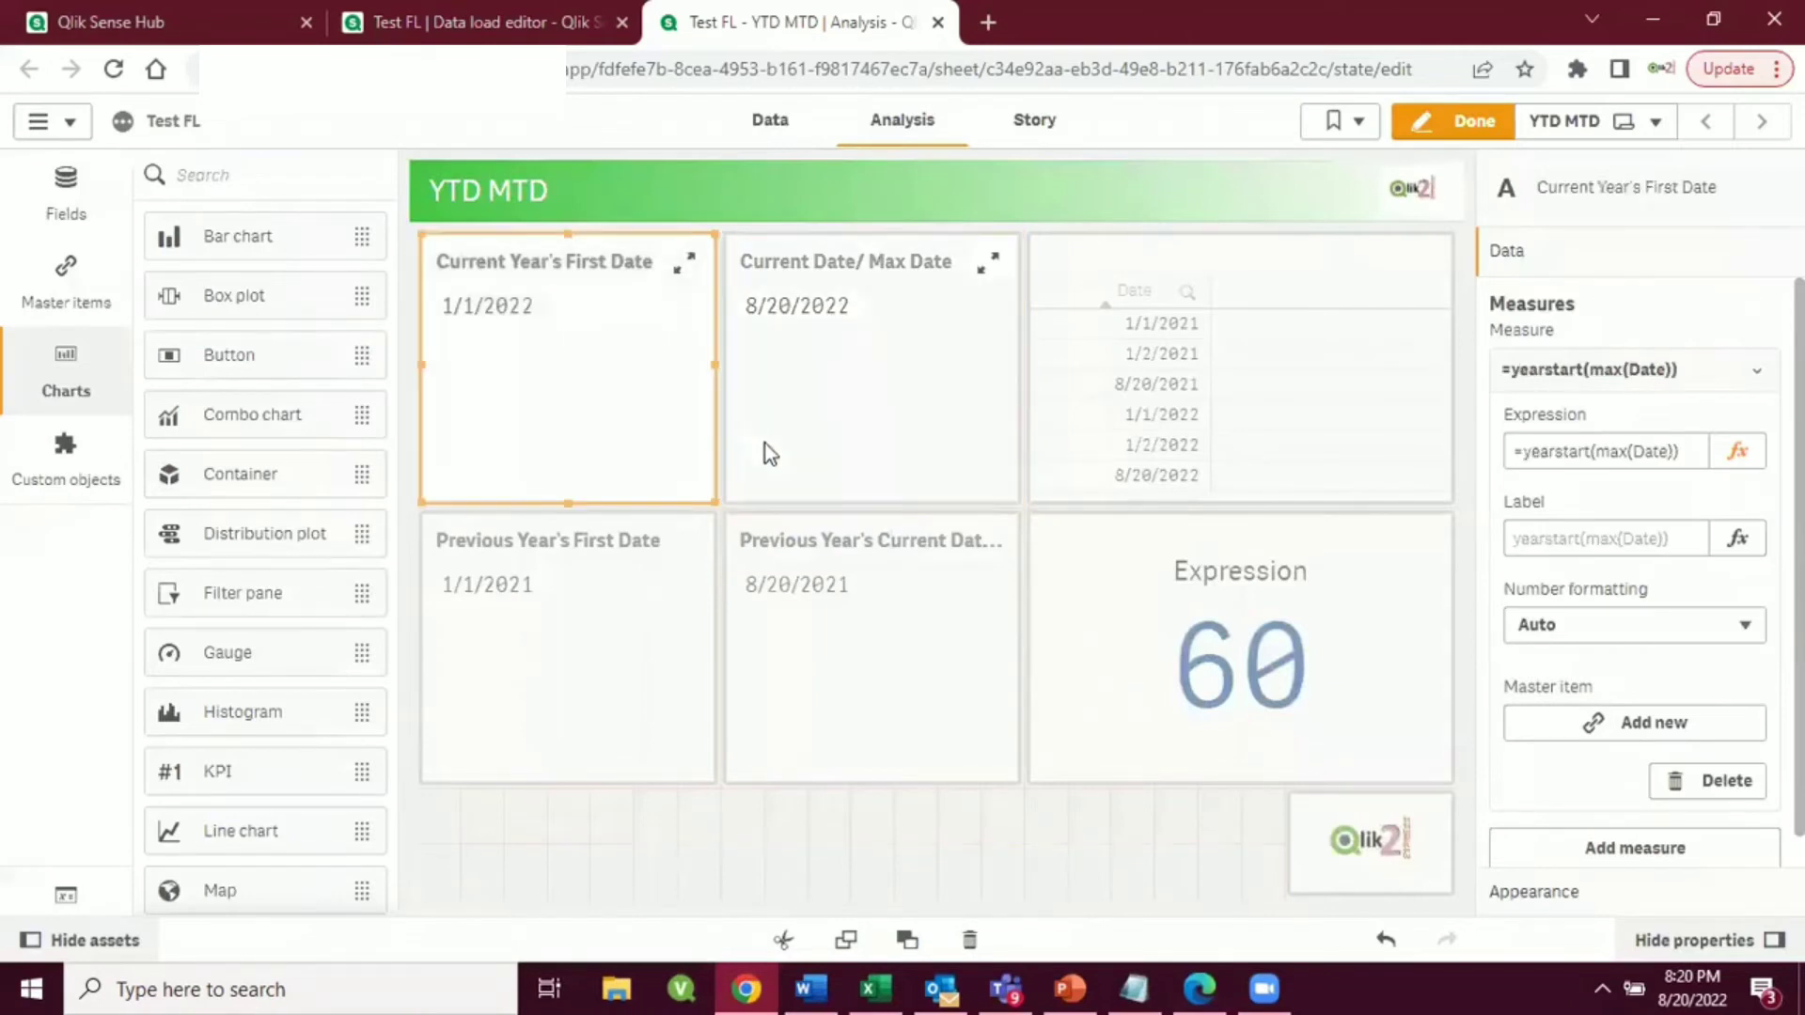
pyautogui.click(791, 463)
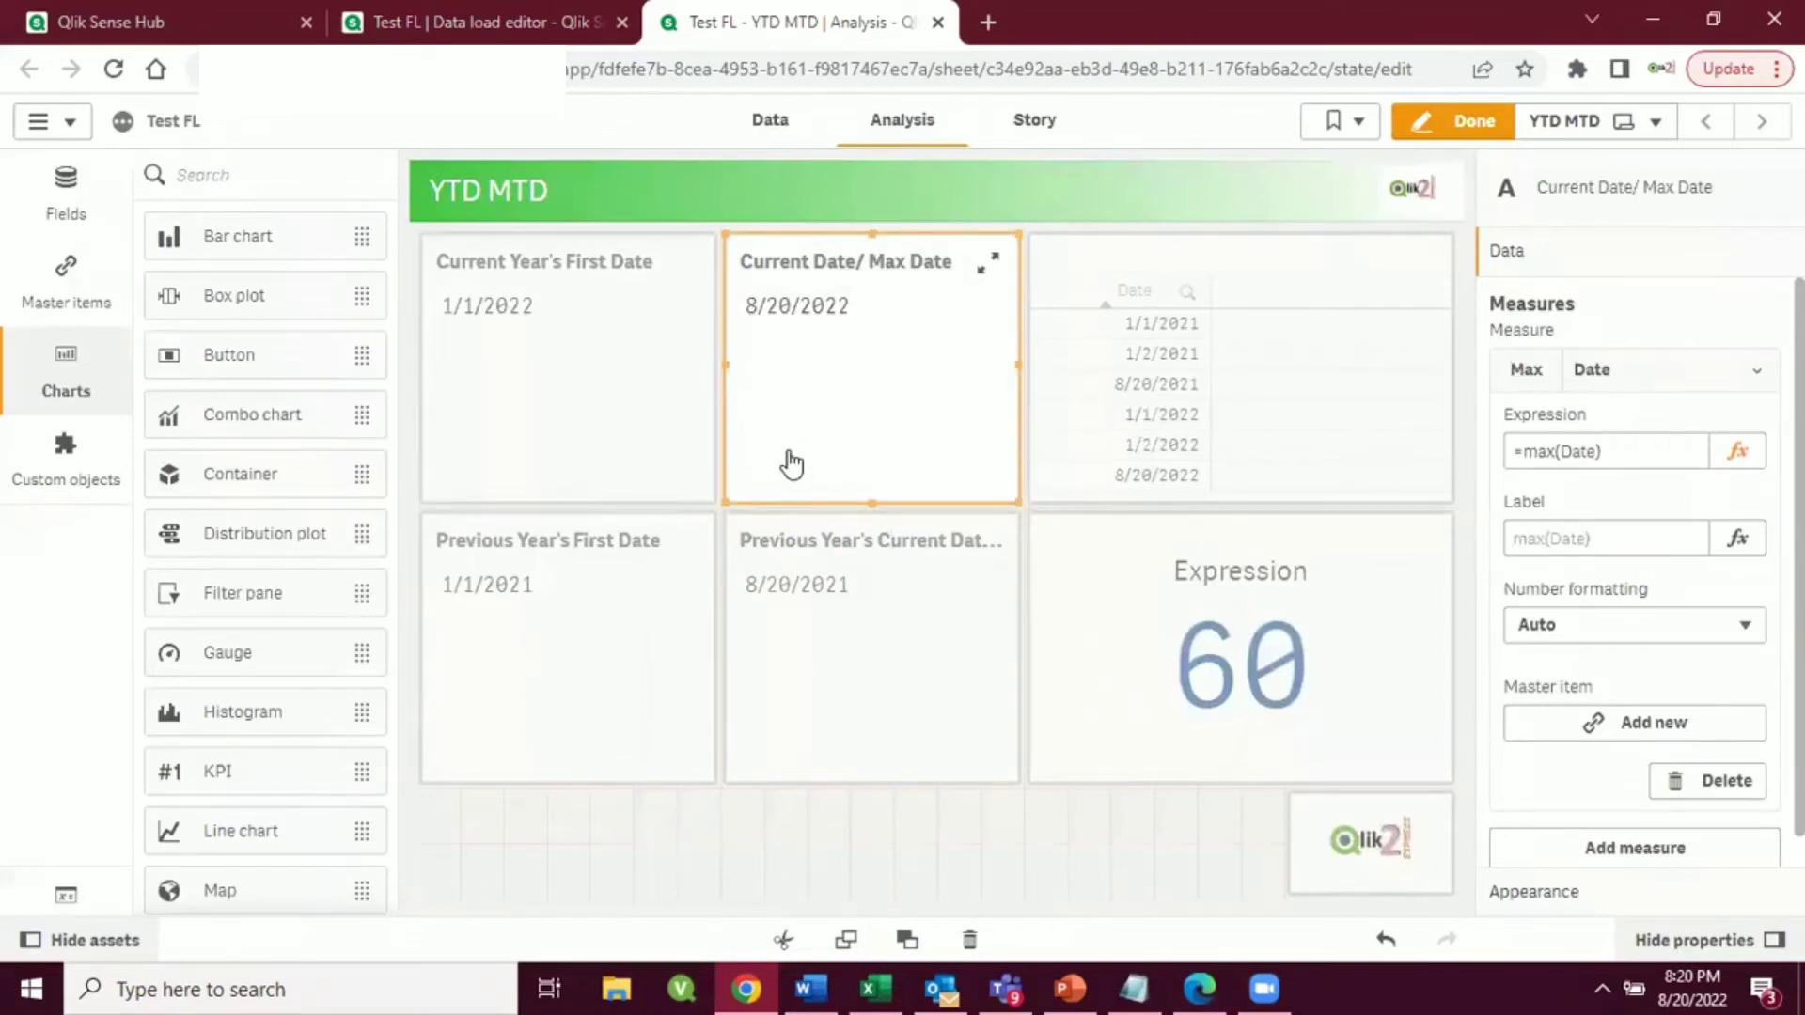
pyautogui.click(844, 659)
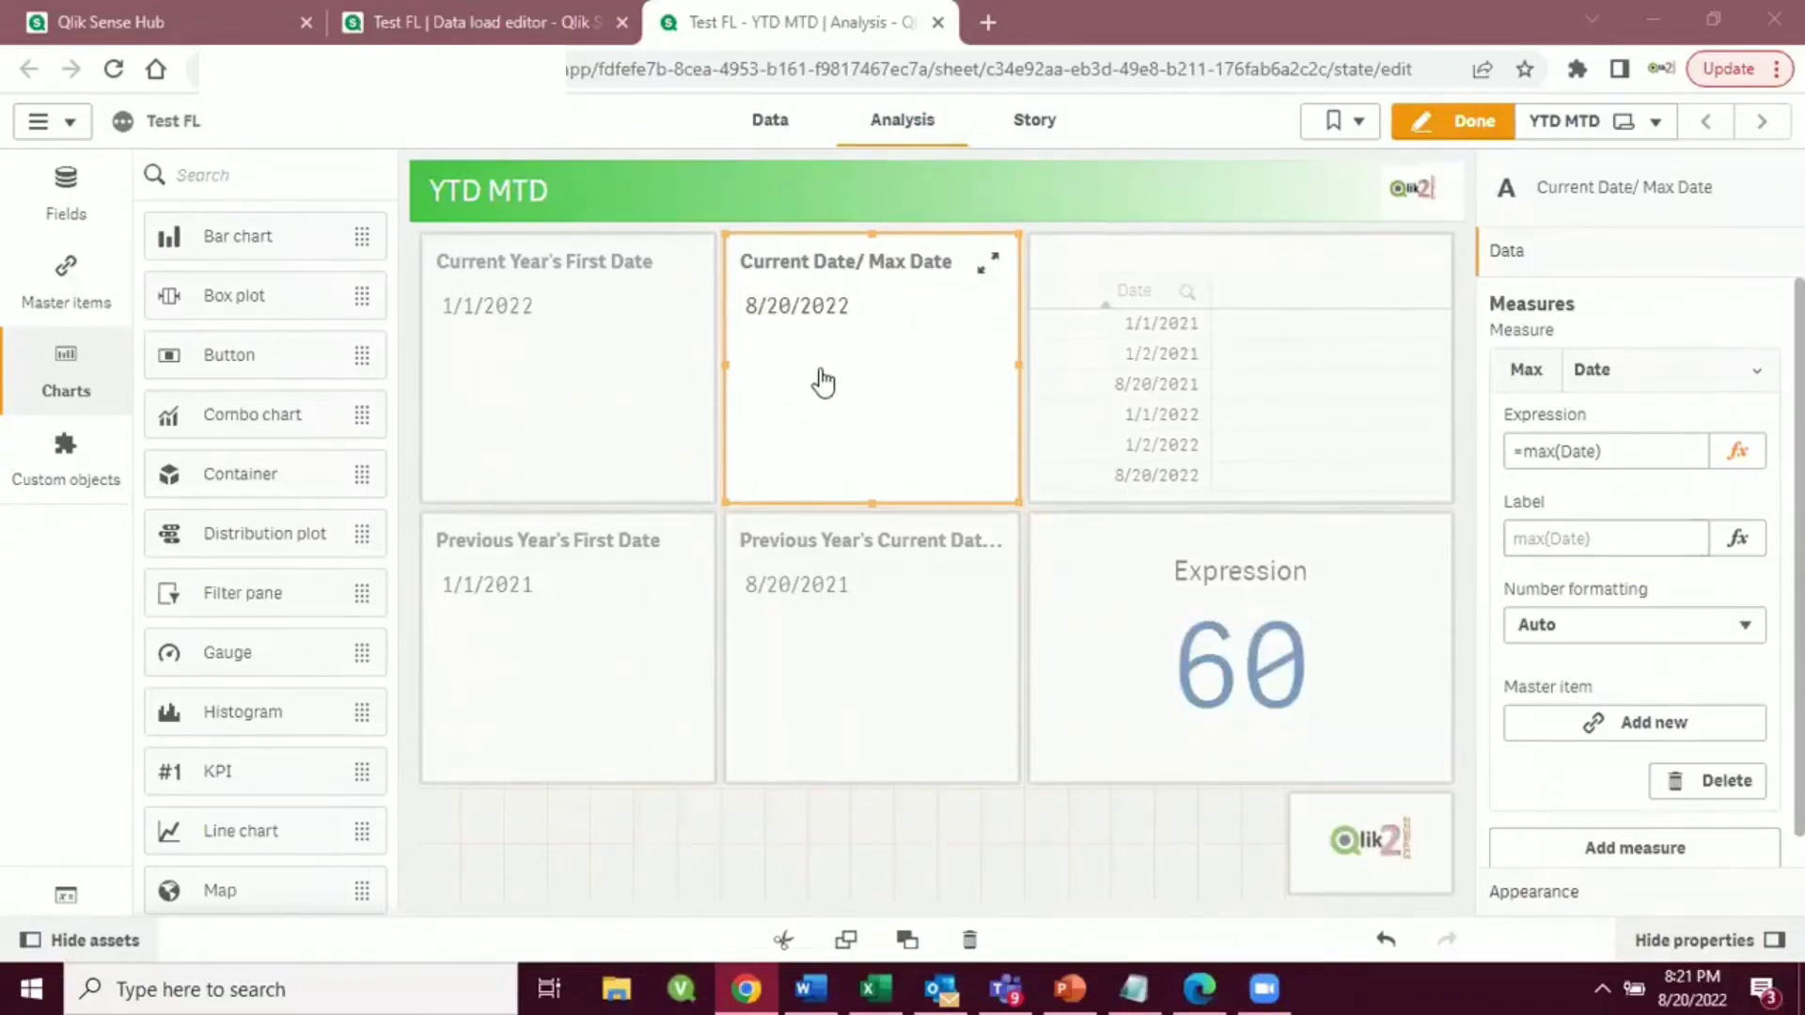
pyautogui.moveTo(1656, 983)
pyautogui.doubleClick(834, 479)
pyautogui.click(922, 596)
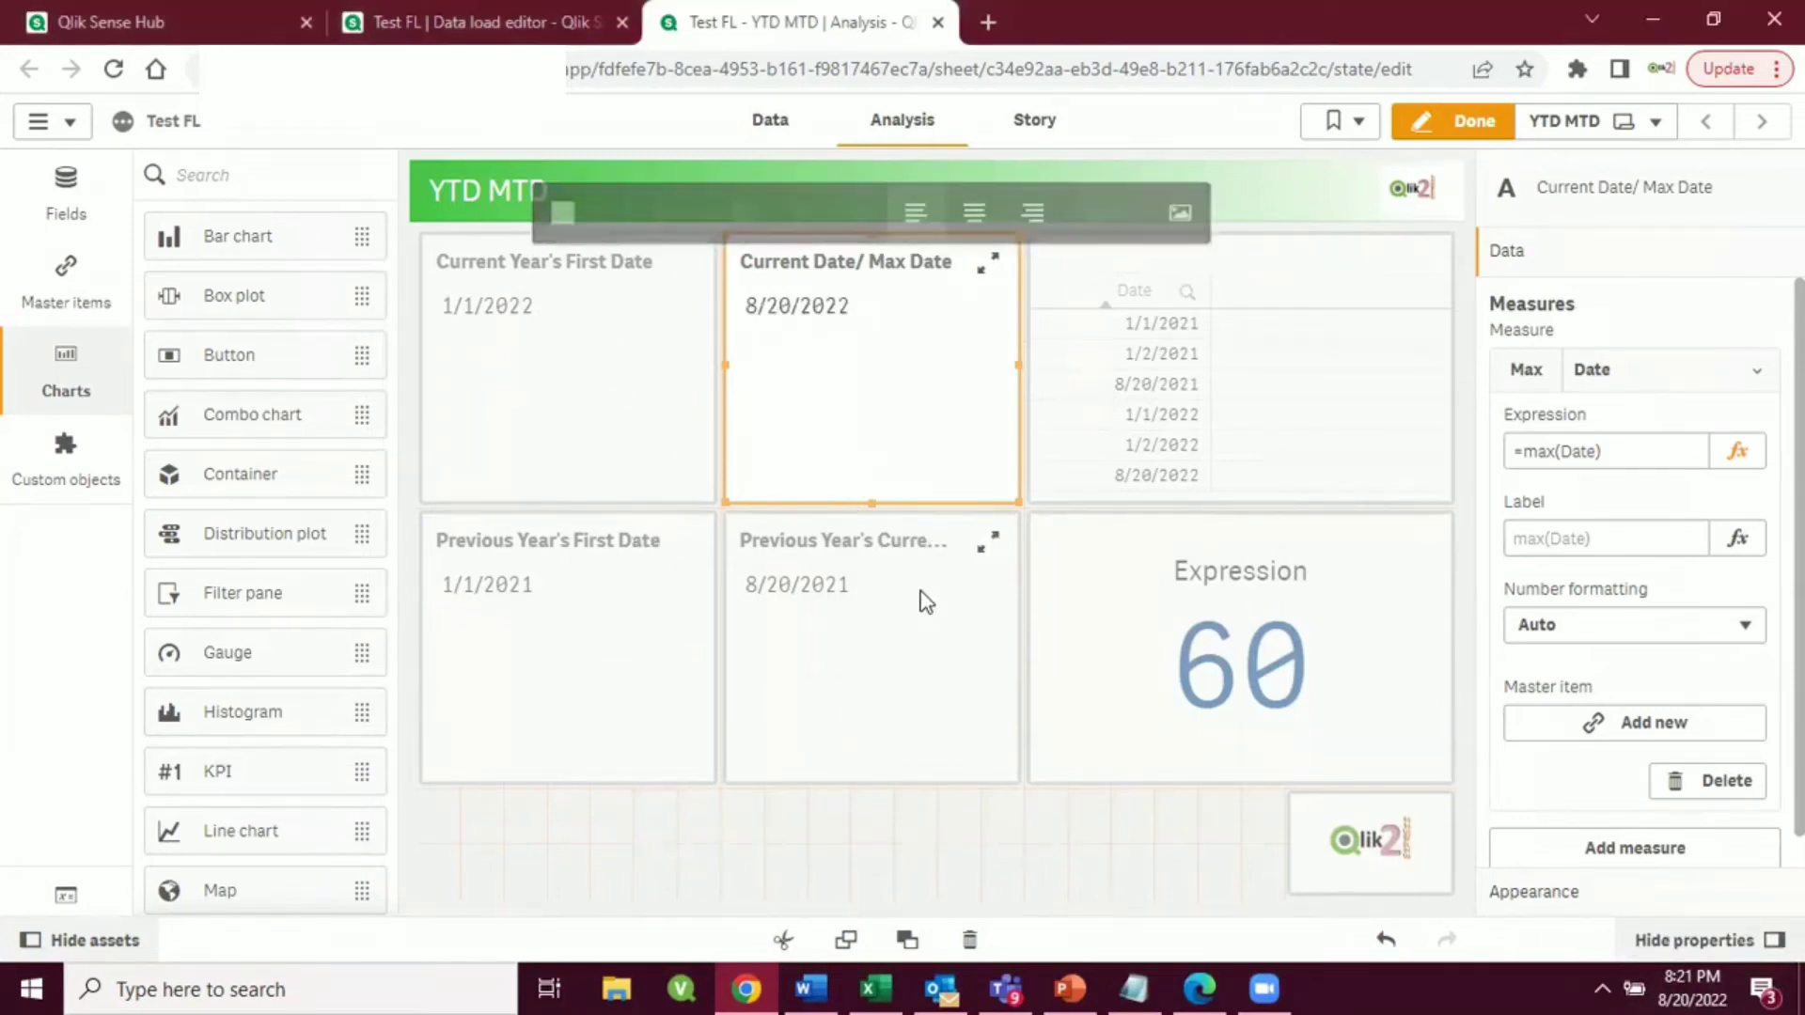
pyautogui.click(902, 467)
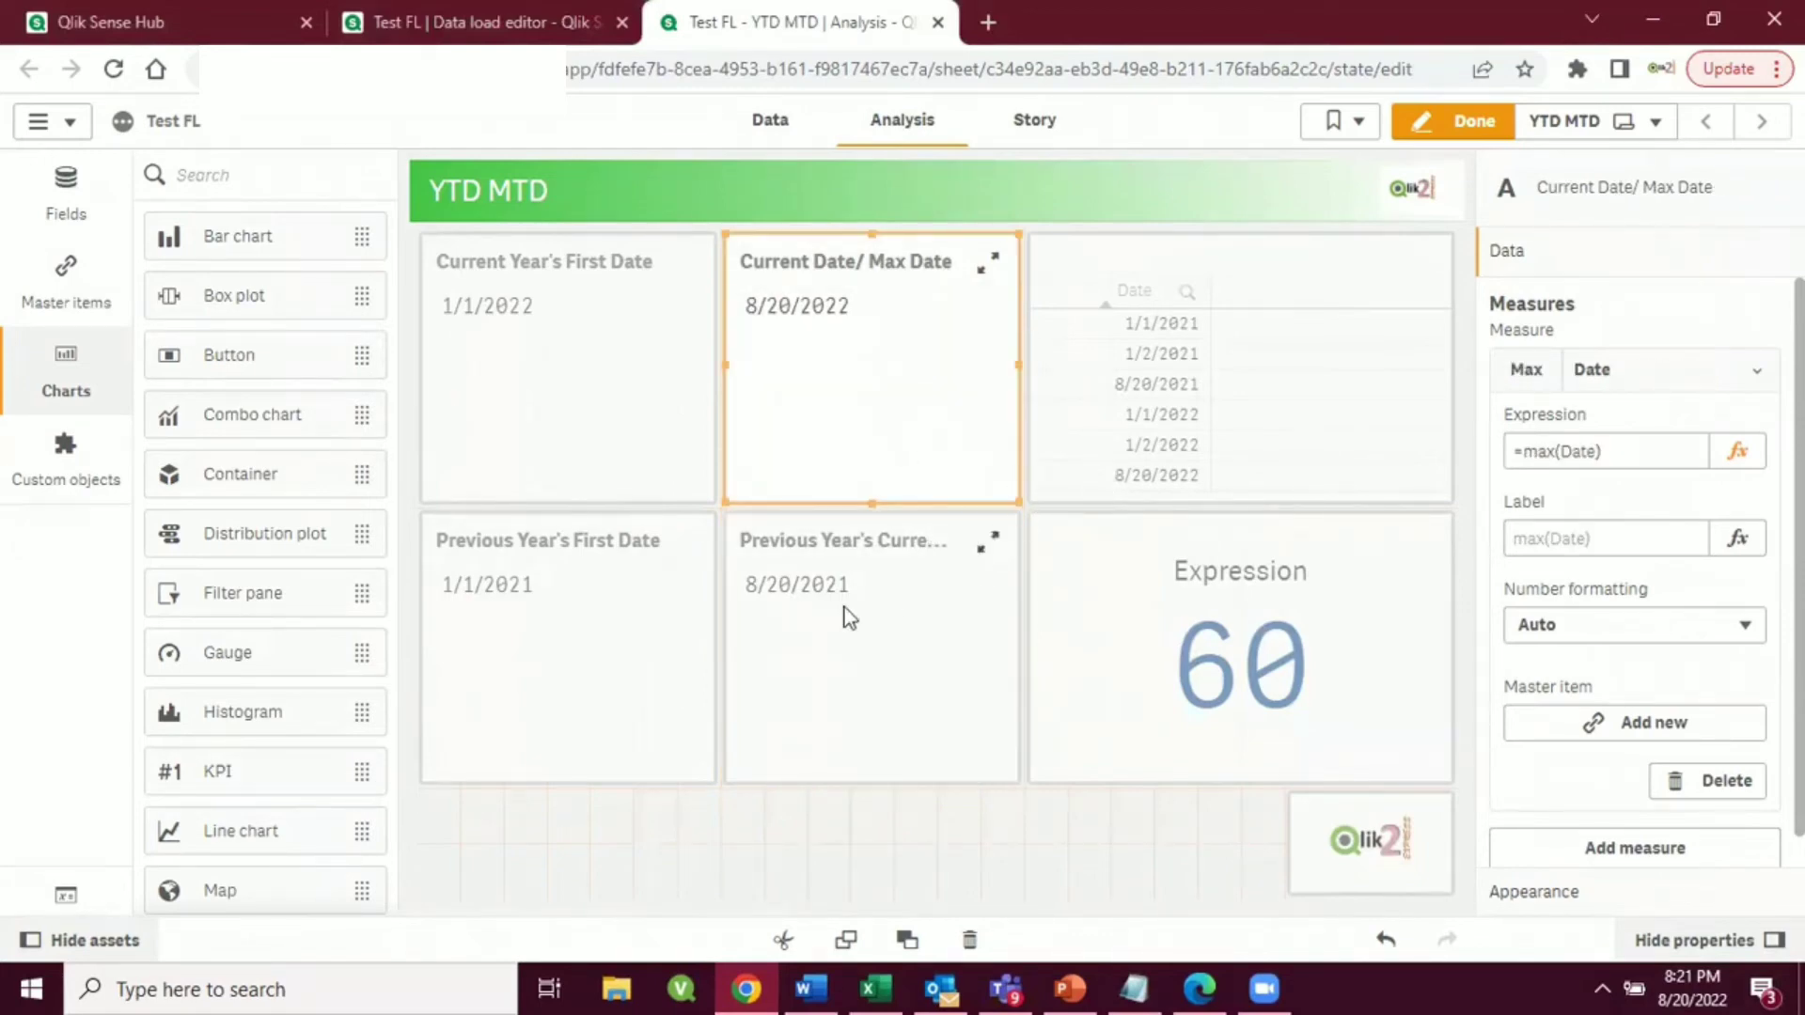
# - Shrink both Previous Year objects down to the sheet's lower edge, leaving an empty row beneath the Current Year objects
pyautogui.click(540, 752)
pyautogui.moveTo(568, 783); pyautogui.dragTo(568, 893)
pyautogui.moveTo(565, 517); pyautogui.dragTo(577, 743)
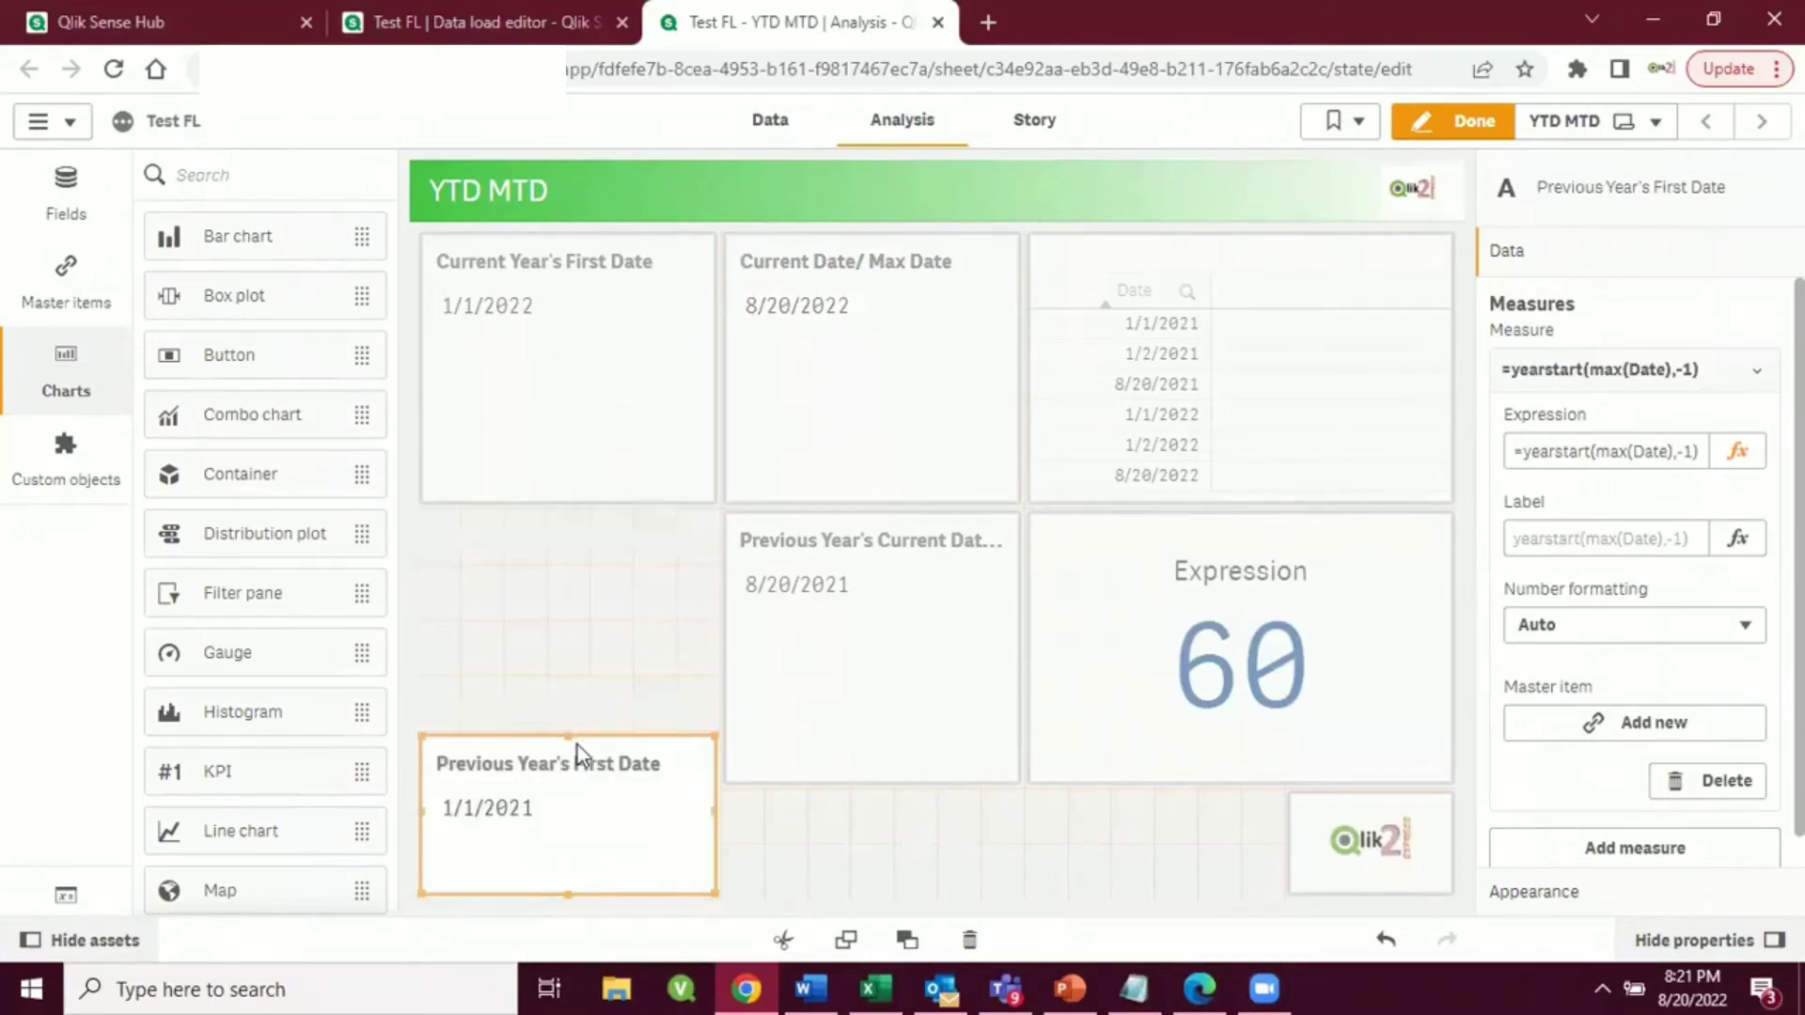
pyautogui.click(861, 781)
pyautogui.moveTo(870, 889); pyautogui.dragTo(870, 893)
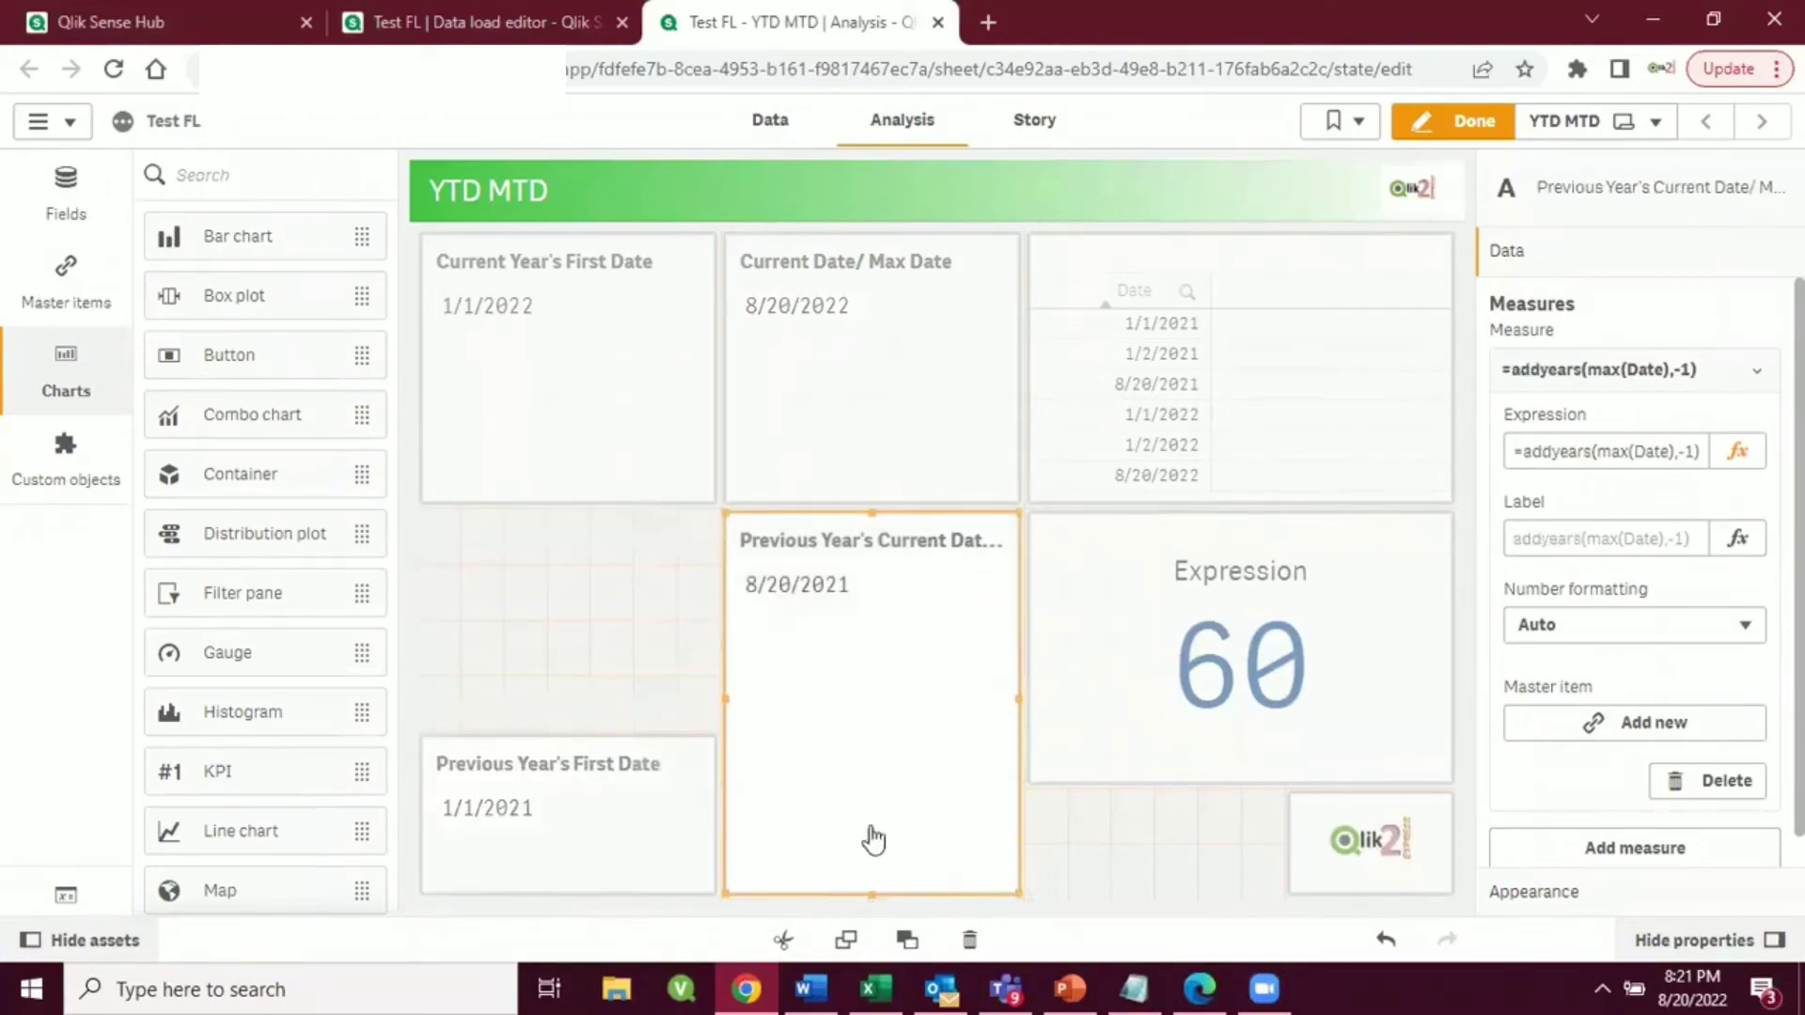
pyautogui.moveTo(867, 513); pyautogui.dragTo(890, 738)
# - Duplicate the Current Date/ Max Date object into the gap below the original and widen the copy to the same width
pyautogui.click(892, 478)
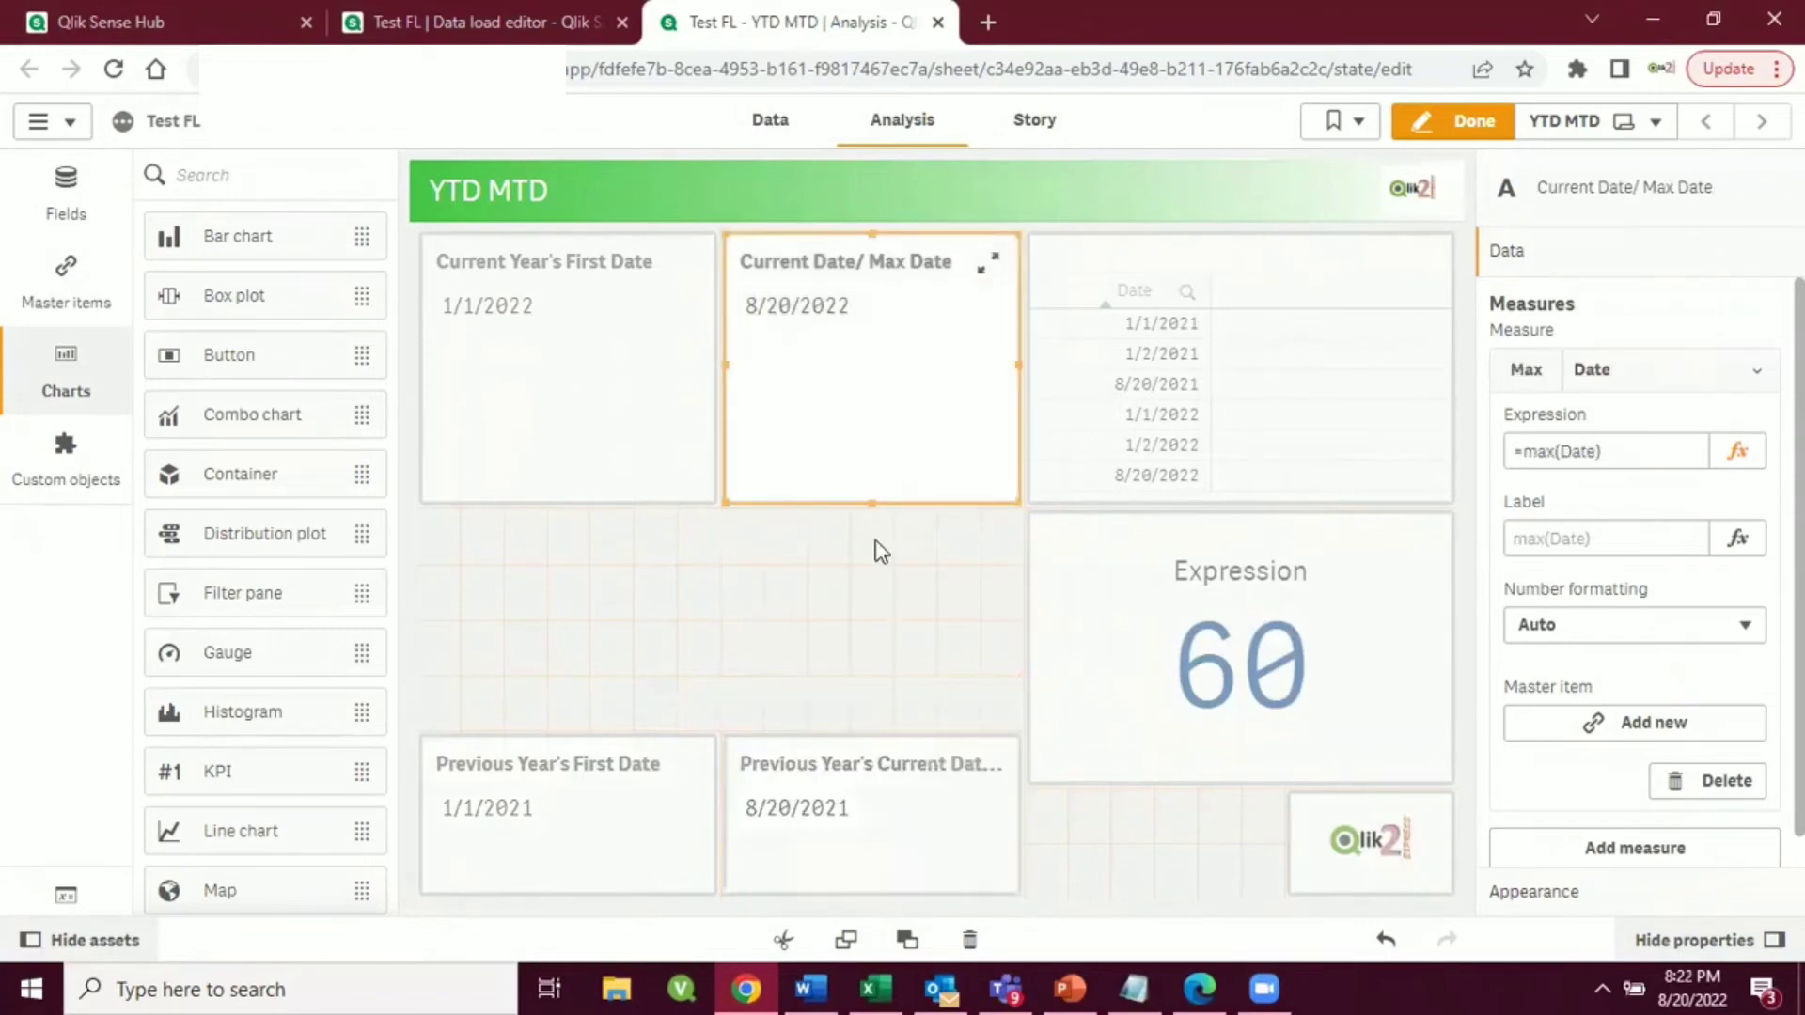
pyautogui.click(857, 621)
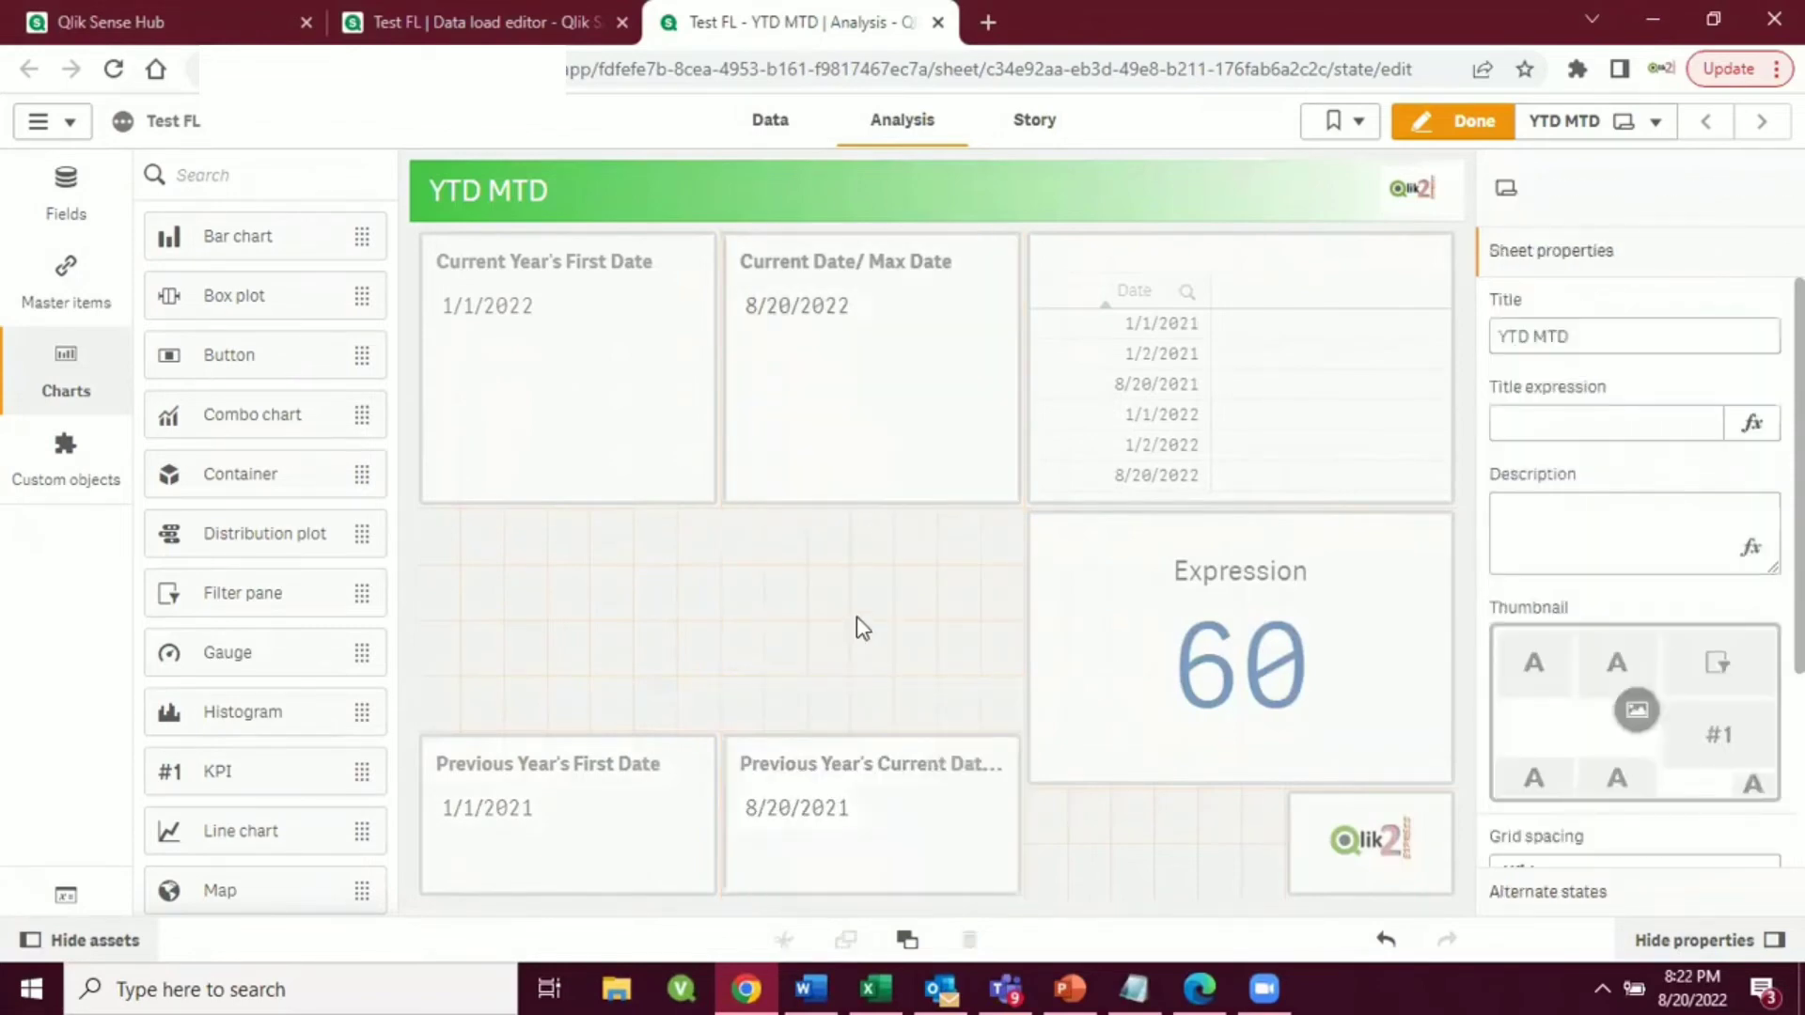
pyautogui.hotkey('ctrl', 'v')
pyautogui.moveTo(421, 569); pyautogui.dragTo(735, 529)
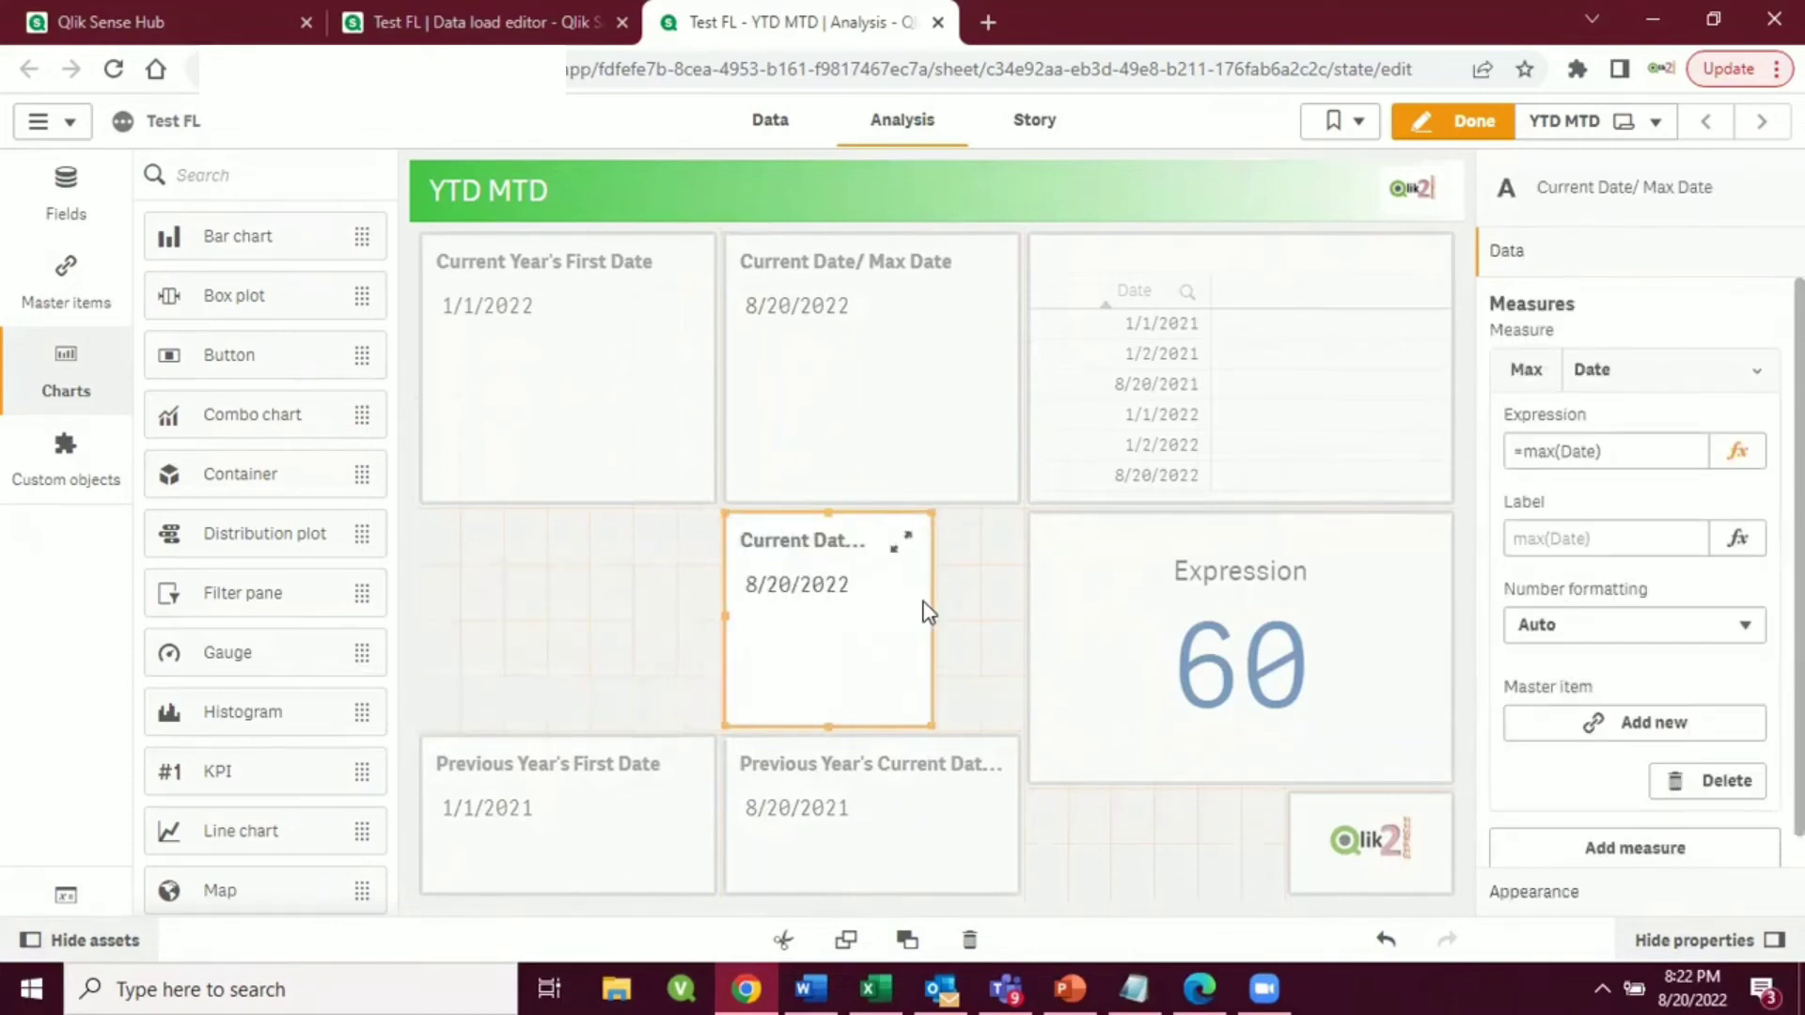
pyautogui.moveTo(929, 613); pyautogui.dragTo(1021, 618)
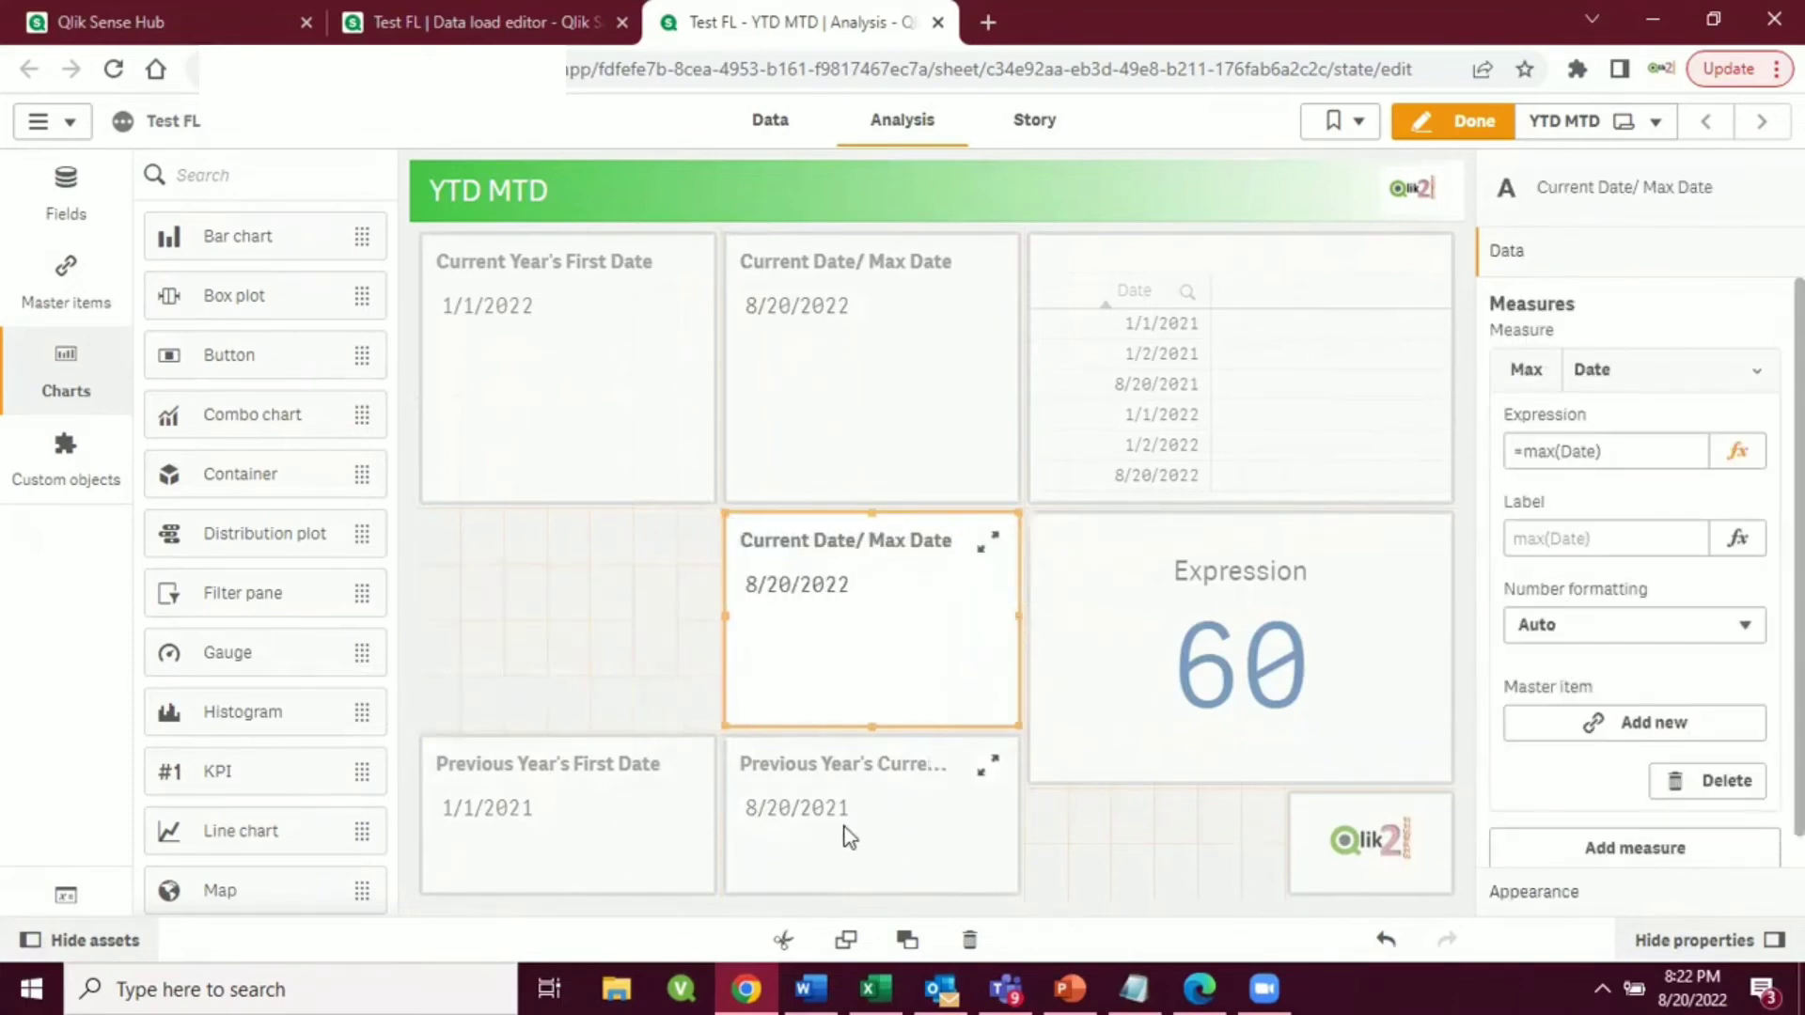
# - Retitle the duplicated Current Date/ Max Date object as 'CurrentMonthFirstDate' through its title expression
pyautogui.click(855, 747)
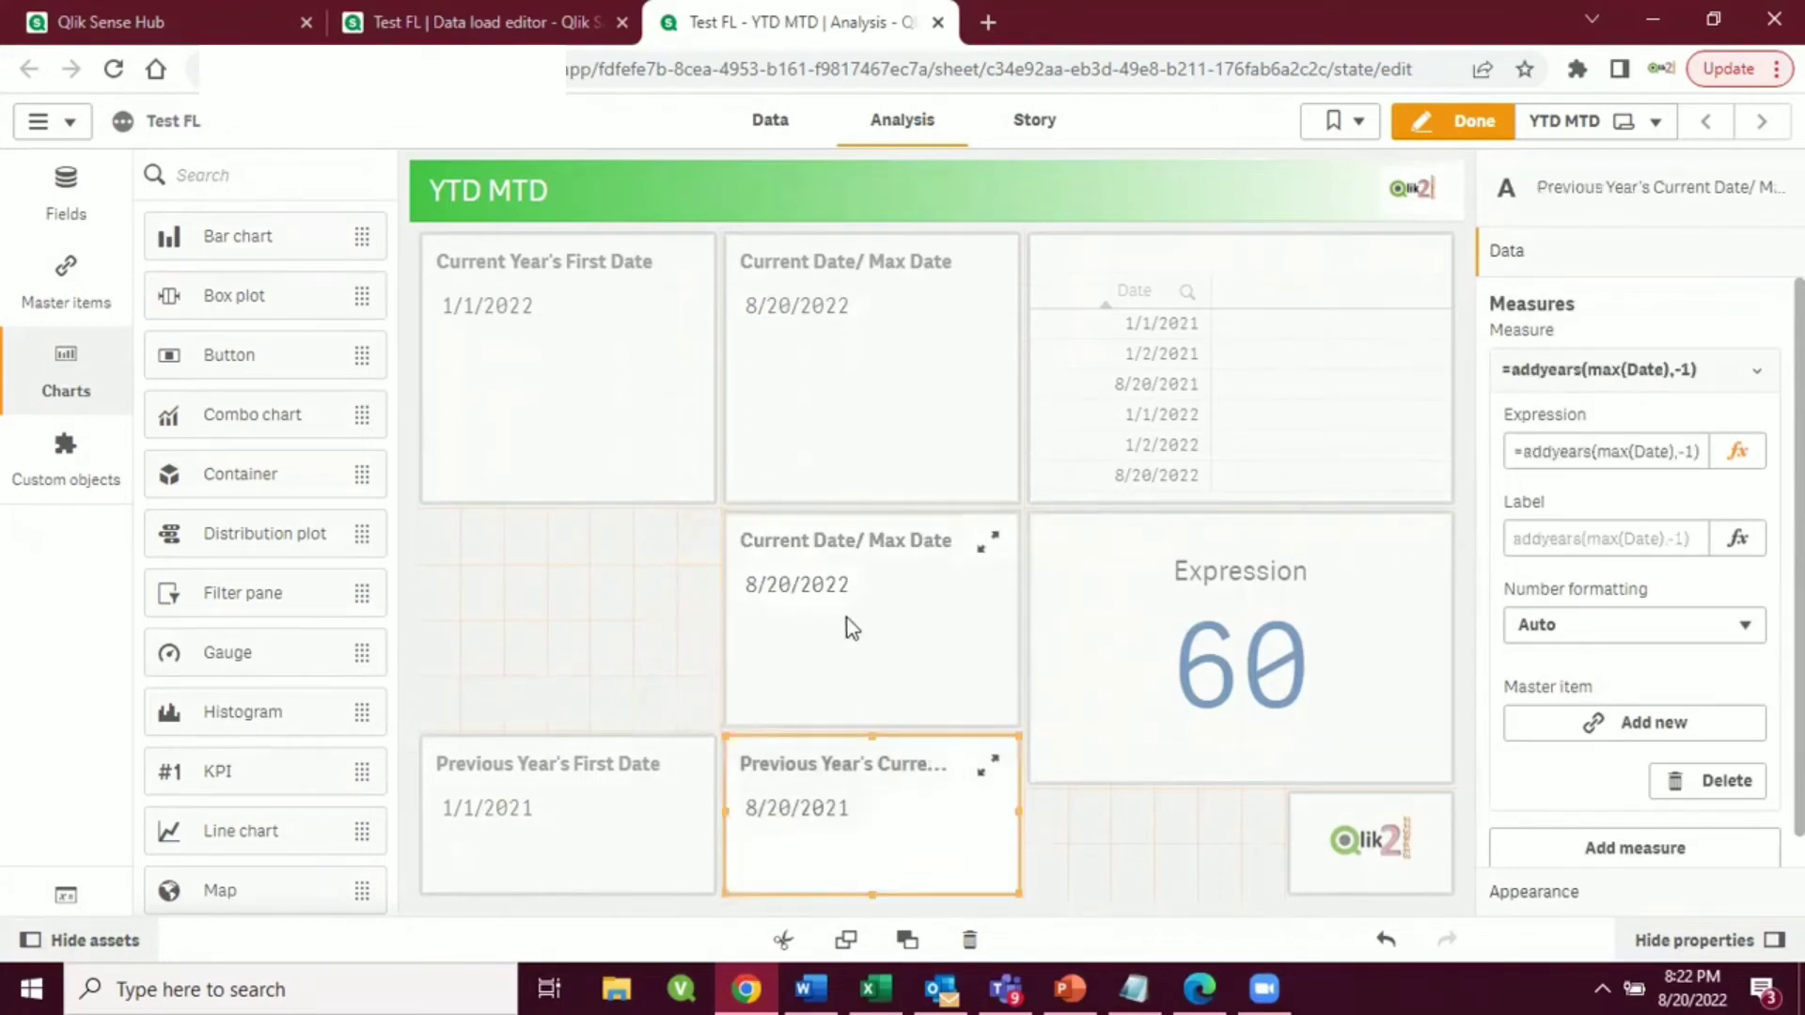
pyautogui.click(950, 560)
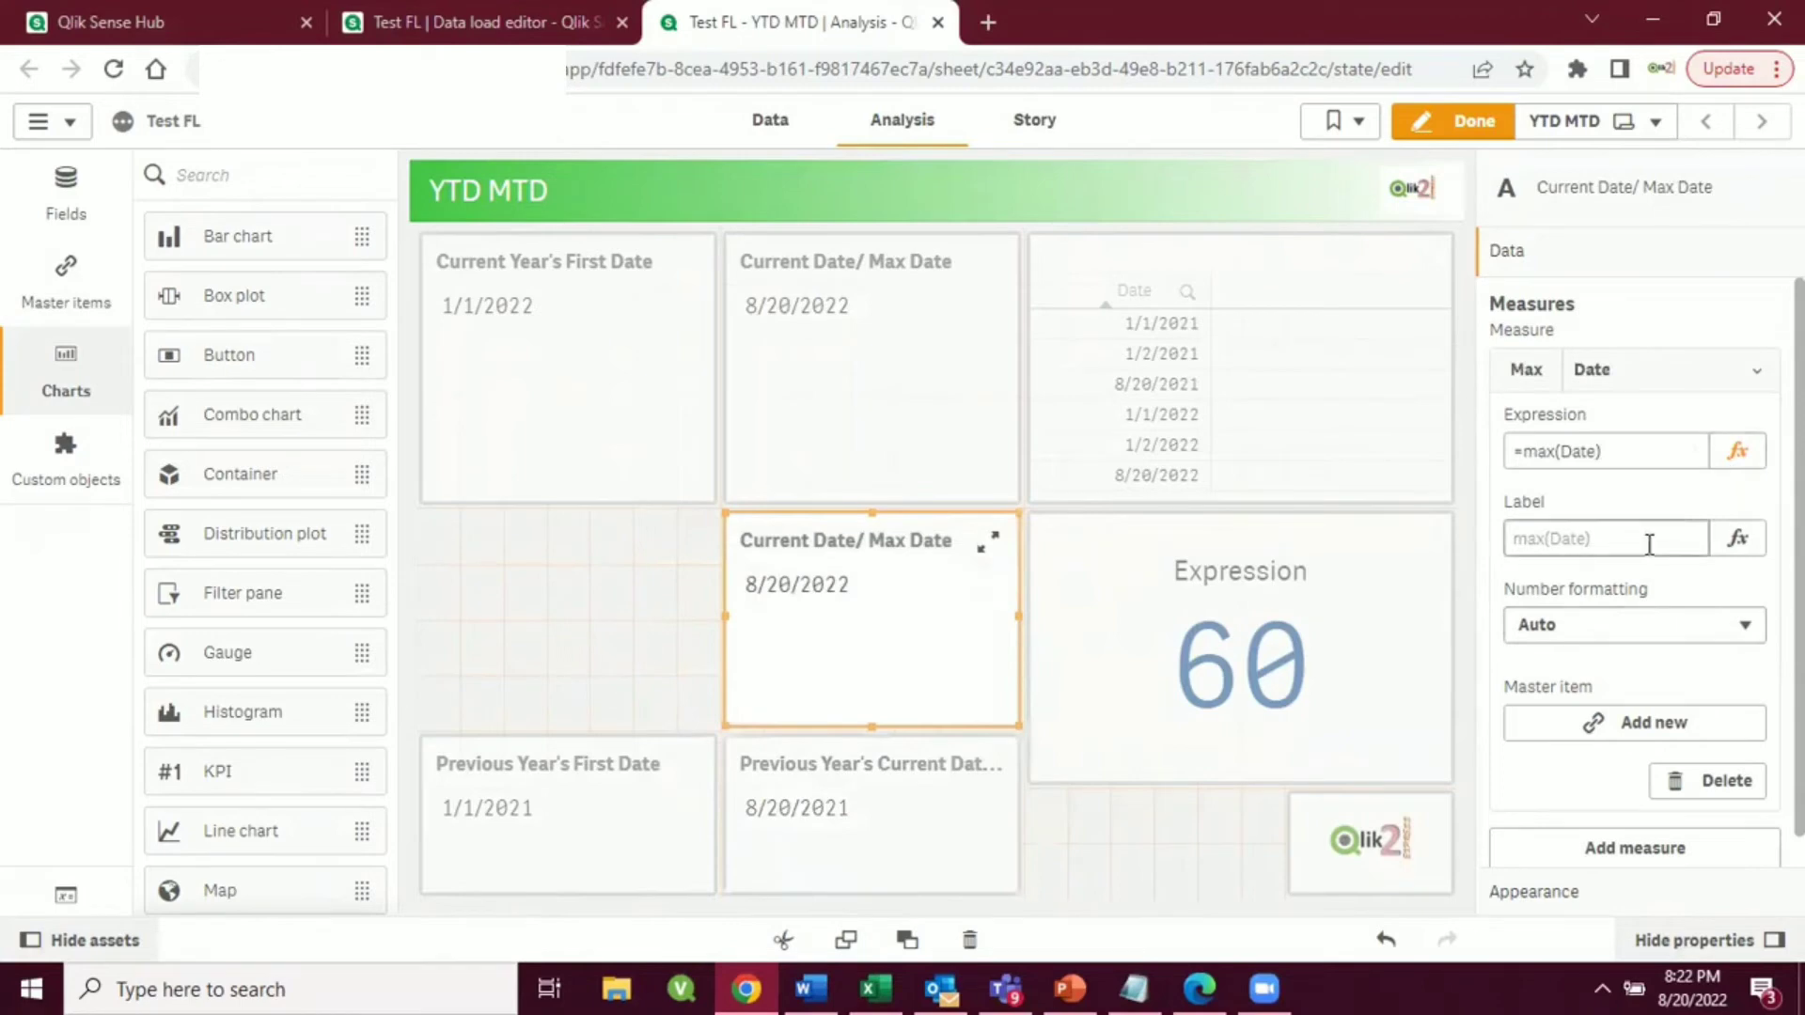
pyautogui.click(1609, 542)
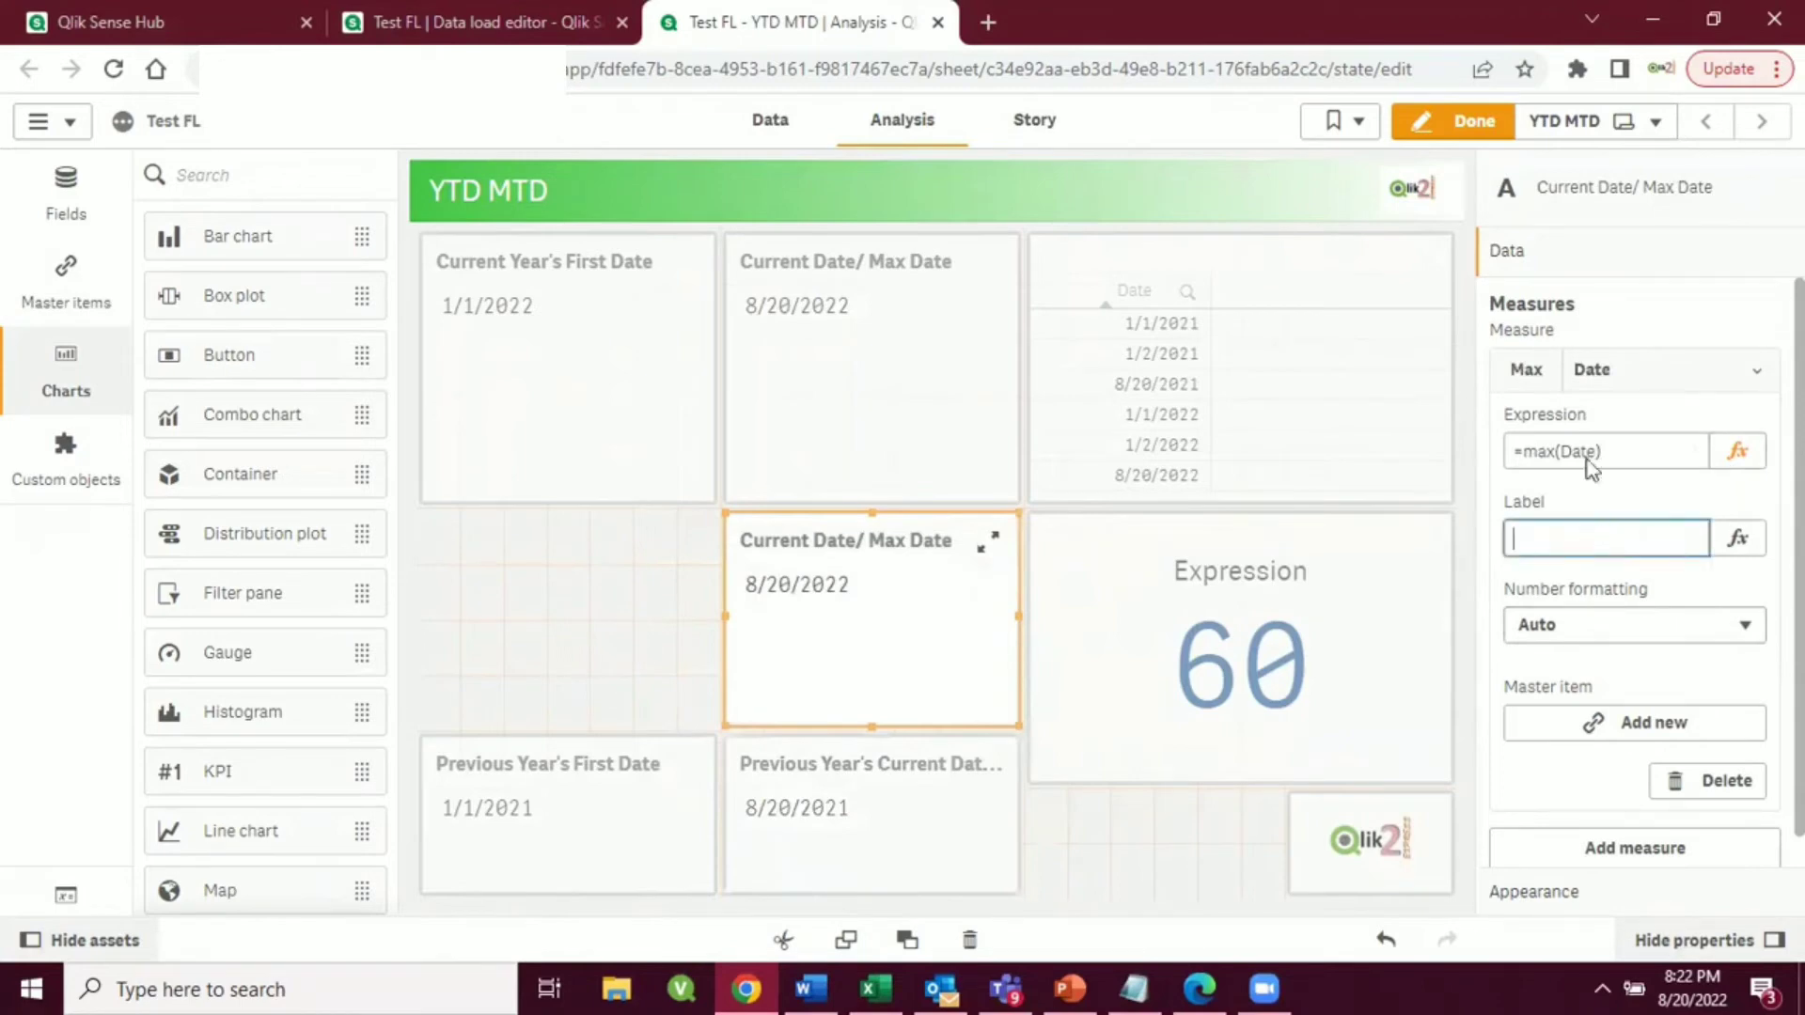
pyautogui.click(1595, 370)
pyautogui.click(1586, 893)
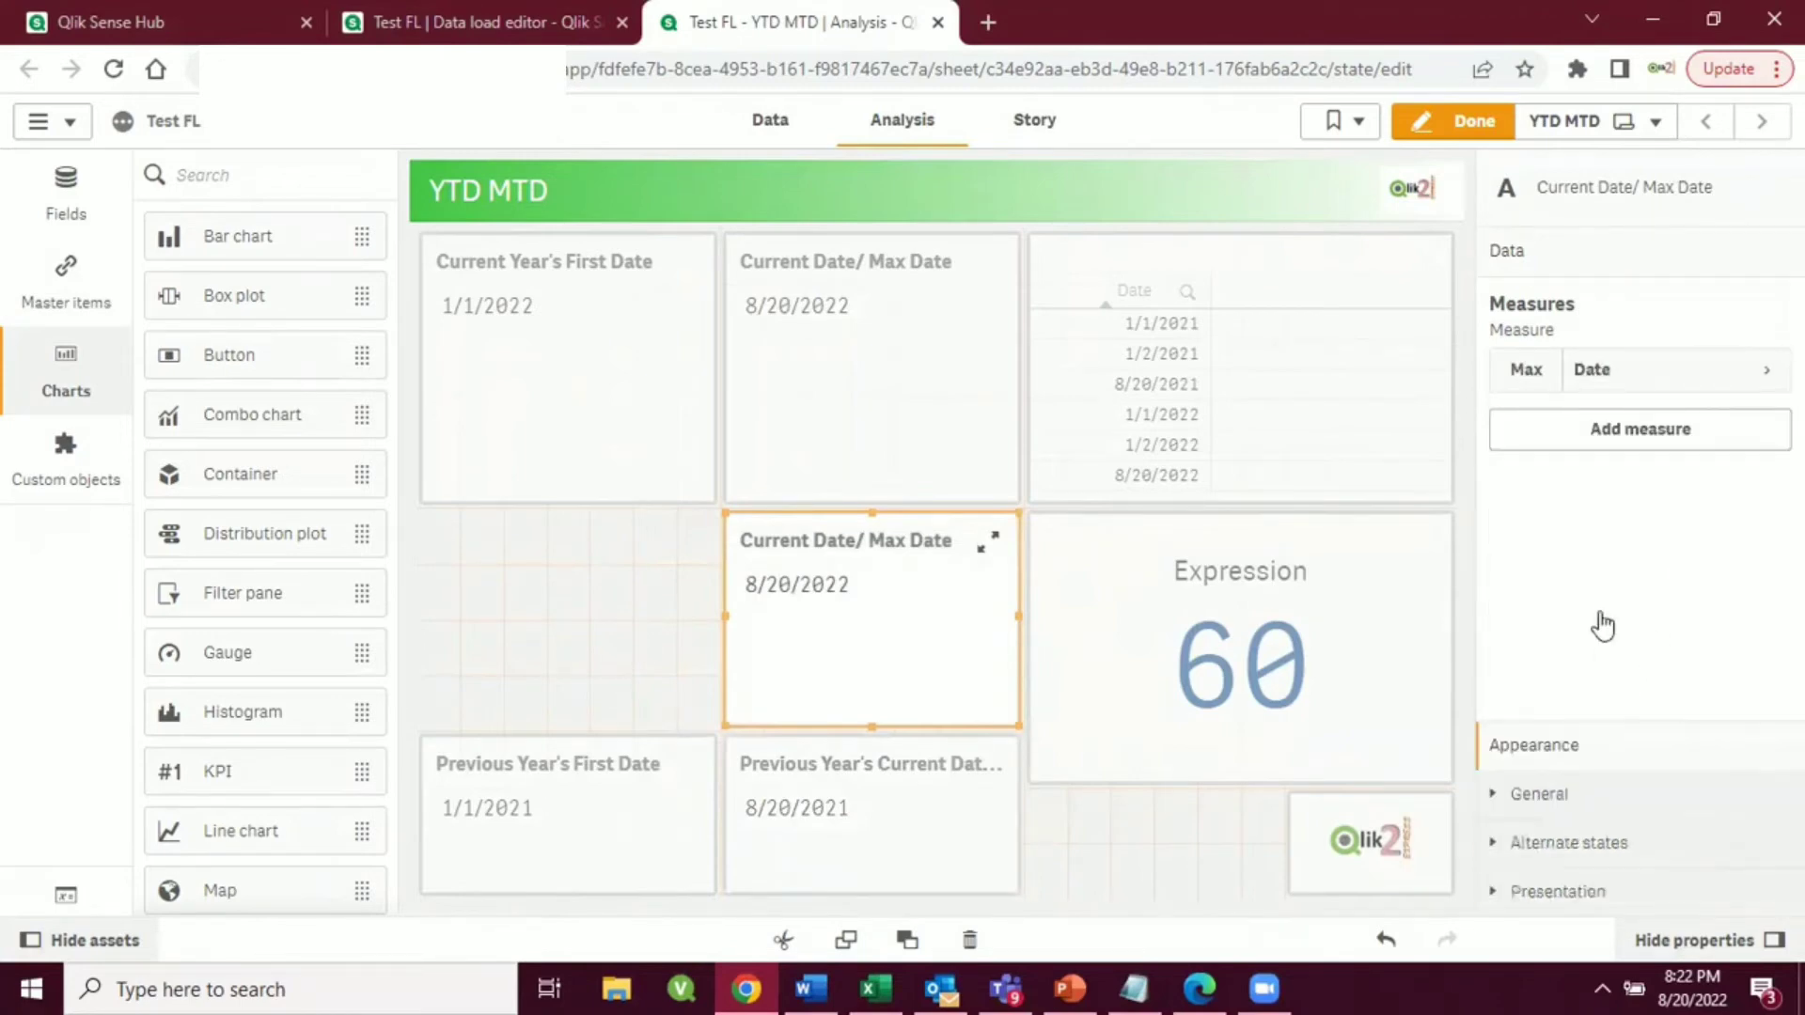
pyautogui.click(1537, 351)
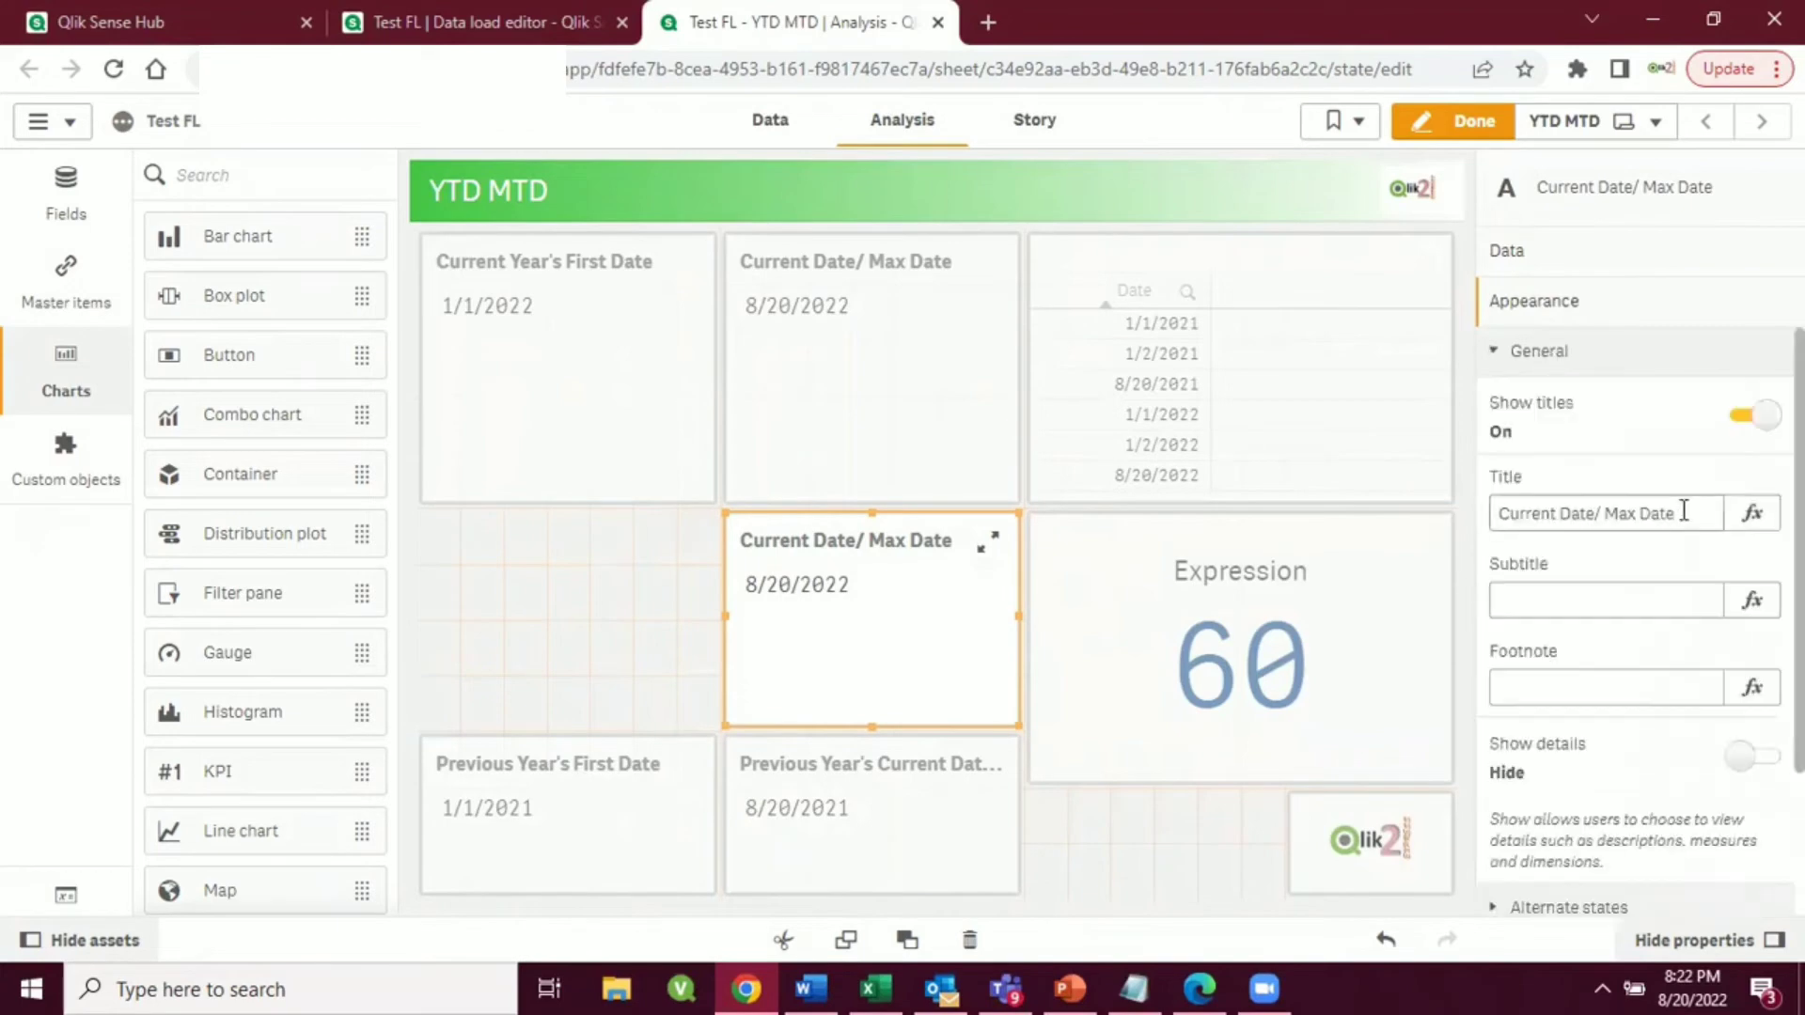
pyautogui.click(1750, 513)
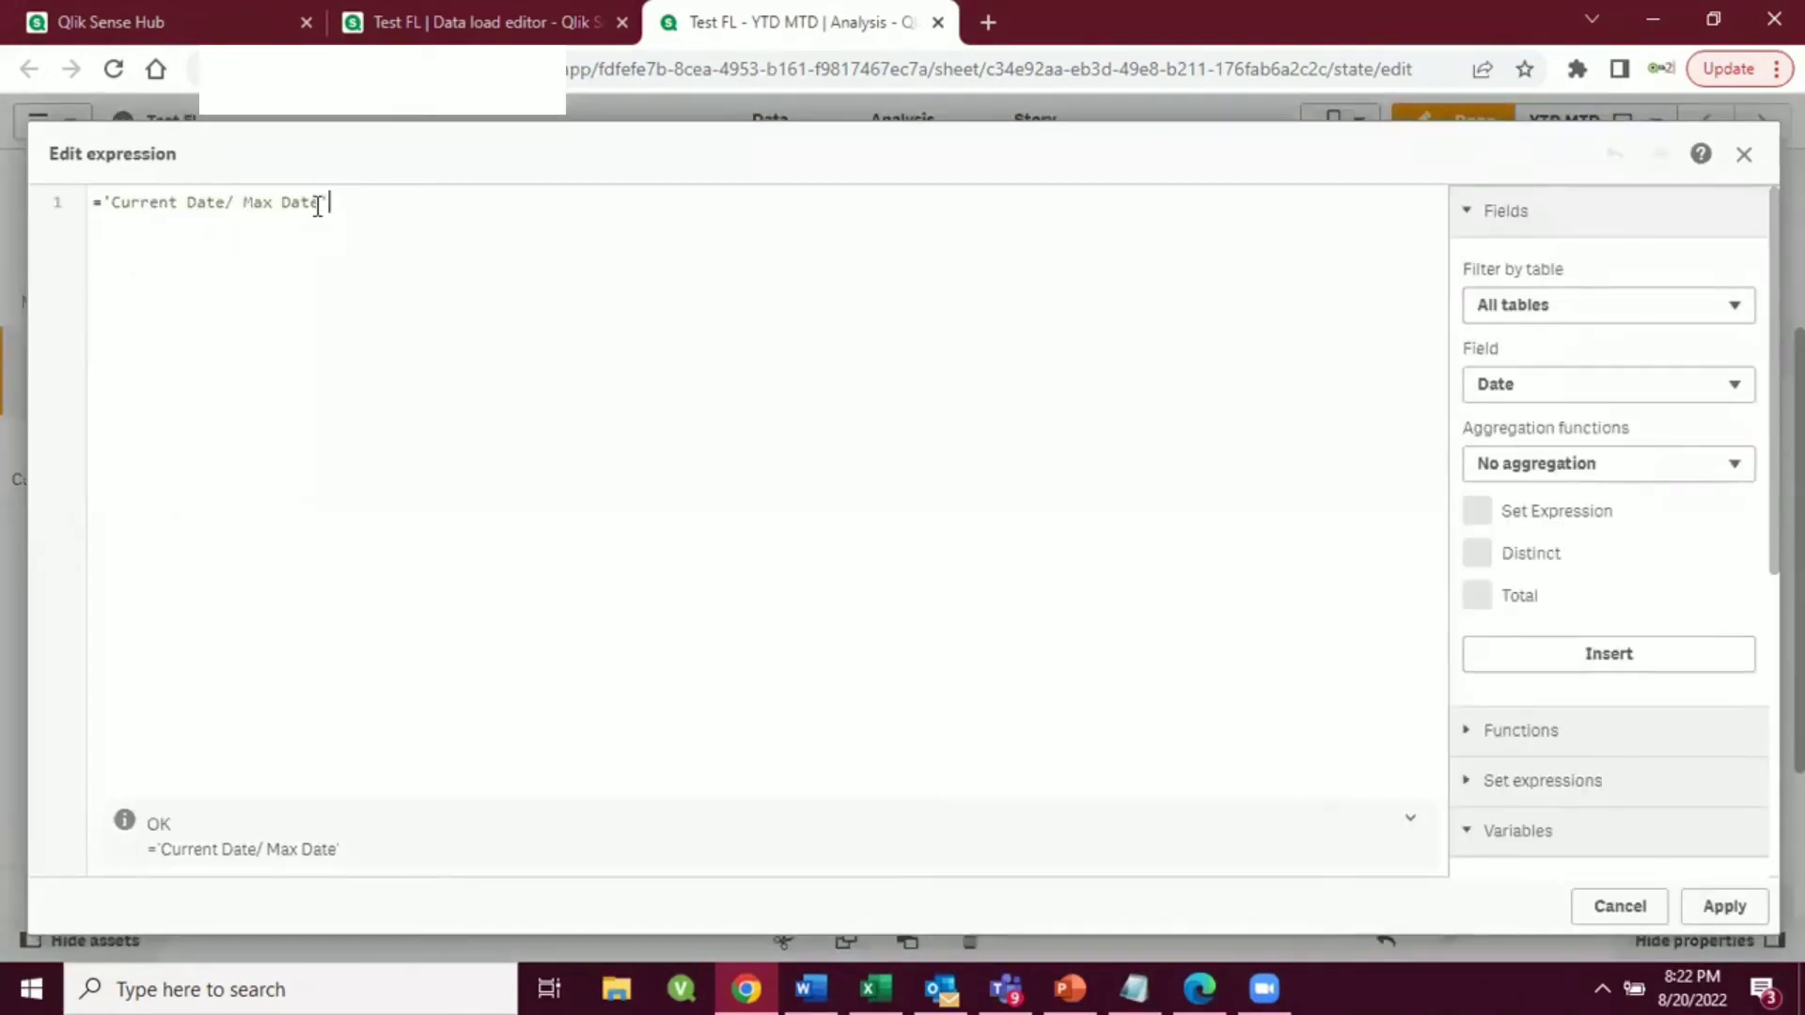
pyautogui.moveTo(321, 204); pyautogui.dragTo(120, 206)
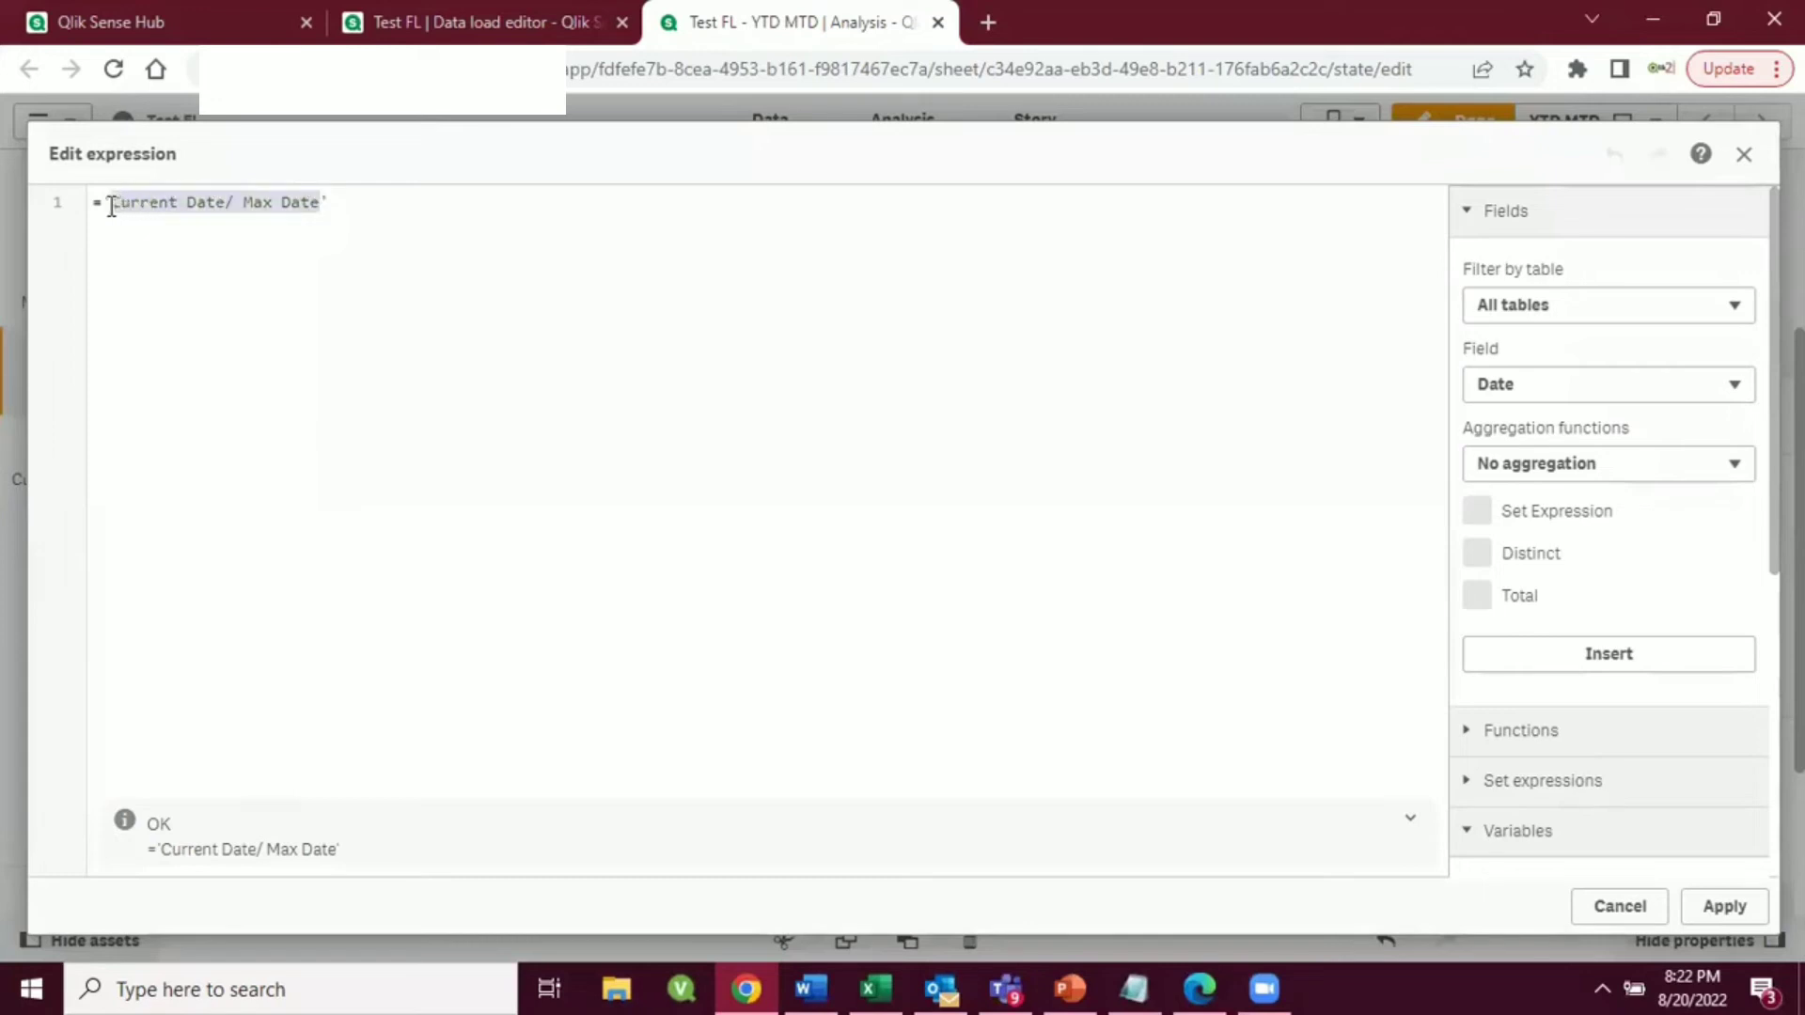
pyautogui.write('R')
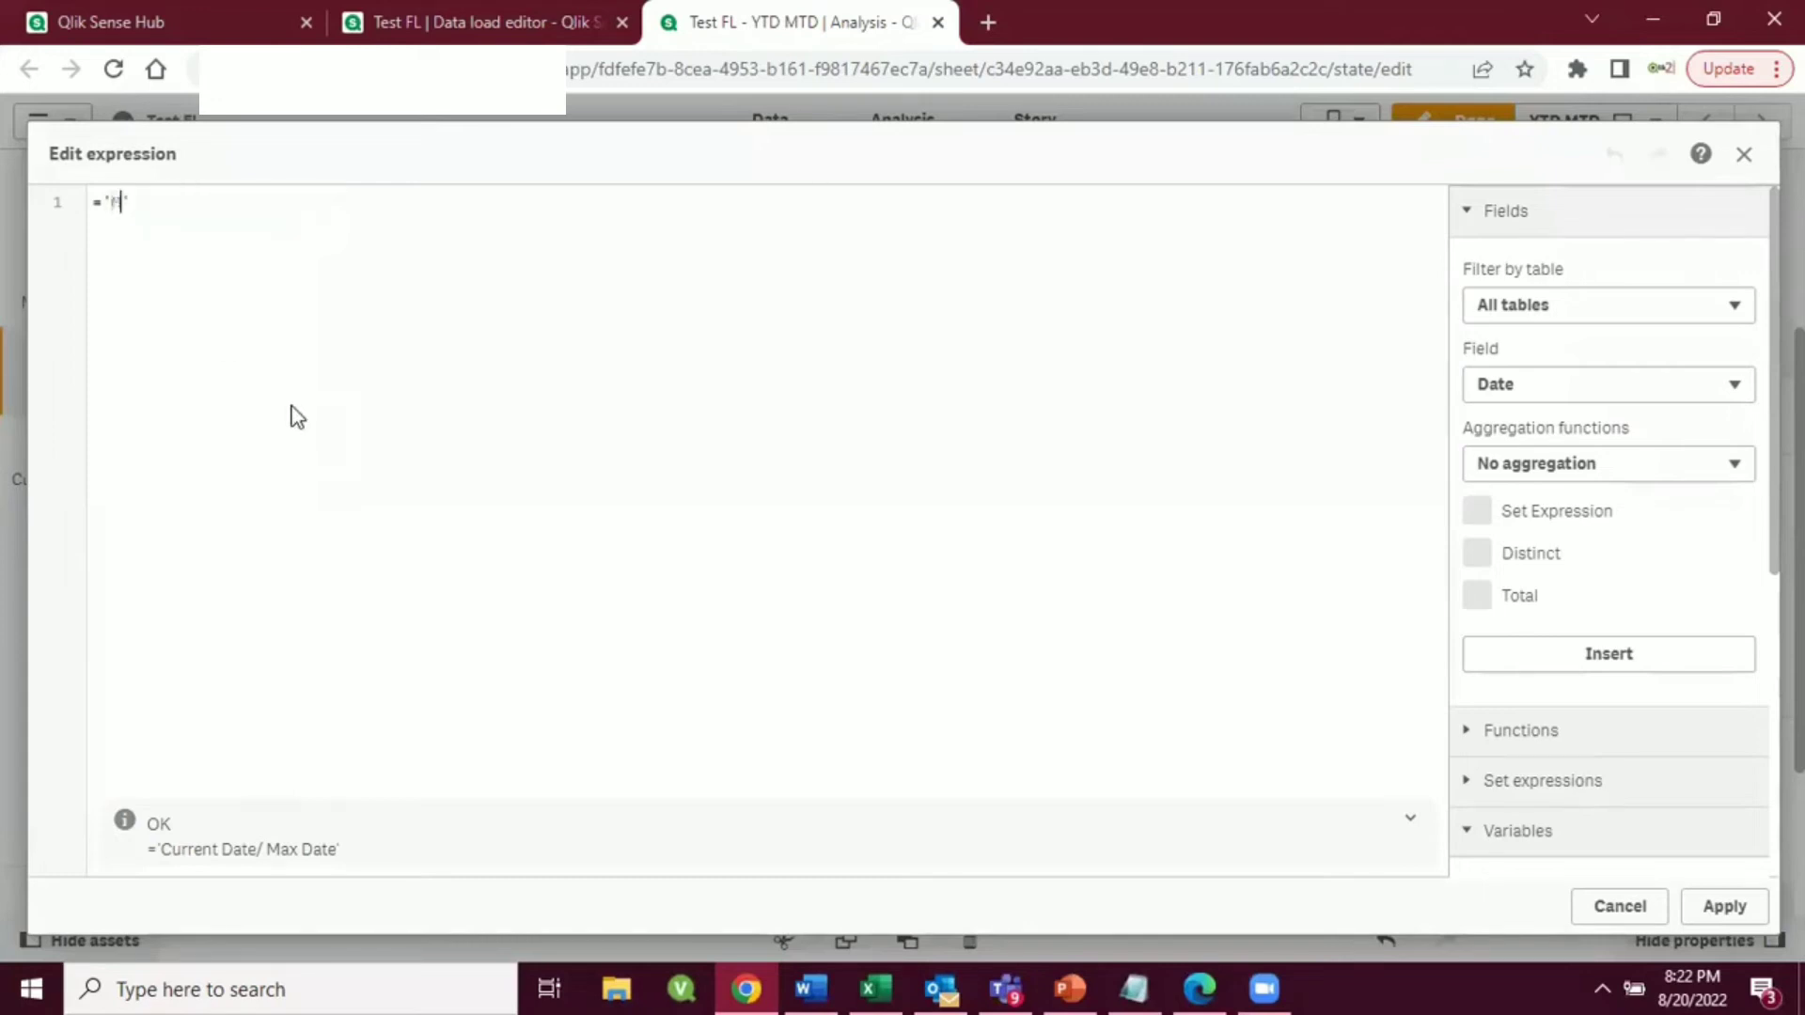
pyautogui.press('BackSpace')
pyautogui.press('BackSpace')
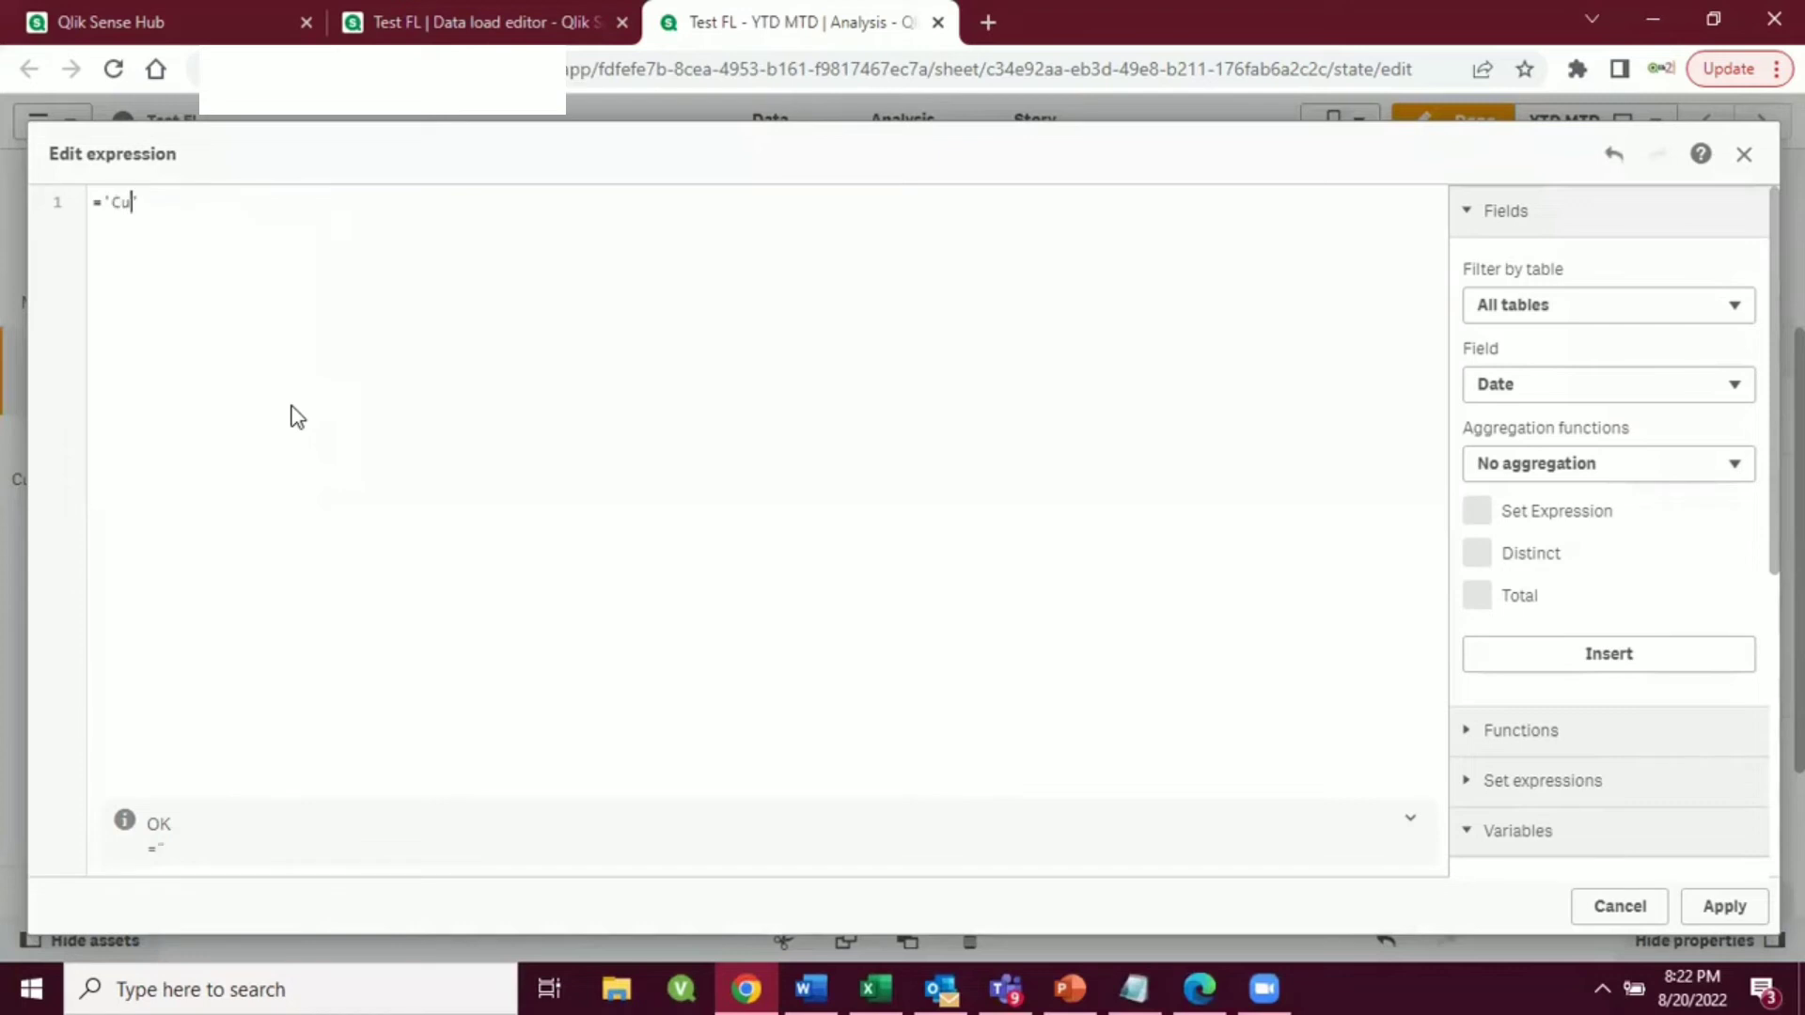
pyautogui.write('CurrentMonthFi')
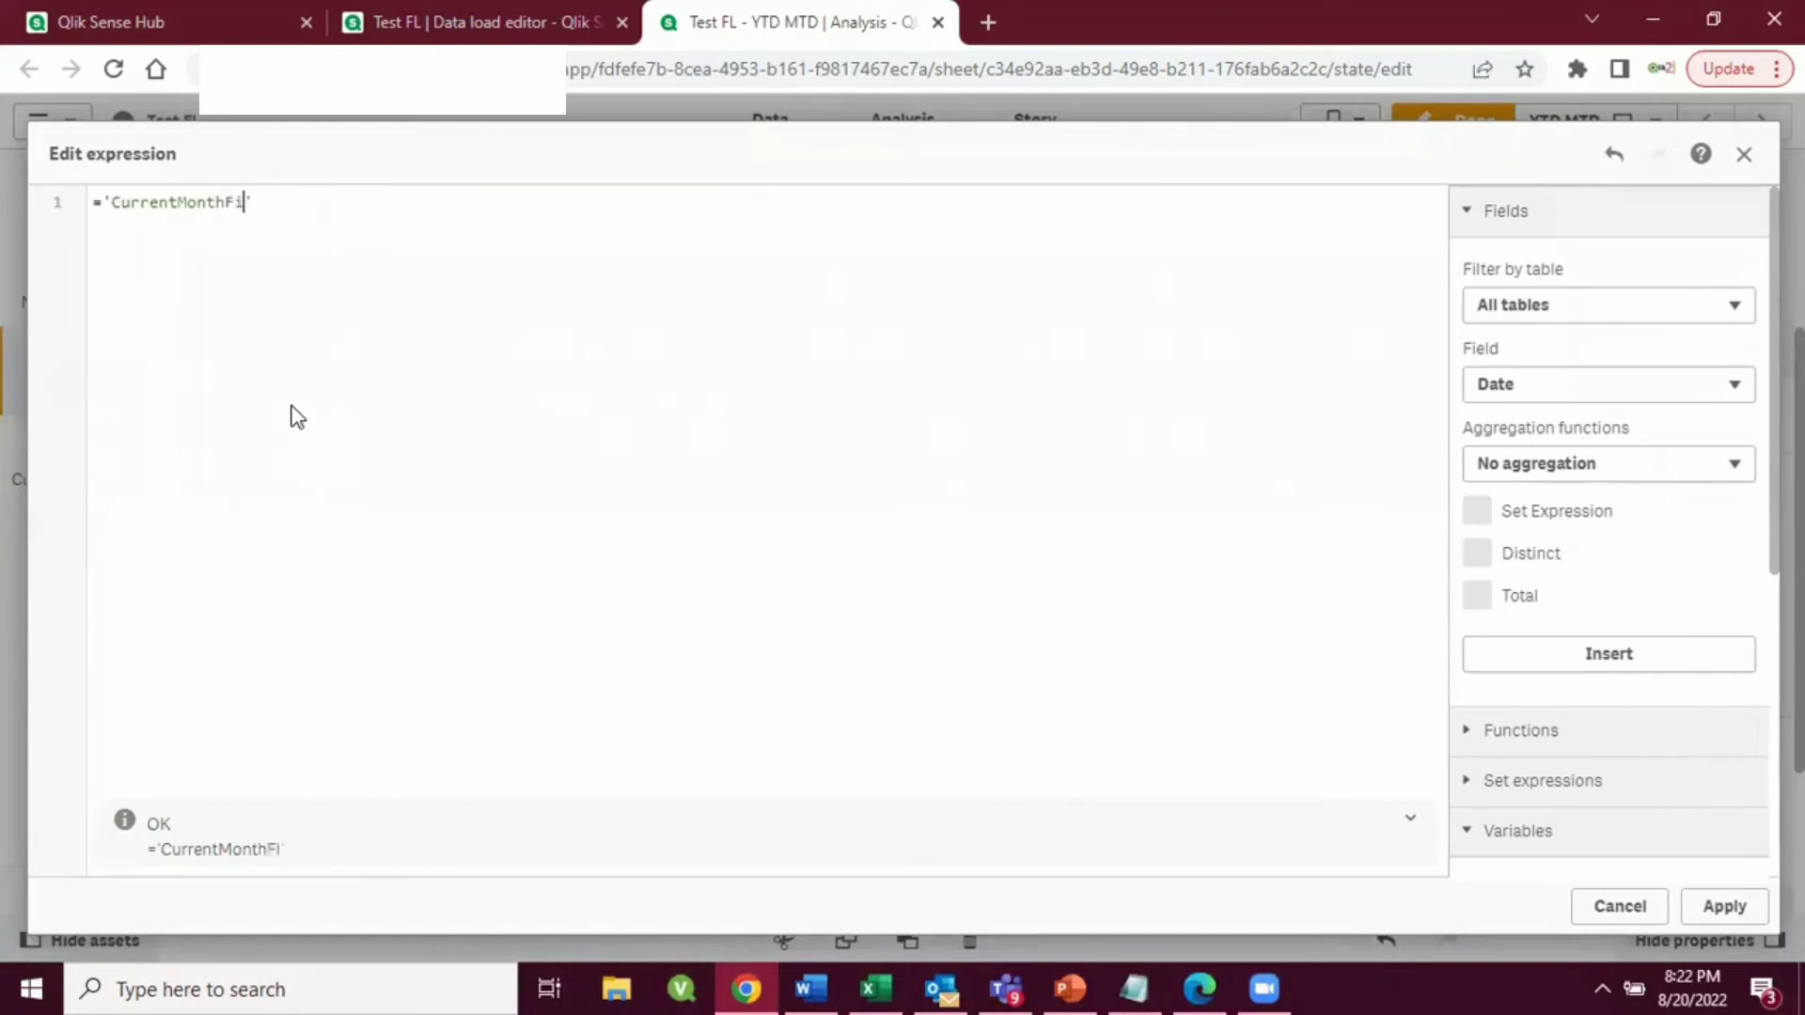
pyautogui.write('rstDate')
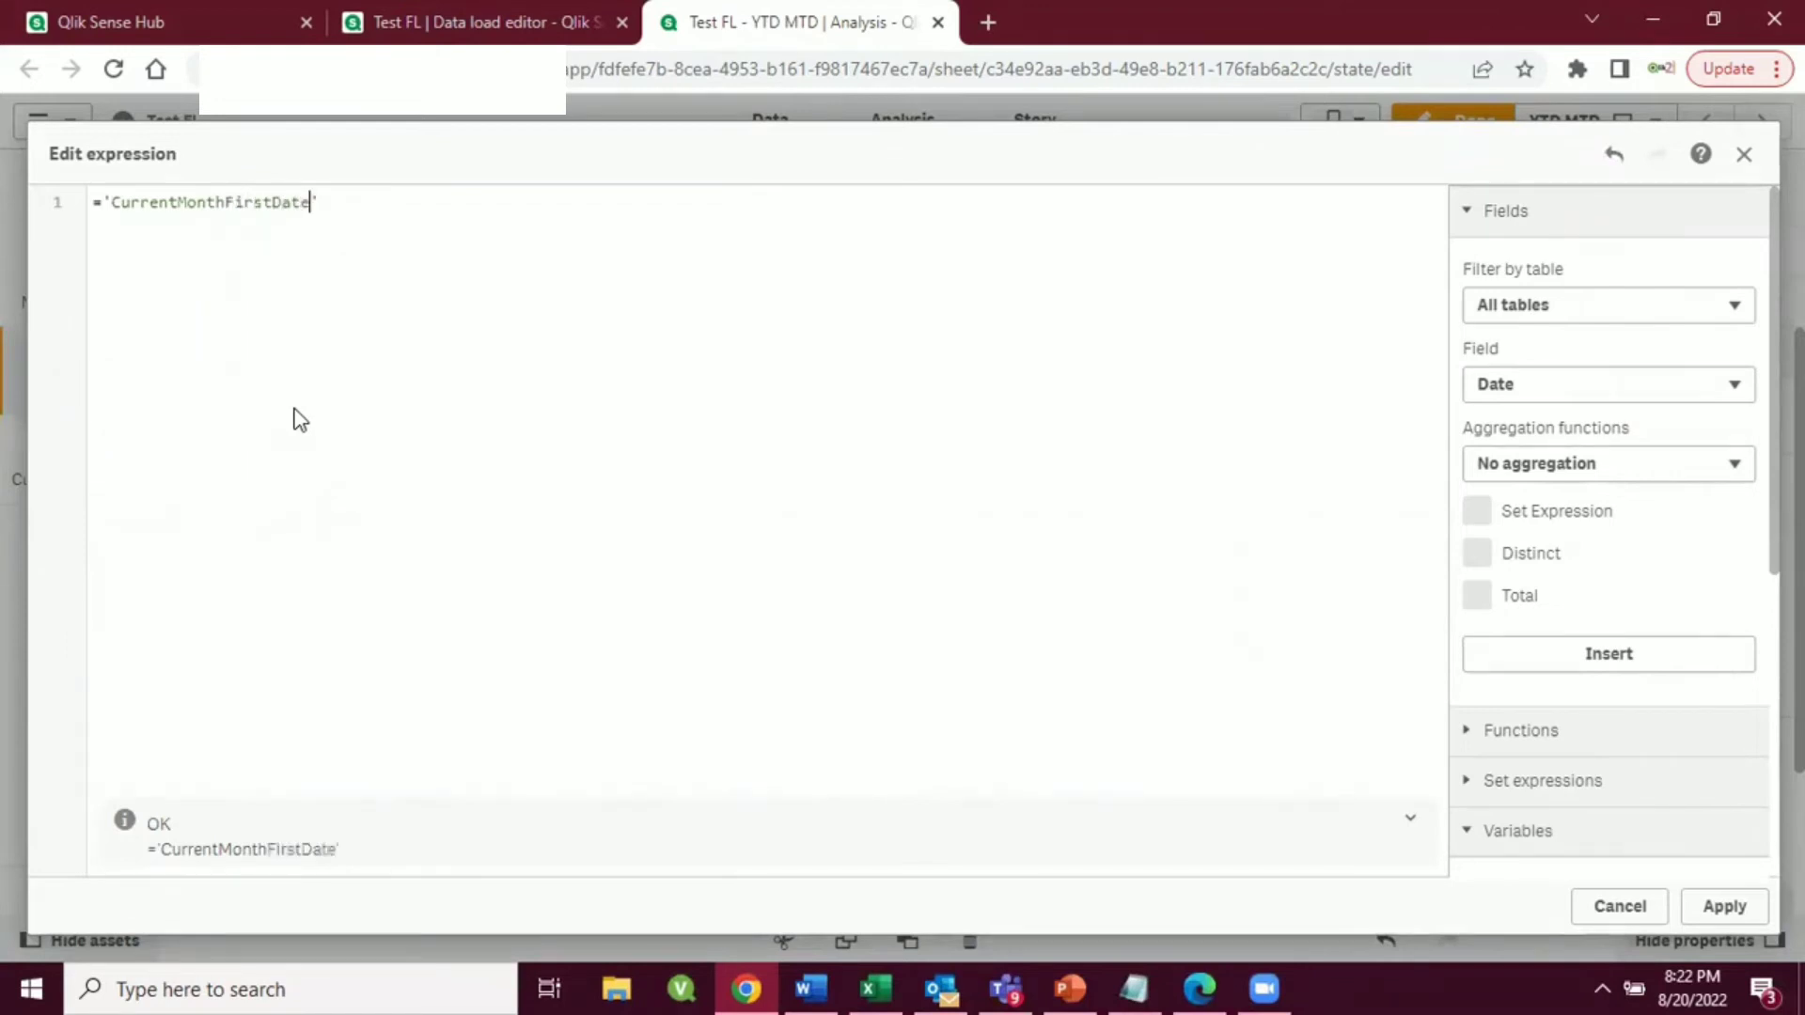
pyautogui.doubleClick(273, 201)
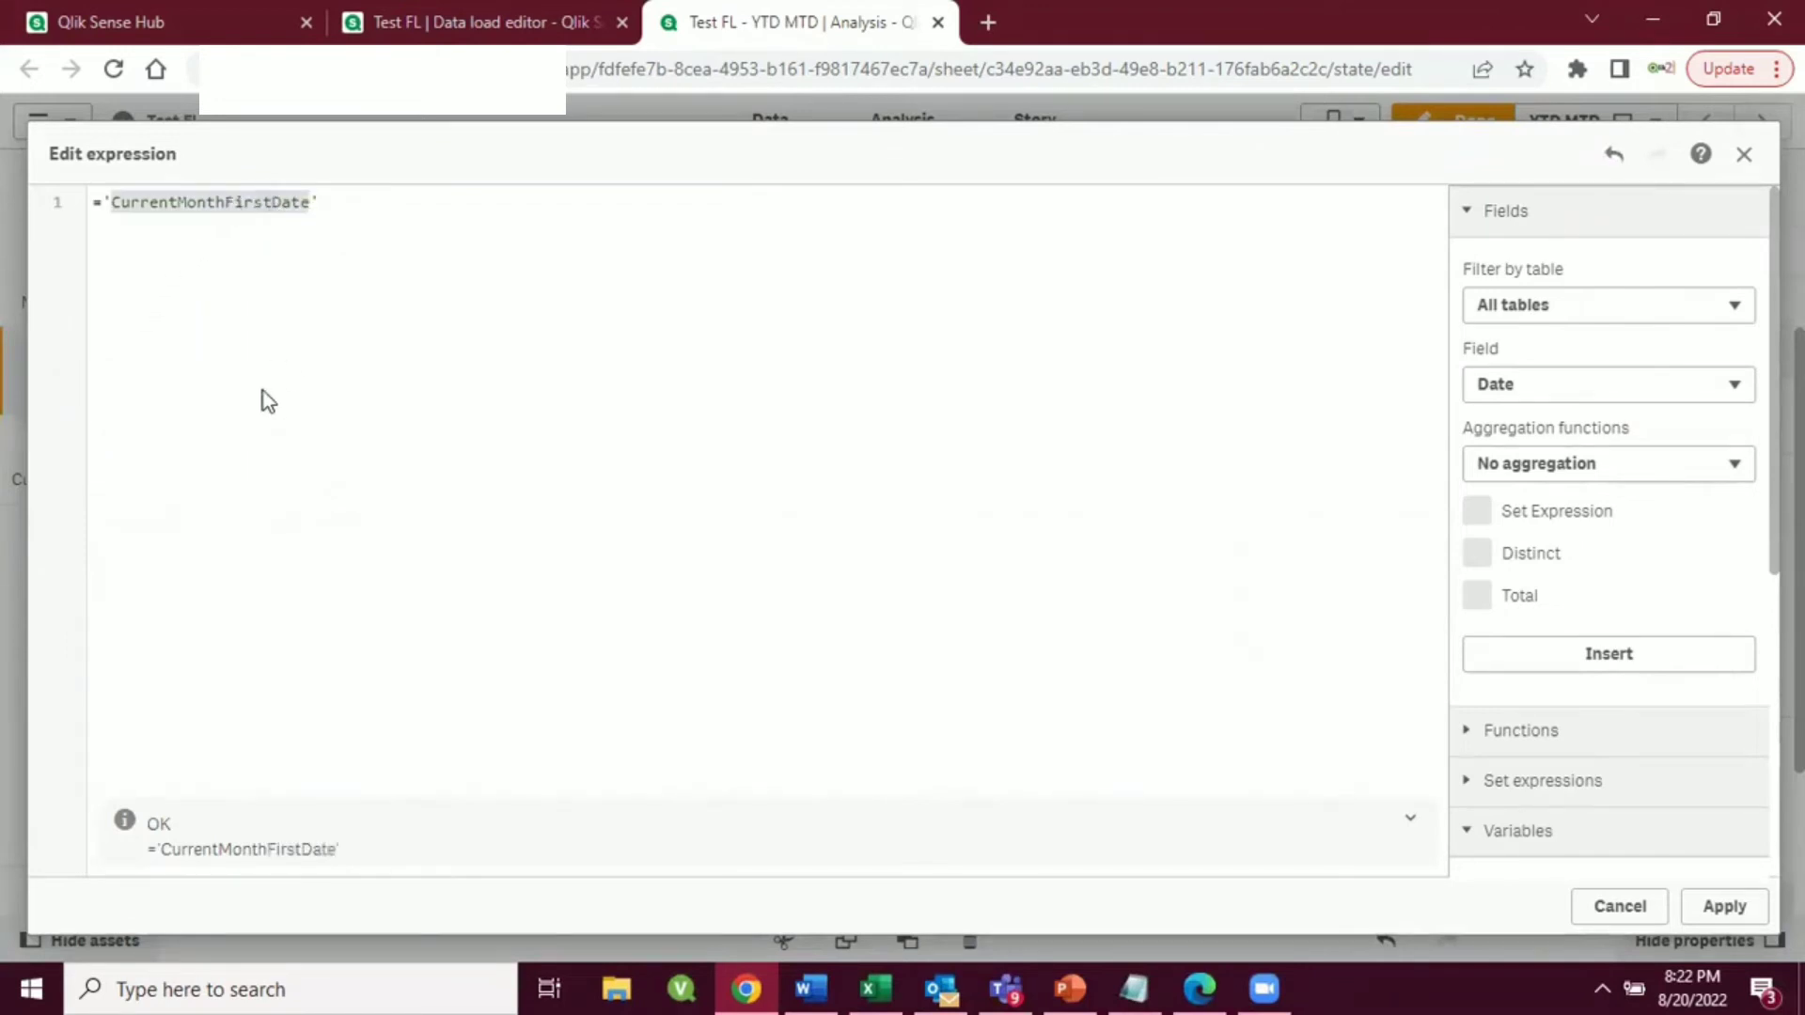
pyautogui.click(1725, 910)
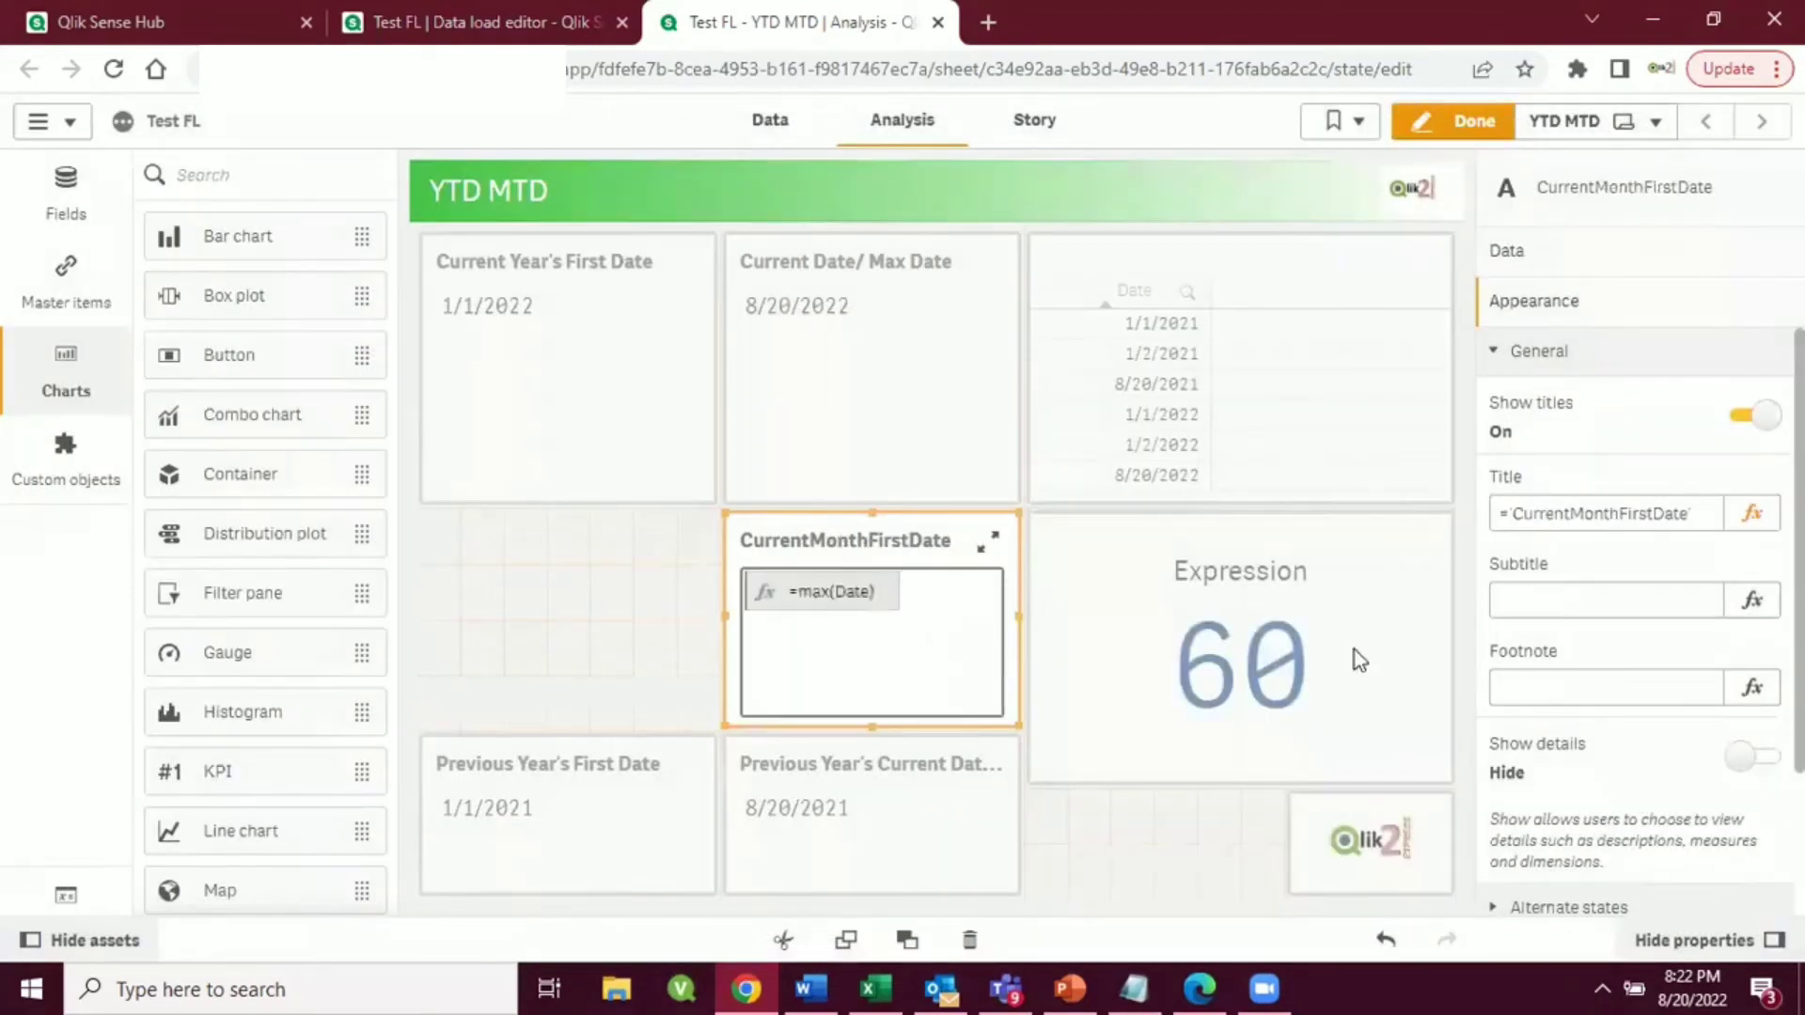
# - Wrap max(Date) in the CurrentMonthFirstDate object's measure expression in an addyears function, leaving the second argument empty
pyautogui.click(1563, 265)
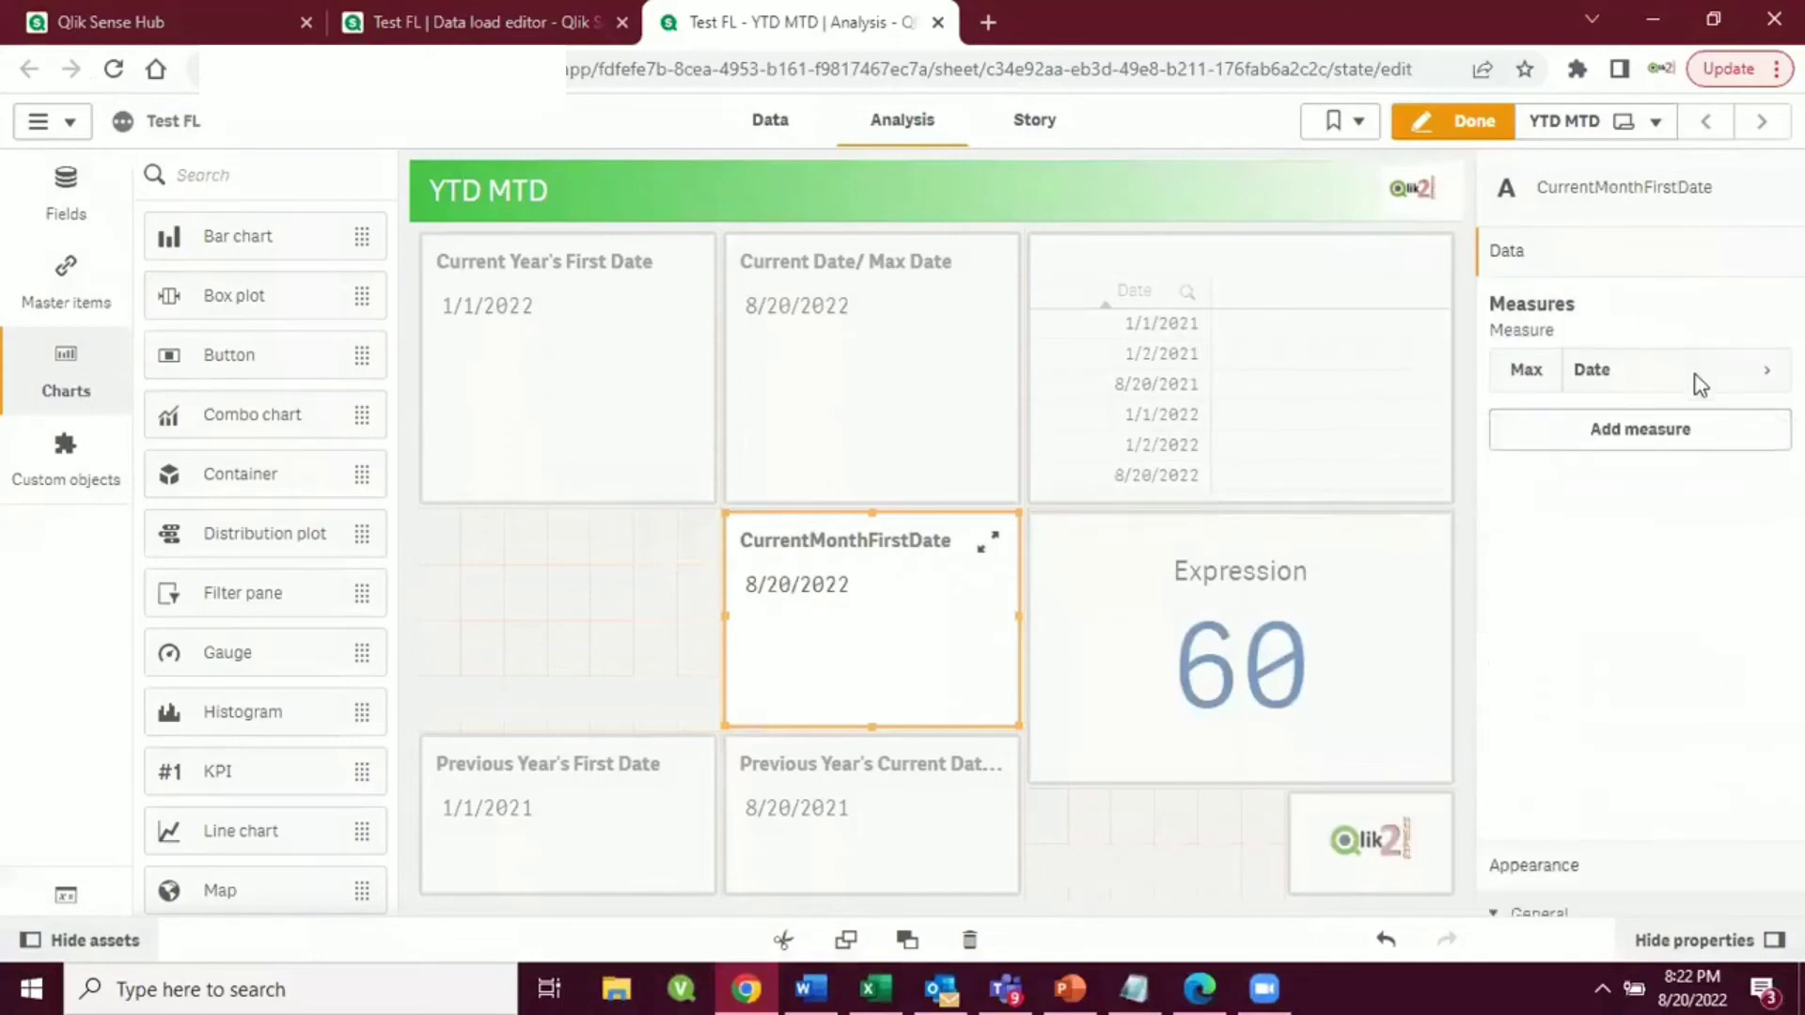
pyautogui.click(1699, 384)
pyautogui.click(1744, 447)
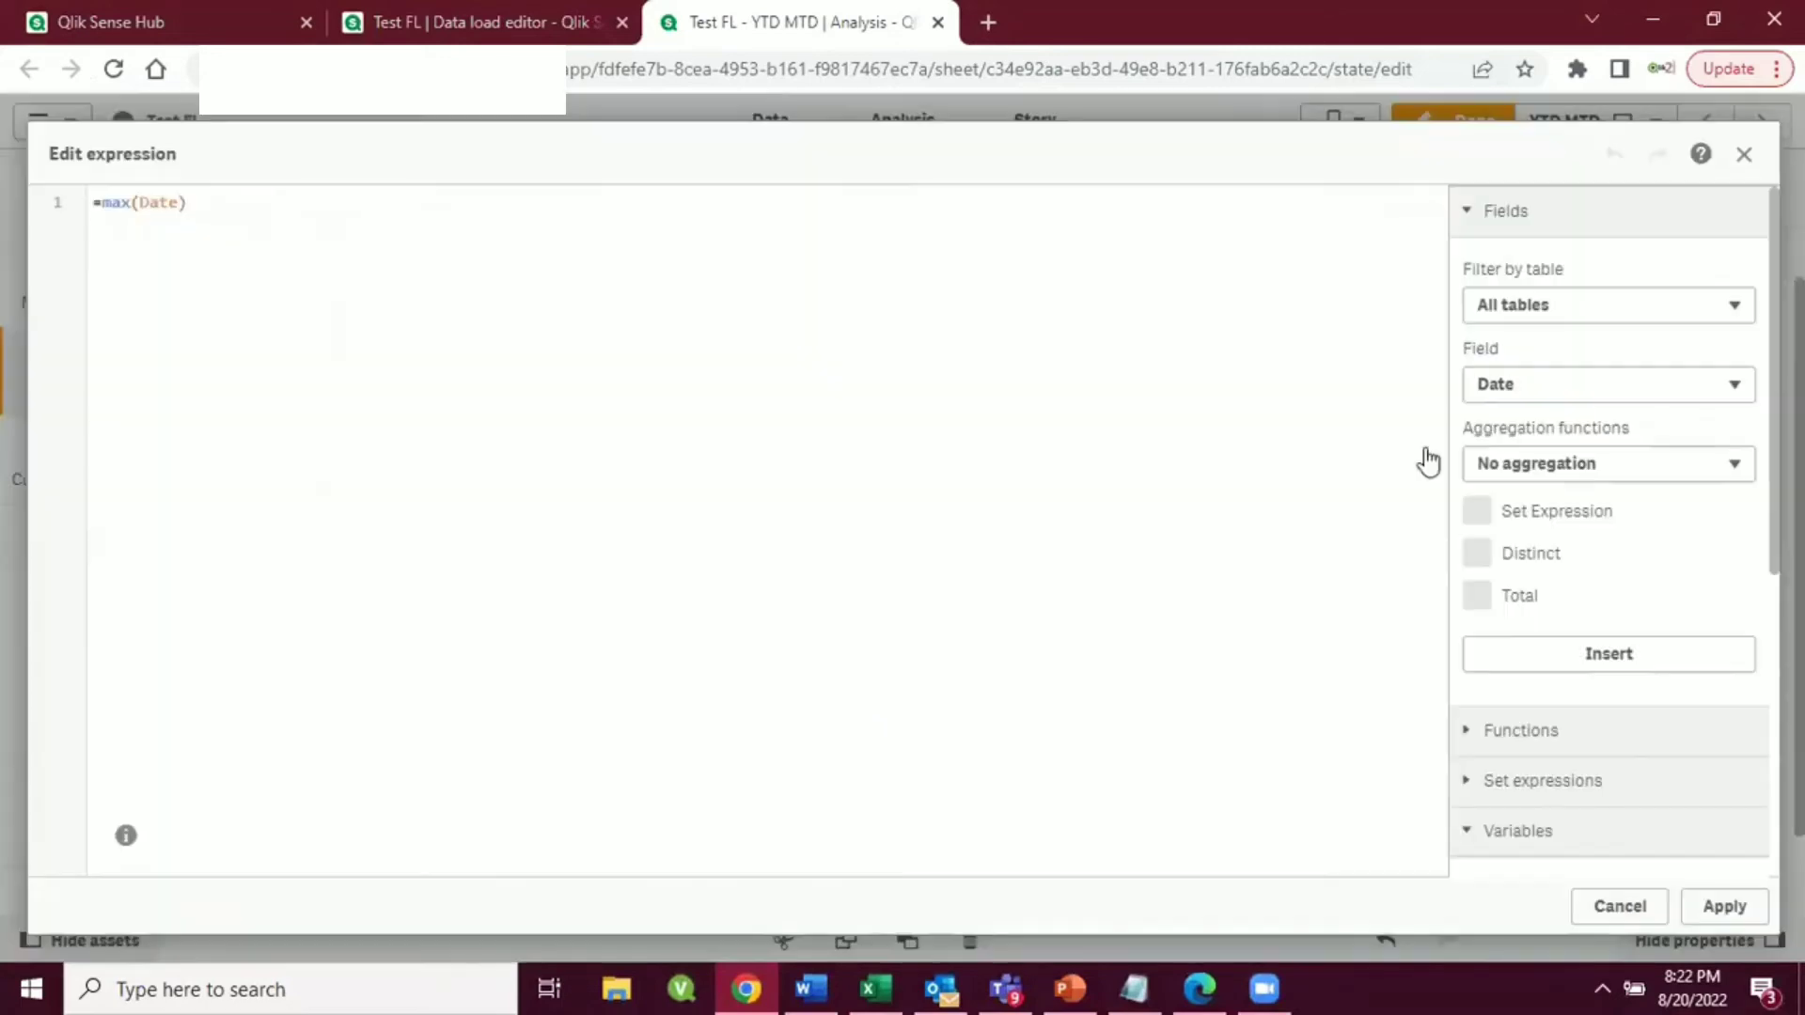
pyautogui.click(101, 204)
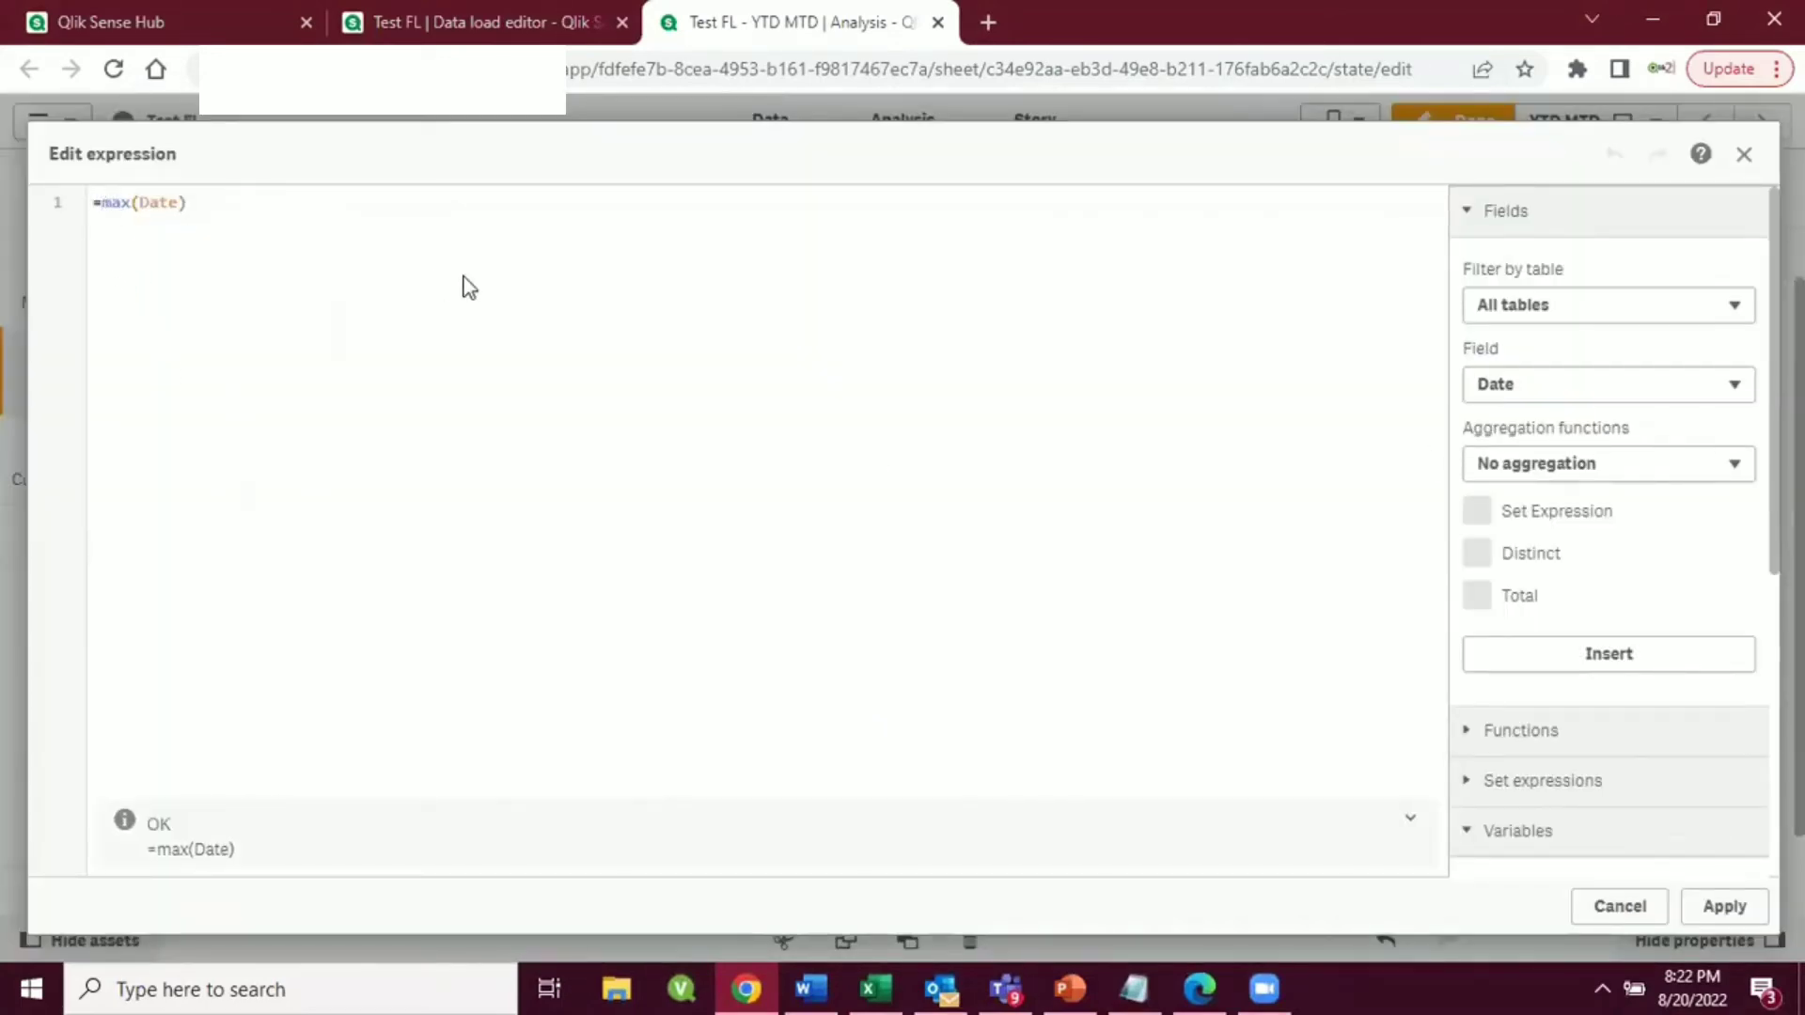
pyautogui.write('da')
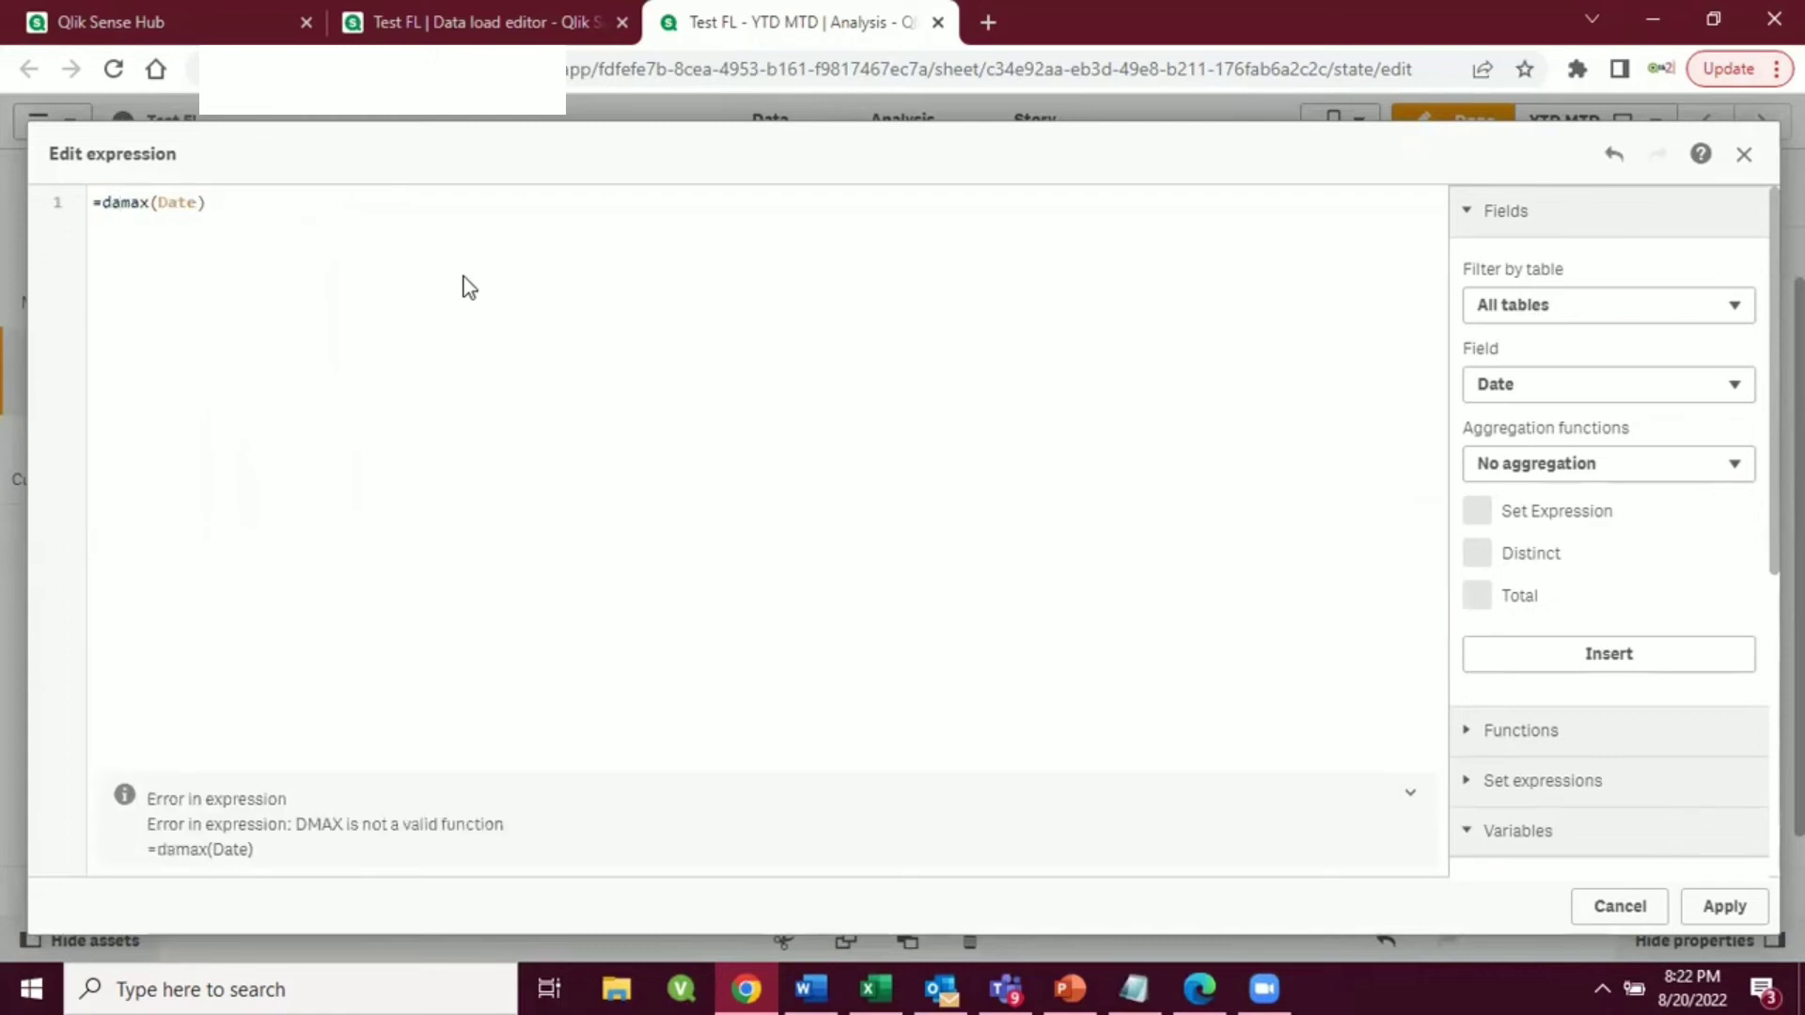
pyautogui.press('Left')
pyautogui.press('BackSpace')
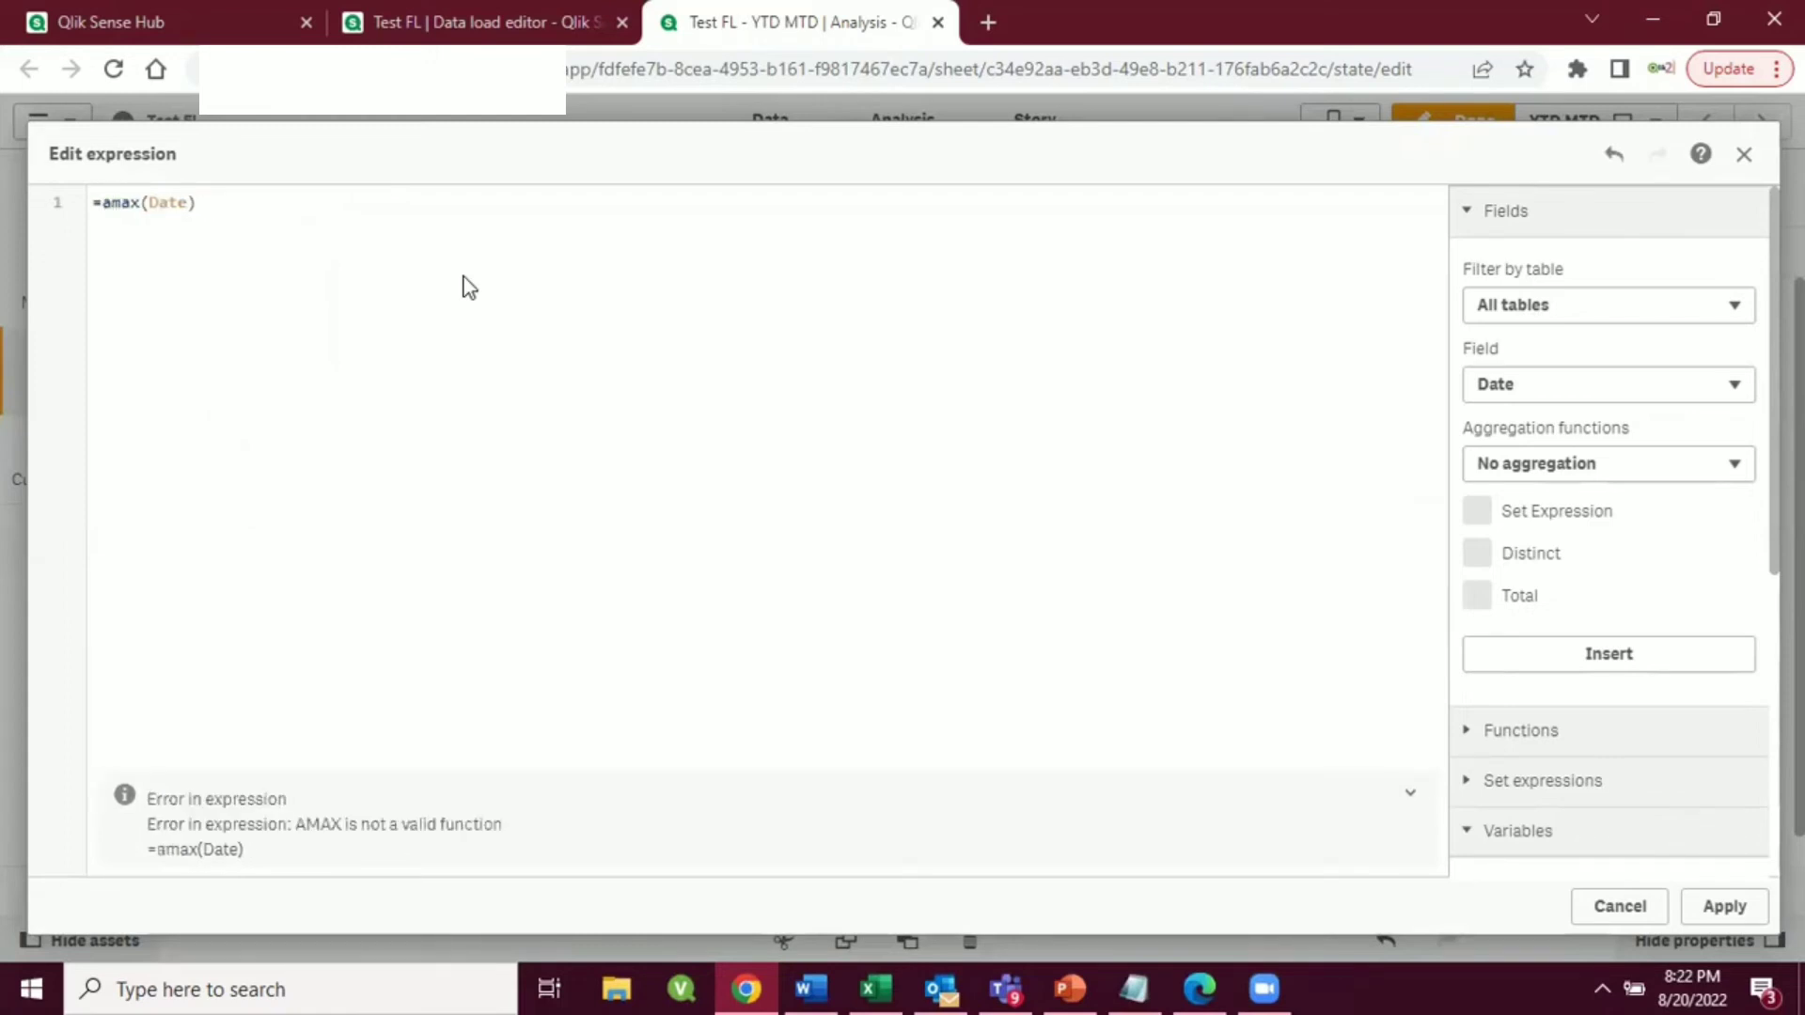
pyautogui.write('ddyear')
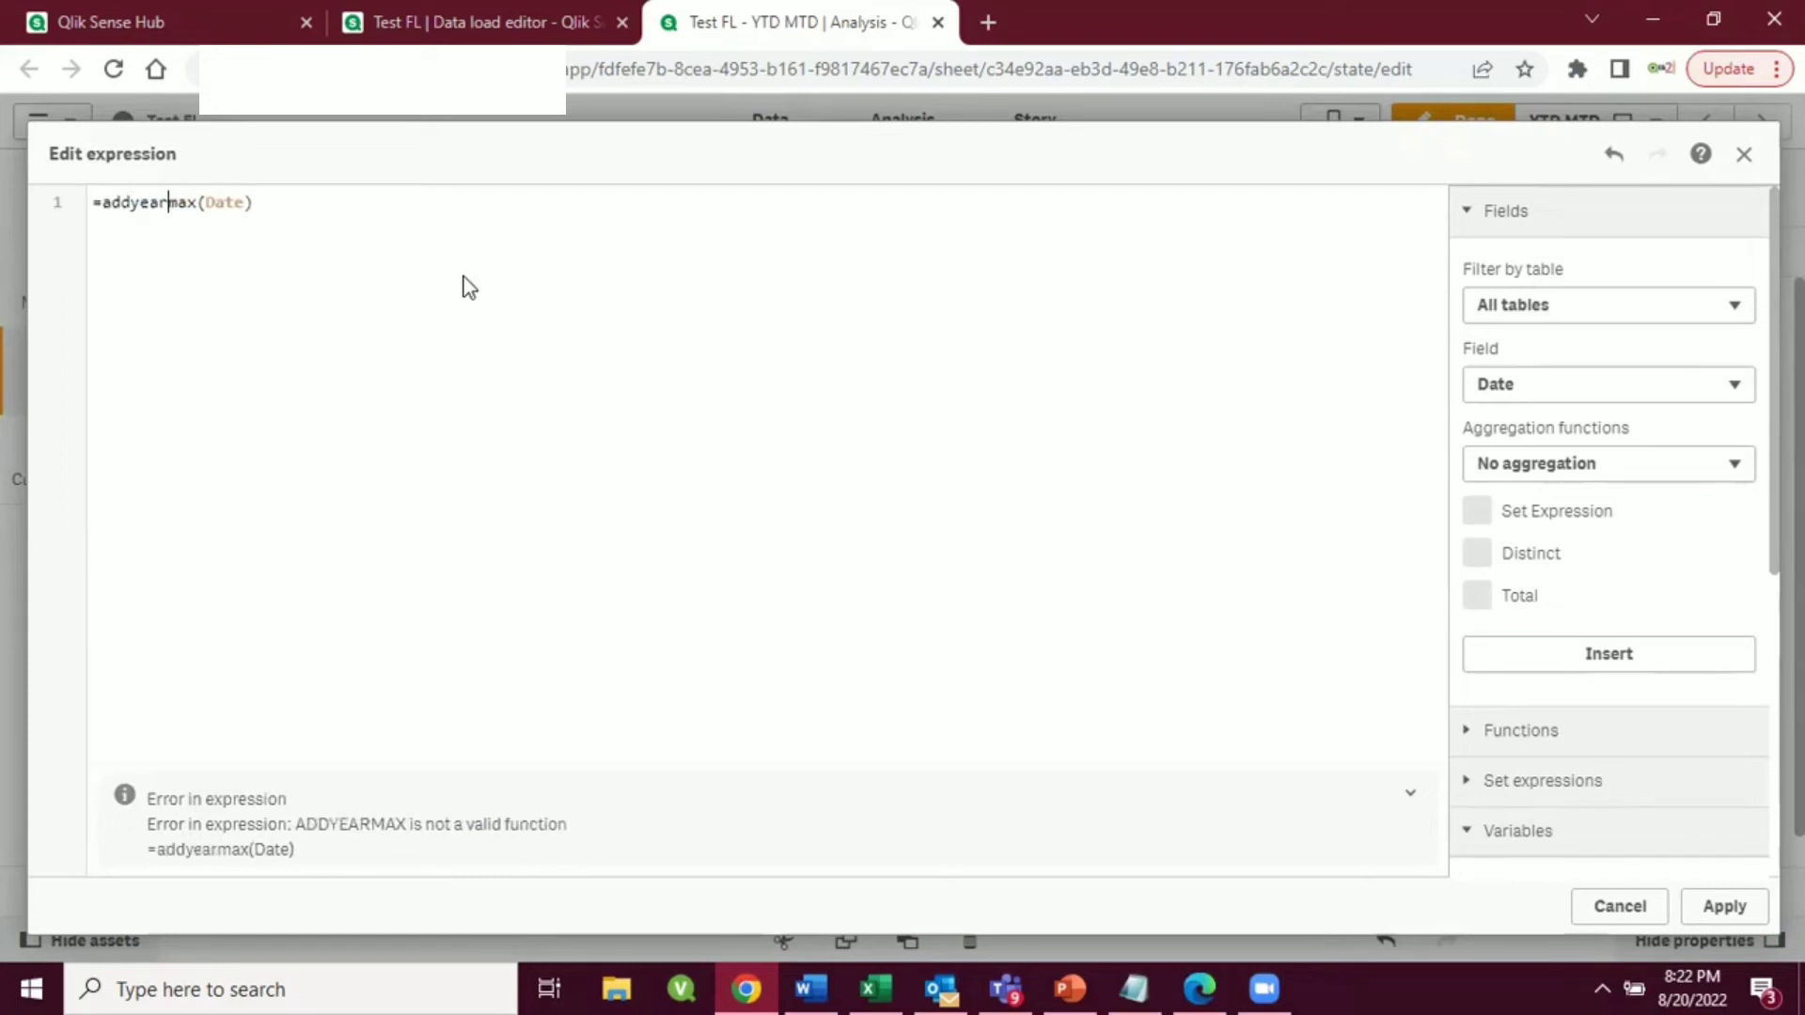
pyautogui.write('s')
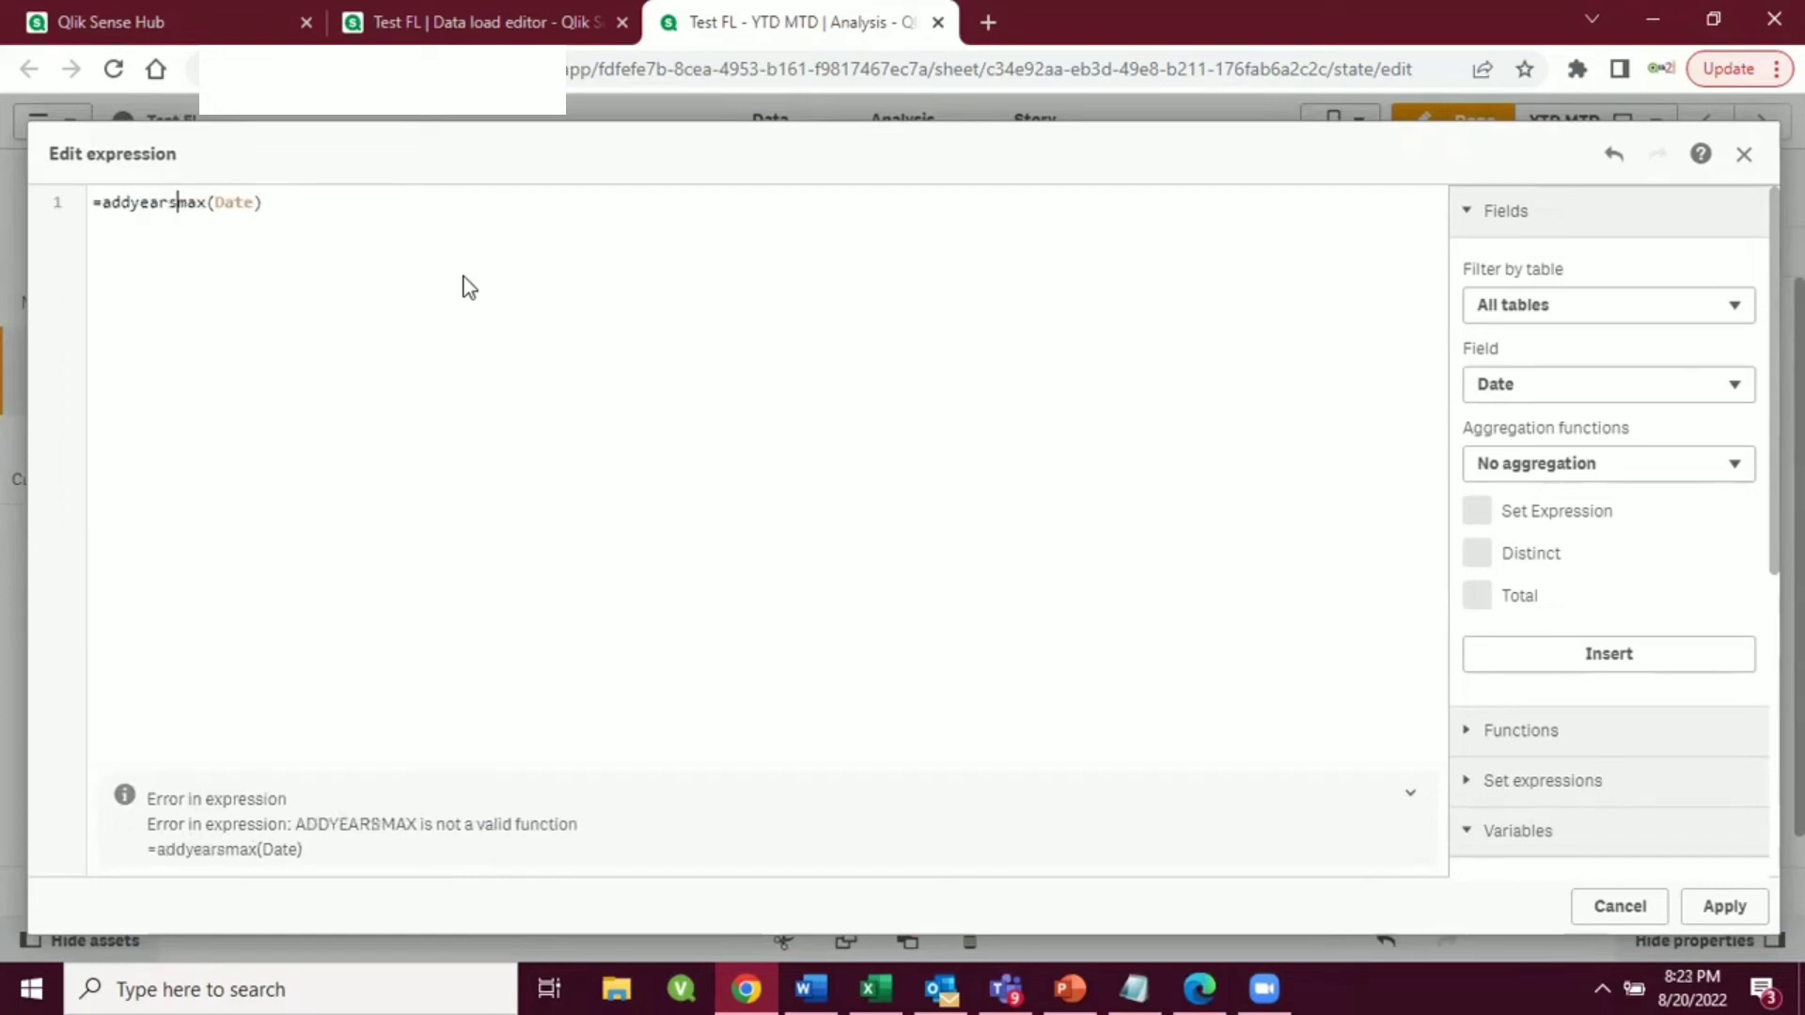
pyautogui.write('(')
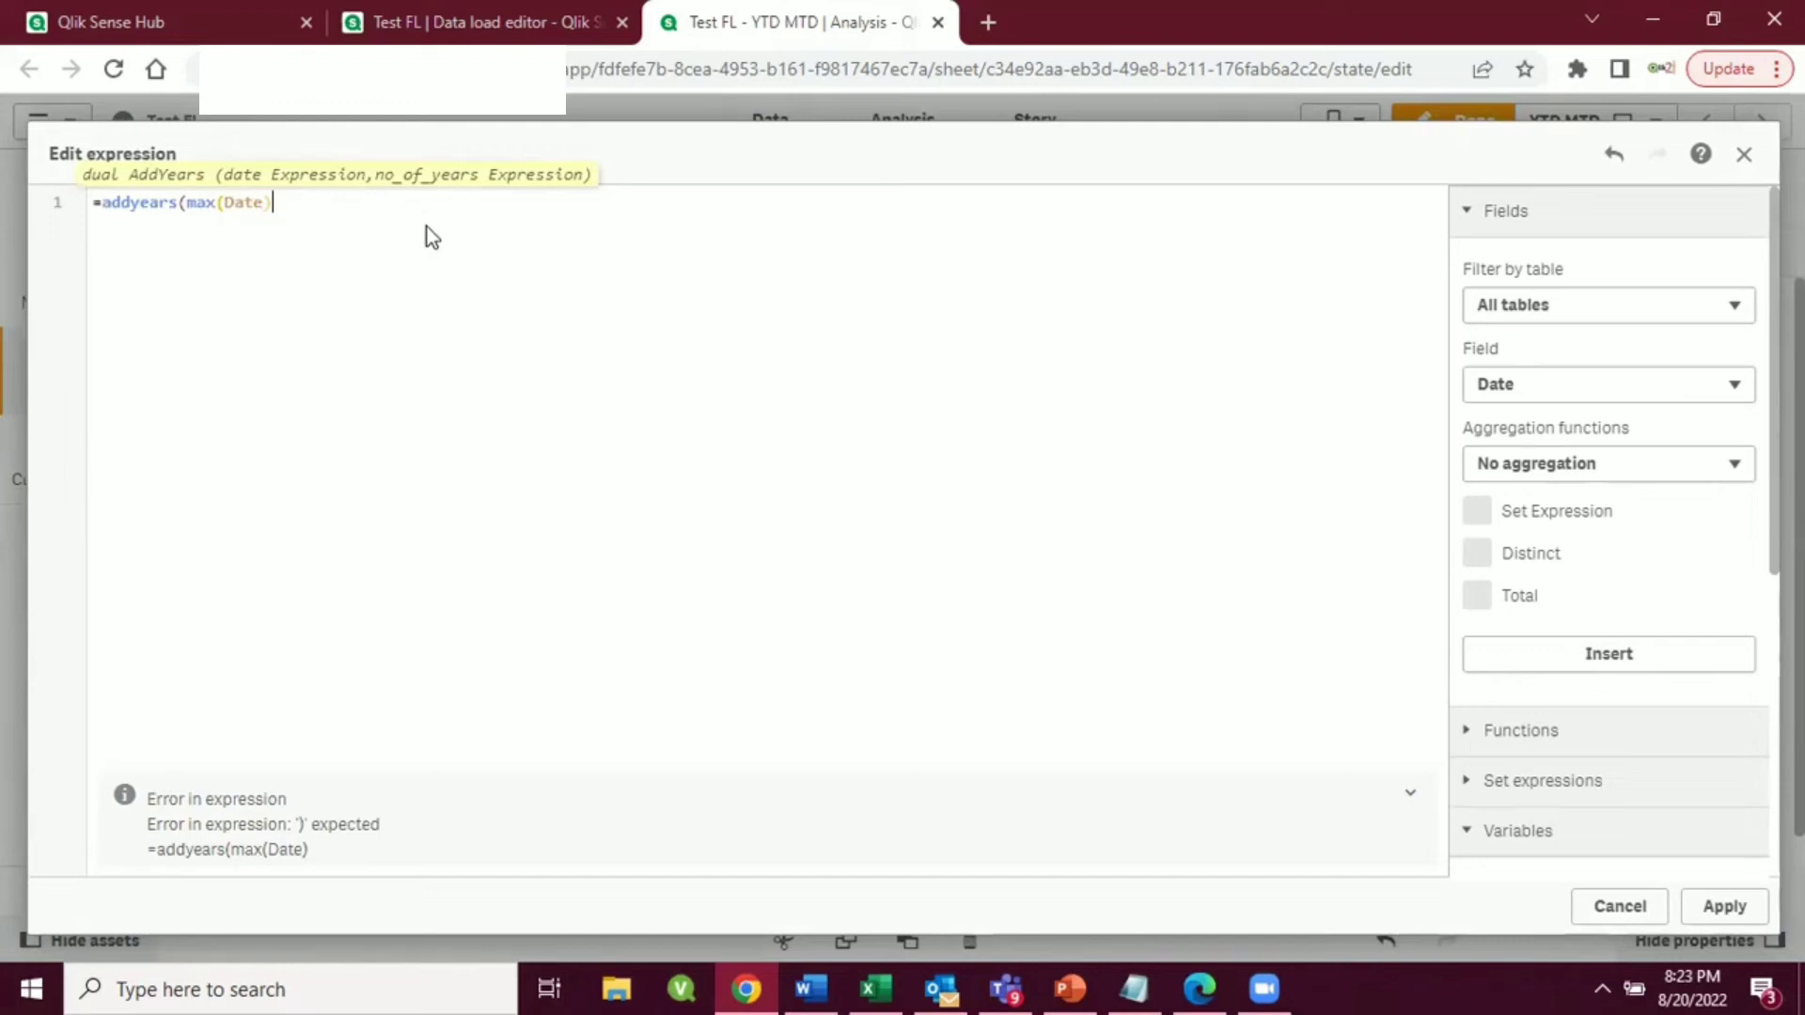
pyautogui.write(')')
pyautogui.press('Left')
pyautogui.write(',')
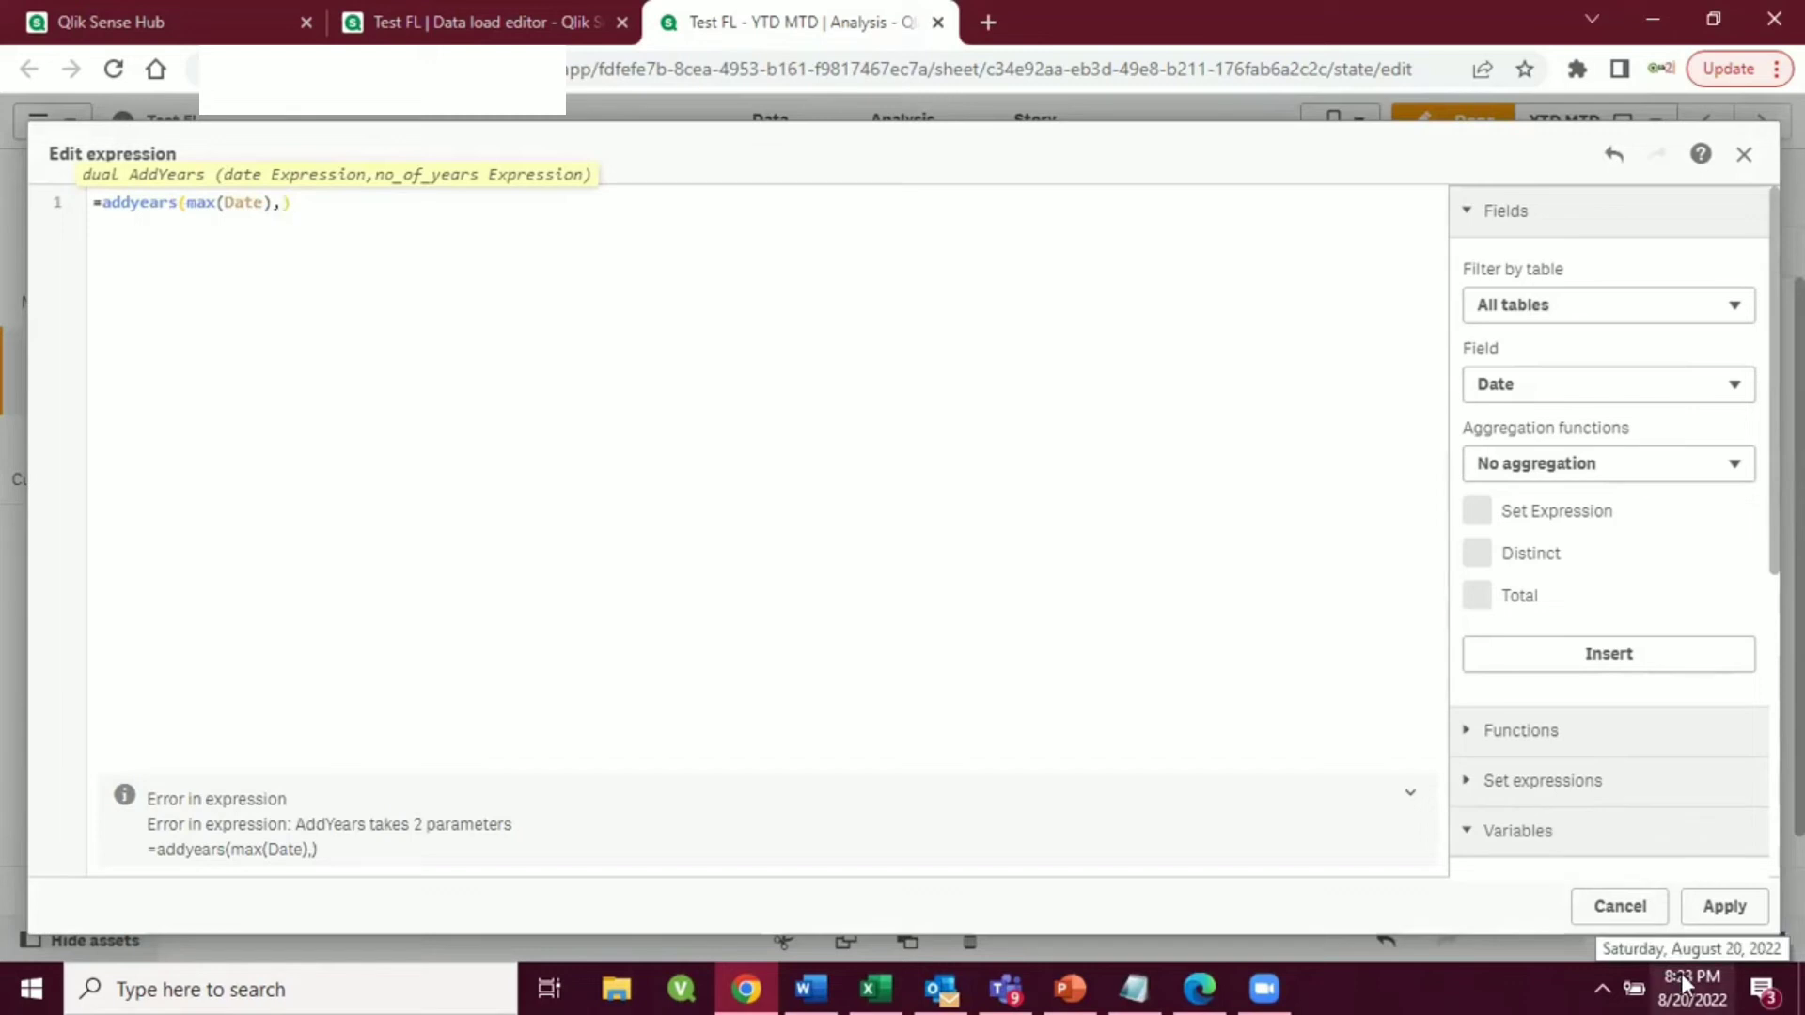
# - Replace addyears with MonthStart, remove the extra comma, and apply the measure expression =MonthStart(max(Date))
pyautogui.doubleClick(143, 202)
pyautogui.write('month')
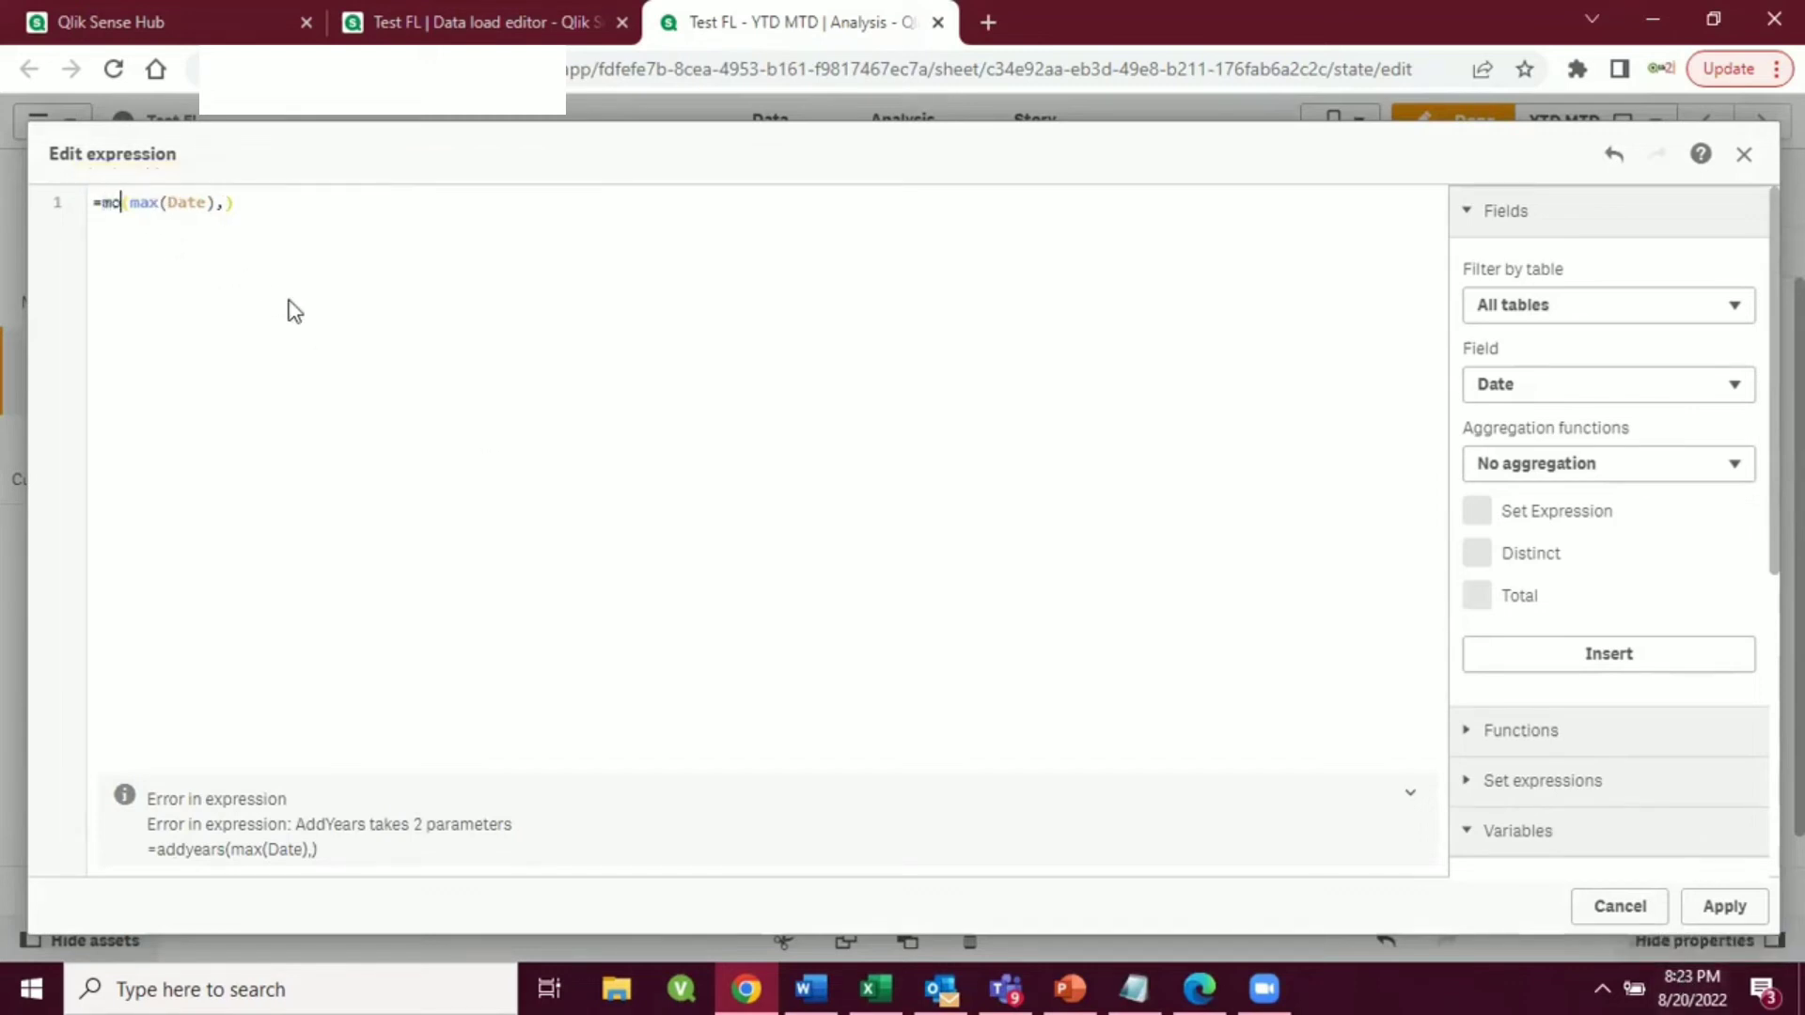
pyautogui.write('st')
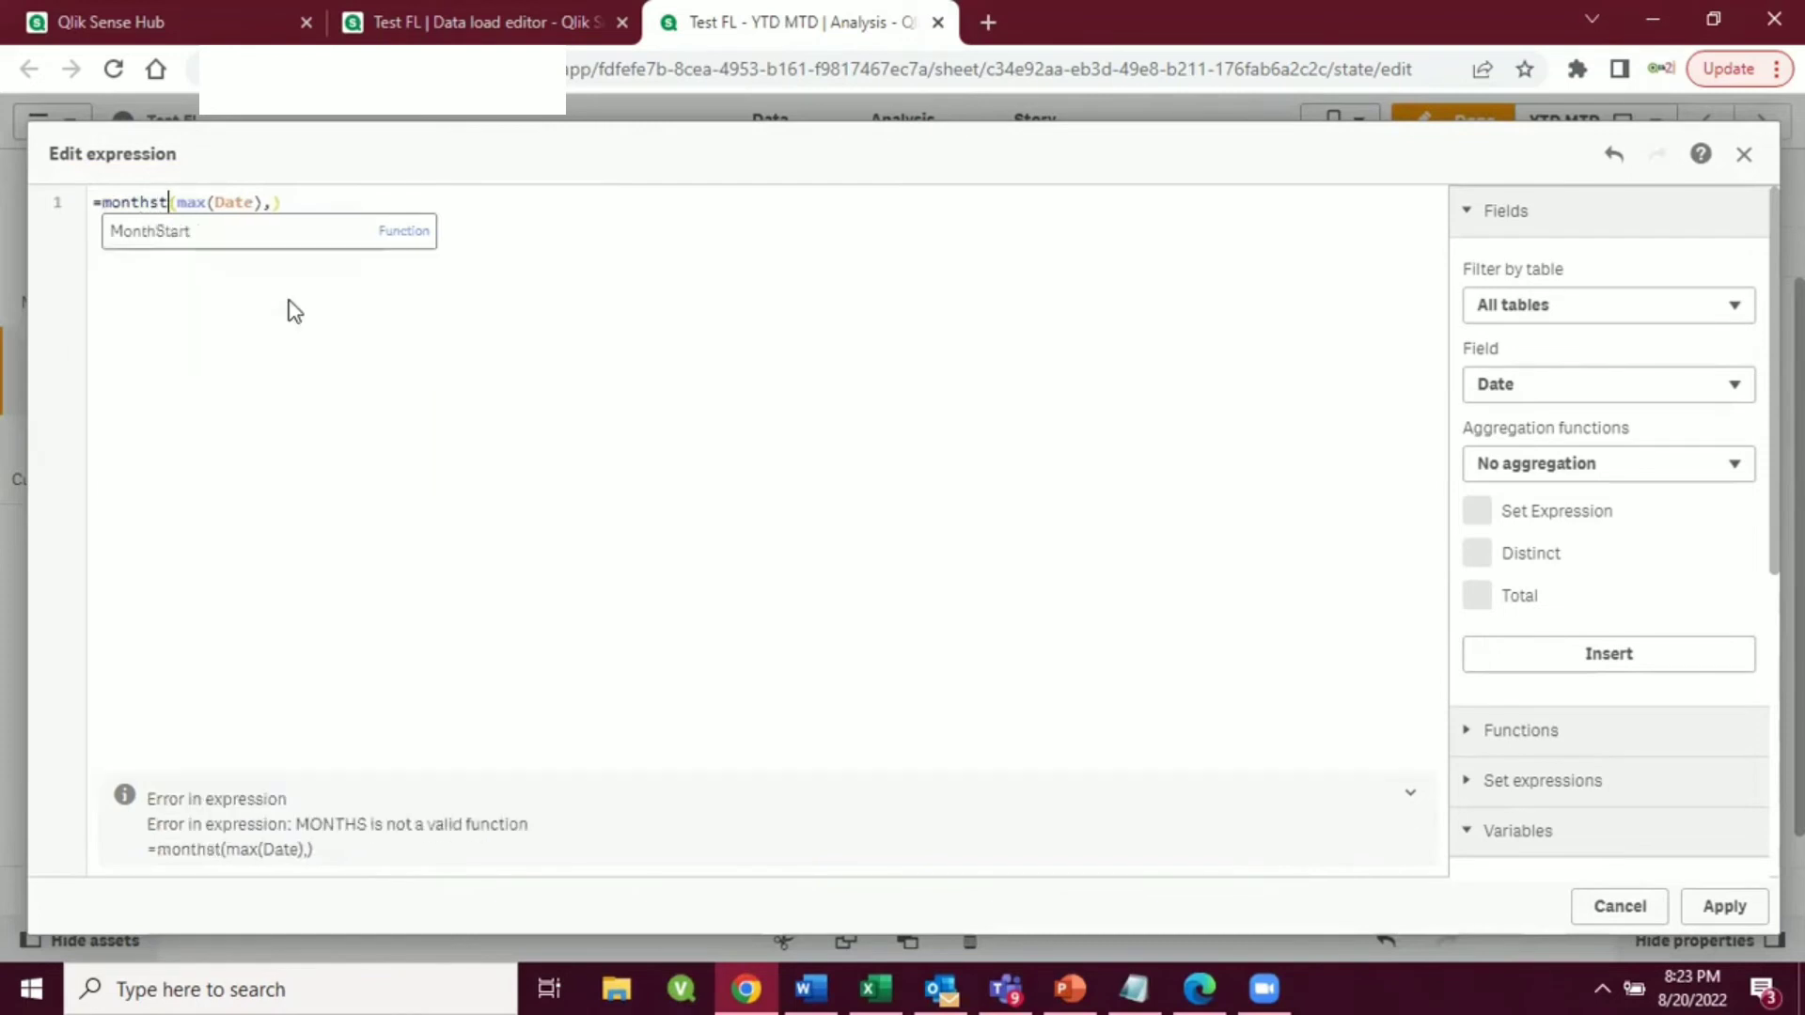
pyautogui.press('Return')
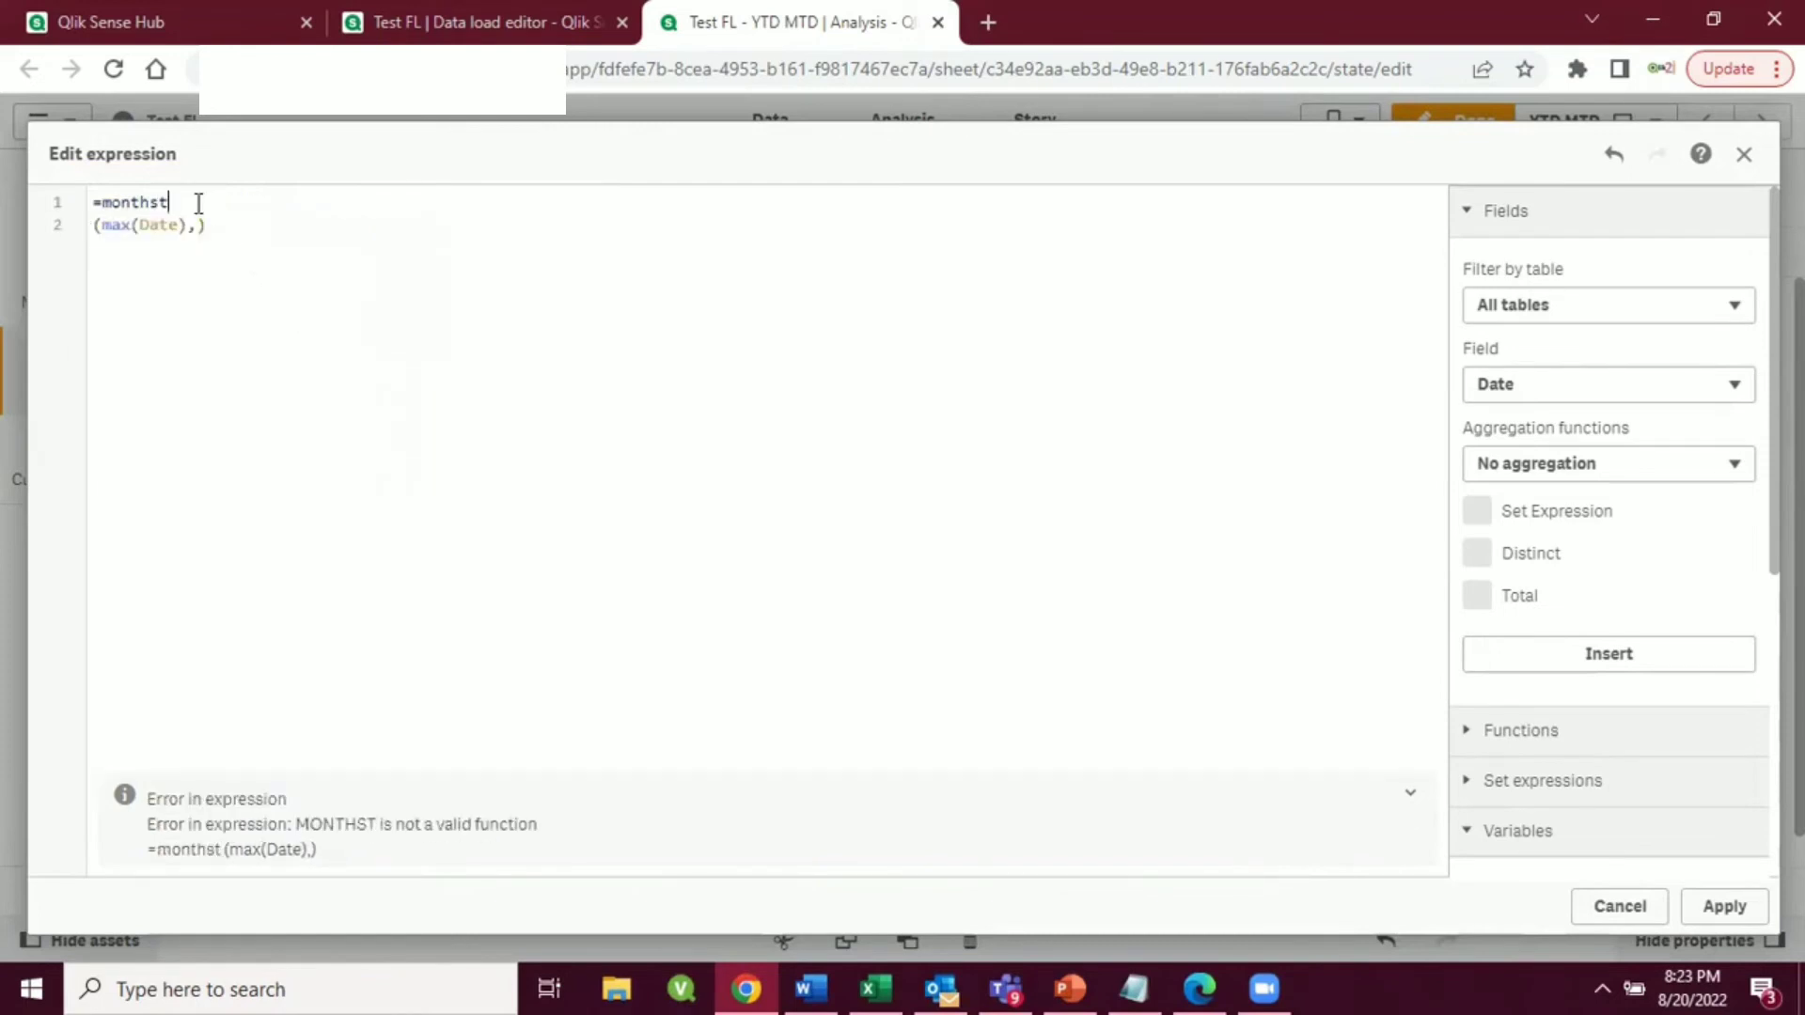
pyautogui.click(199, 203)
pyautogui.press('Delete')
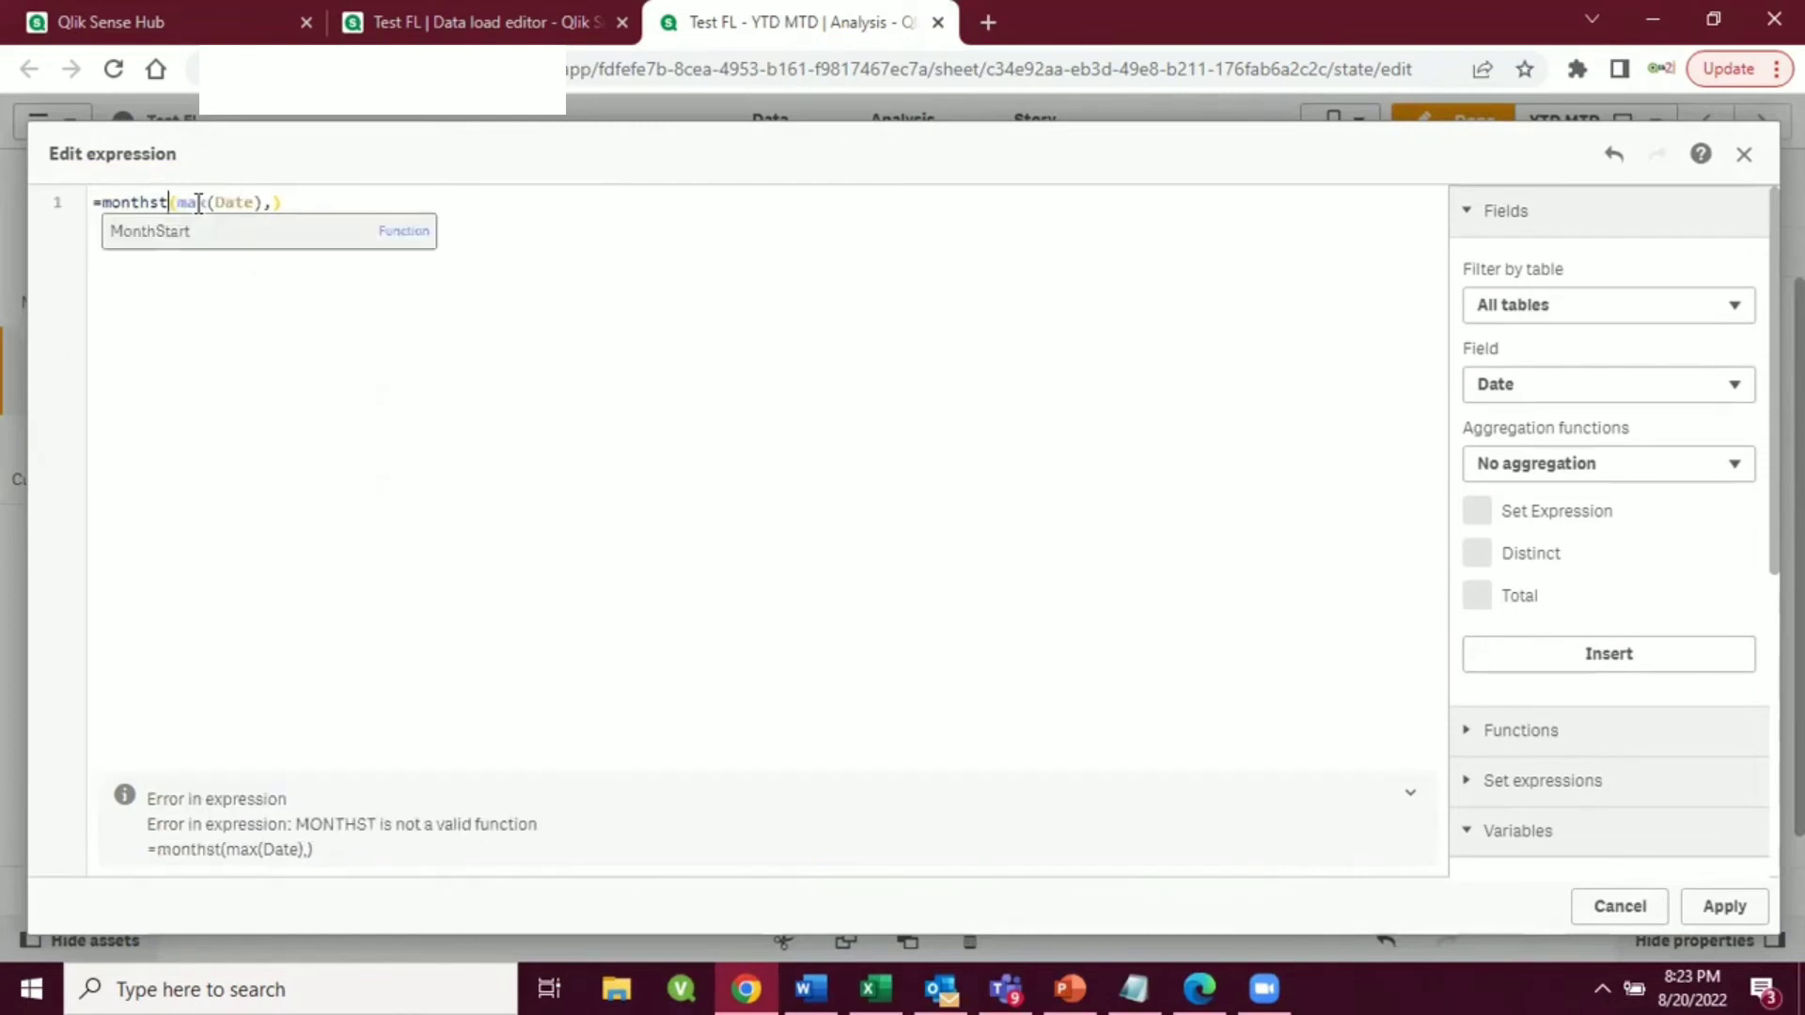
pyautogui.click(188, 235)
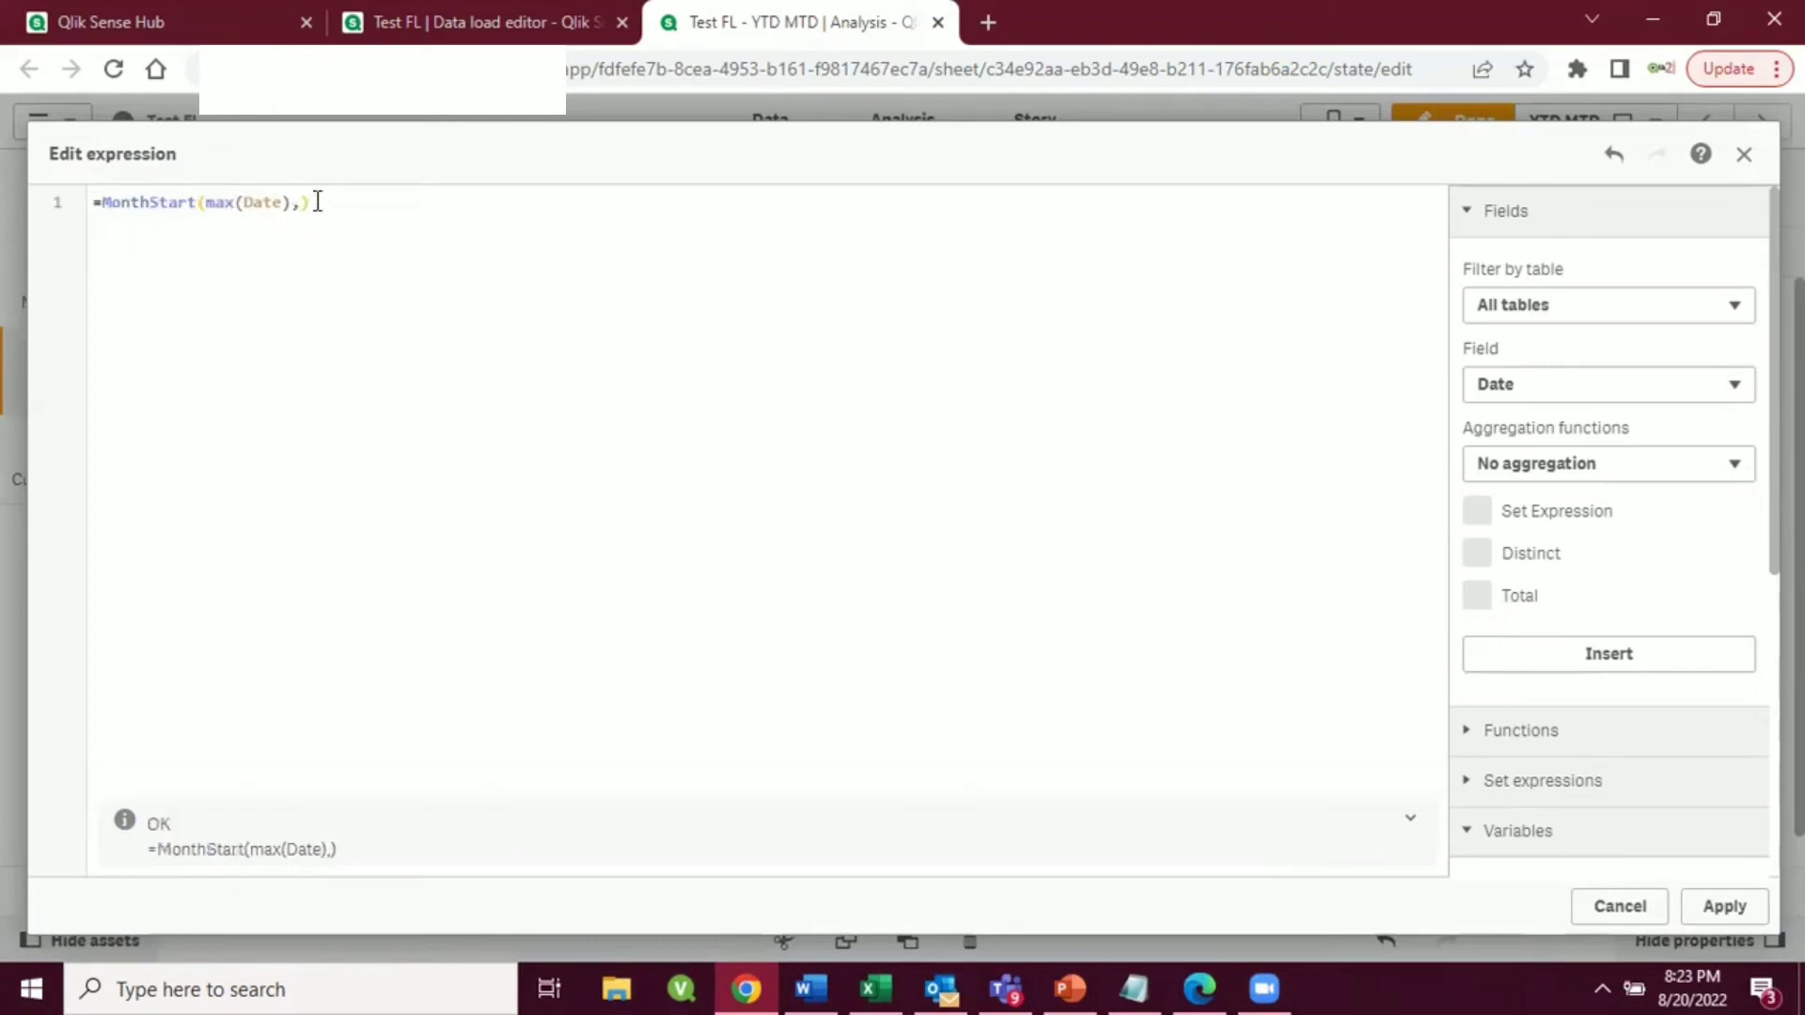
pyautogui.click(302, 203)
pyautogui.press('BackSpace')
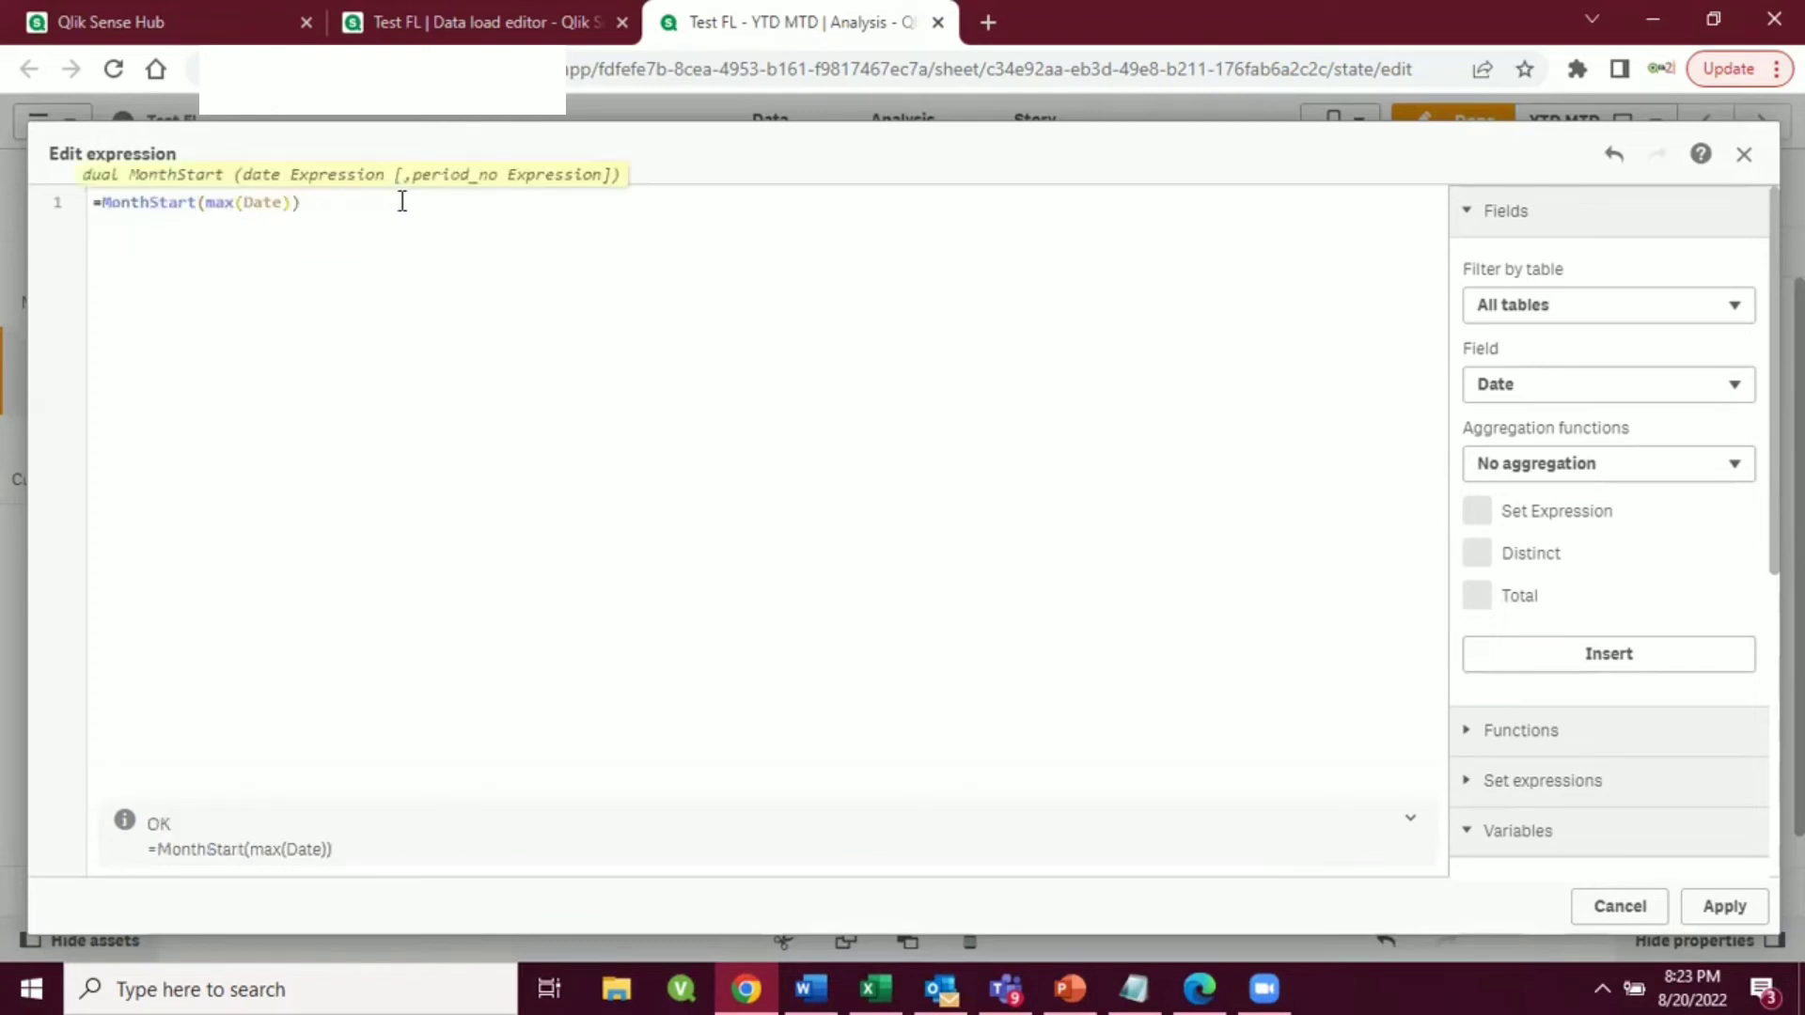
pyautogui.press('End')
pyautogui.click(1706, 916)
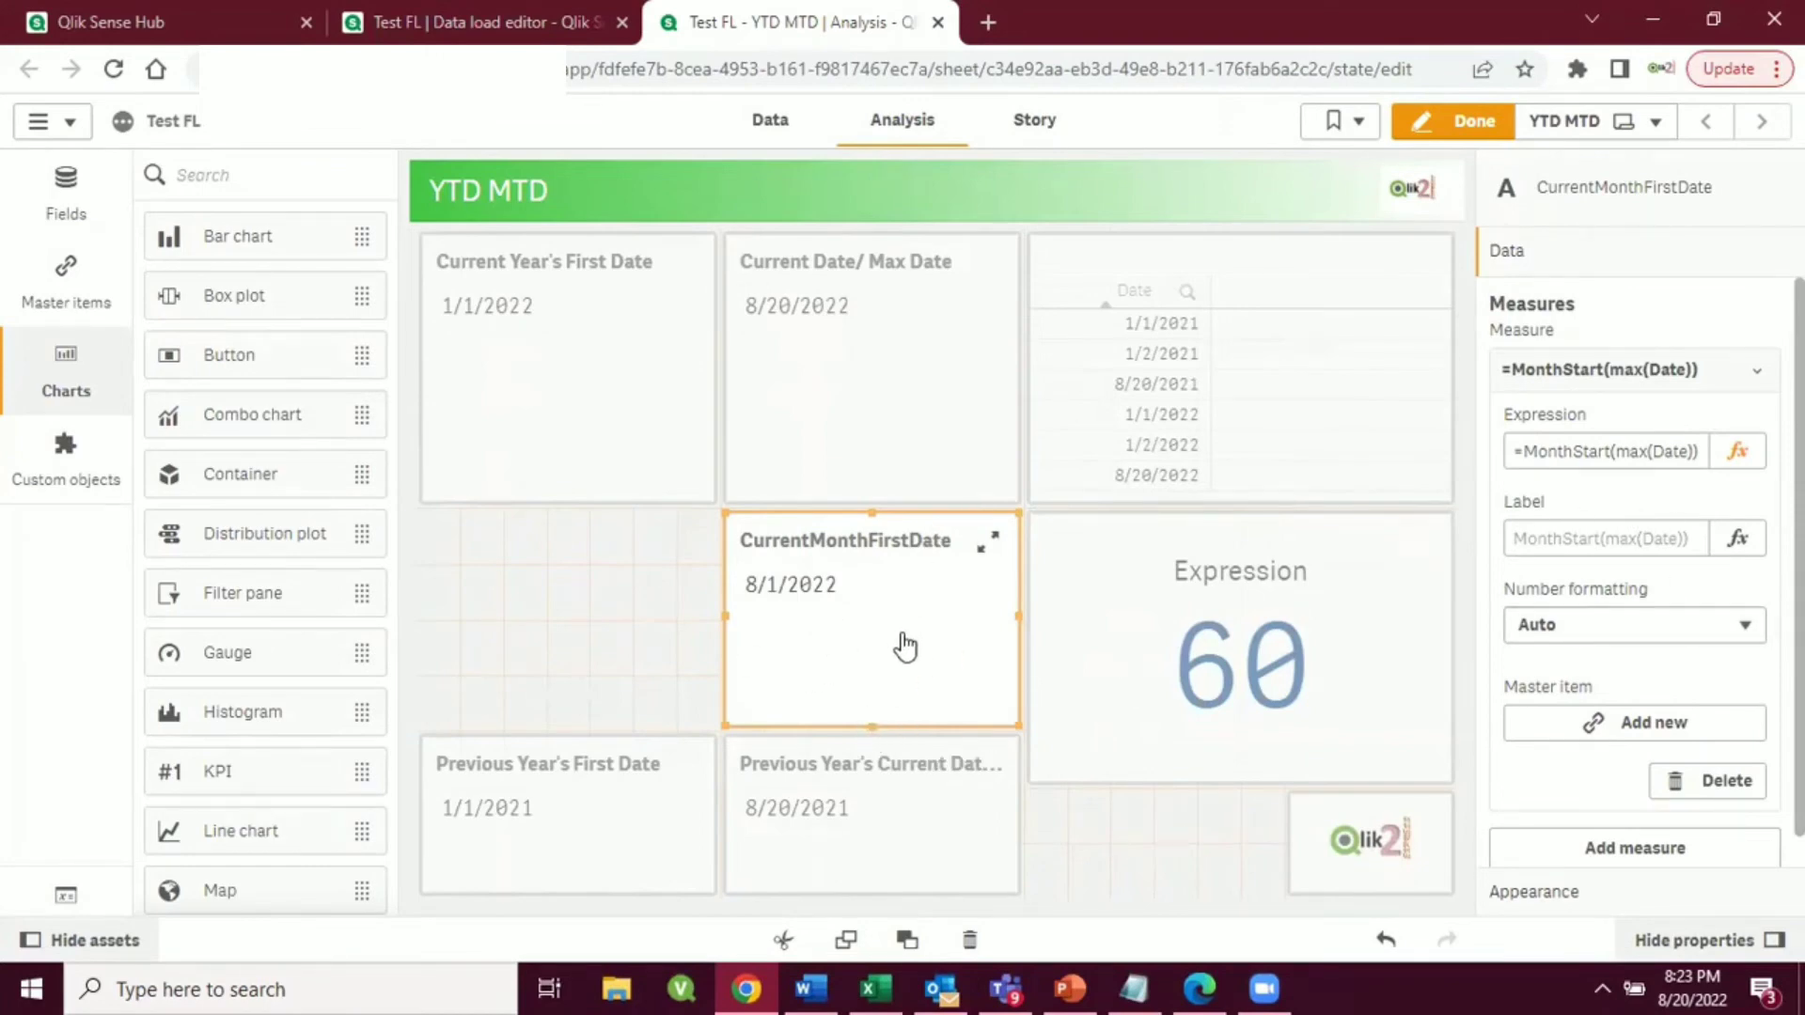
# - Move the CurrentMonthFirstDate object beneath Current Year's First Date and stretch it upward to fill the gap
pyautogui.moveTo(906, 647); pyautogui.dragTo(685, 587)
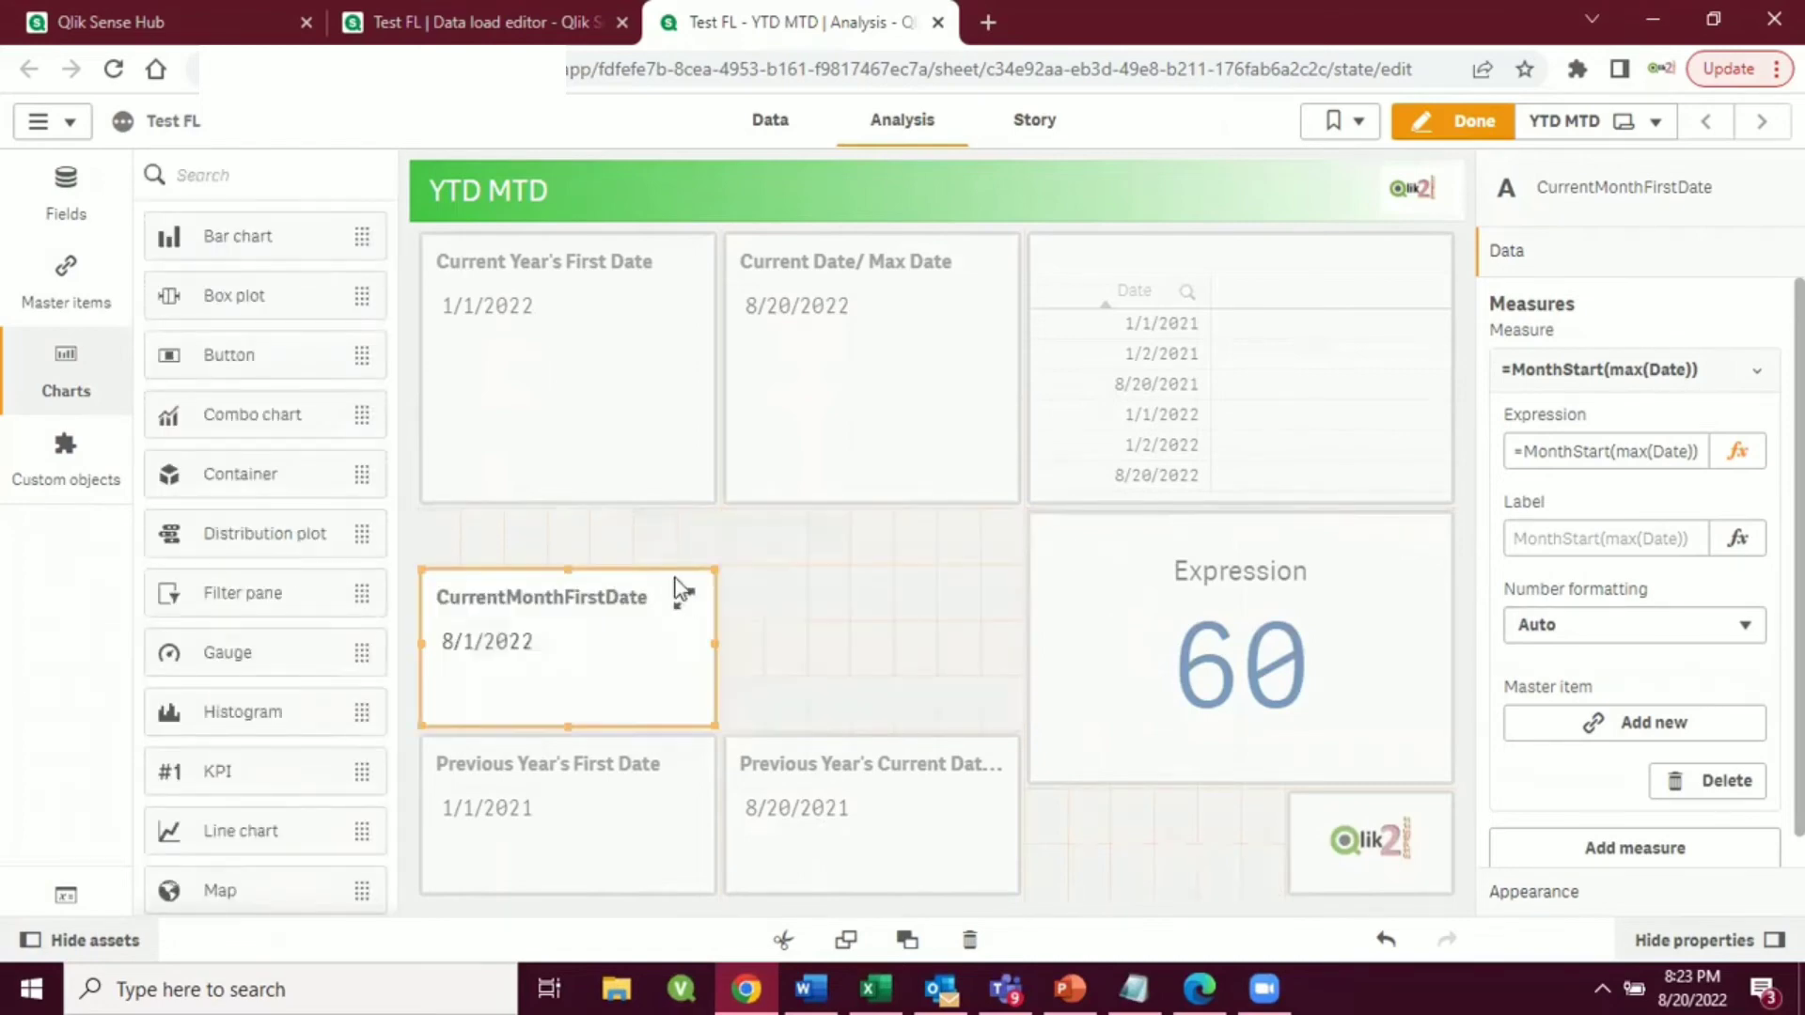
pyautogui.click(660, 638)
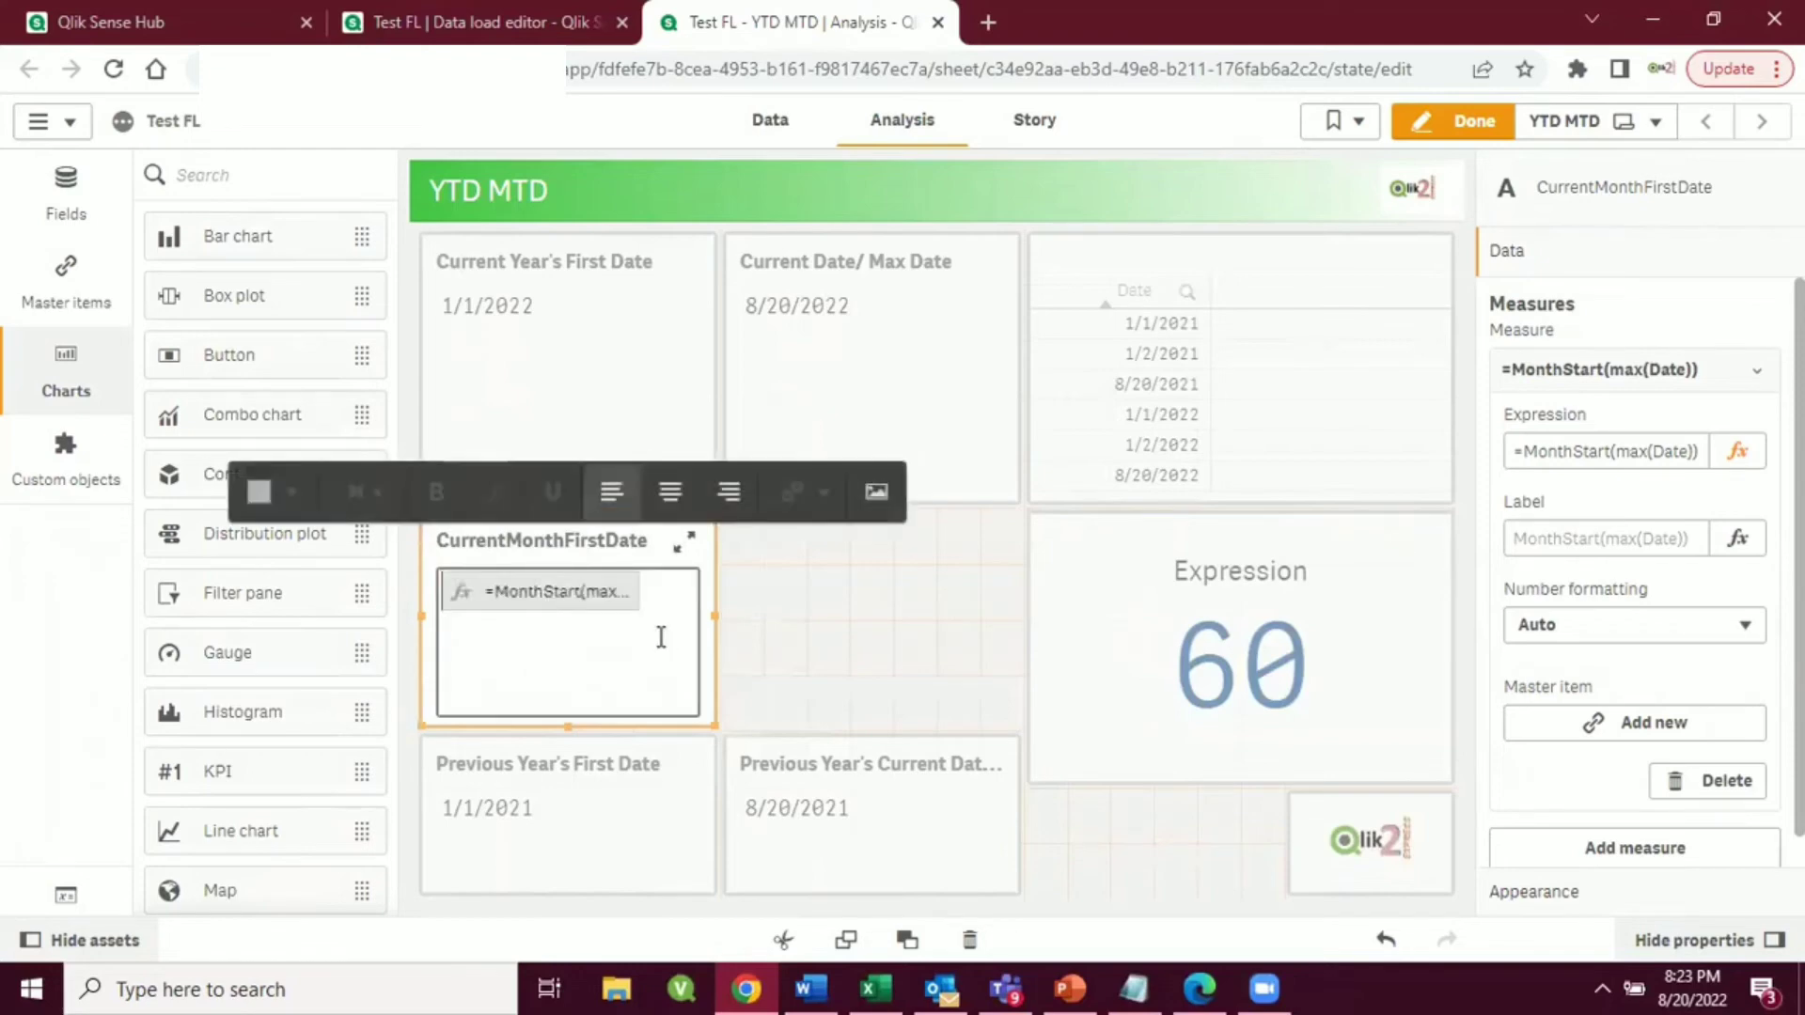
pyautogui.click(731, 657)
pyautogui.click(693, 664)
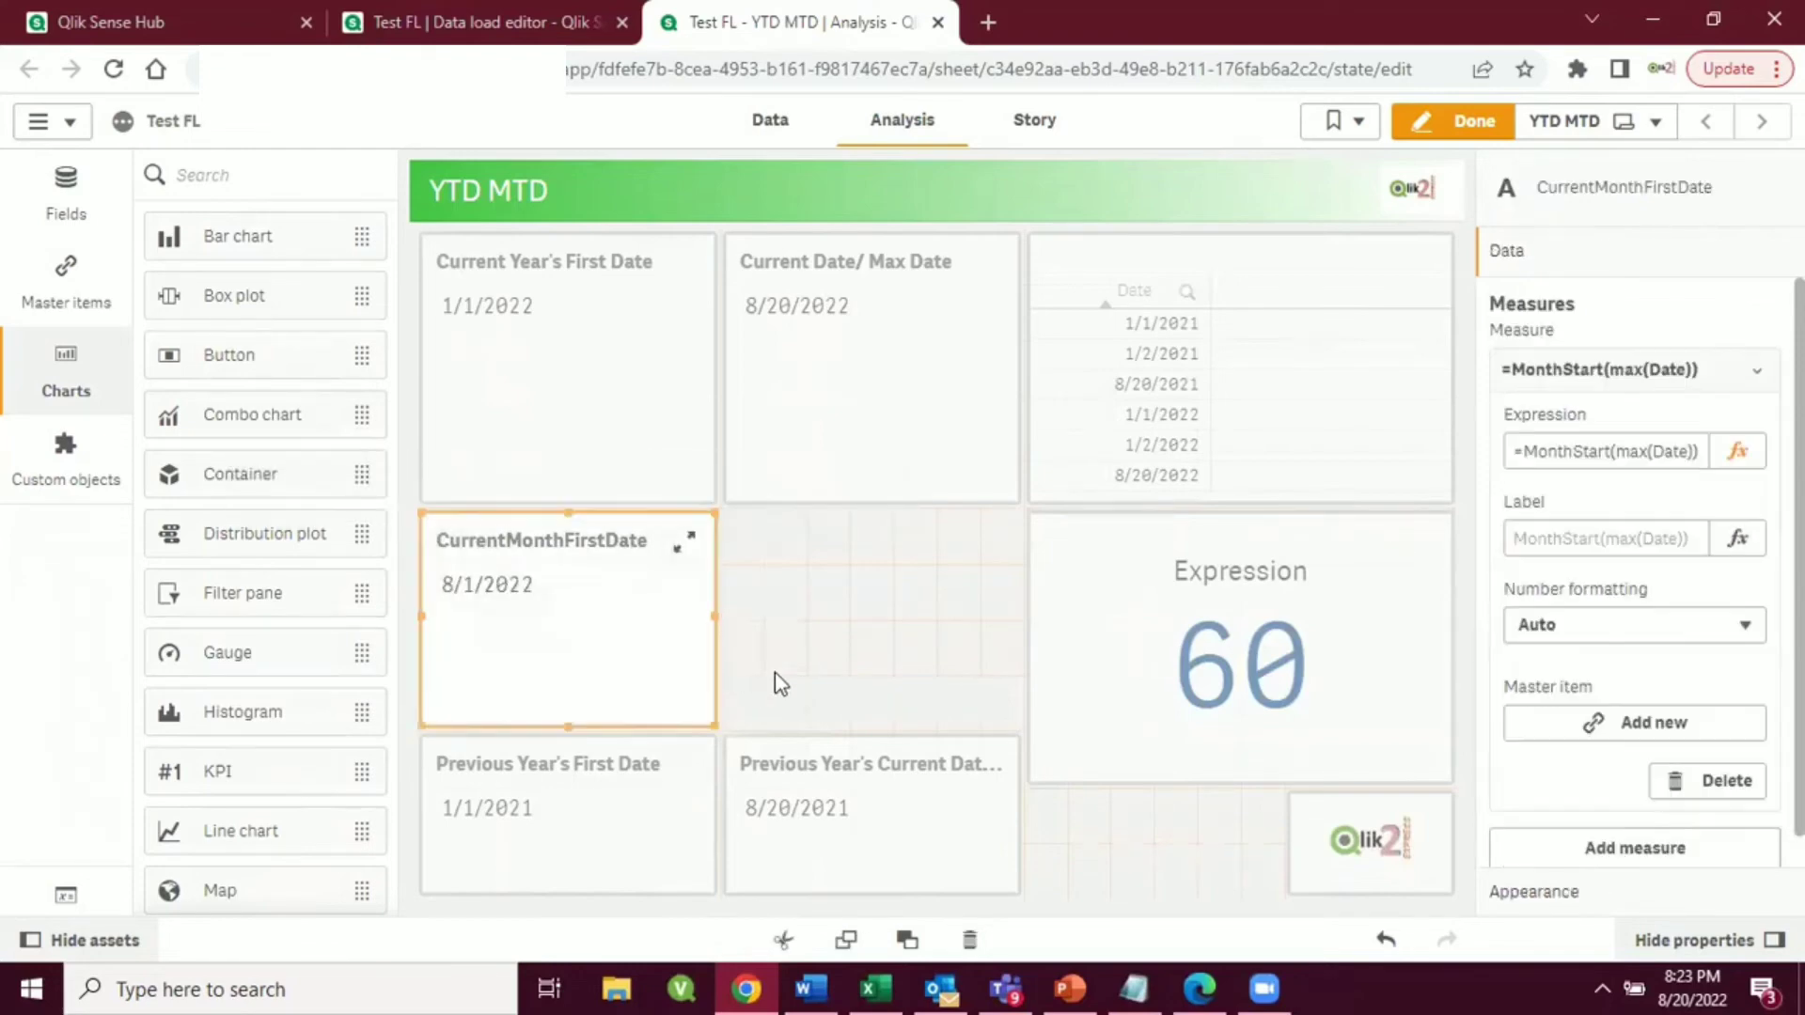
# - Paste a copy of the date object into the gap beneath Current Date/ Max Date and enlarge it to fill the space
pyautogui.click(877, 635)
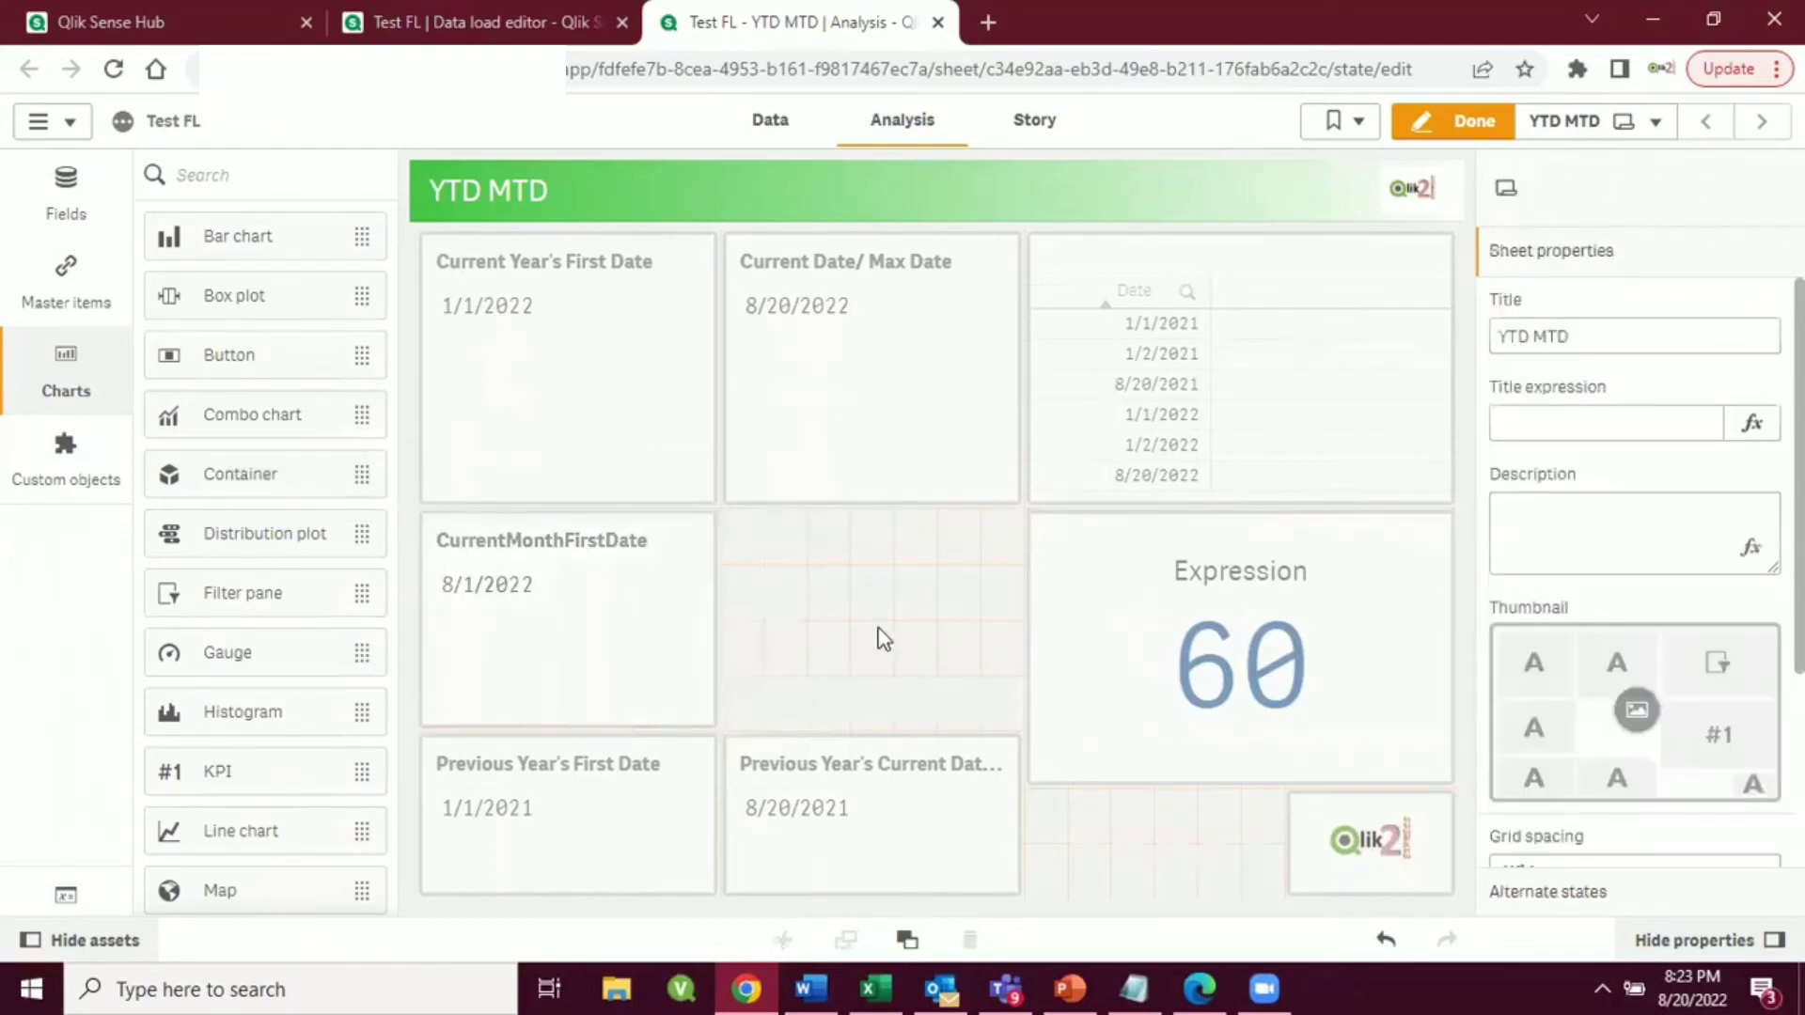
pyautogui.hotkey('ctrl', 'v')
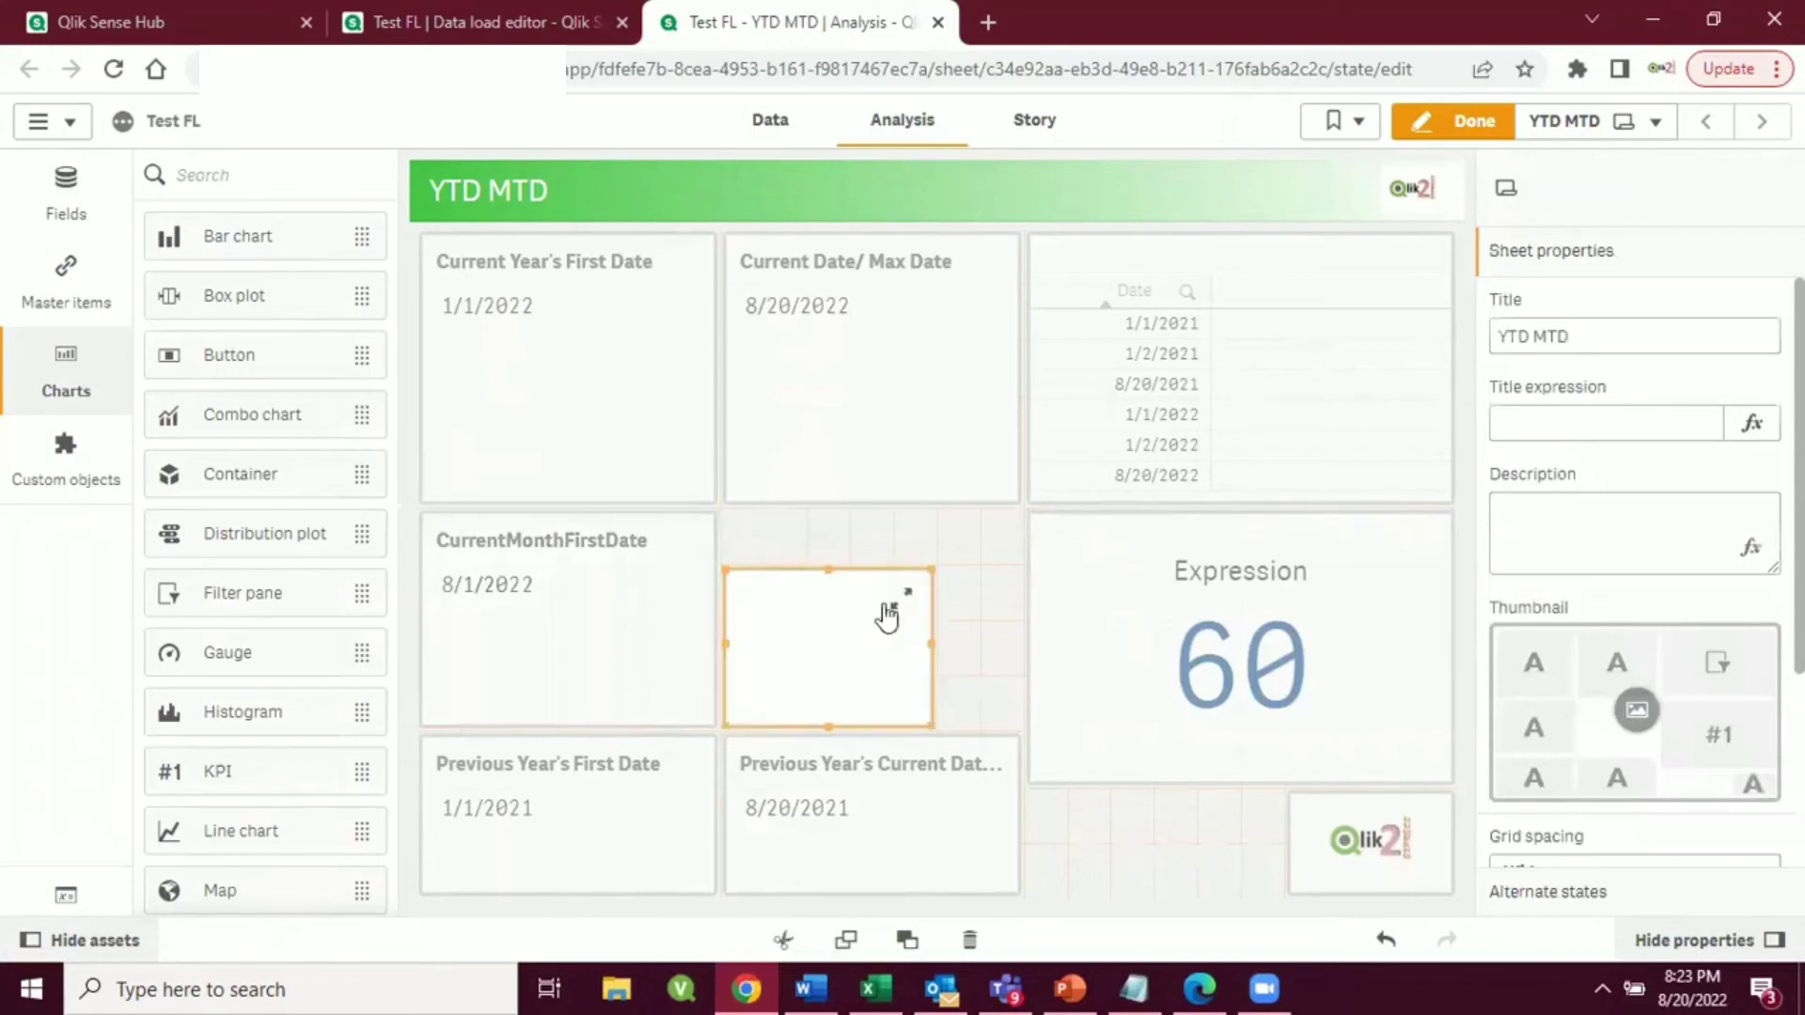
pyautogui.moveTo(932, 564); pyautogui.dragTo(1019, 508)
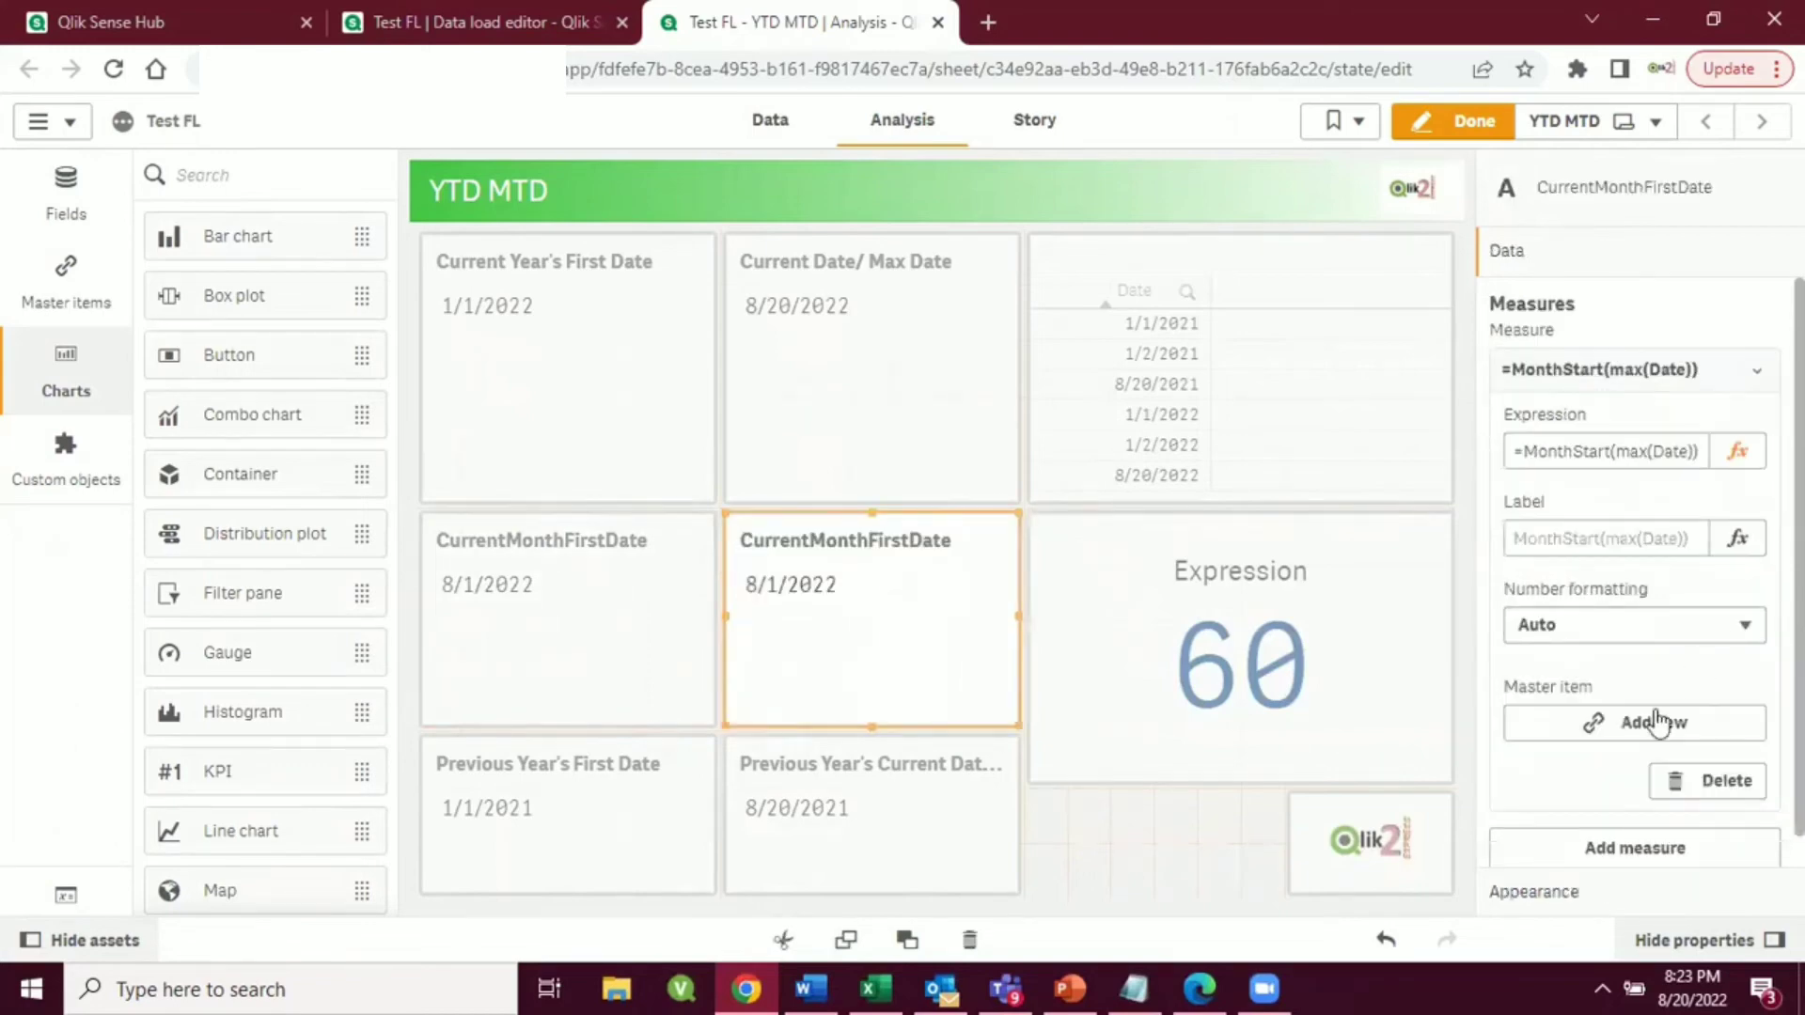
# - Retitle the copied date object beneath Current Date/ Max Date as PreviousCurrentMonthFirstDate
pyautogui.scroll(-1, 1607, 743)
pyautogui.click(1563, 898)
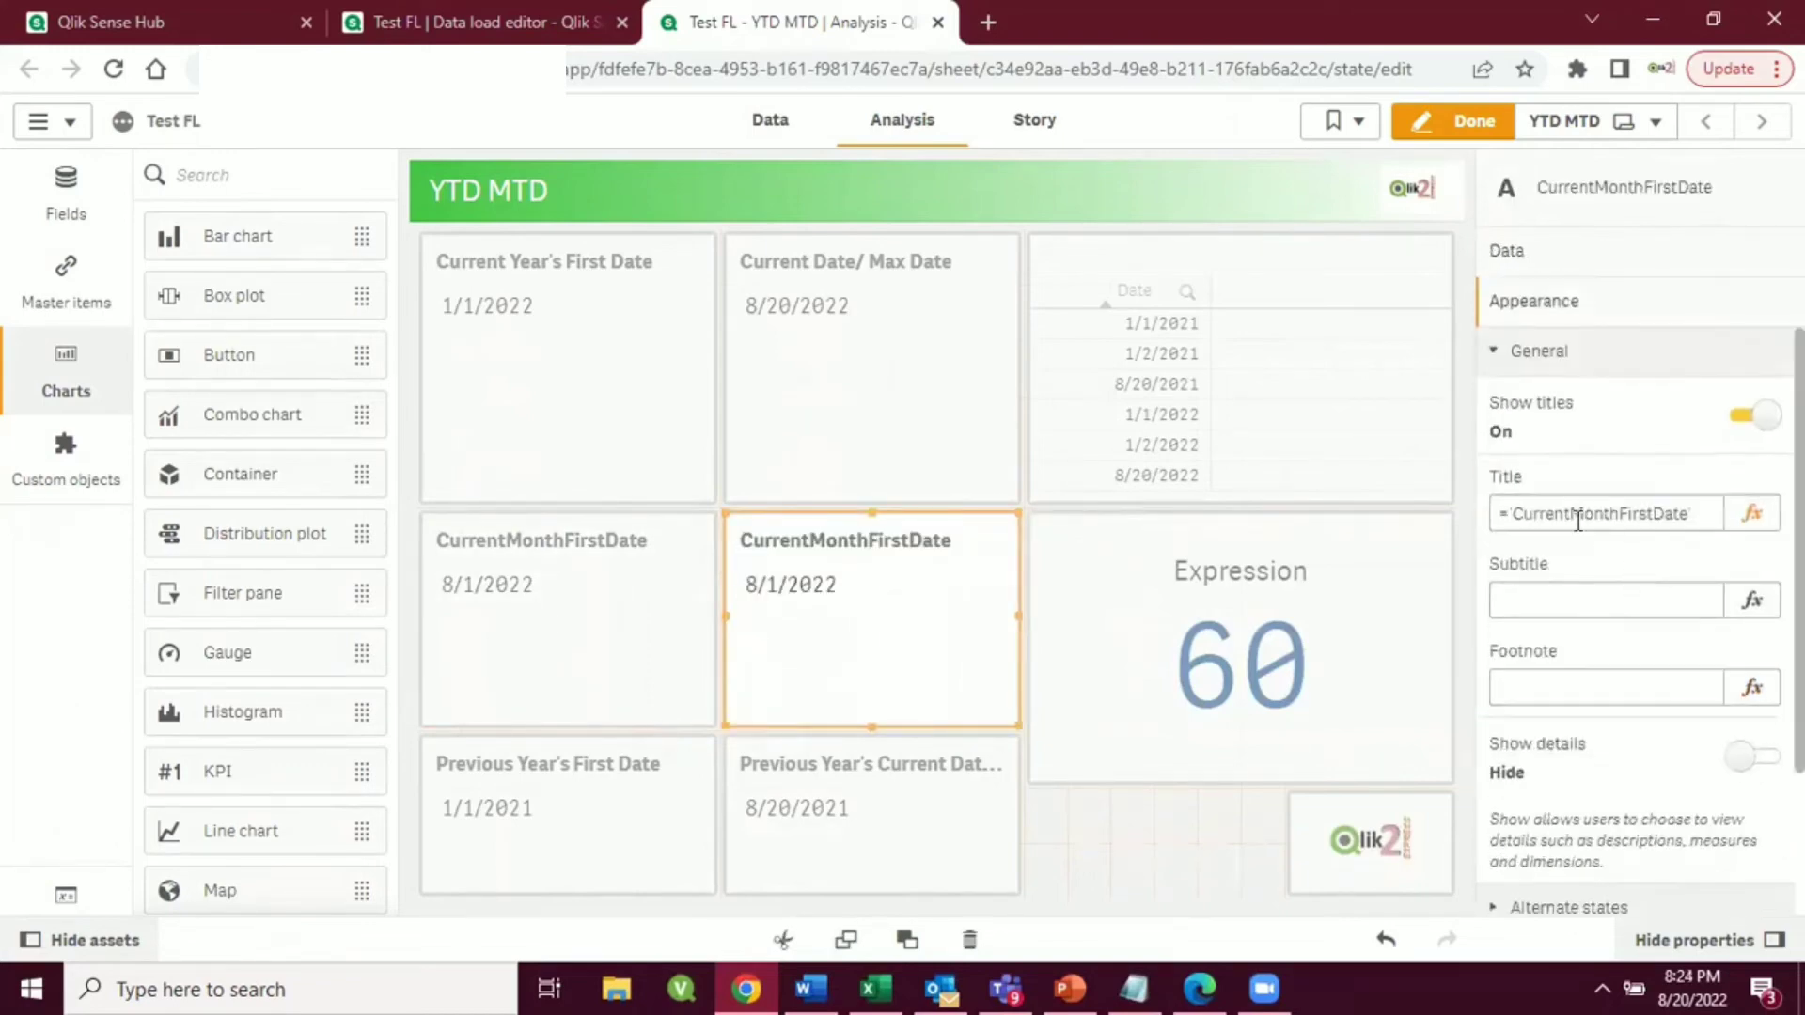
pyautogui.click(1663, 515)
pyautogui.press('Home')
pyautogui.press('Right')
pyautogui.press('Right')
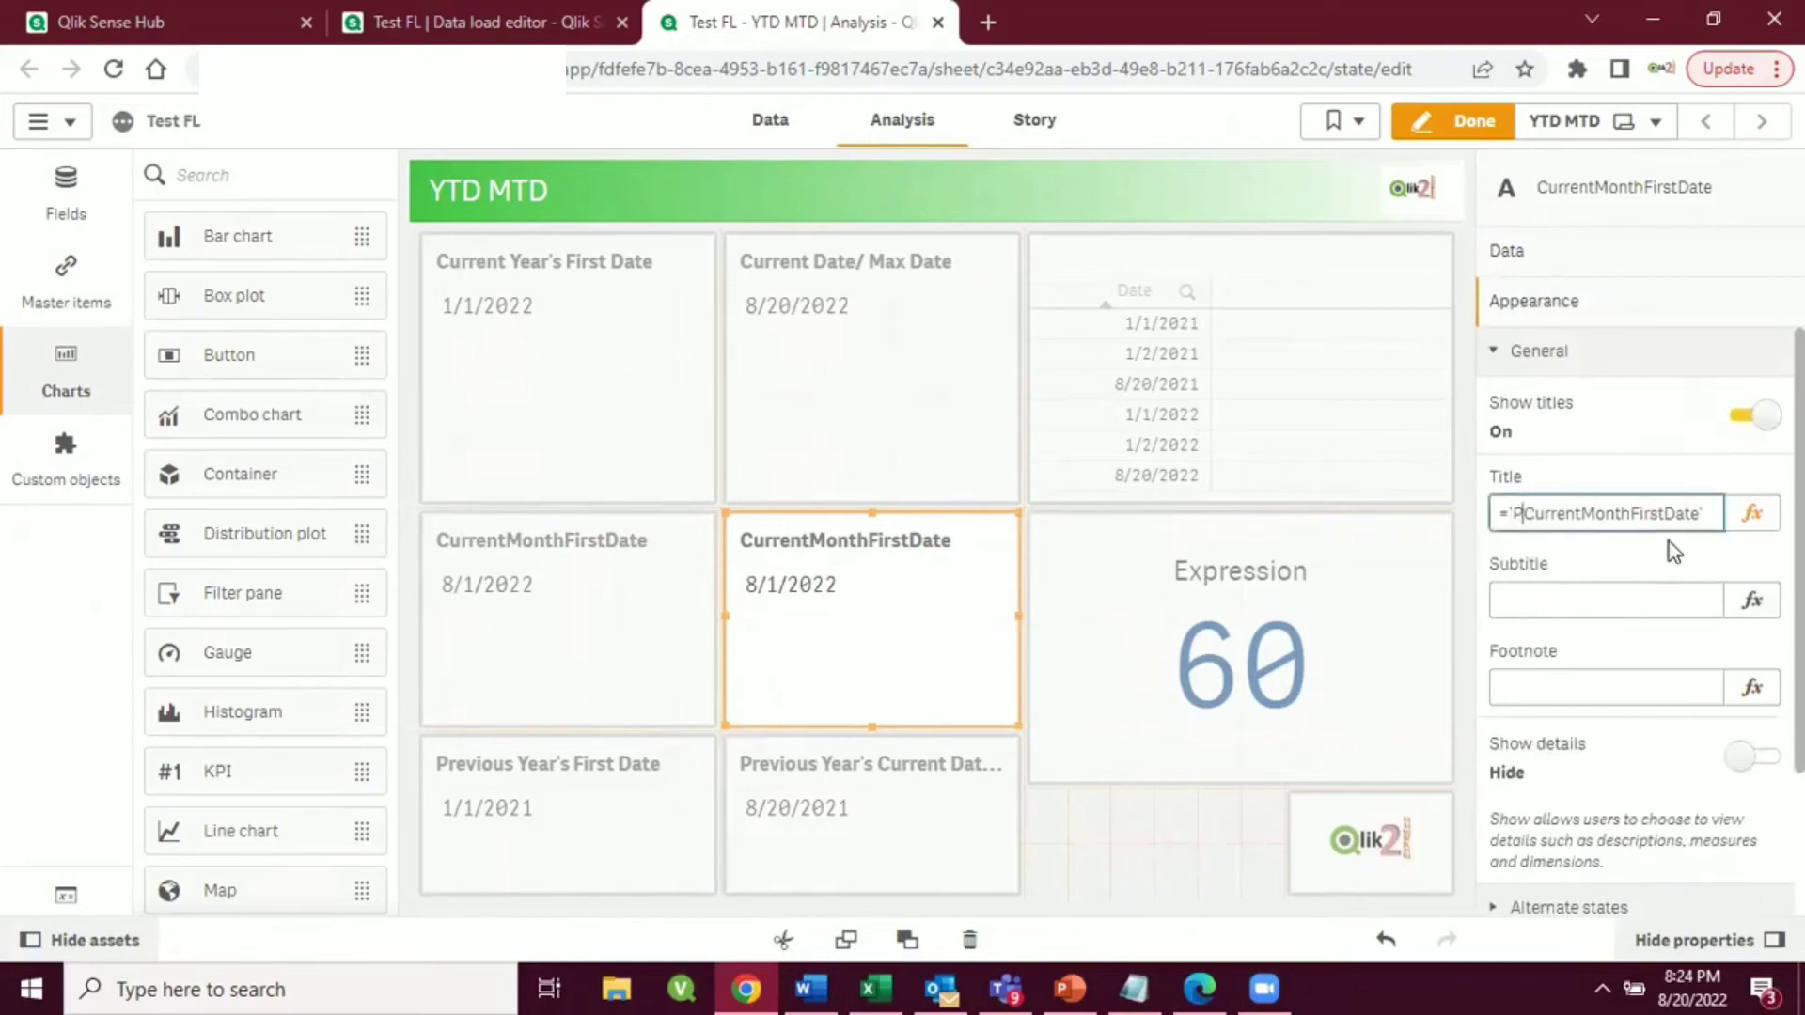
pyautogui.write('Previous')
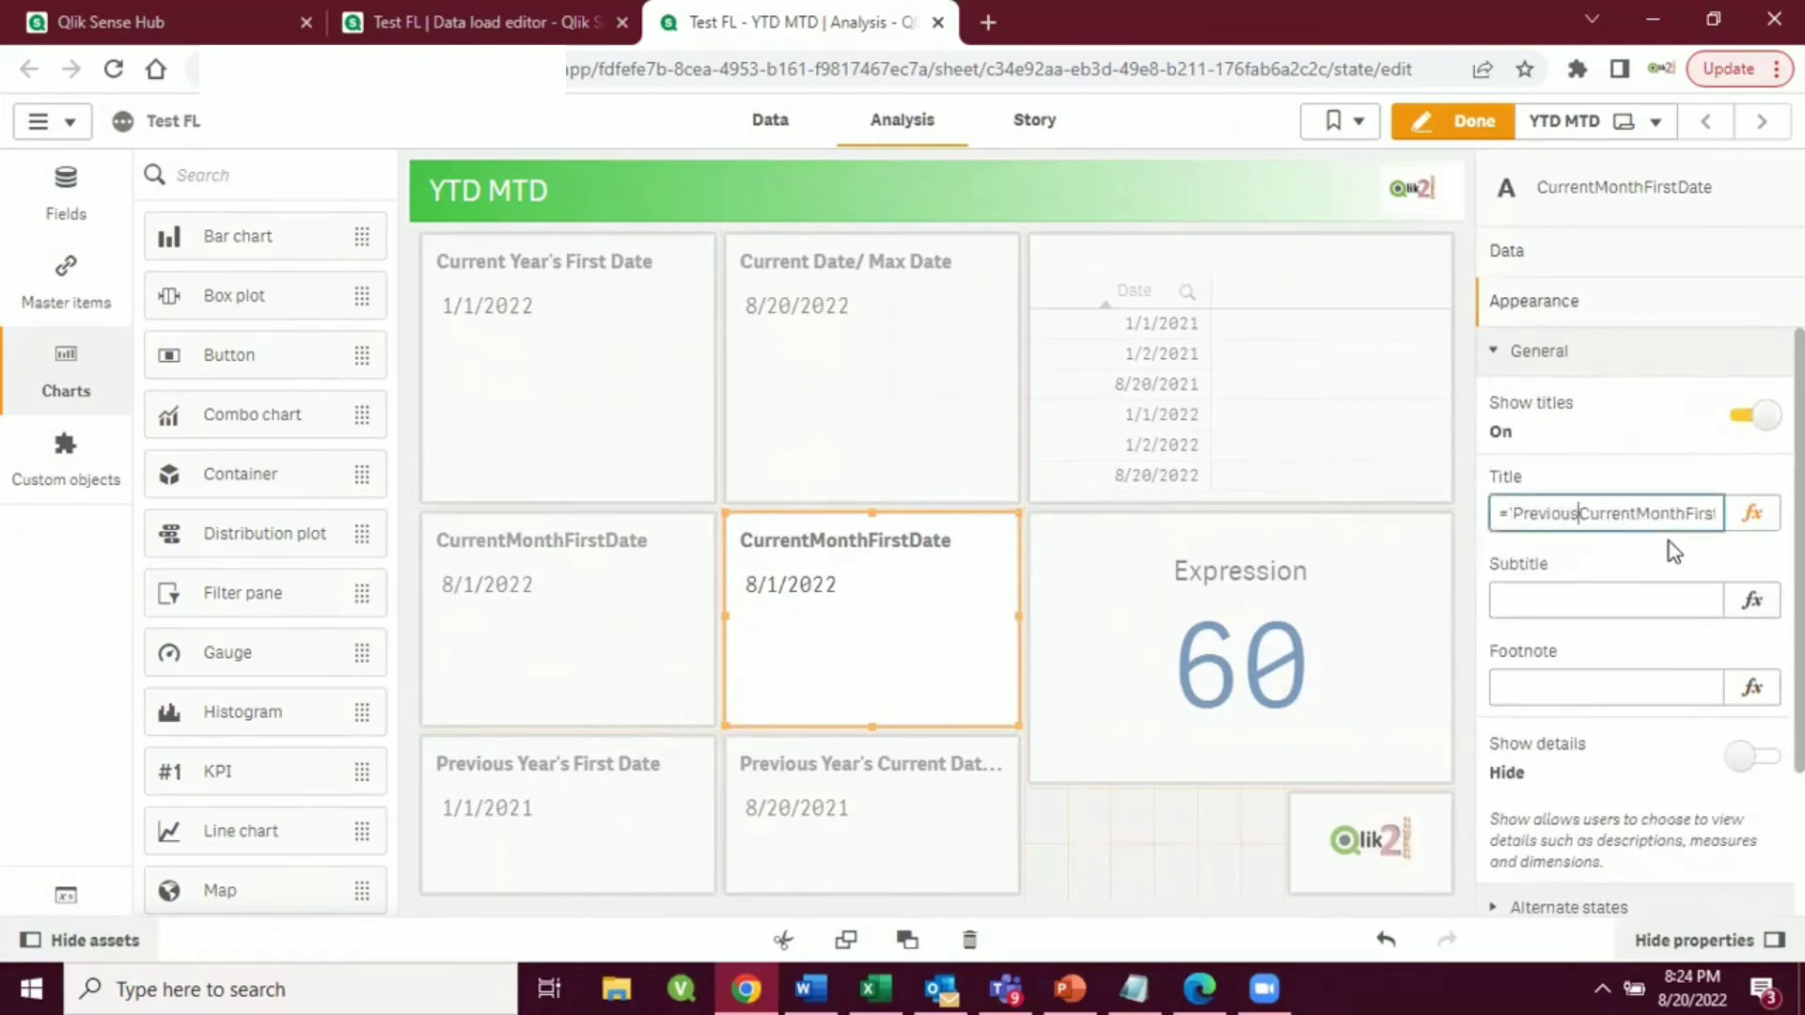
pyautogui.press('Return')
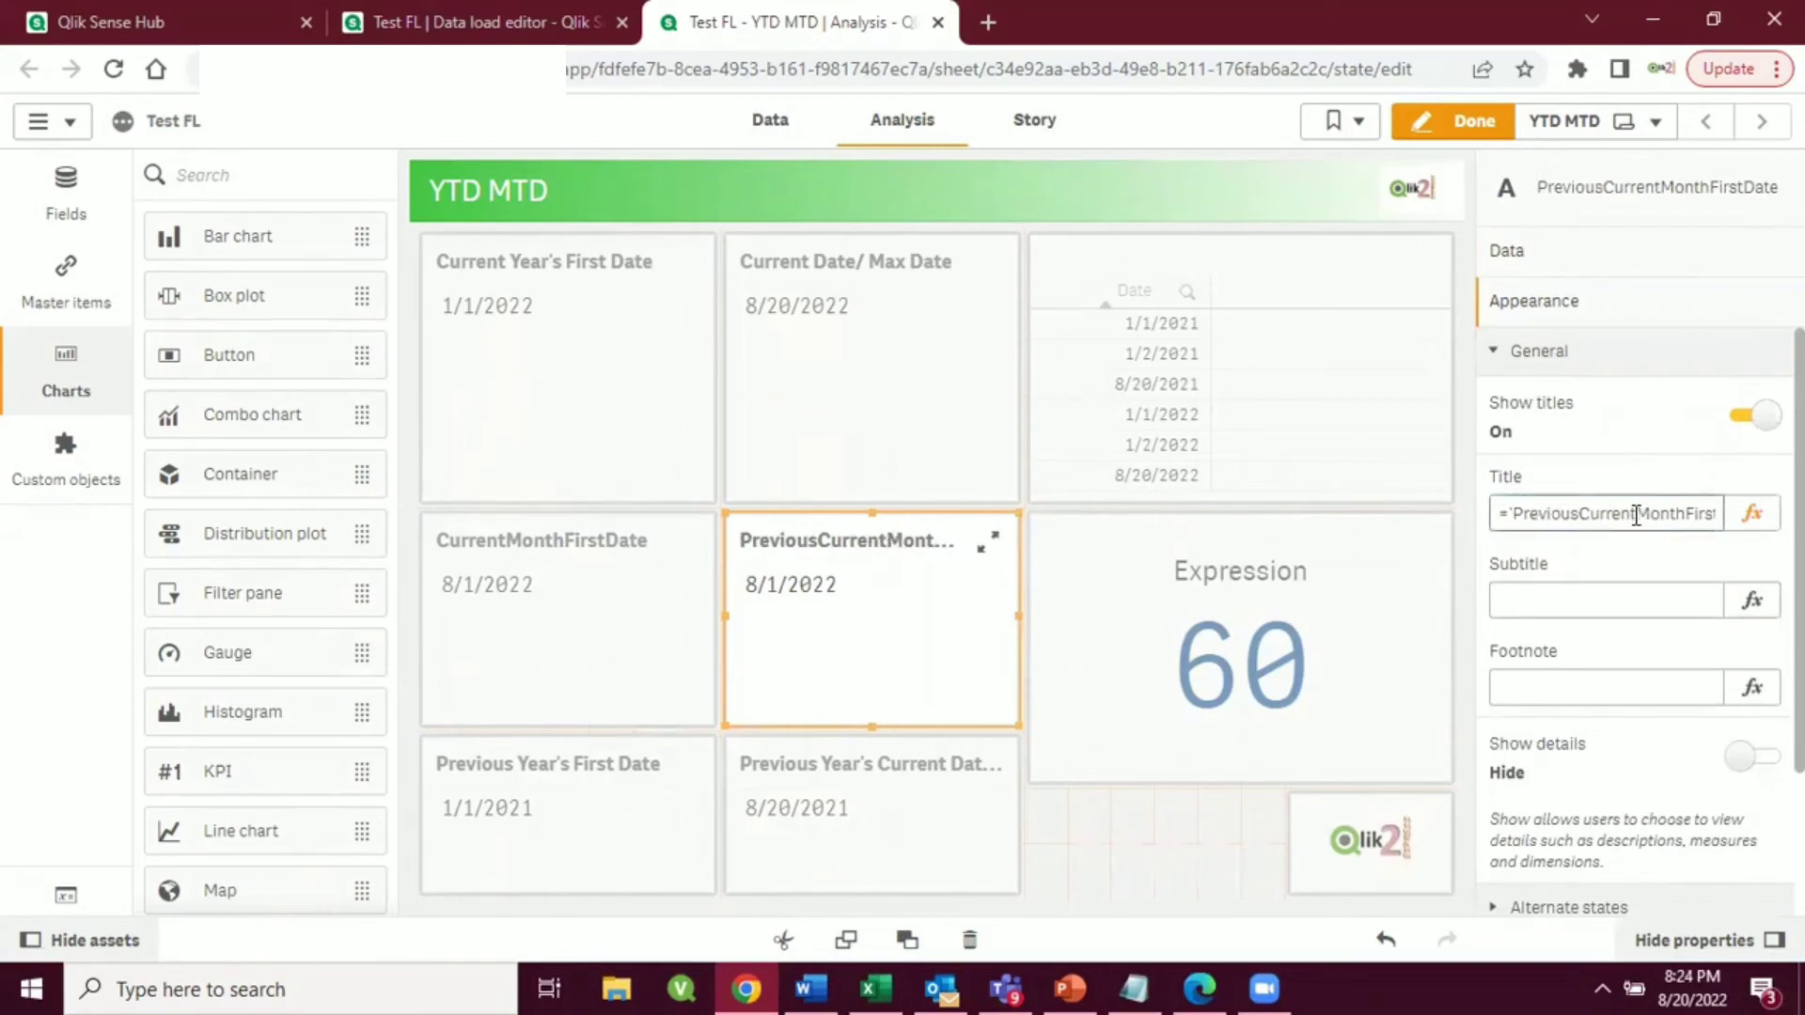
# - Check the complete title expression of the PreviousCurrentMonthFirstDate object in the expression editor
pyautogui.moveTo(1636, 516); pyautogui.dragTo(1587, 516)
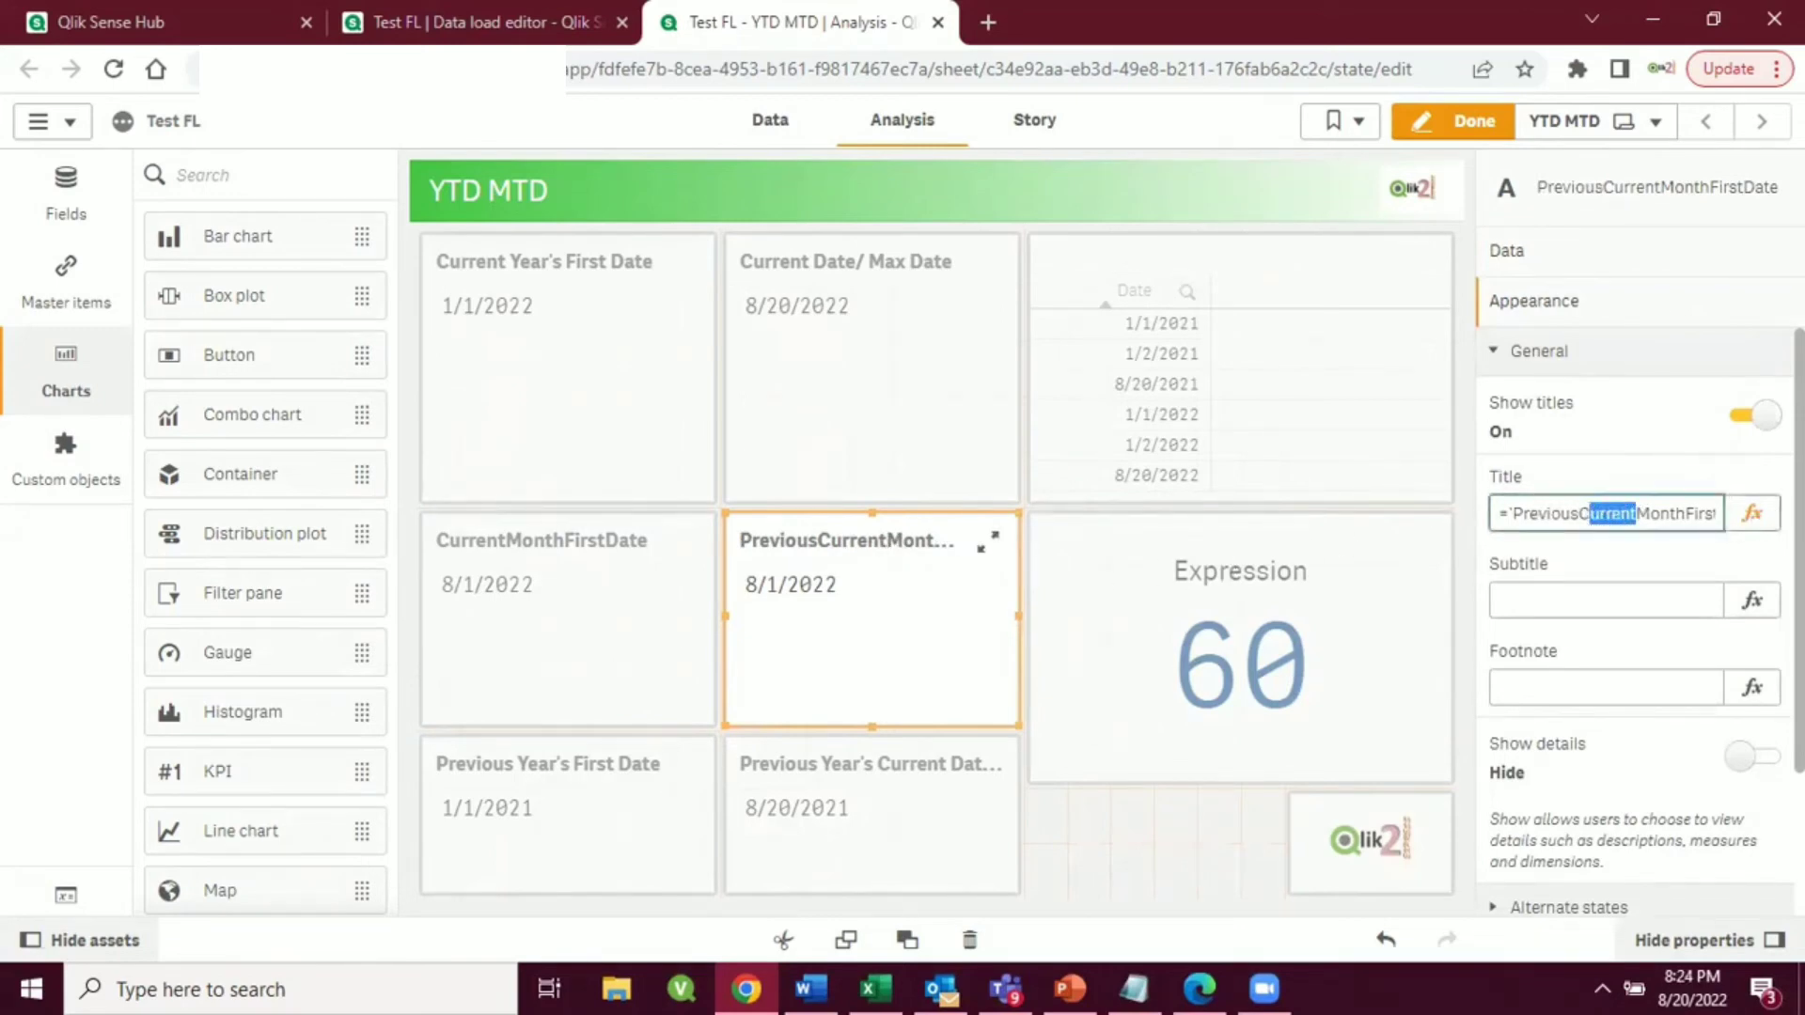
pyautogui.click(1752, 513)
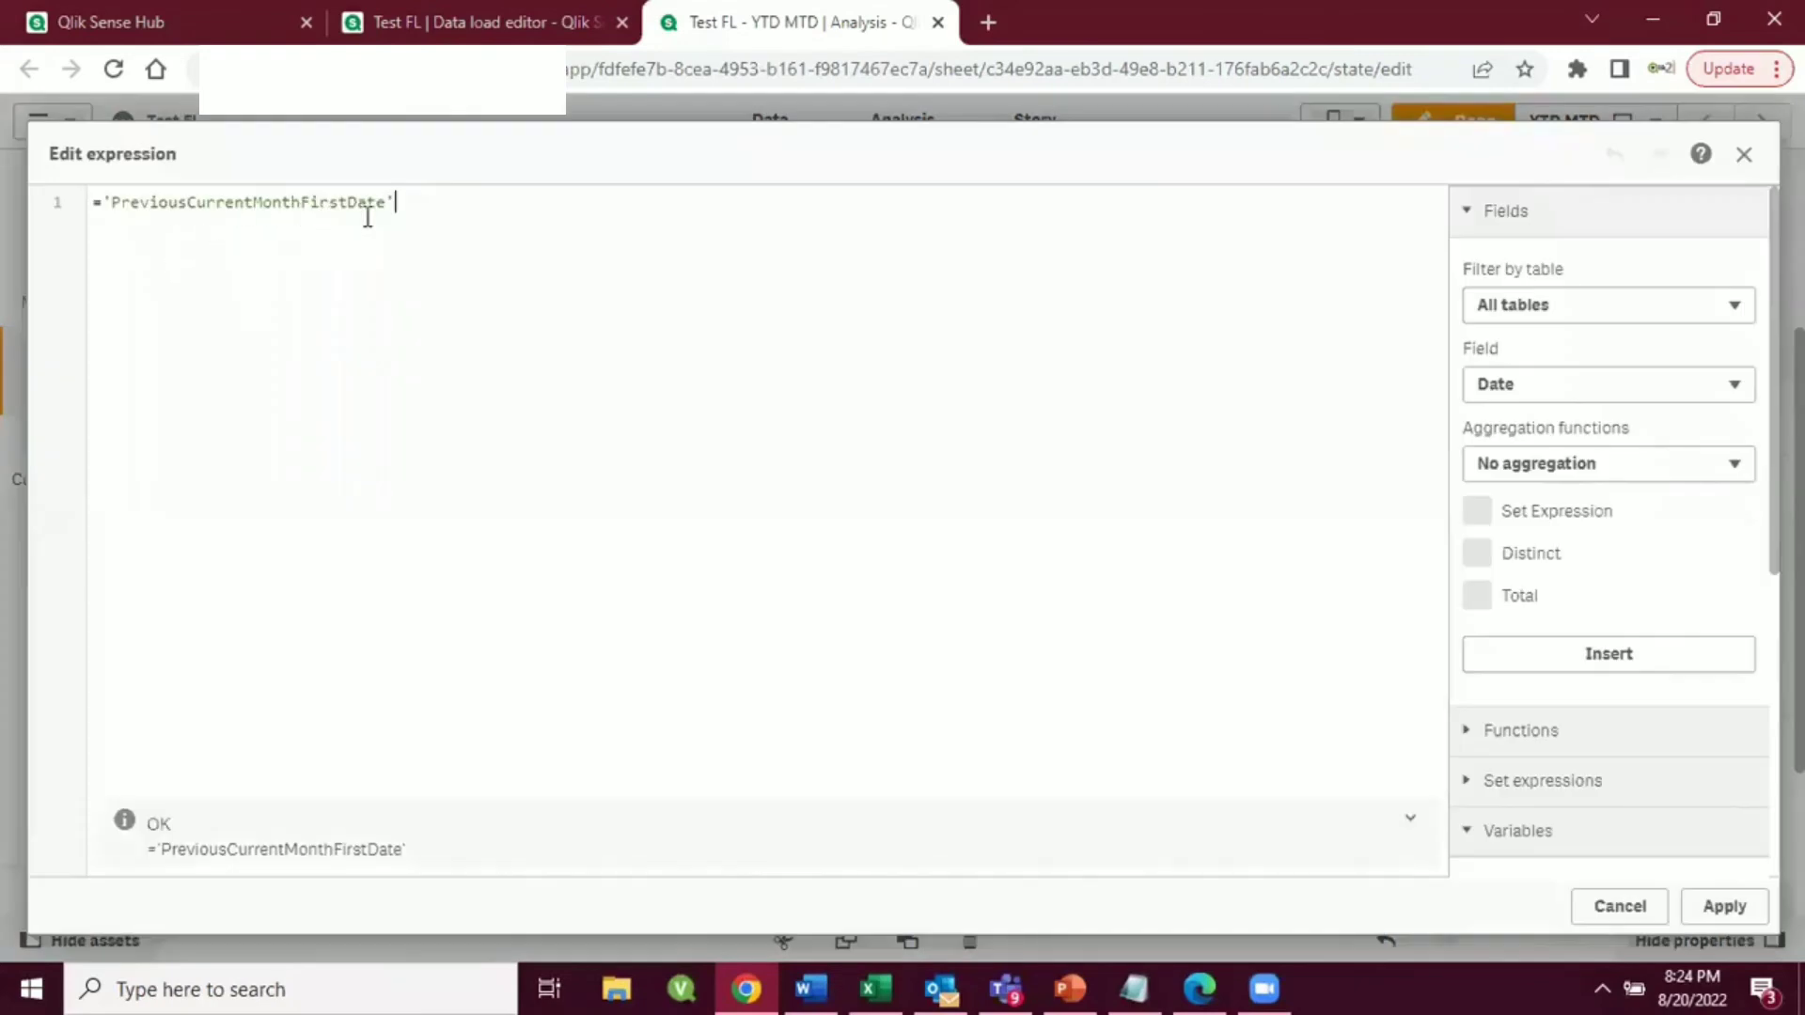
pyautogui.click(1723, 906)
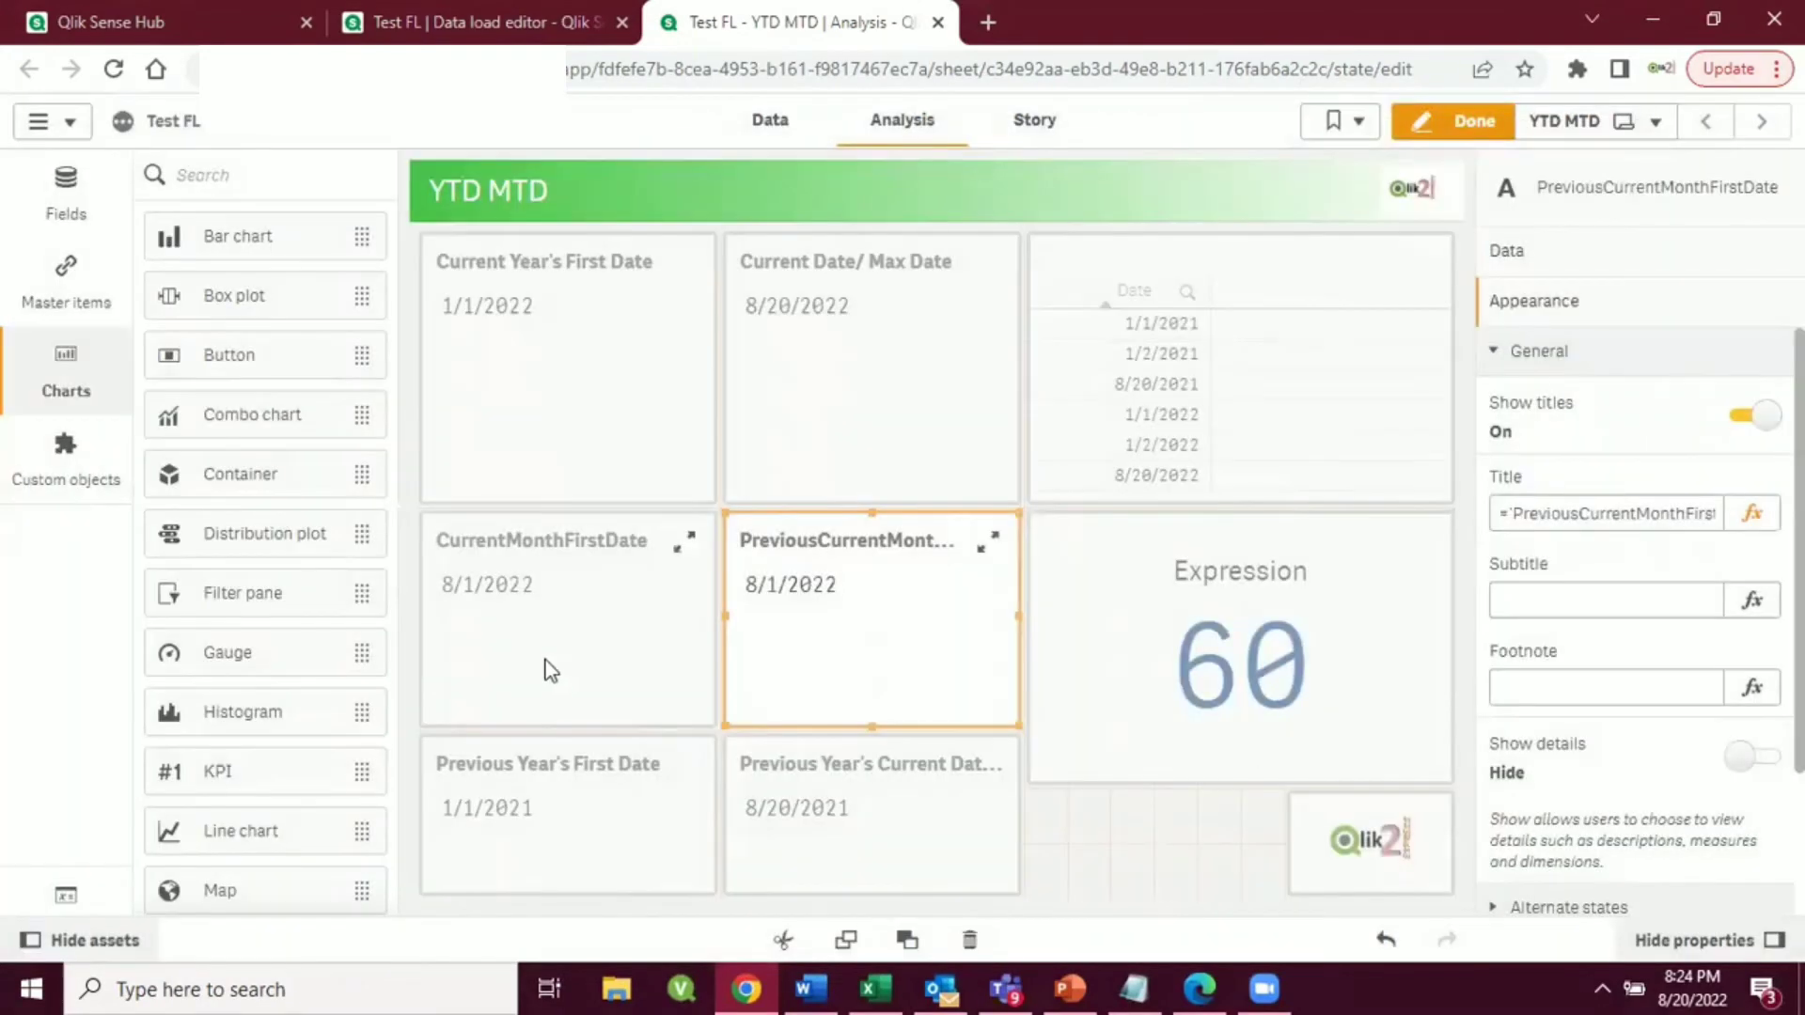
pyautogui.click(656, 690)
pyautogui.click(820, 664)
pyautogui.click(1751, 512)
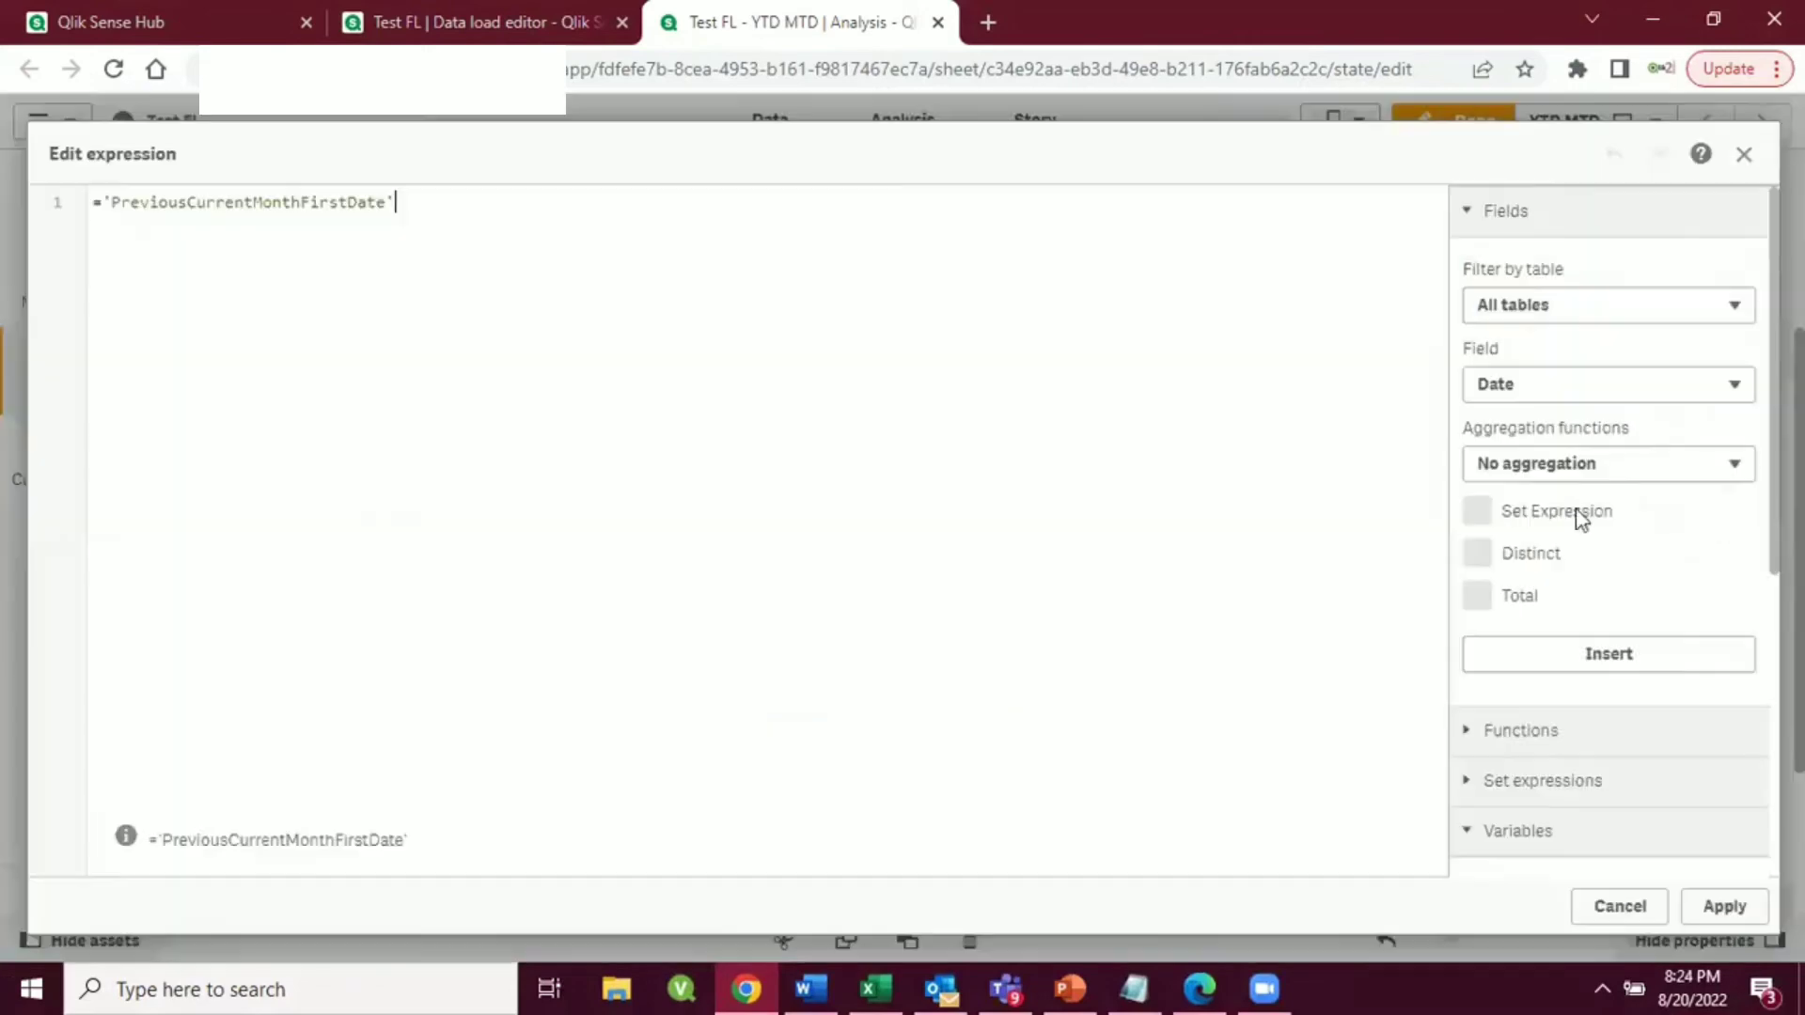
pyautogui.click(1554, 911)
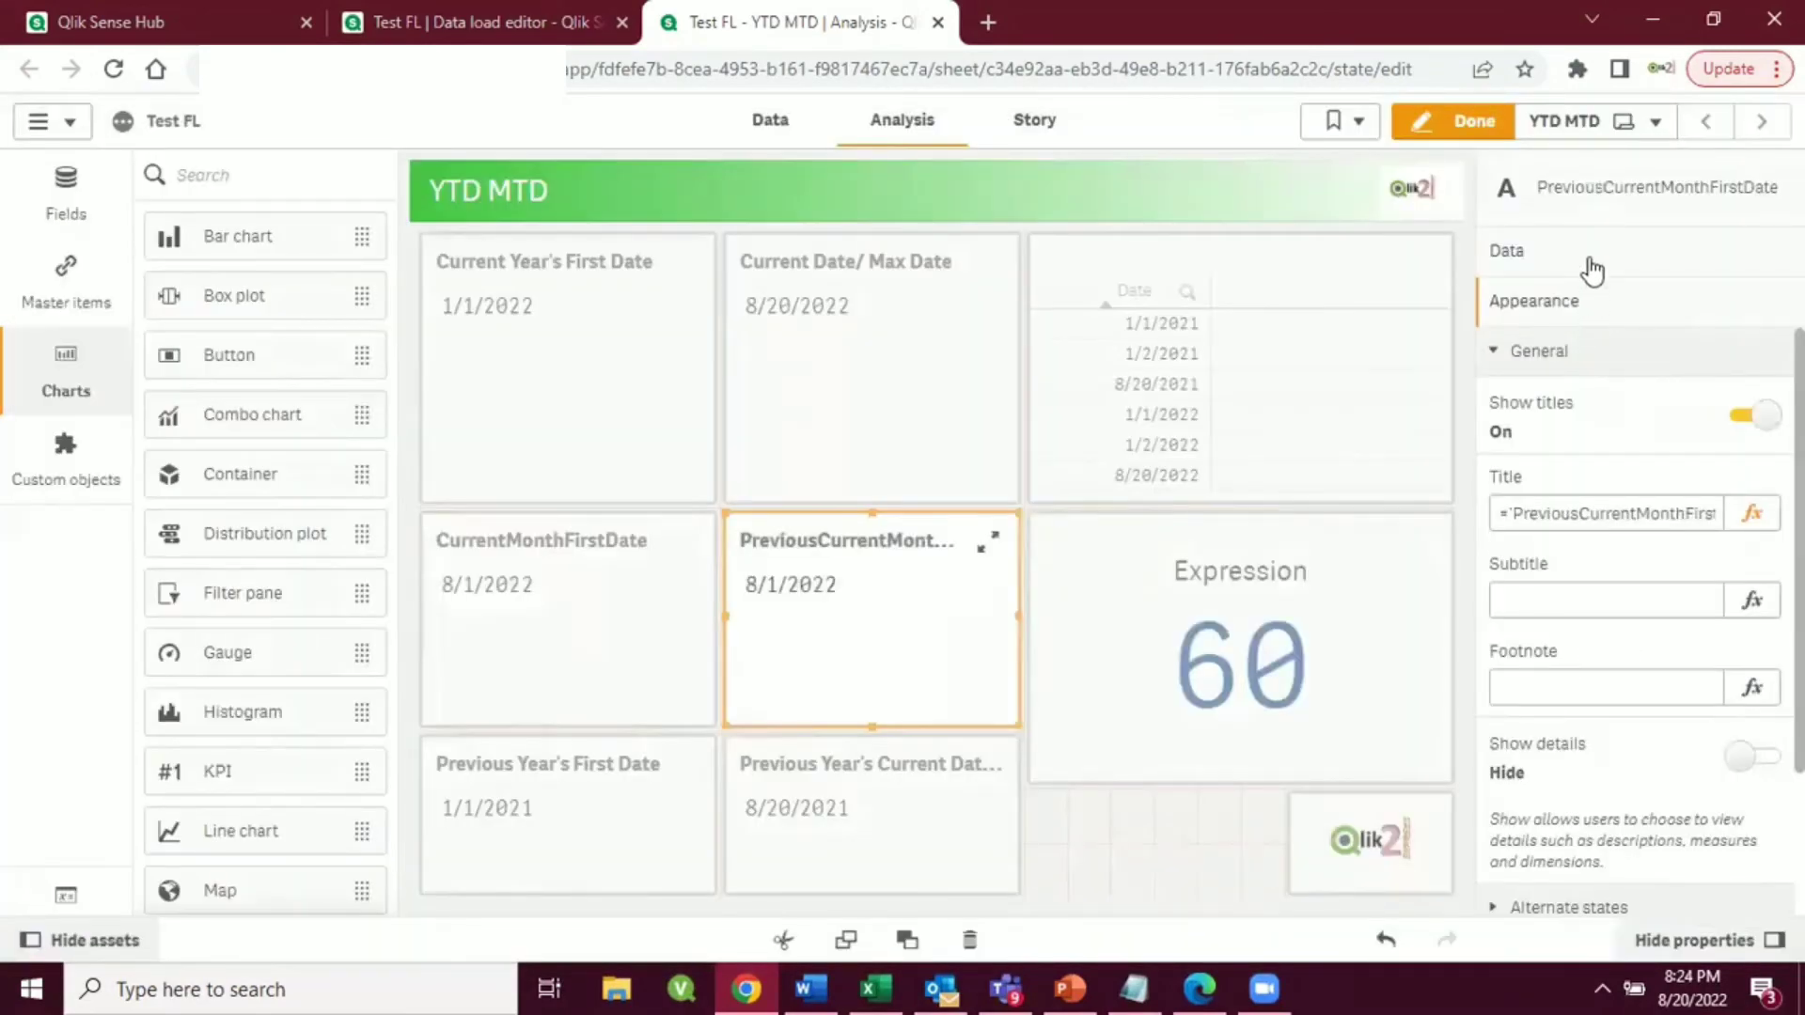
# - Change the PreviousCurrentMonthFirstDate object's measure expression to =MonthStart(addyears(max(Date),-1)) and apply it
pyautogui.click(1592, 265)
pyautogui.click(1740, 452)
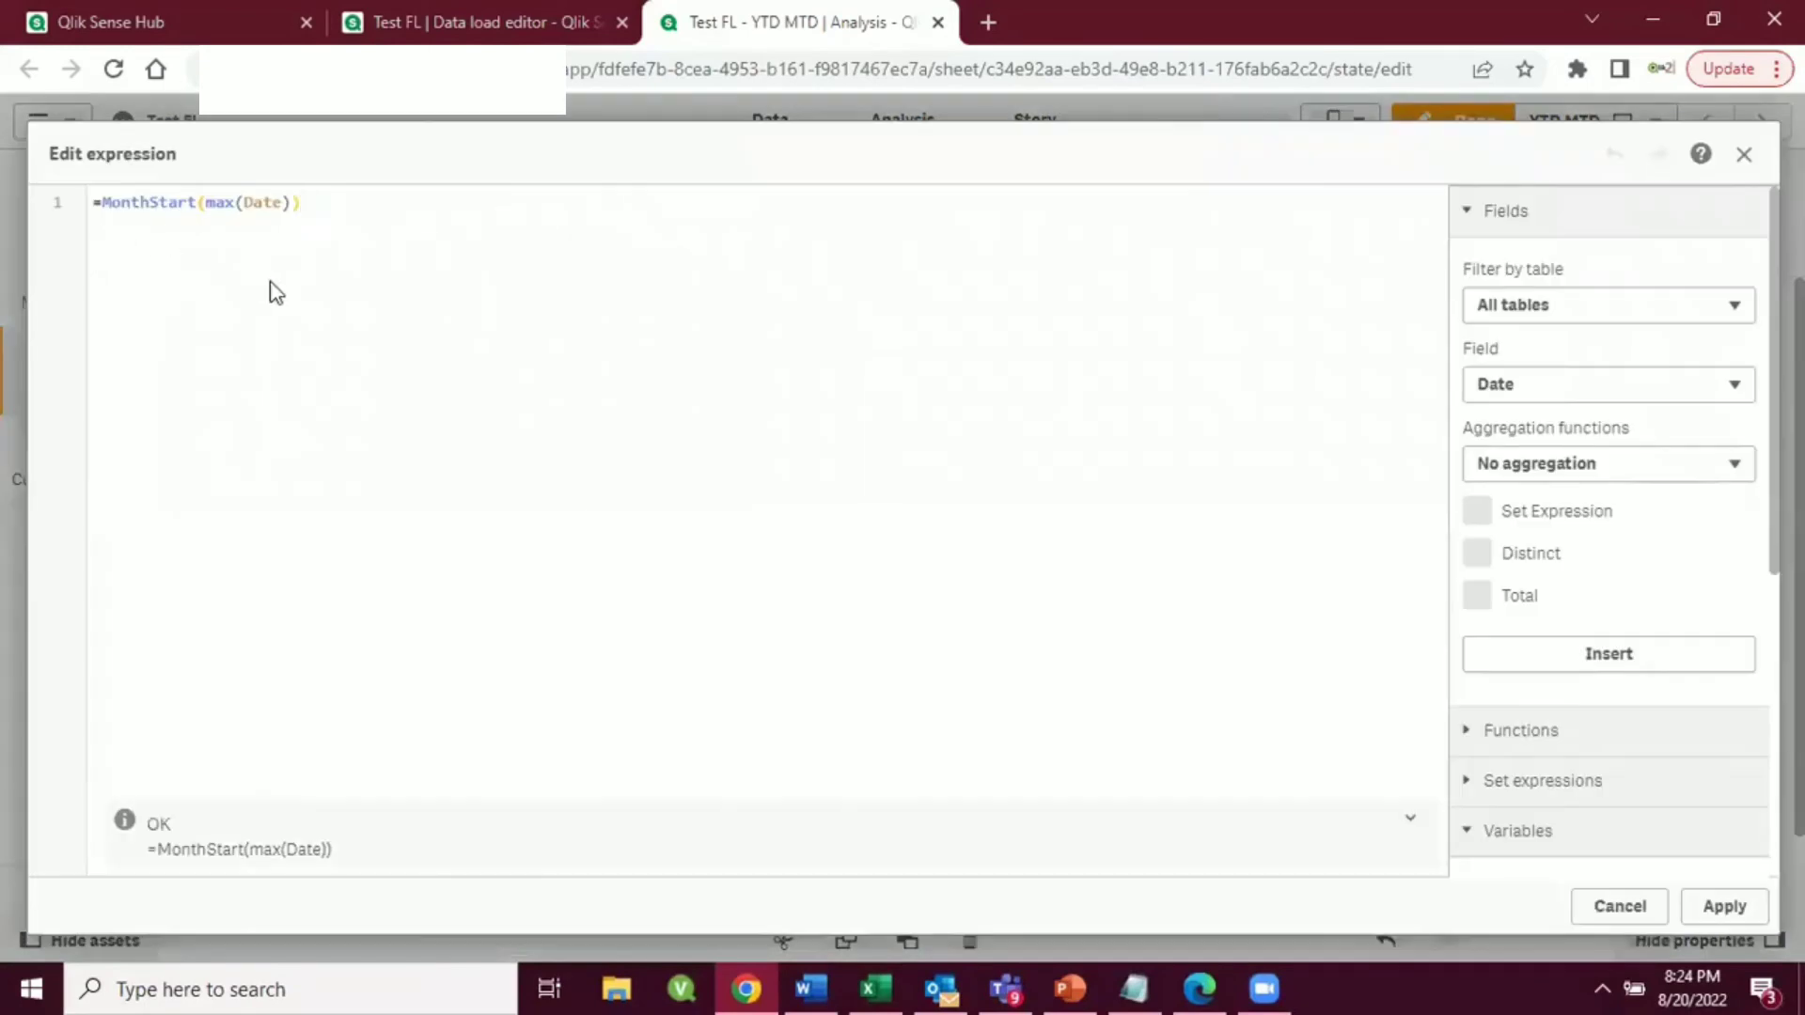
pyautogui.click(208, 203)
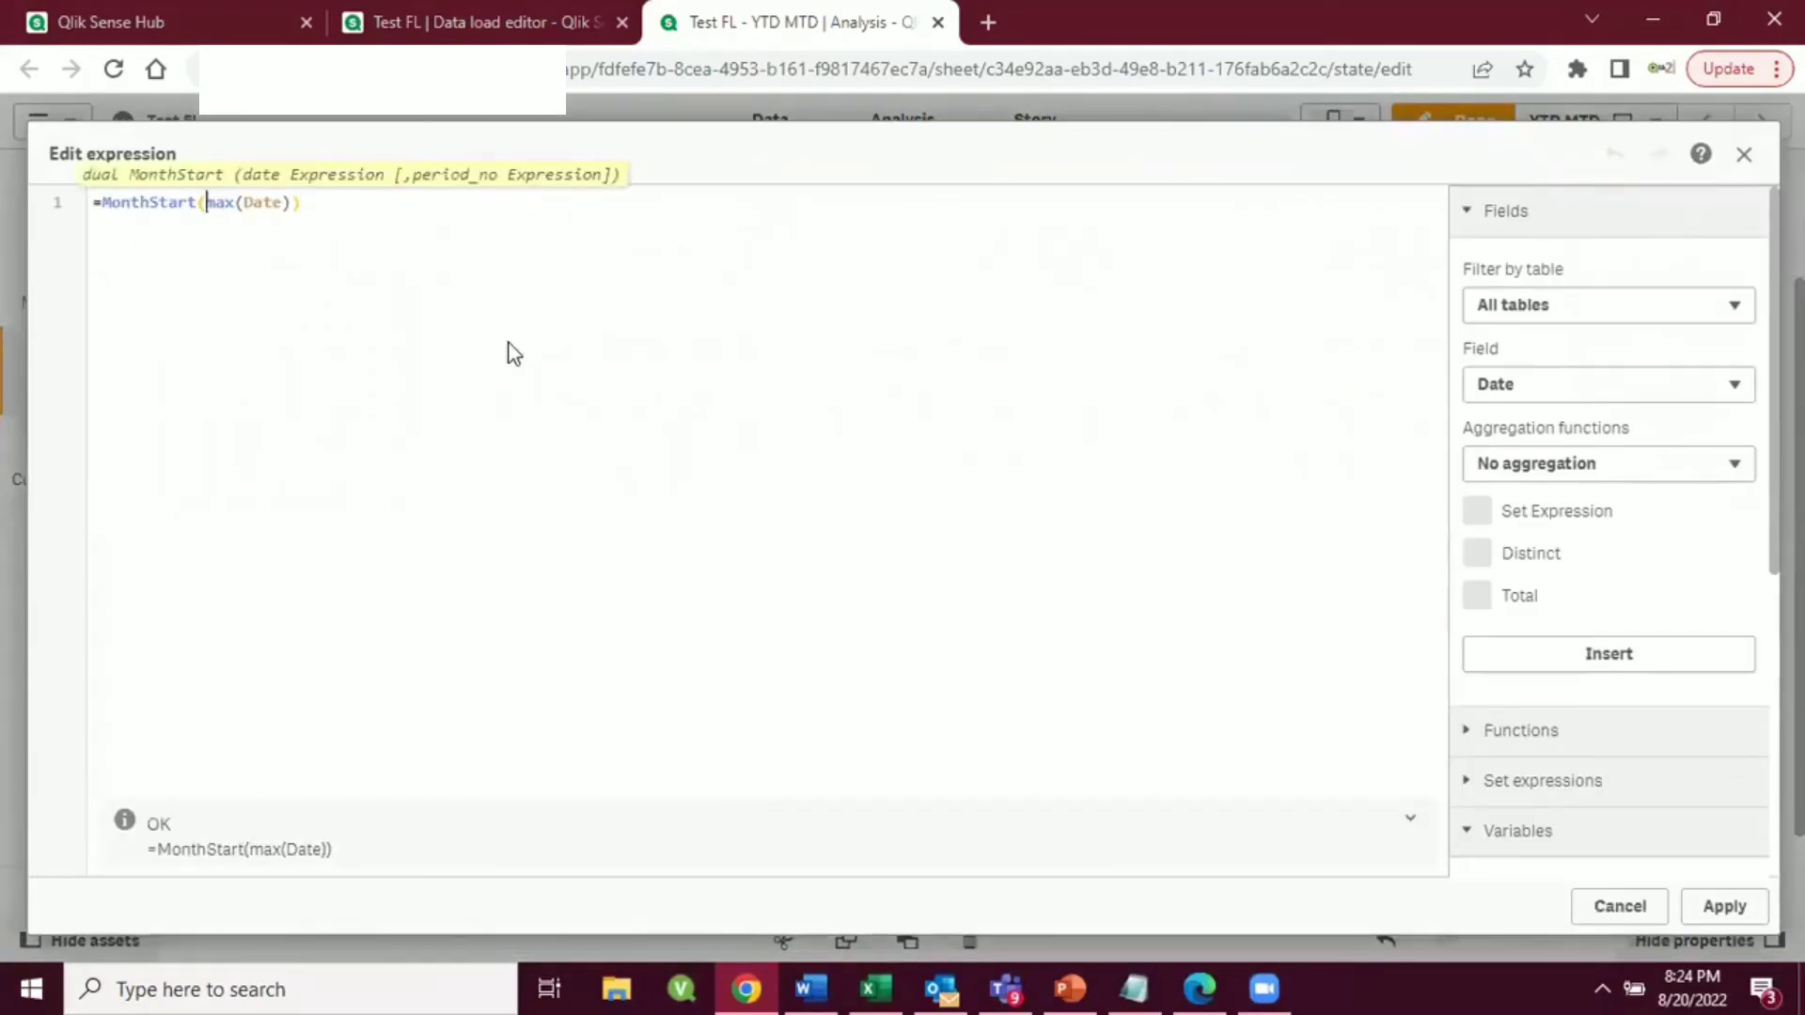
pyautogui.write('add')
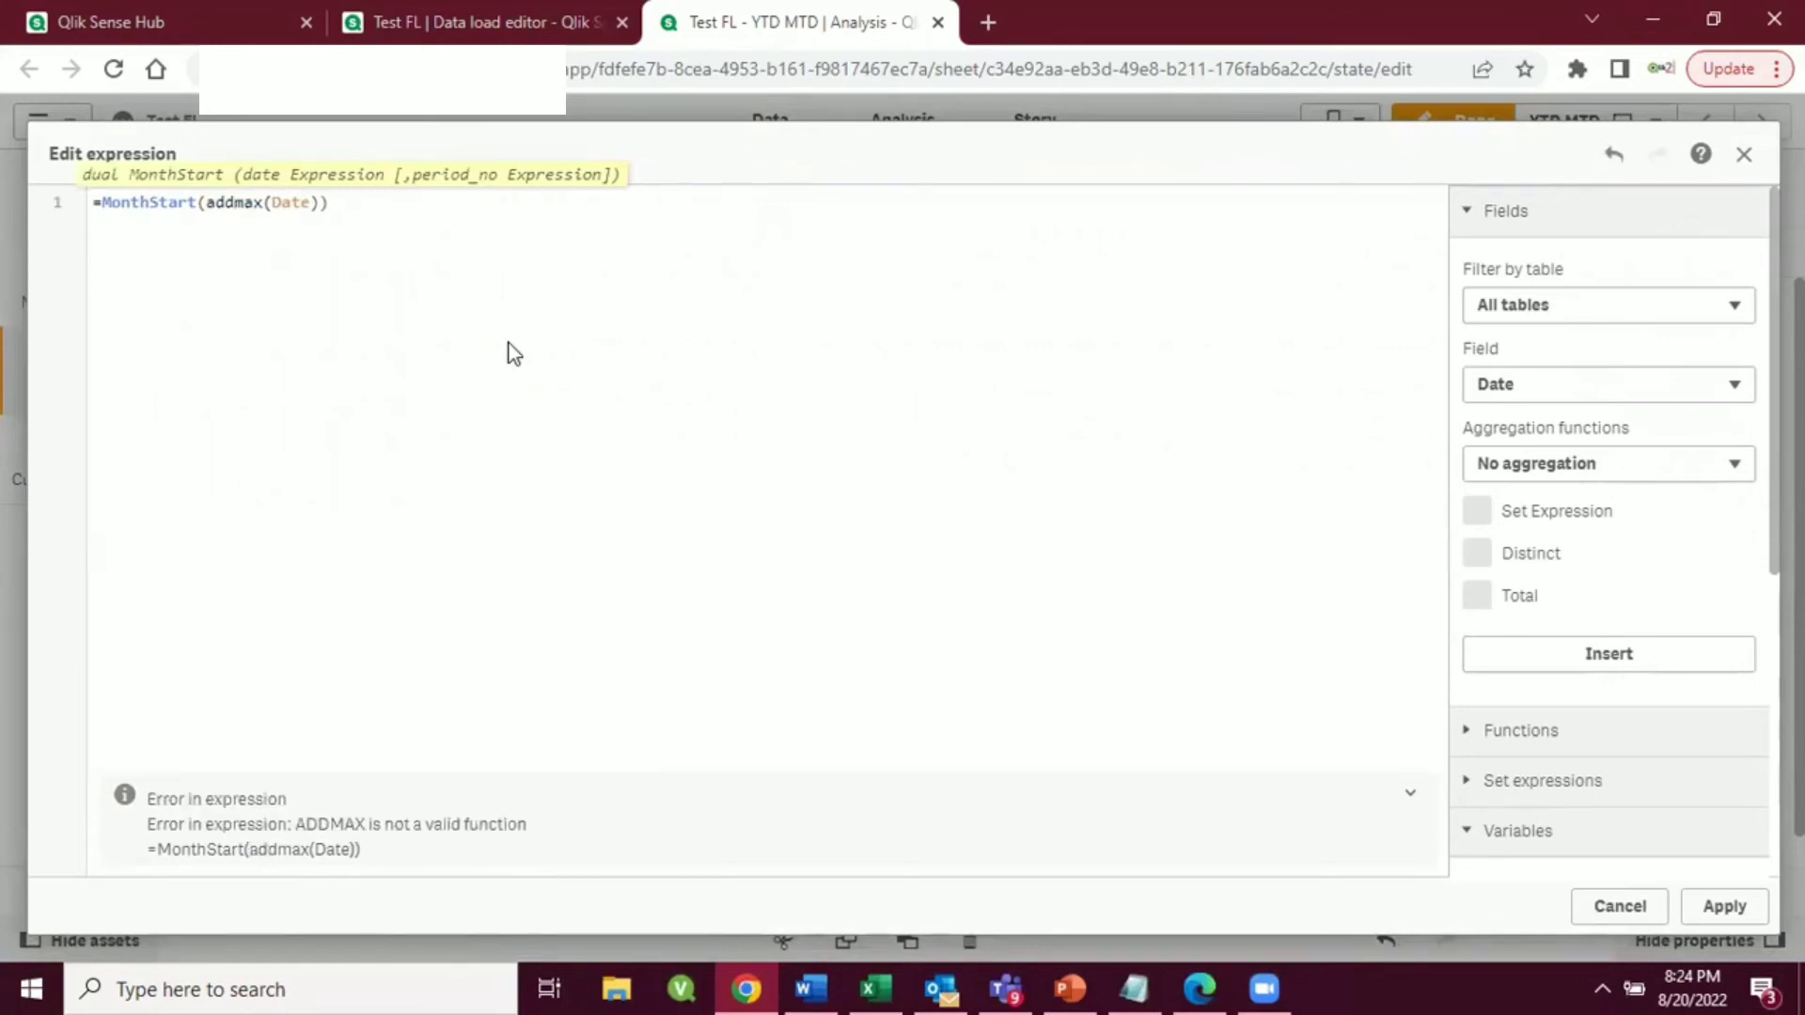
pyautogui.write('years')
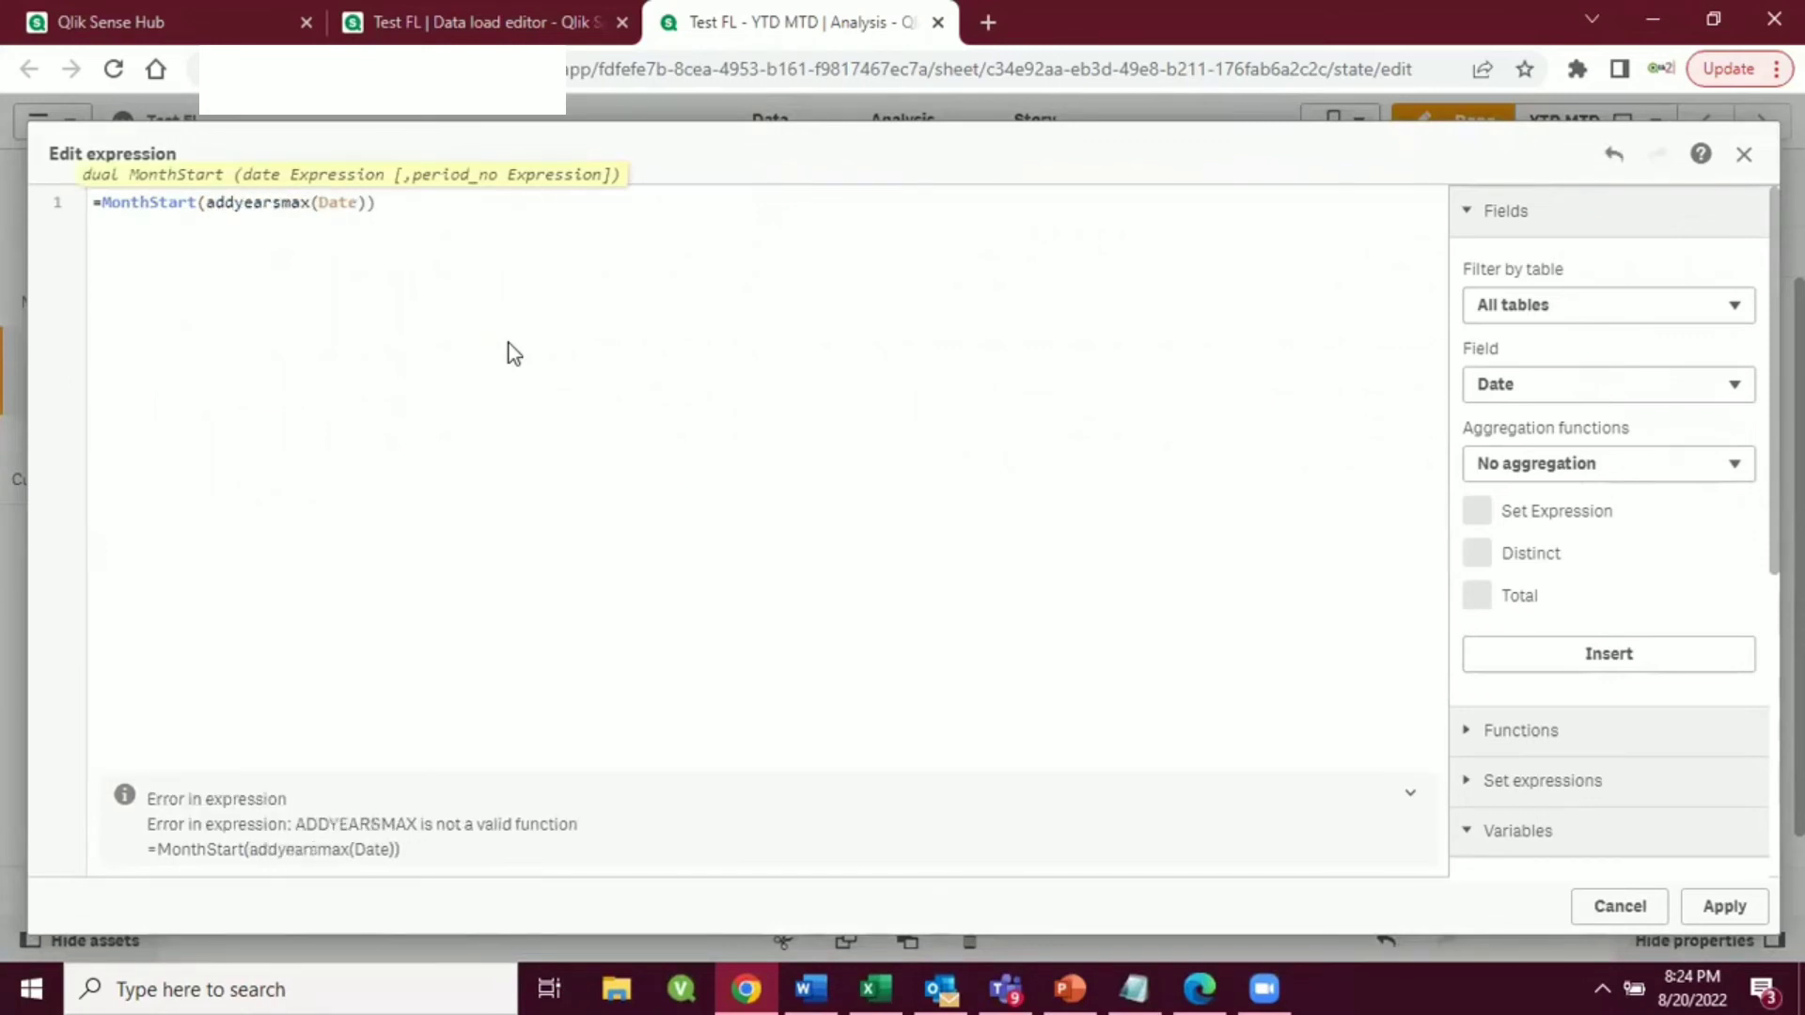
pyautogui.write('(Date')
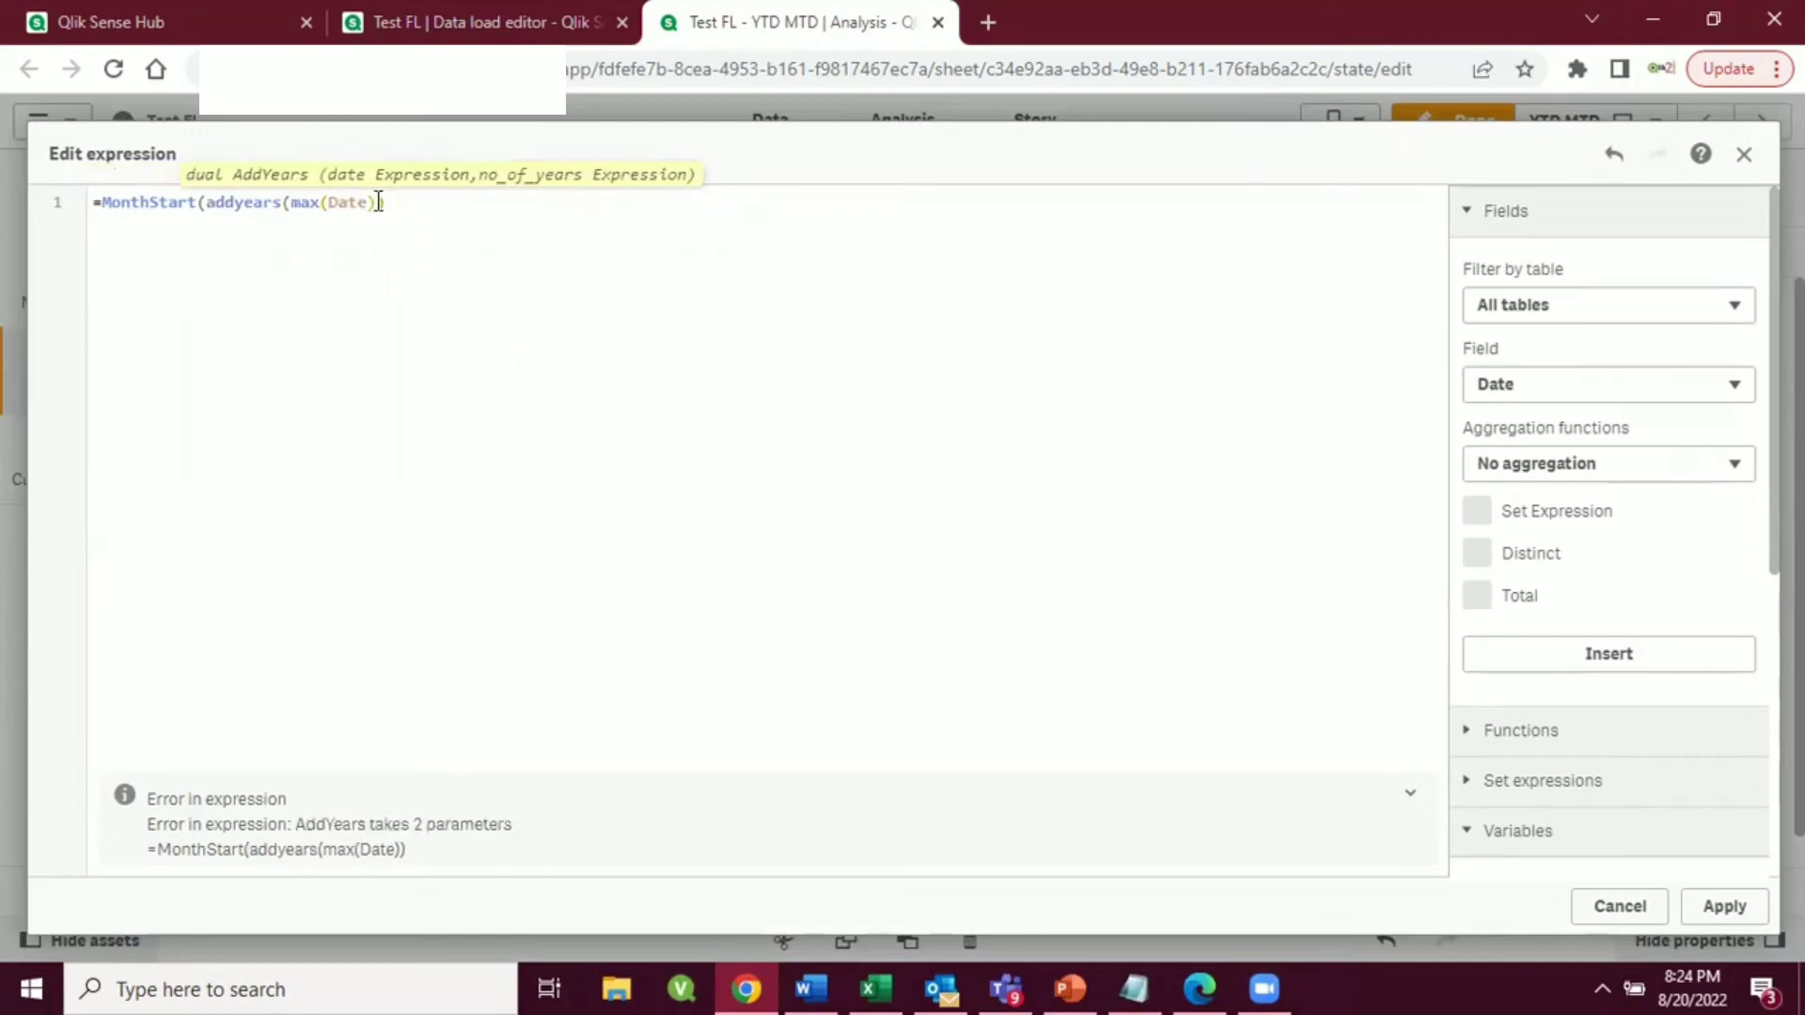
pyautogui.write(')')
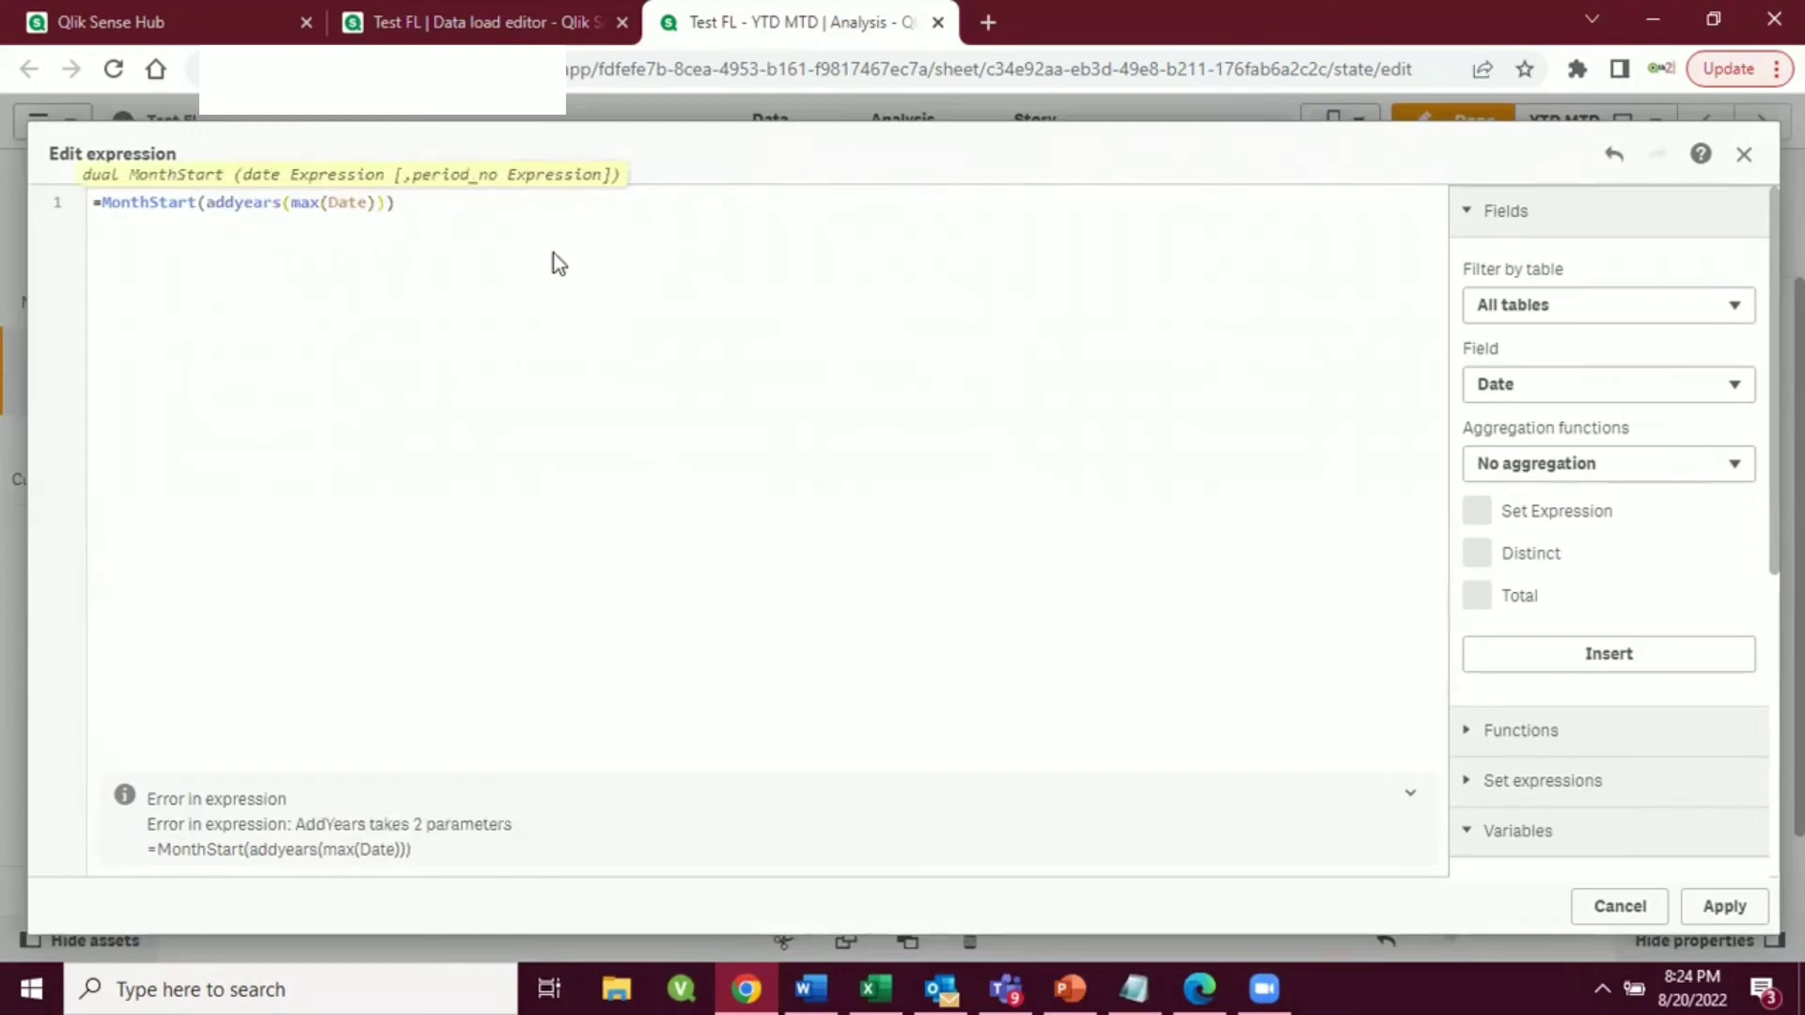
pyautogui.press('Left')
pyautogui.press('Left')
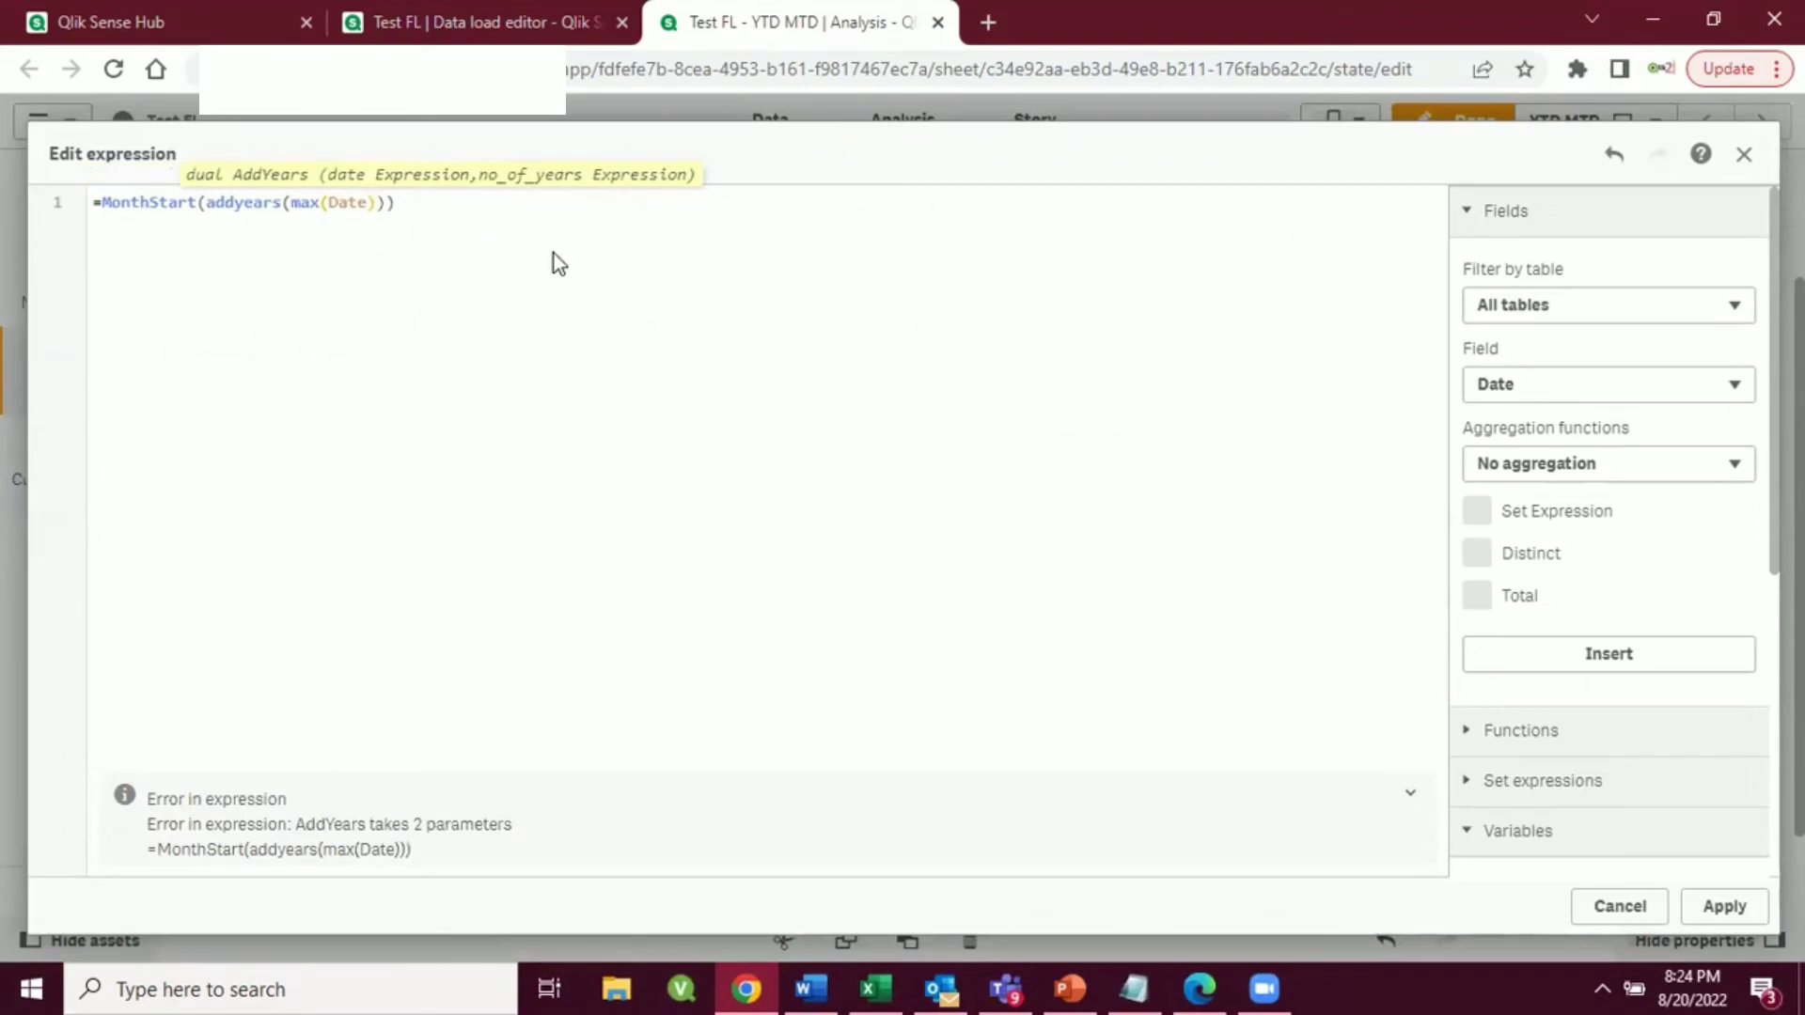
pyautogui.write(',-1')
pyautogui.click(1722, 909)
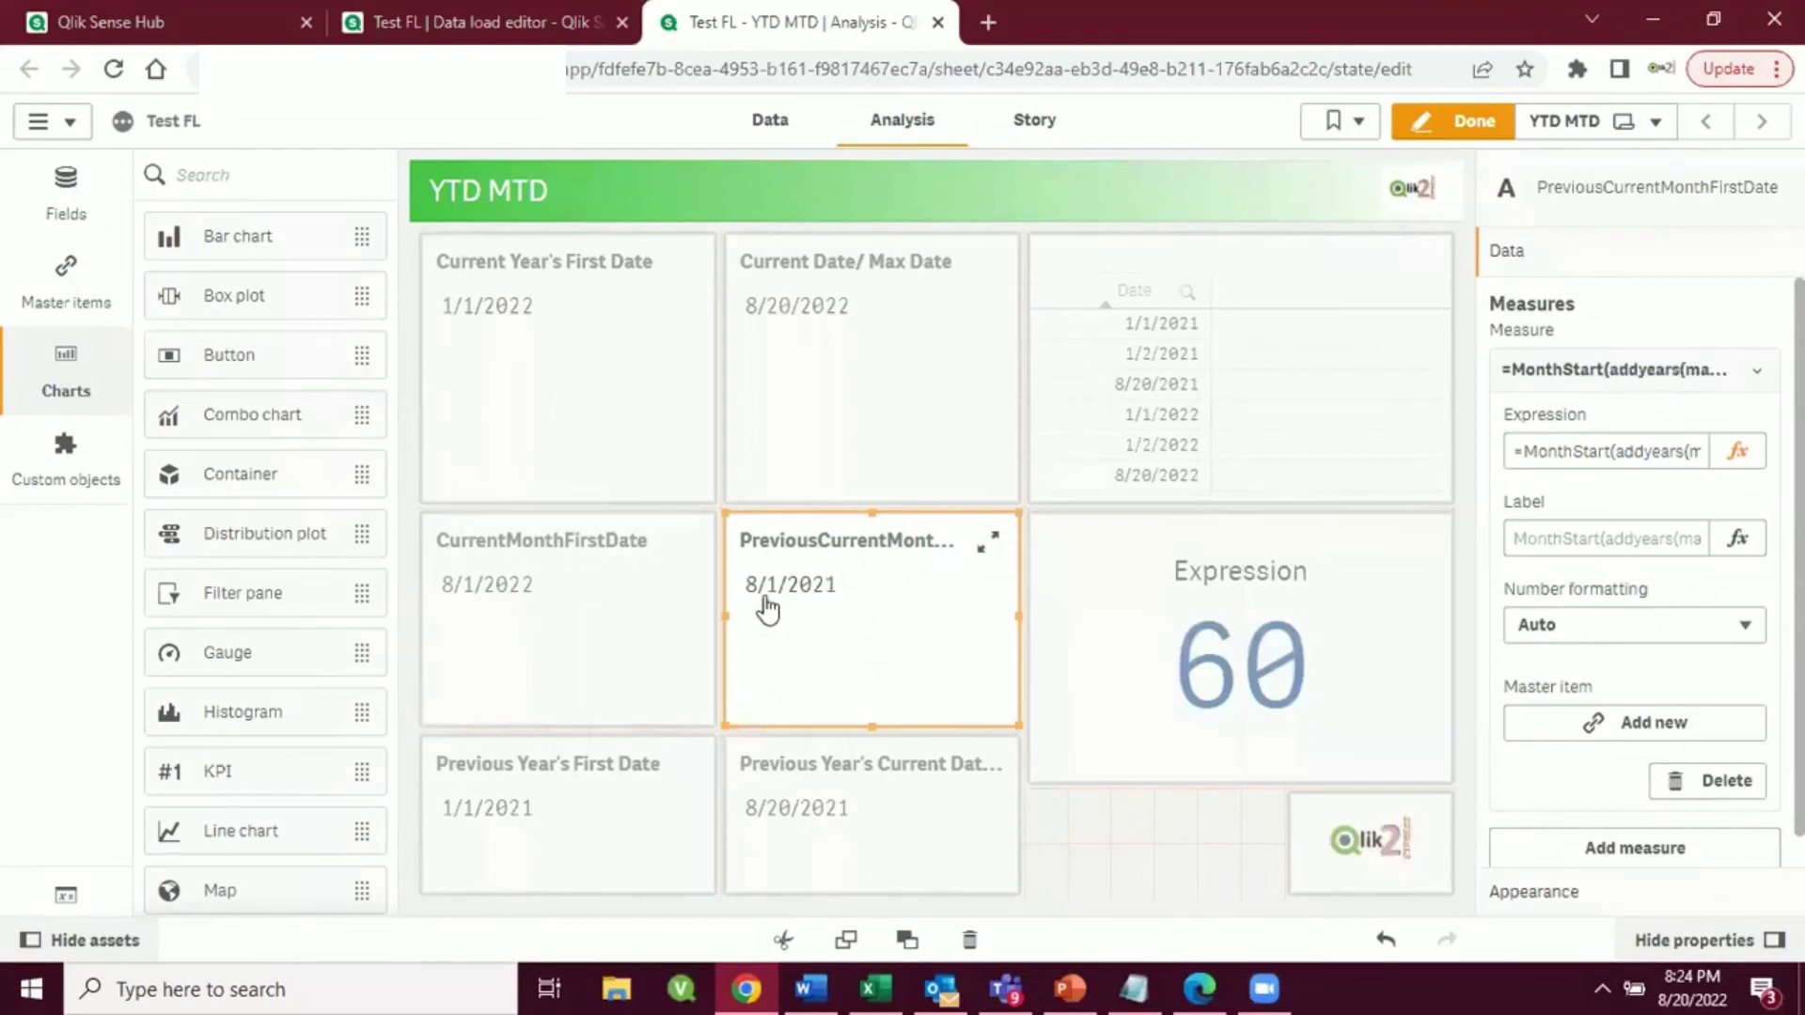
# - Copy the CurrentMonthFirstDate object's title text and create a variable named vCurrentMonthFirstDate, leaving its definition empty
pyautogui.click(648, 616)
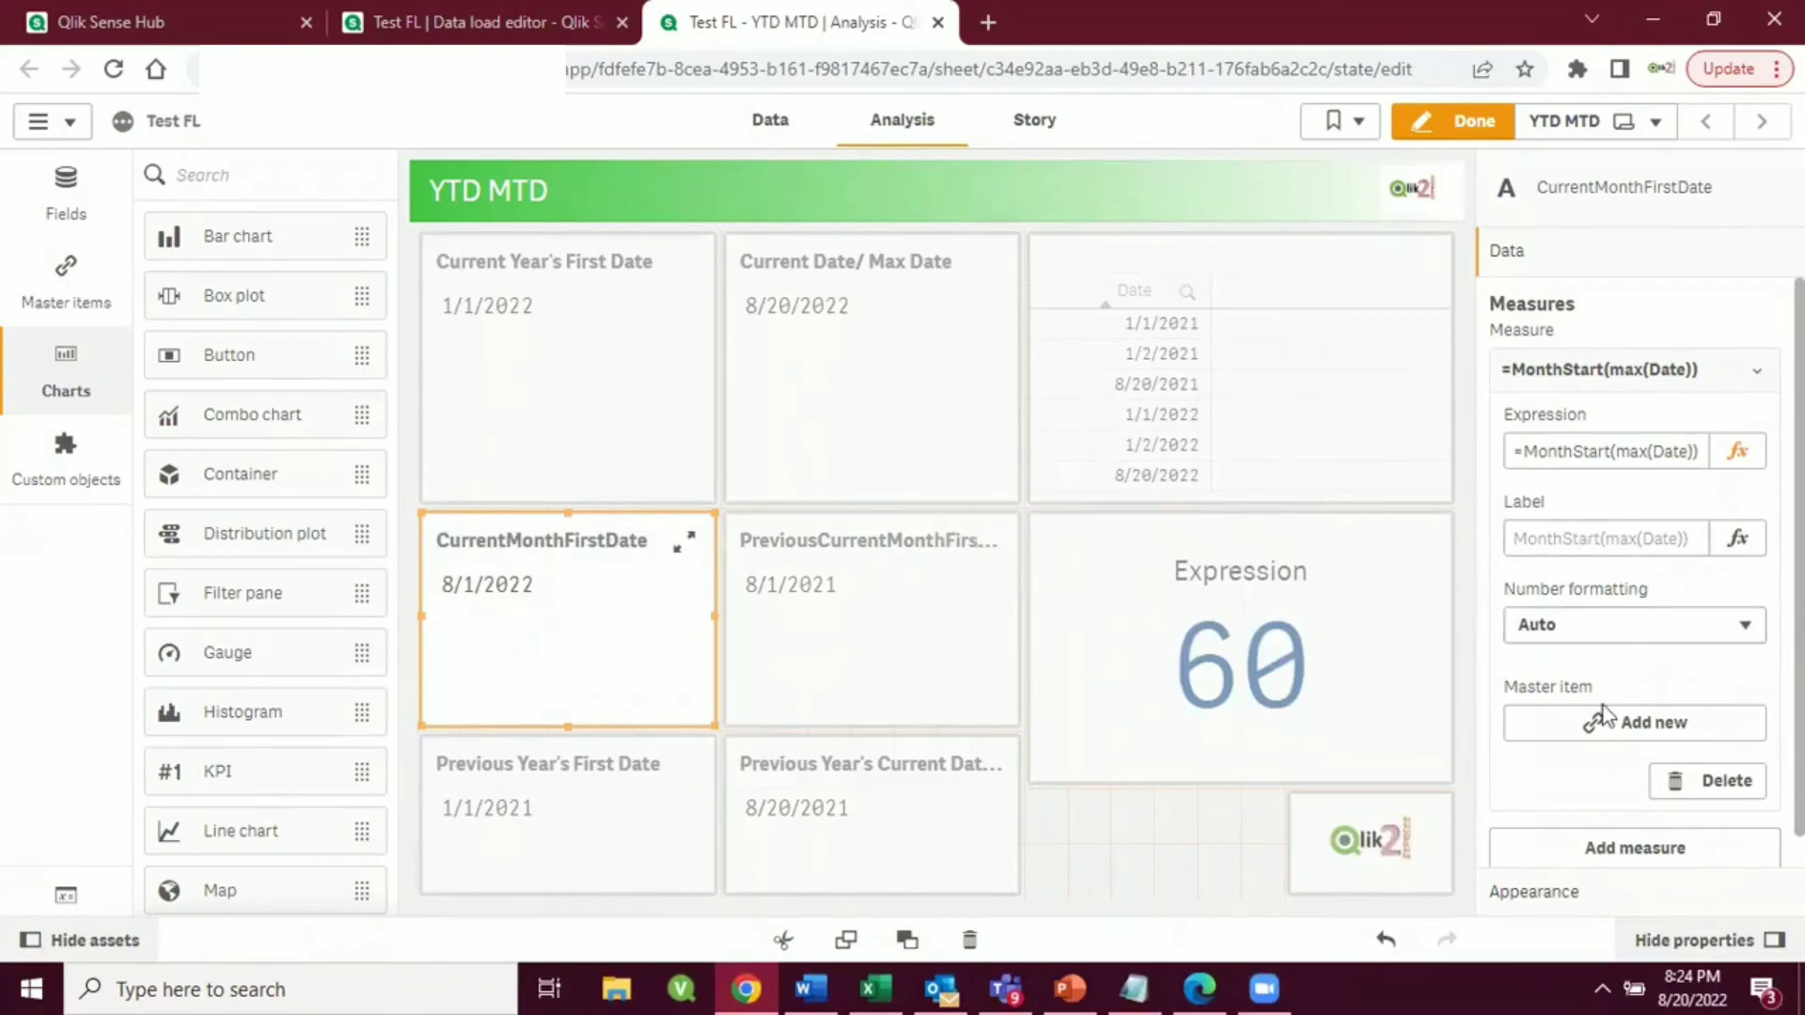
pyautogui.click(1579, 897)
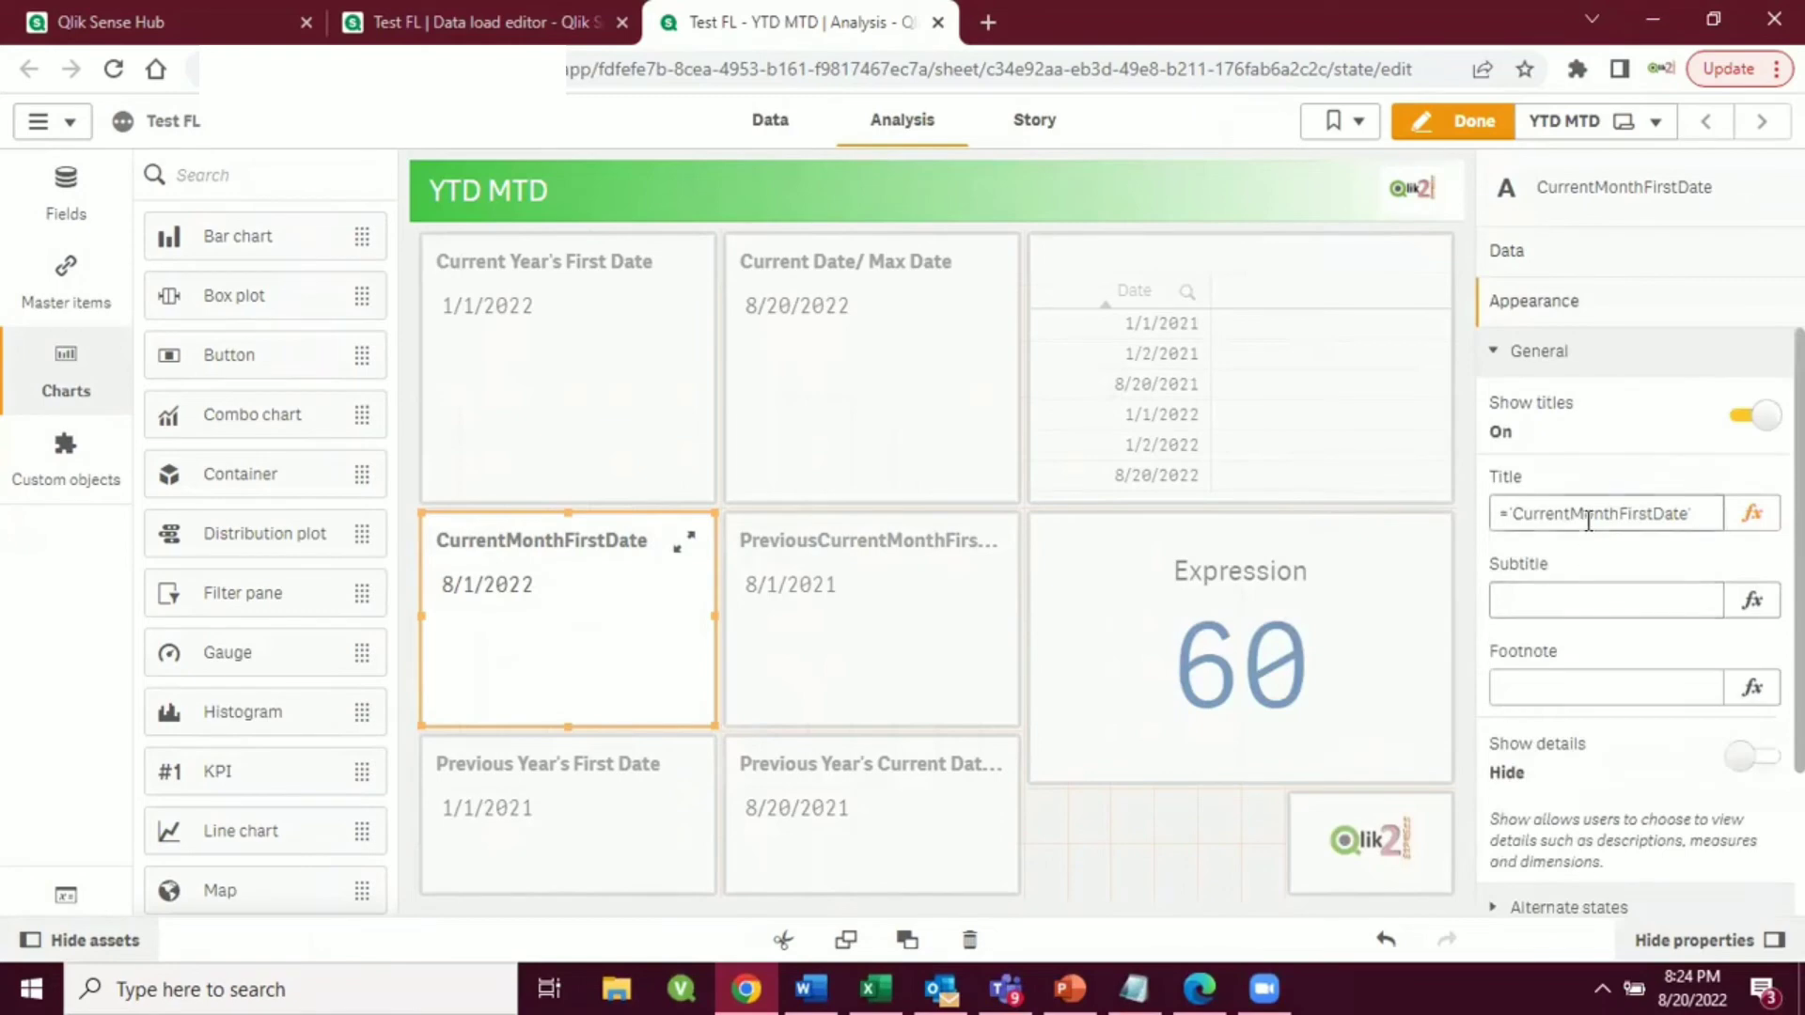
pyautogui.doubleClick(1588, 517)
pyautogui.hotkey('ctrl', 'c')
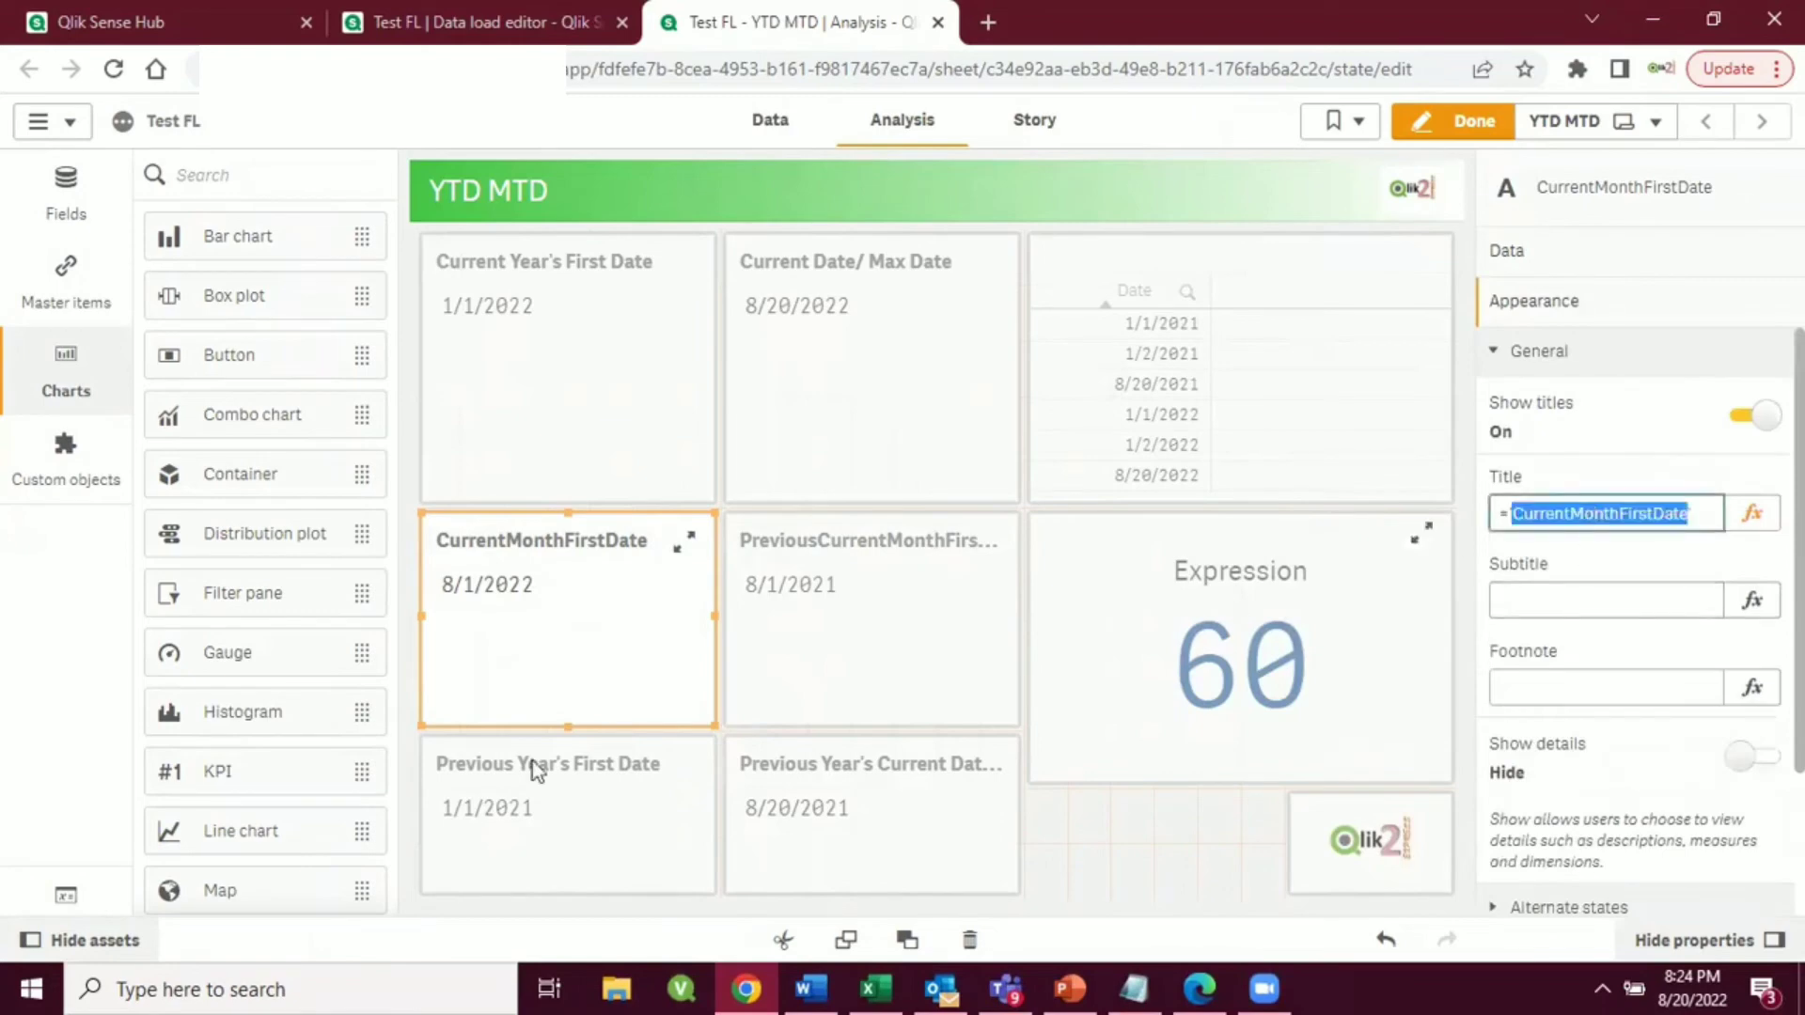
pyautogui.click(66, 894)
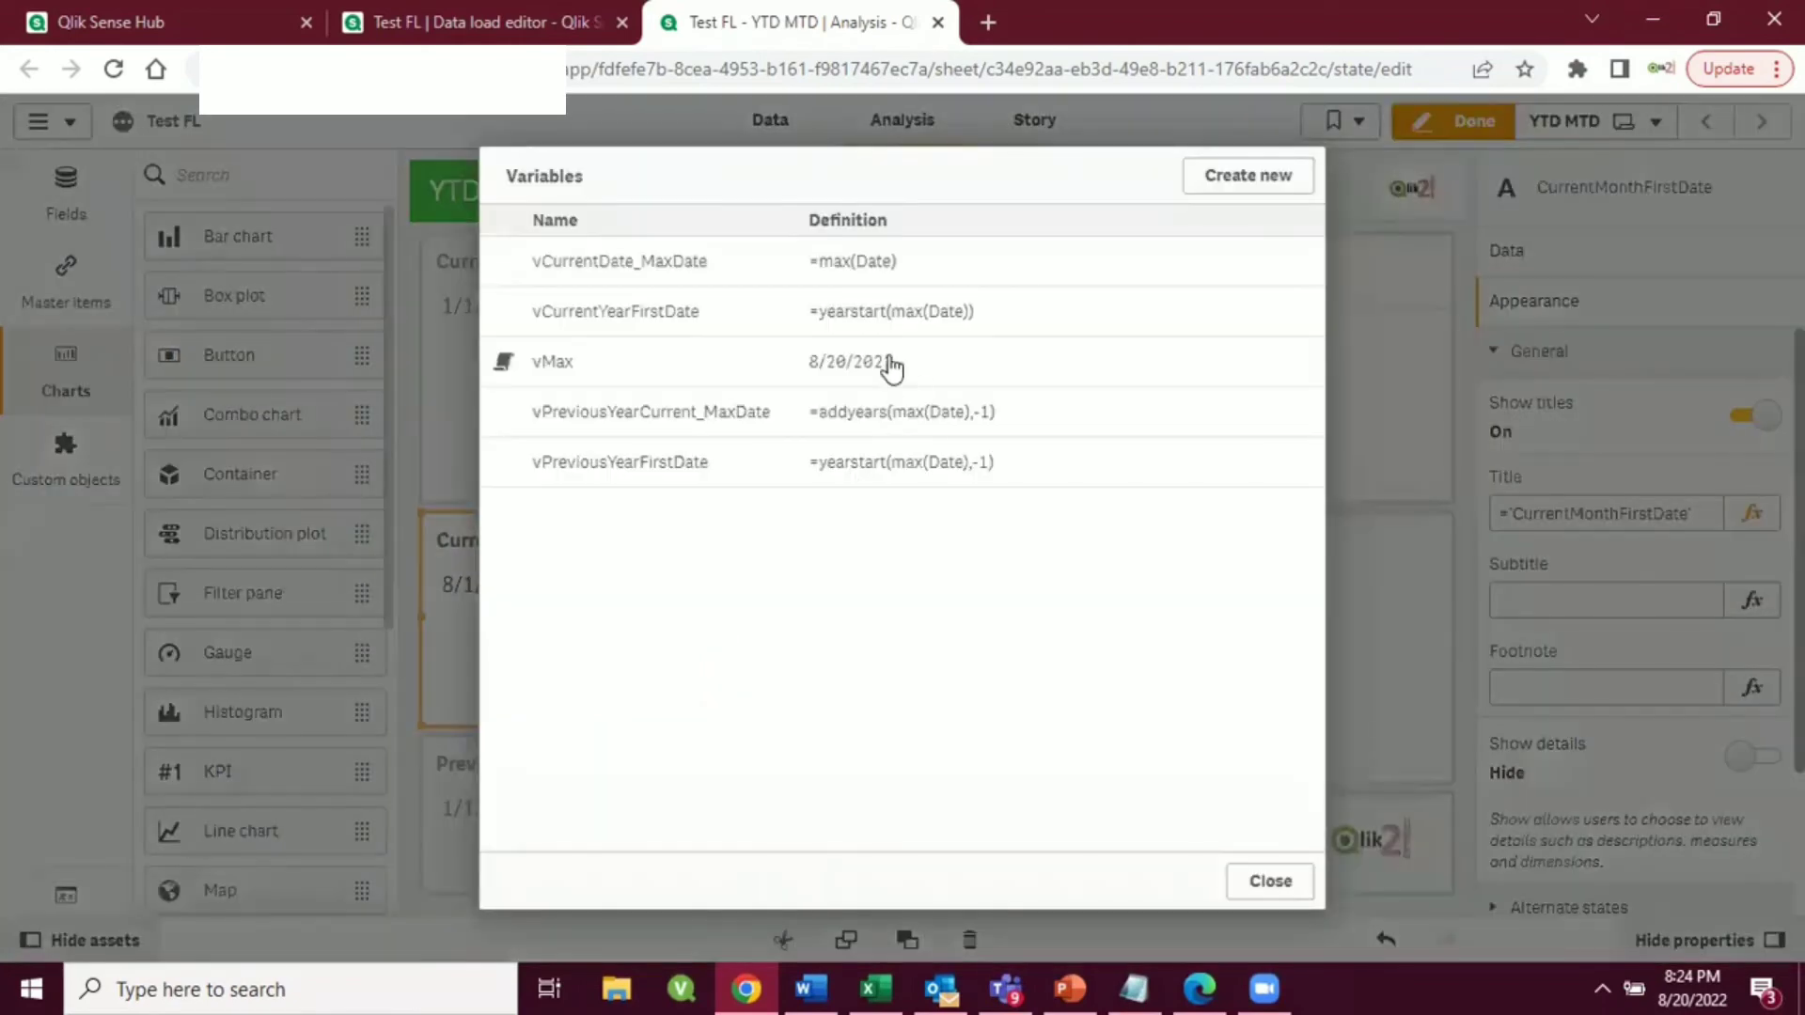
pyautogui.click(1248, 179)
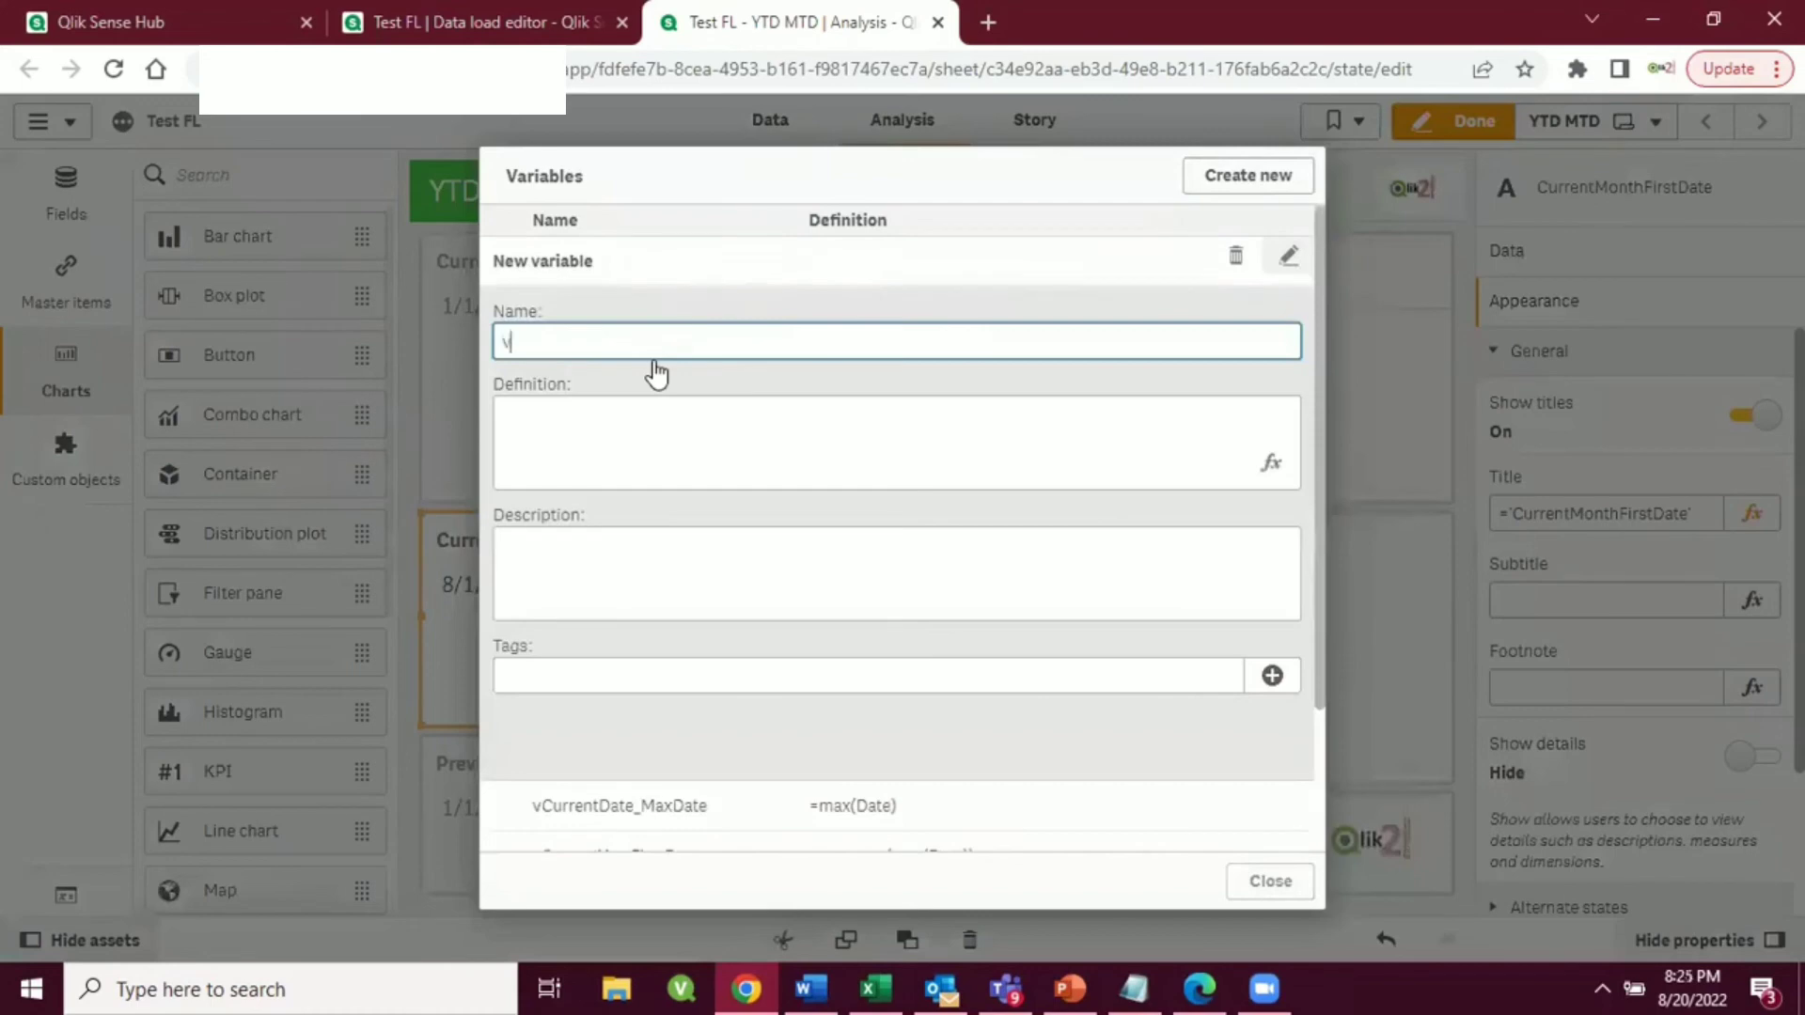
pyautogui.write('v')
pyautogui.hotkey('ctrl', 'v')
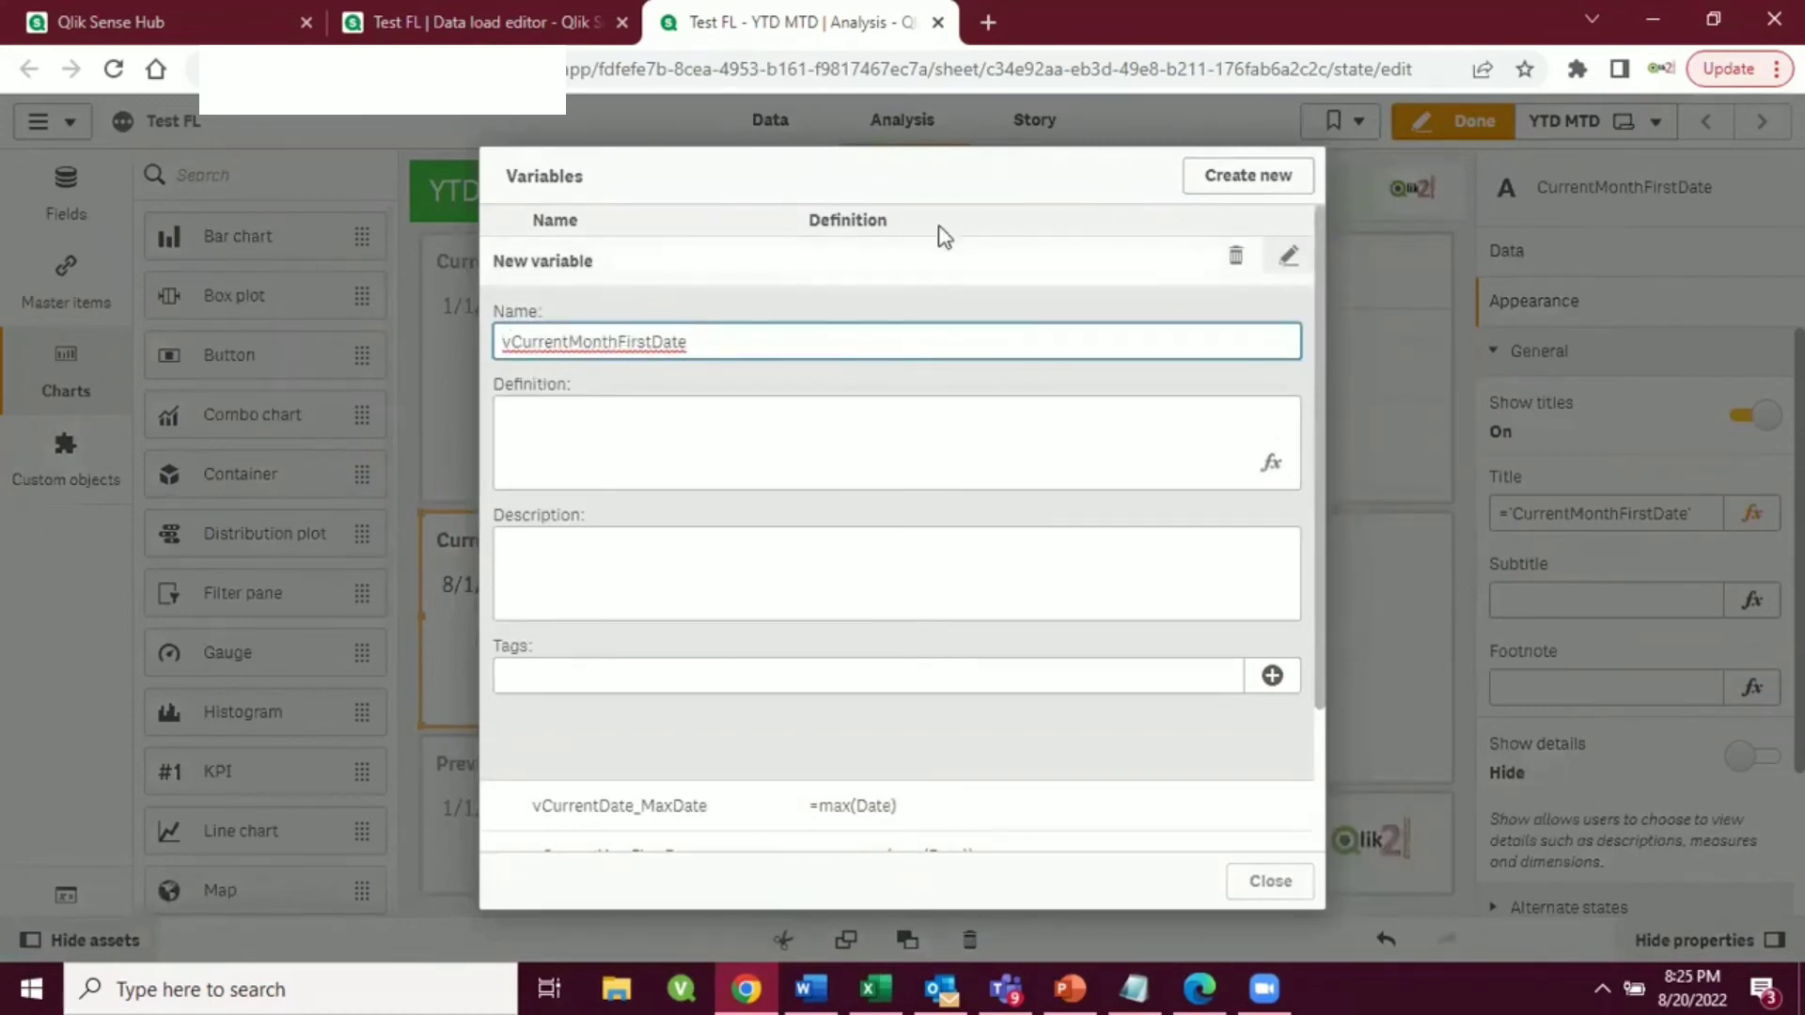
pyautogui.click(980, 171)
pyautogui.click(1270, 881)
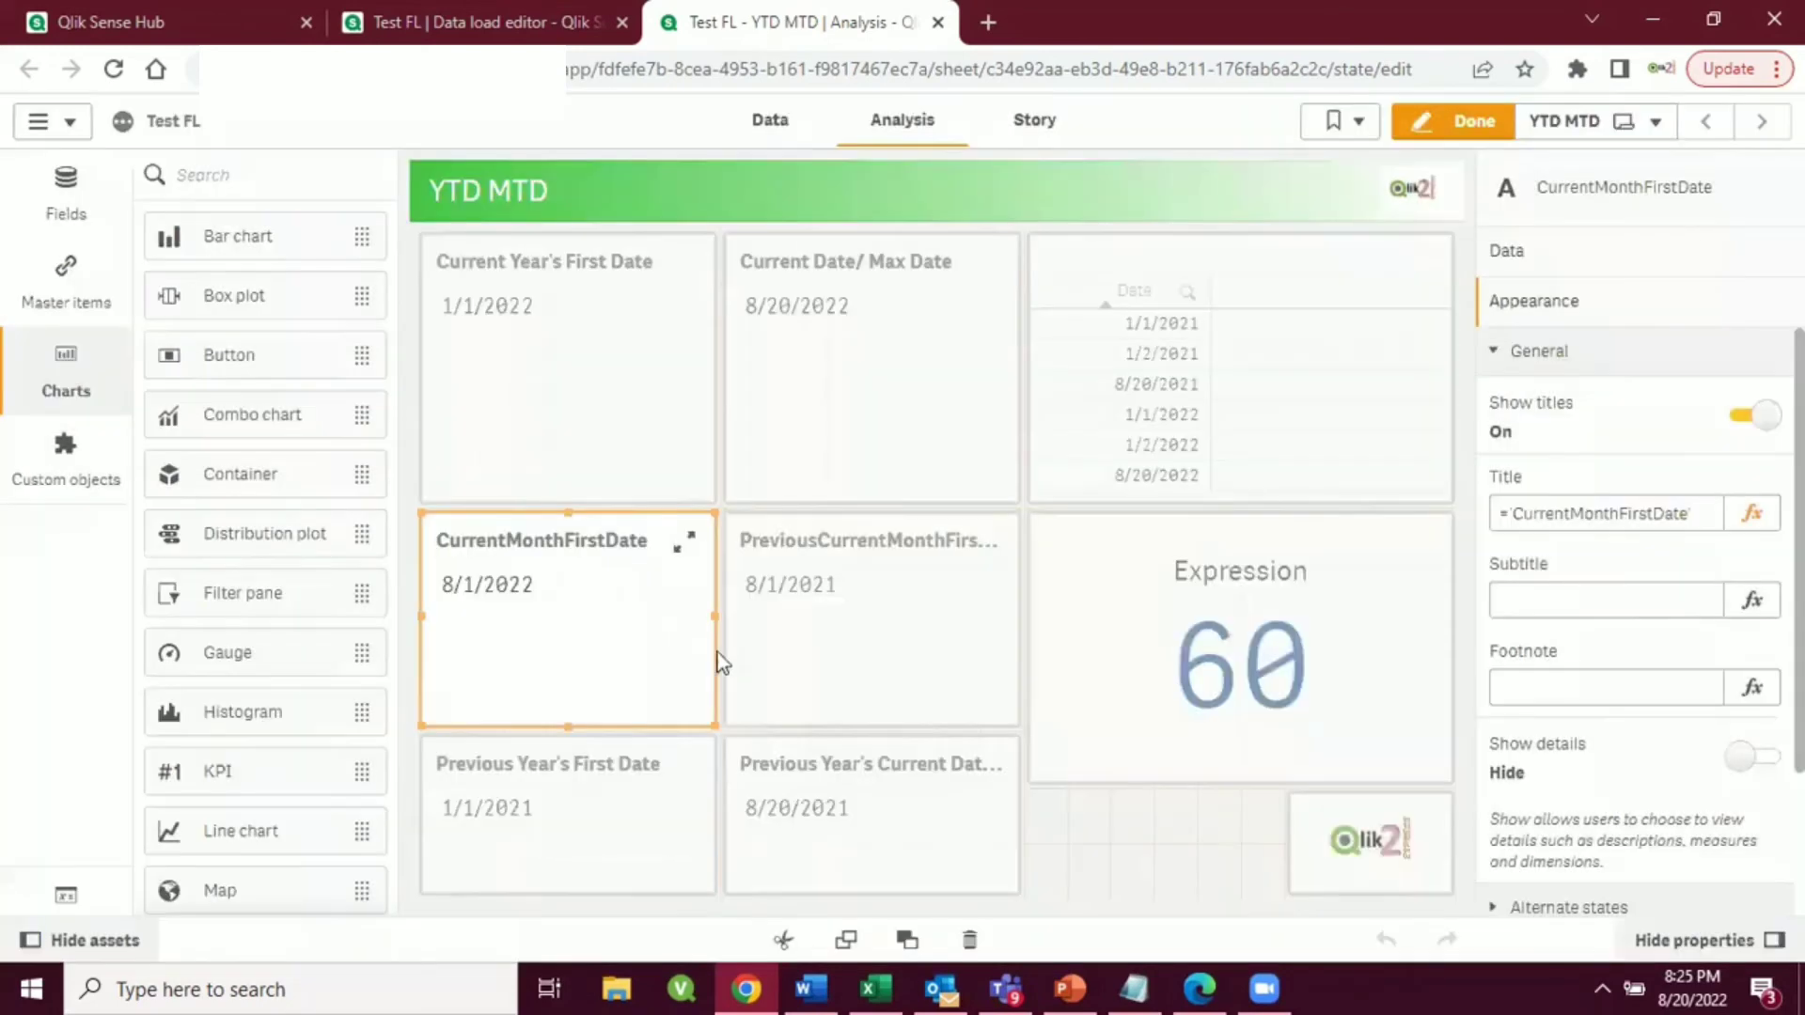
# - Copy the CurrentMonthFirstDate object's measure expression =MonthStart(max(Date)) into the definition of the vCurrentMonthFirstDate variable
pyautogui.click(716, 652)
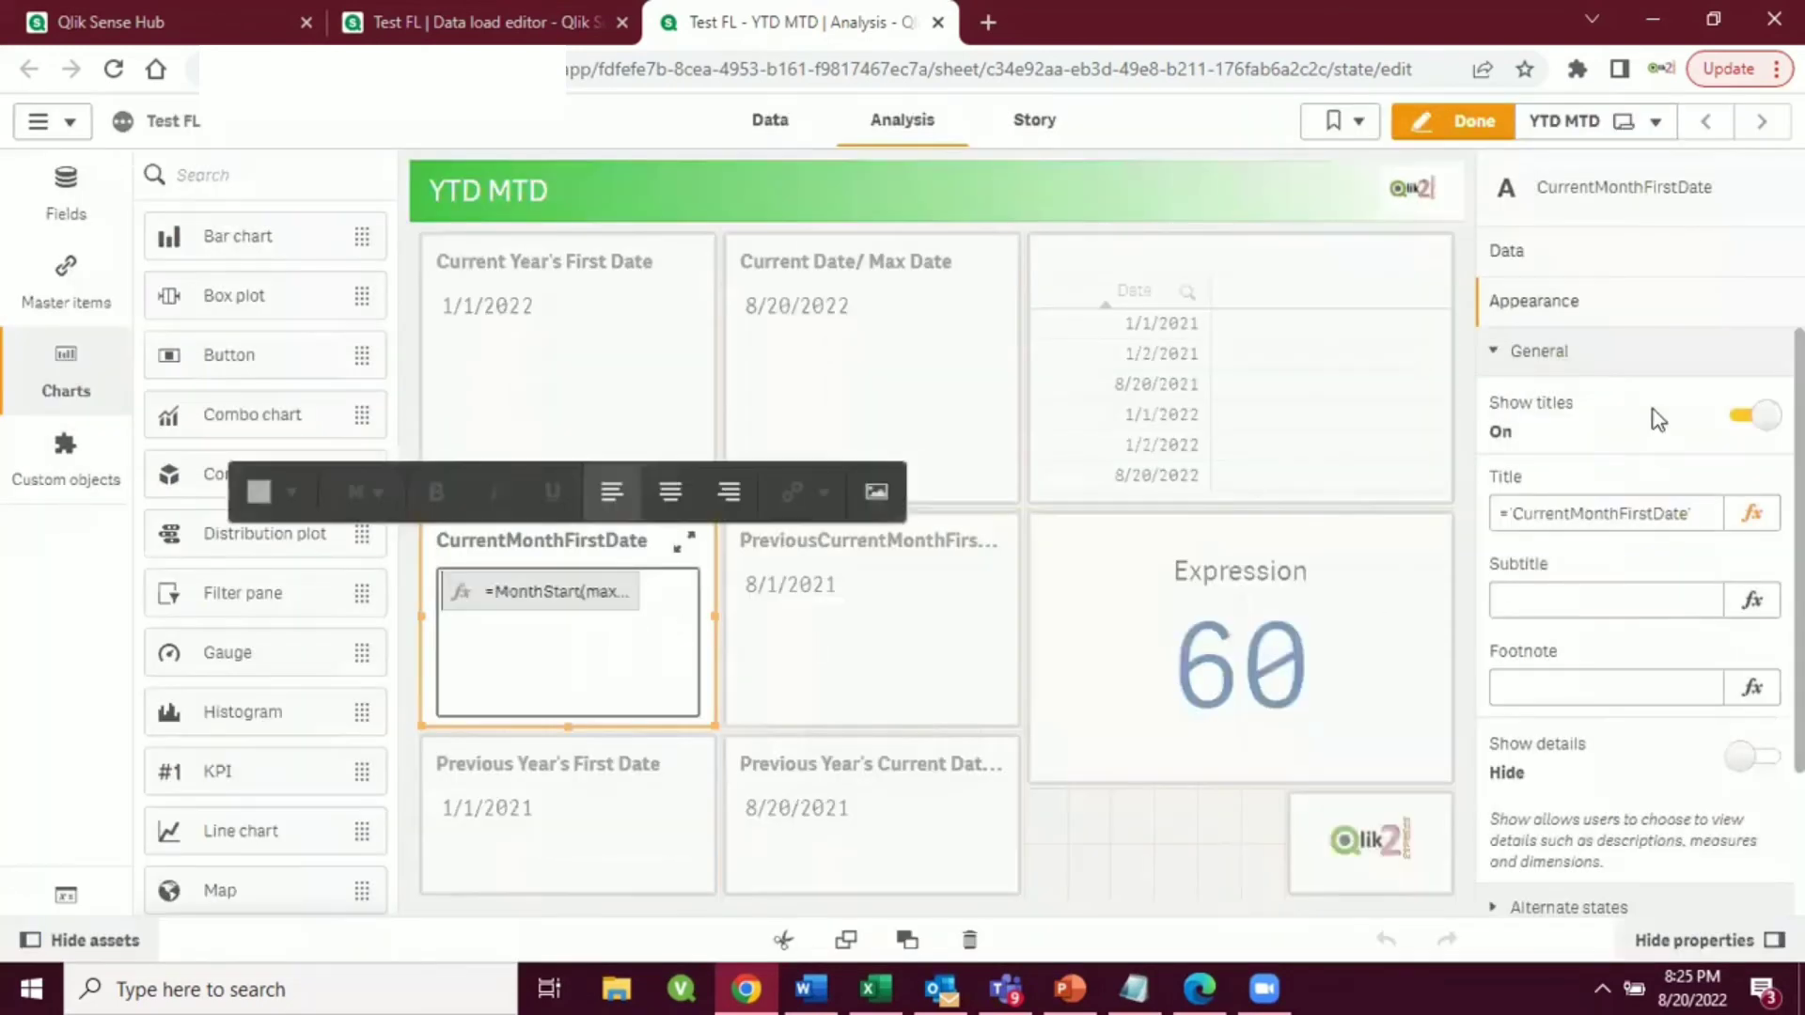
pyautogui.click(1541, 256)
pyautogui.tripleClick(1591, 453)
pyautogui.hotkey('ctrl', 'c')
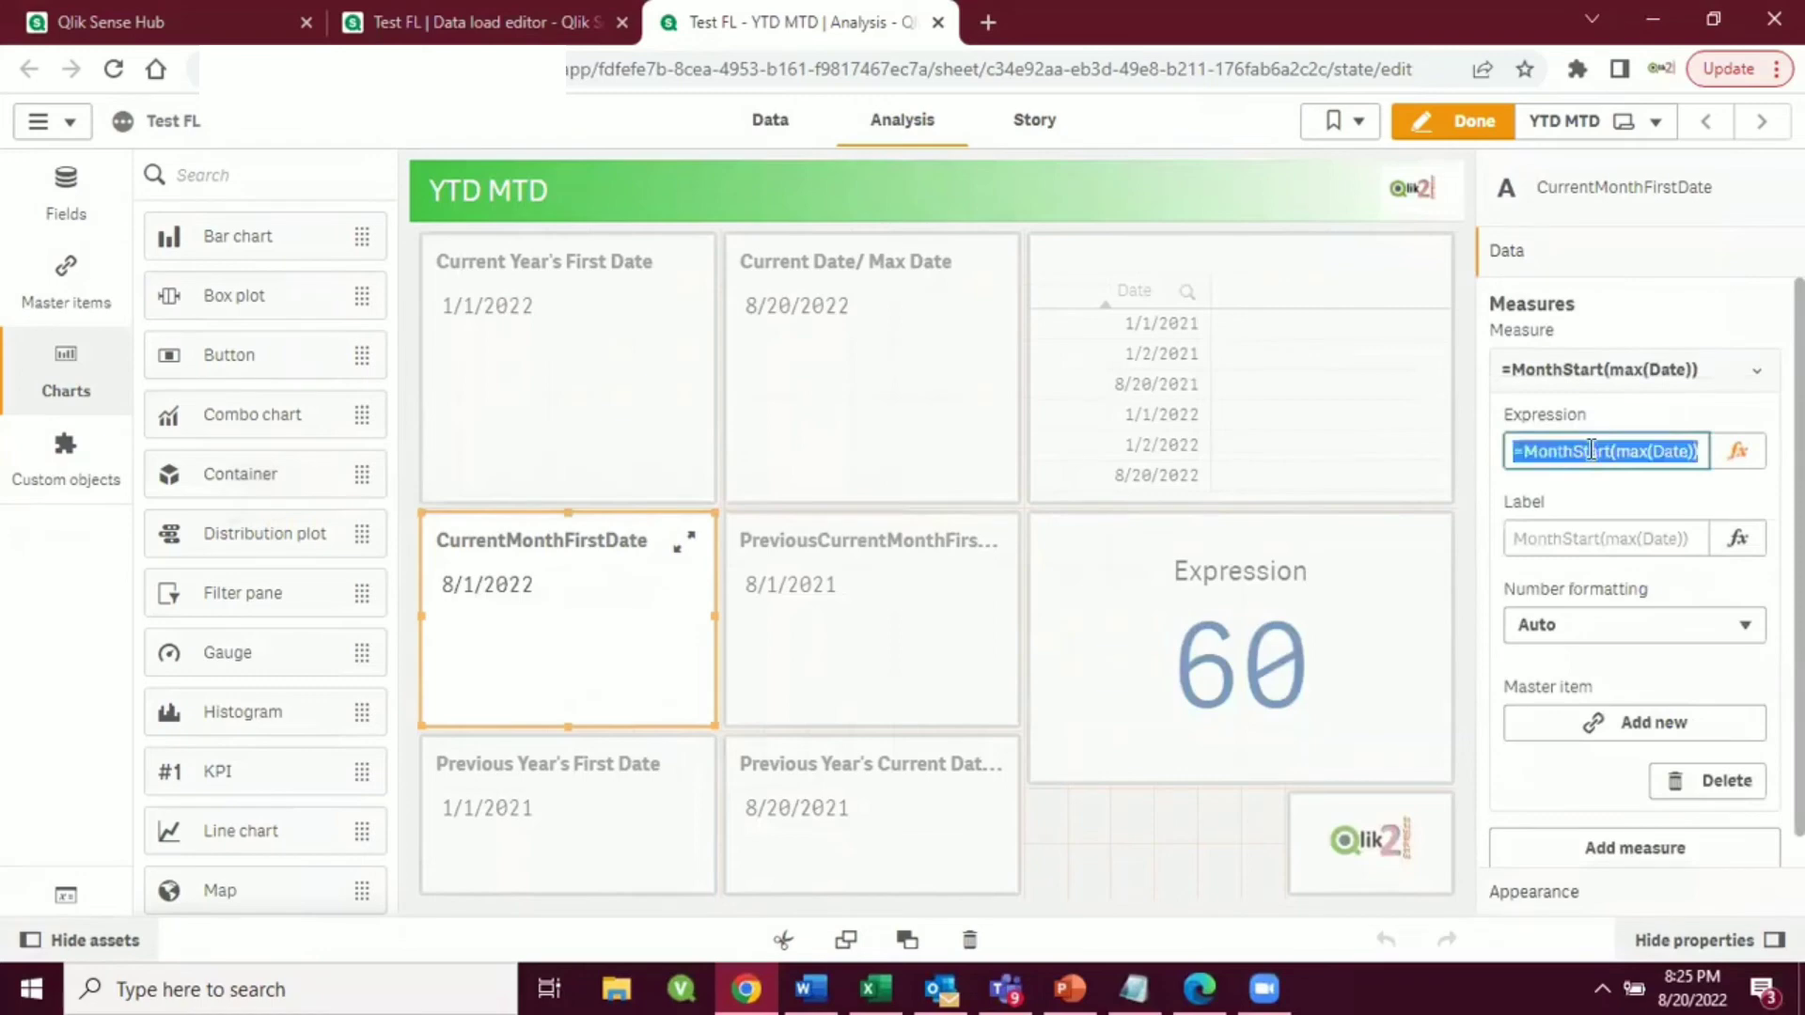
pyautogui.click(58, 895)
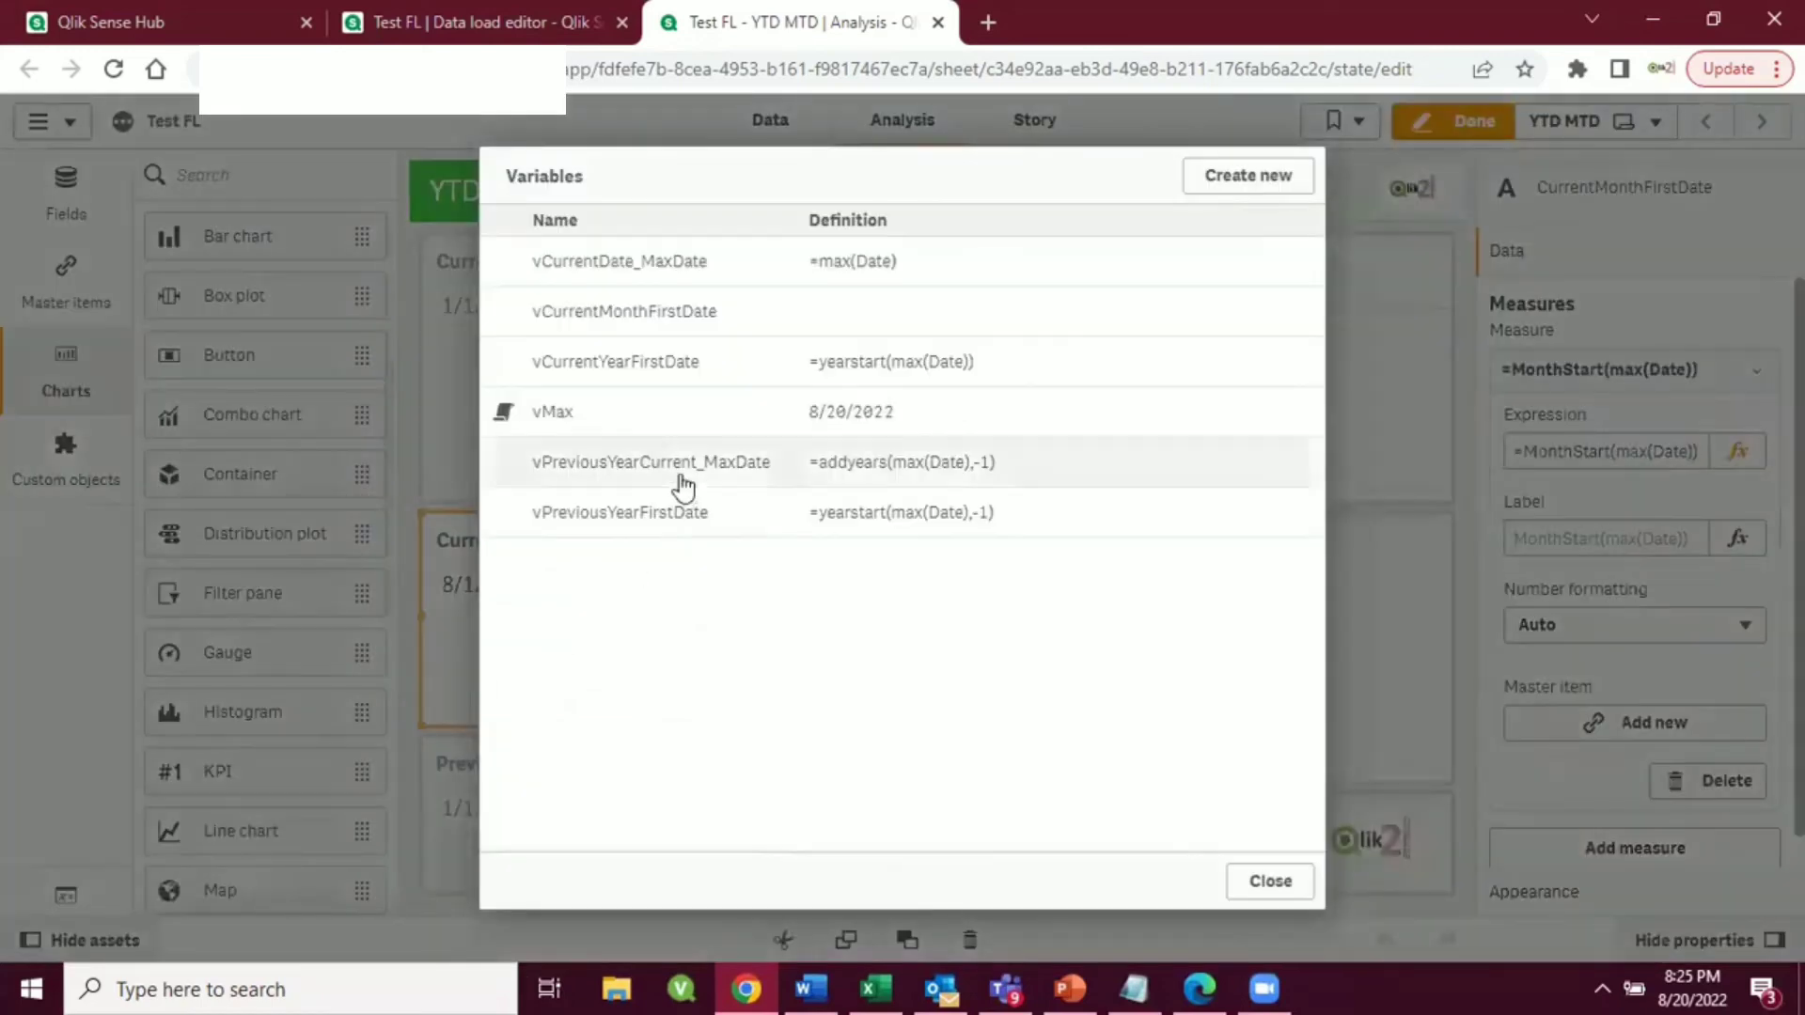
pyautogui.click(830, 311)
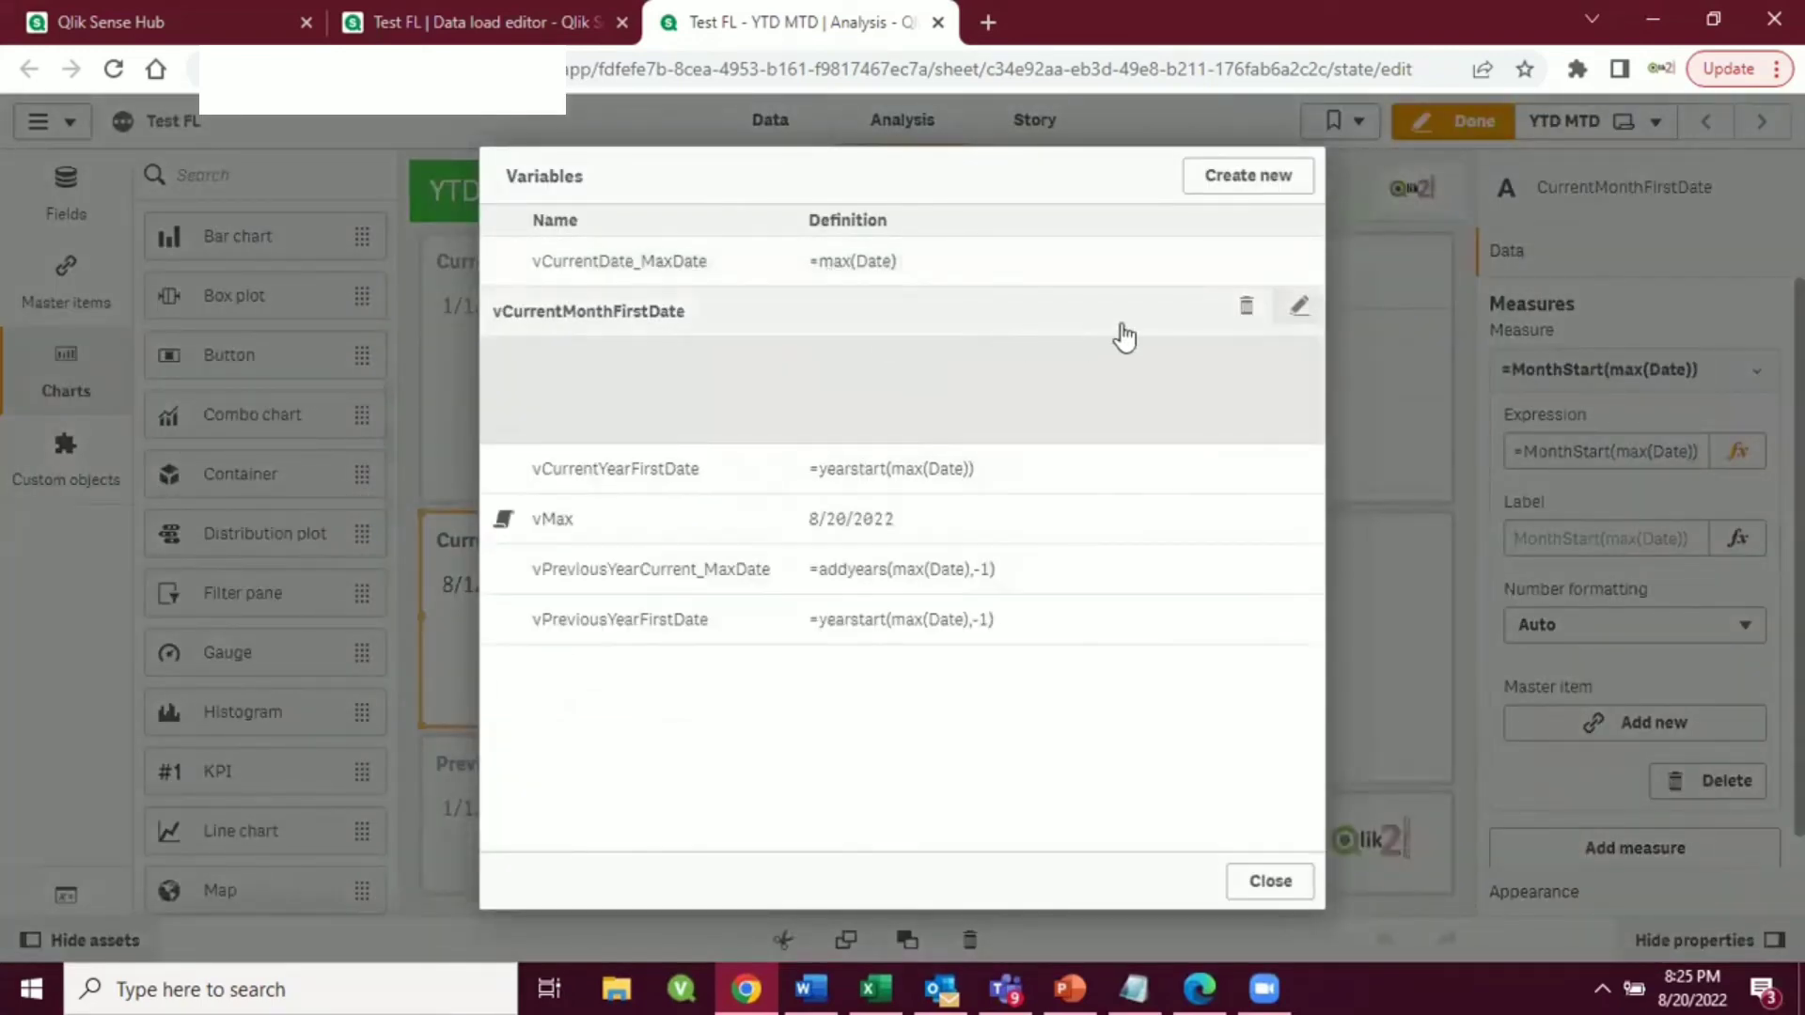
pyautogui.click(1294, 310)
pyautogui.click(803, 415)
pyautogui.hotkey('ctrl', 'v')
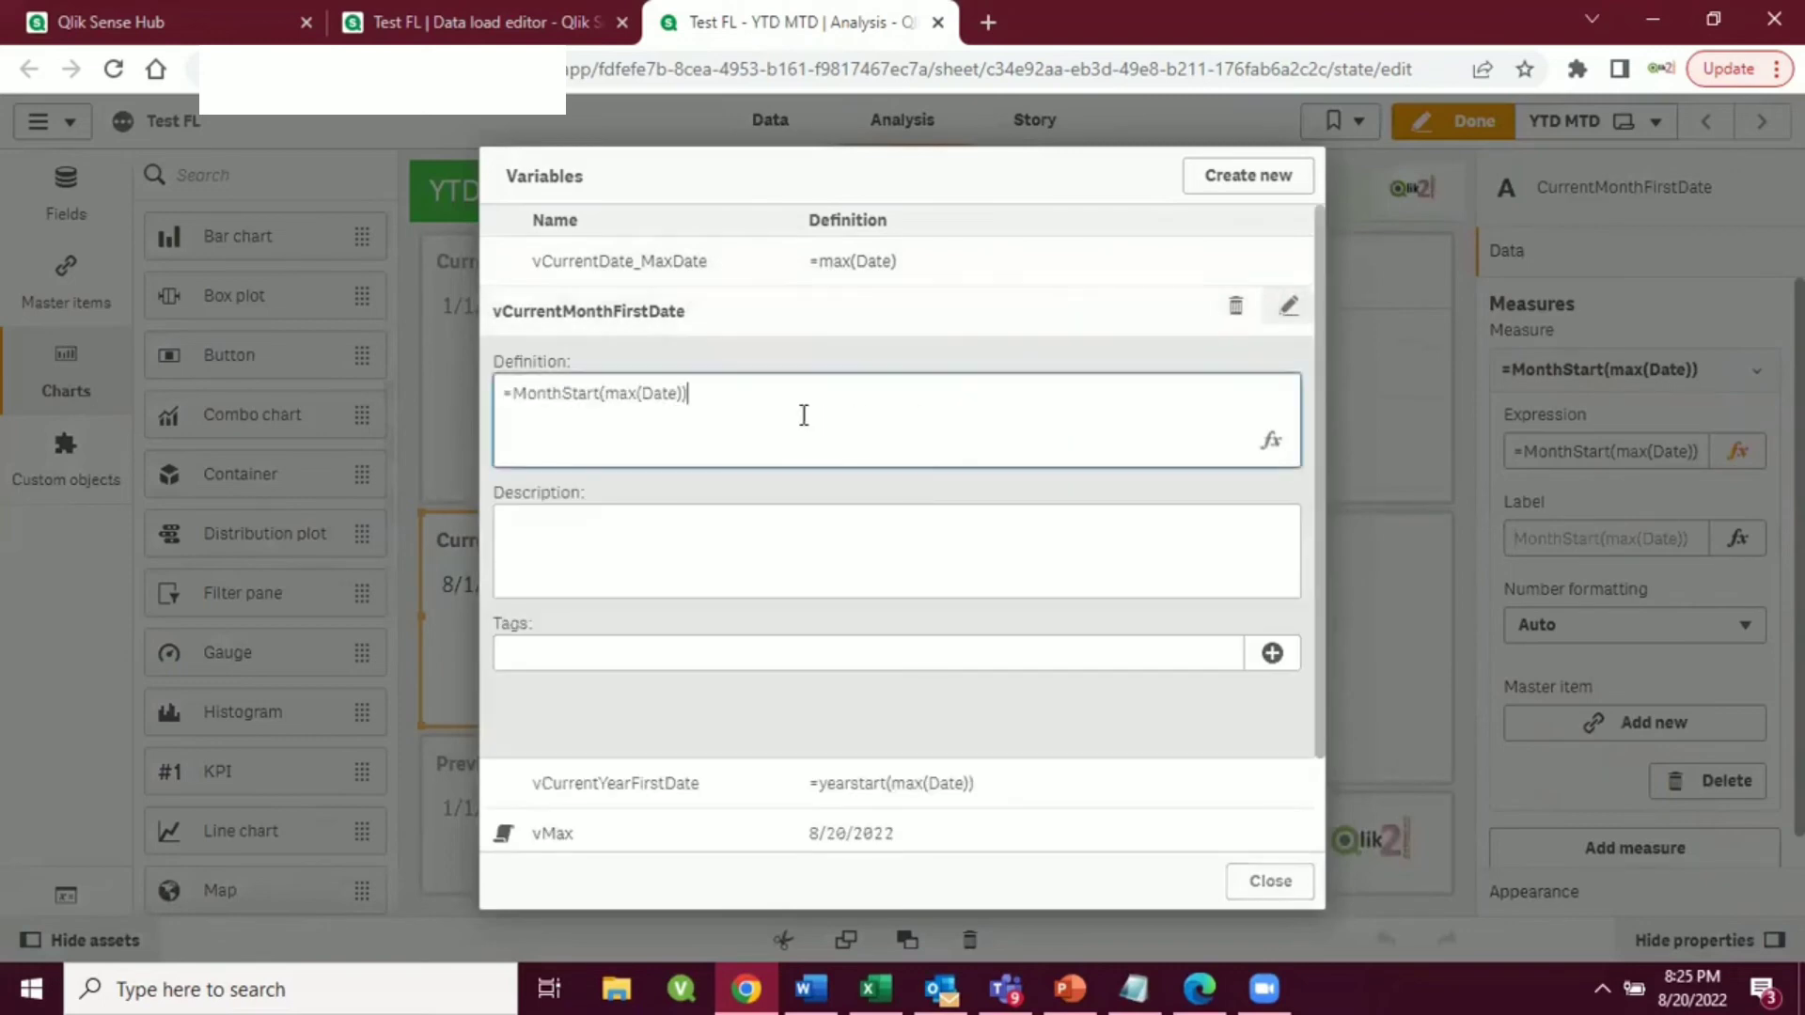
pyautogui.click(977, 191)
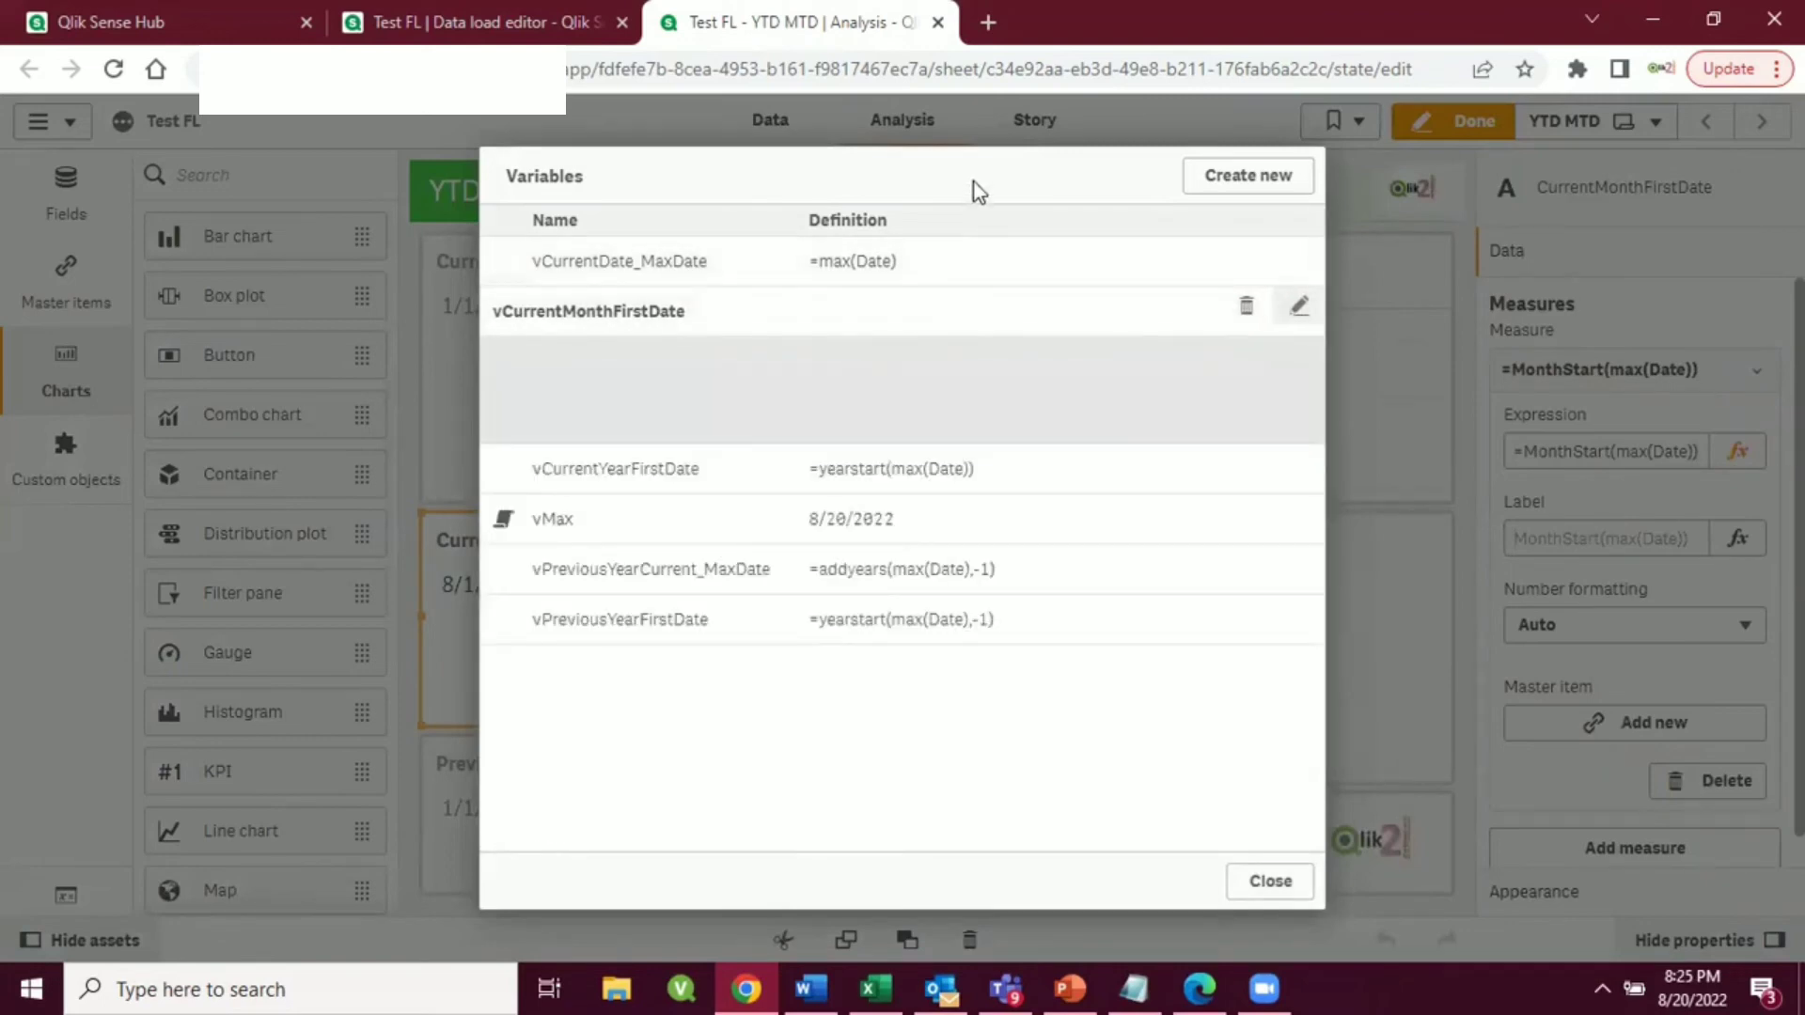
pyautogui.click(1270, 883)
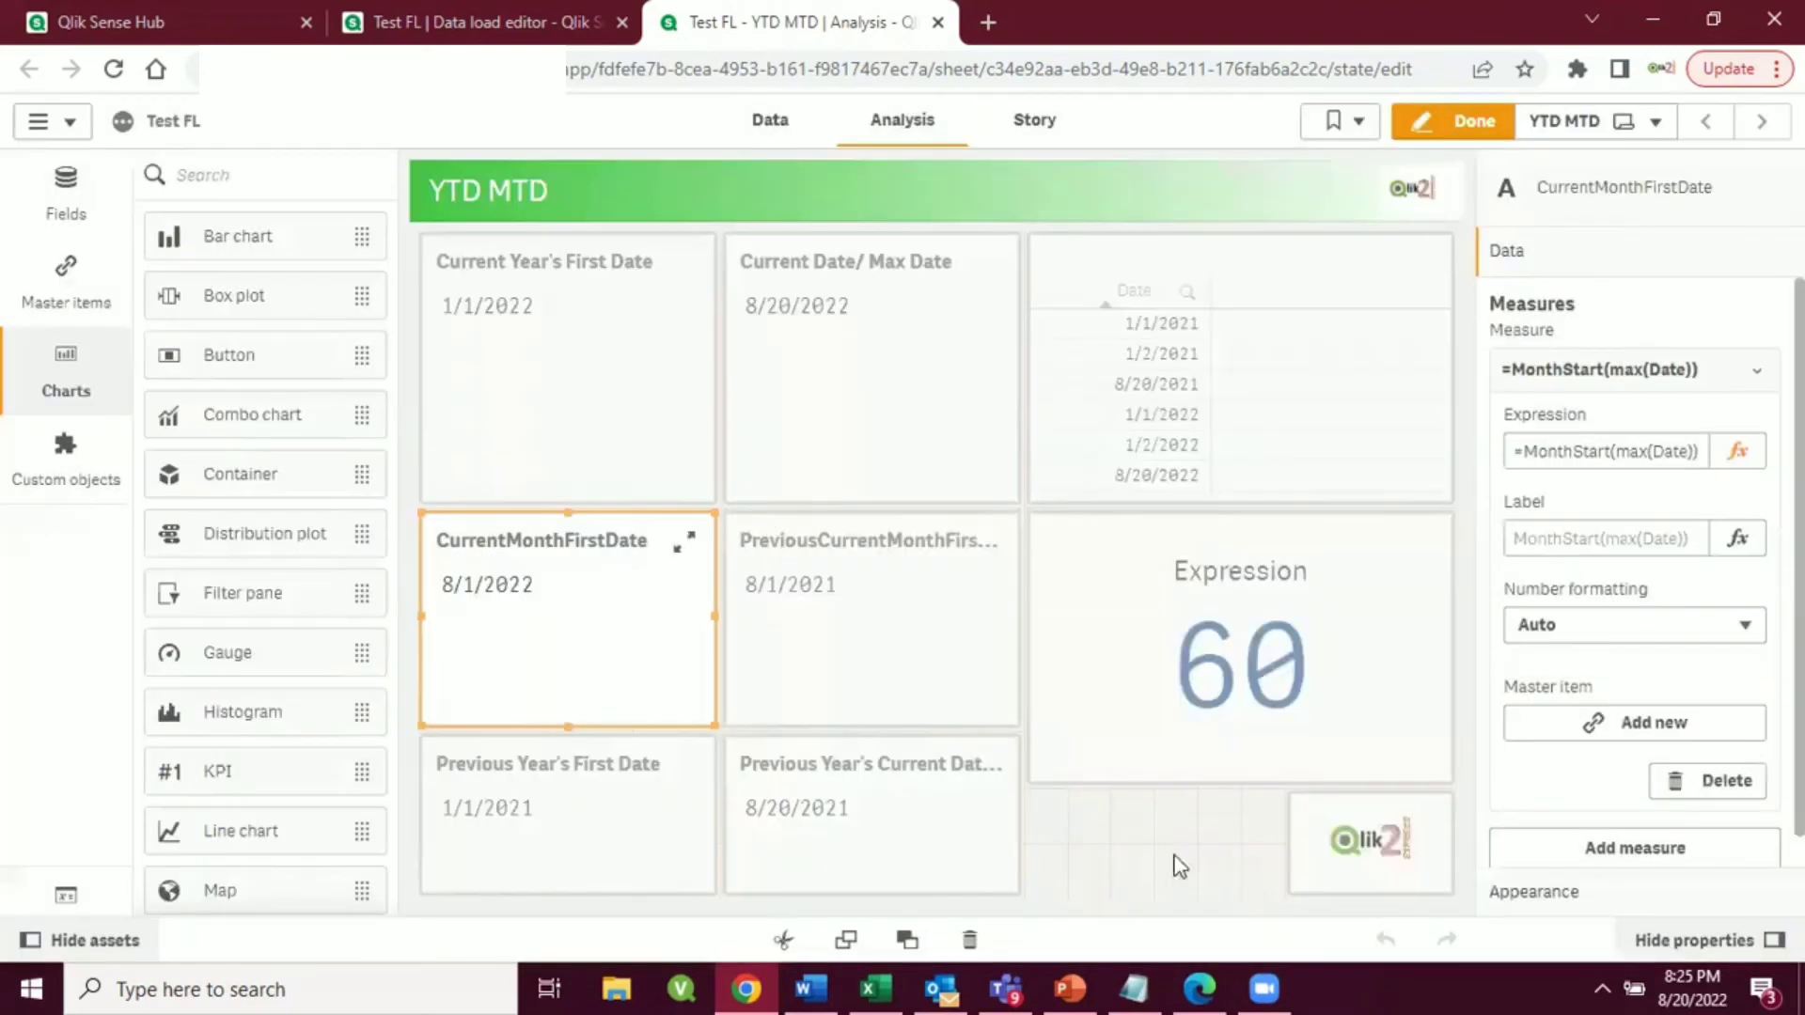
# - Copy the PreviousCurrentMonthFirstDate object's title text and create a variable named vPreviousCurrentMonthFirstDate, leaving its definition empty
pyautogui.click(900, 657)
pyautogui.click(1620, 376)
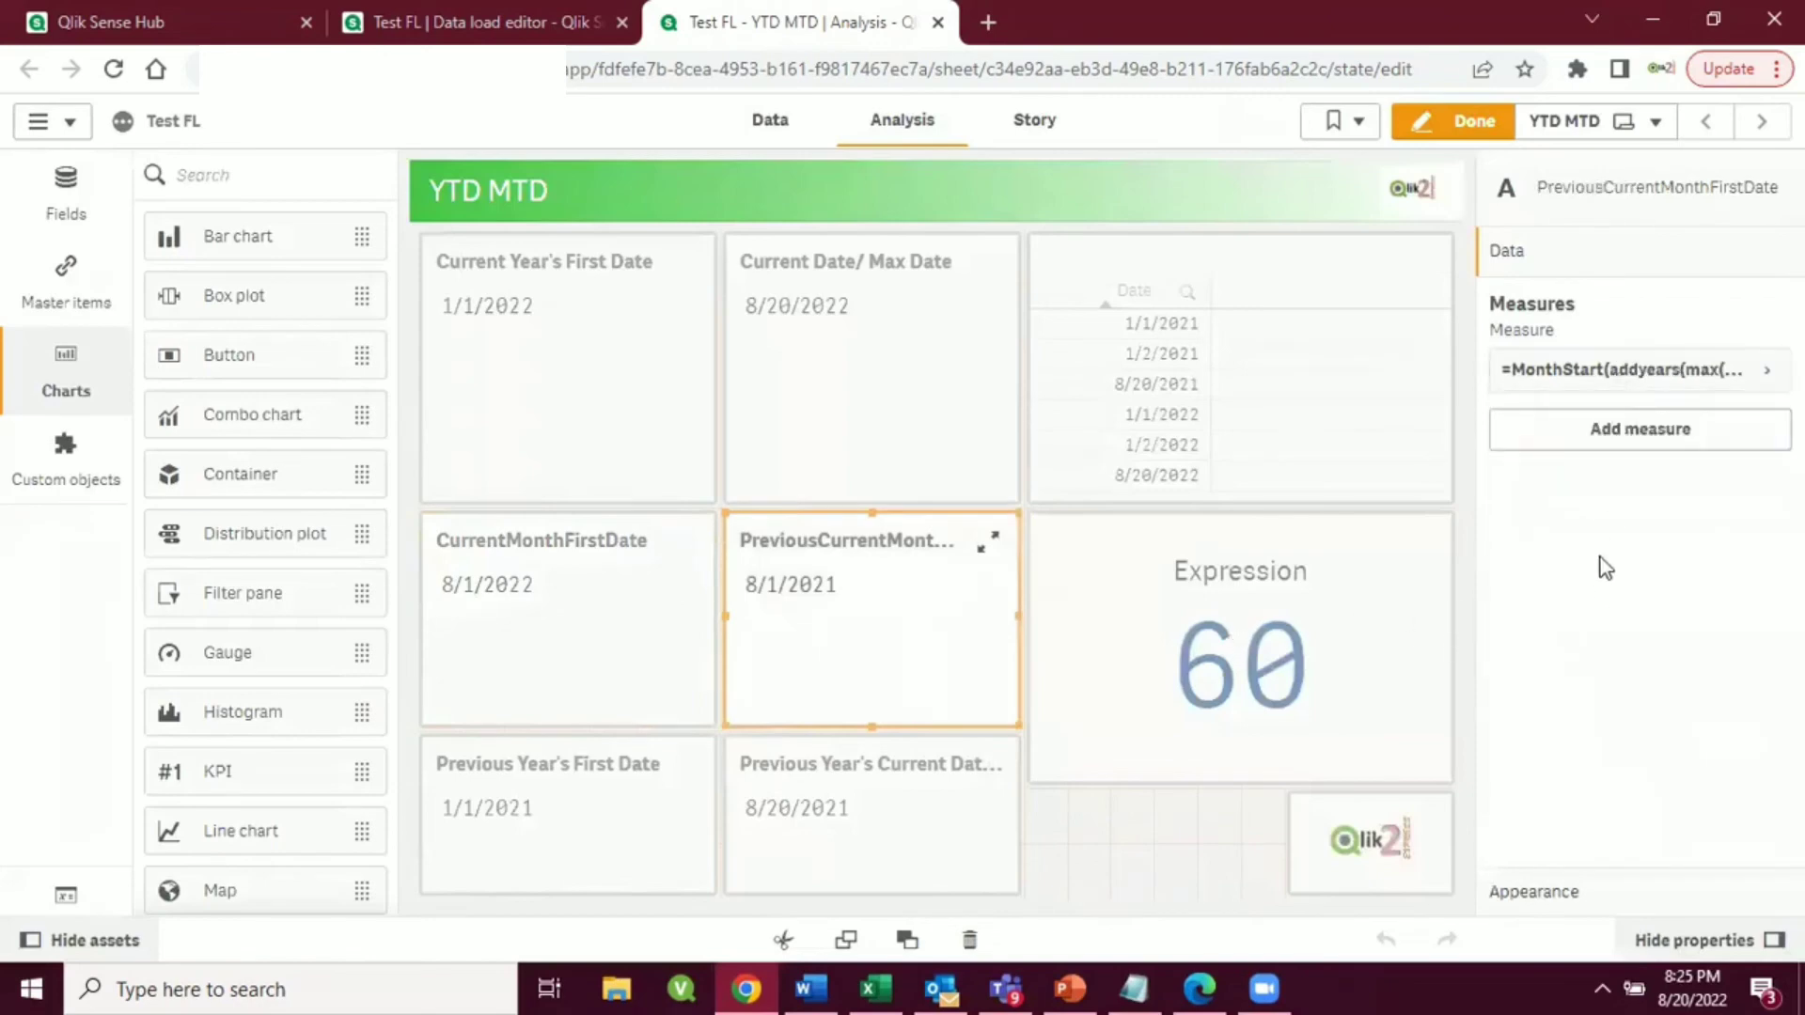
pyautogui.click(1542, 891)
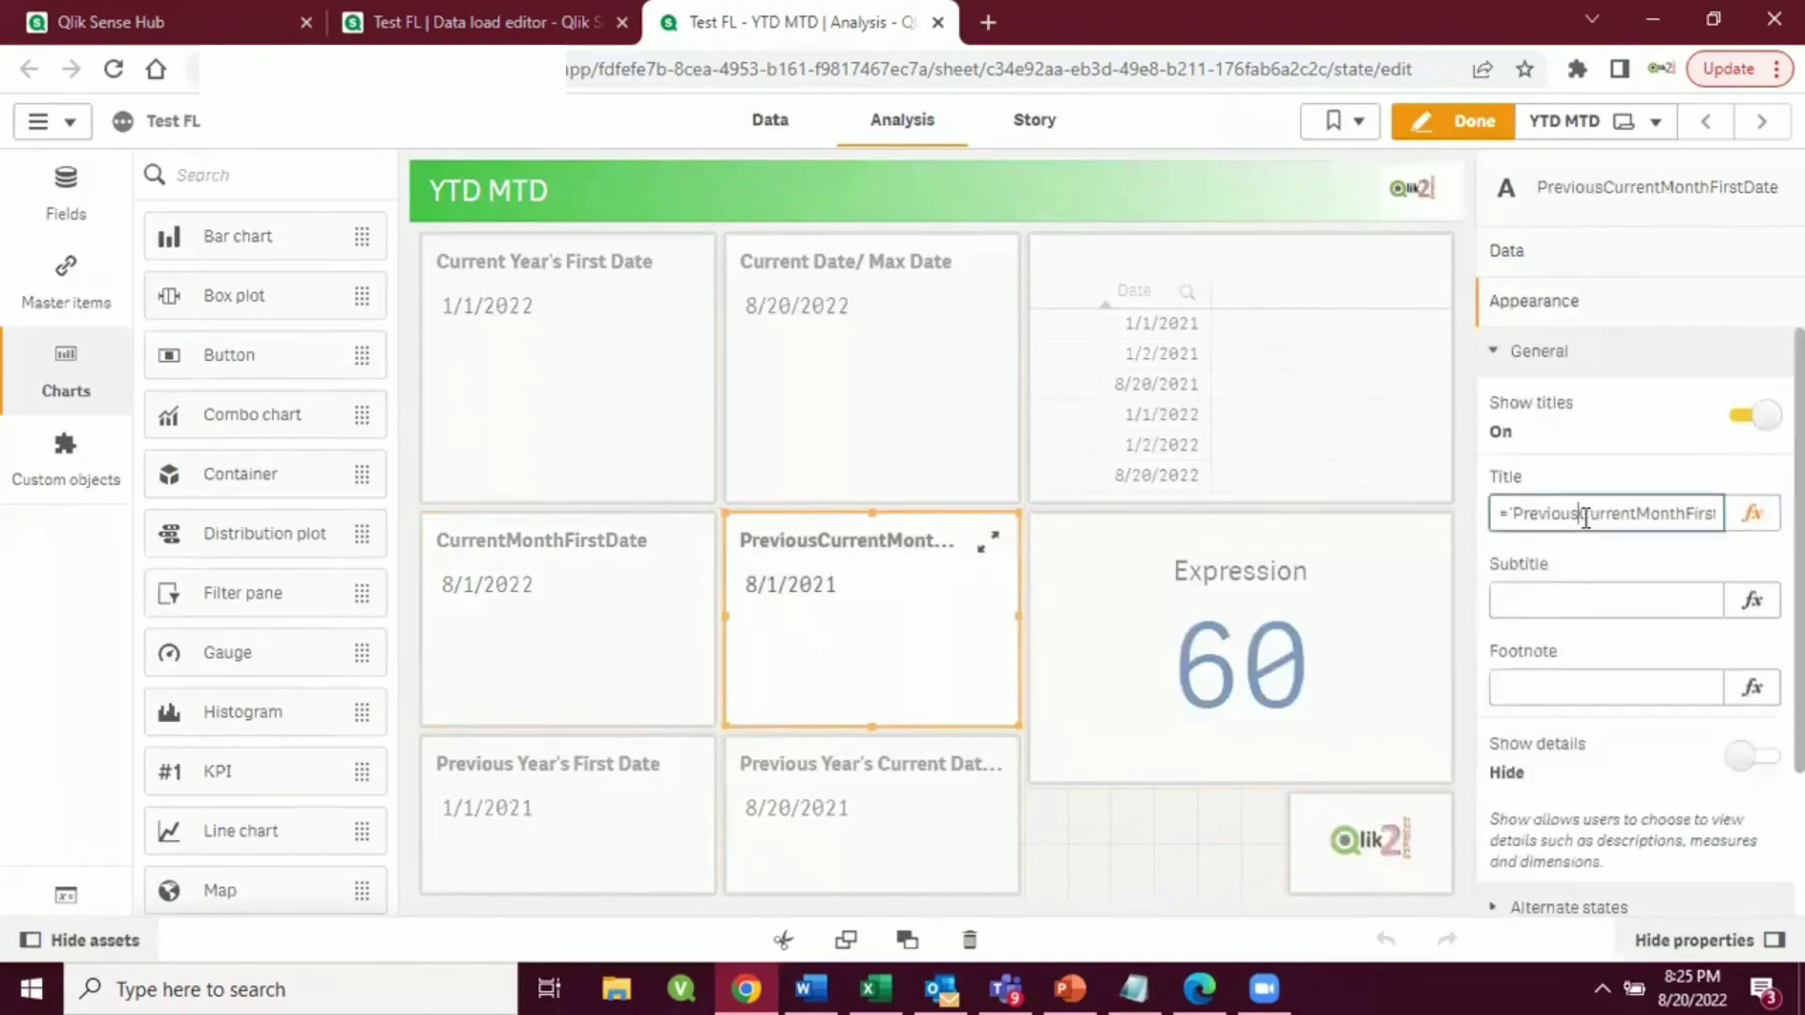
pyautogui.doubleClick(1586, 516)
pyautogui.hotkey('ctrl', 'c')
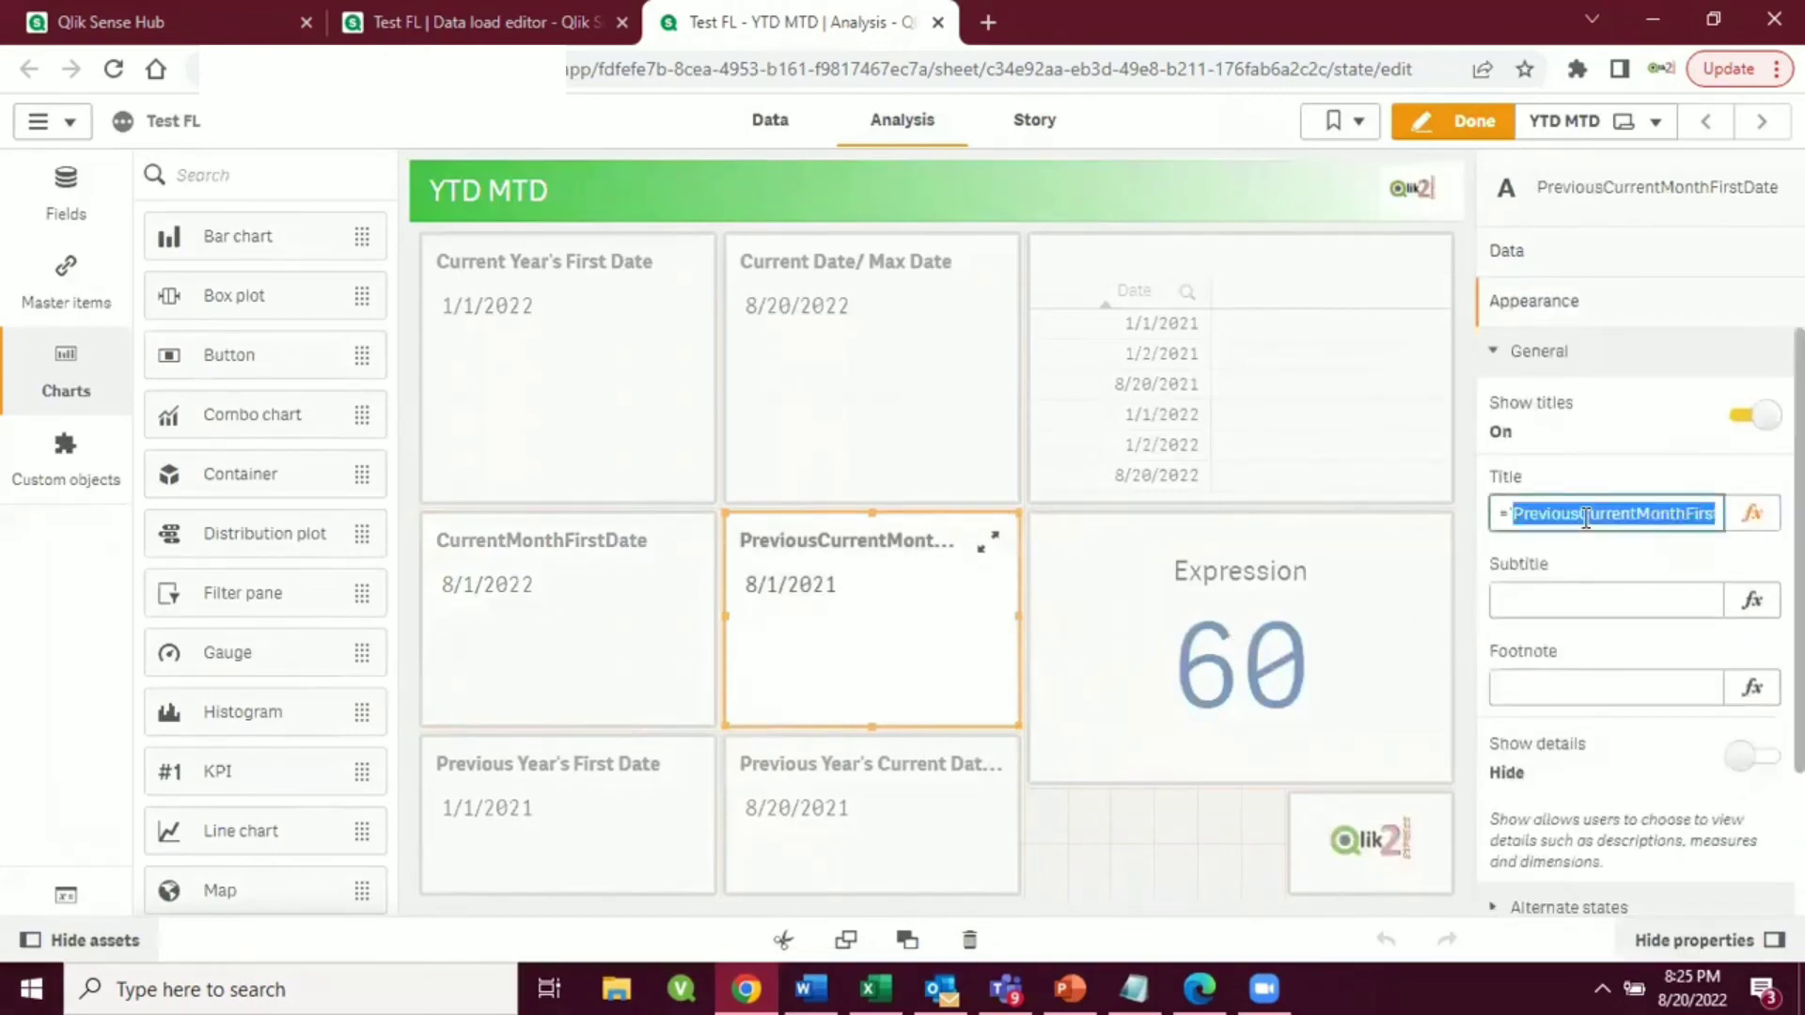
pyautogui.click(66, 894)
pyautogui.click(1231, 181)
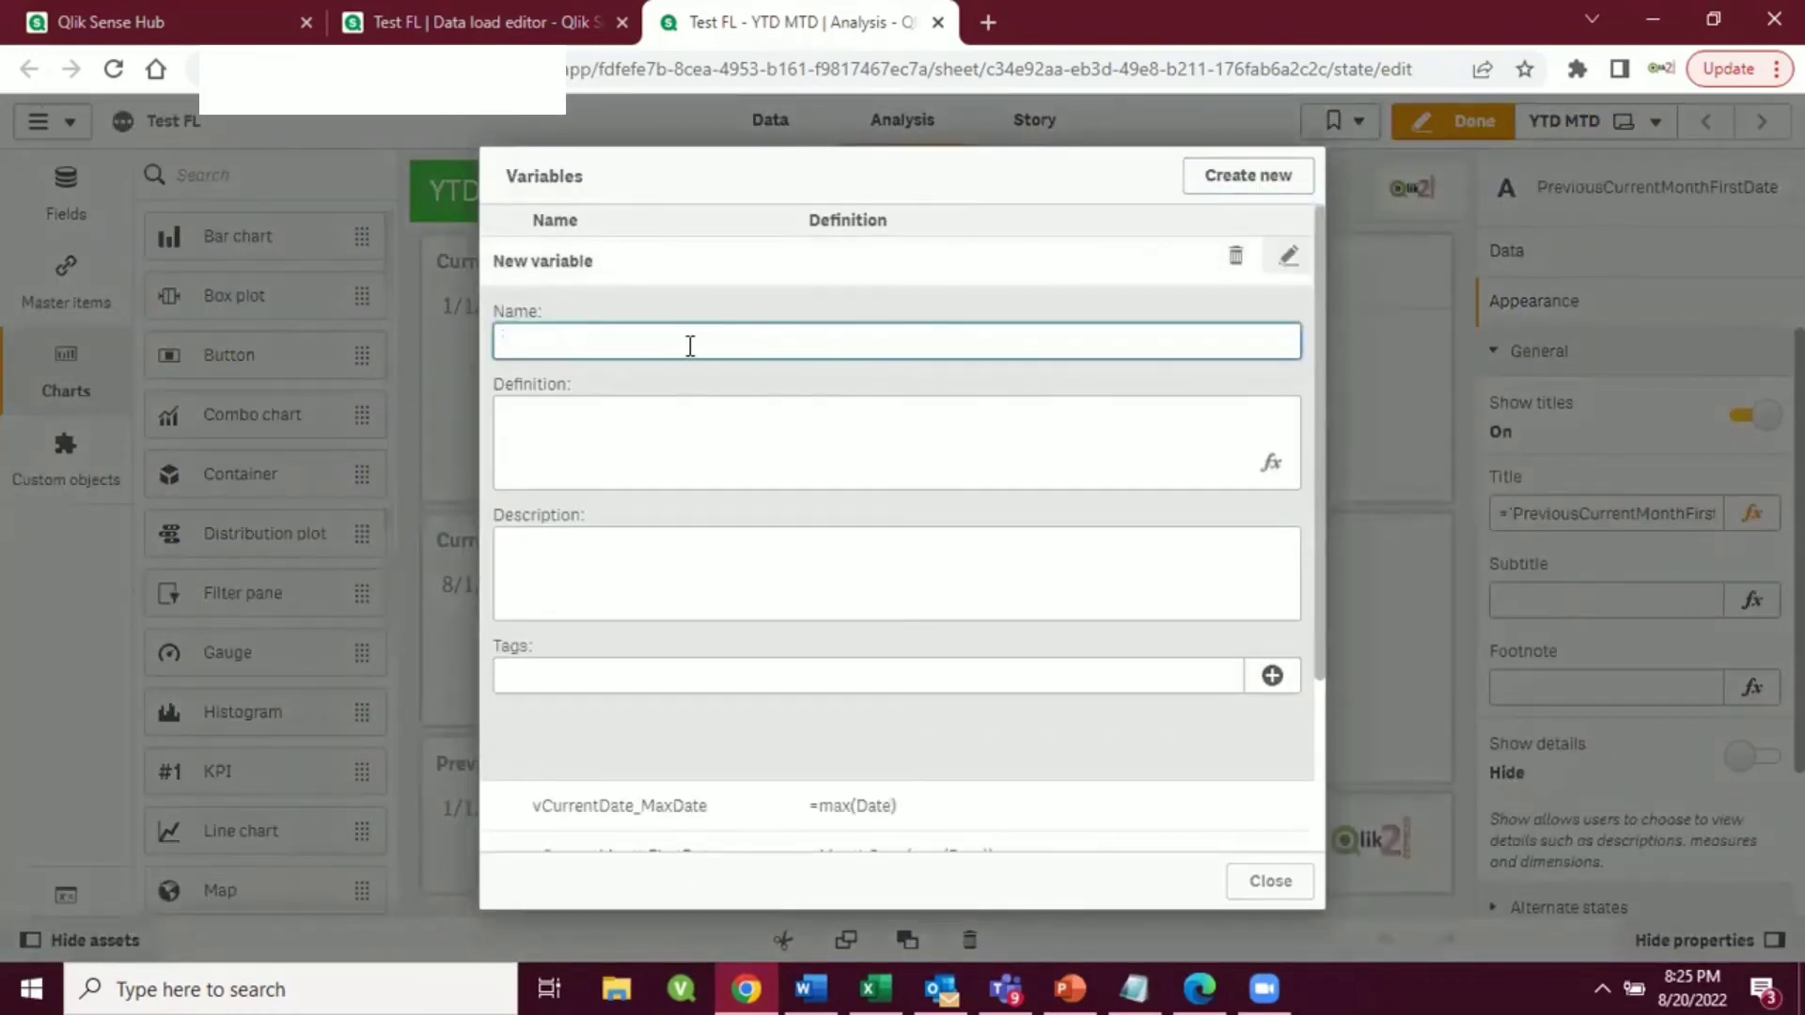
pyautogui.write('v')
pyautogui.hotkey('ctrl', 'v')
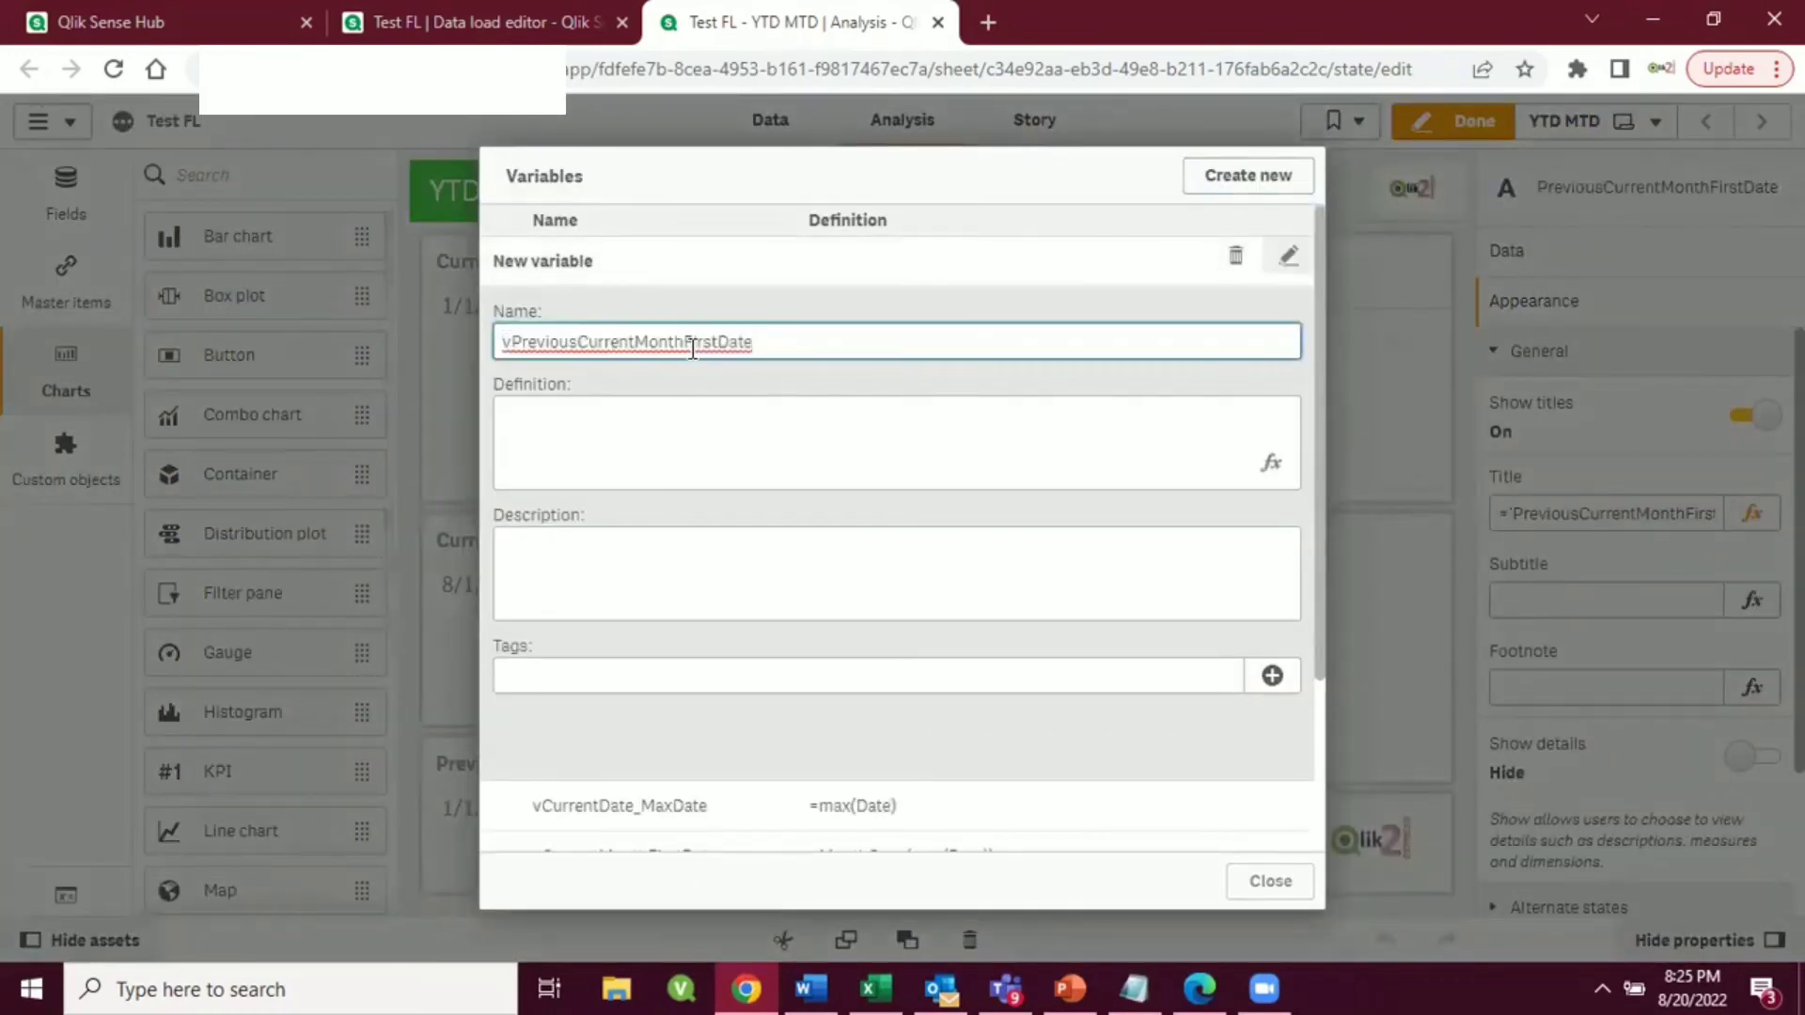
pyautogui.click(1048, 180)
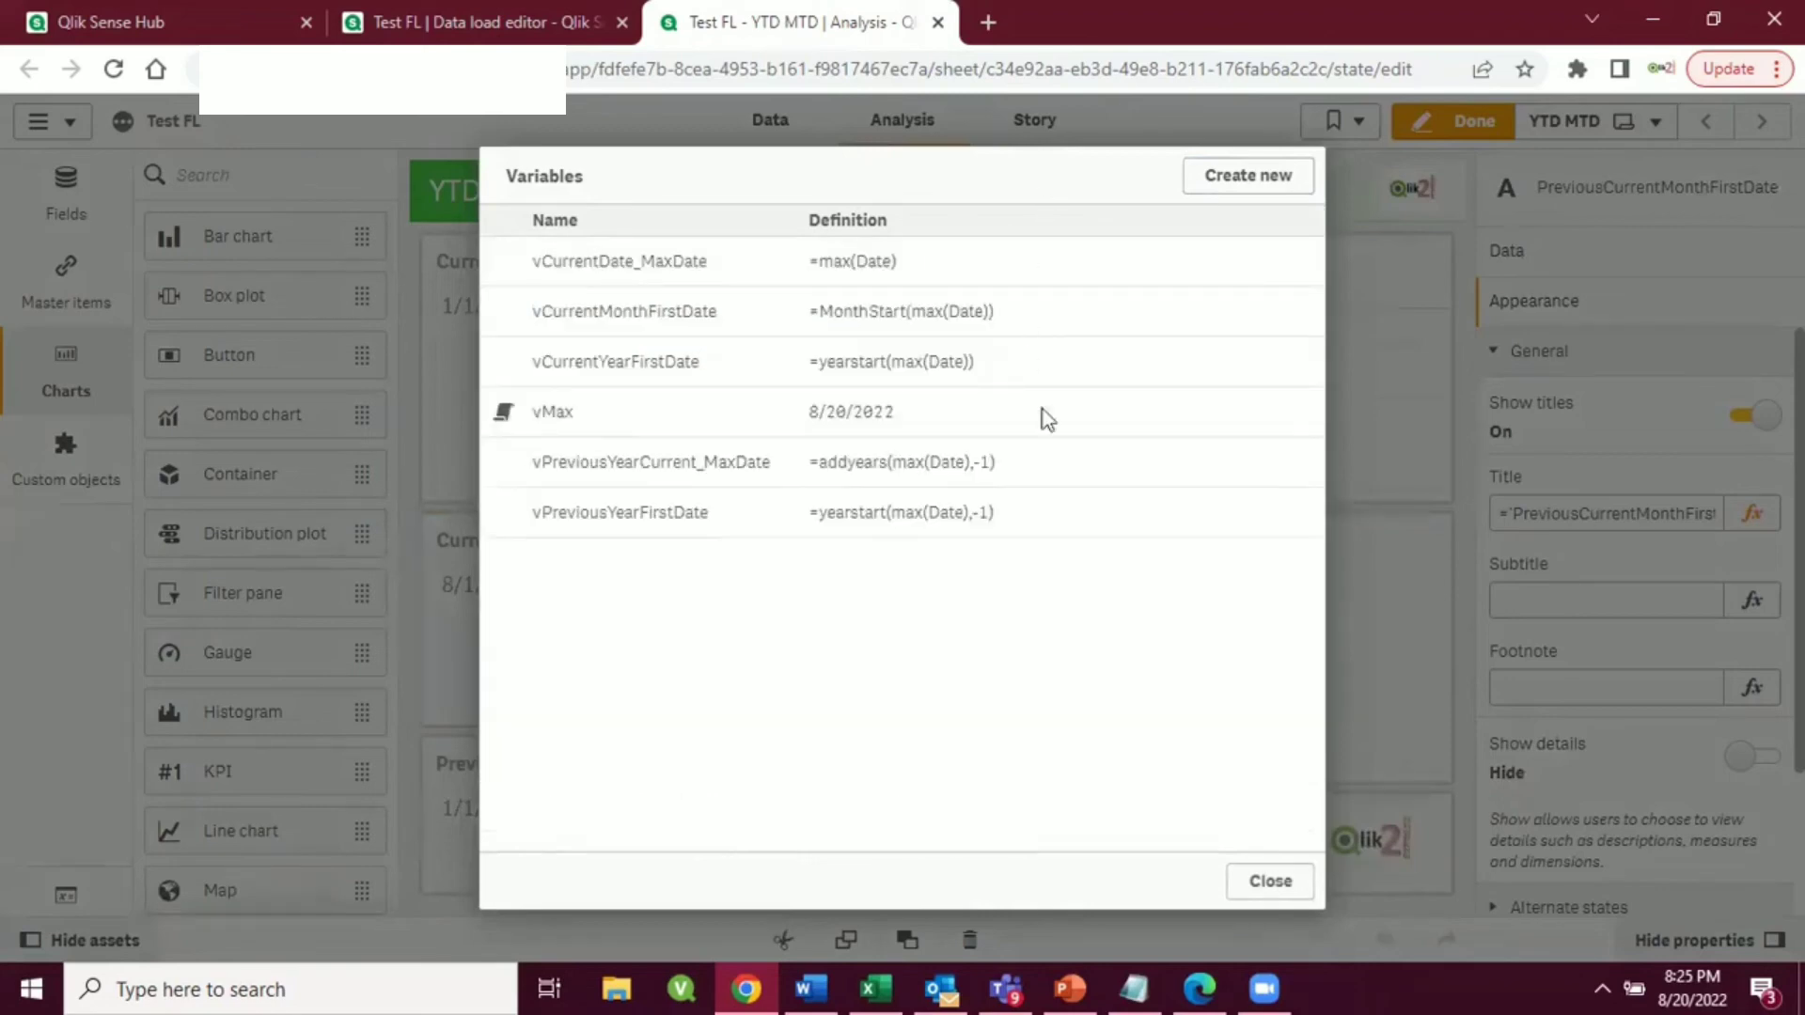
pyautogui.click(1260, 884)
# - Copy the PreviousCurrentMonthFirstDate object's measure expression =MonthStart(addyears(max(Date),-1)) into the definition of the vPreviousCurrentMonthFirstDate variable
pyautogui.click(938, 628)
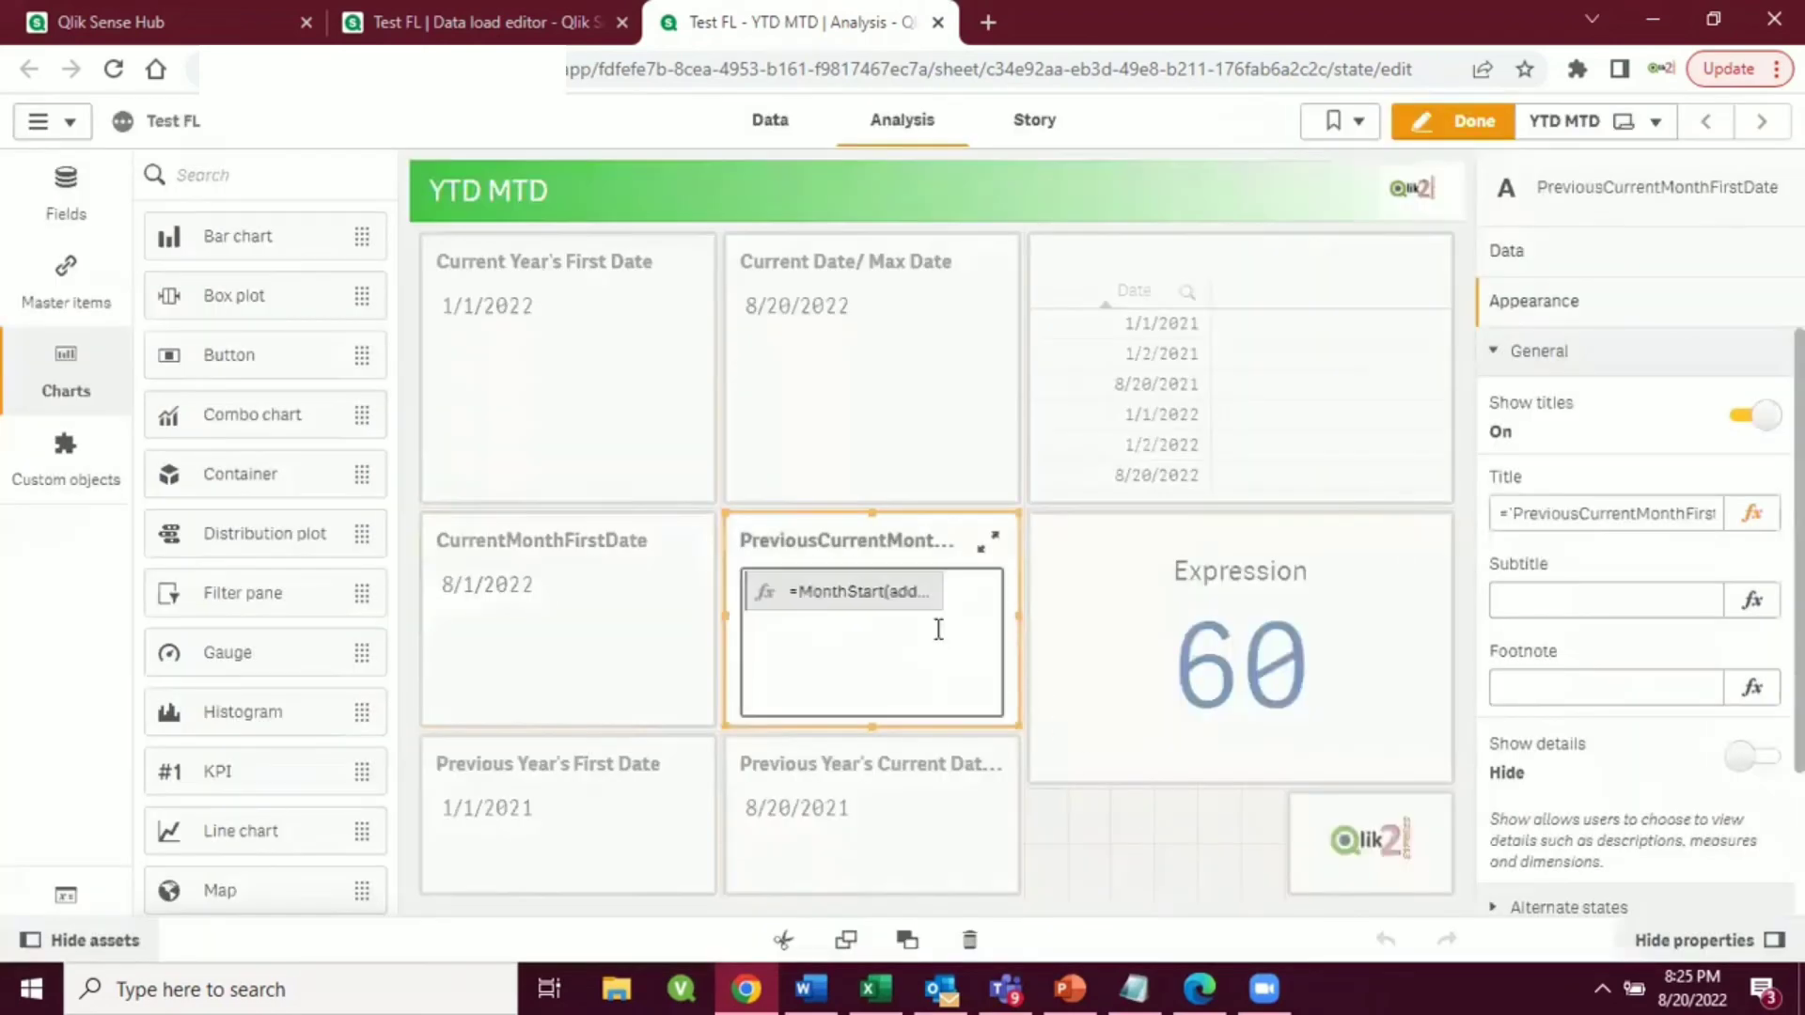
pyautogui.click(1581, 256)
pyautogui.click(1593, 381)
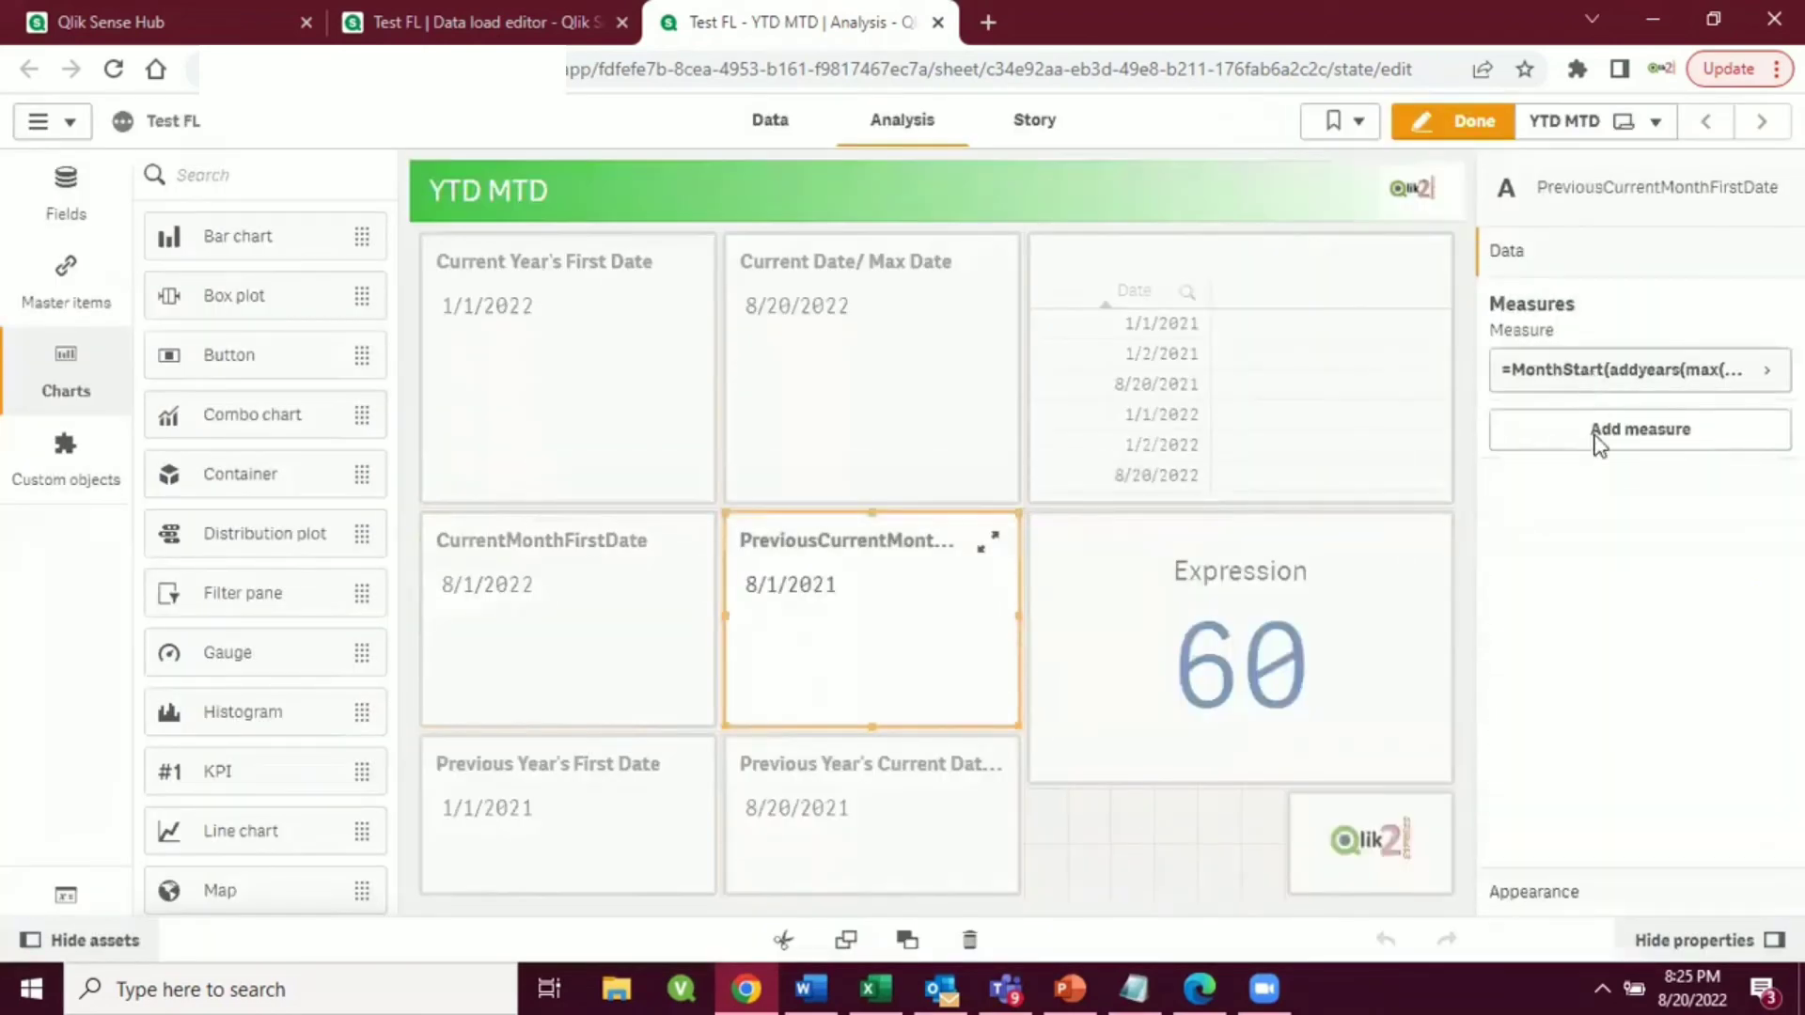
pyautogui.click(1586, 452)
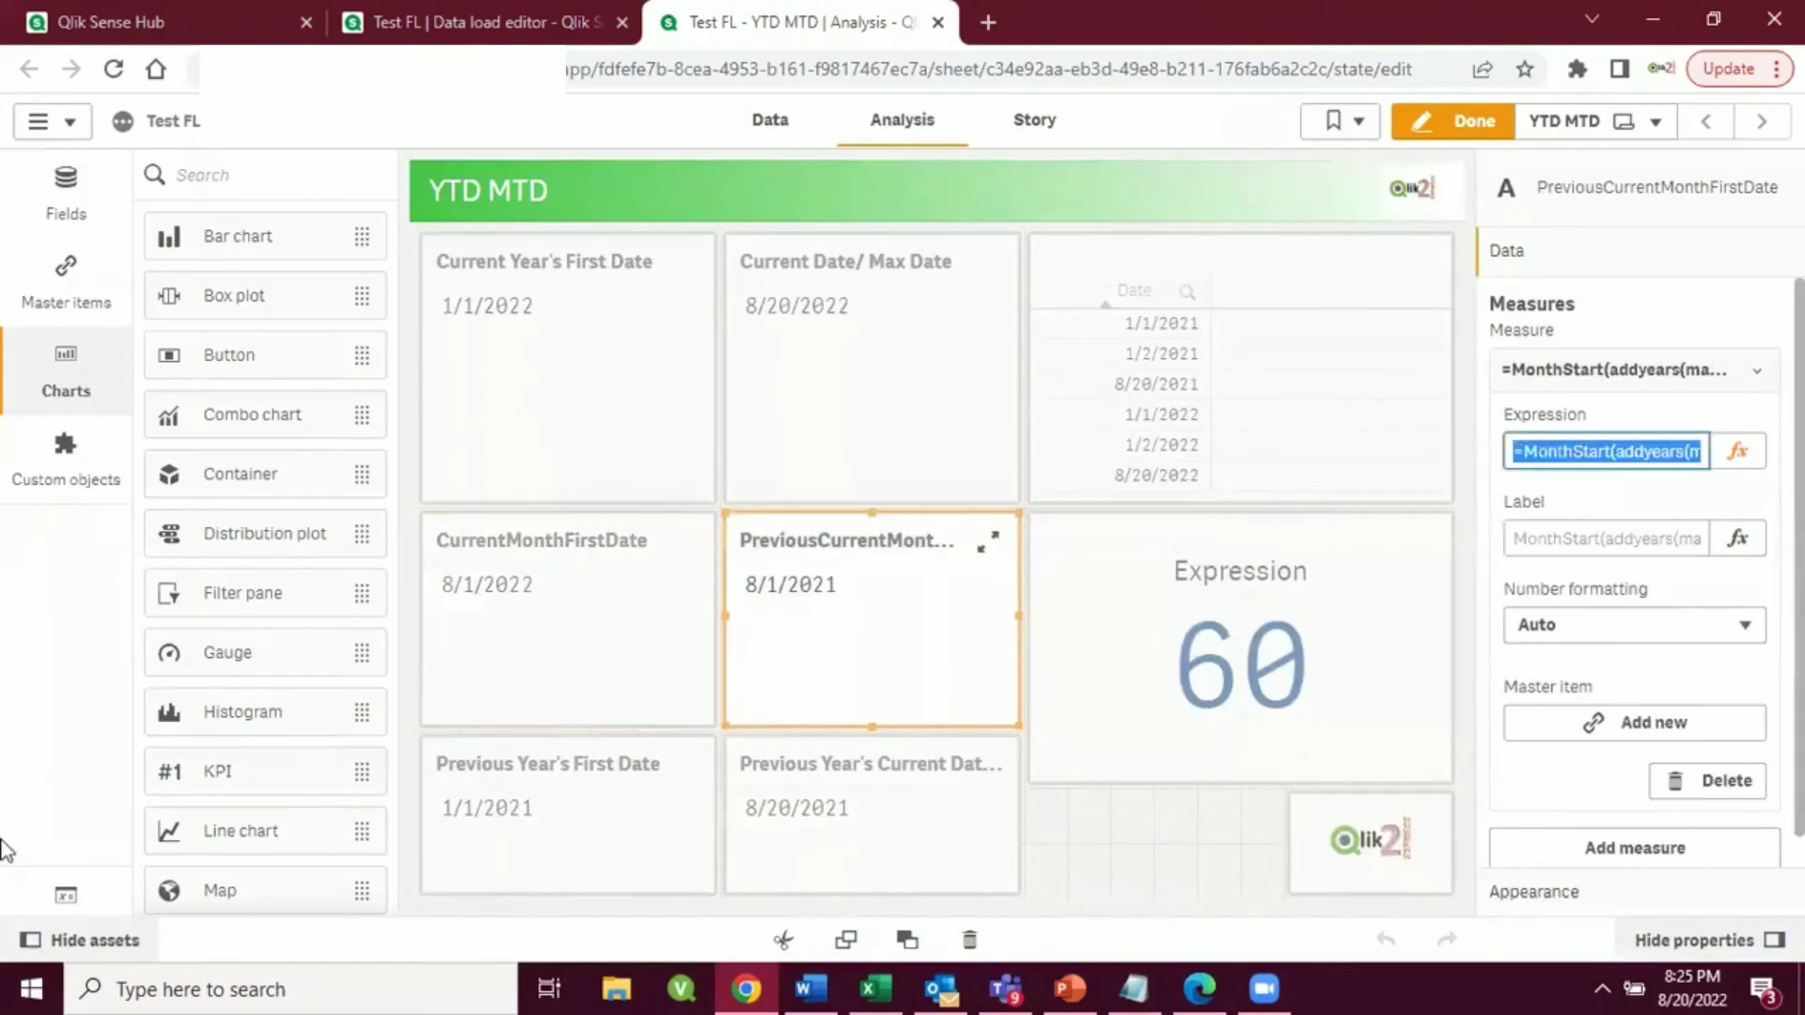
pyautogui.click(66, 895)
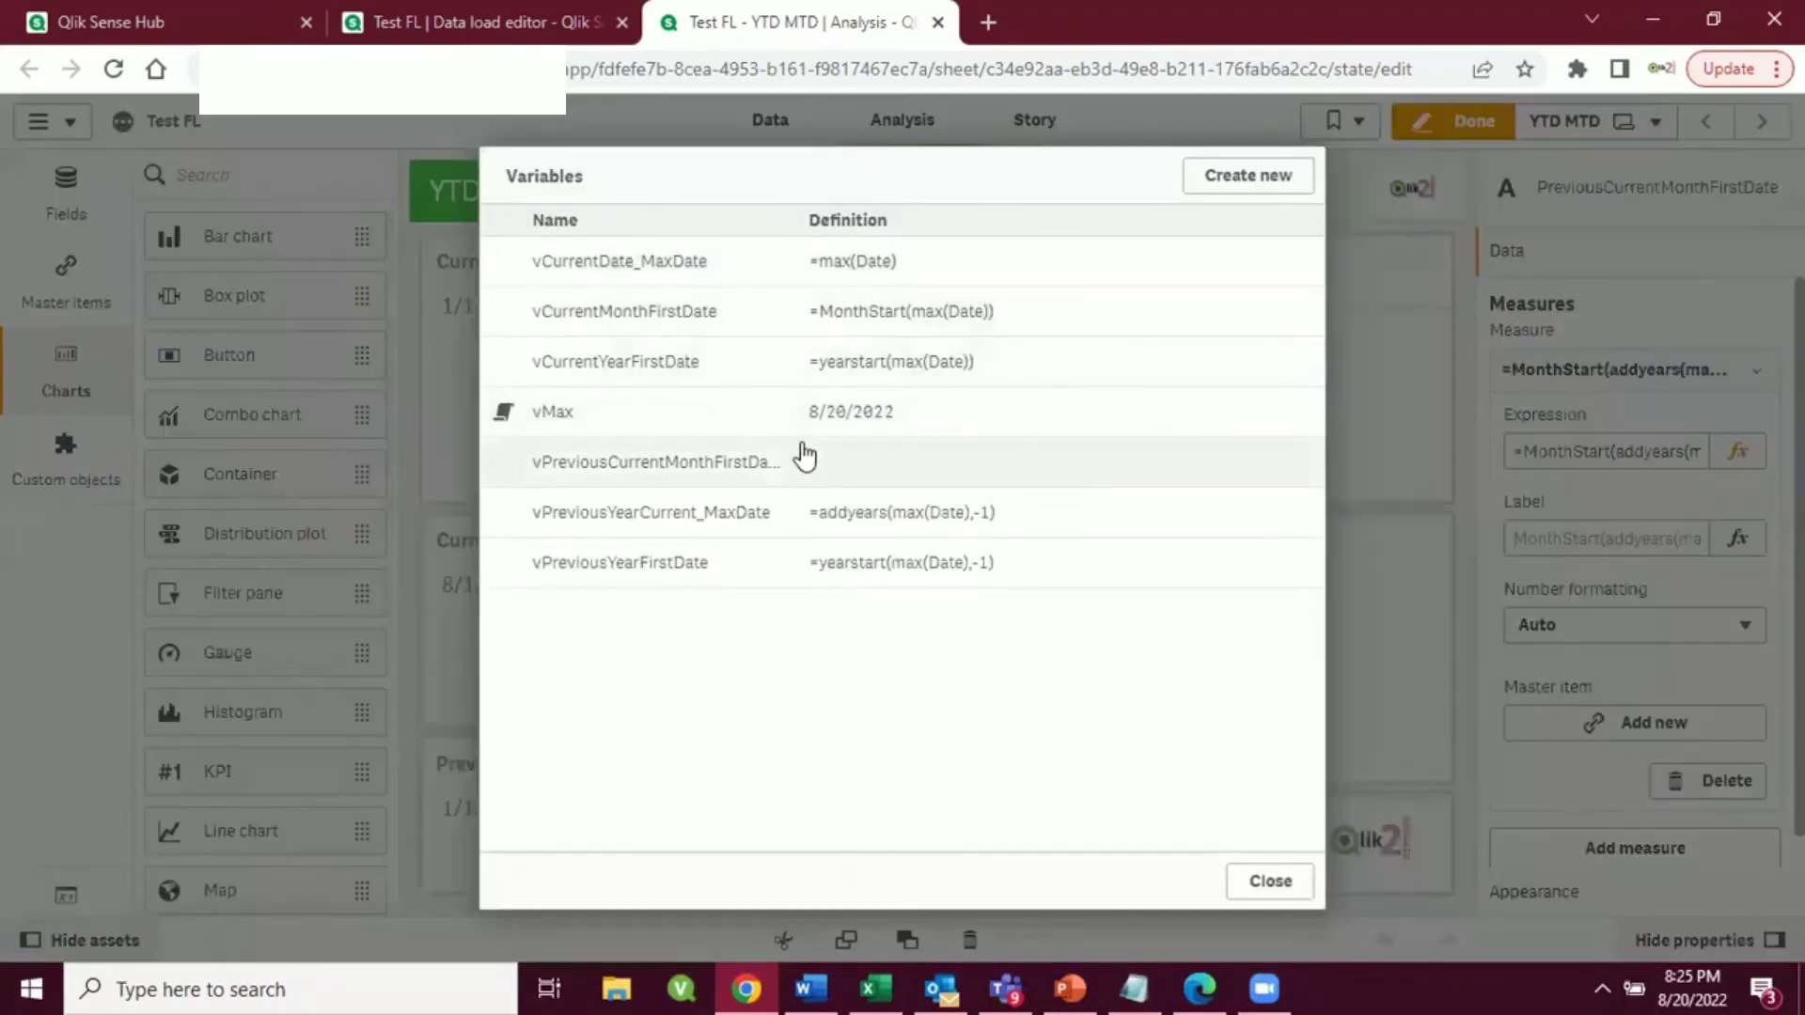
pyautogui.click(902, 480)
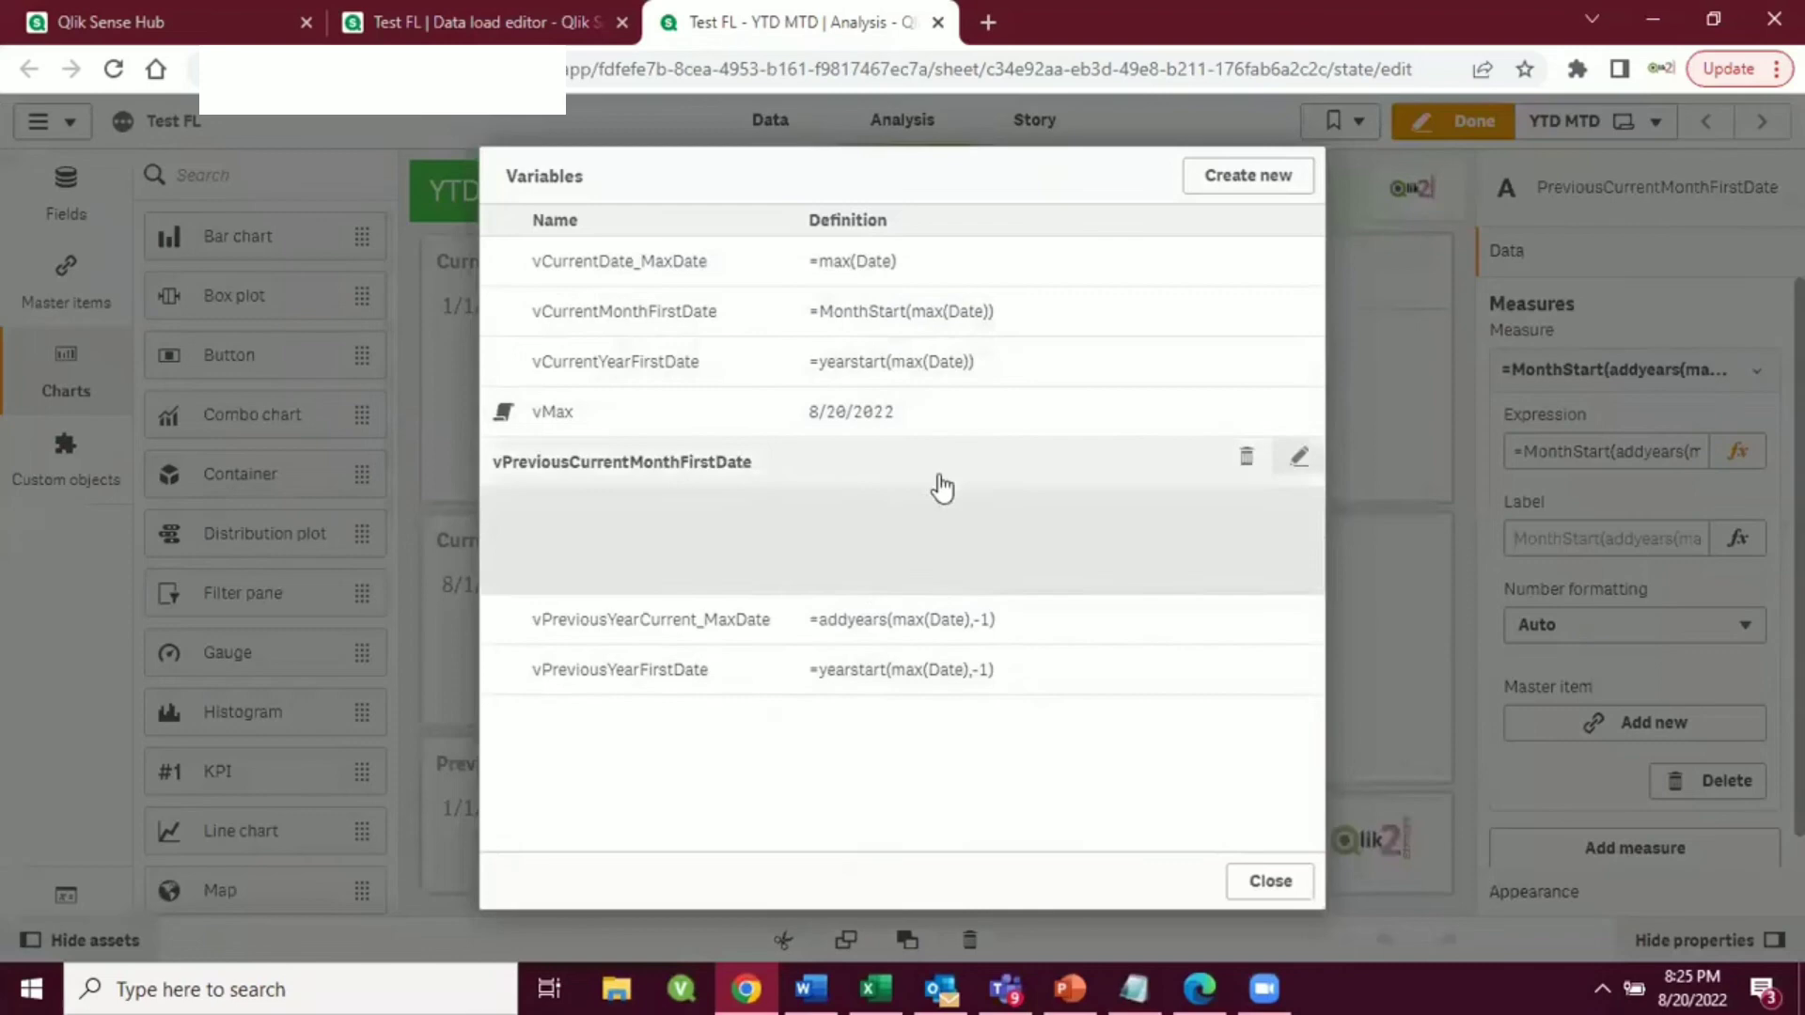
pyautogui.click(1301, 467)
pyautogui.click(1262, 592)
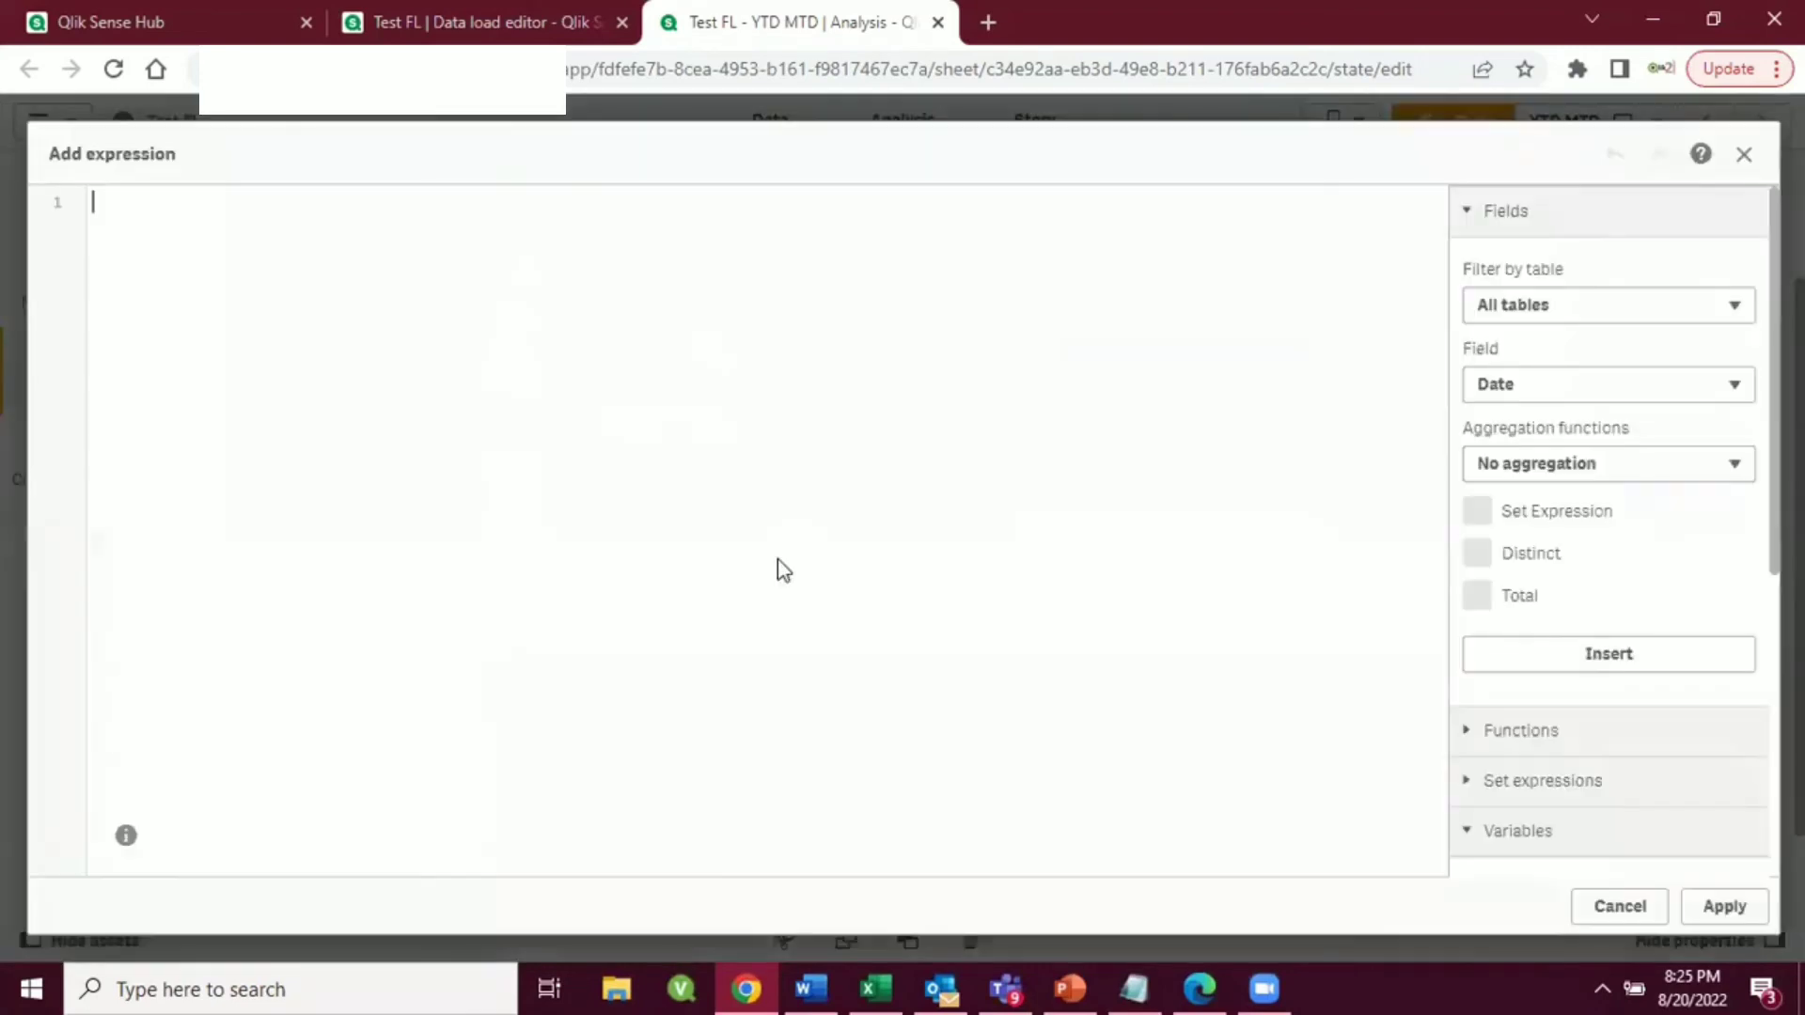
pyautogui.write('=MonthStart(addyears(max(Date),-1))')
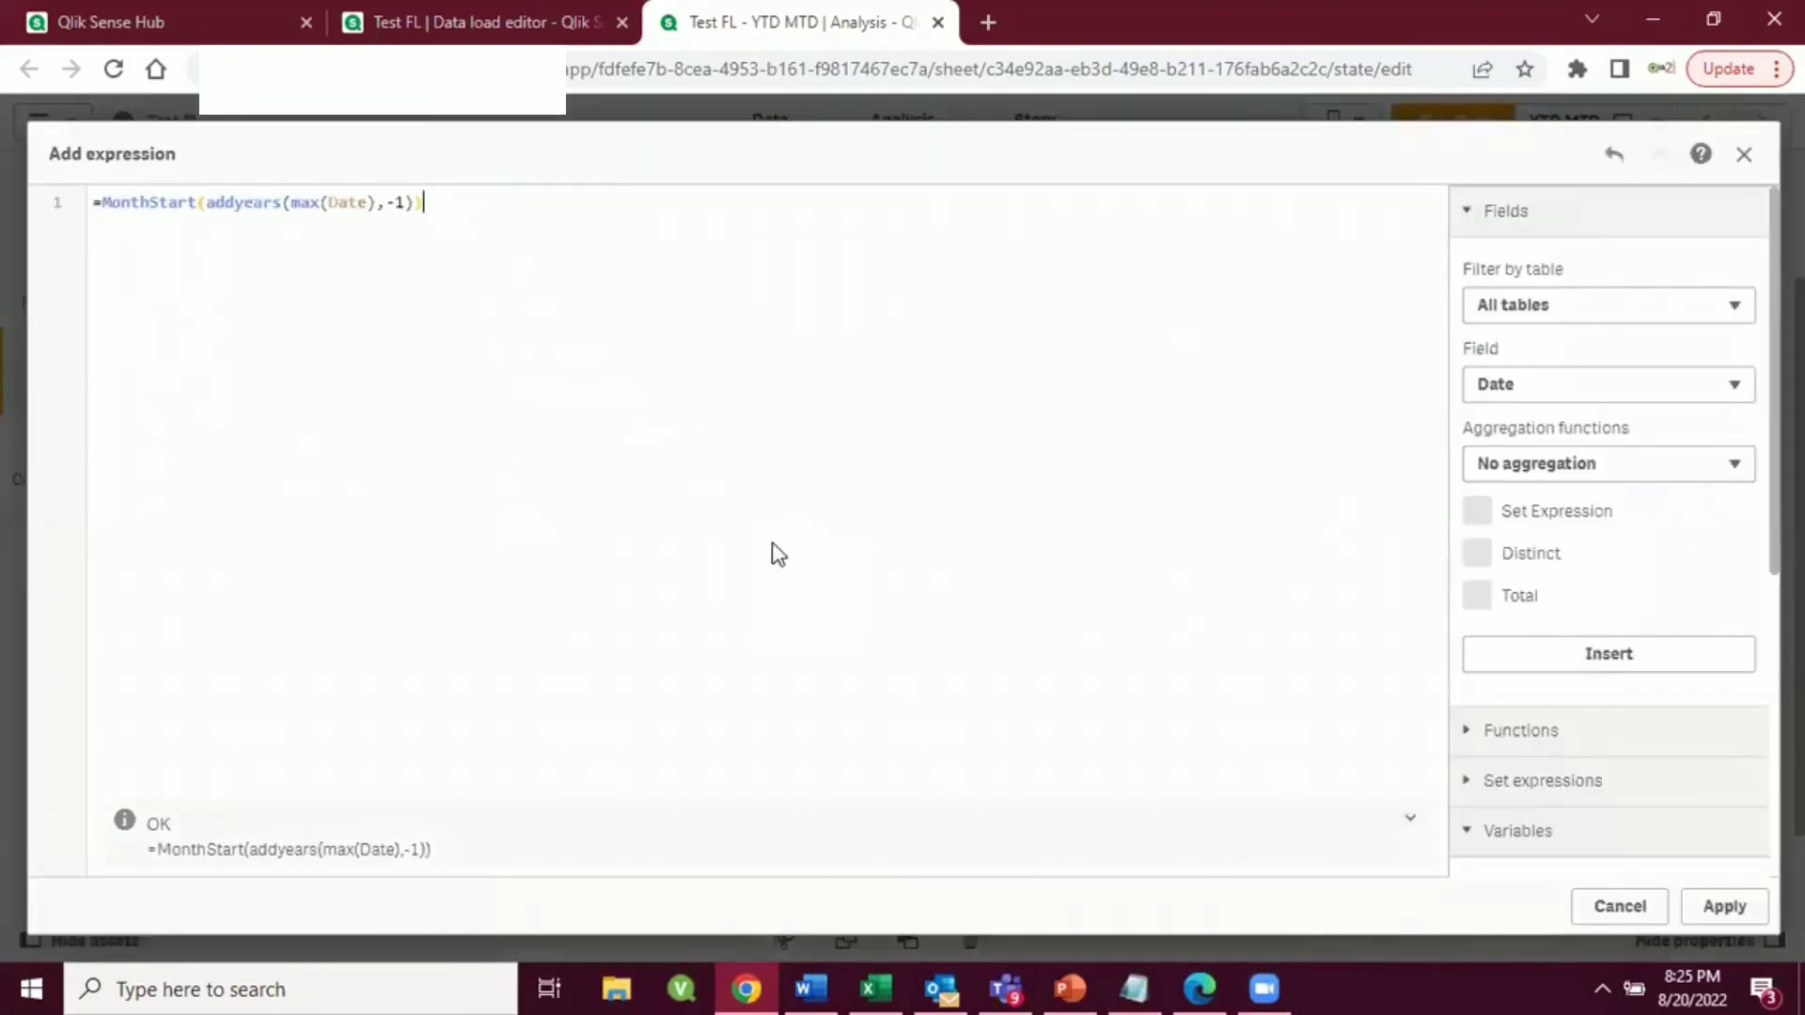
pyautogui.click(1723, 906)
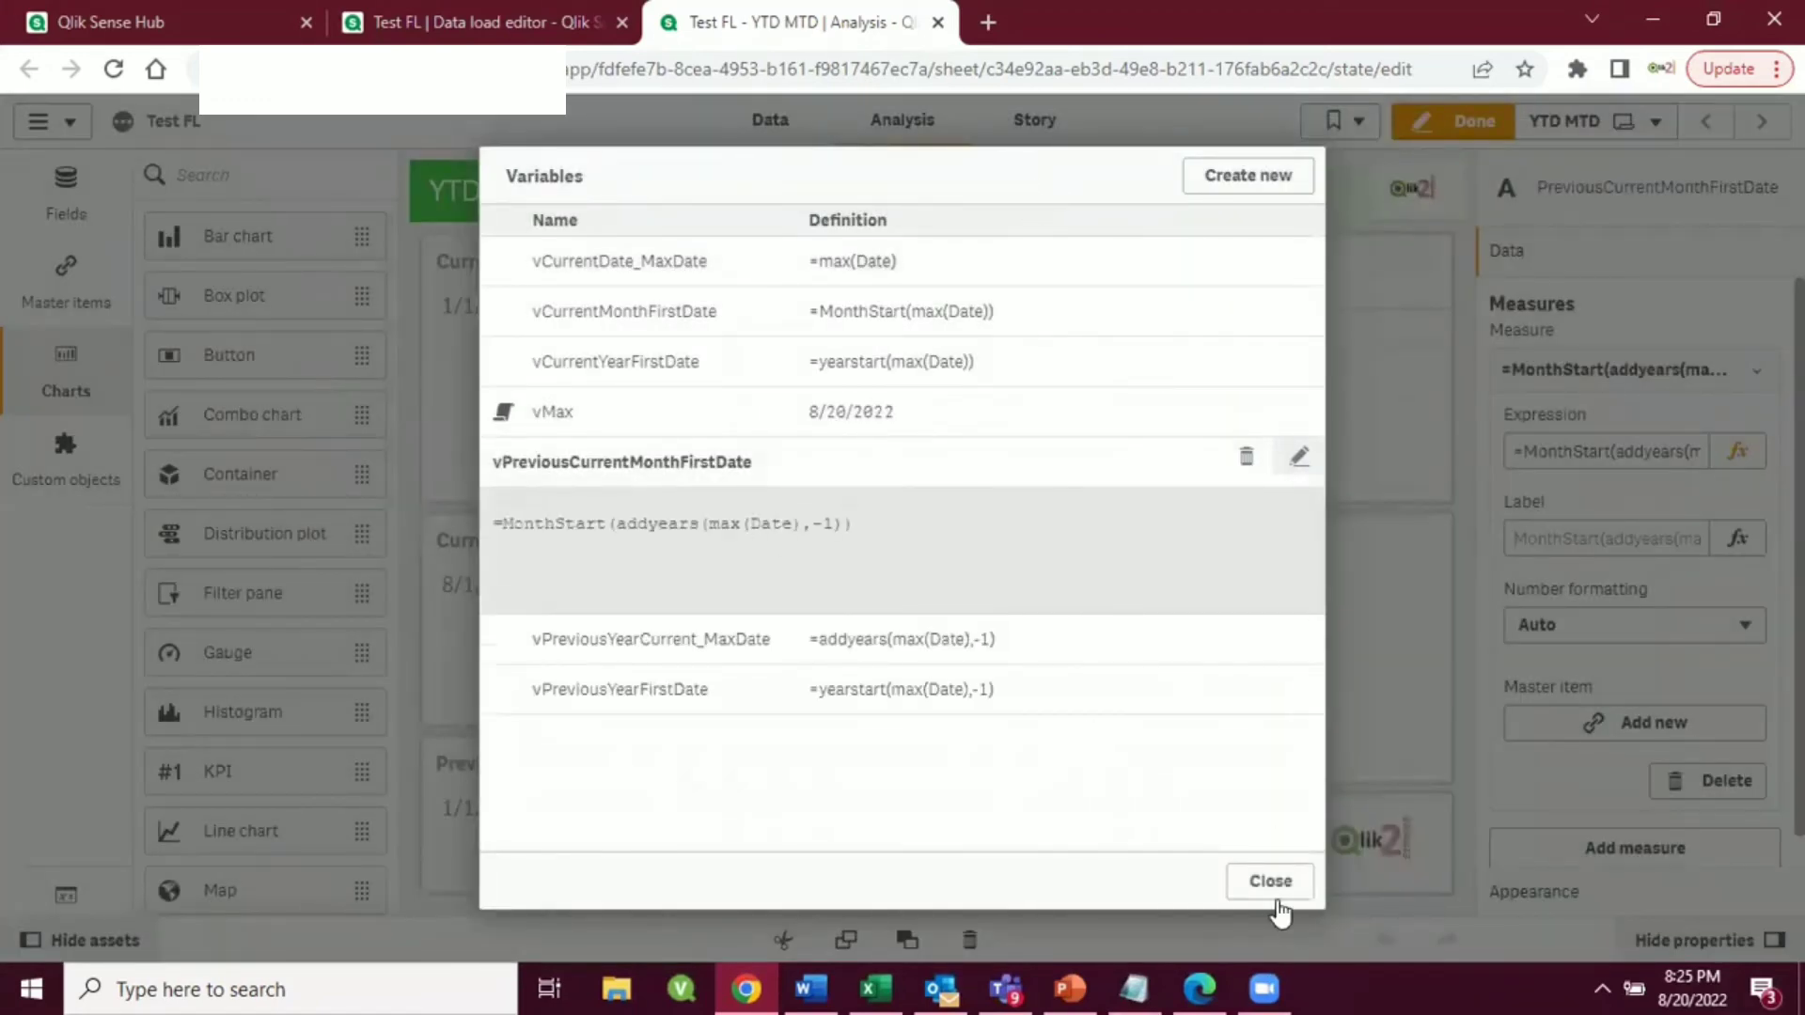
pyautogui.click(1271, 884)
# - In the KPI's sales expression, replace the lower date bound variable vCurrentYearFirstDate with vCurrentMonthFirstDate and apply it
pyautogui.click(1194, 675)
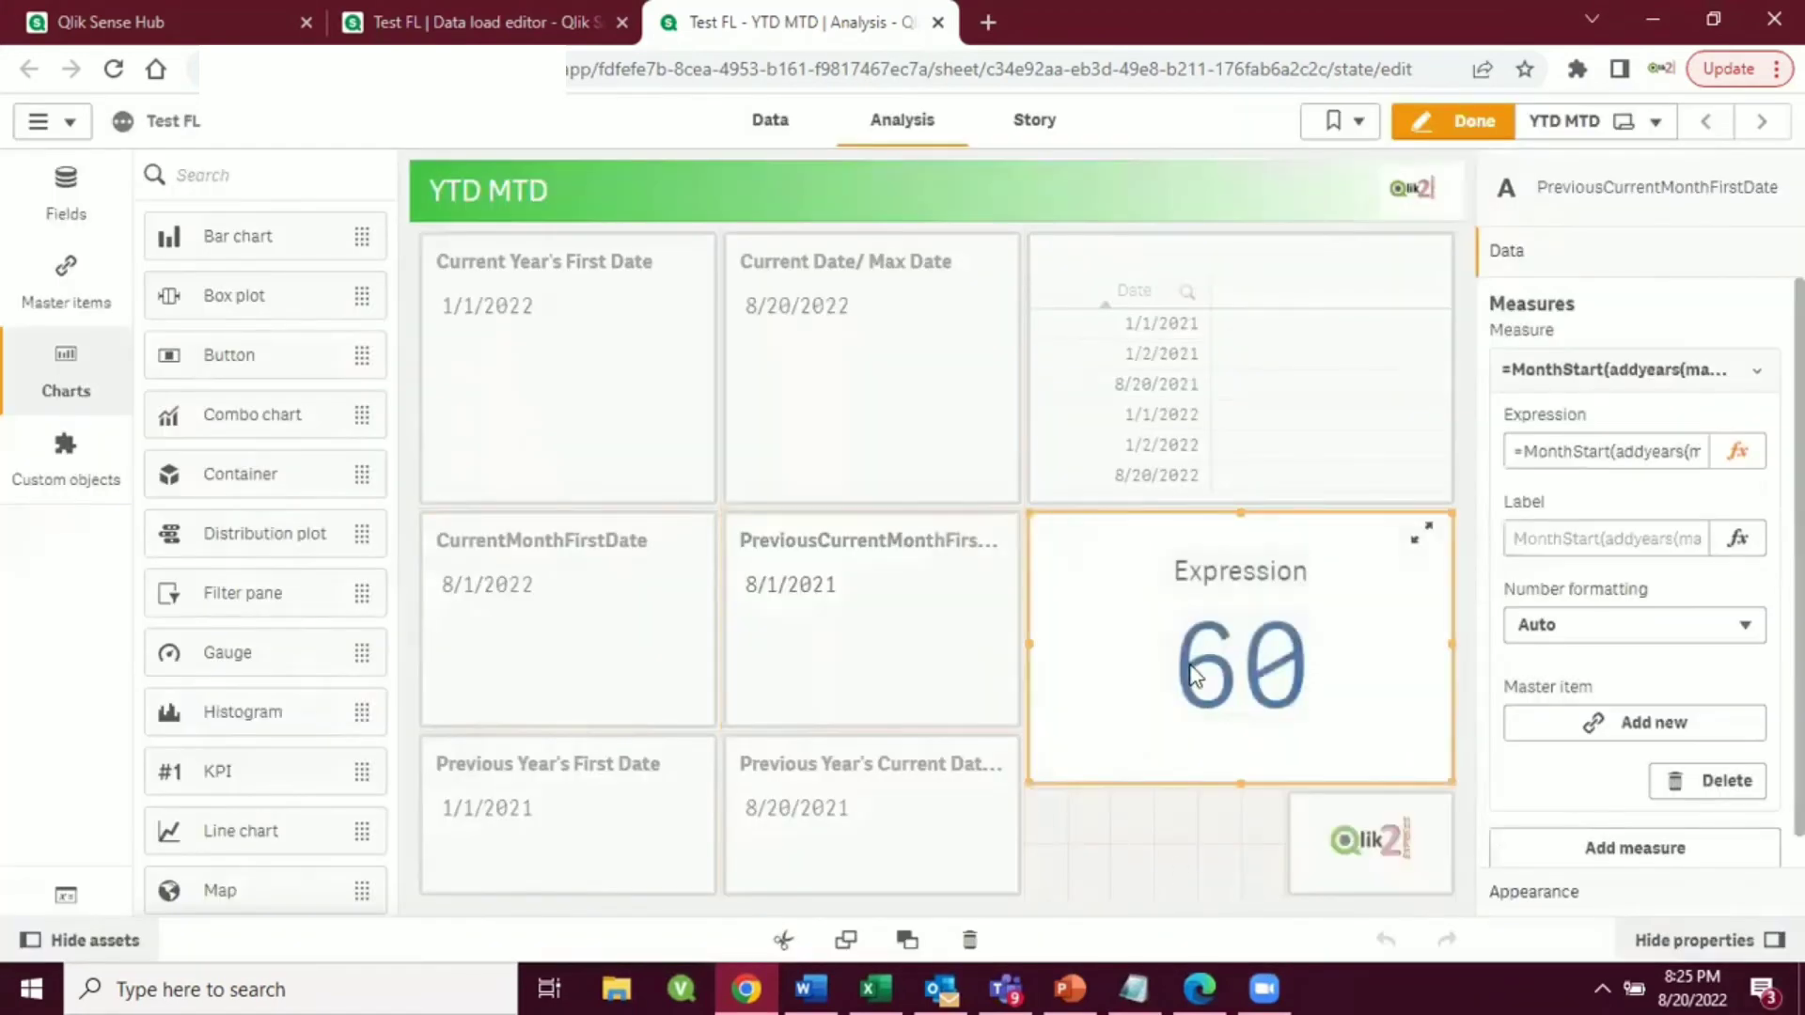
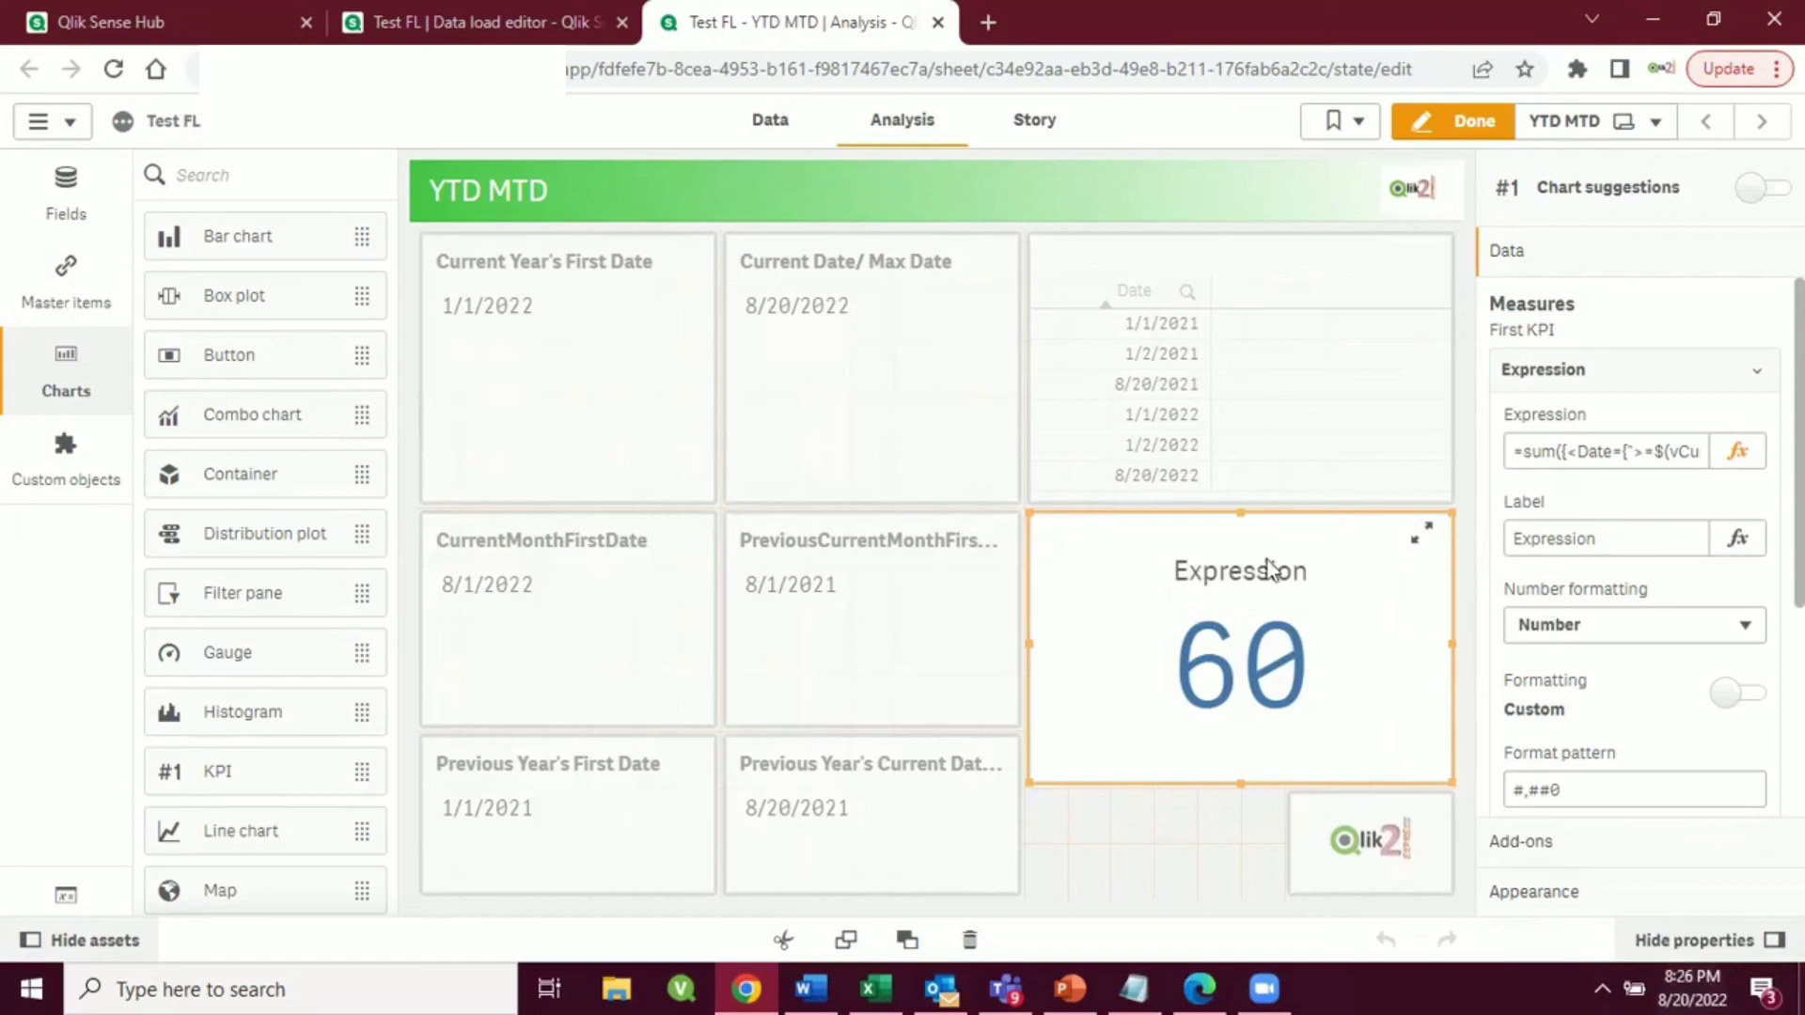
pyautogui.click(1737, 451)
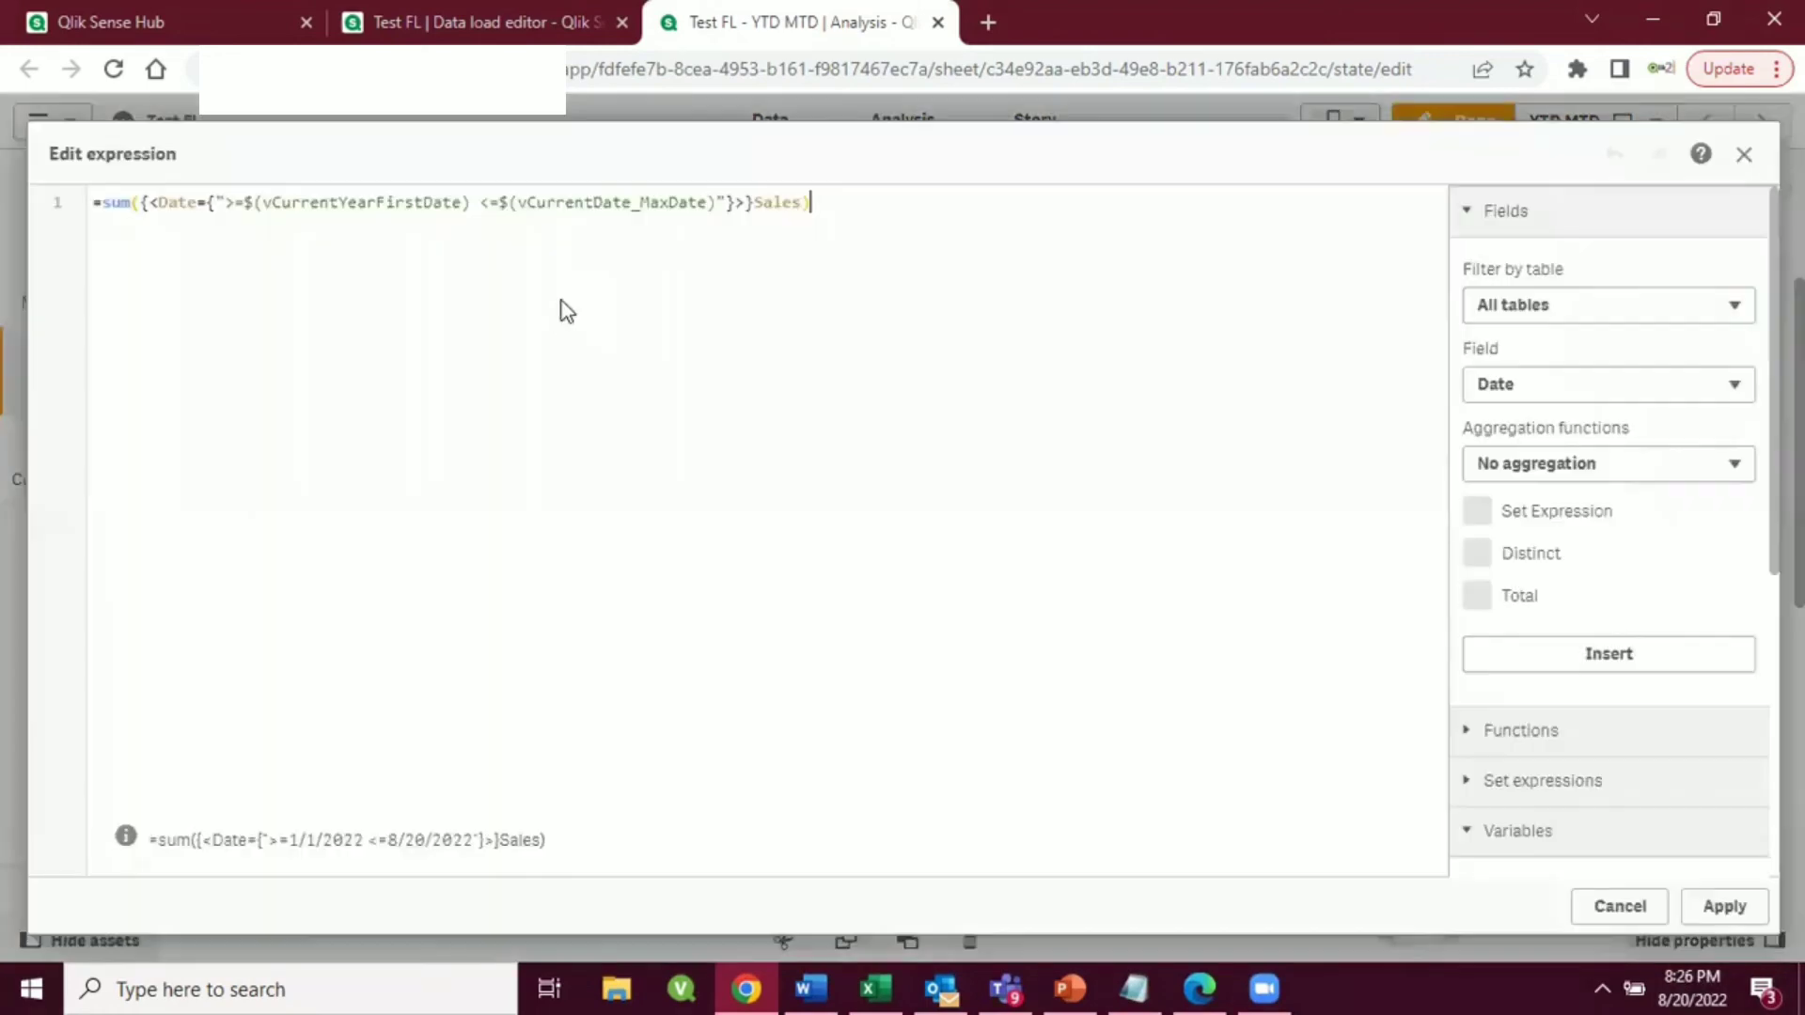
pyautogui.doubleClick(576, 204)
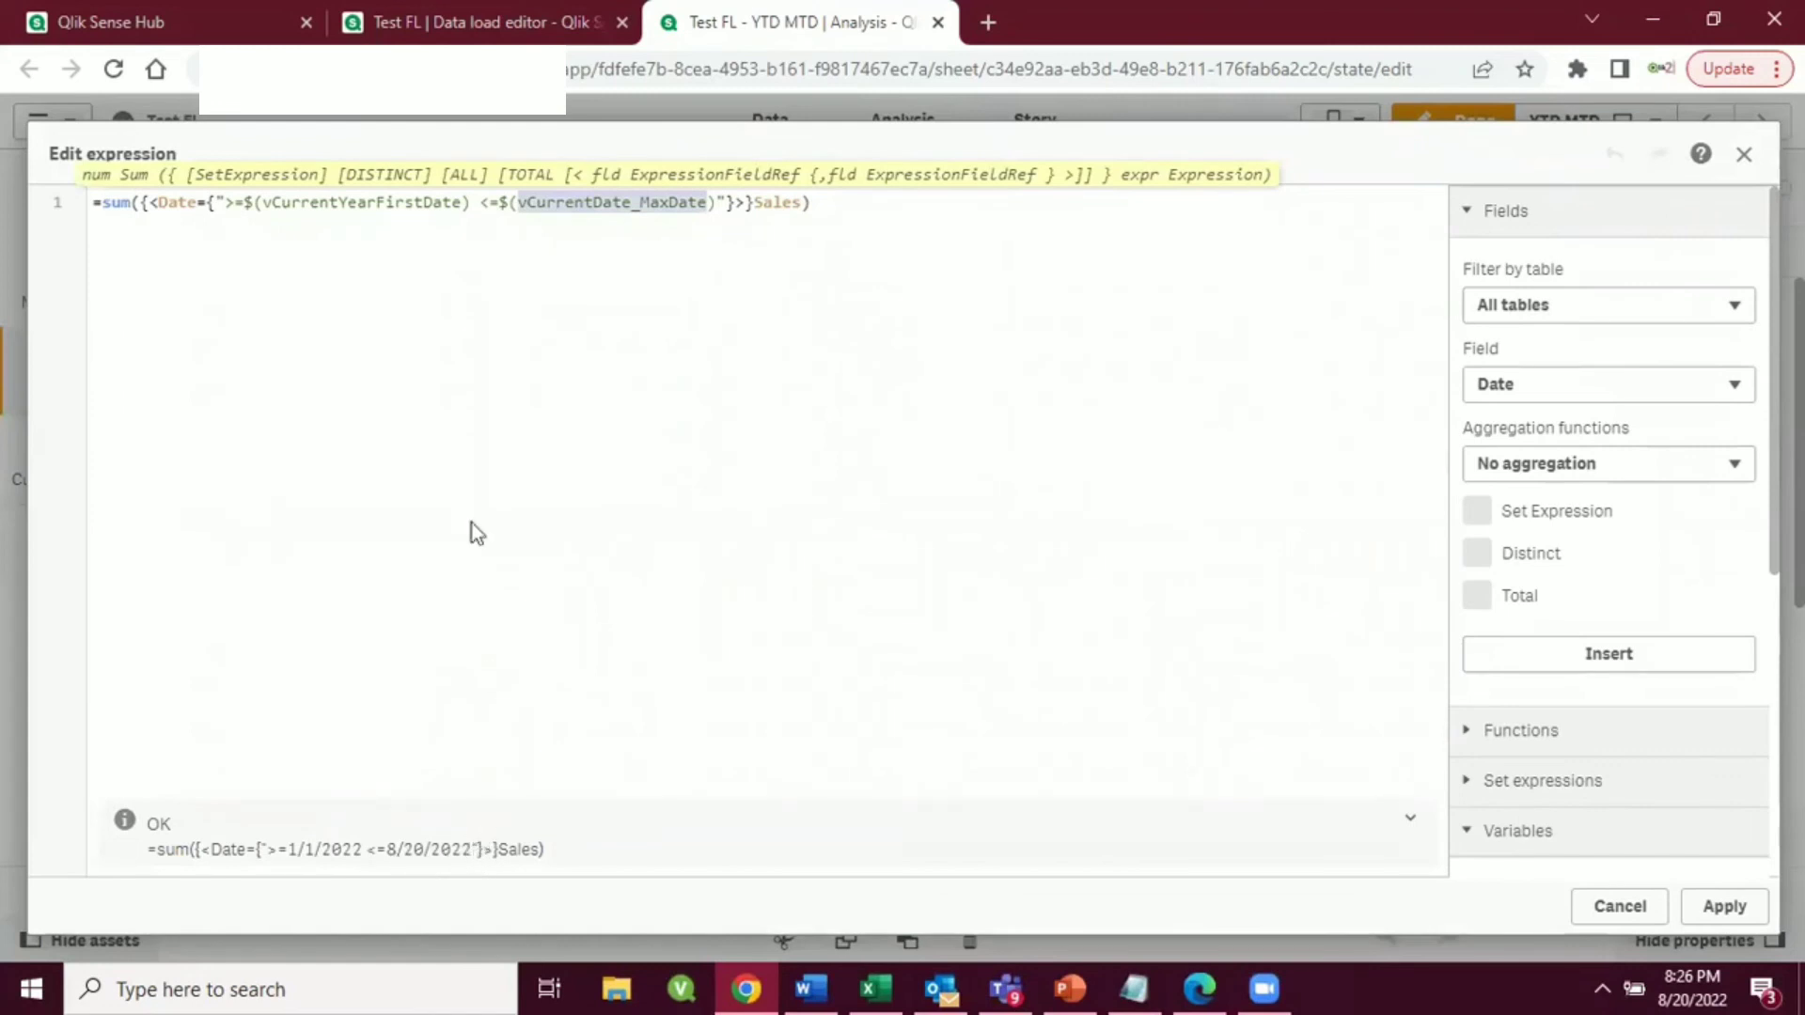
pyautogui.click(383, 200)
pyautogui.doubleClick(382, 200)
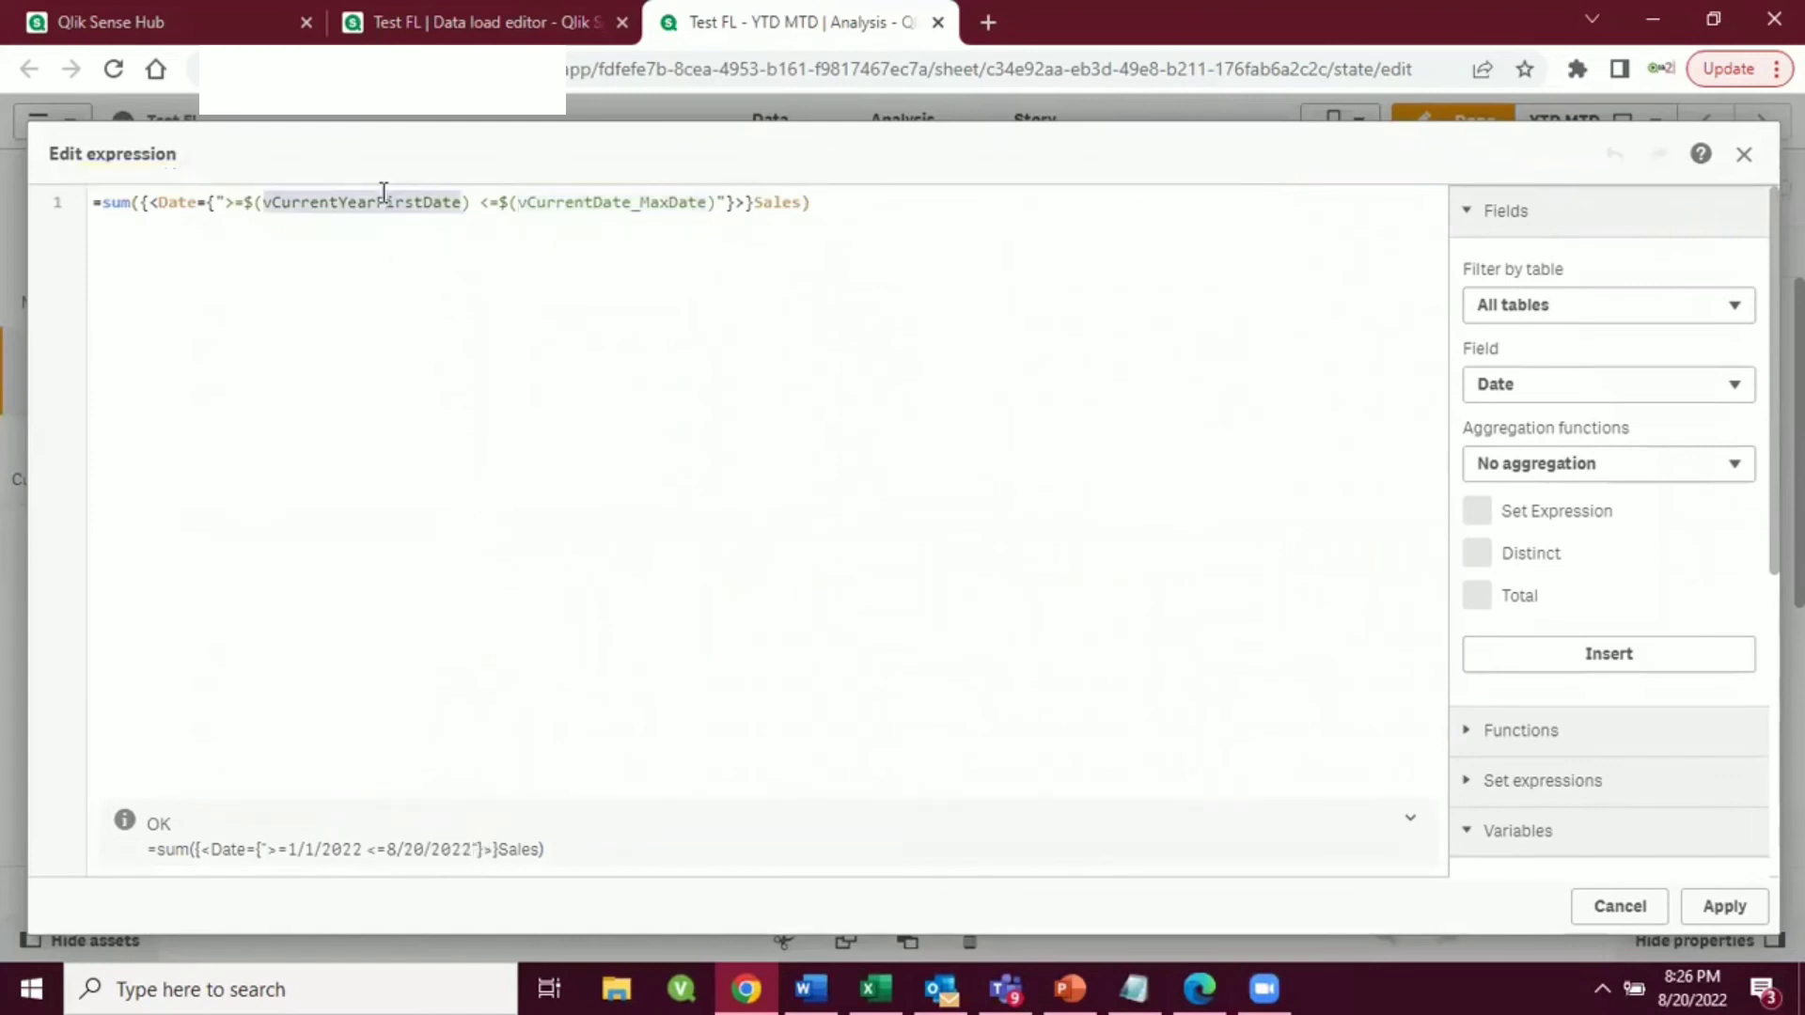
pyautogui.press('BackSpace')
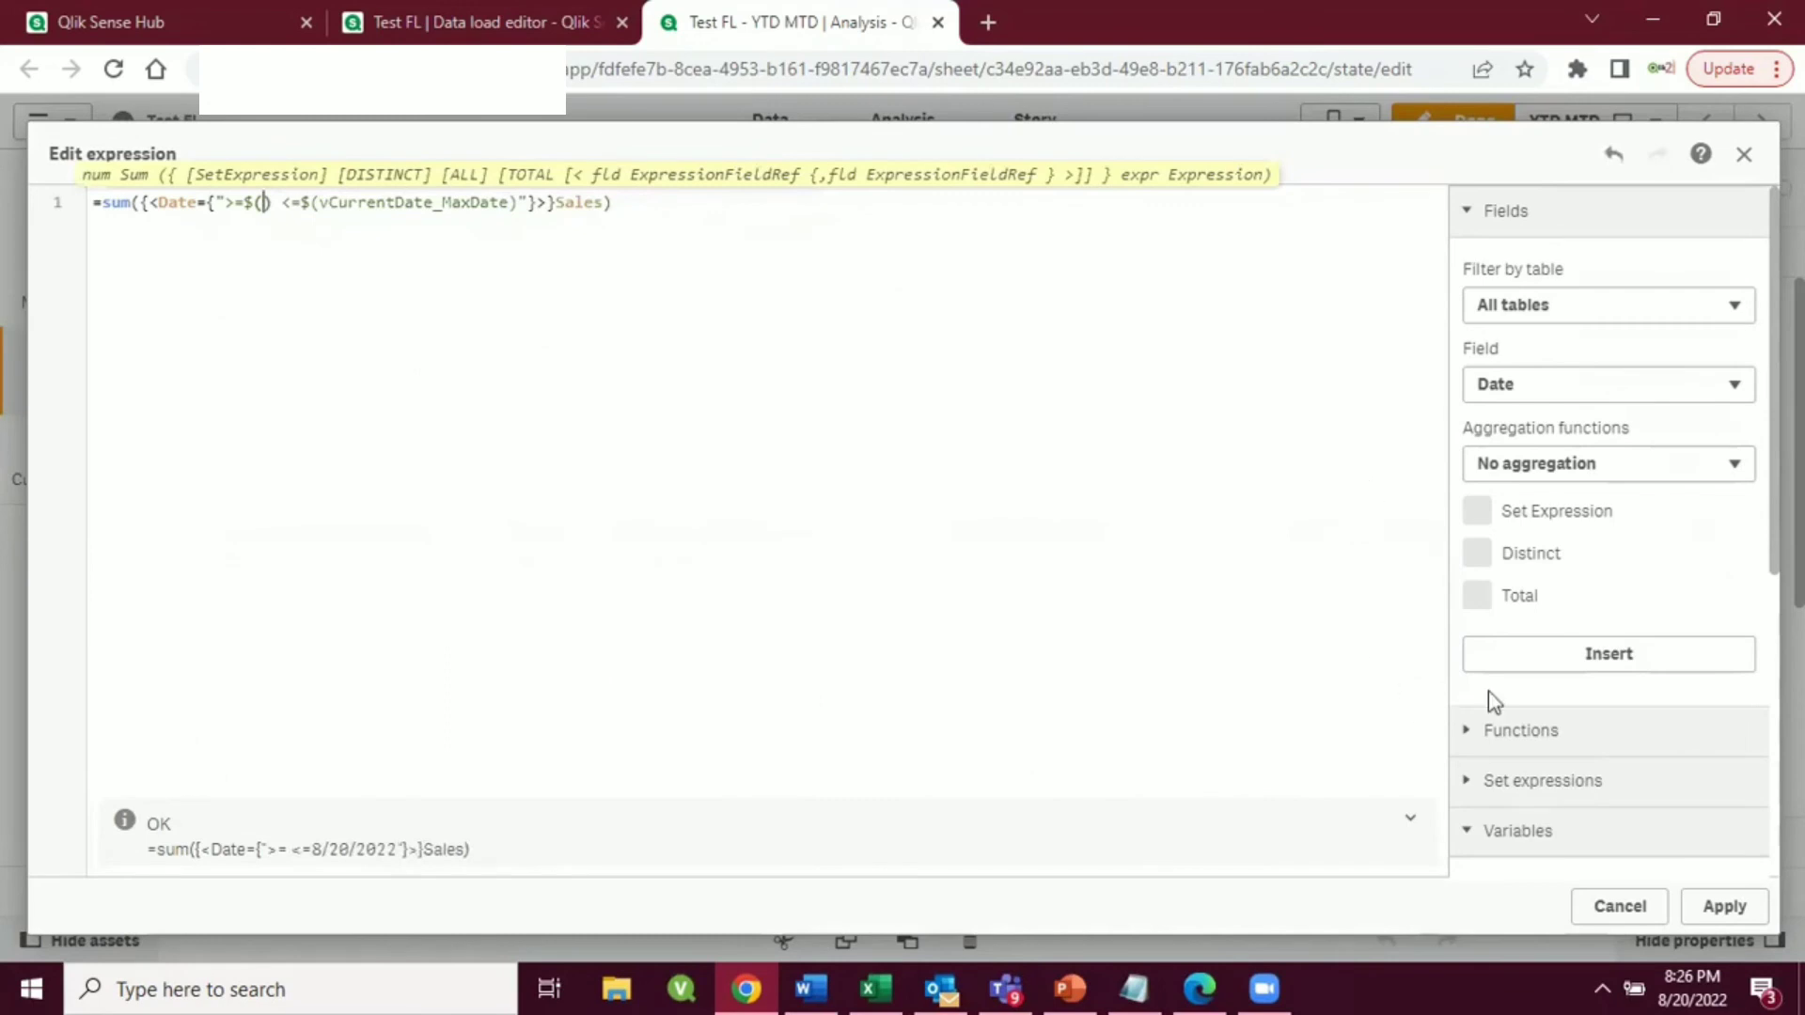
pyautogui.scroll(-3, 1536, 696)
pyautogui.click(1551, 661)
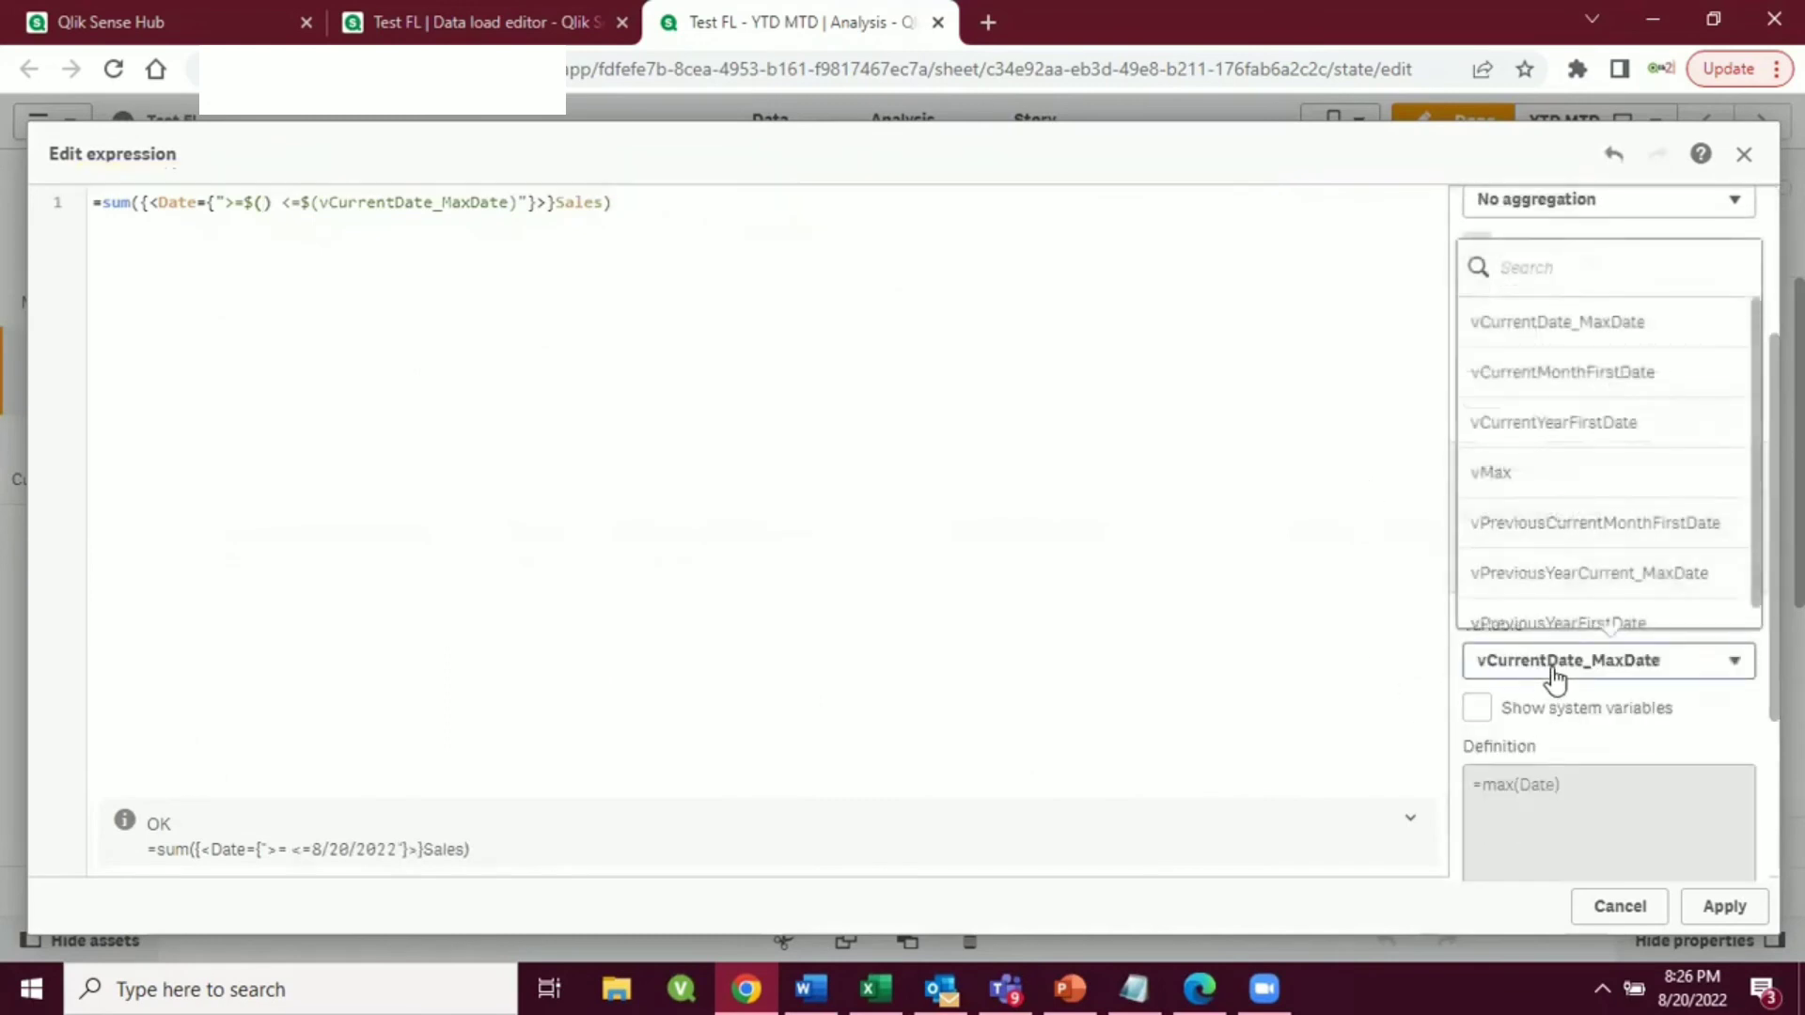
pyautogui.click(1577, 375)
pyautogui.scroll(-3, 1595, 829)
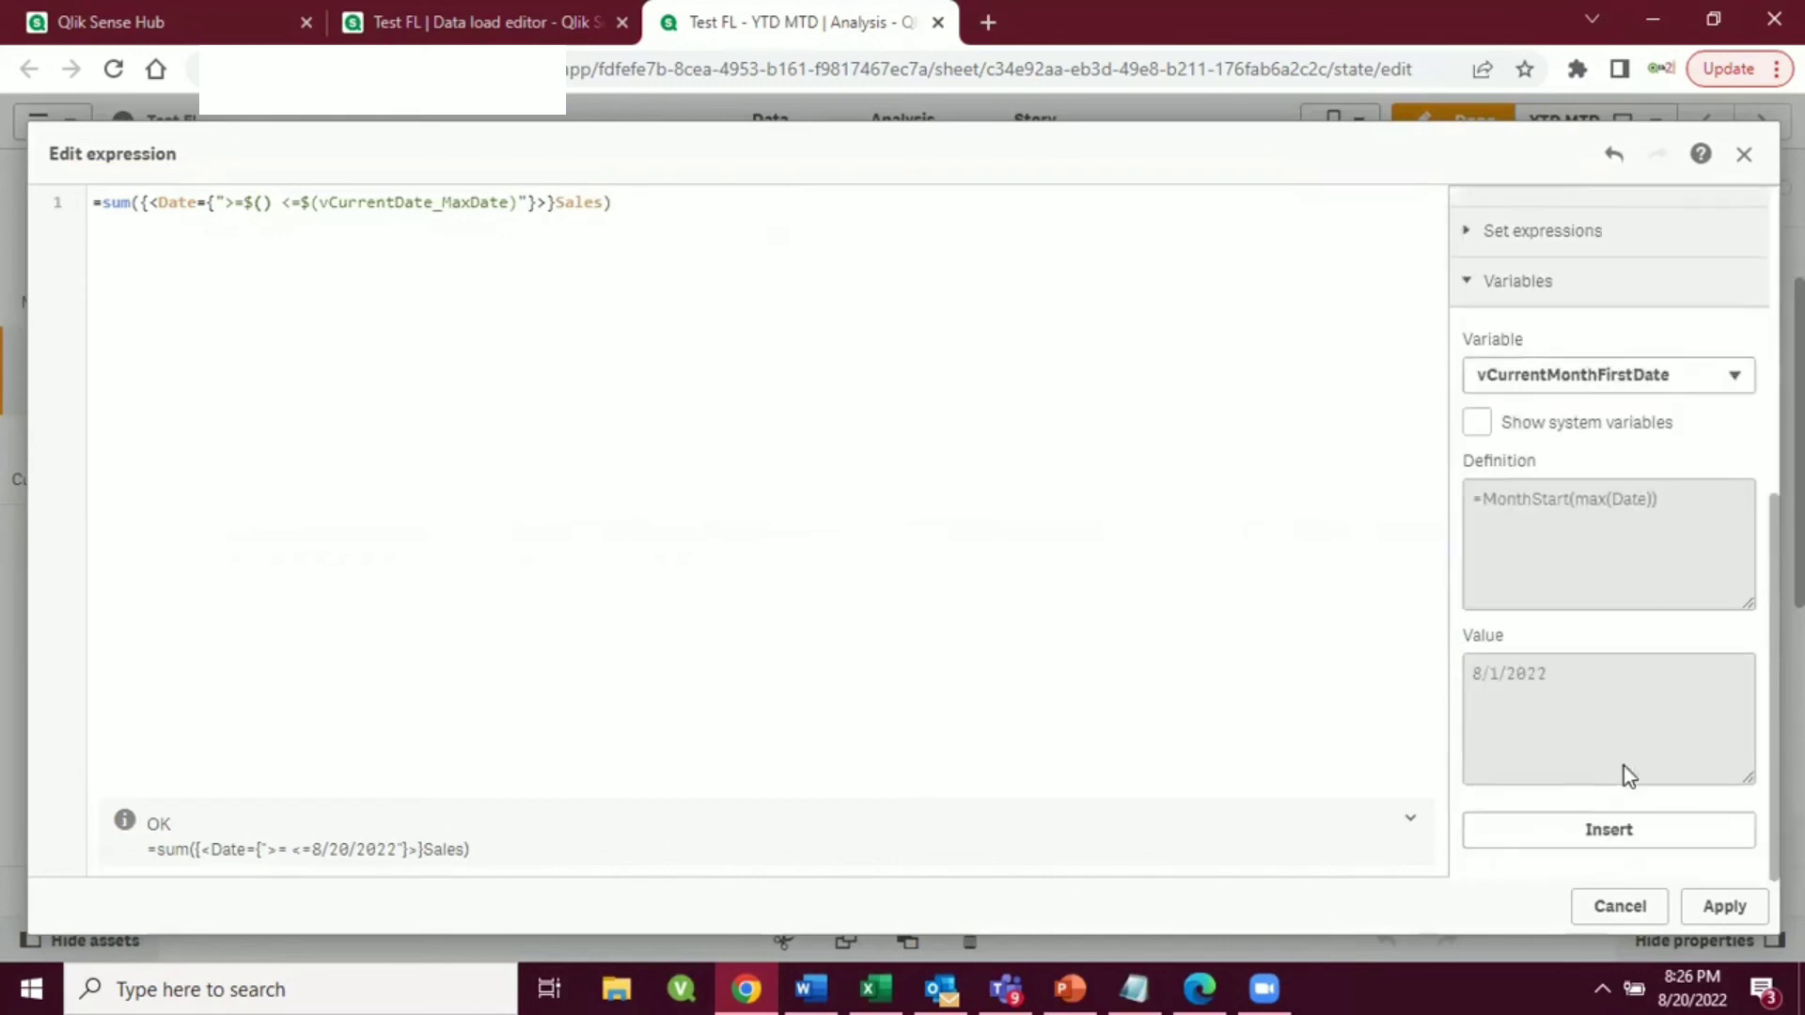
pyautogui.click(1603, 829)
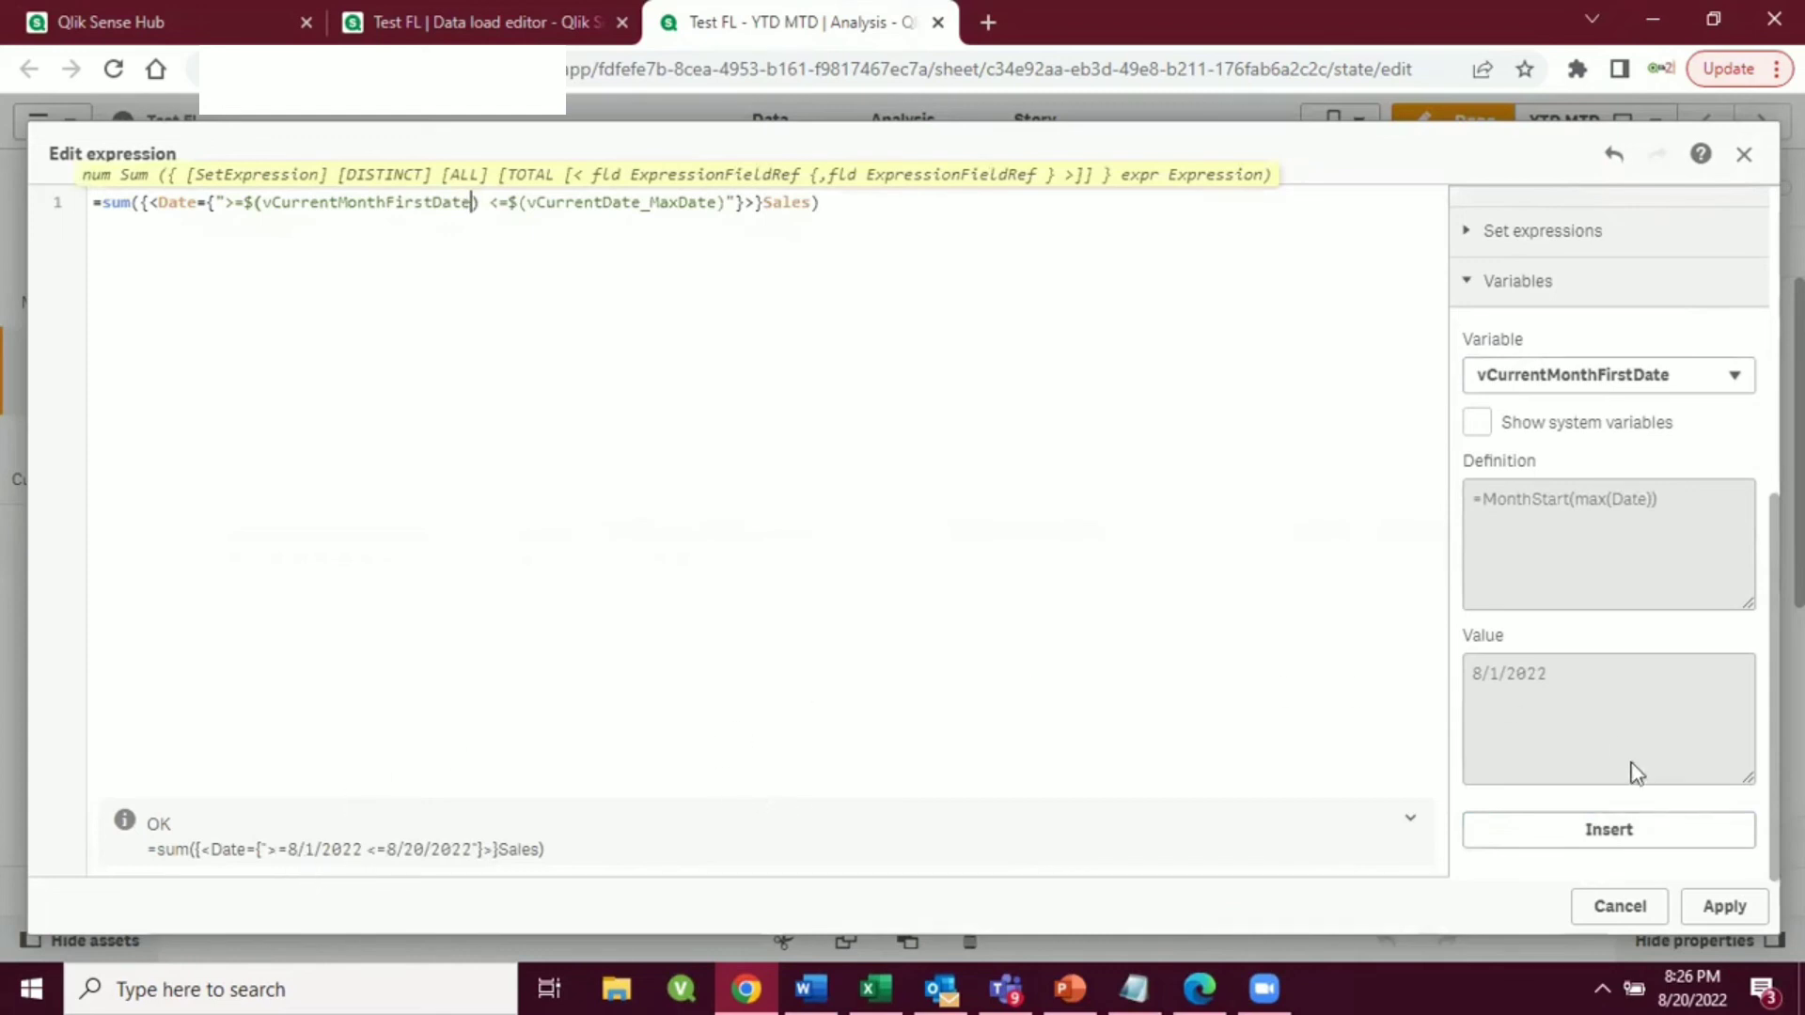
pyautogui.click(1722, 908)
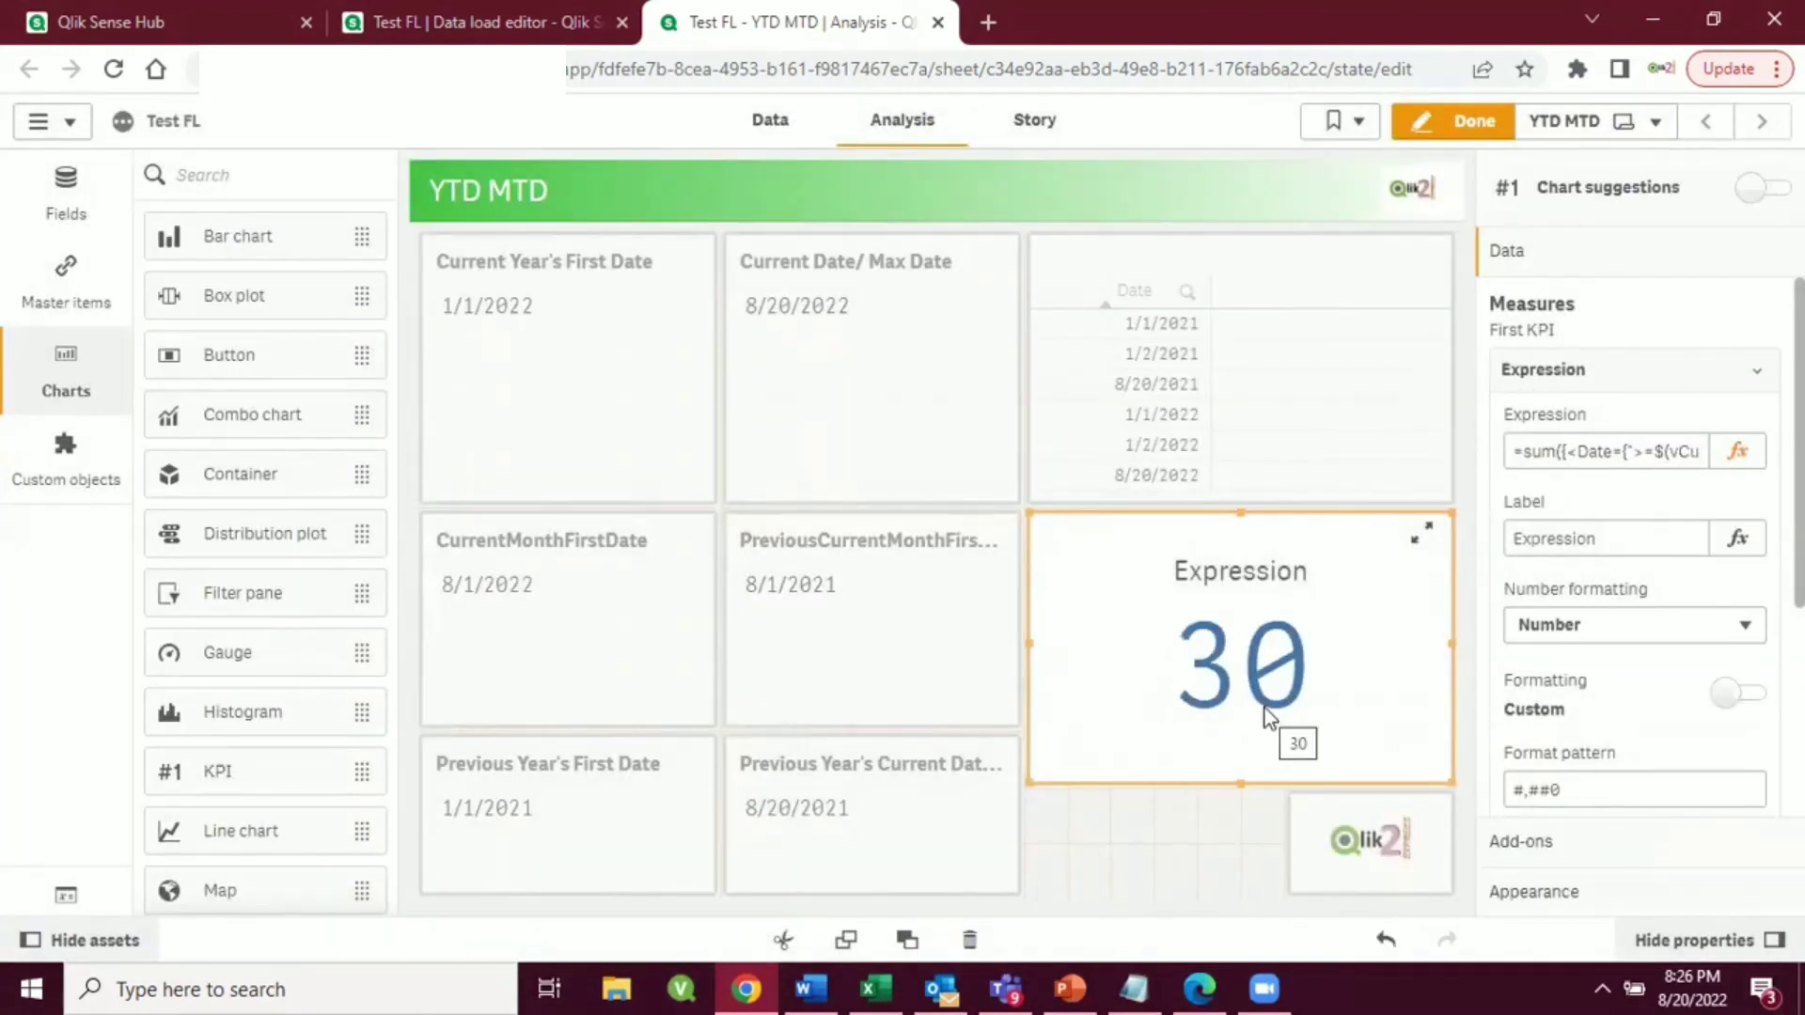
# - Switch to Excel, check the 8/20/2022 sales row in YTD MTD.xlsx against the KPI, and return to Qlik Sense
pyautogui.moveTo(874, 987)
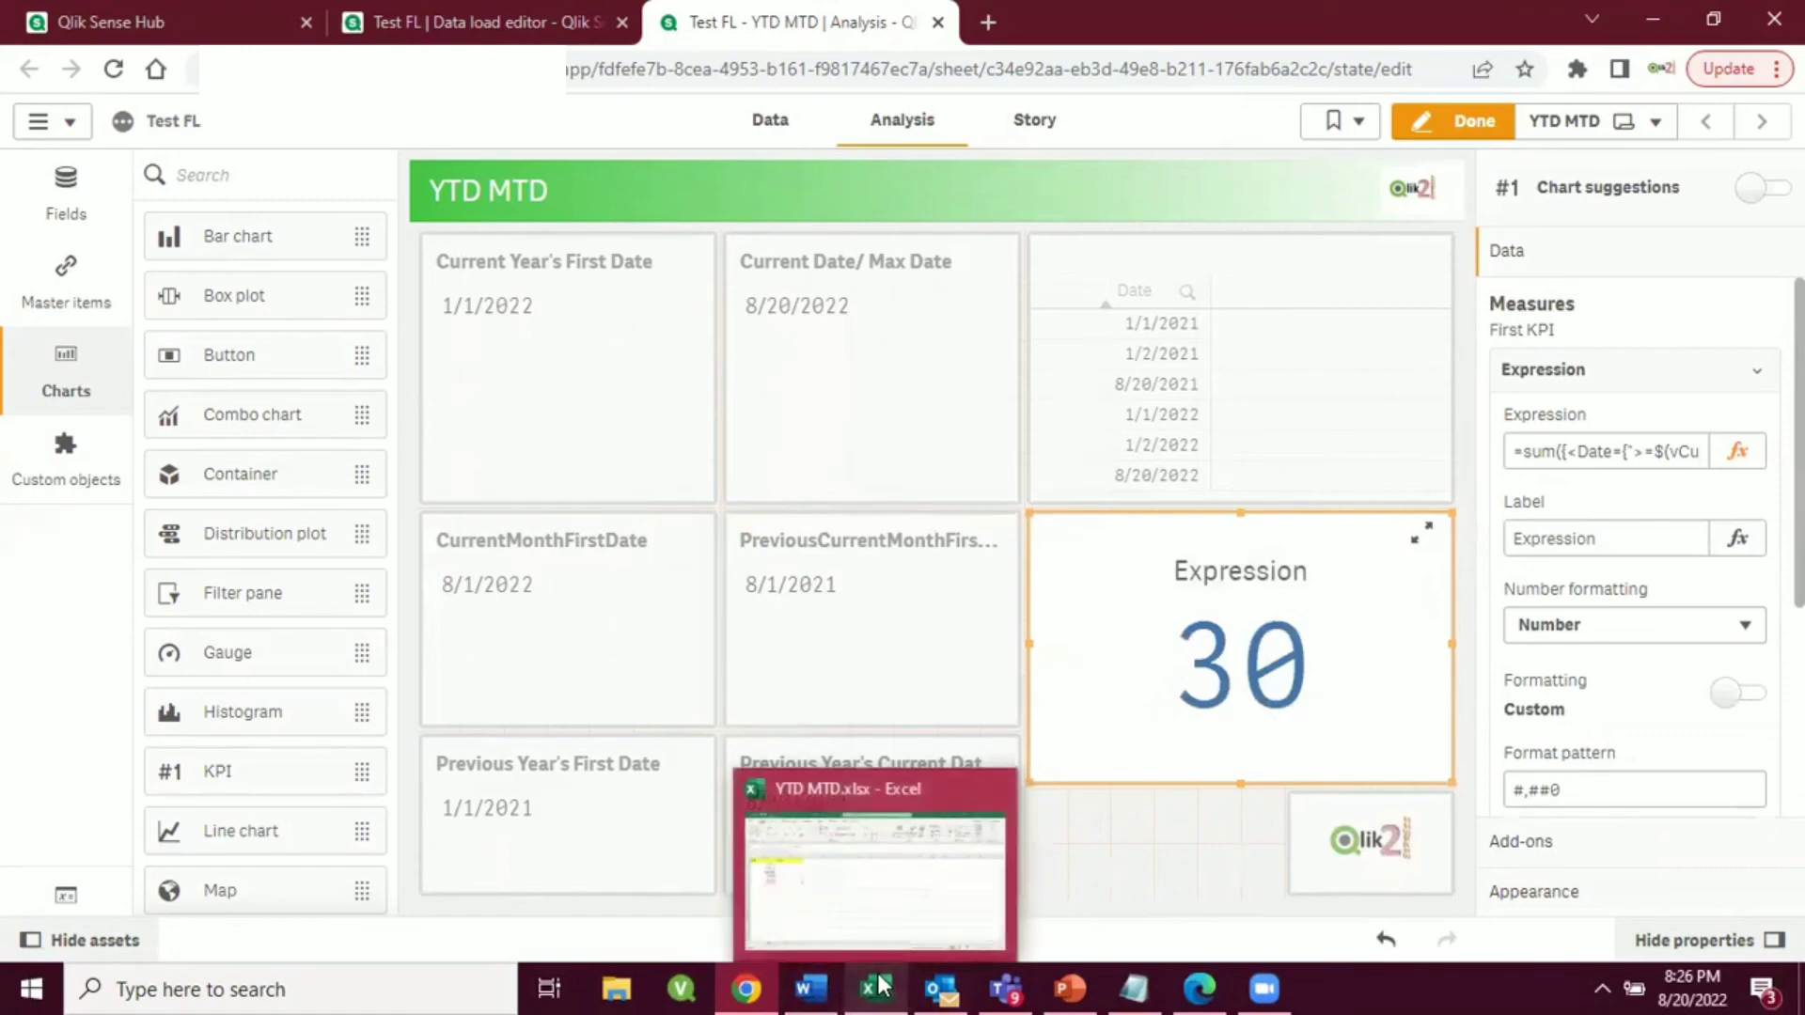
pyautogui.click(846, 770)
pyautogui.click(498, 629)
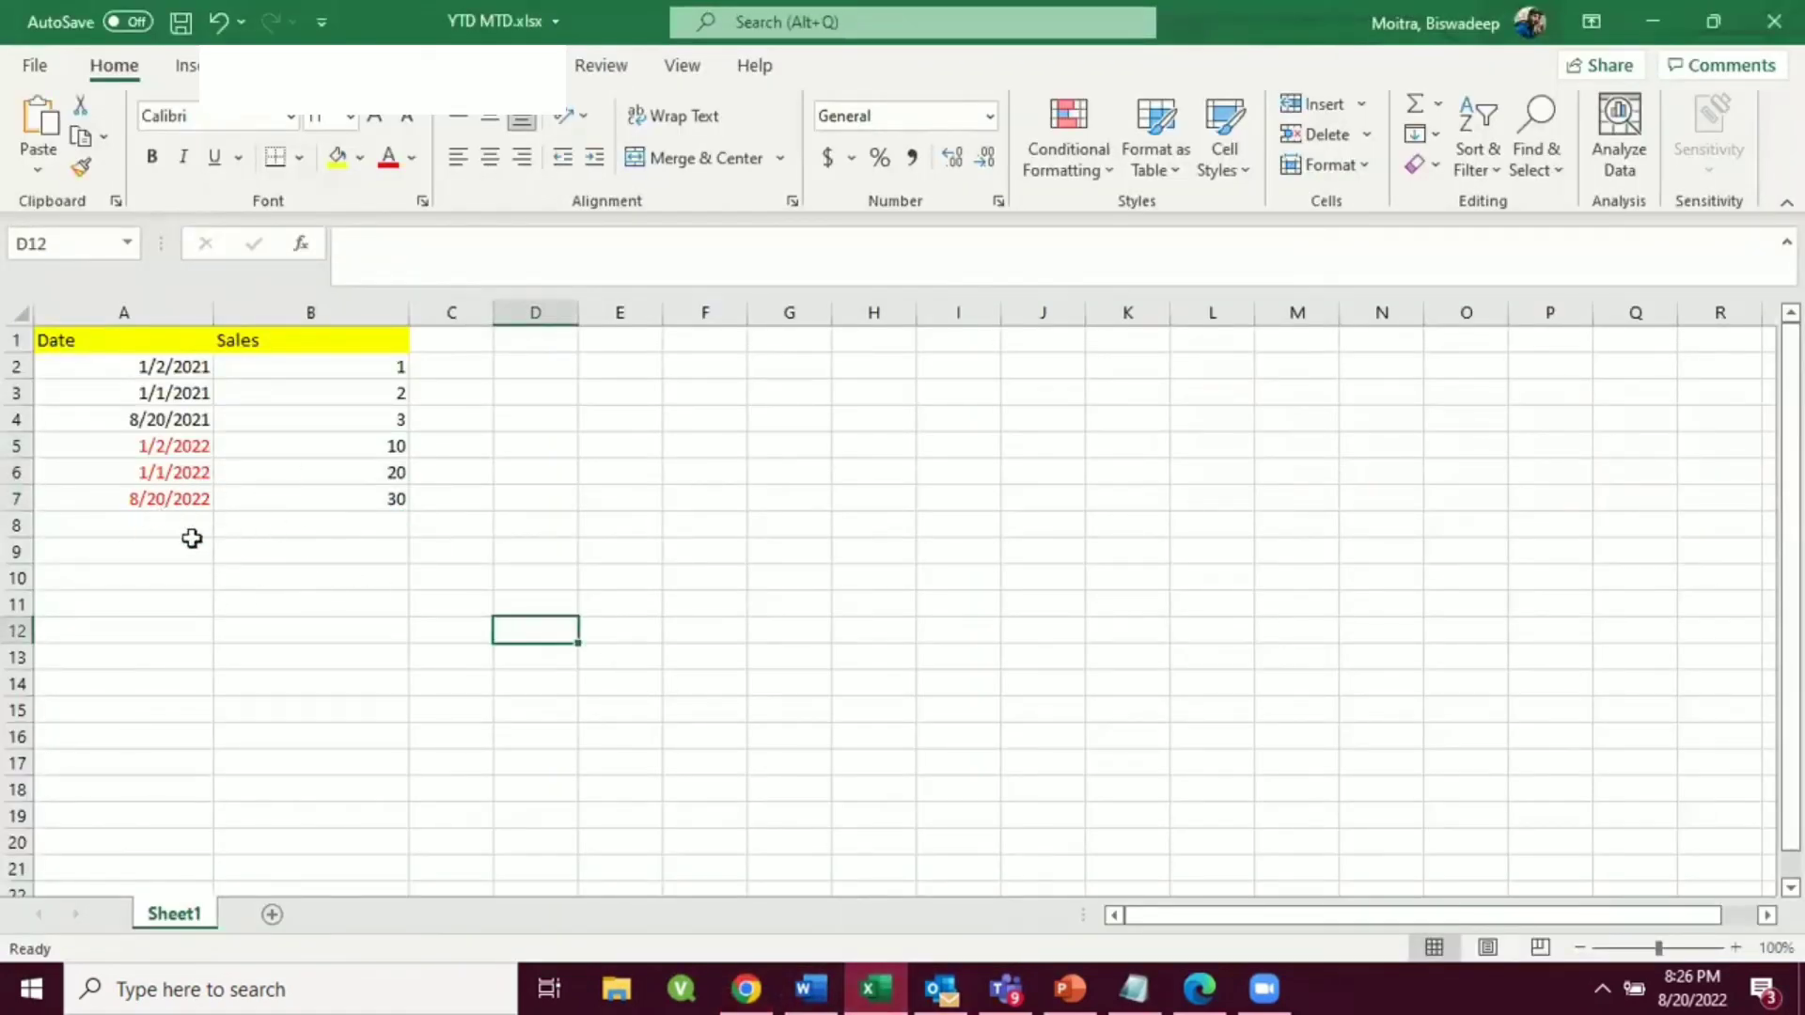
pyautogui.moveTo(150, 496); pyautogui.dragTo(310, 492)
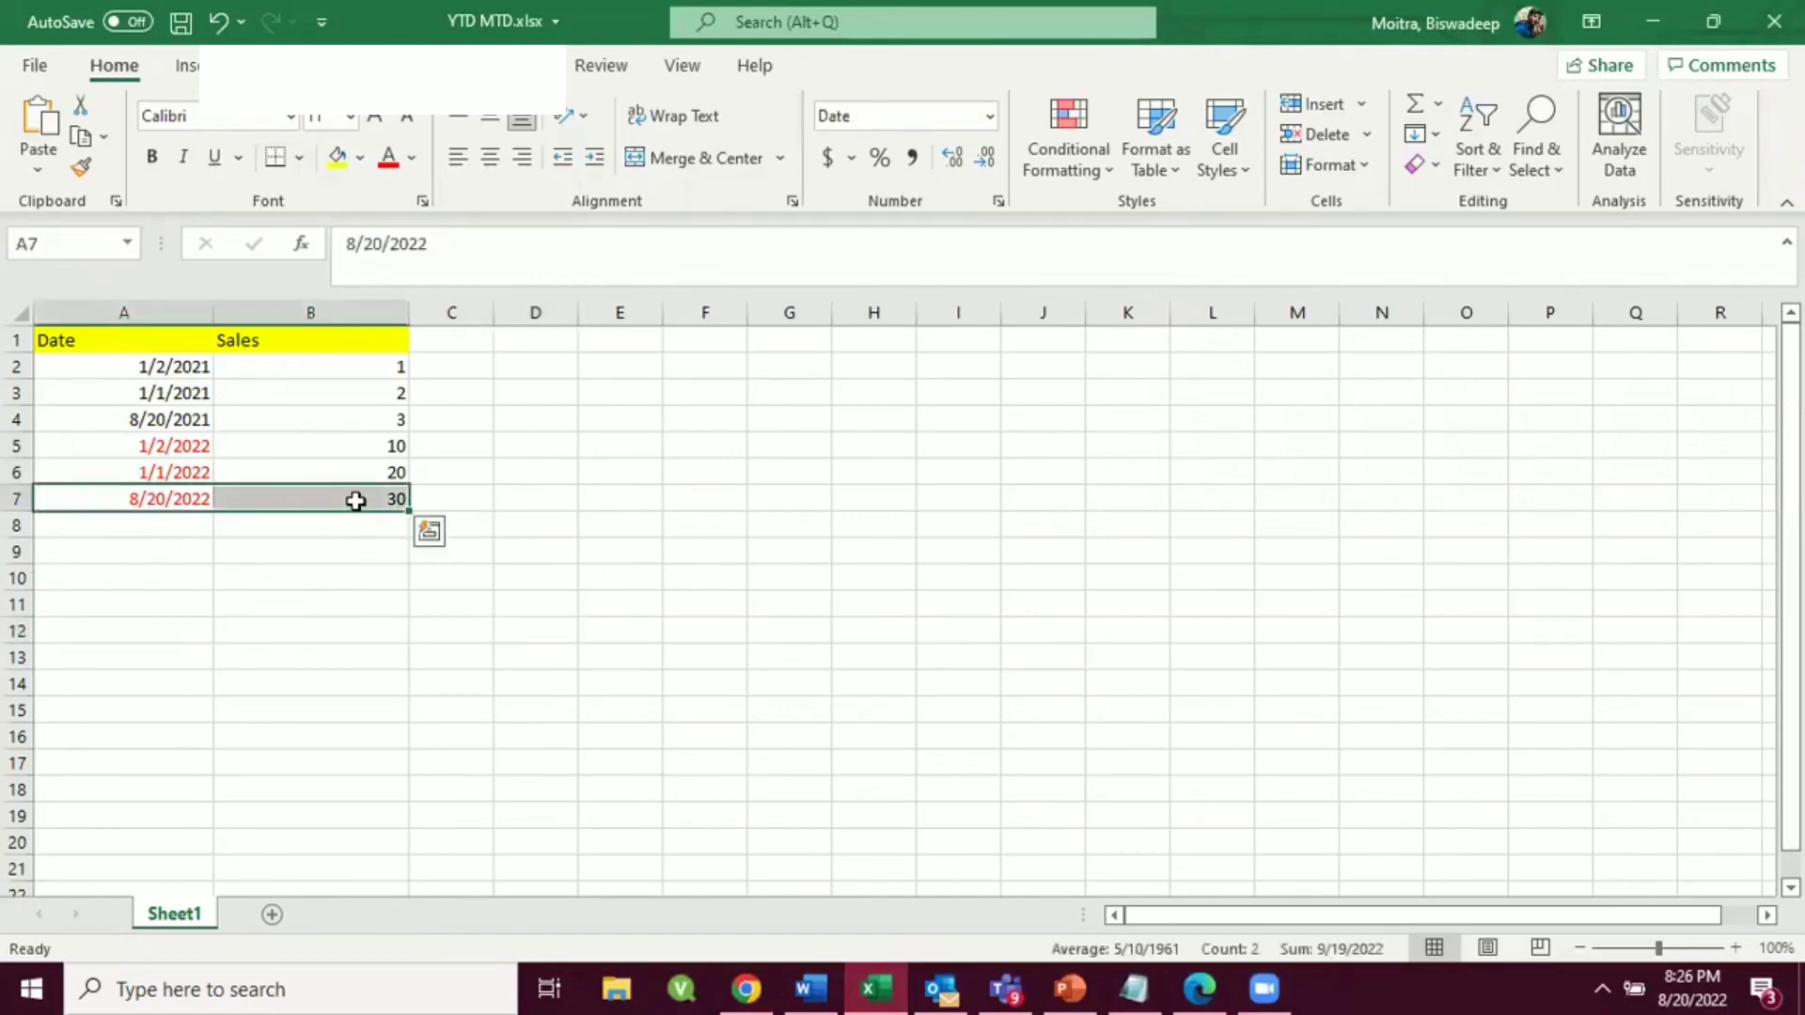
pyautogui.hotkey('alt', 'Tab')
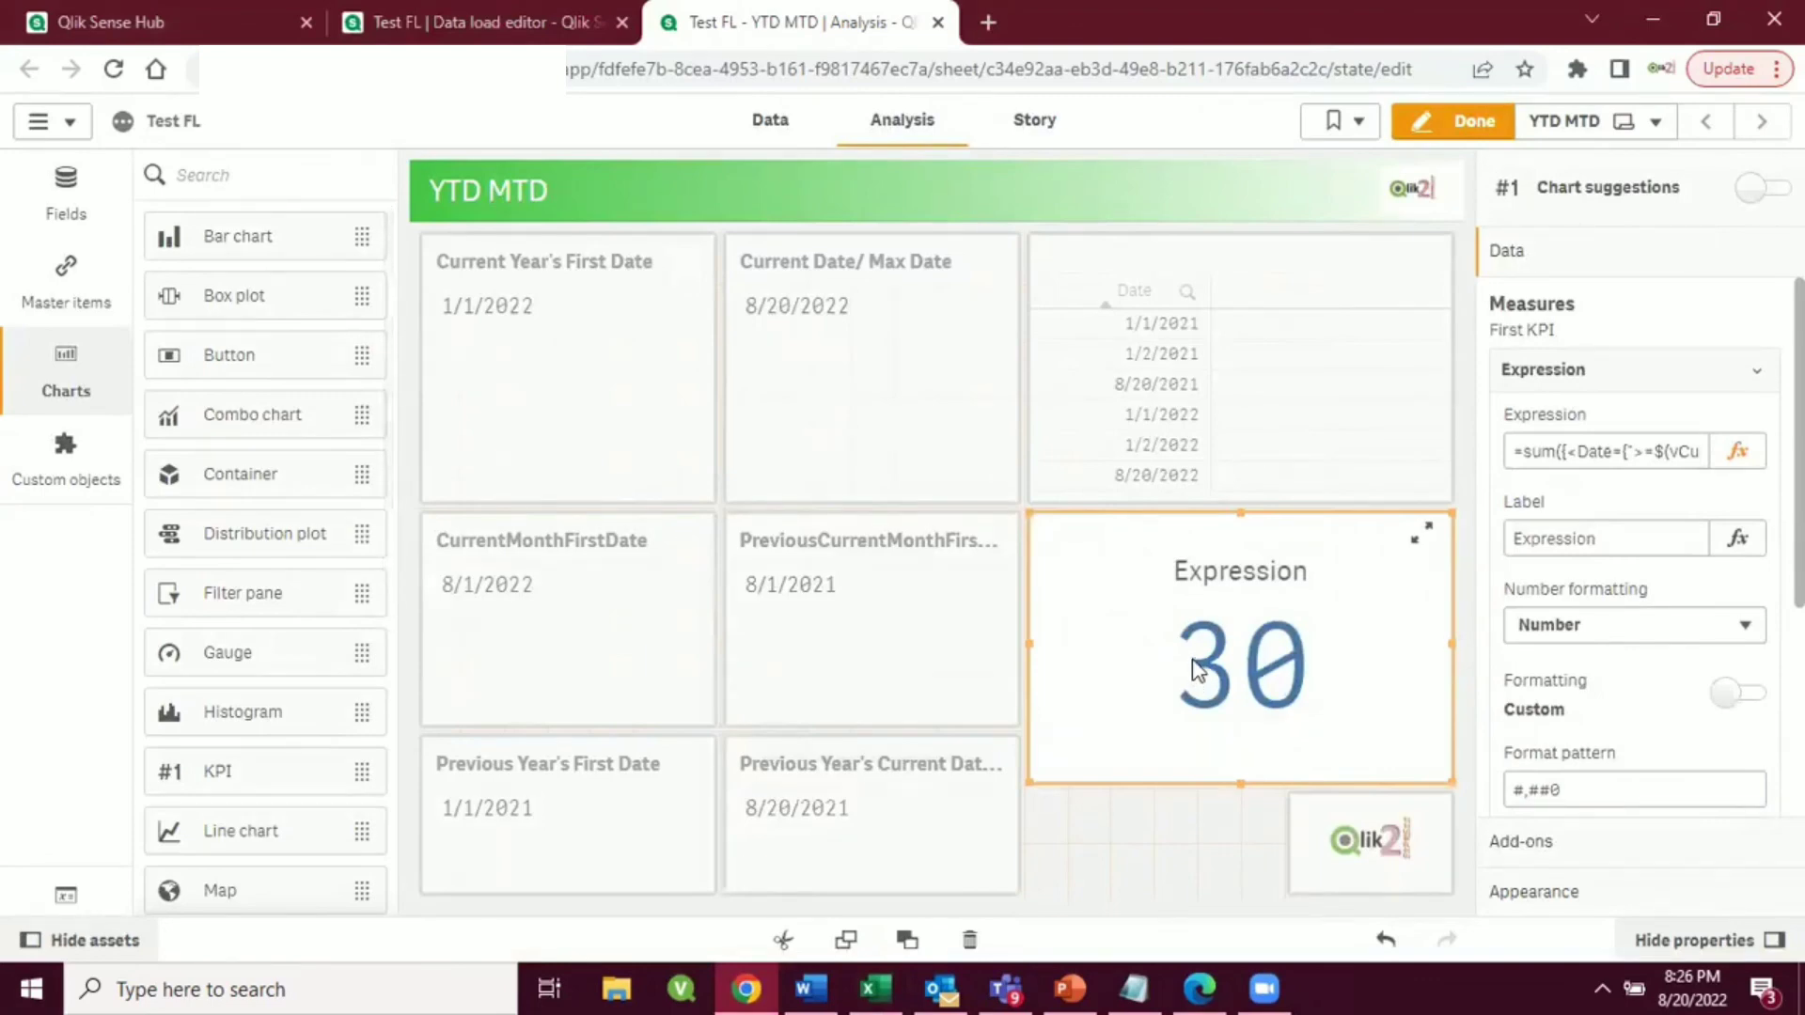
# - Open the KPI's first measure in the expression editor
pyautogui.click(1663, 385)
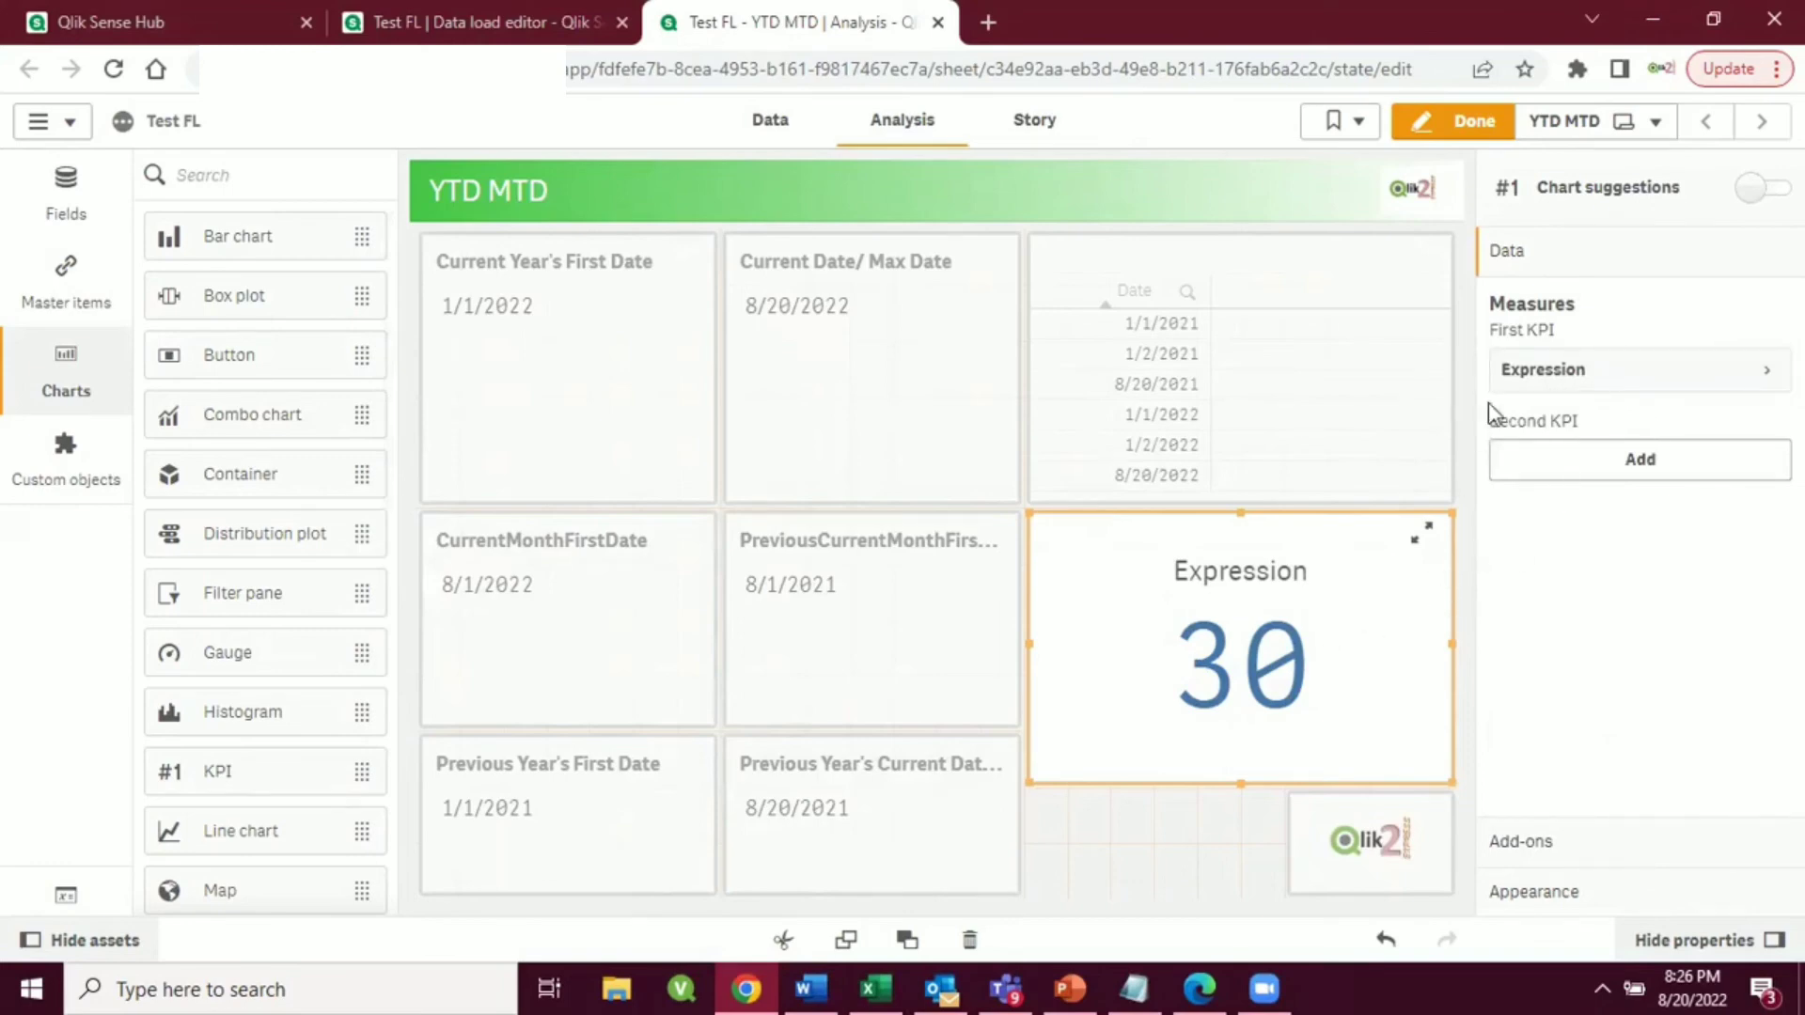
pyautogui.click(1535, 376)
pyautogui.click(1740, 453)
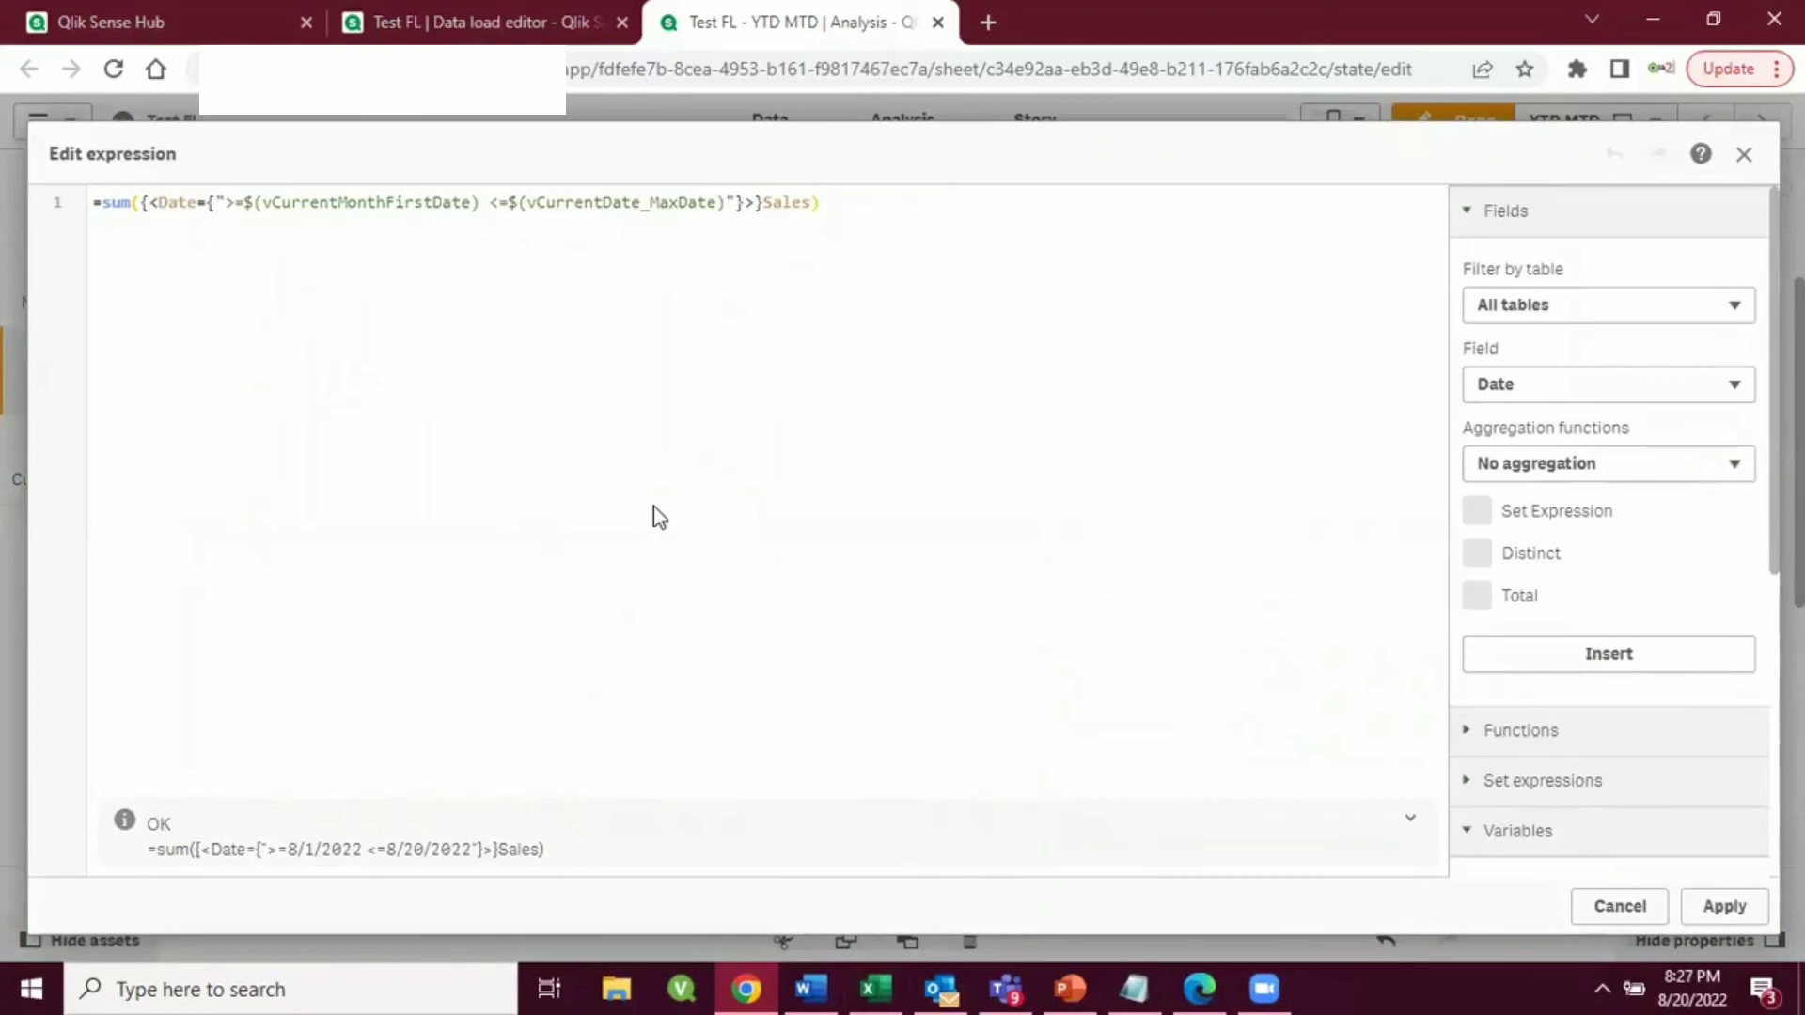
# - Switch to PowerPoint, review the PYTD and PMTD definitions on slide 7, and return to the expression editor
pyautogui.click(1071, 977)
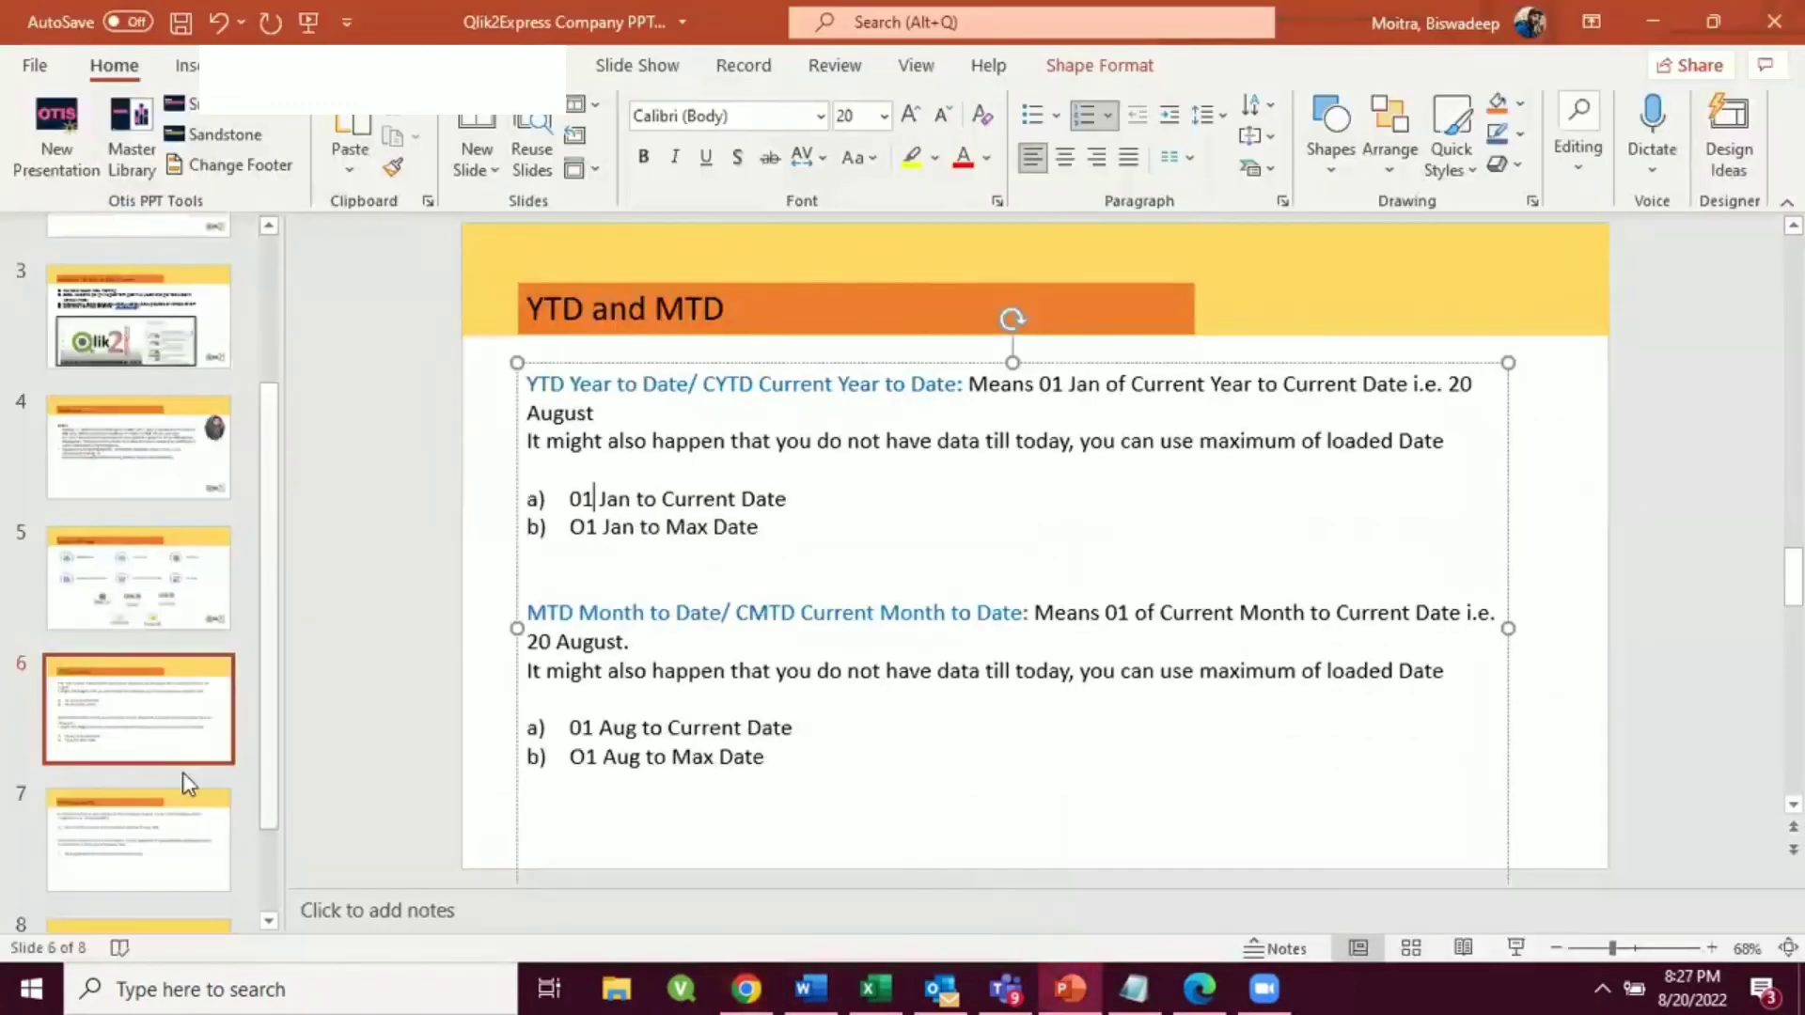
pyautogui.click(179, 808)
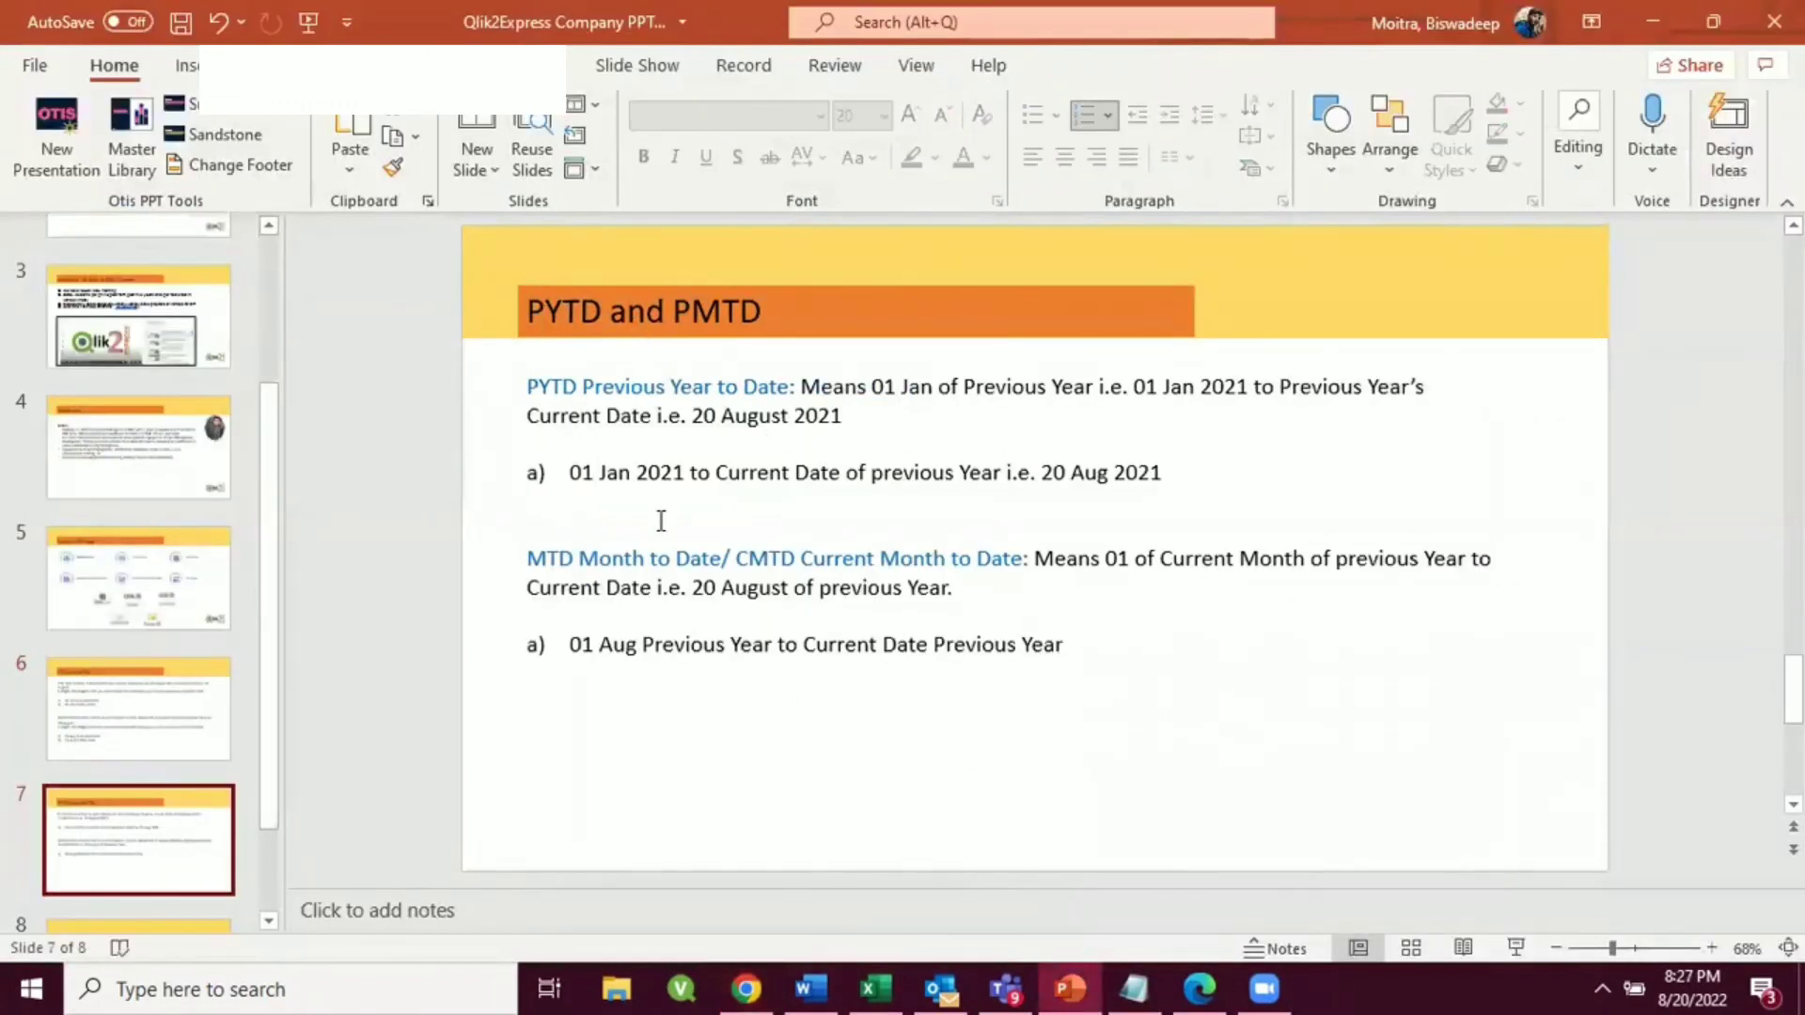
pyautogui.hotkey('alt', 'Tab')
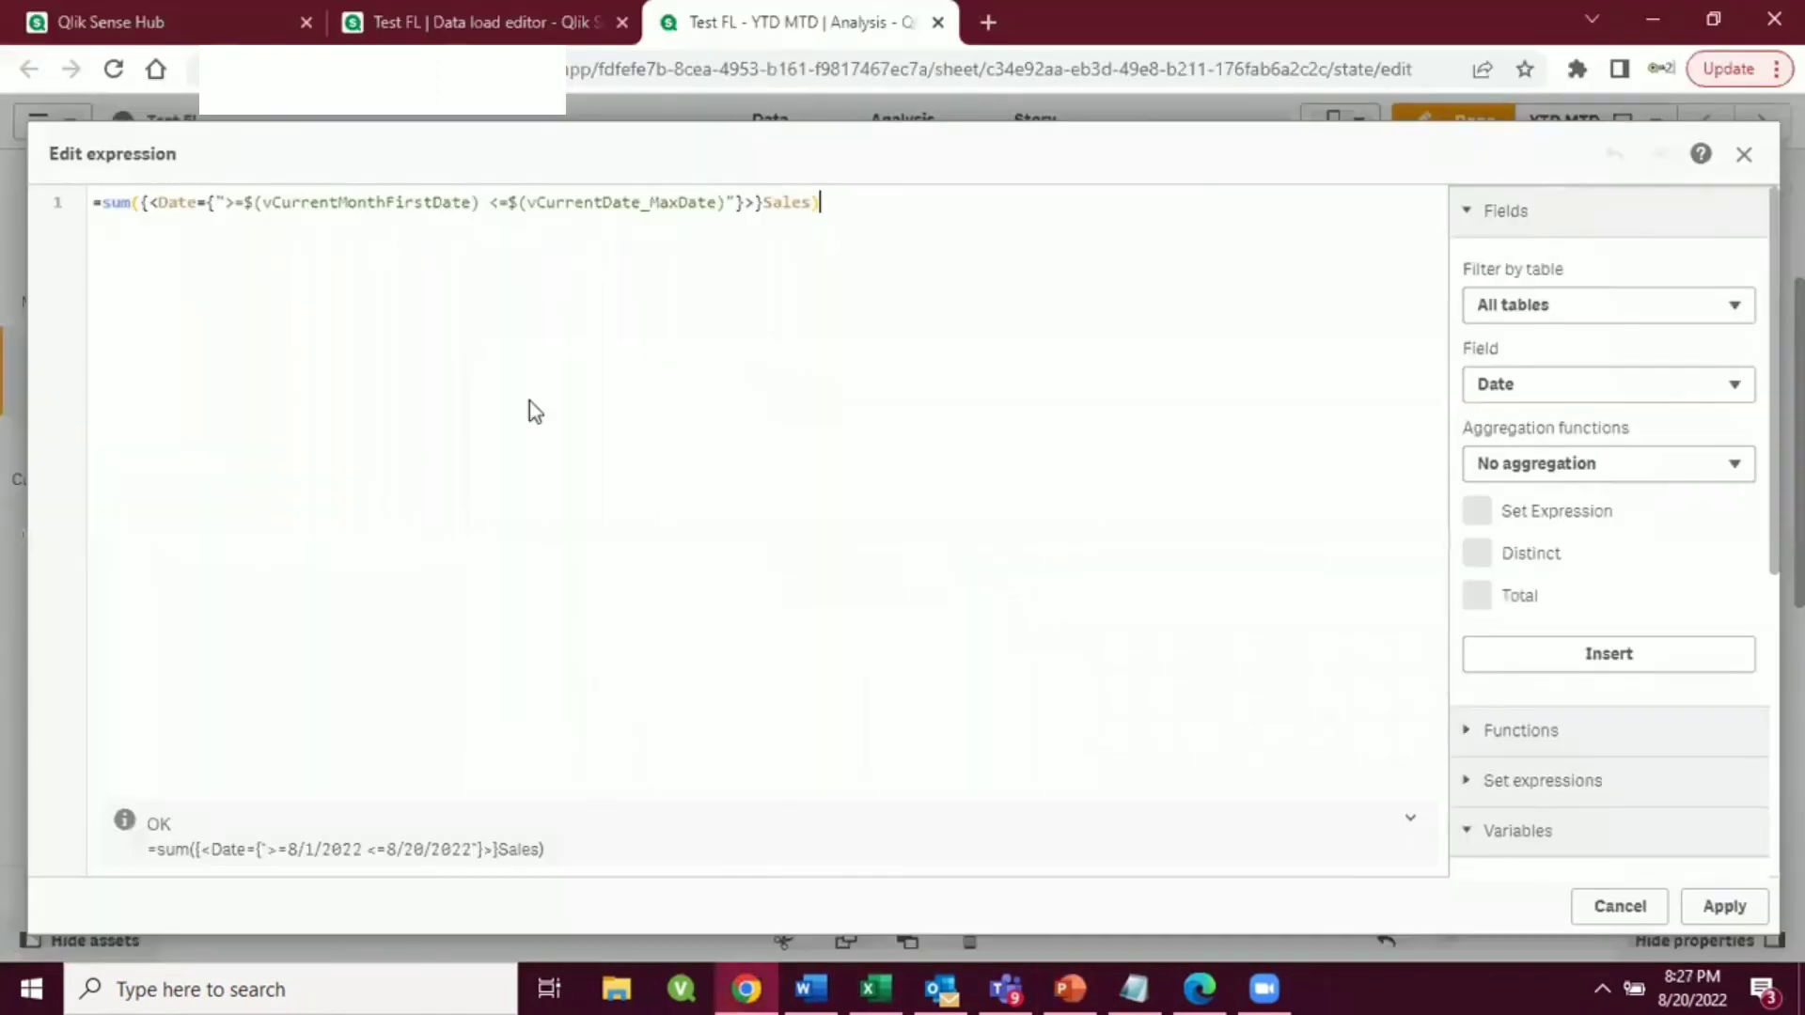
# - In the KPI's sales expression, replace the lower date bound variable with vPreviousYearFirstDate
pyautogui.doubleClick(407, 203)
pyautogui.press('BackSpace')
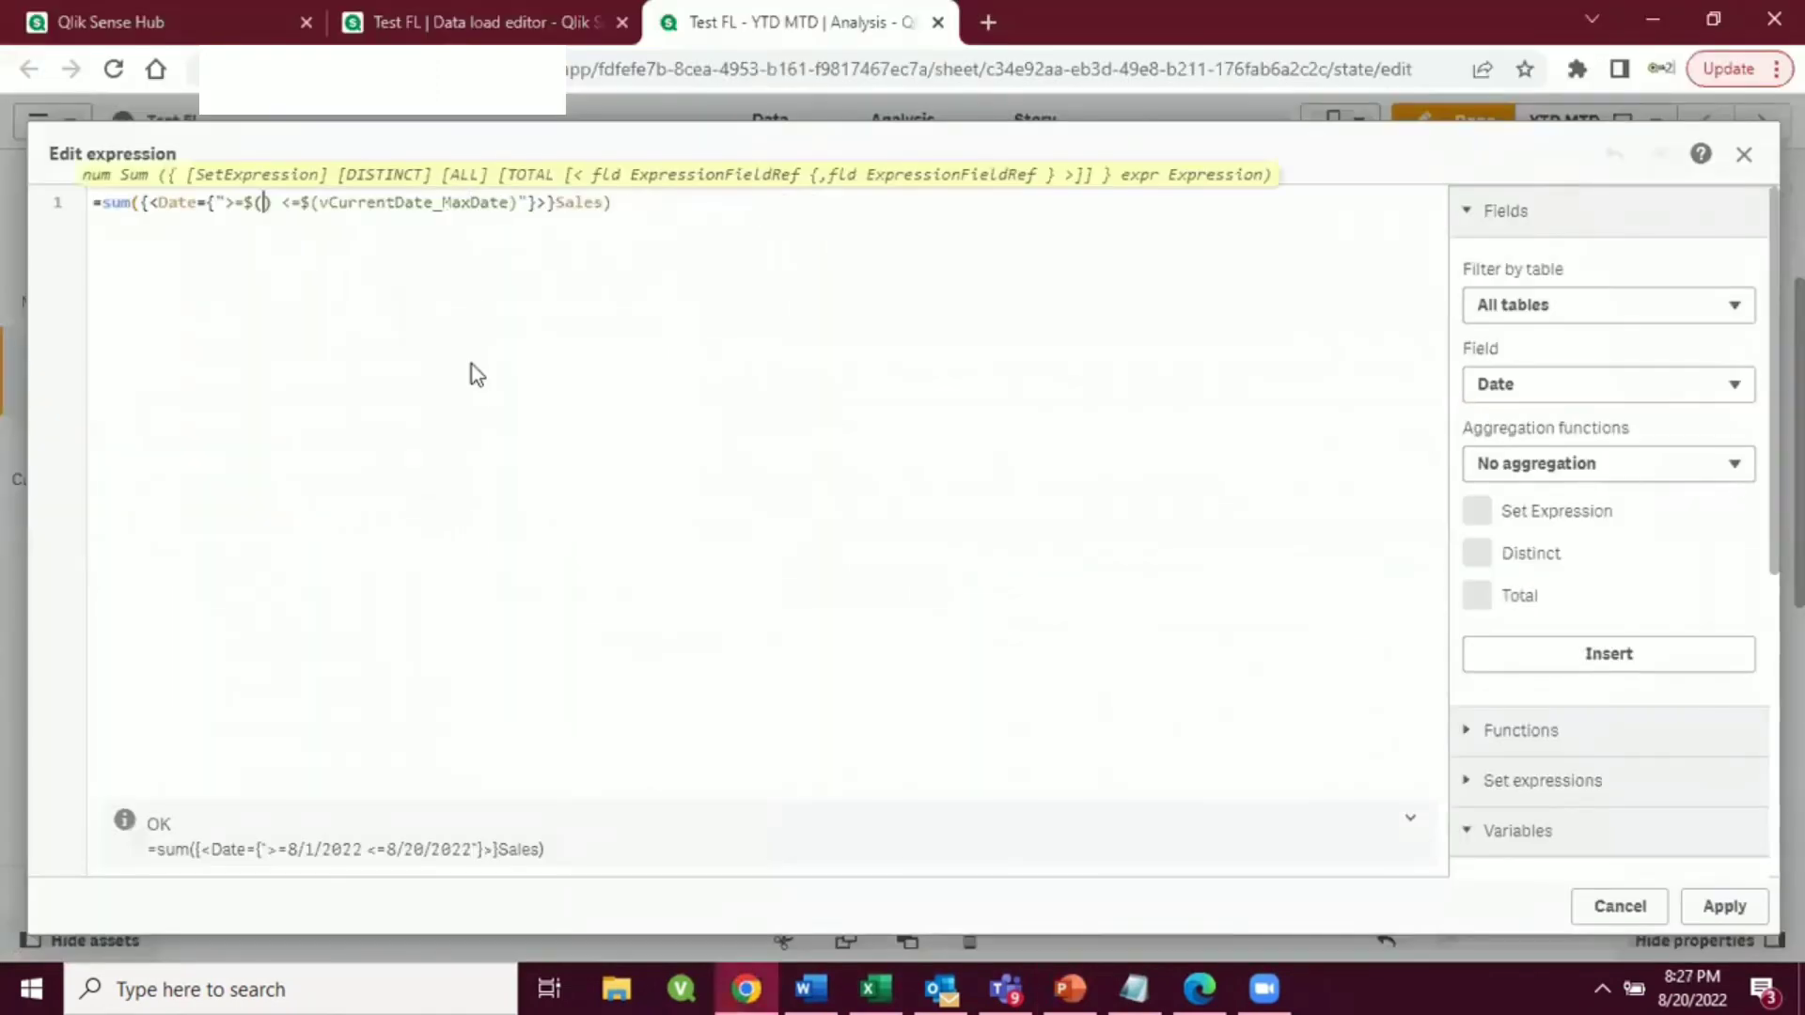
pyautogui.scroll(-3, 1553, 781)
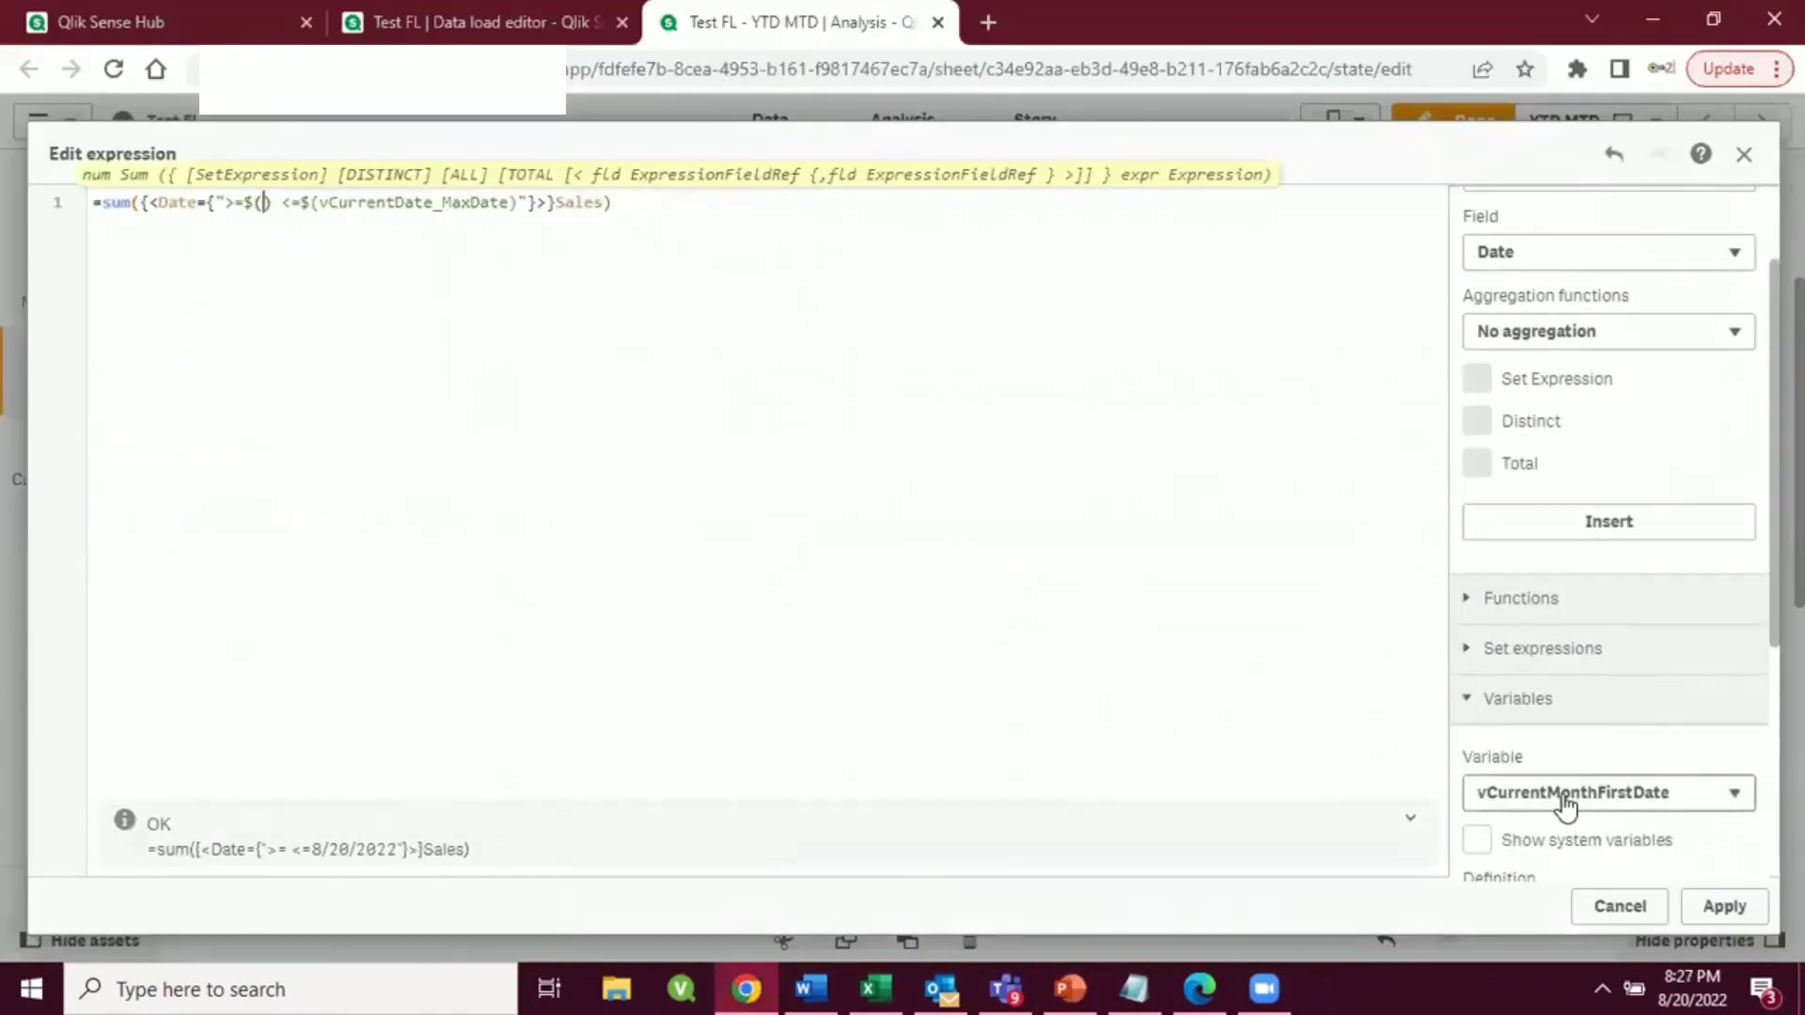
pyautogui.click(1560, 799)
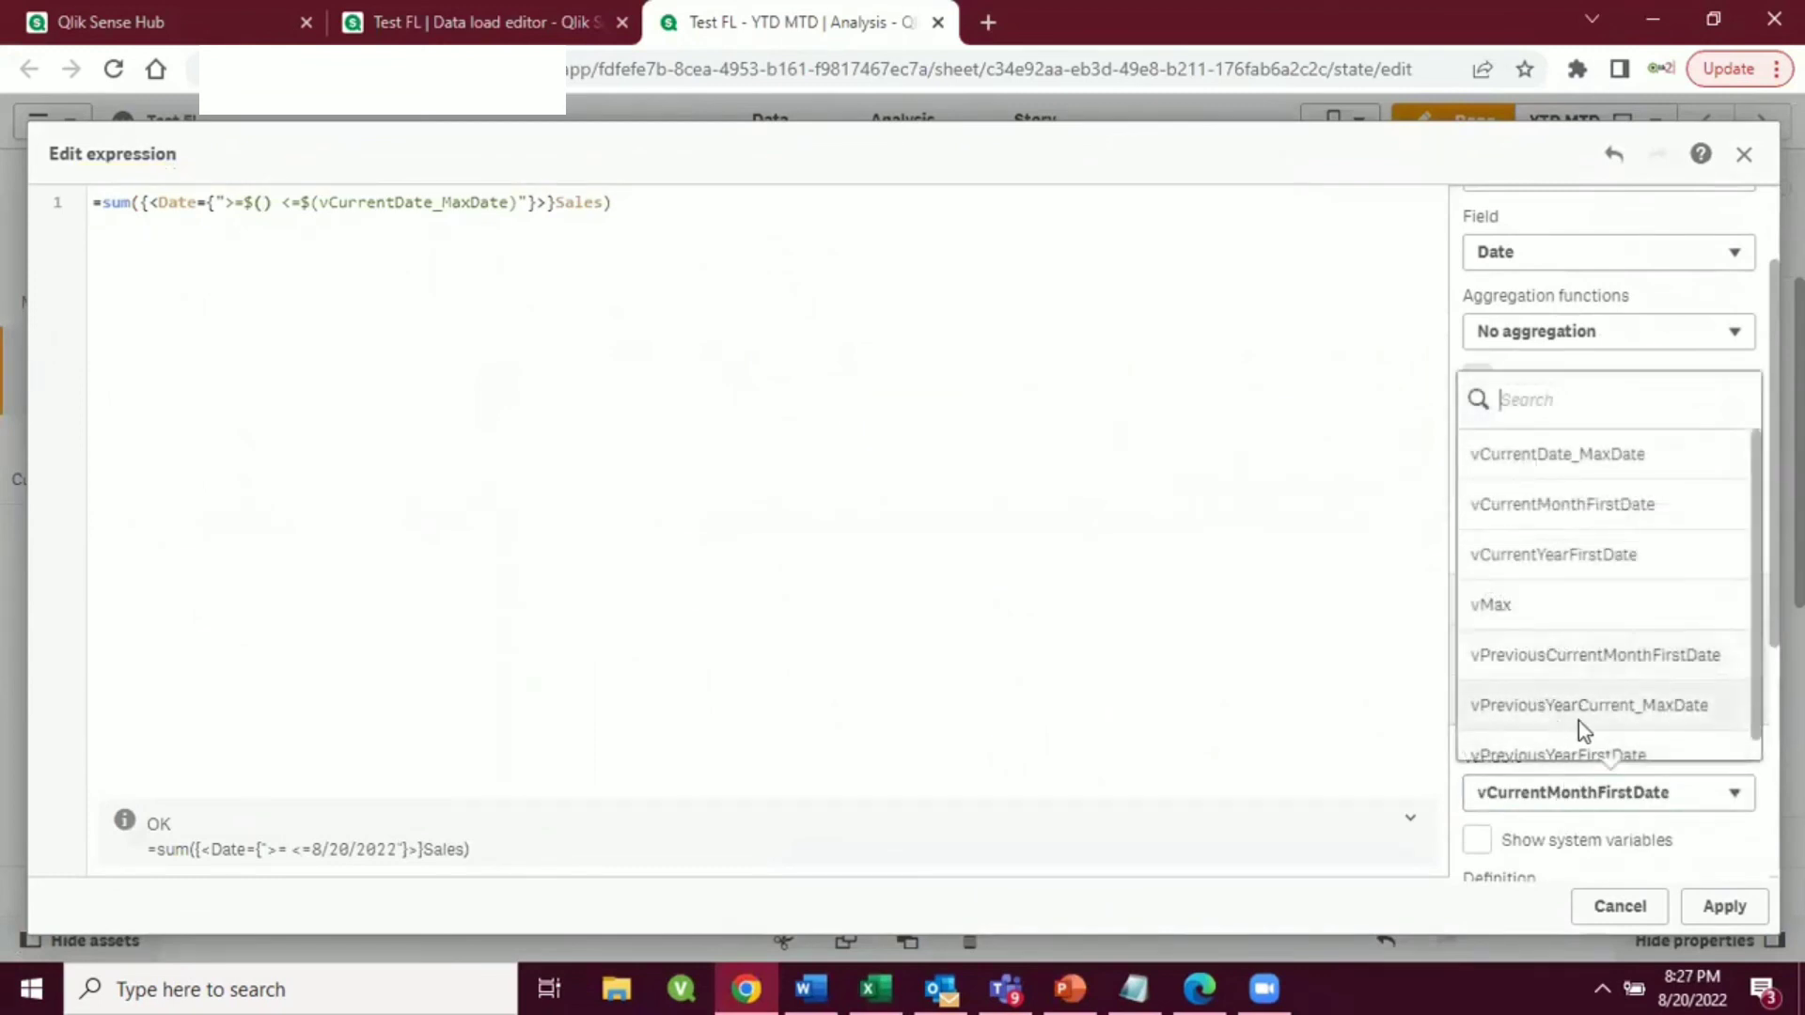
pyautogui.scroll(-1, 1588, 677)
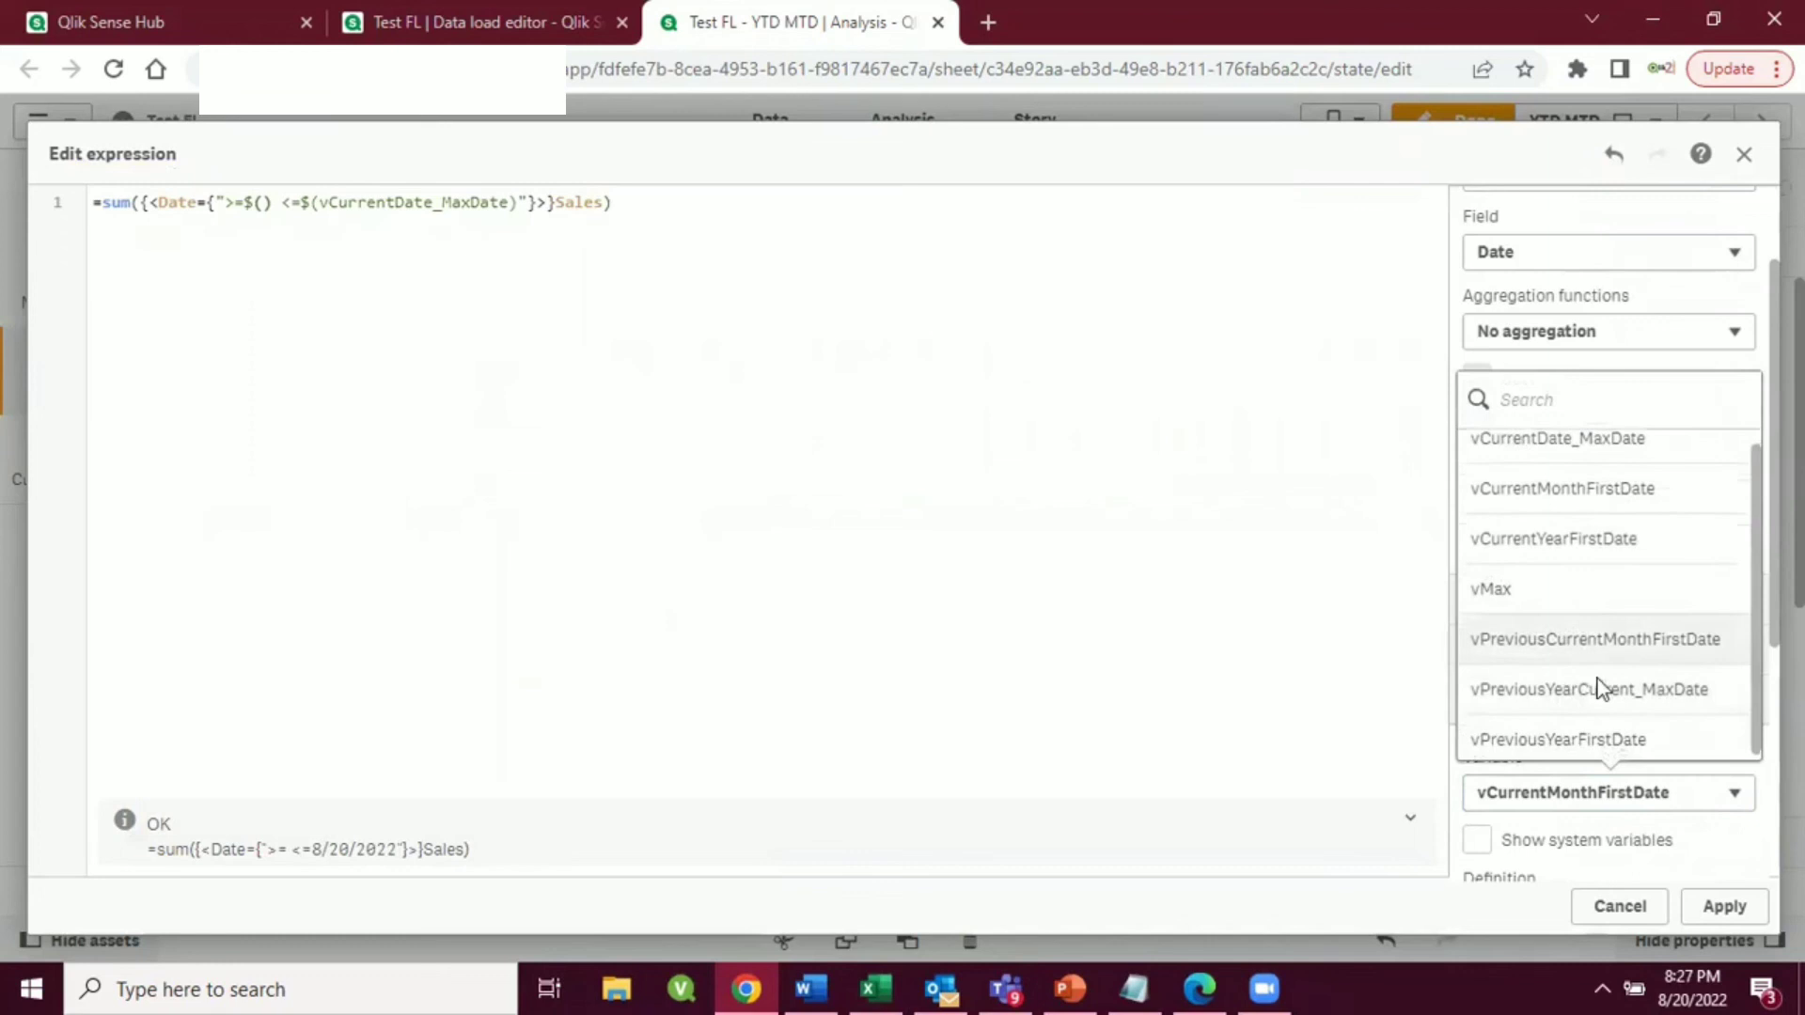
pyautogui.click(1611, 736)
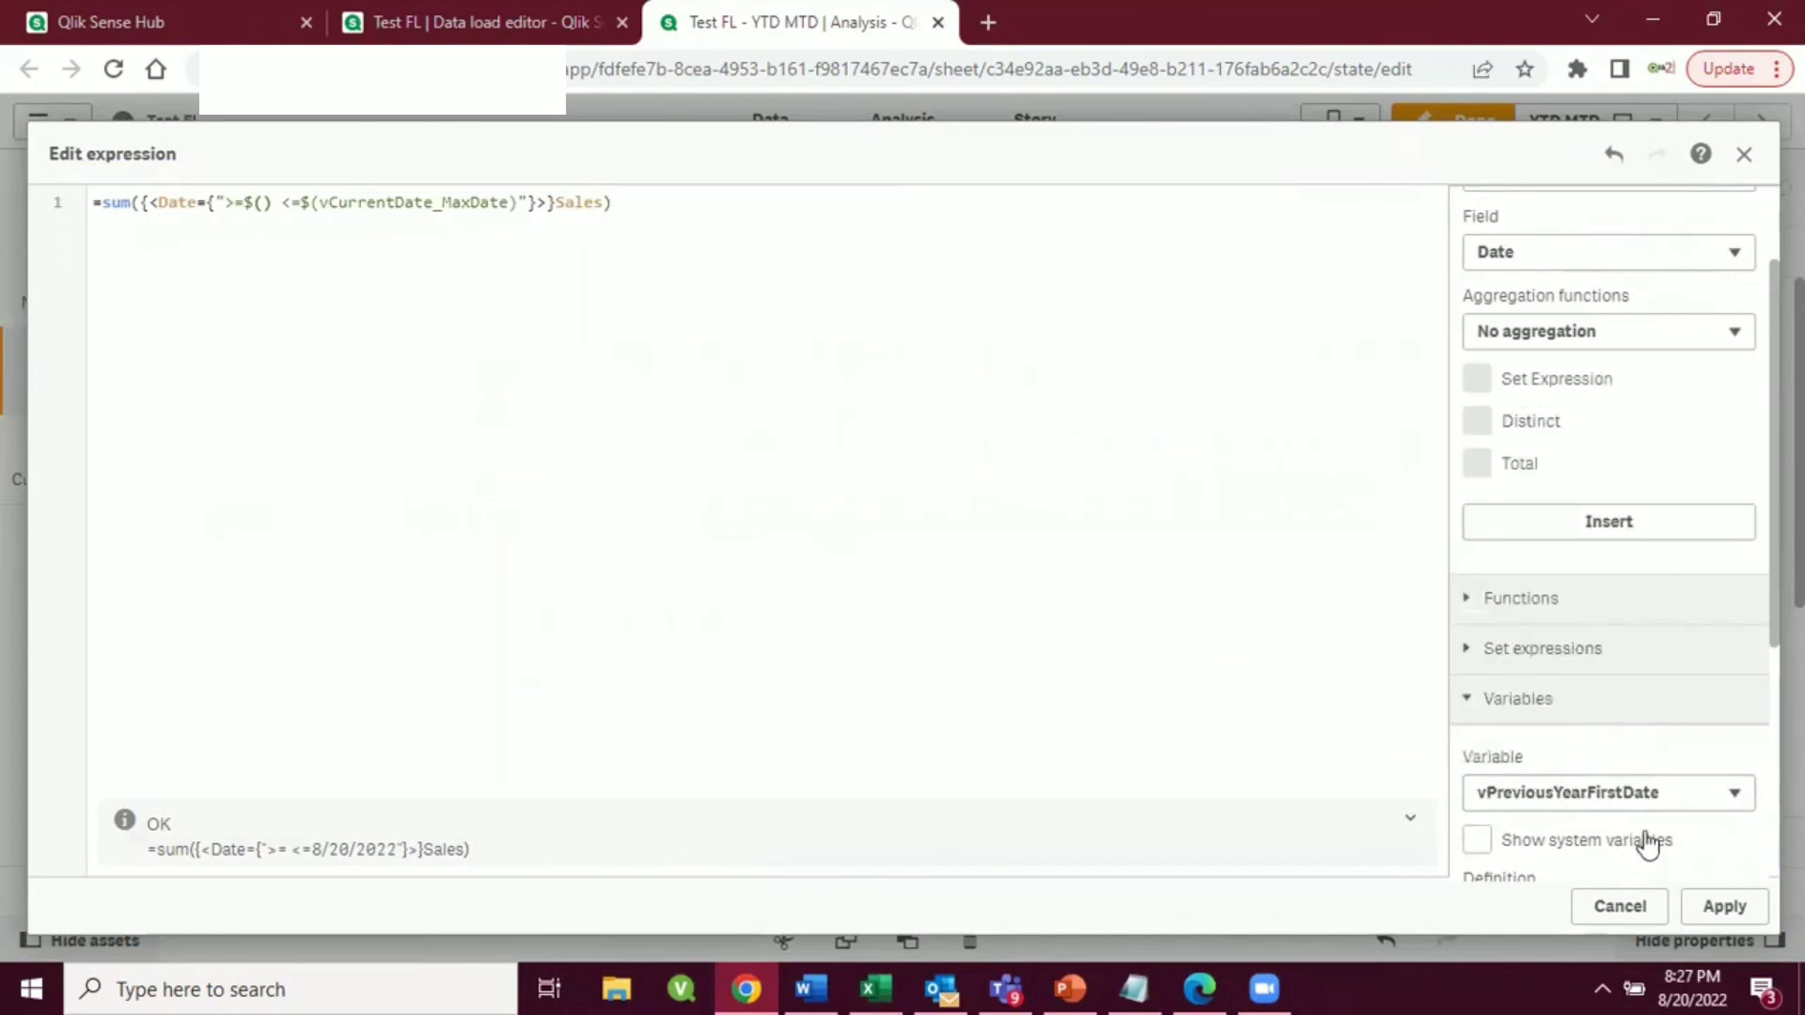
pyautogui.scroll(-5, 1646, 841)
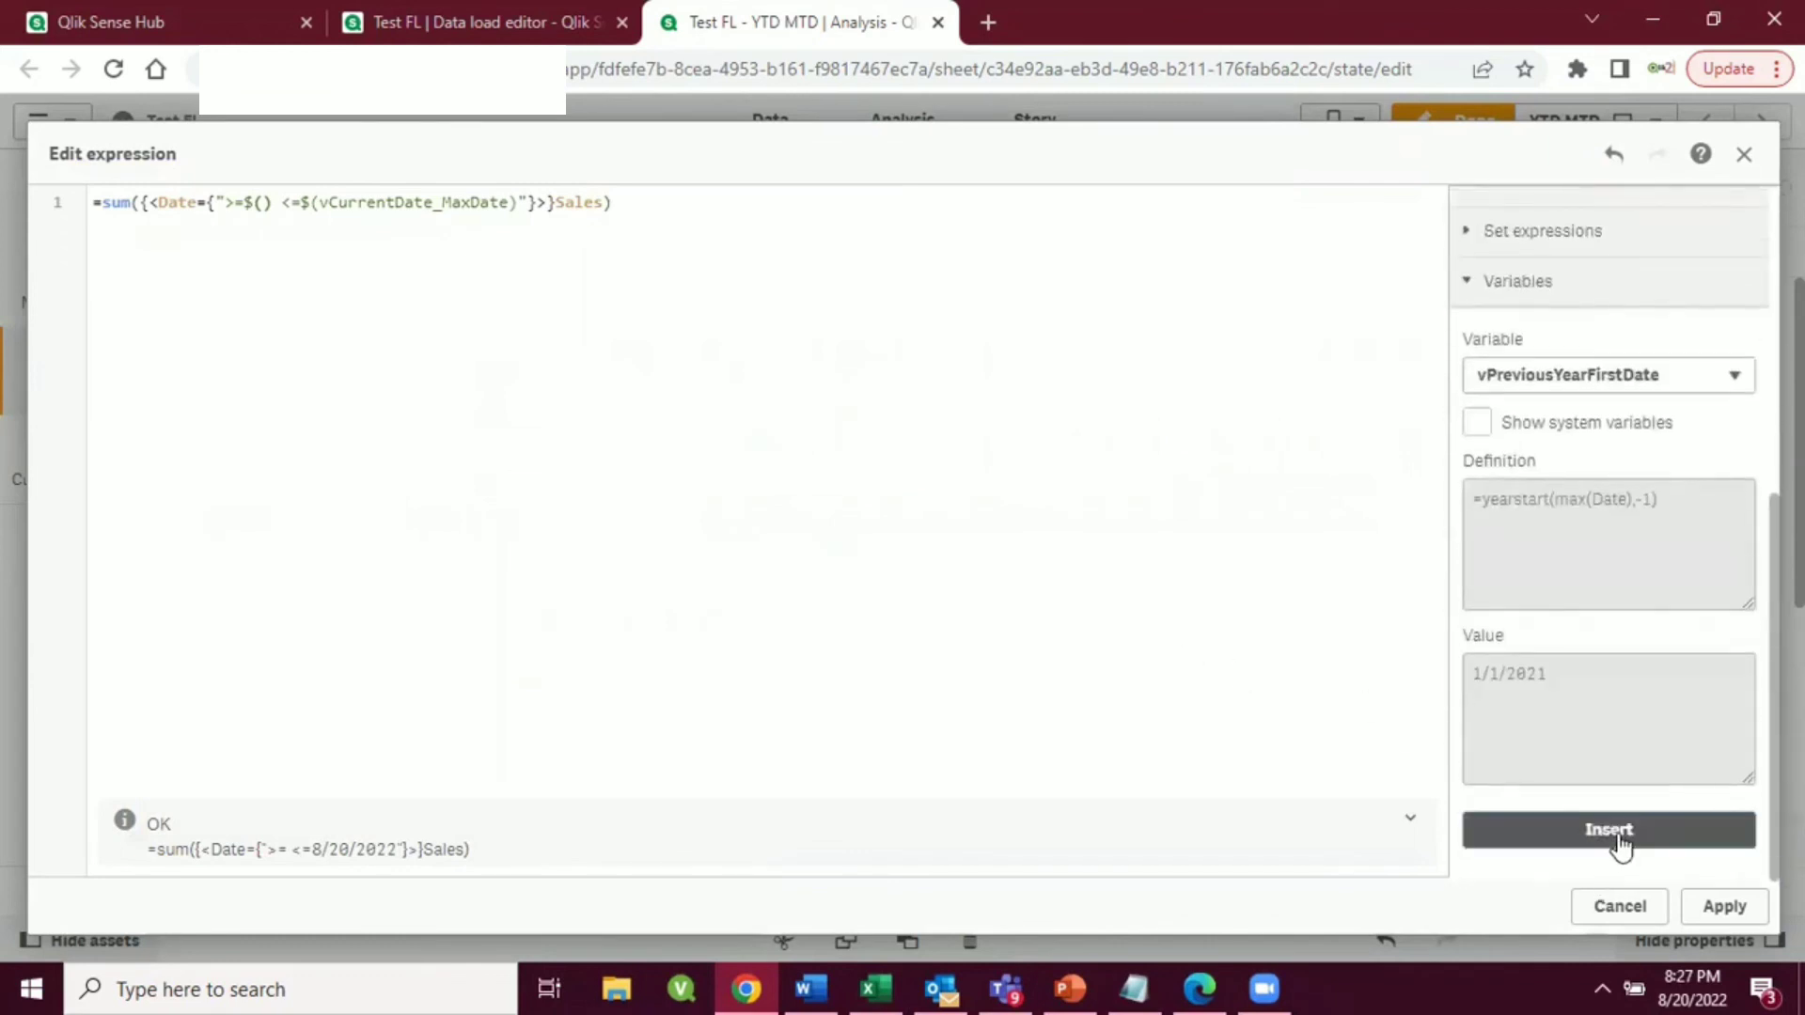
pyautogui.click(1617, 835)
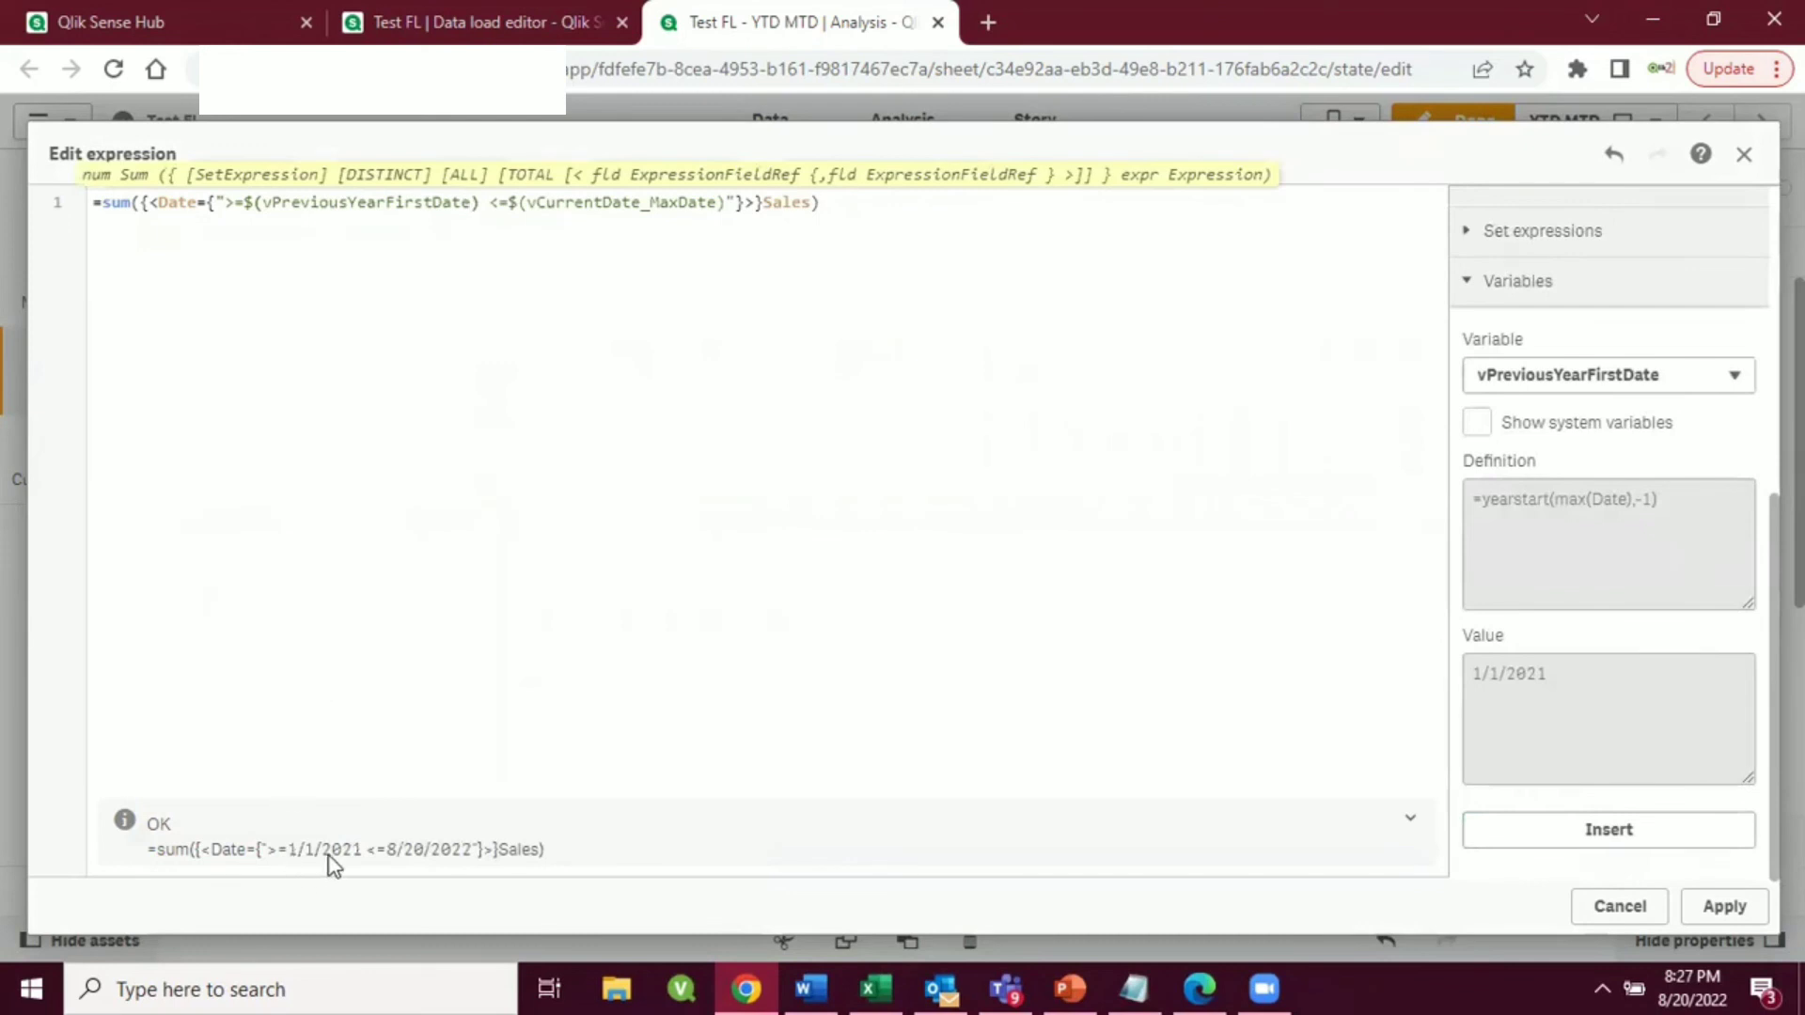
# - Replace the expression's upper date bound variable with vPreviousYearCurrent_MaxDate and apply the expression to the KPI
pyautogui.doubleClick(632, 201)
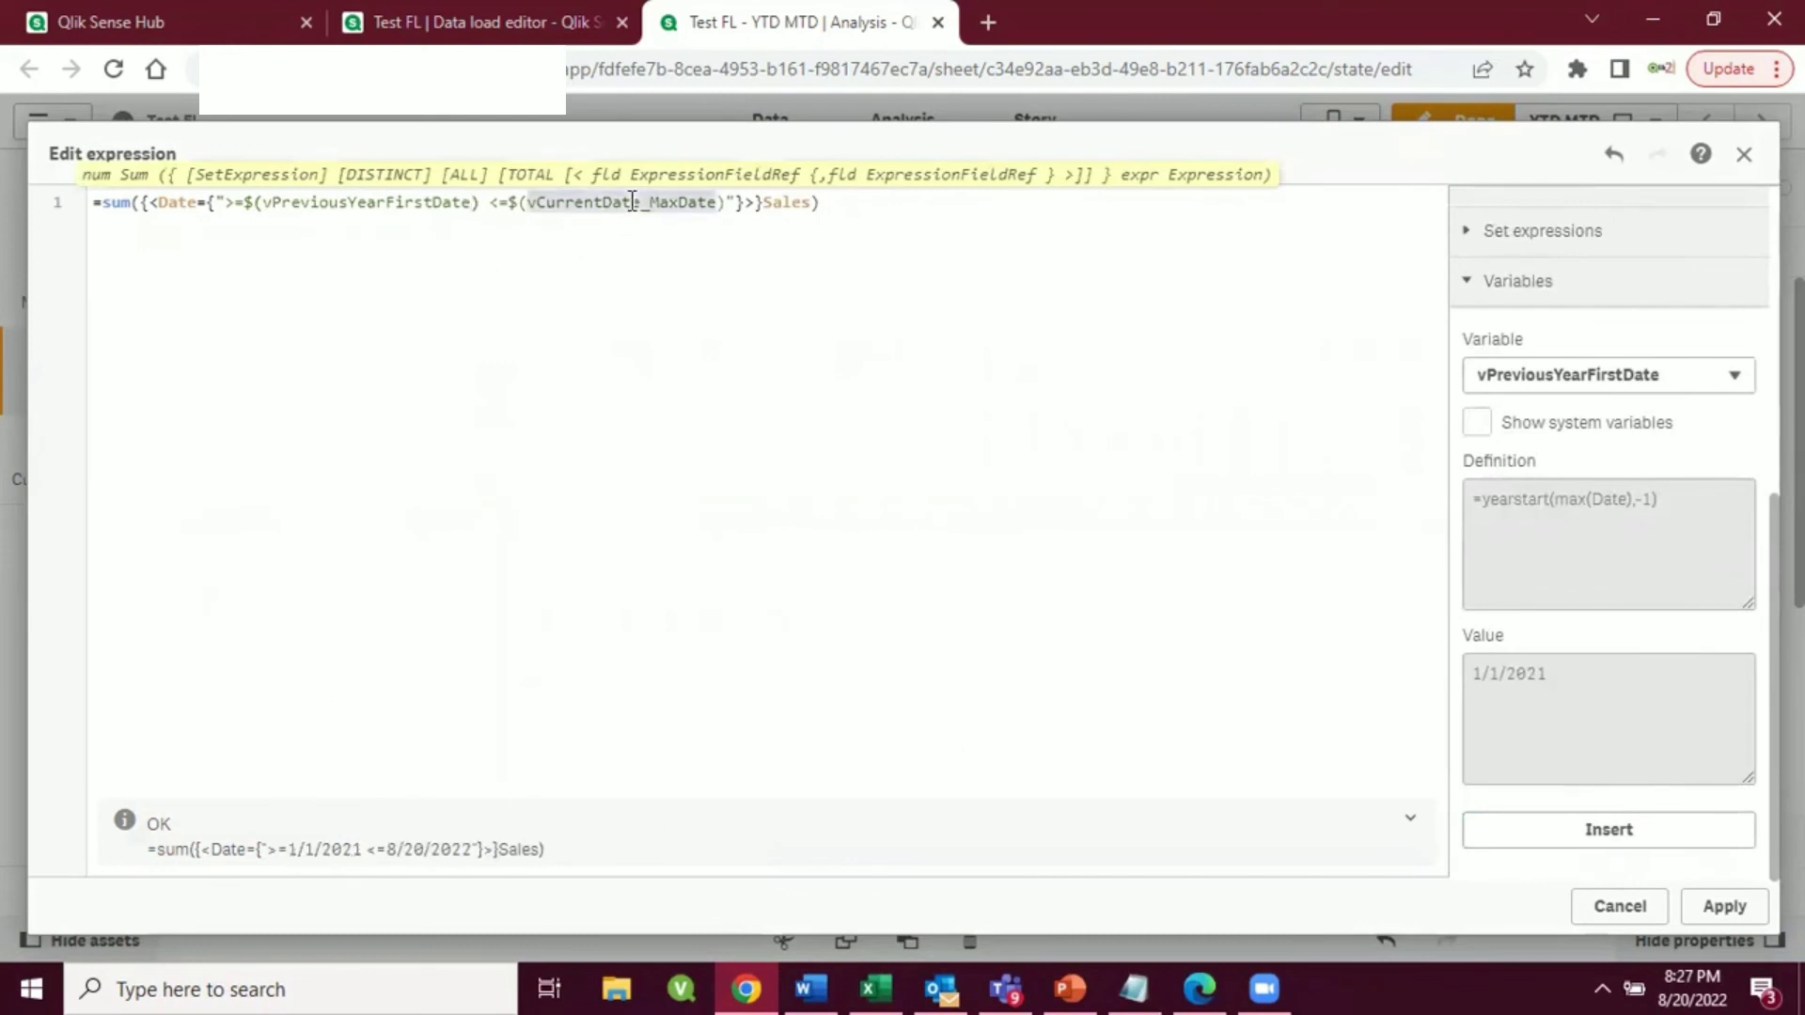
pyautogui.press('BackSpace')
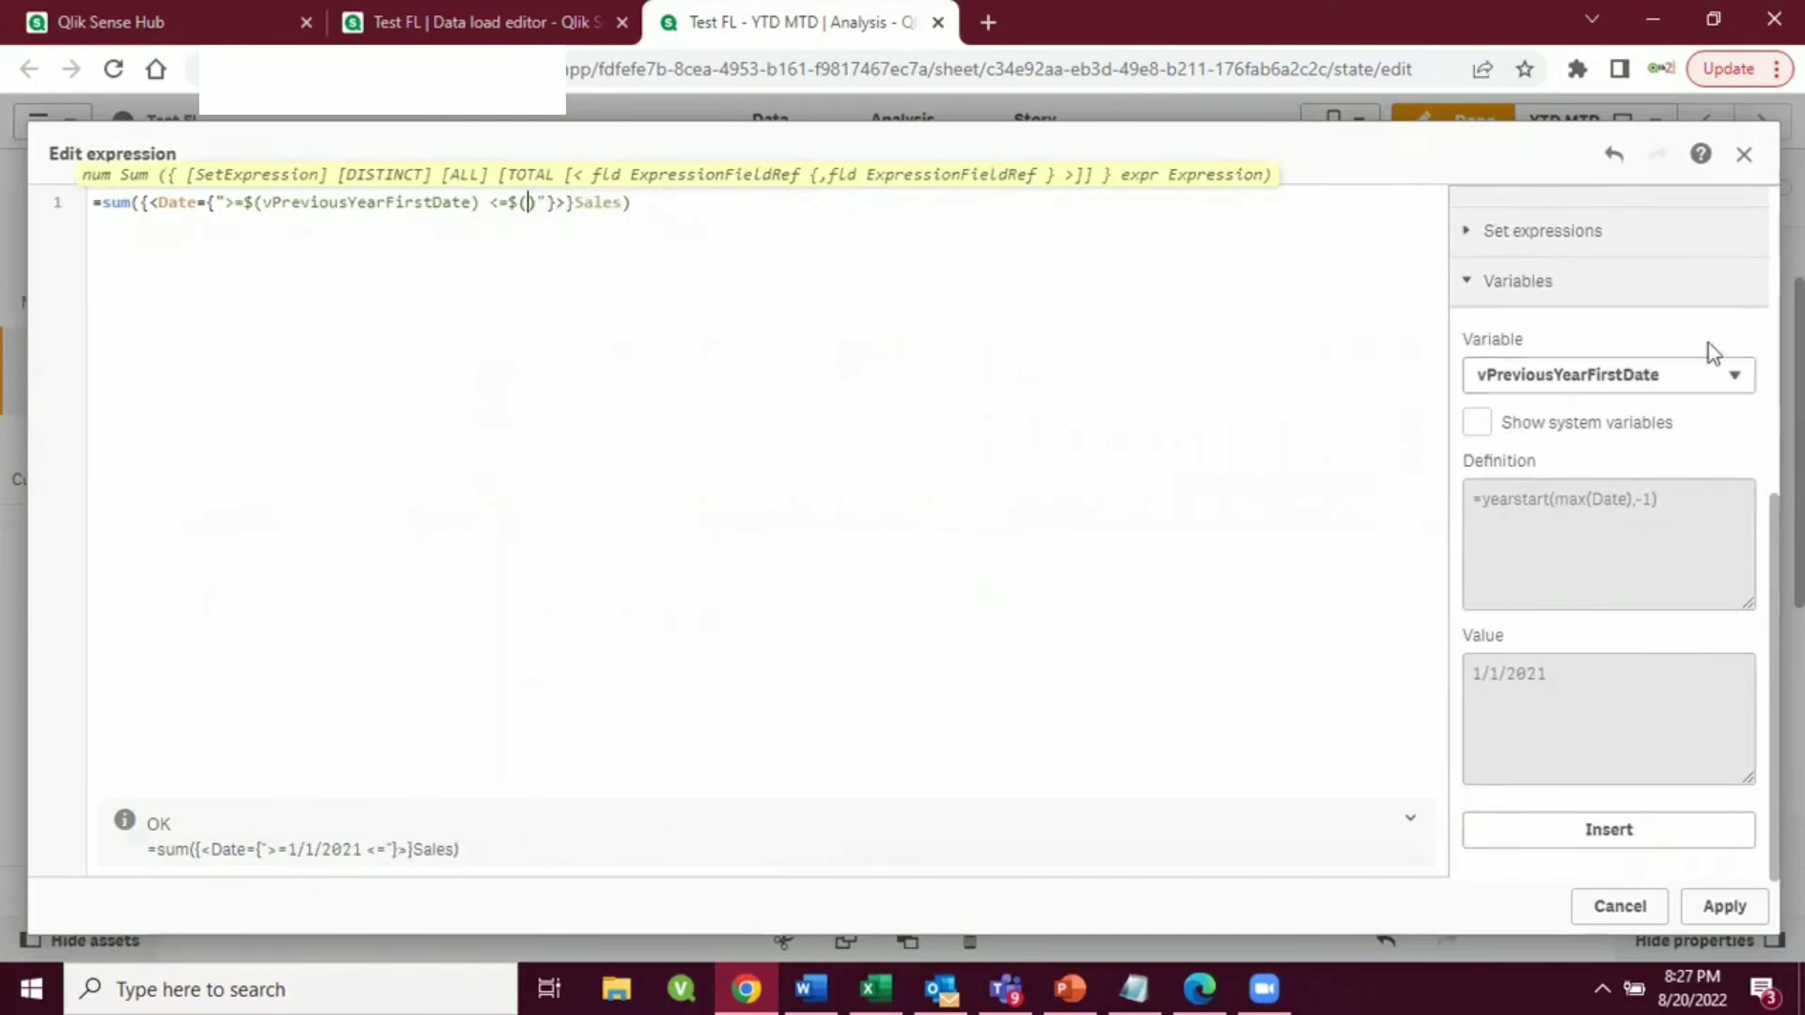
pyautogui.click(1612, 376)
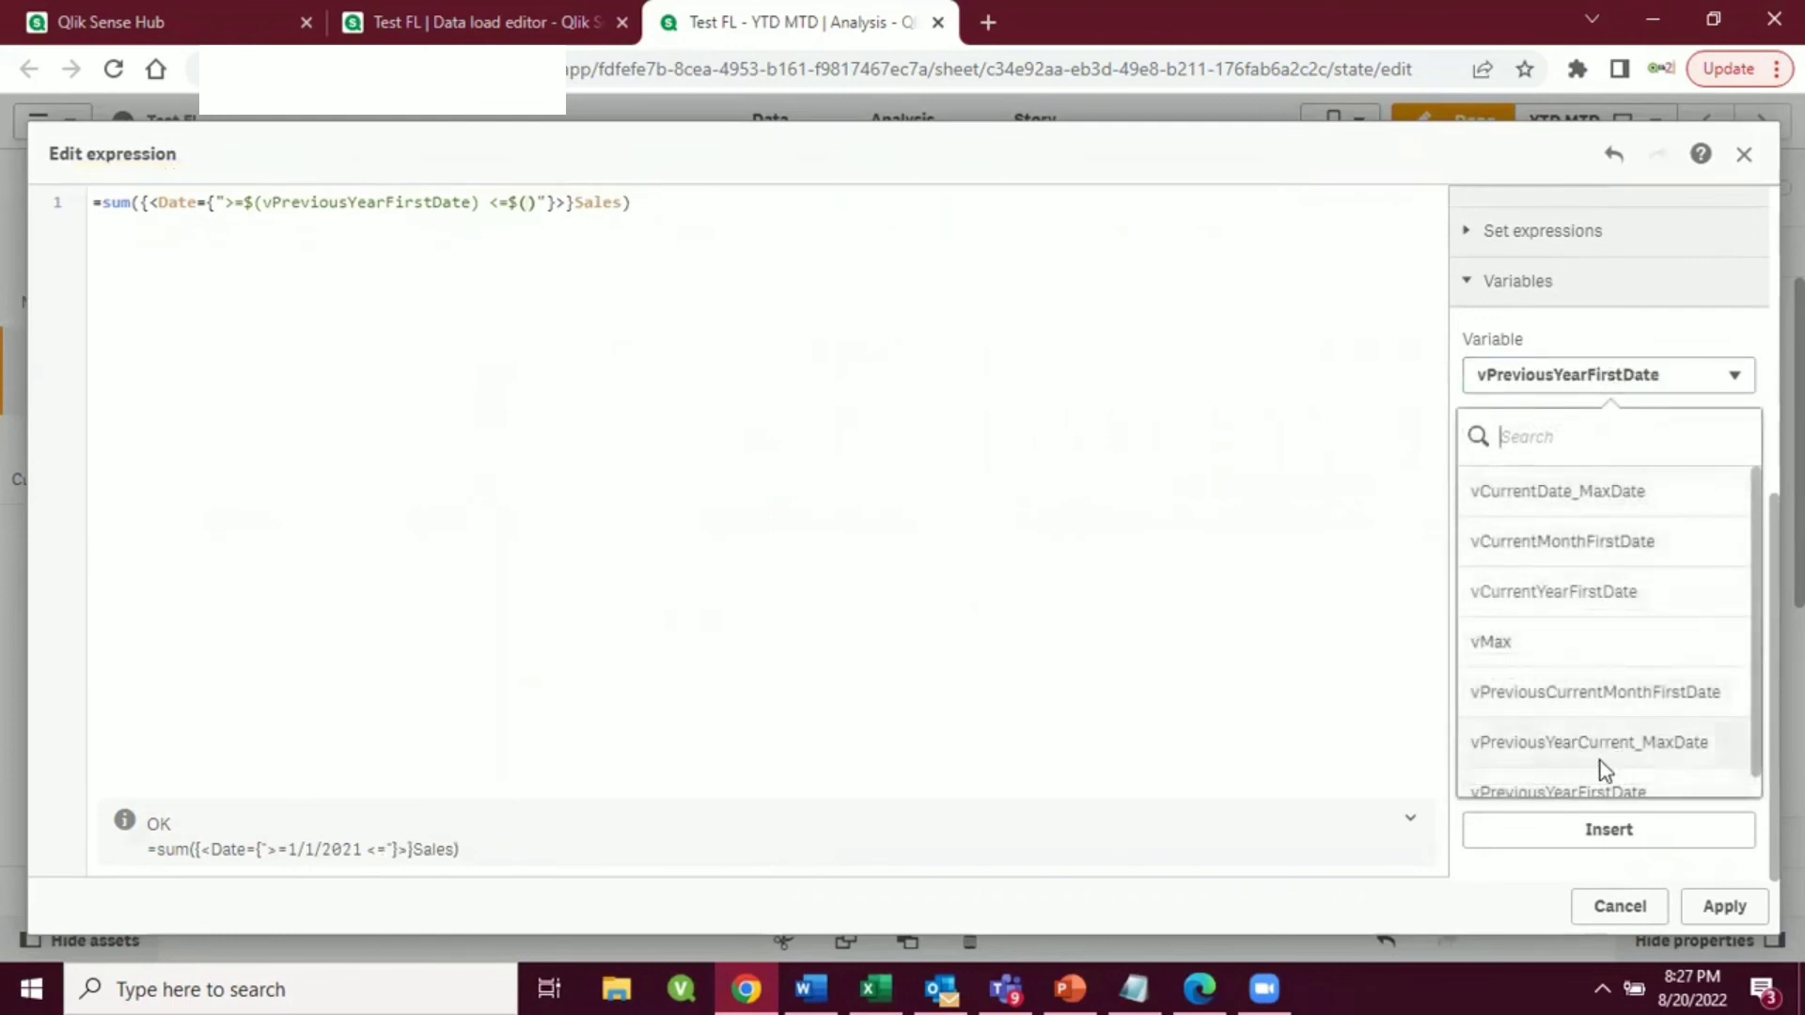
pyautogui.click(1651, 752)
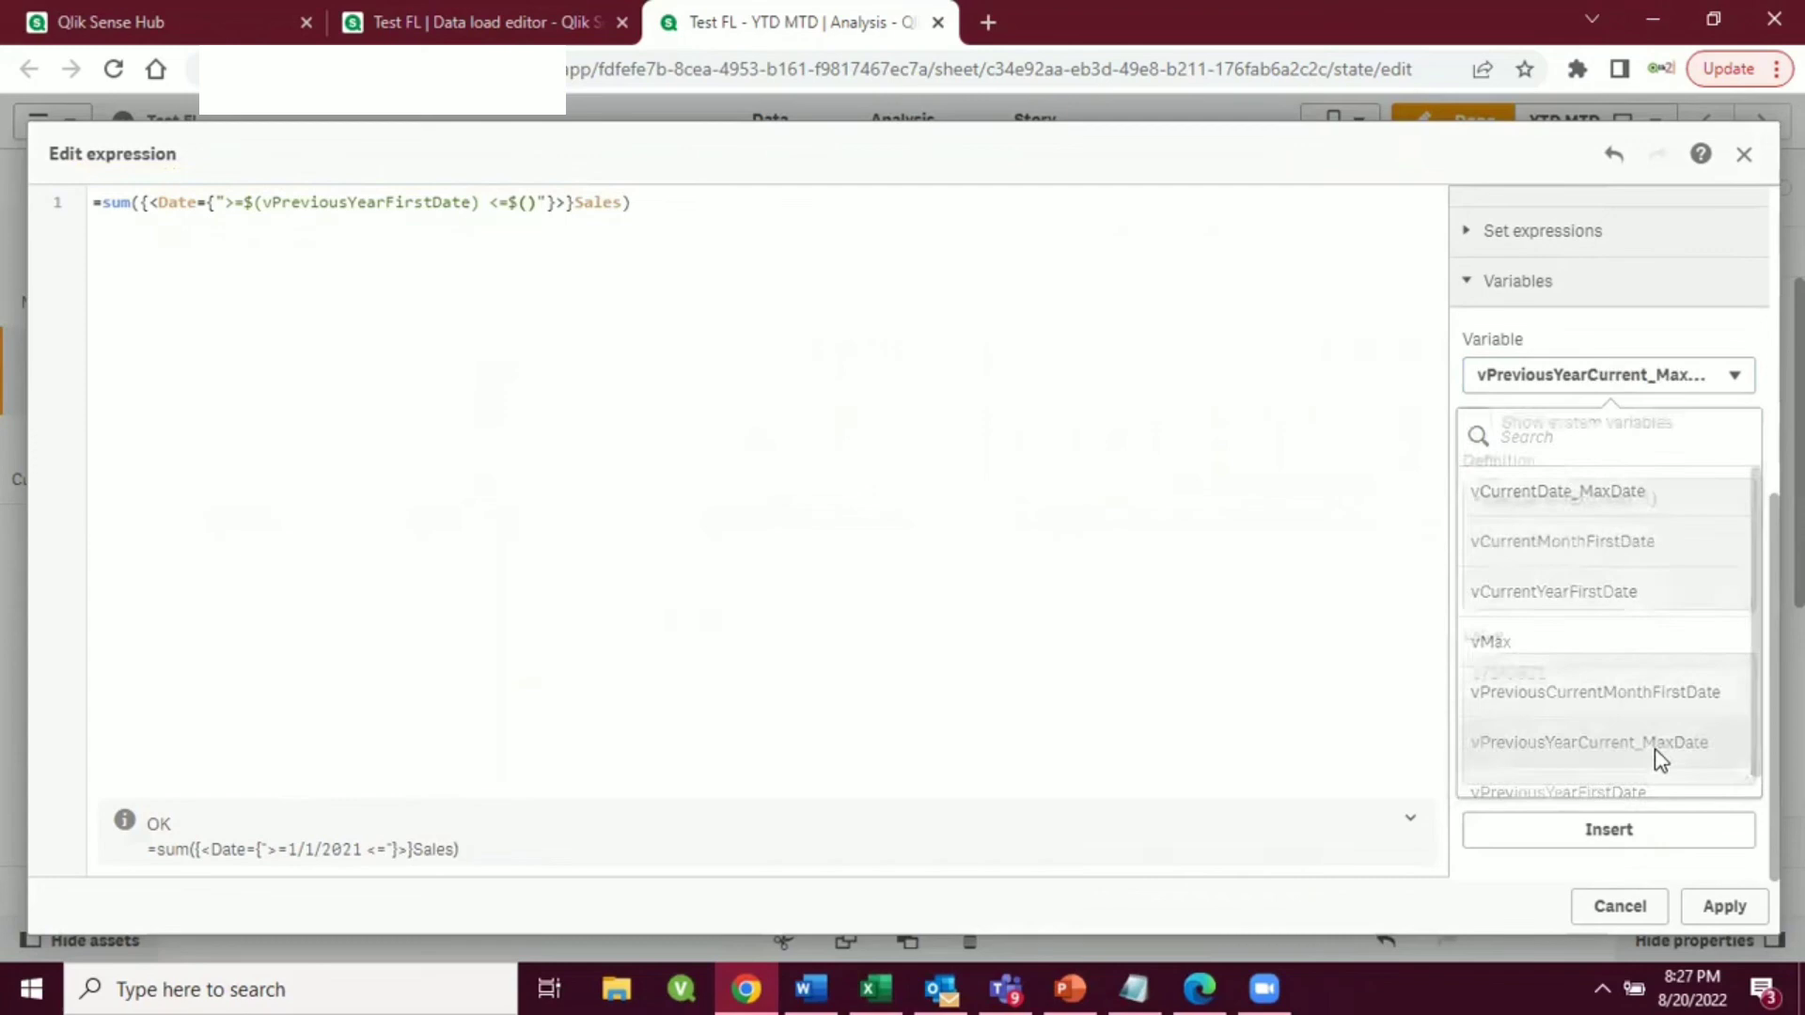
pyautogui.click(1609, 827)
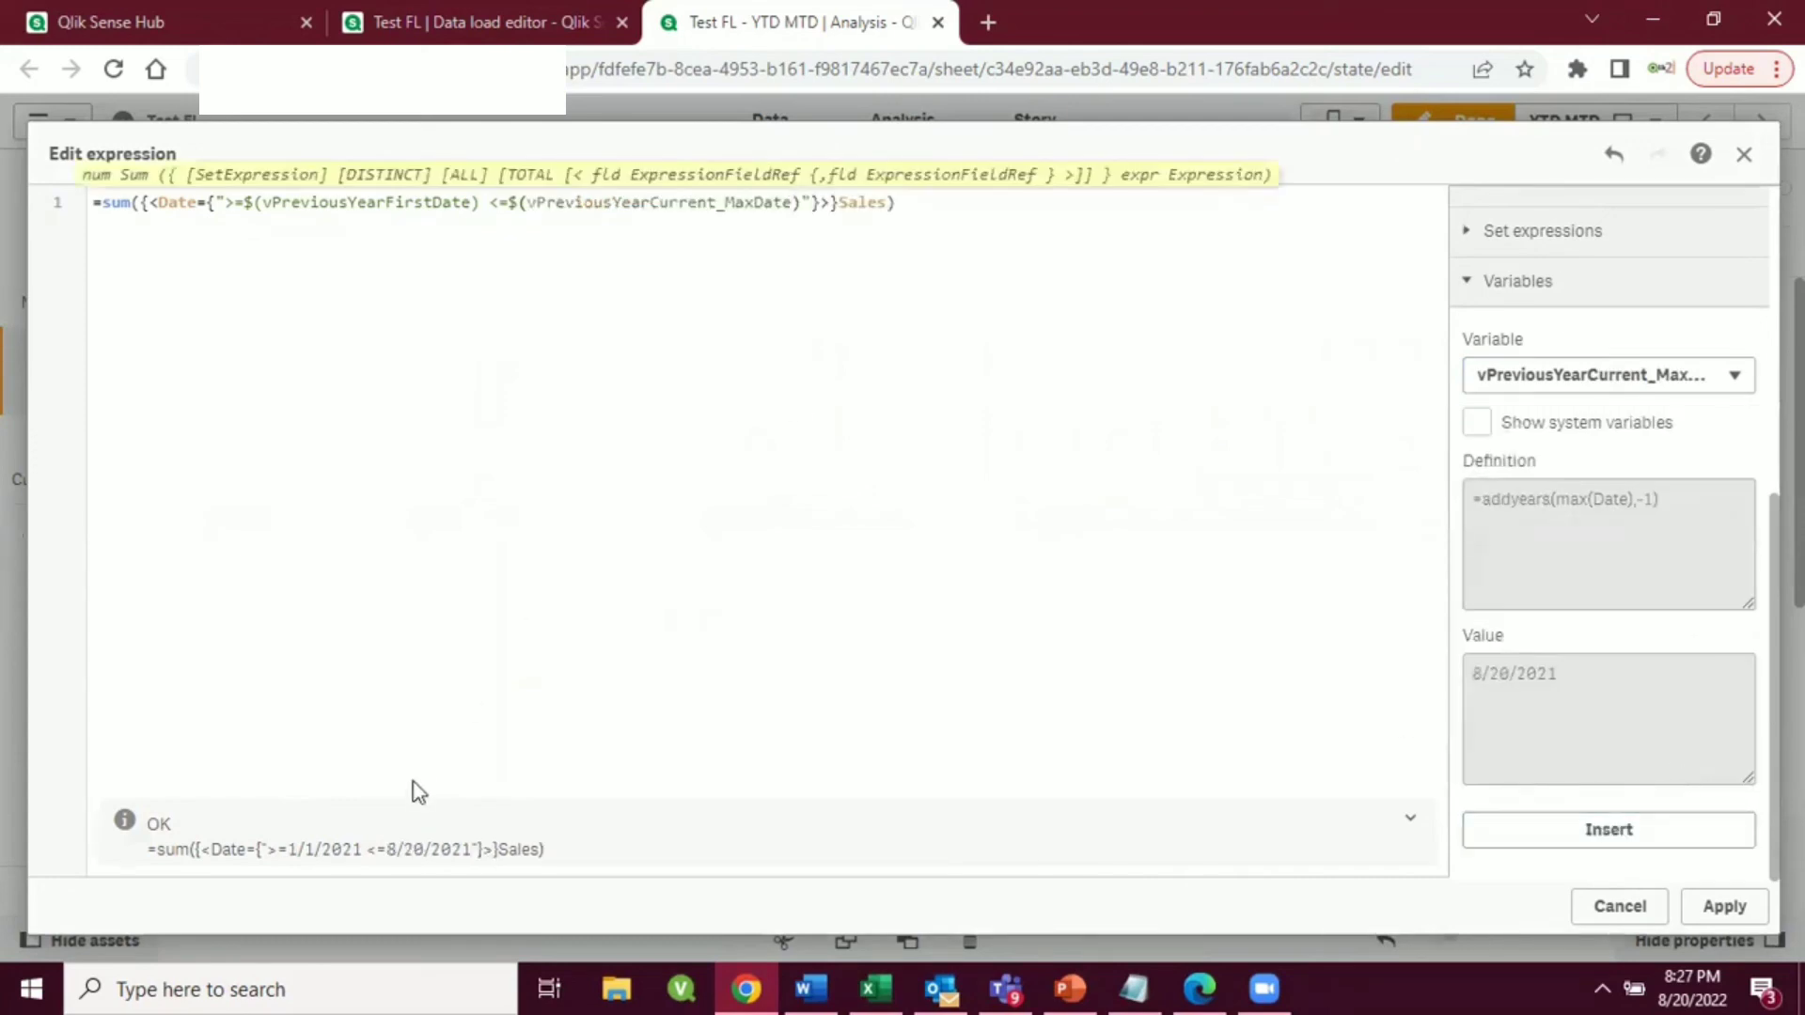
pyautogui.click(1730, 919)
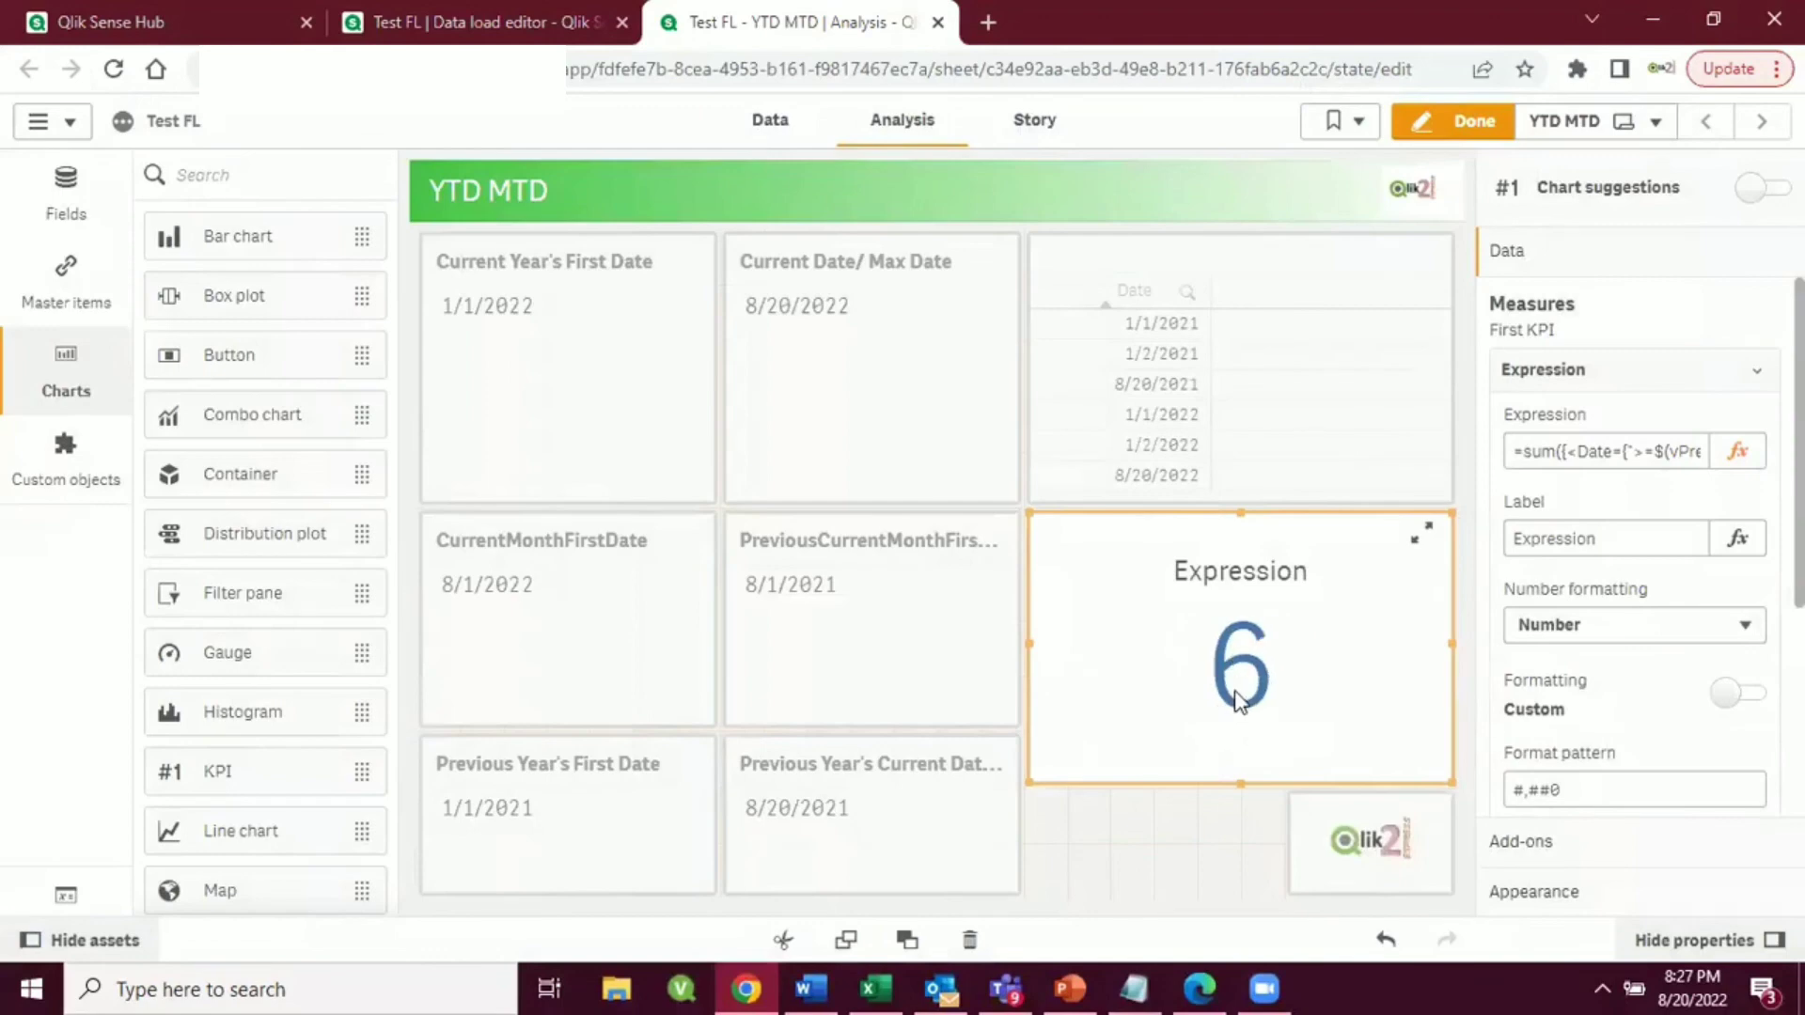
# - Switch to Excel, check the 2021 dates and their sales in YTD MTD.xlsx against the KPI, and return to Qlik Sense
pyautogui.hotkey('alt', 'Tab')
pyautogui.hotkey('alt', 'Tab')
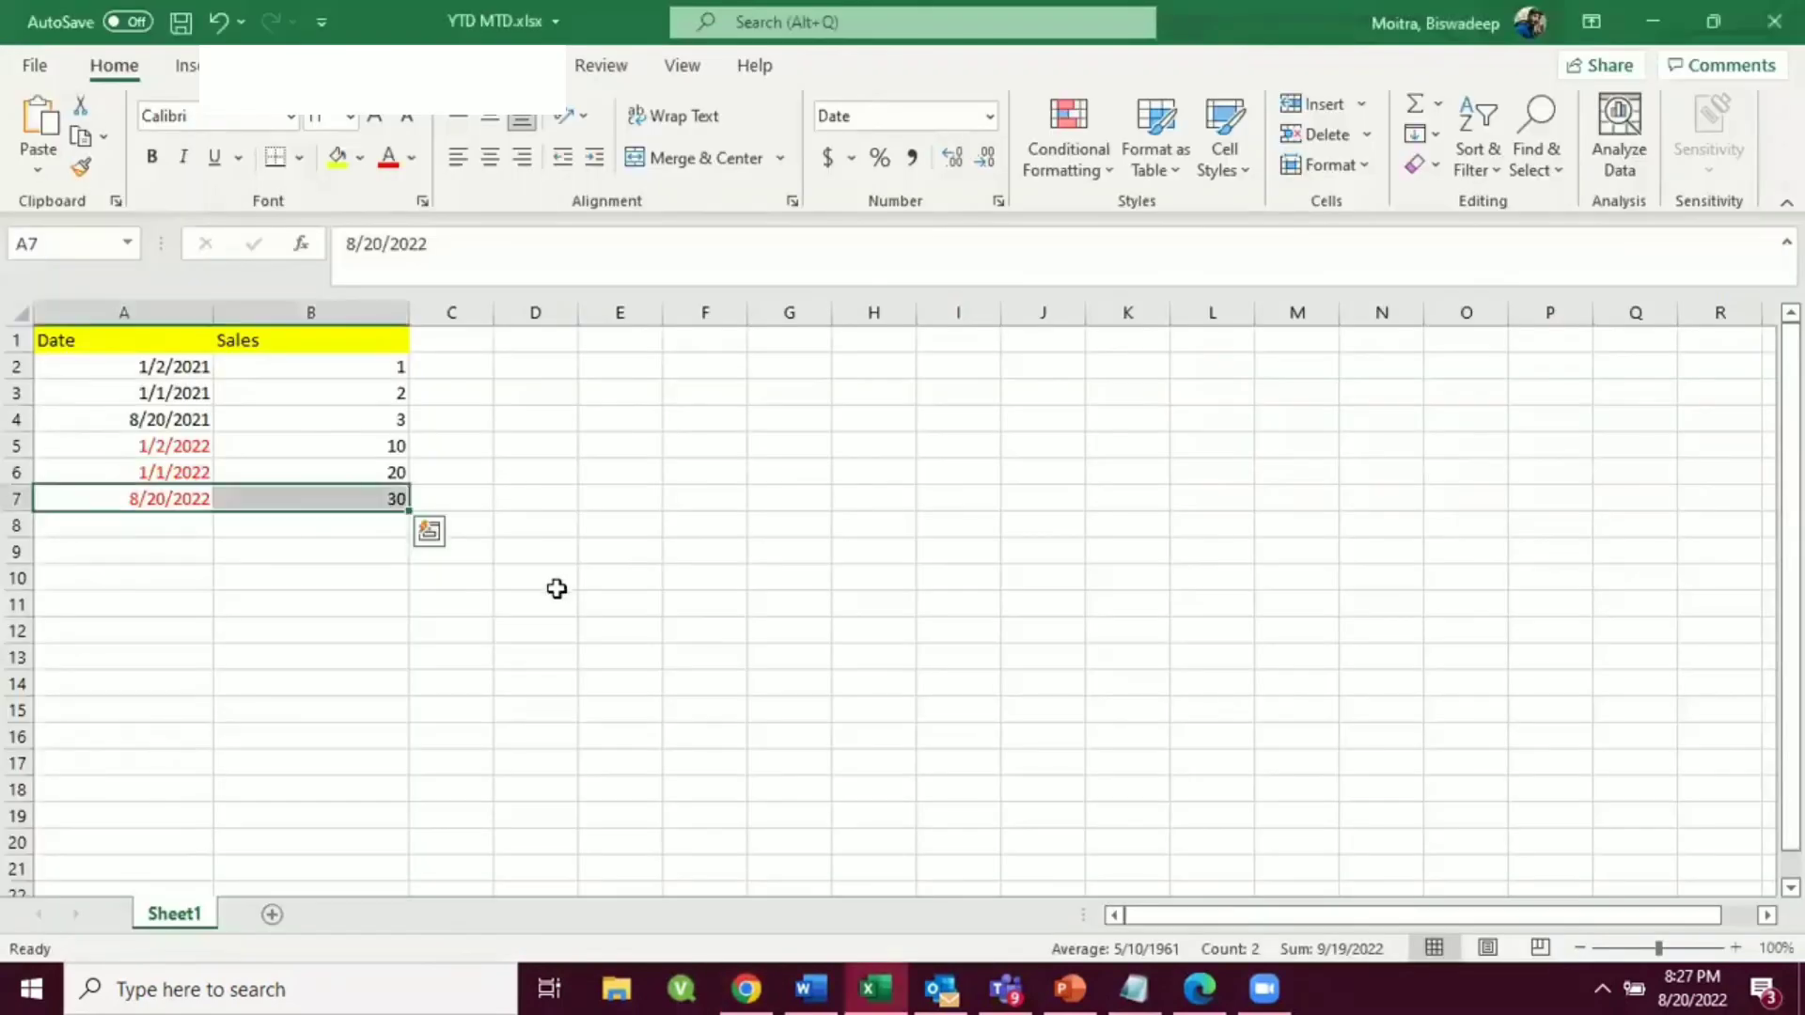
pyautogui.moveTo(189, 370); pyautogui.dragTo(185, 418)
pyautogui.moveTo(361, 364); pyautogui.dragTo(348, 429)
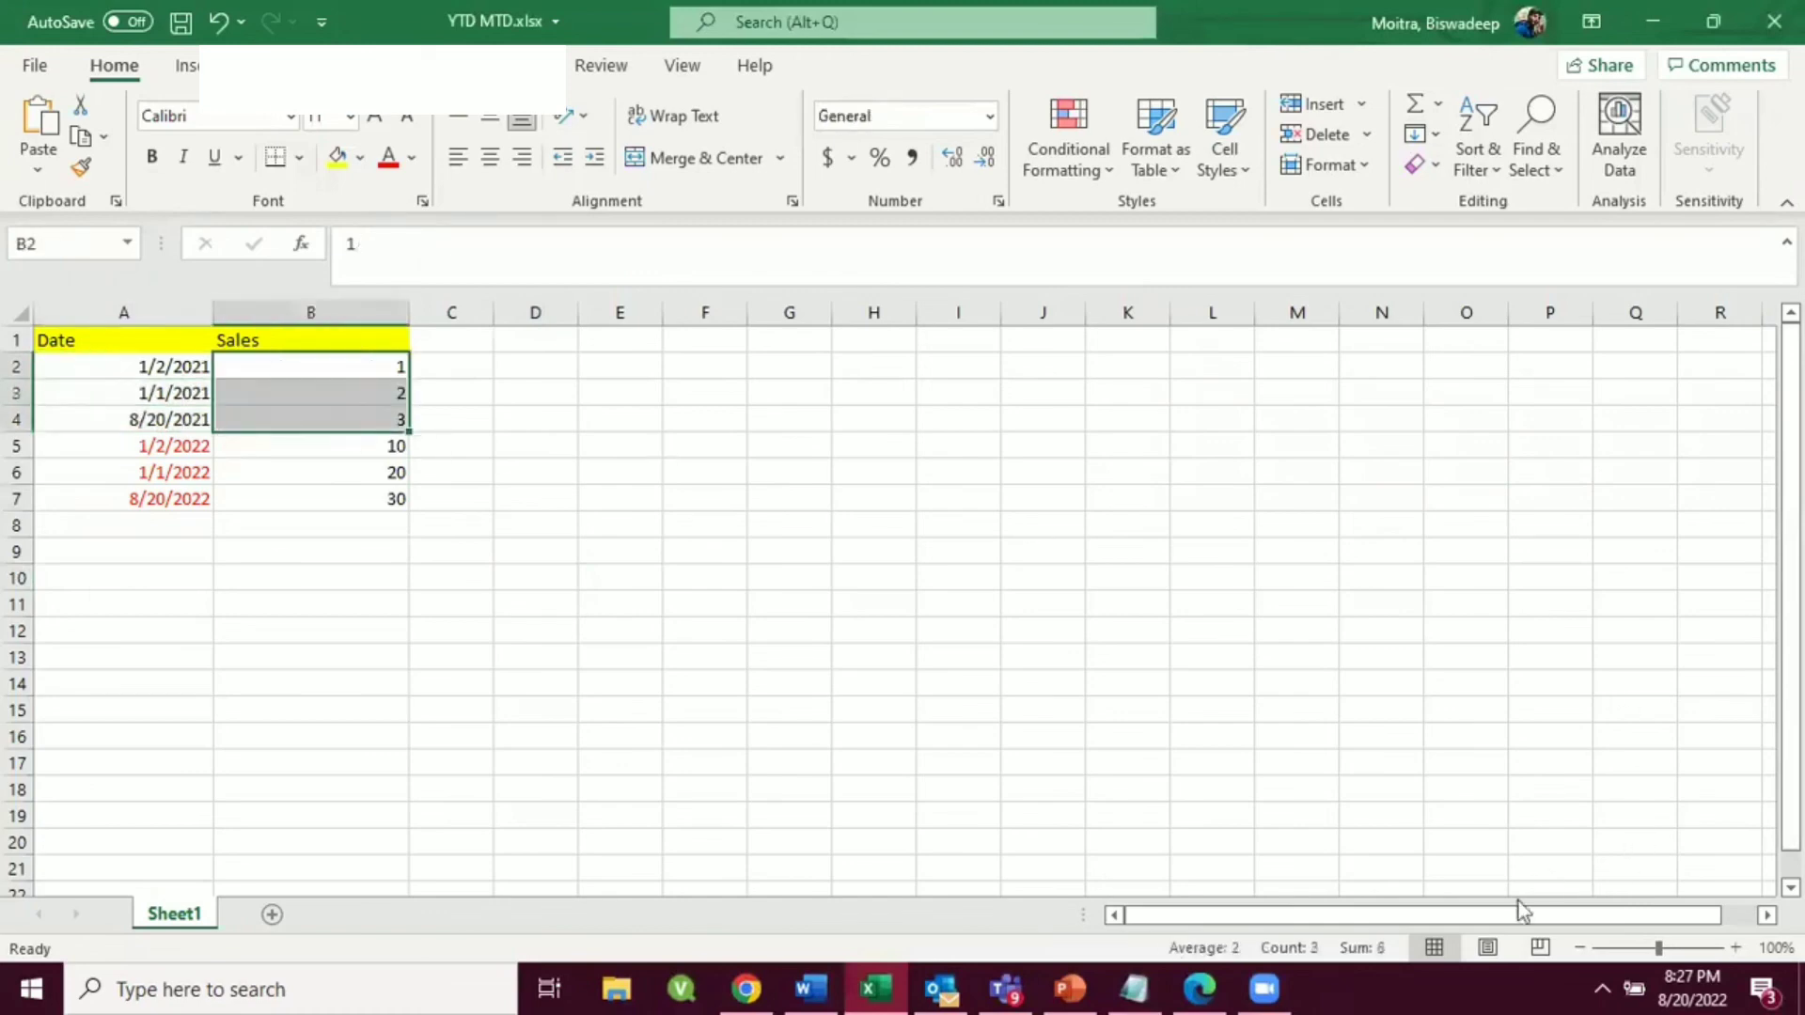
pyautogui.hotkey('alt', 'Tab')
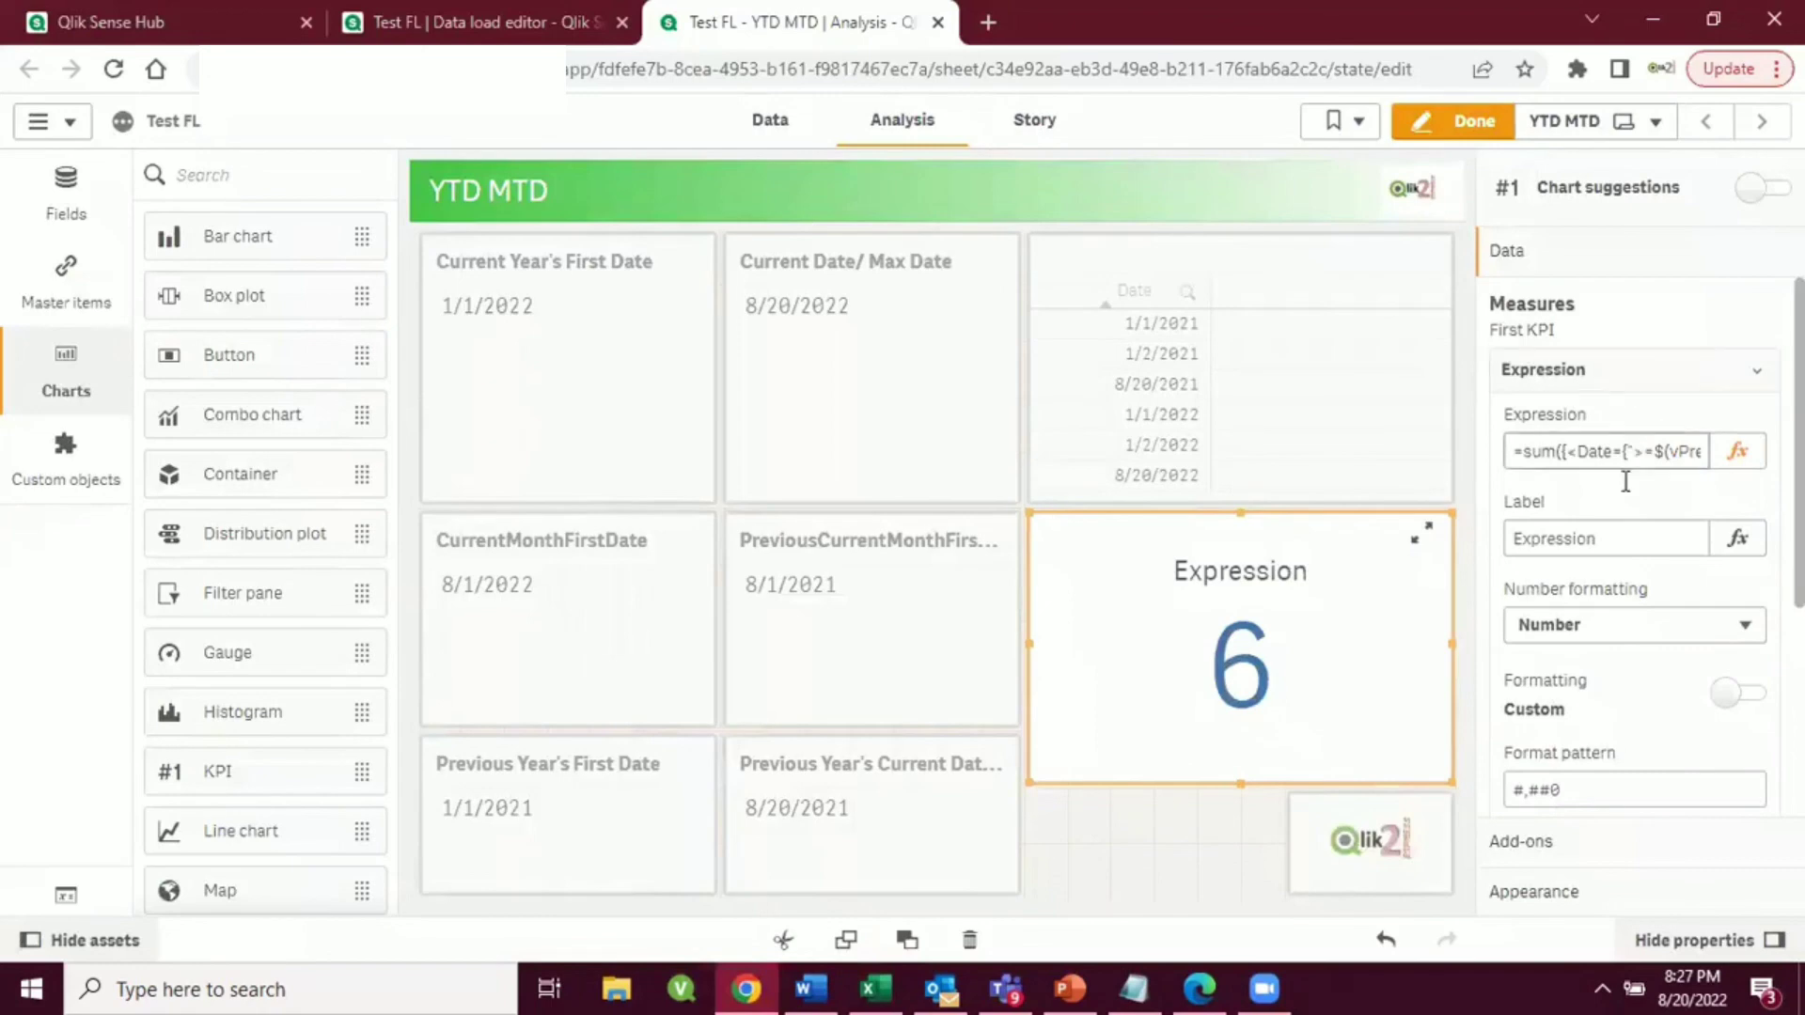
# - Open the KPI's sales expression for editing, check the previous-year month-to-date definition on the PowerPoint slide, and return to the expression editor
pyautogui.click(1735, 453)
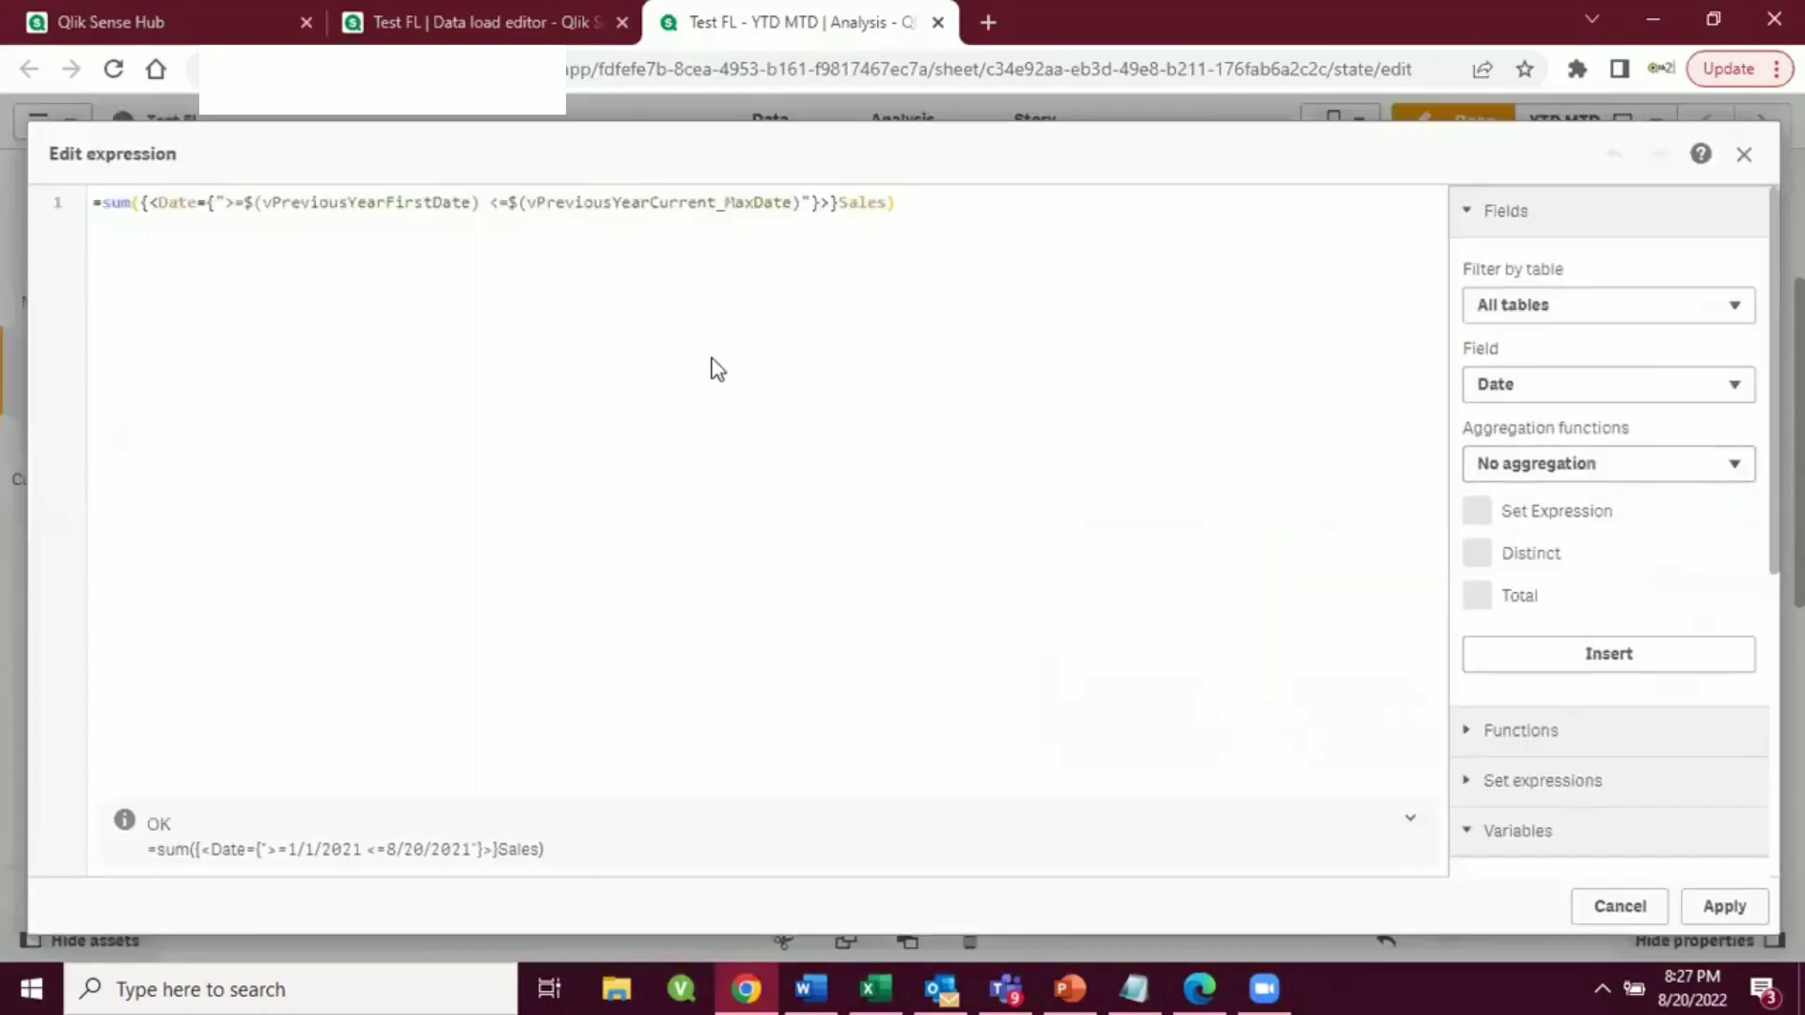
pyautogui.hotkey('alt', 'Tab')
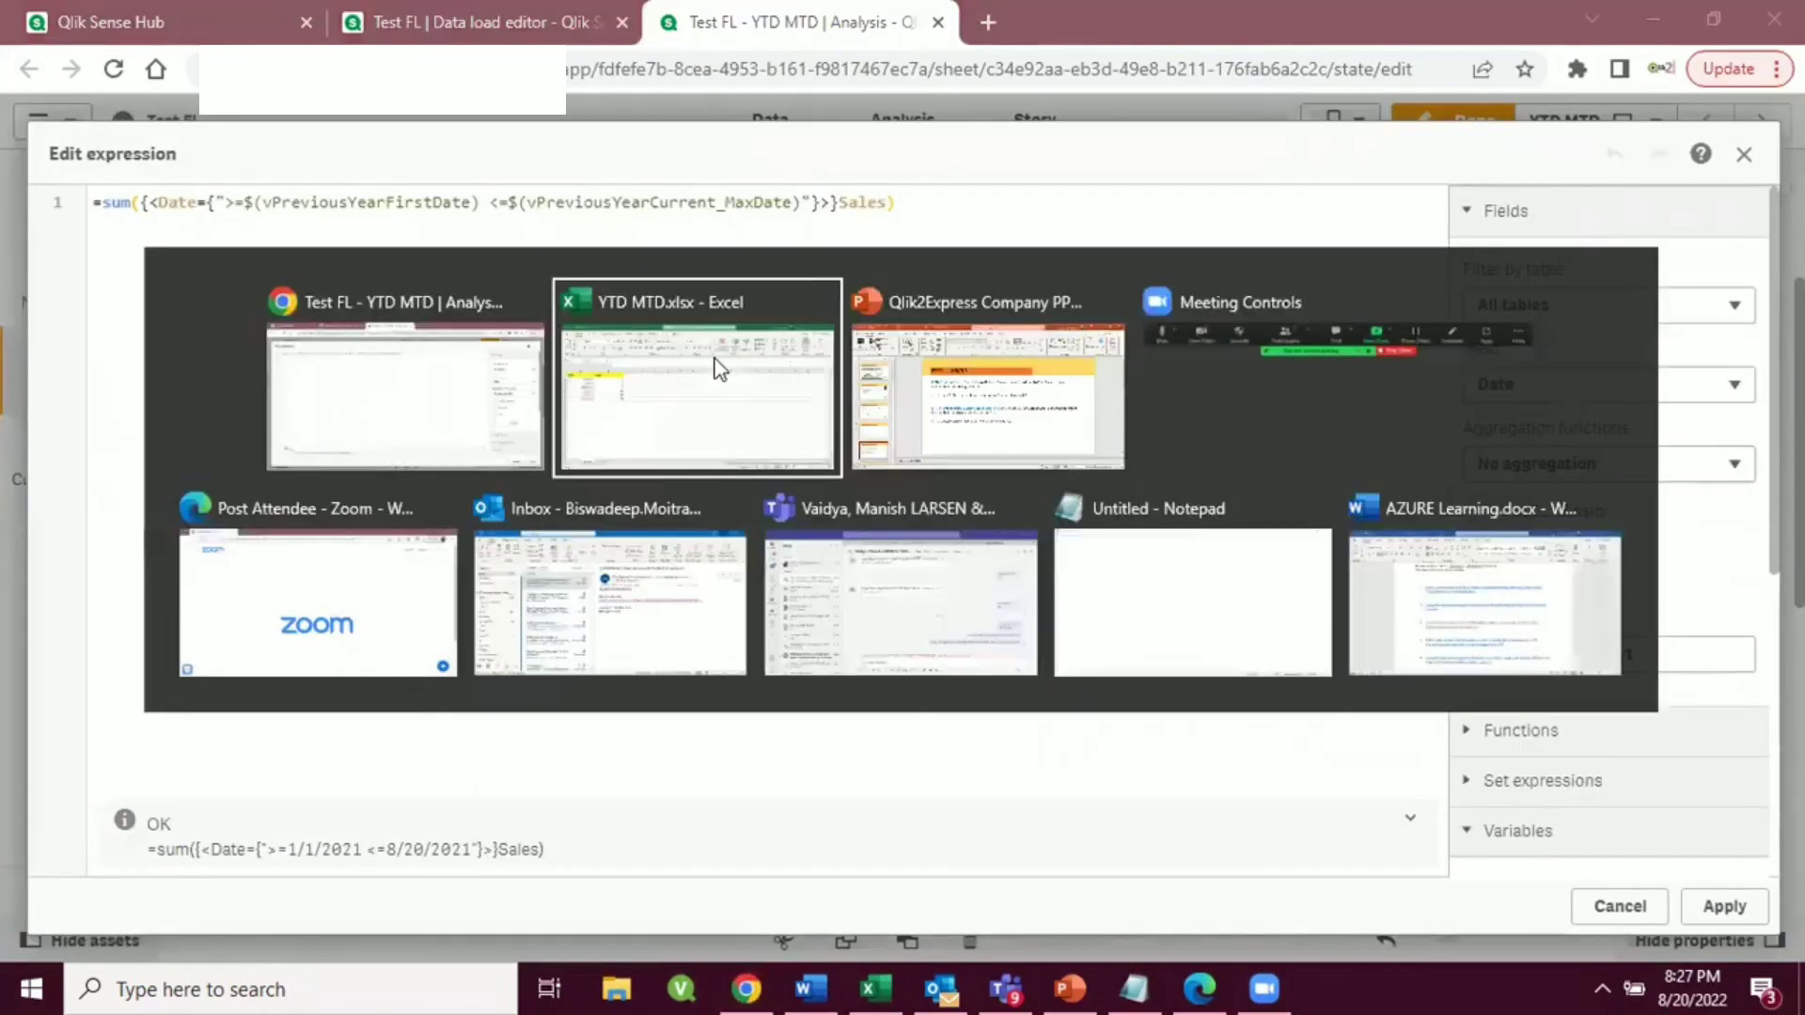
pyautogui.click(888, 324)
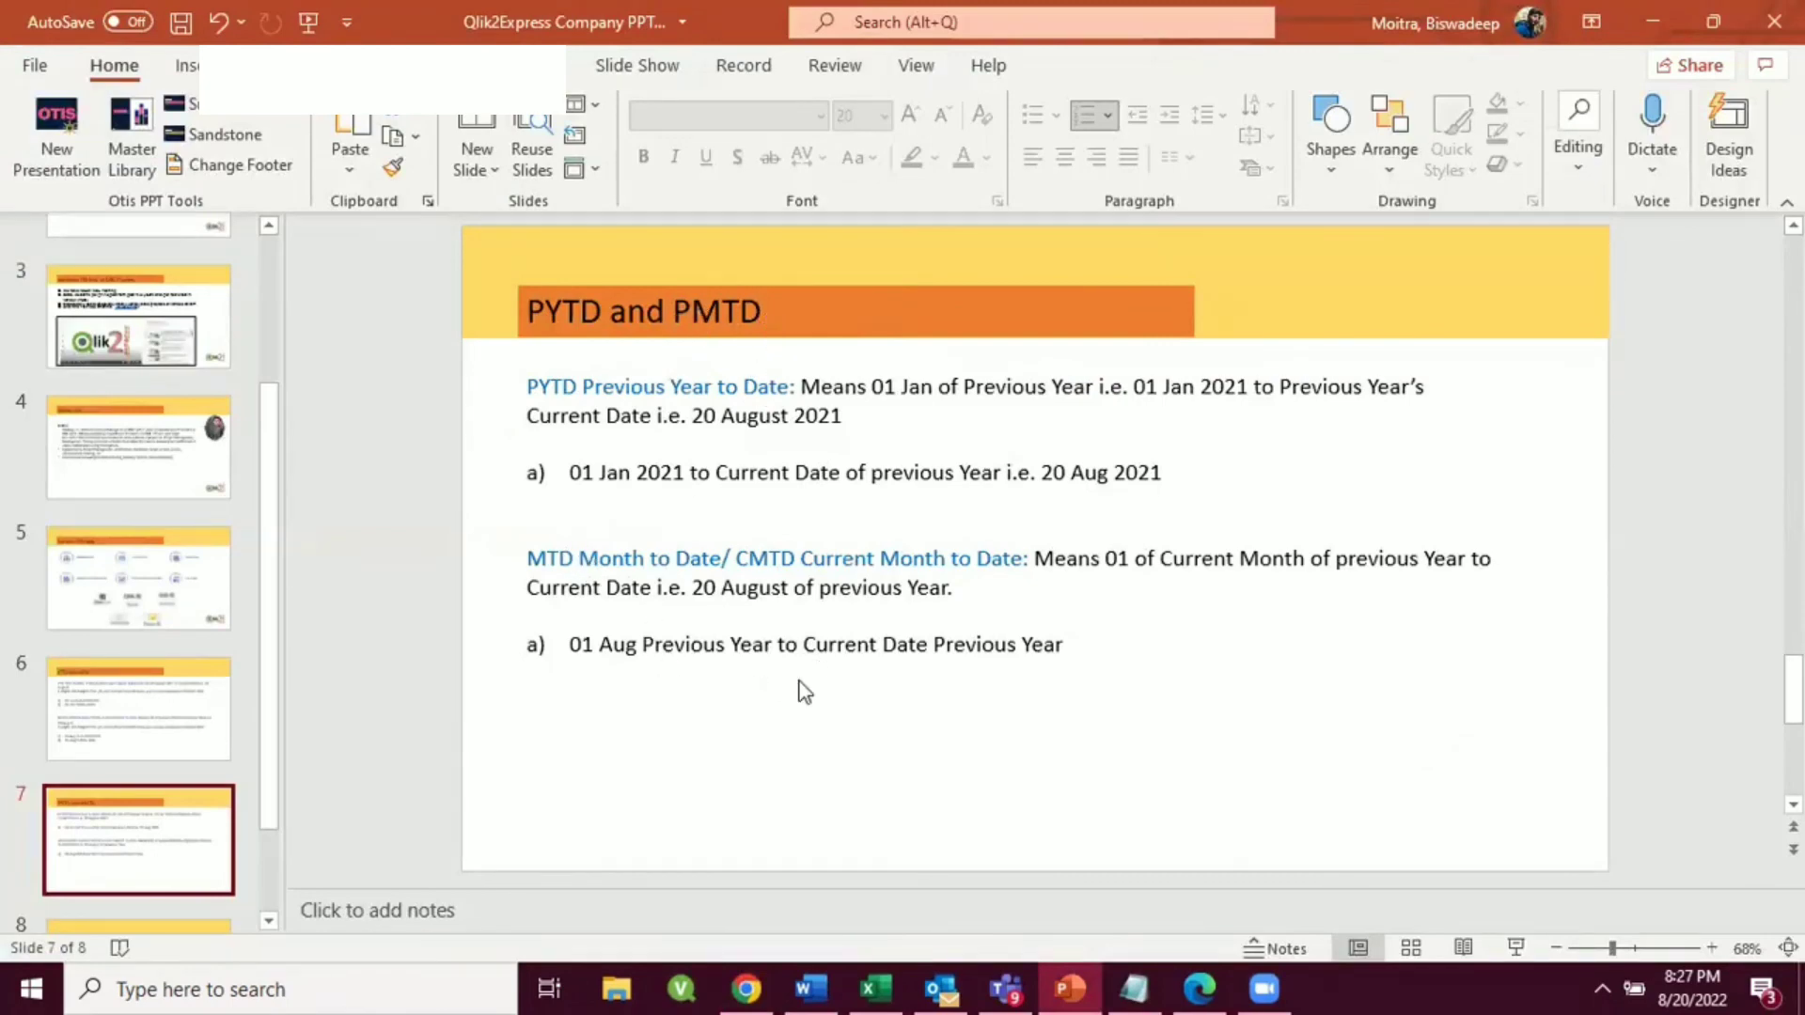
pyautogui.hotkey('alt', 'Tab')
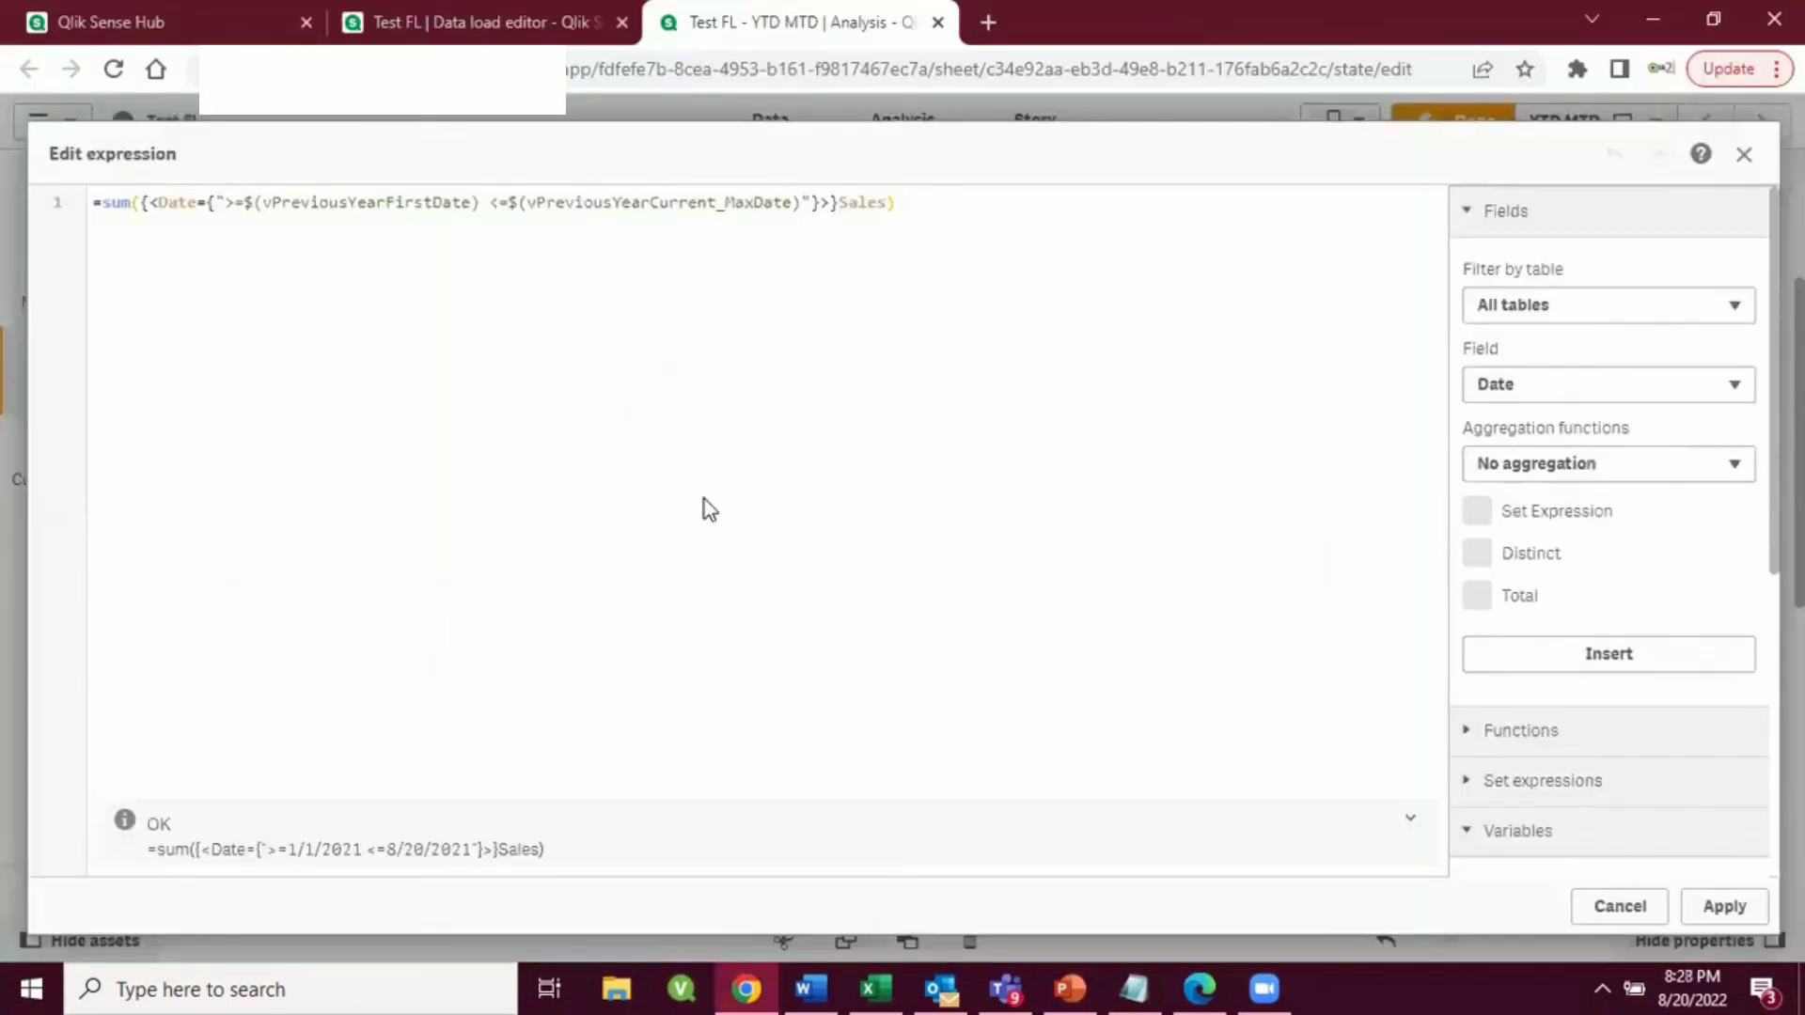
# - Replace the lower date bound variable vPreviousYearFirstDate with vPreviousCurrentMonthFirstDate in the KPI's sales expression and apply it
pyautogui.click(631, 203)
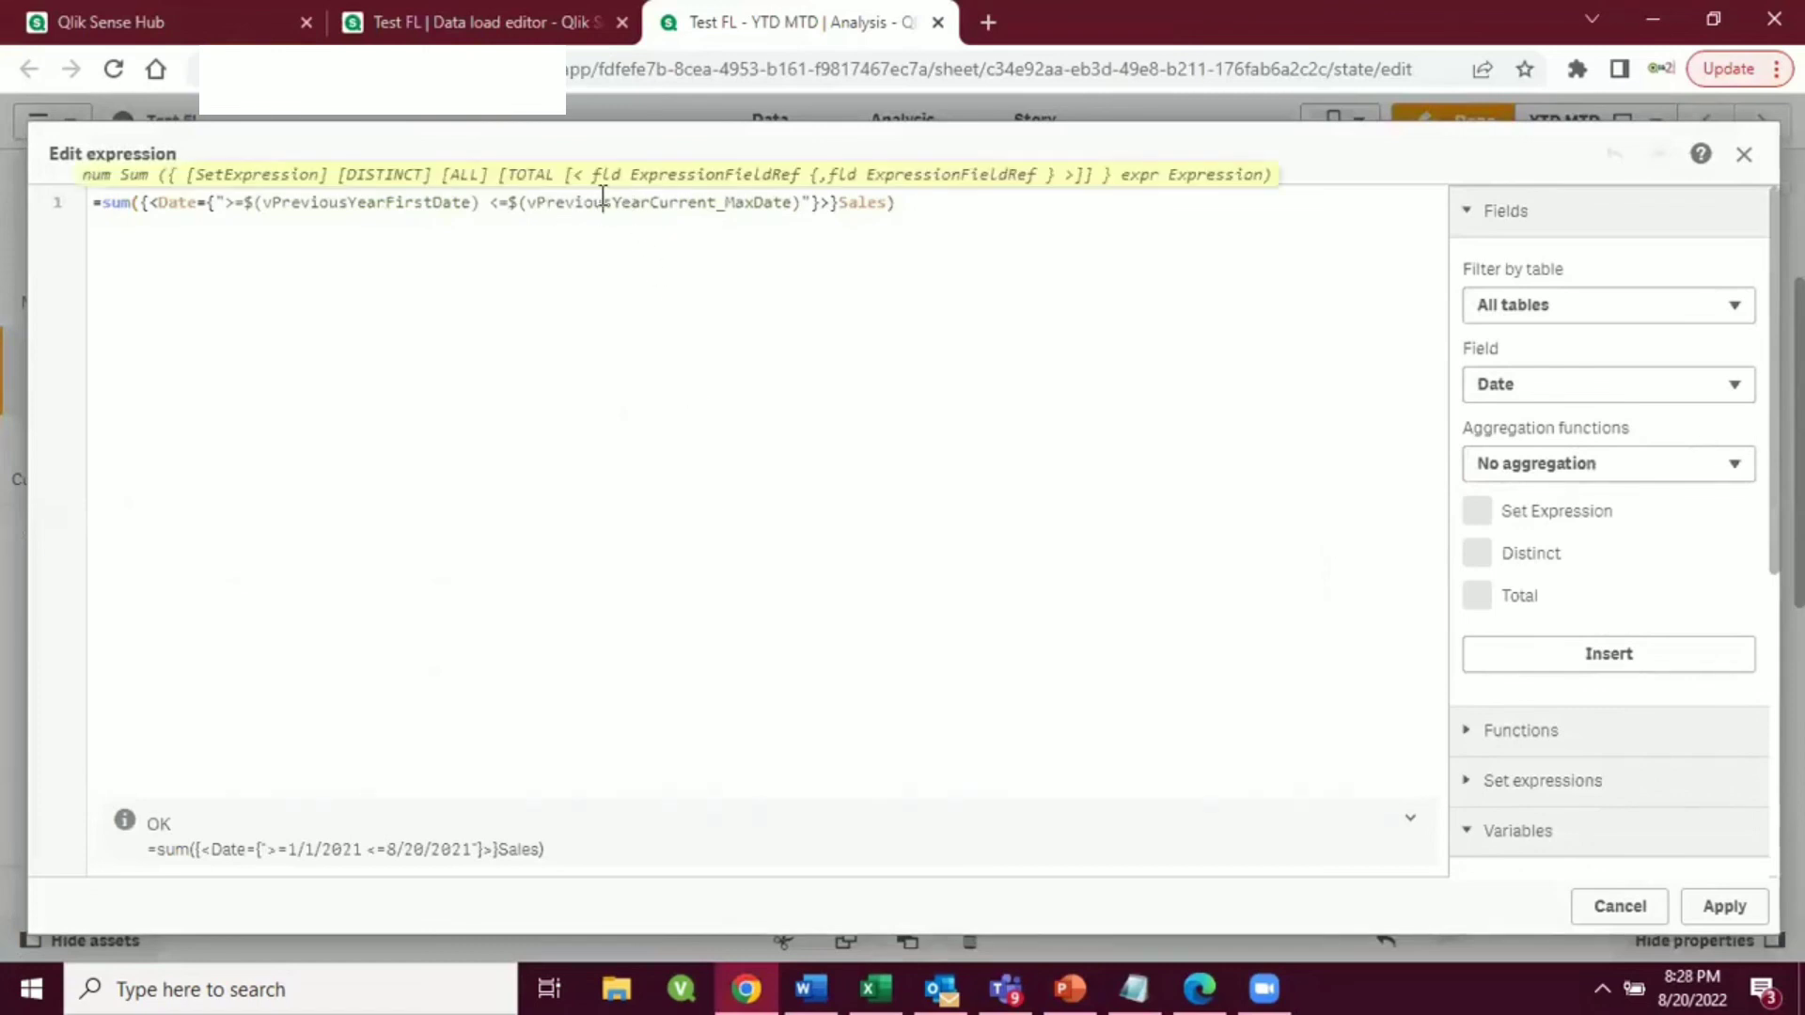
pyautogui.doubleClick(603, 202)
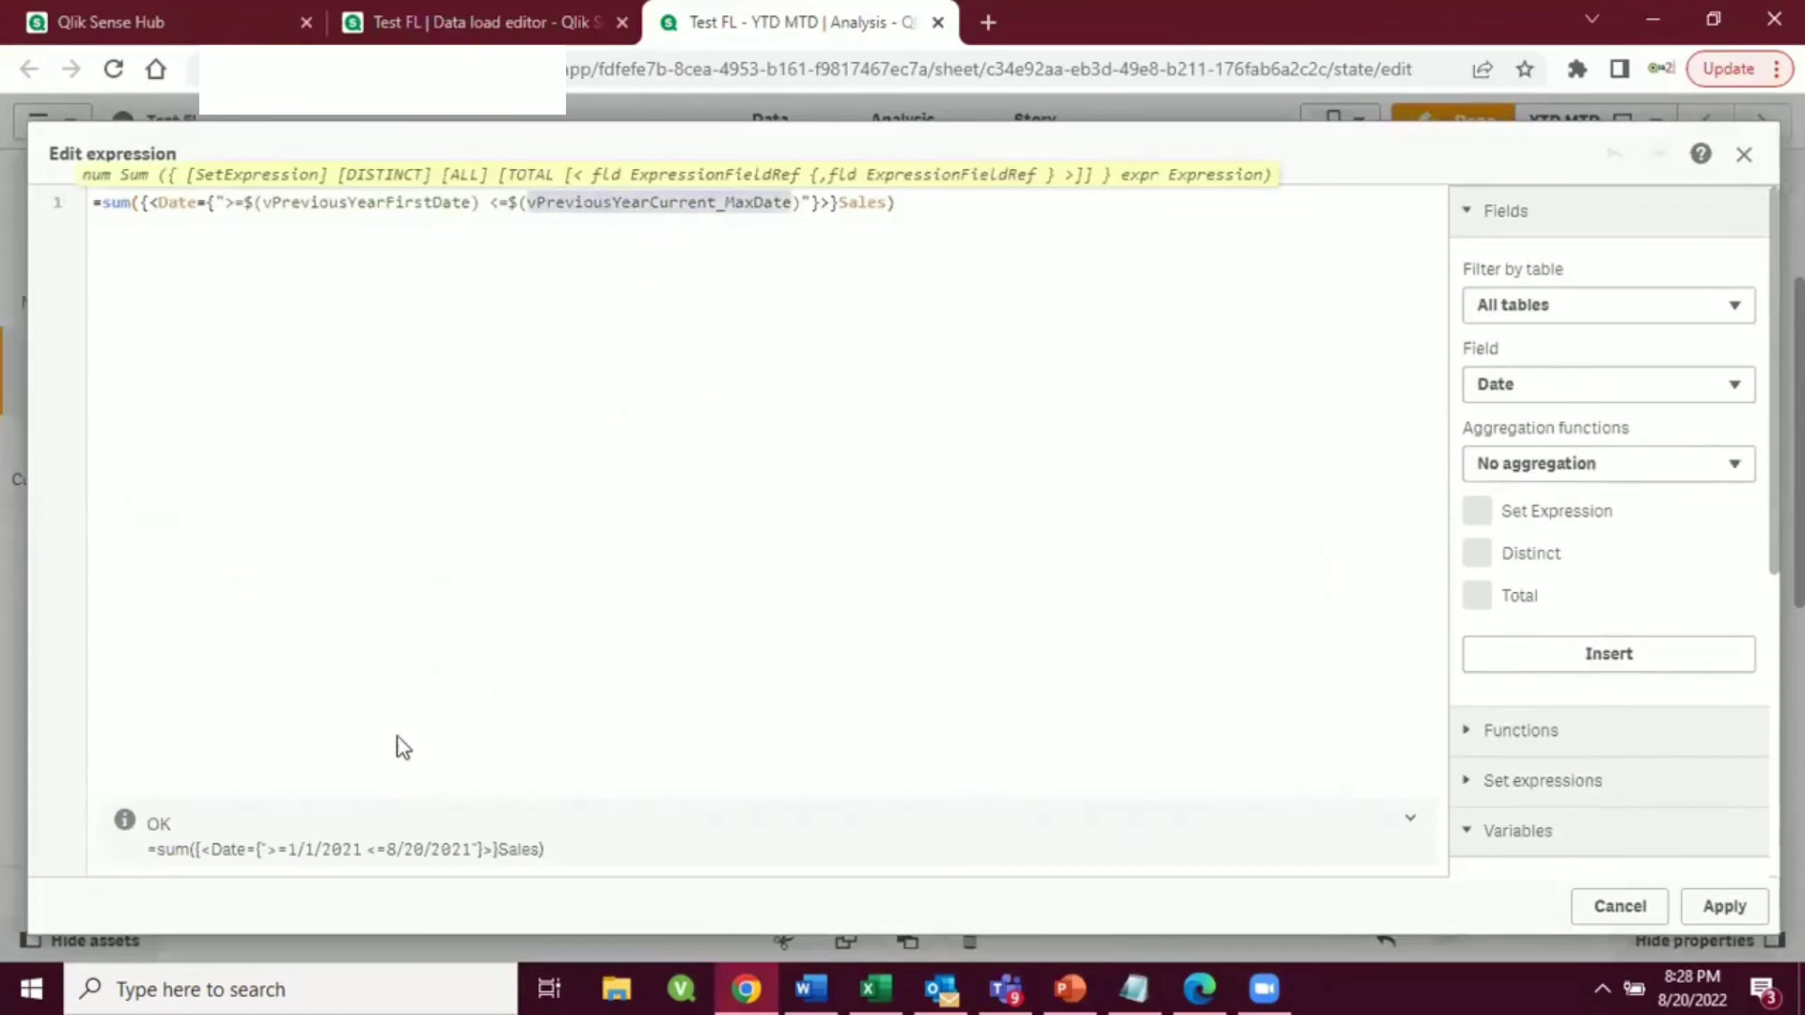
pyautogui.doubleClick(363, 202)
pyautogui.press('BackSpace')
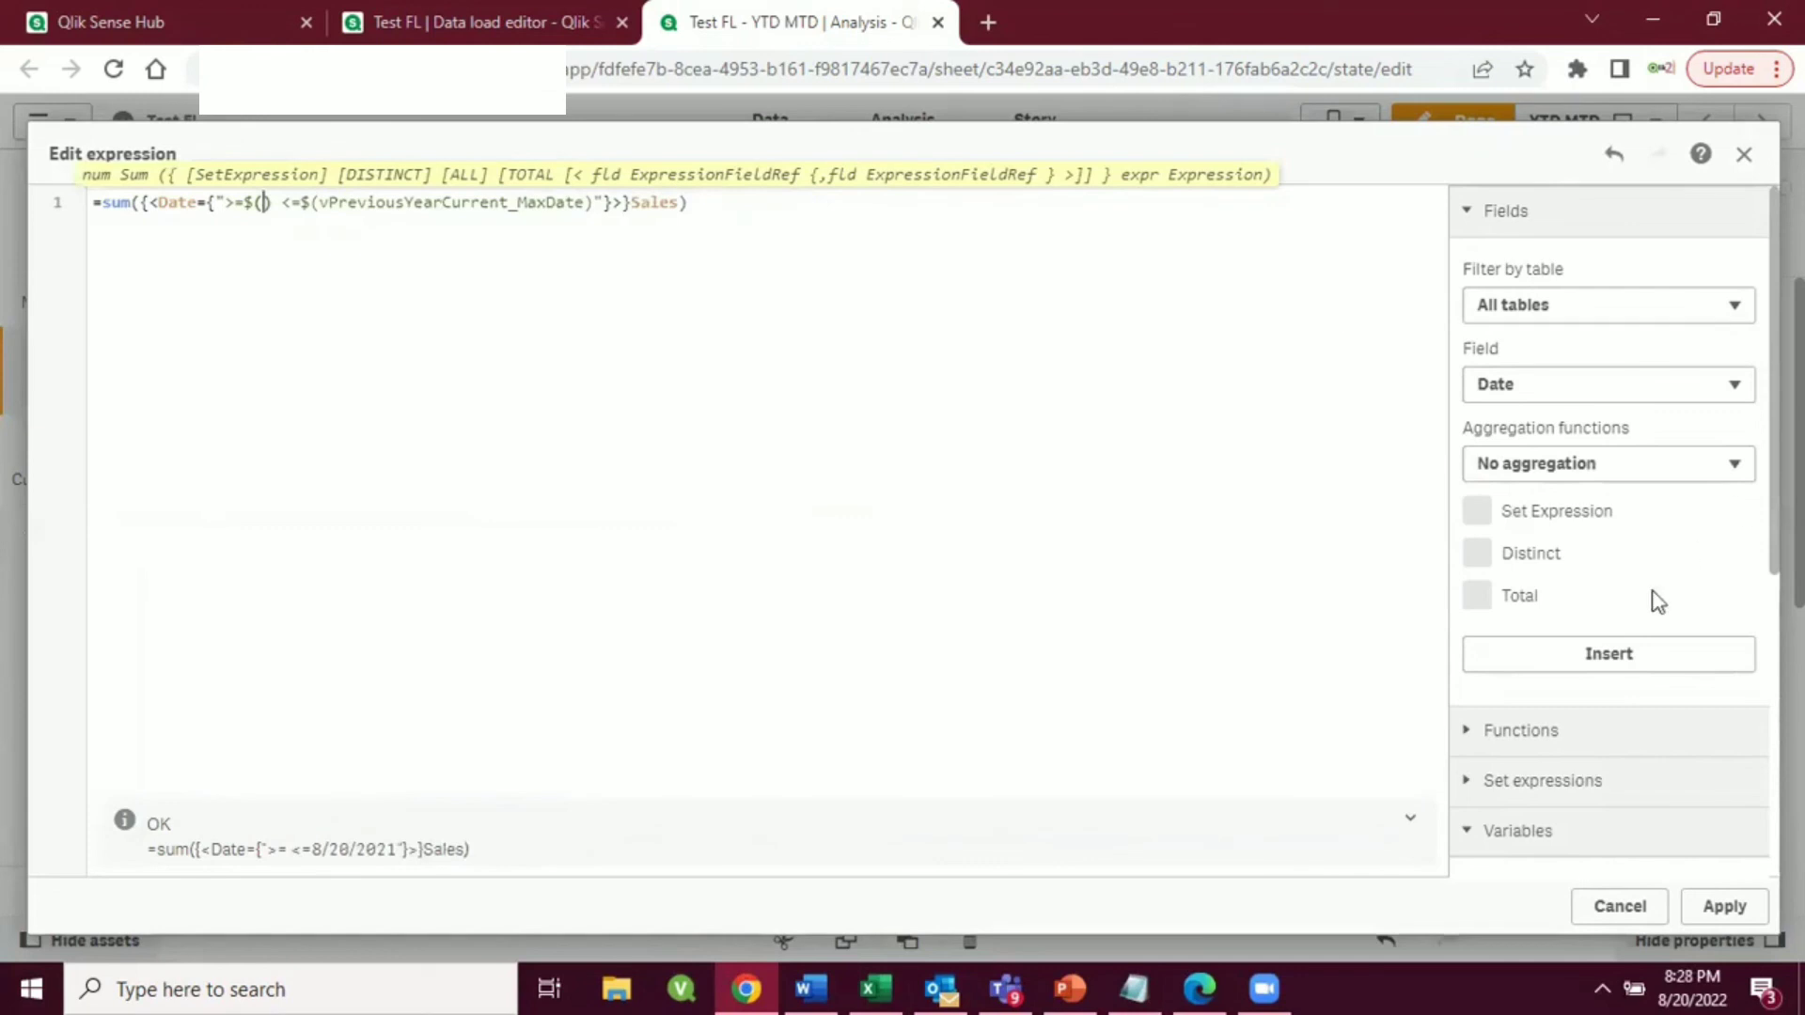
pyautogui.scroll(-3, 1636, 658)
pyautogui.click(1577, 665)
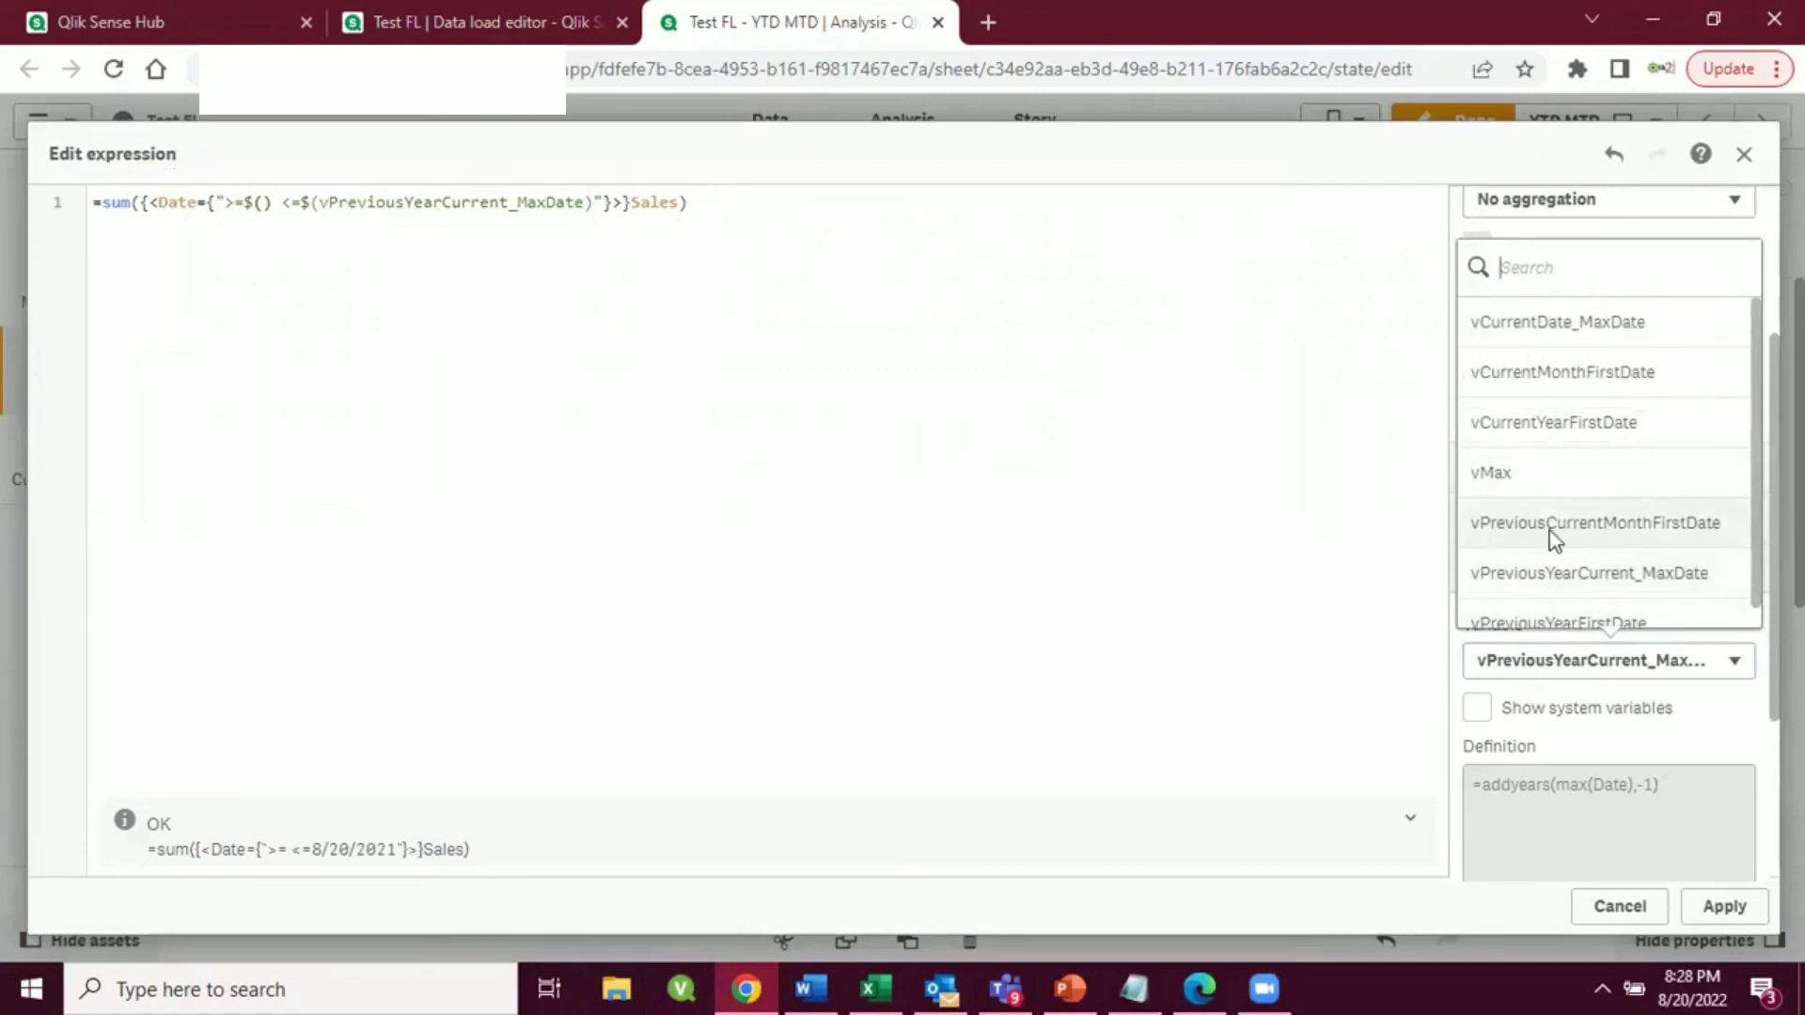
pyautogui.click(1648, 534)
pyautogui.scroll(-3, 1664, 634)
pyautogui.scroll(-1, 1654, 658)
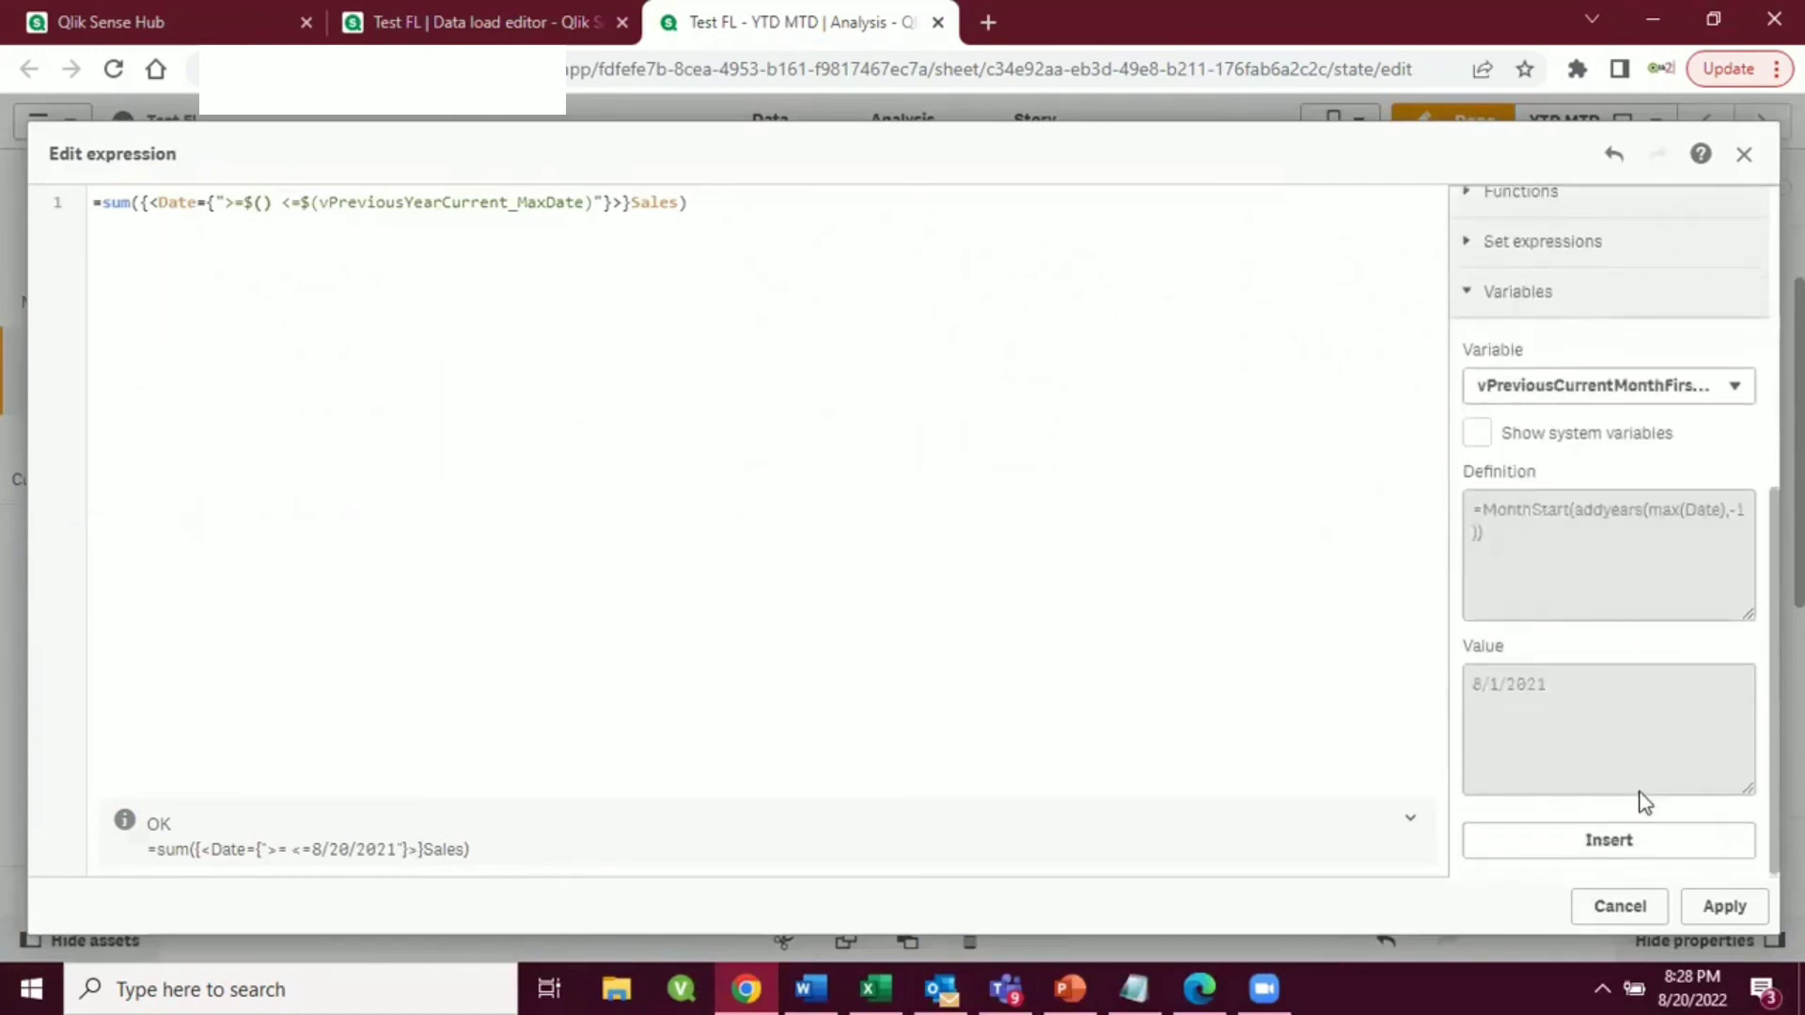
pyautogui.click(1609, 831)
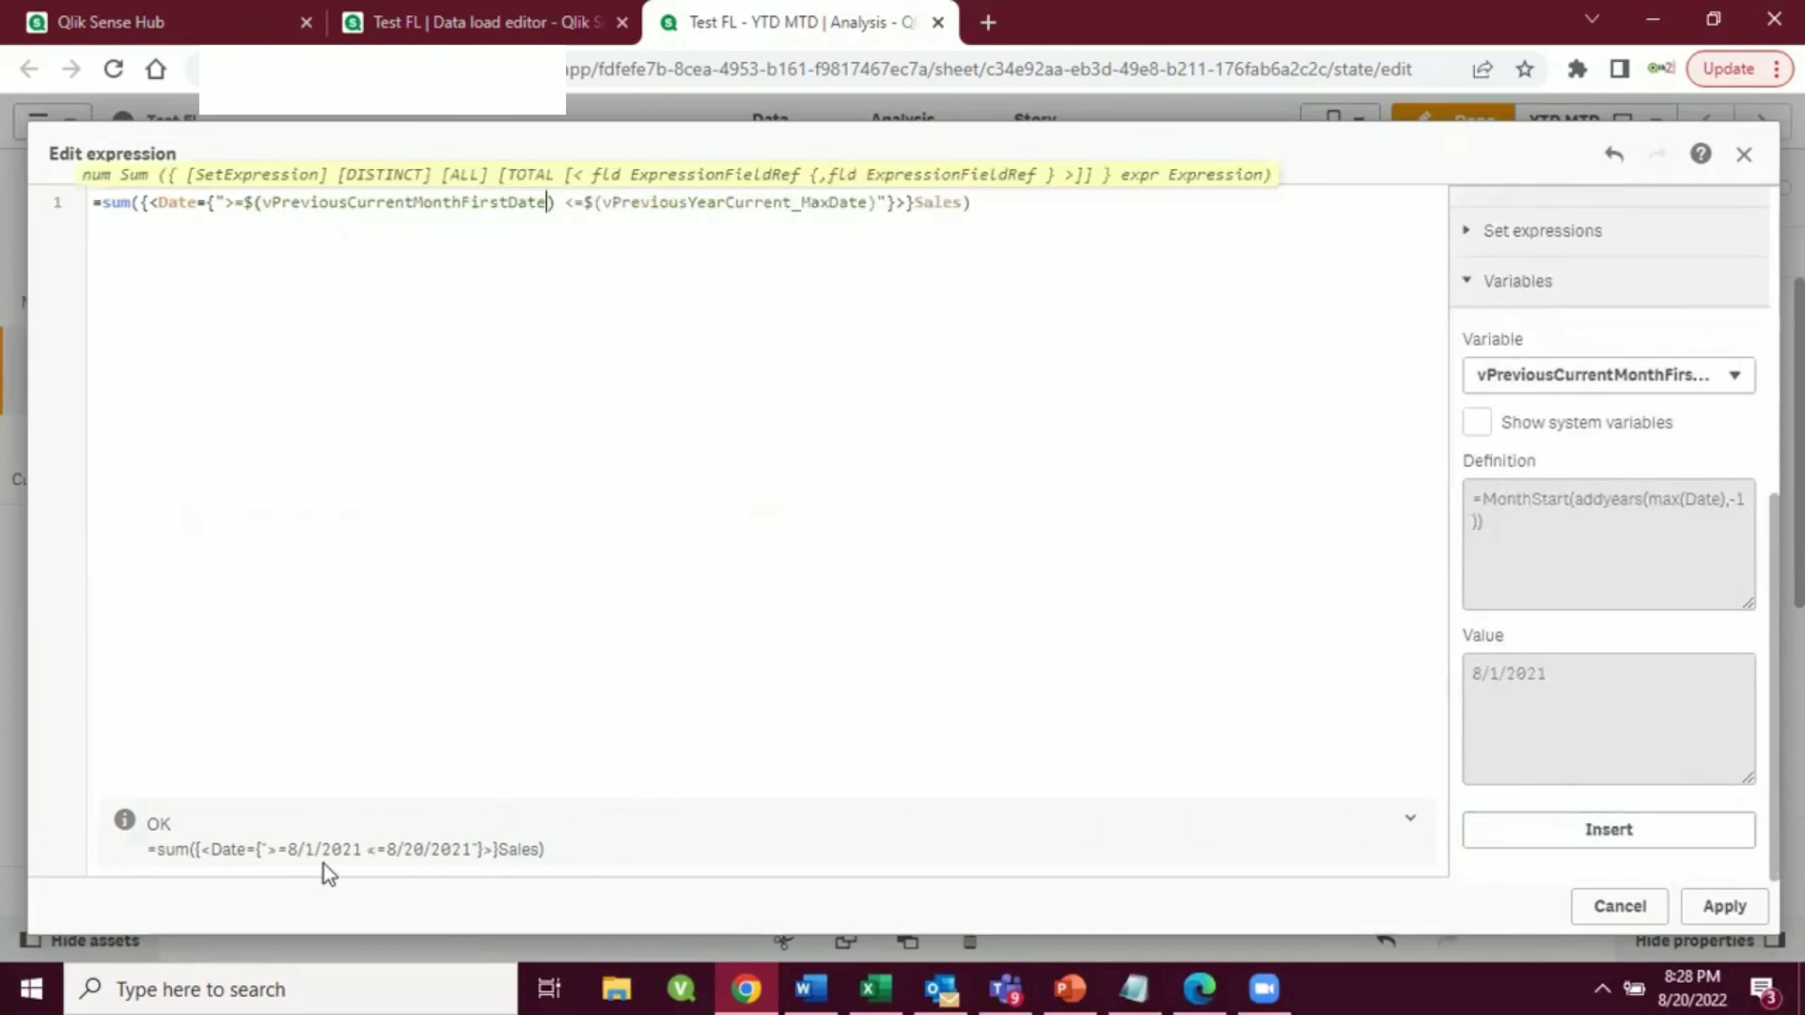
pyautogui.click(1720, 914)
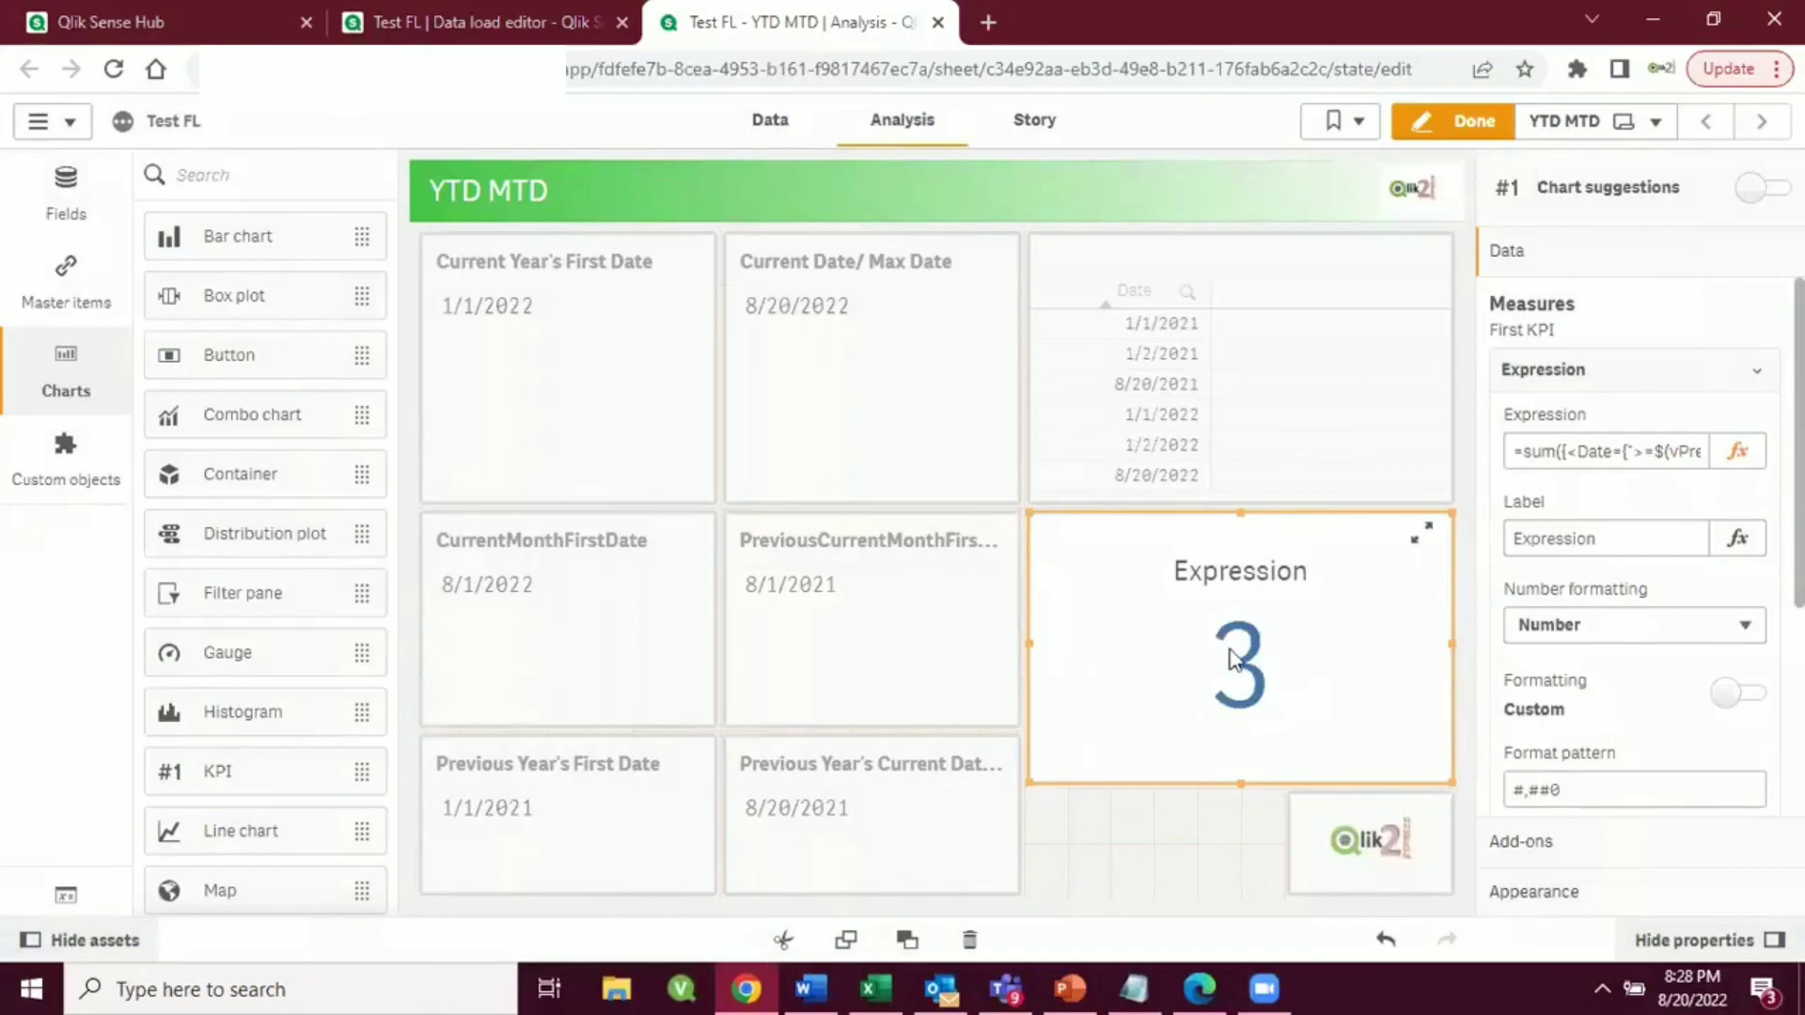
# - Switch to Excel, check the 8/20/2021 sales row in YTD MTD.xlsx against the KPI, and return to Qlik Sense
pyautogui.hotkey('alt', 'Tab')
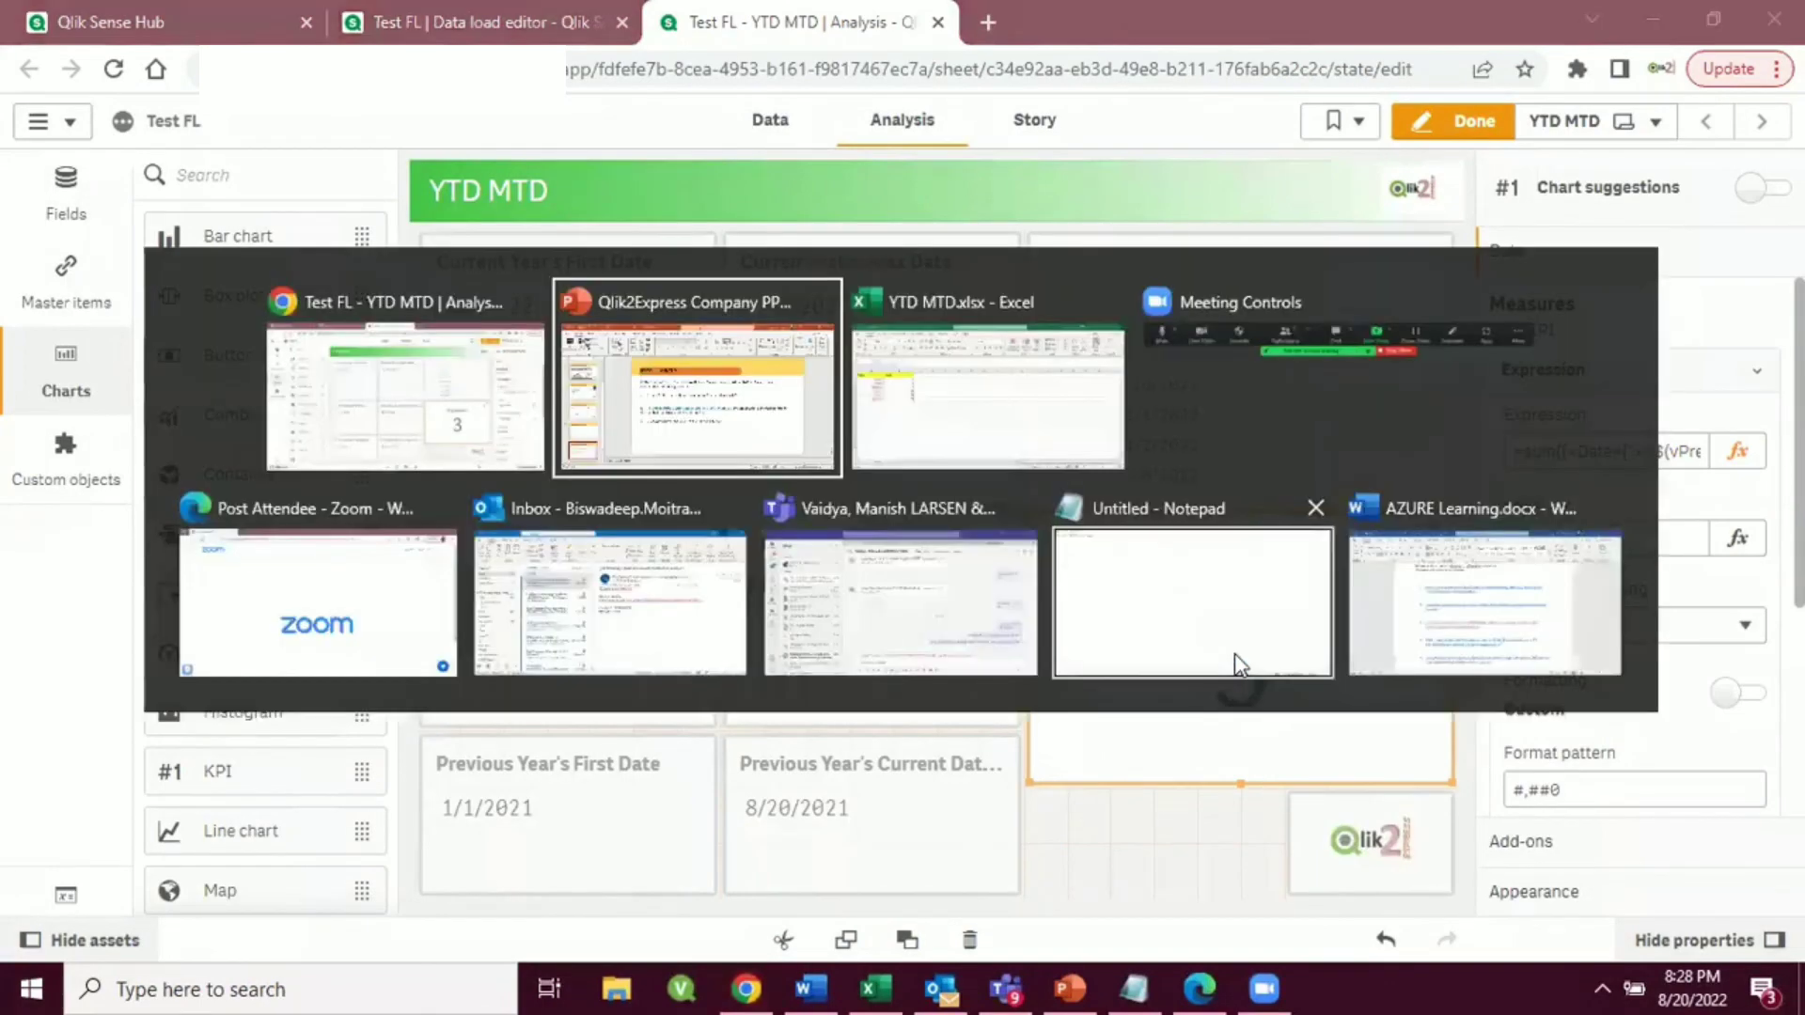
pyautogui.hotkey('alt', 'Tab')
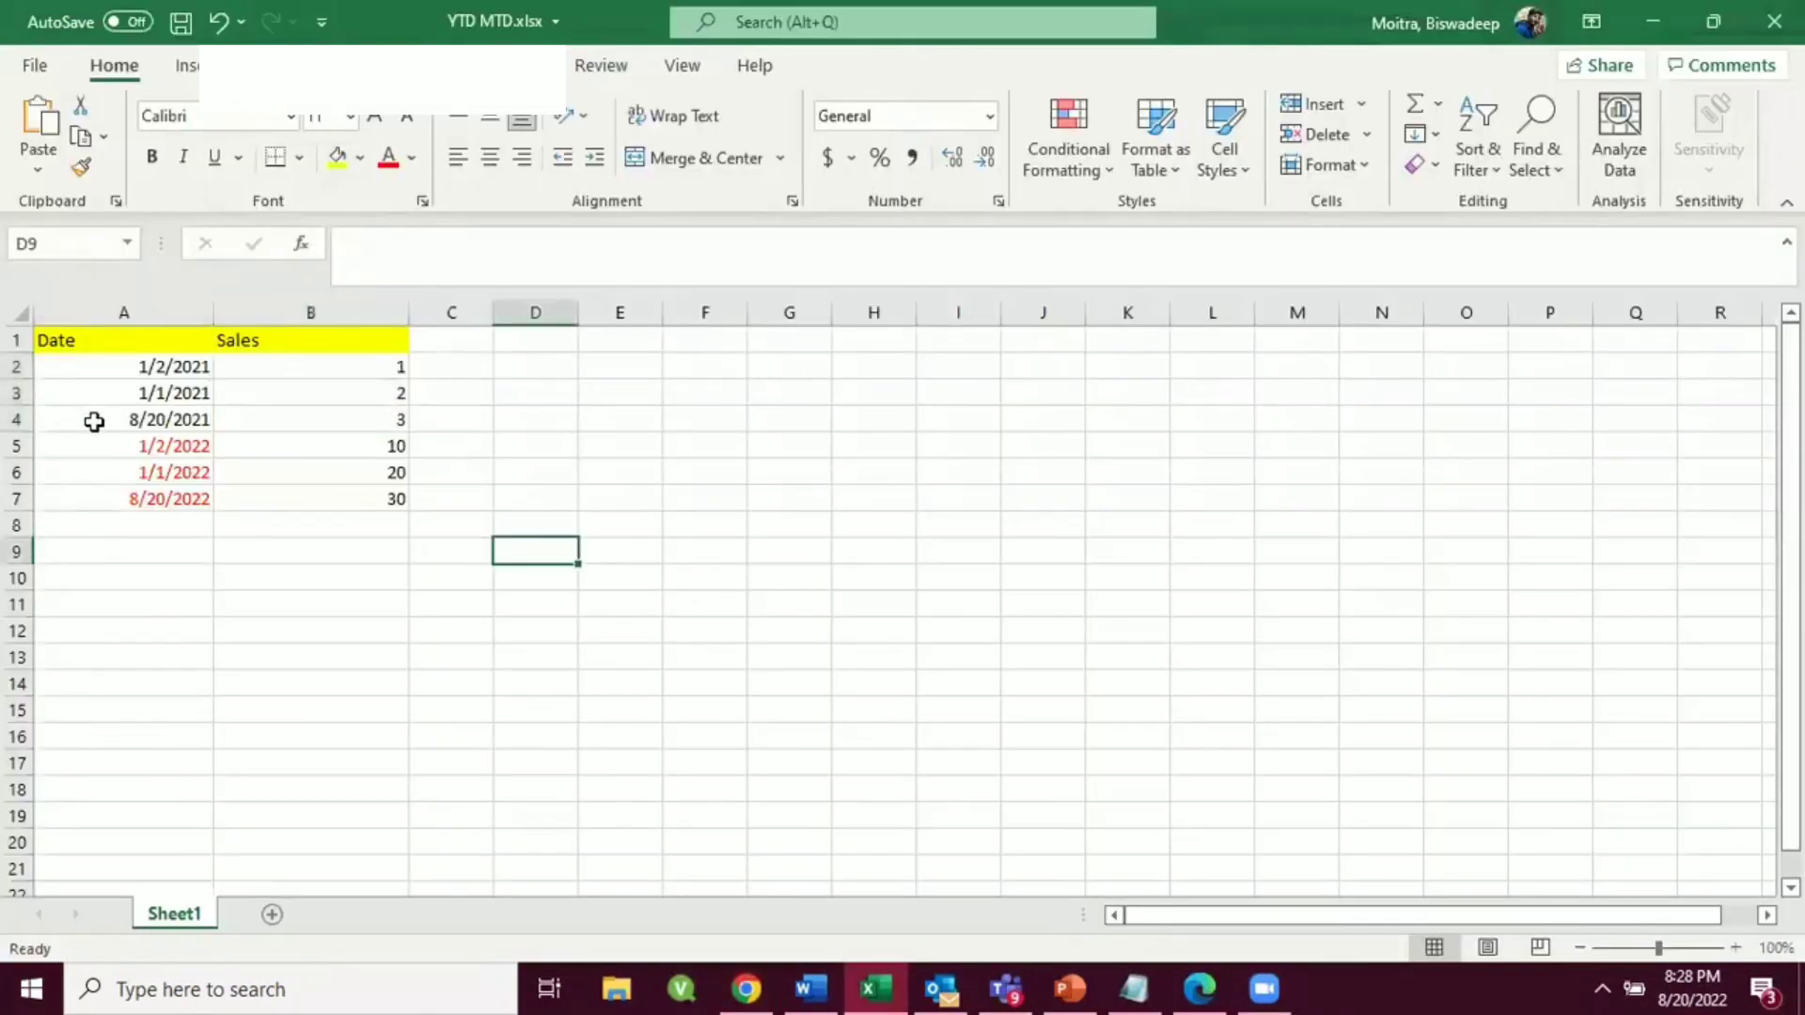
pyautogui.moveTo(92, 418); pyautogui.dragTo(300, 421)
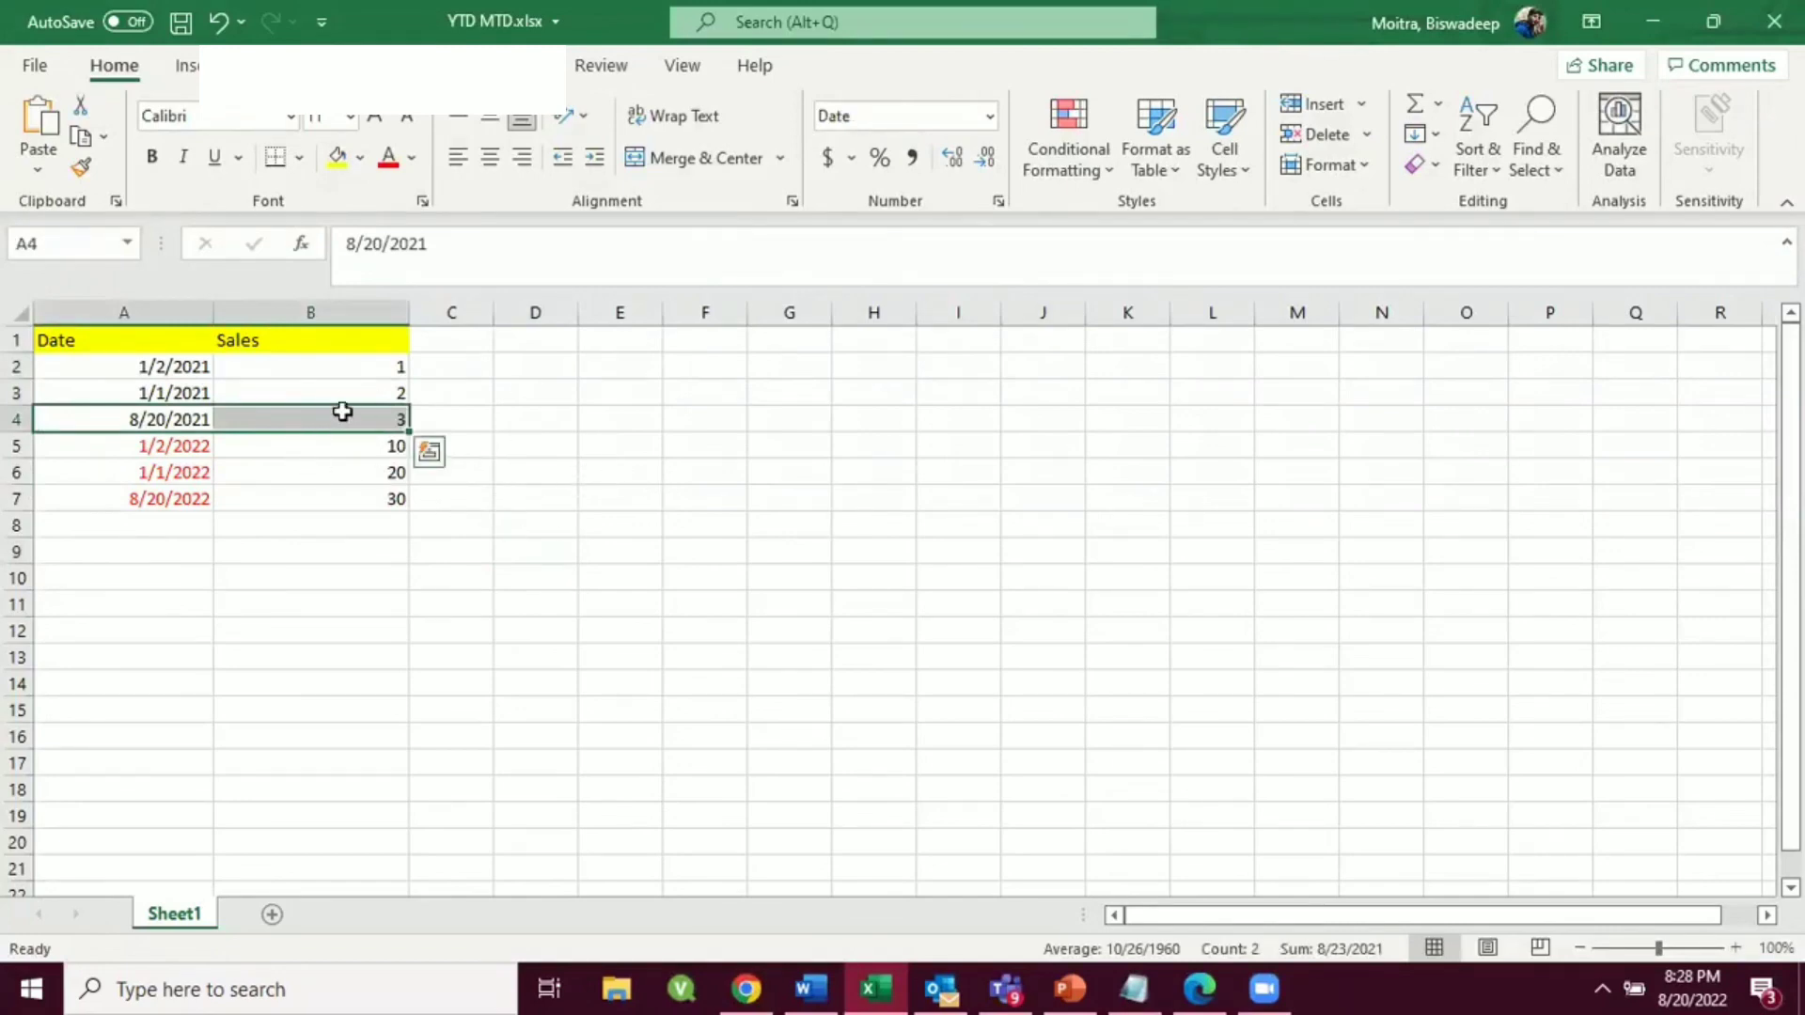
pyautogui.hotkey('alt', 'Tab')
pyautogui.click(558, 467)
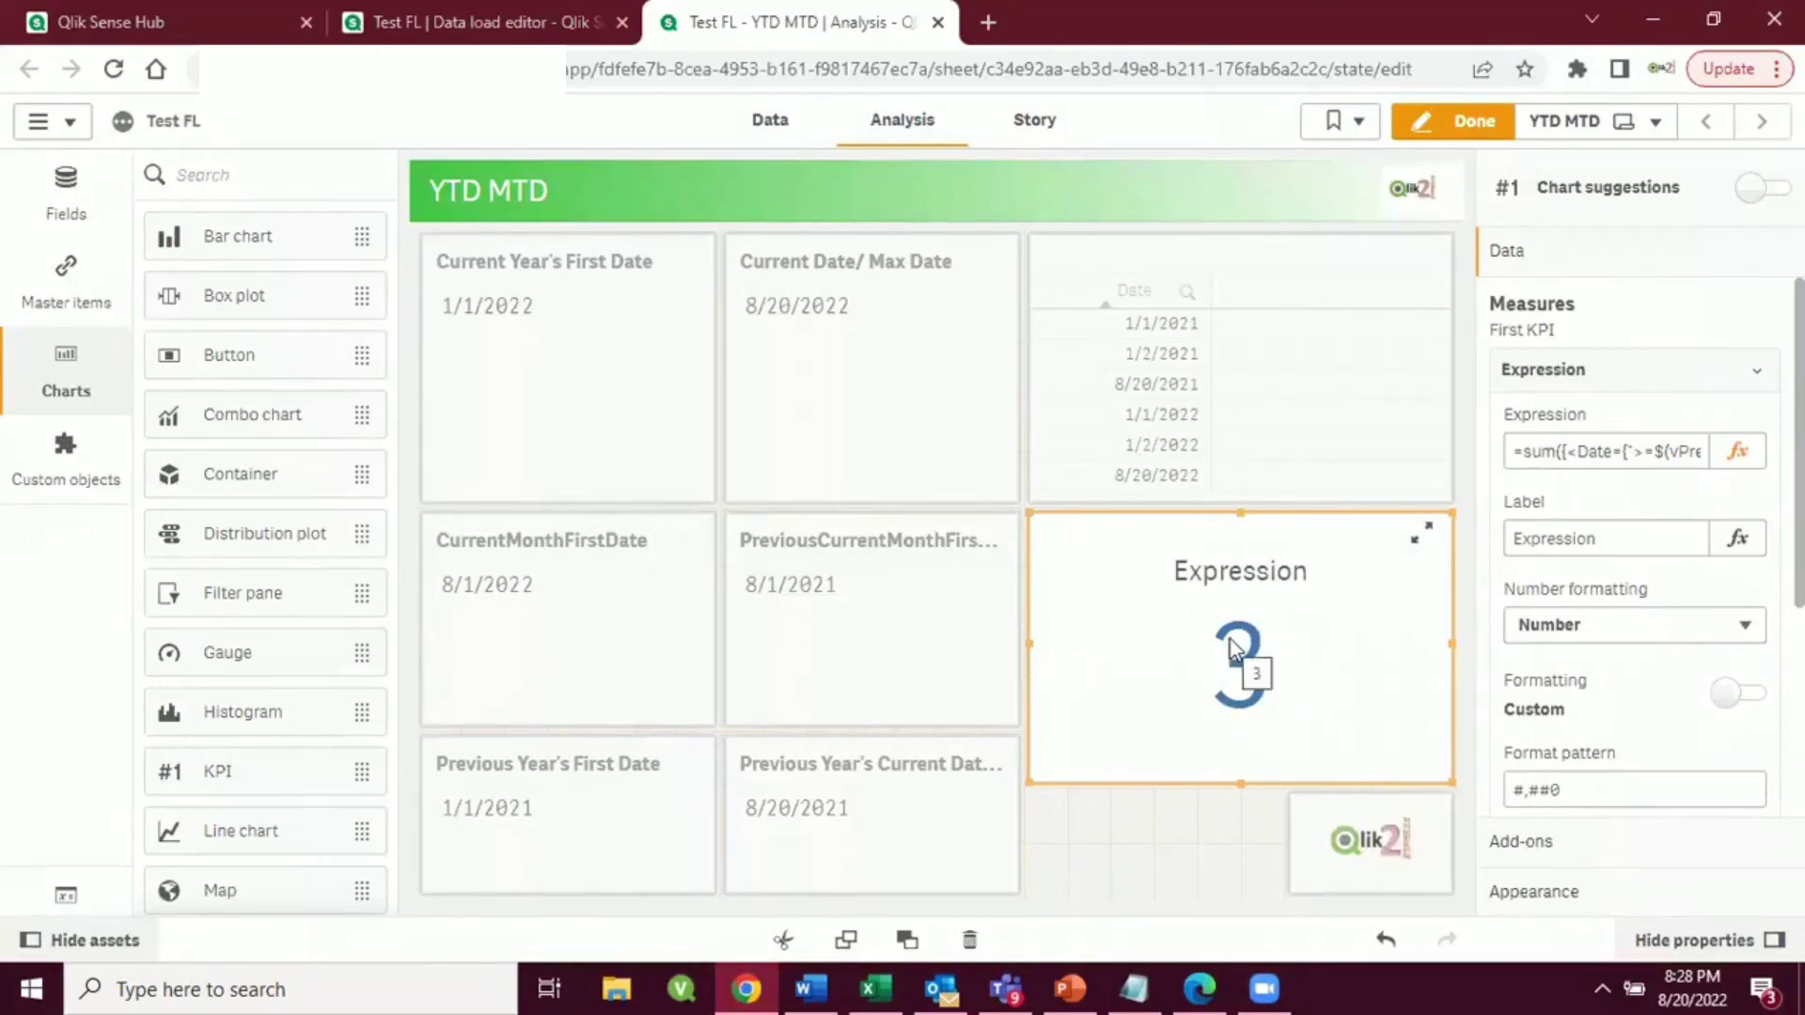
# - Review the KPI's full previous-year month-to-date expression in the expression editor and close it without changes
pyautogui.click(1737, 451)
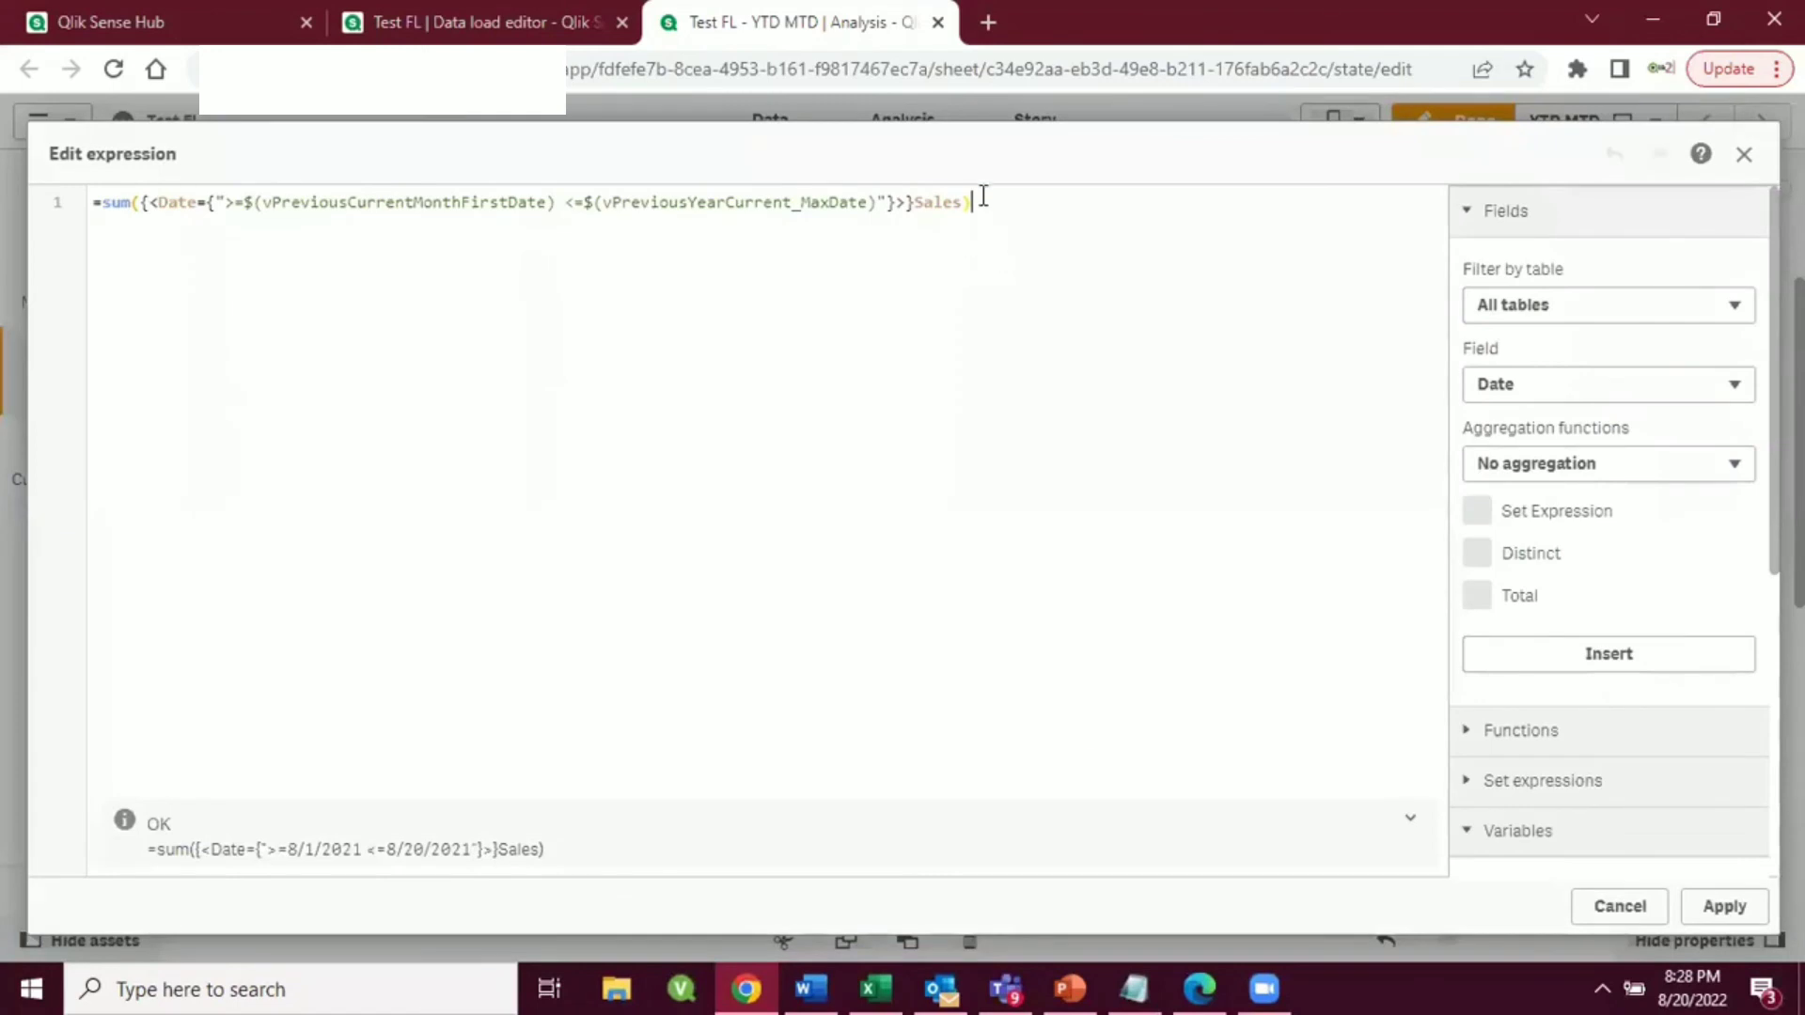
pyautogui.moveTo(979, 200); pyautogui.dragTo(68, 205)
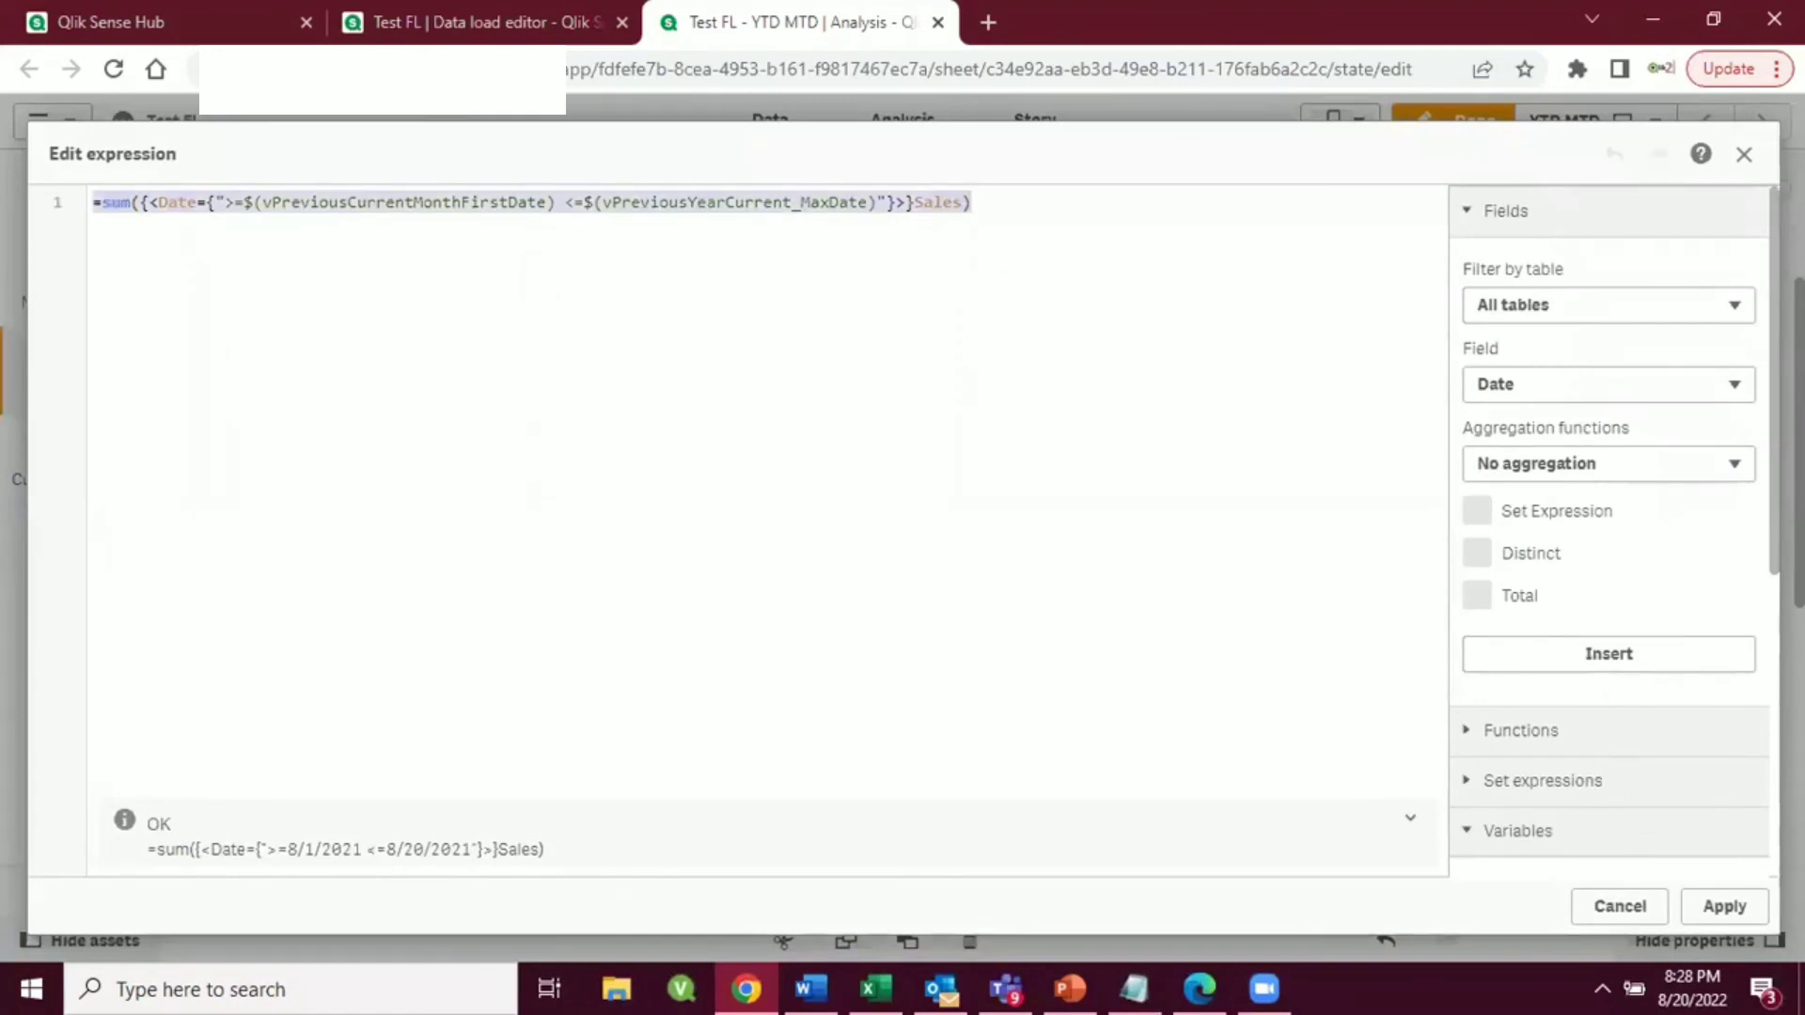
pyautogui.click(1620, 907)
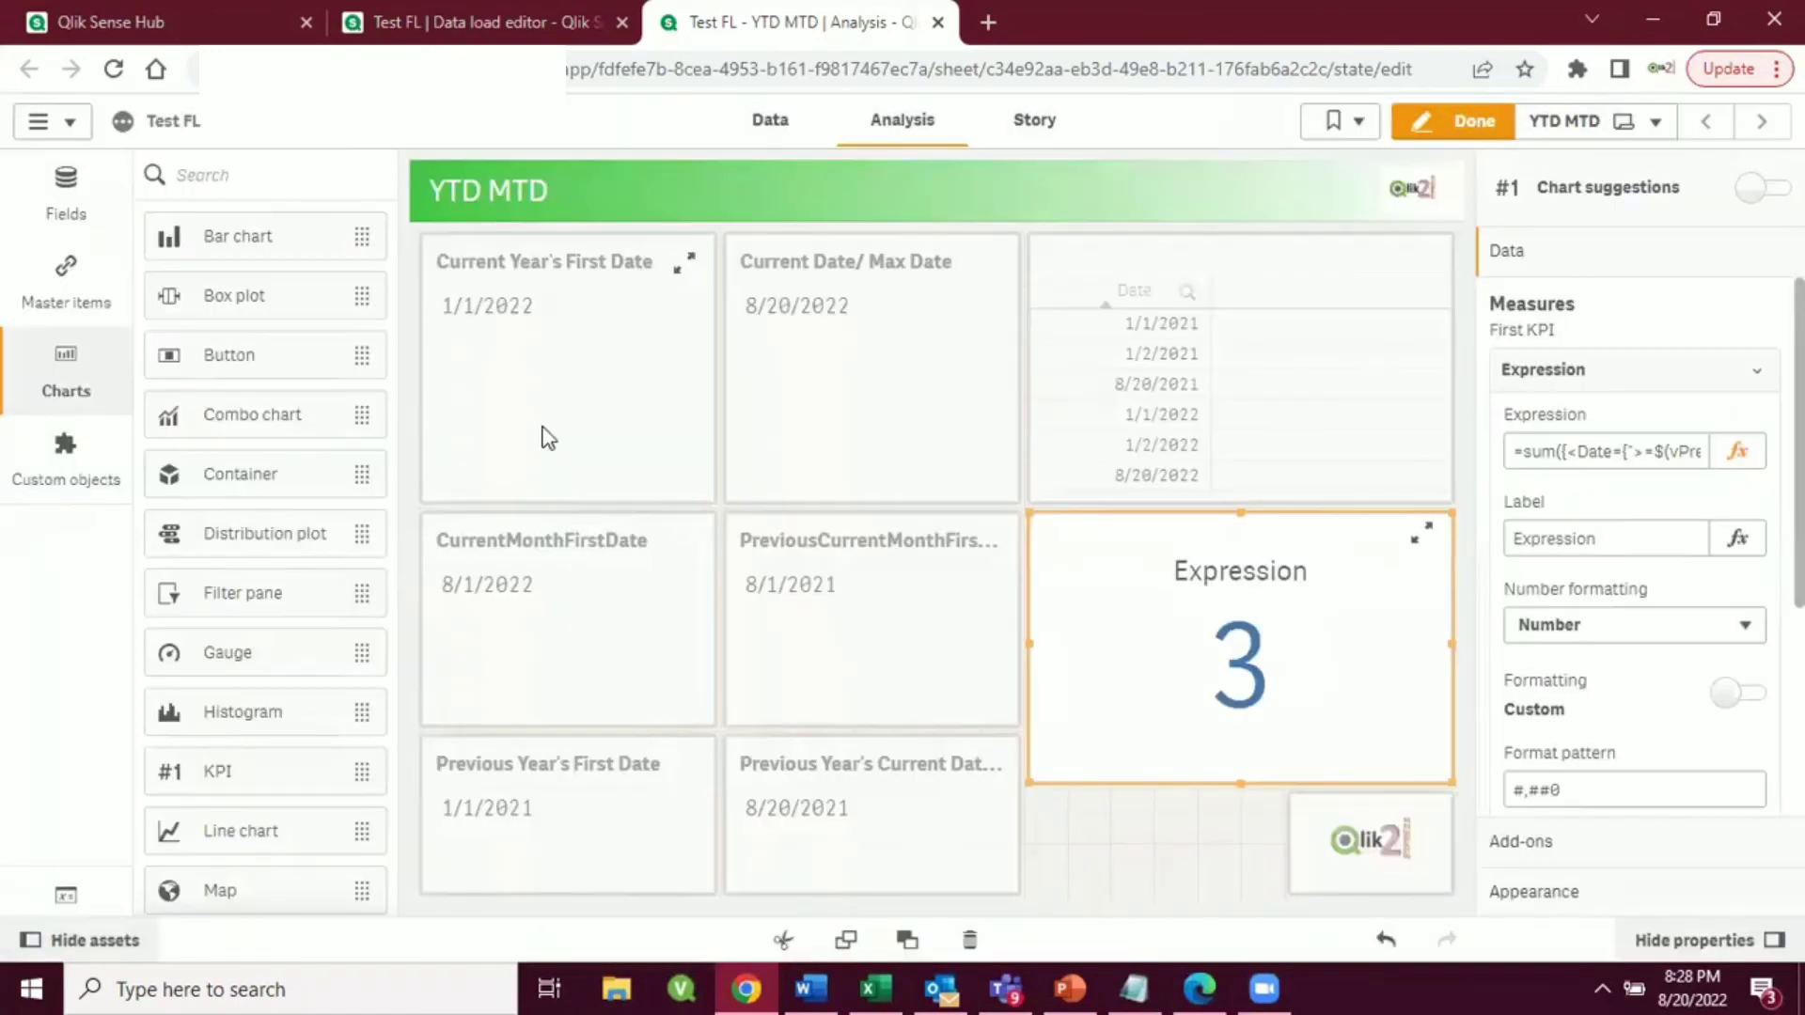
# - Review the yearstart function in the Current Year's First Date object's measure expression and close the expression editor without changes
pyautogui.click(548, 438)
pyautogui.click(1595, 453)
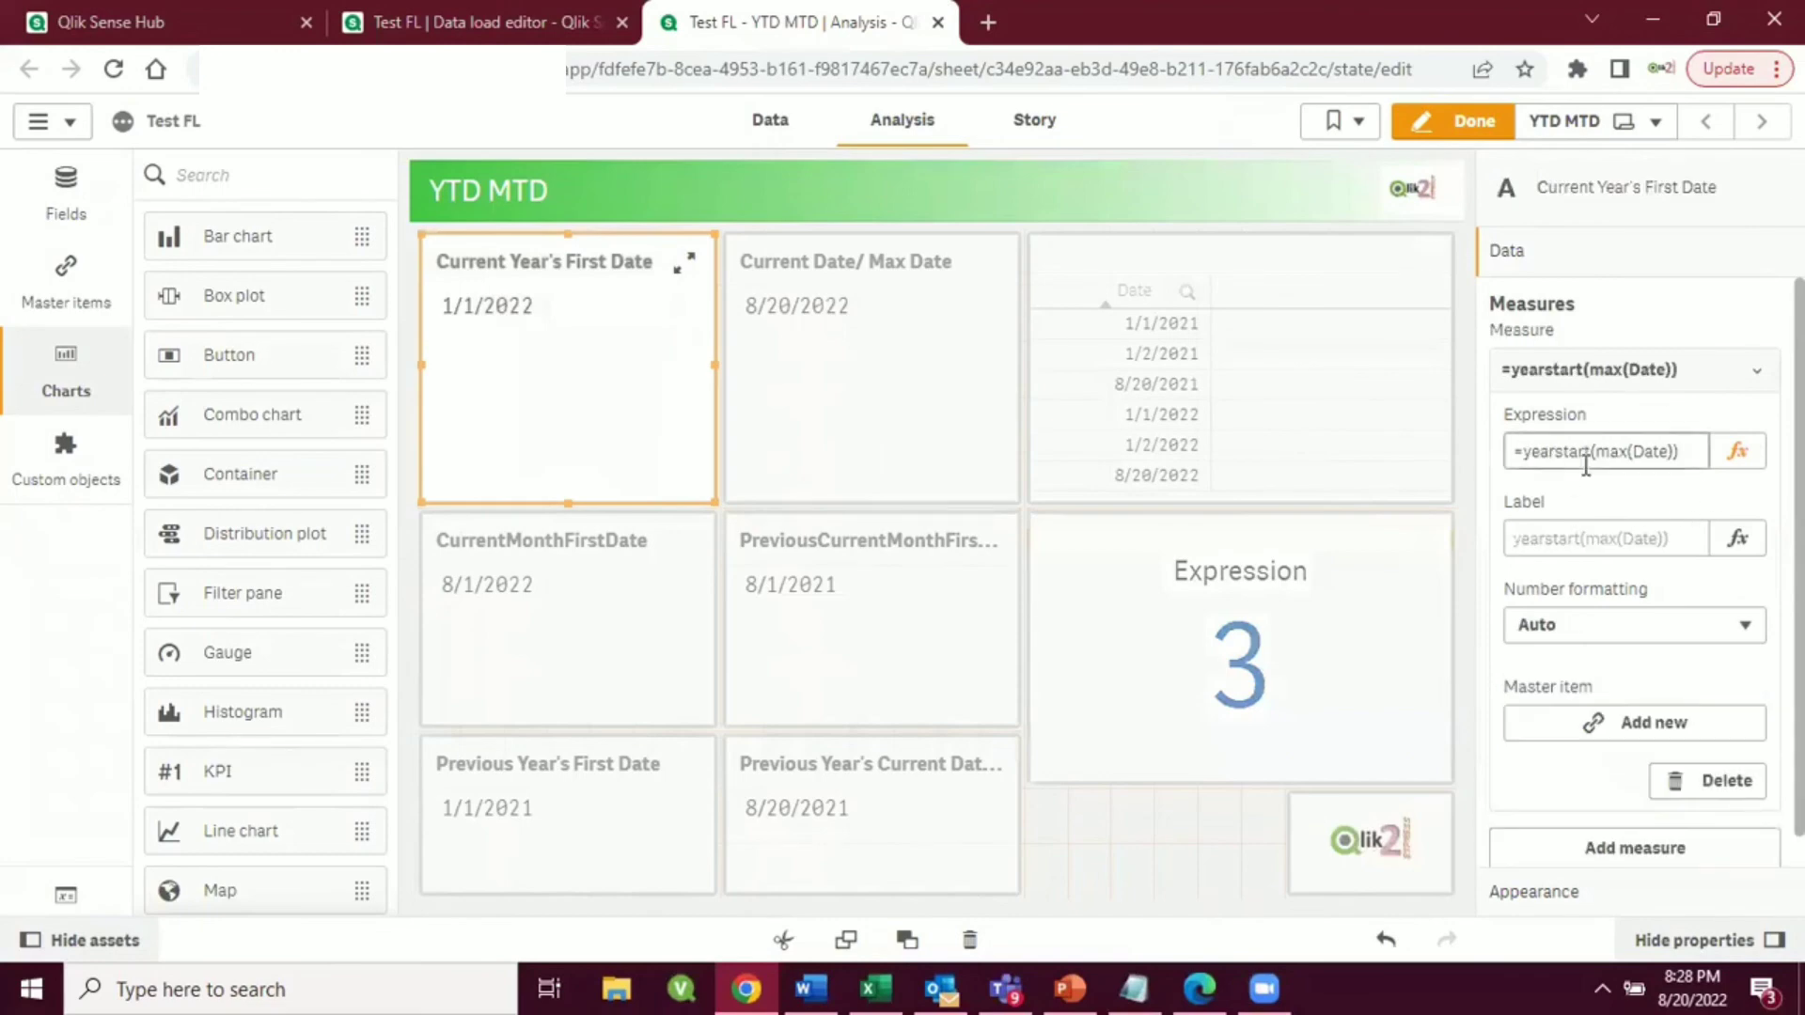
pyautogui.doubleClick(1556, 452)
pyautogui.click(1747, 455)
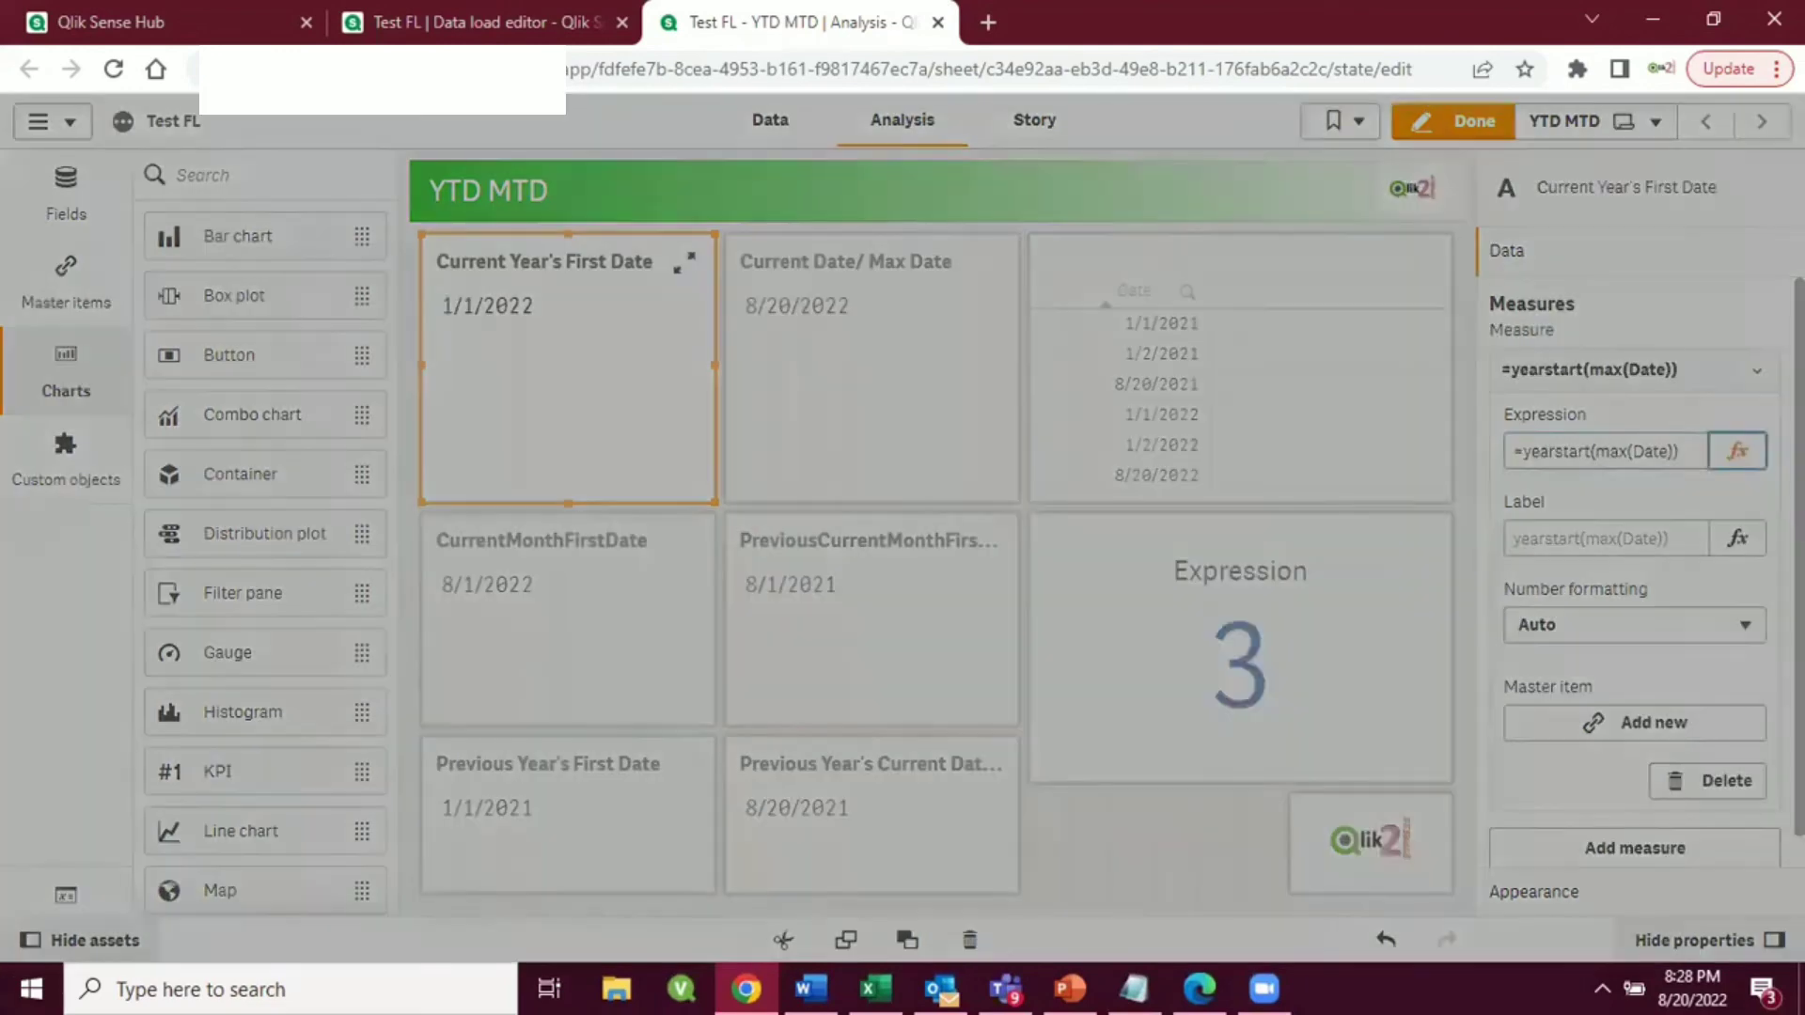
pyautogui.doubleClick(160, 205)
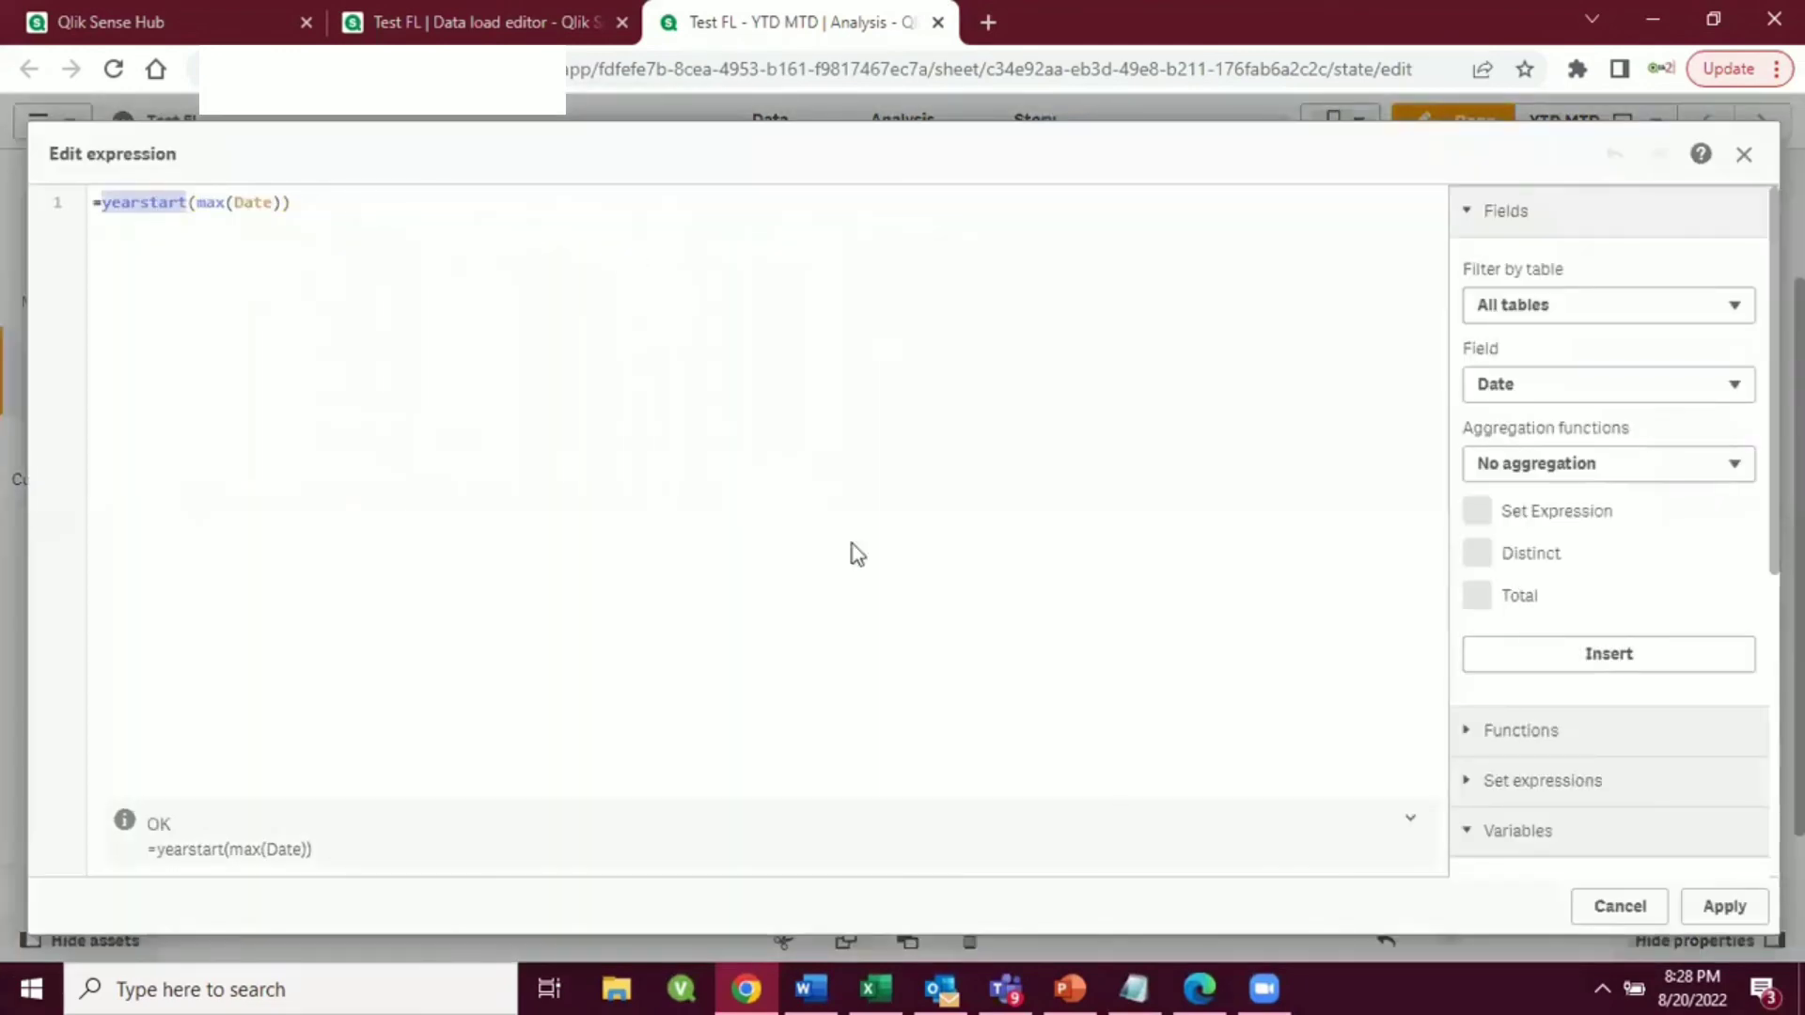
pyautogui.click(1616, 907)
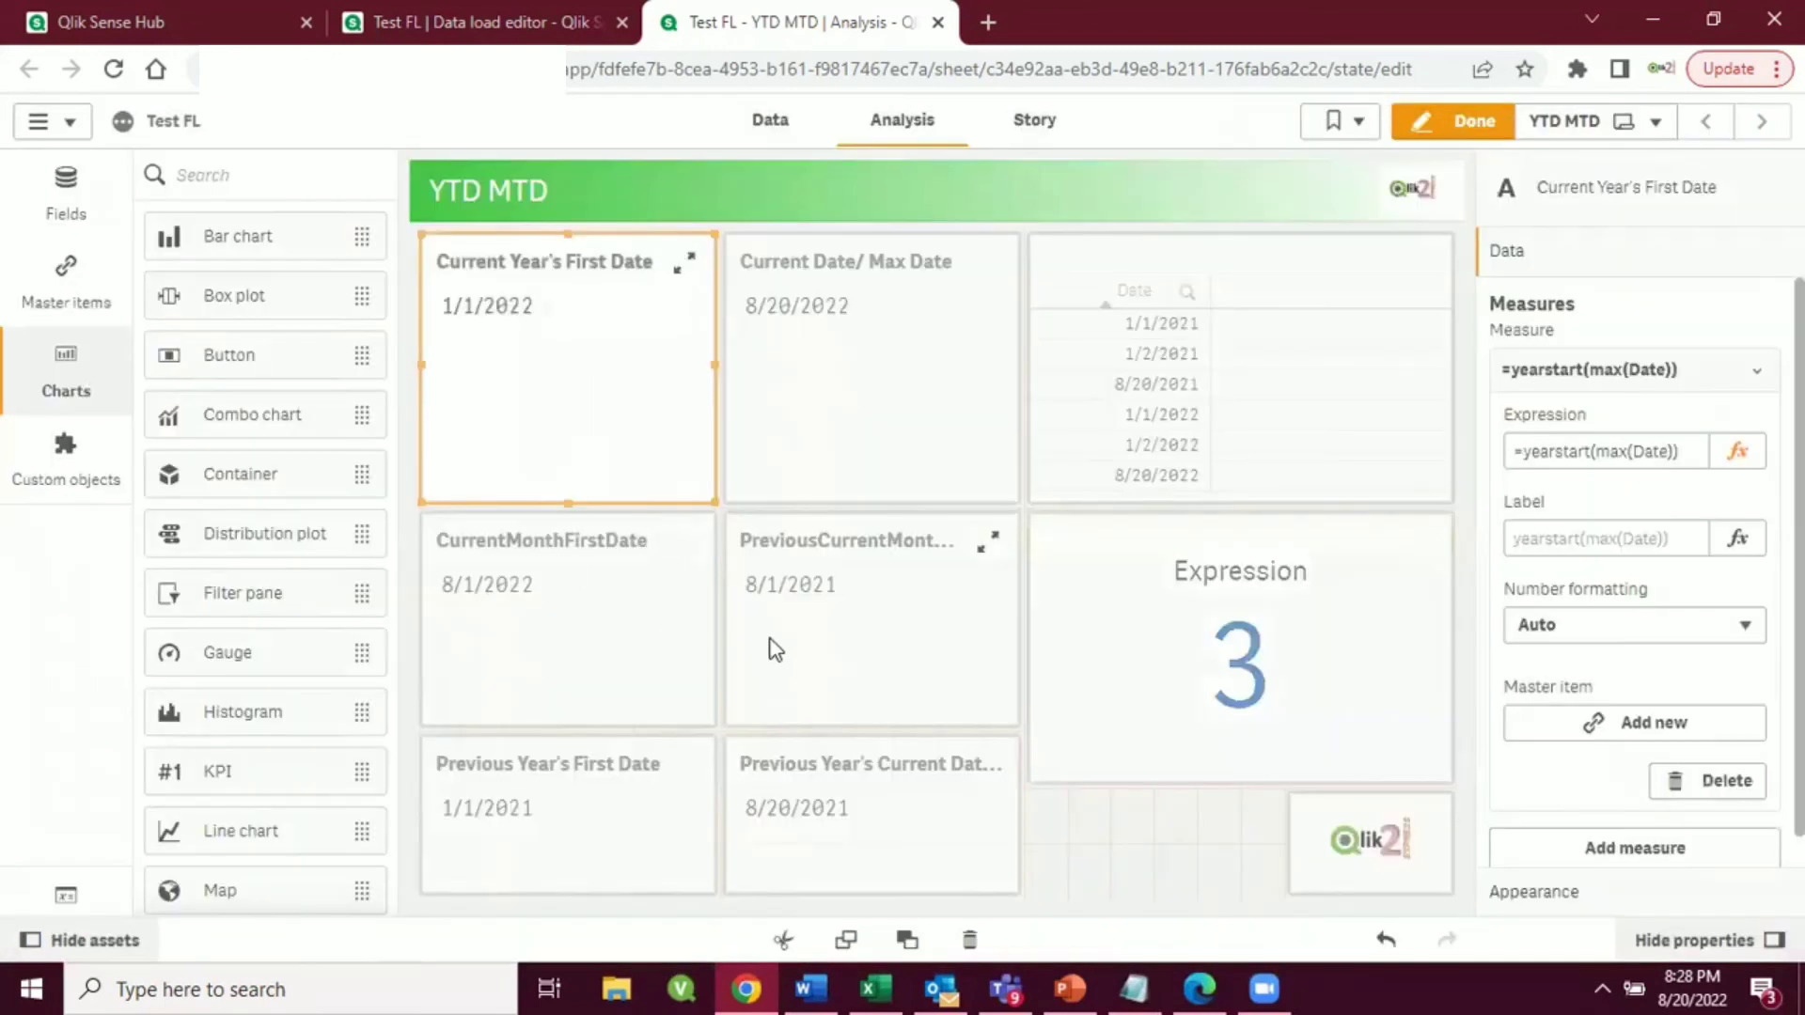
# - Review the MonthStart and addyears functions in the PreviousCurrentMonthFirstDate object's measure expression and close the editor, leaving the expression as is
pyautogui.click(942, 640)
pyautogui.click(1737, 453)
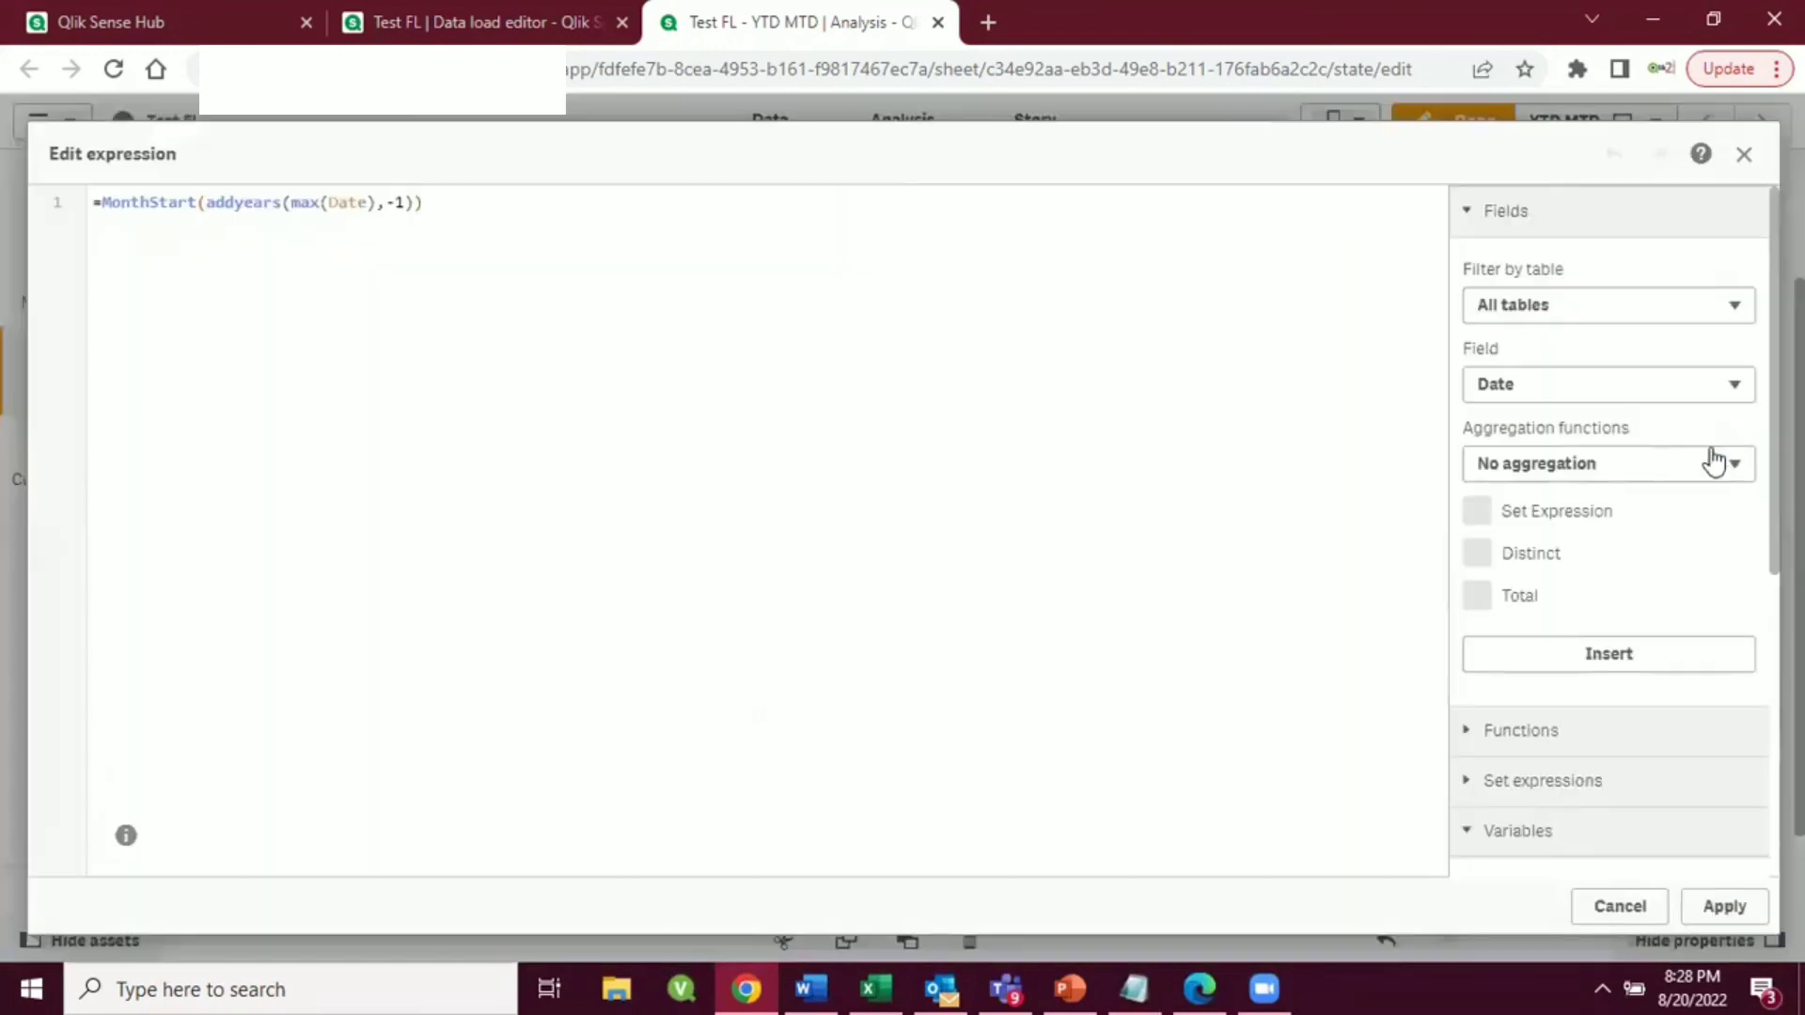
pyautogui.doubleClick(173, 202)
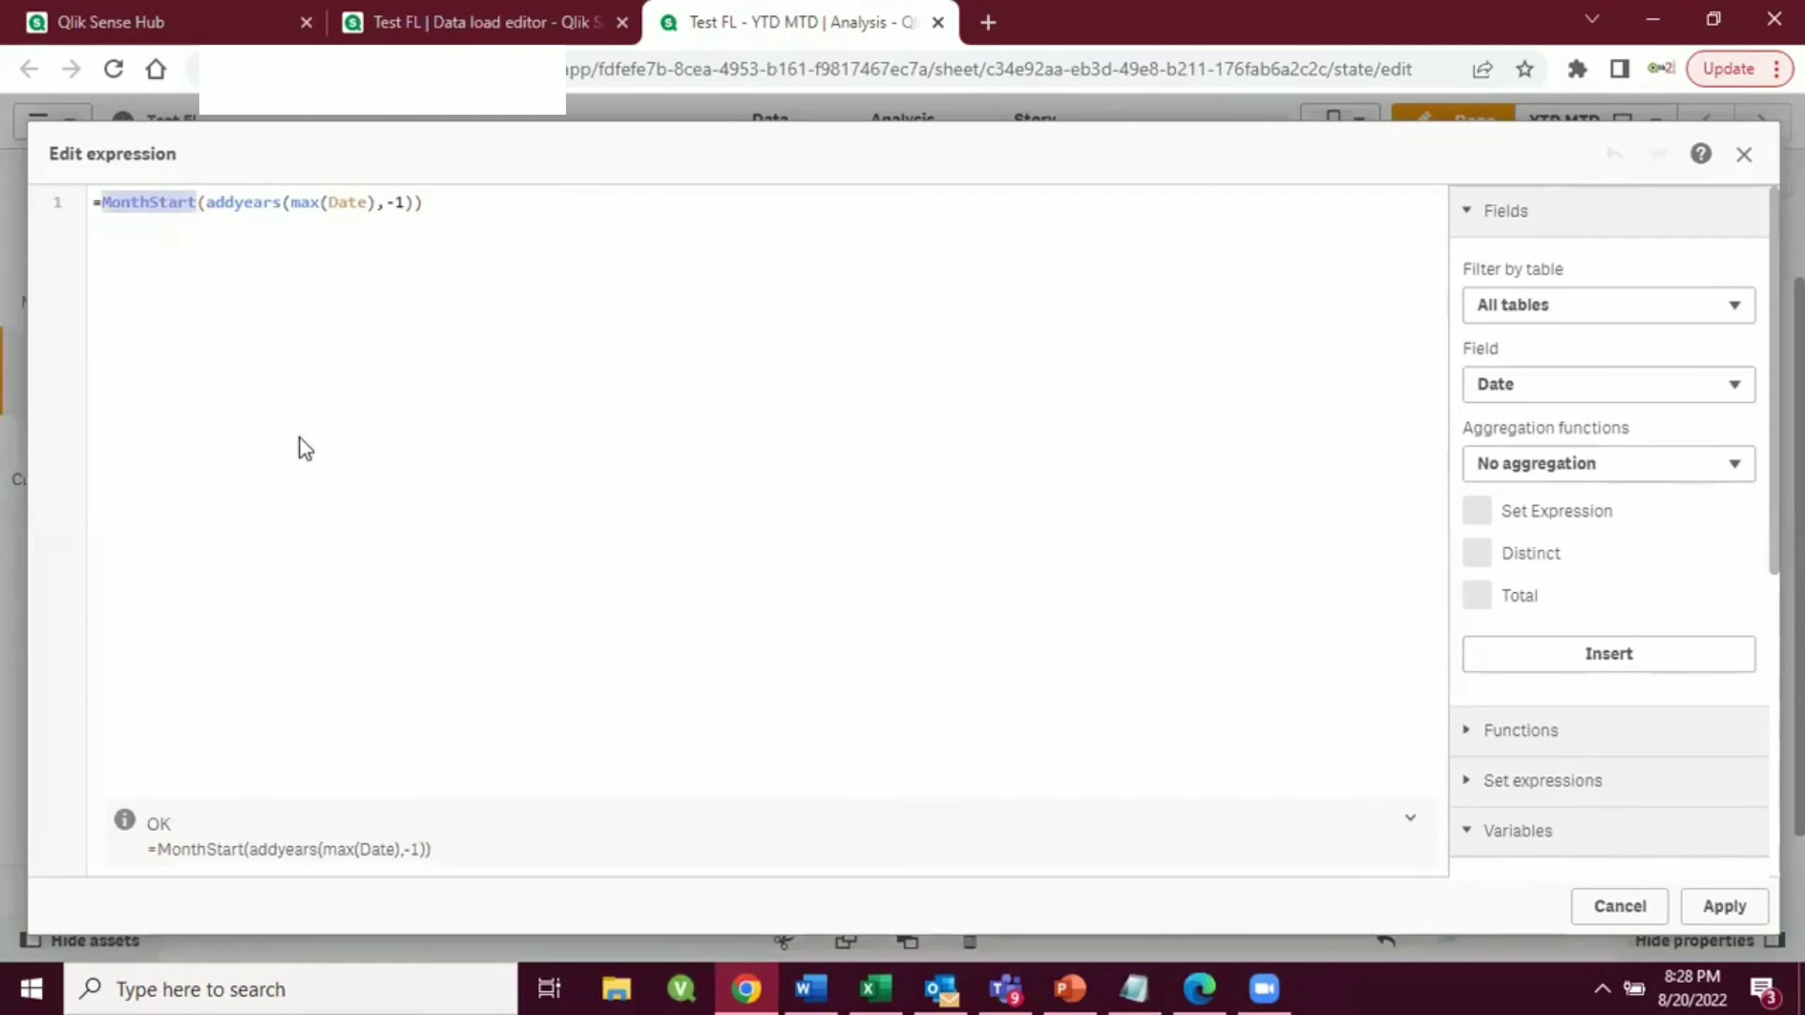
pyautogui.click(299, 438)
pyautogui.doubleClick(243, 202)
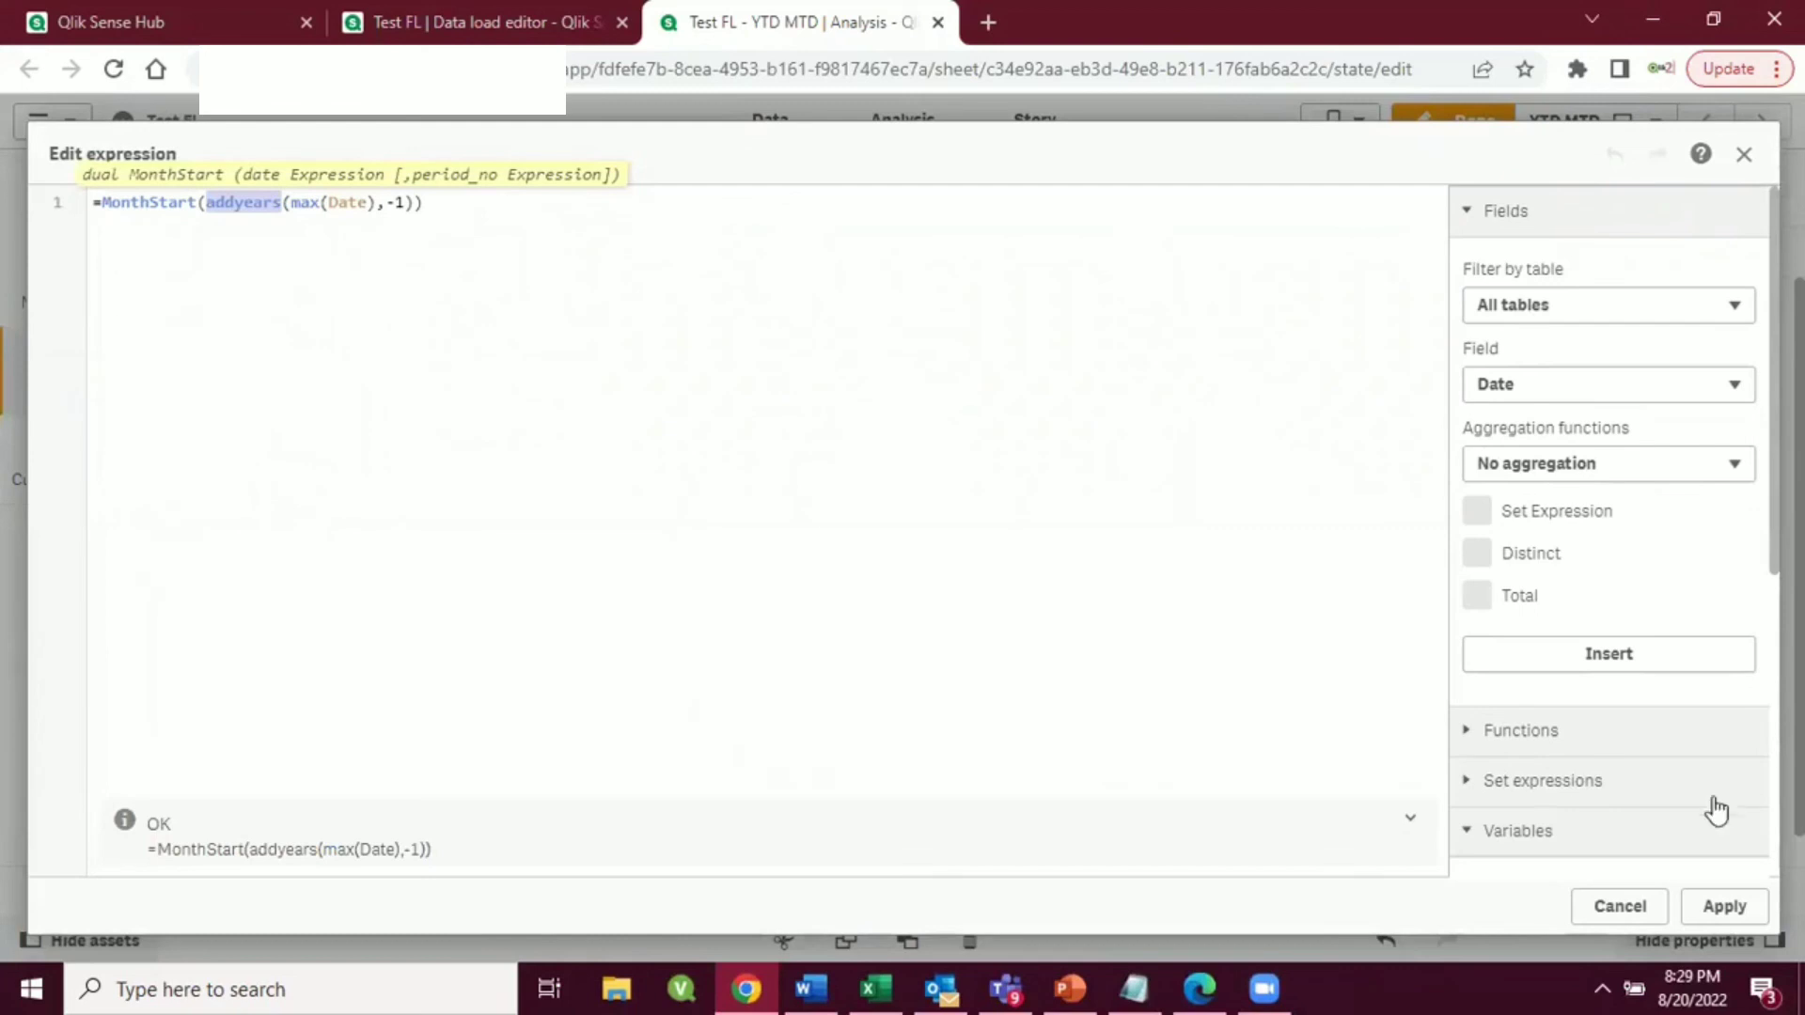
pyautogui.click(1722, 908)
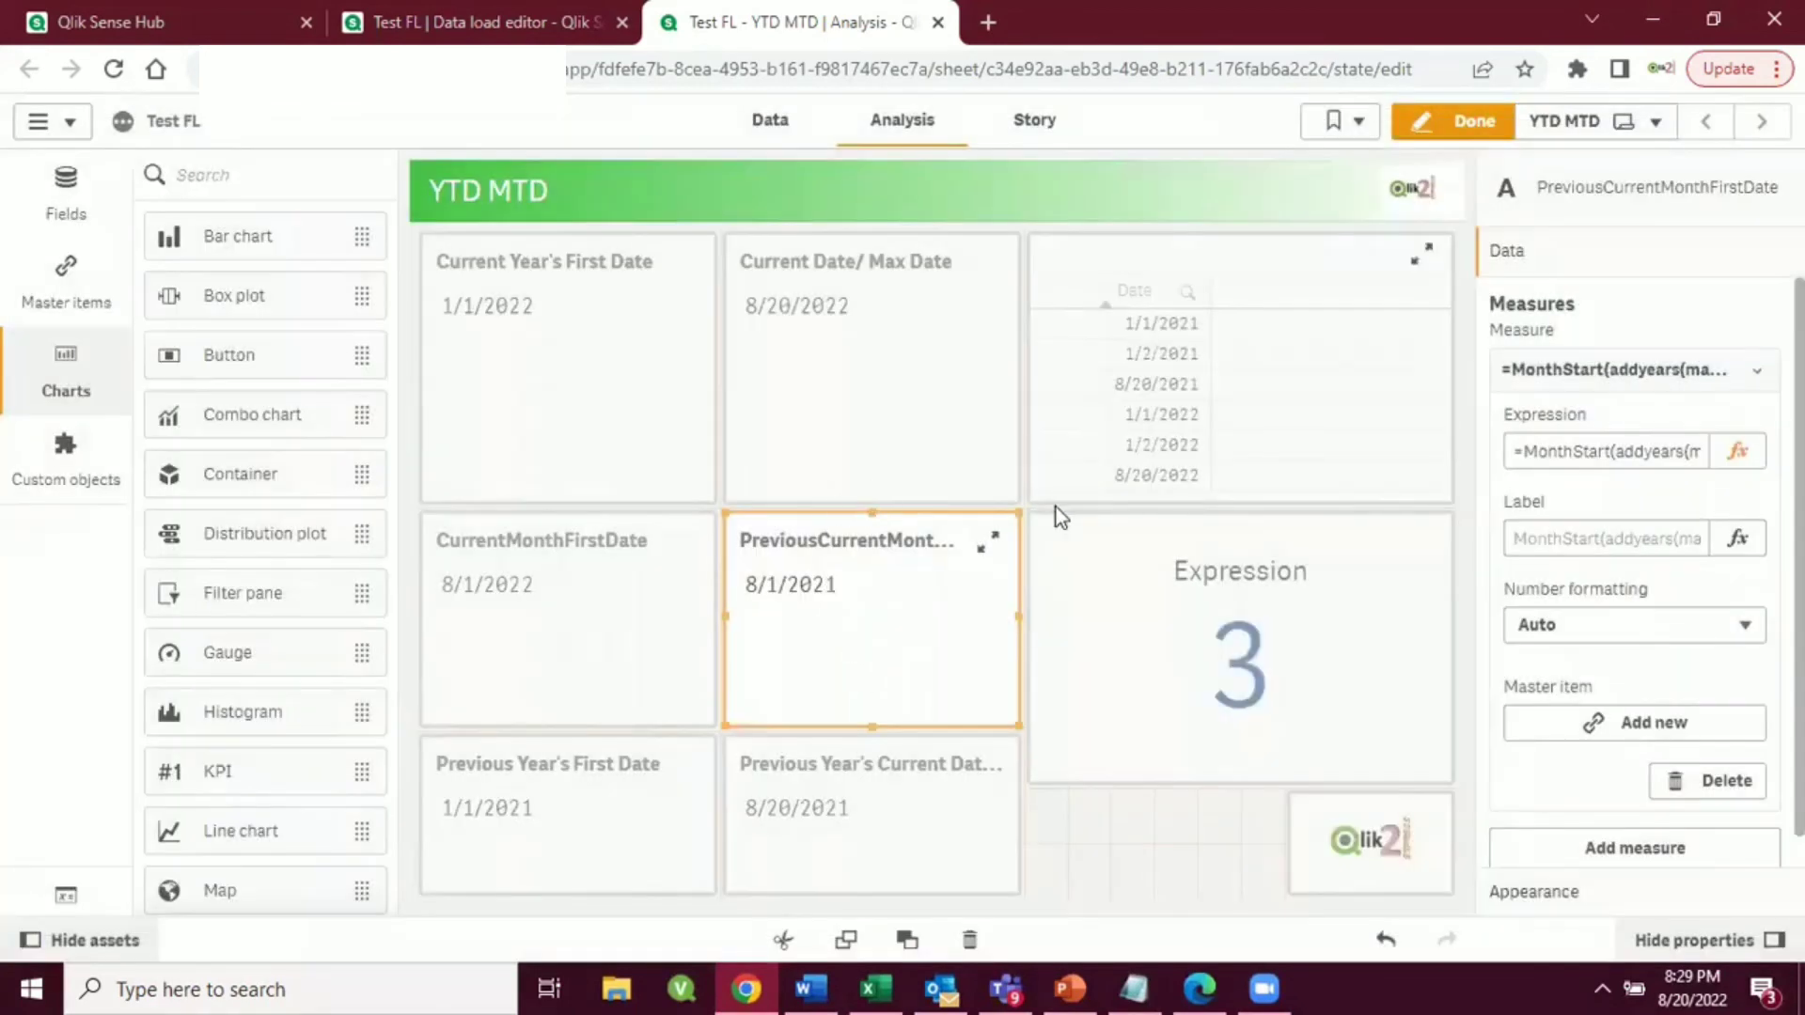